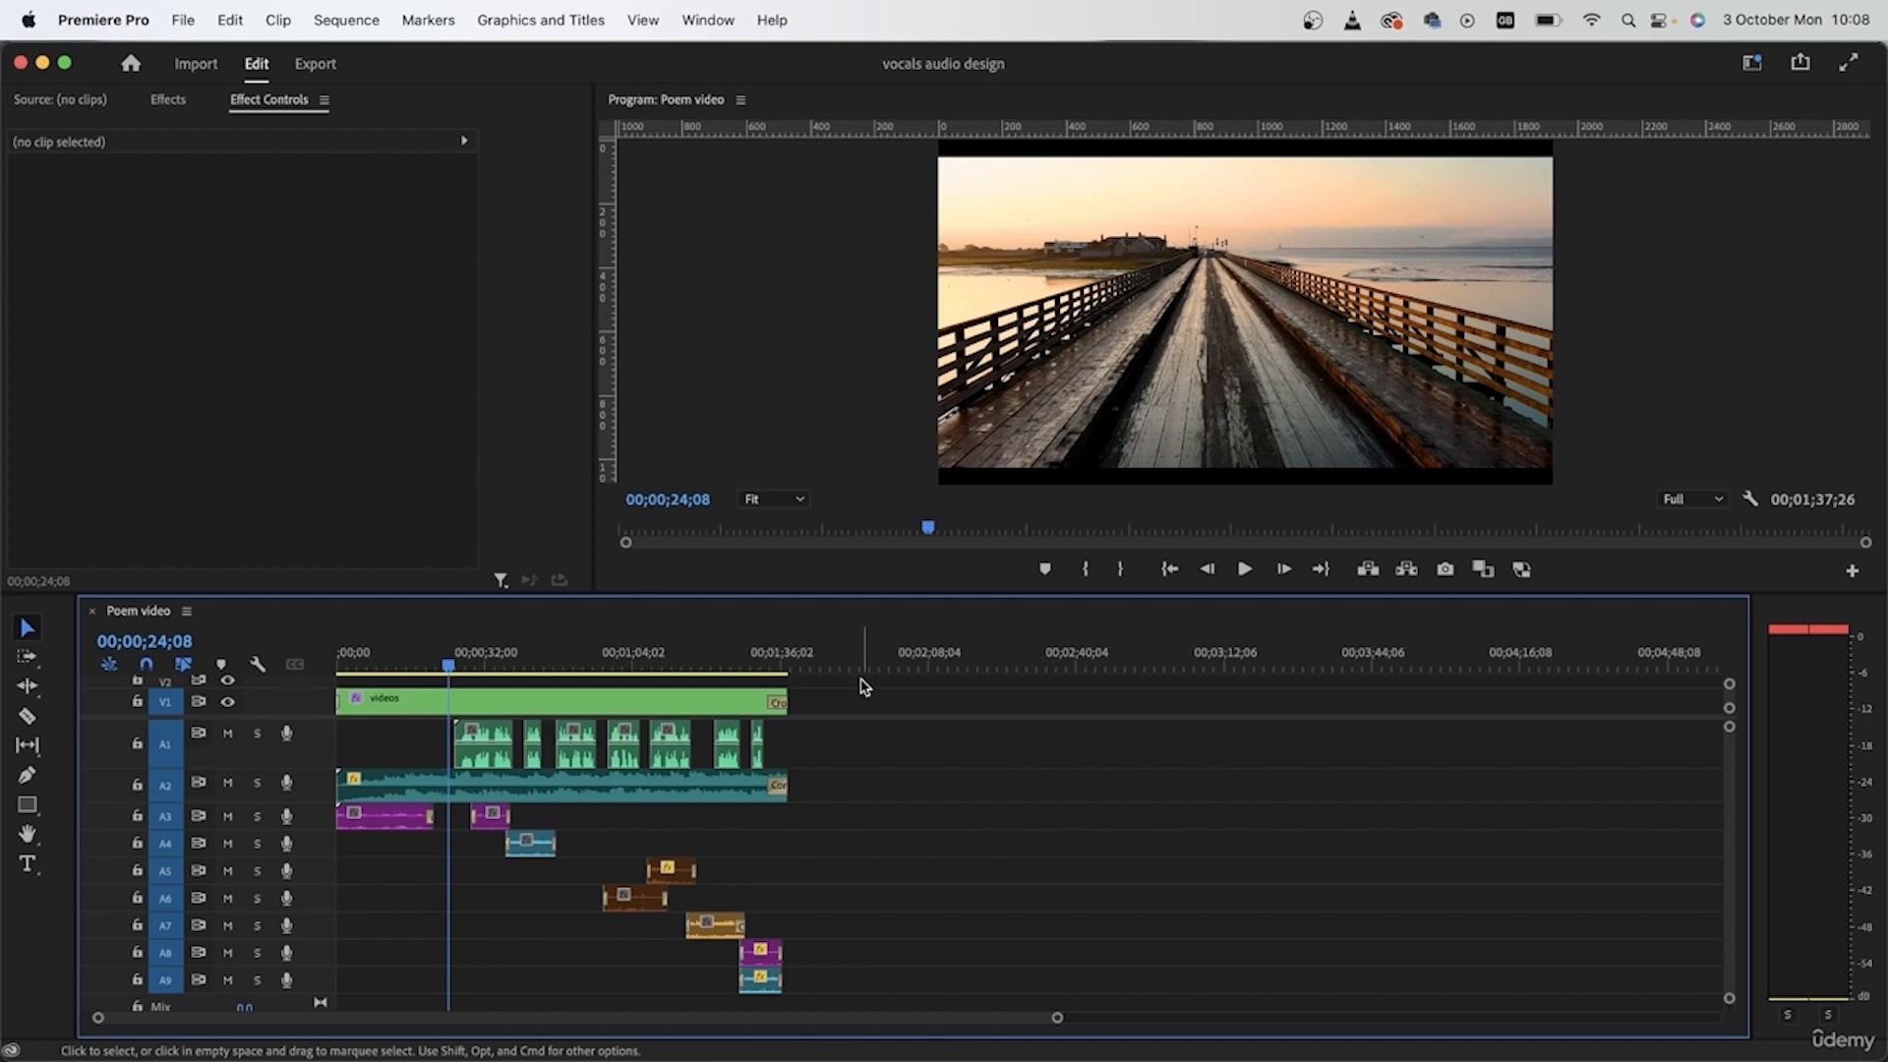
- Switch to the Audio workspace and show the Audio Track Mixer for the Poem video sequence
{"action": "left_click", "coordinate": [1752, 62]}
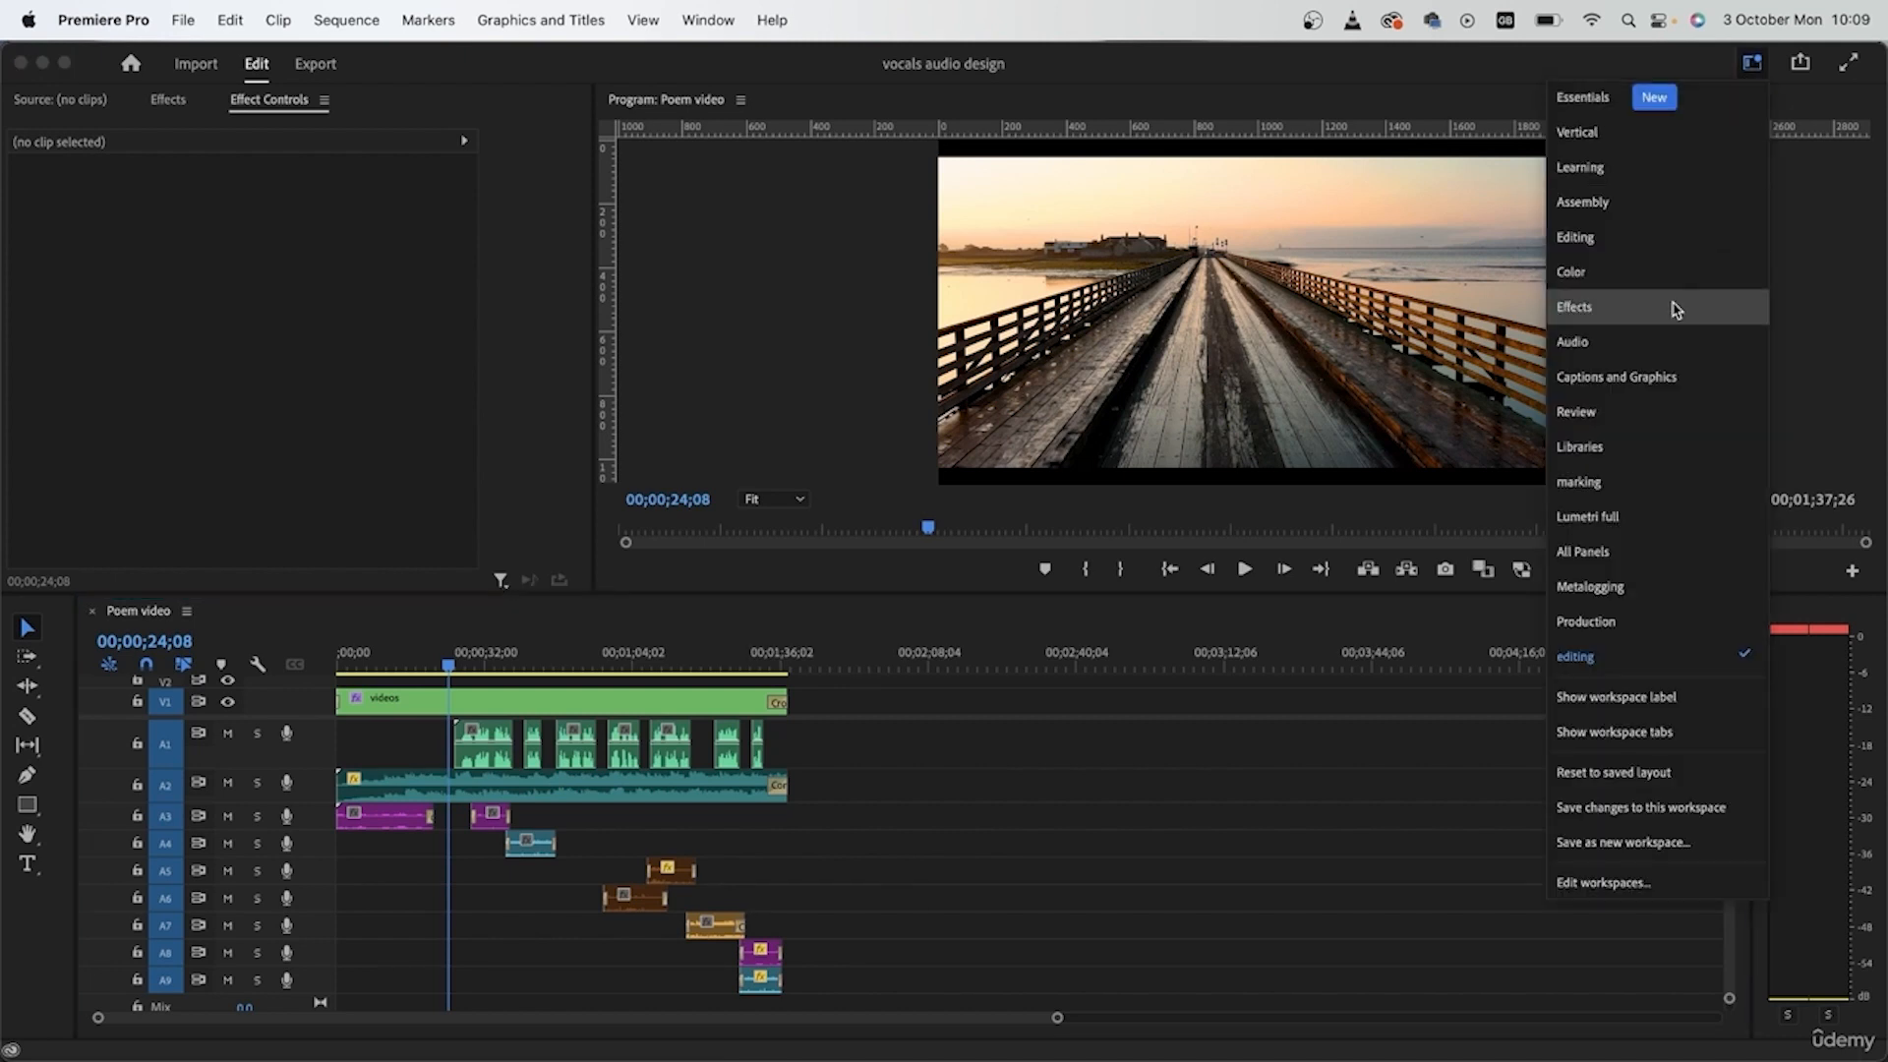
{"action": "left_click", "coordinate": [1576, 342]}
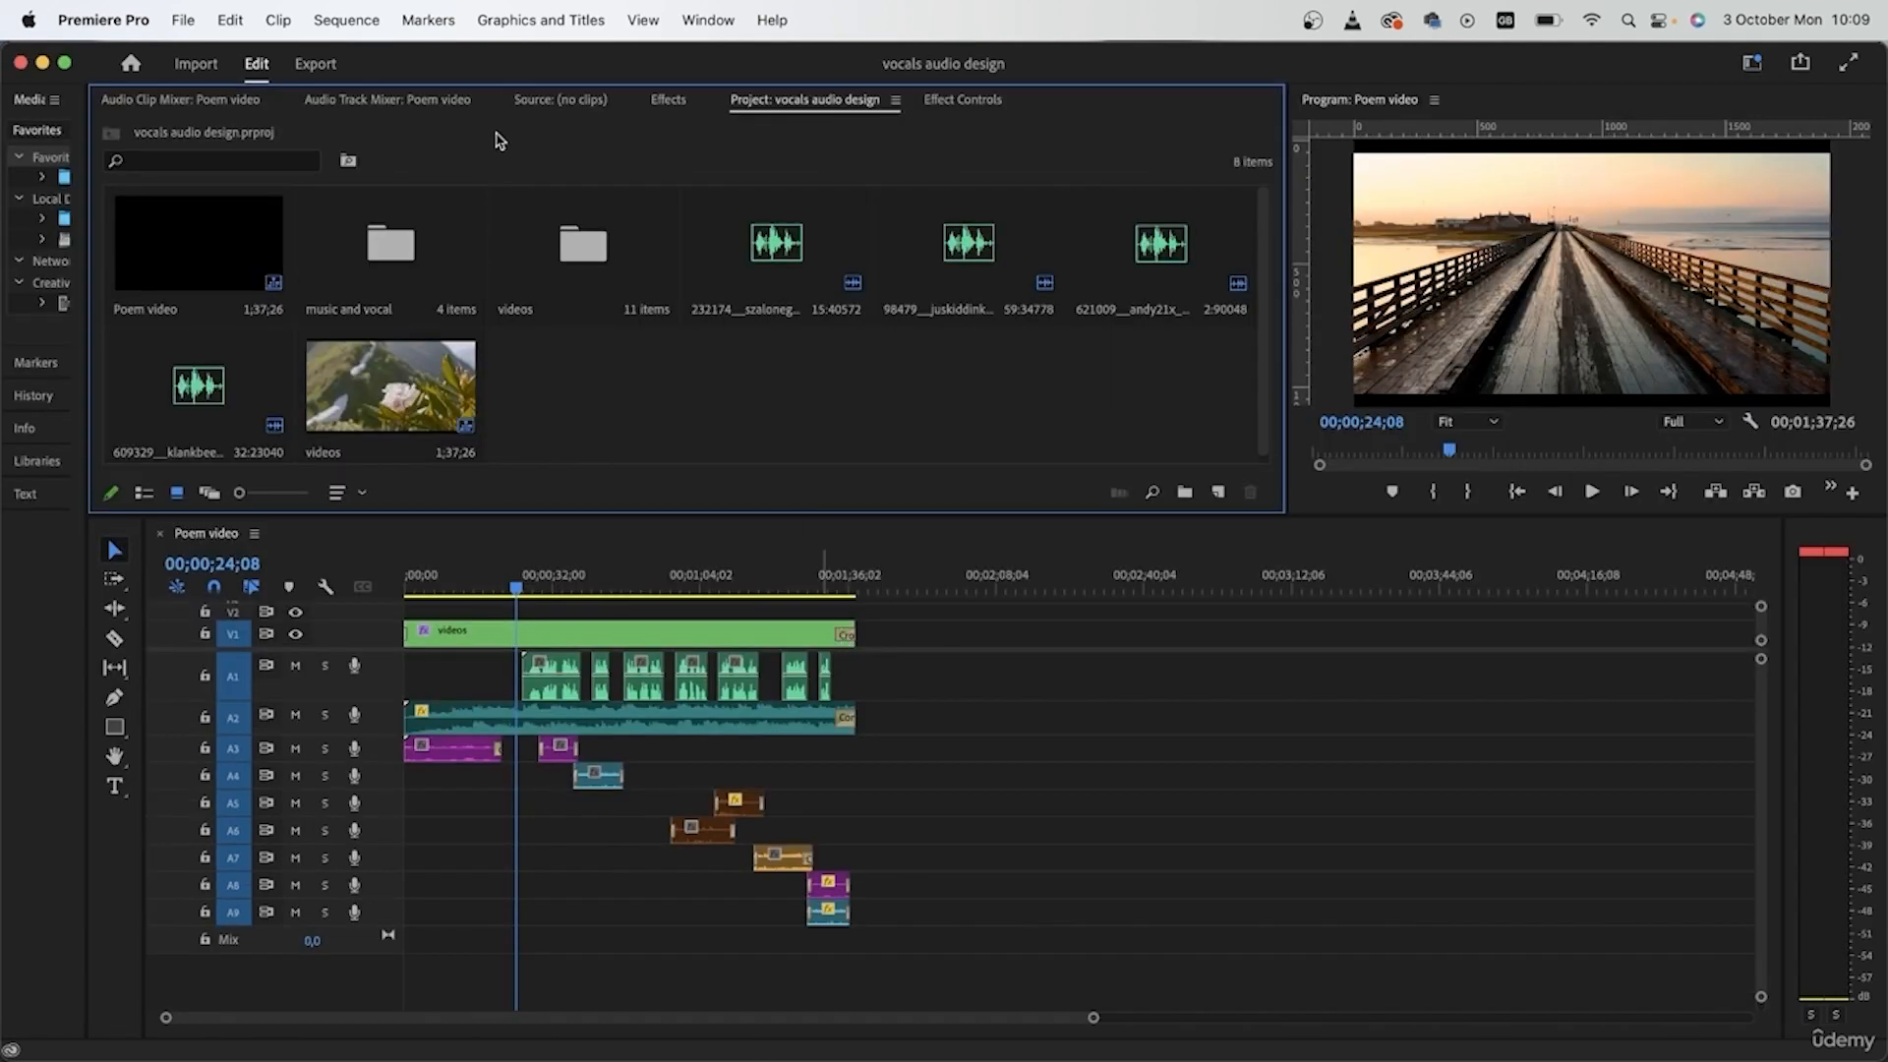
{"action": "left_click", "coordinate": [426, 102]}
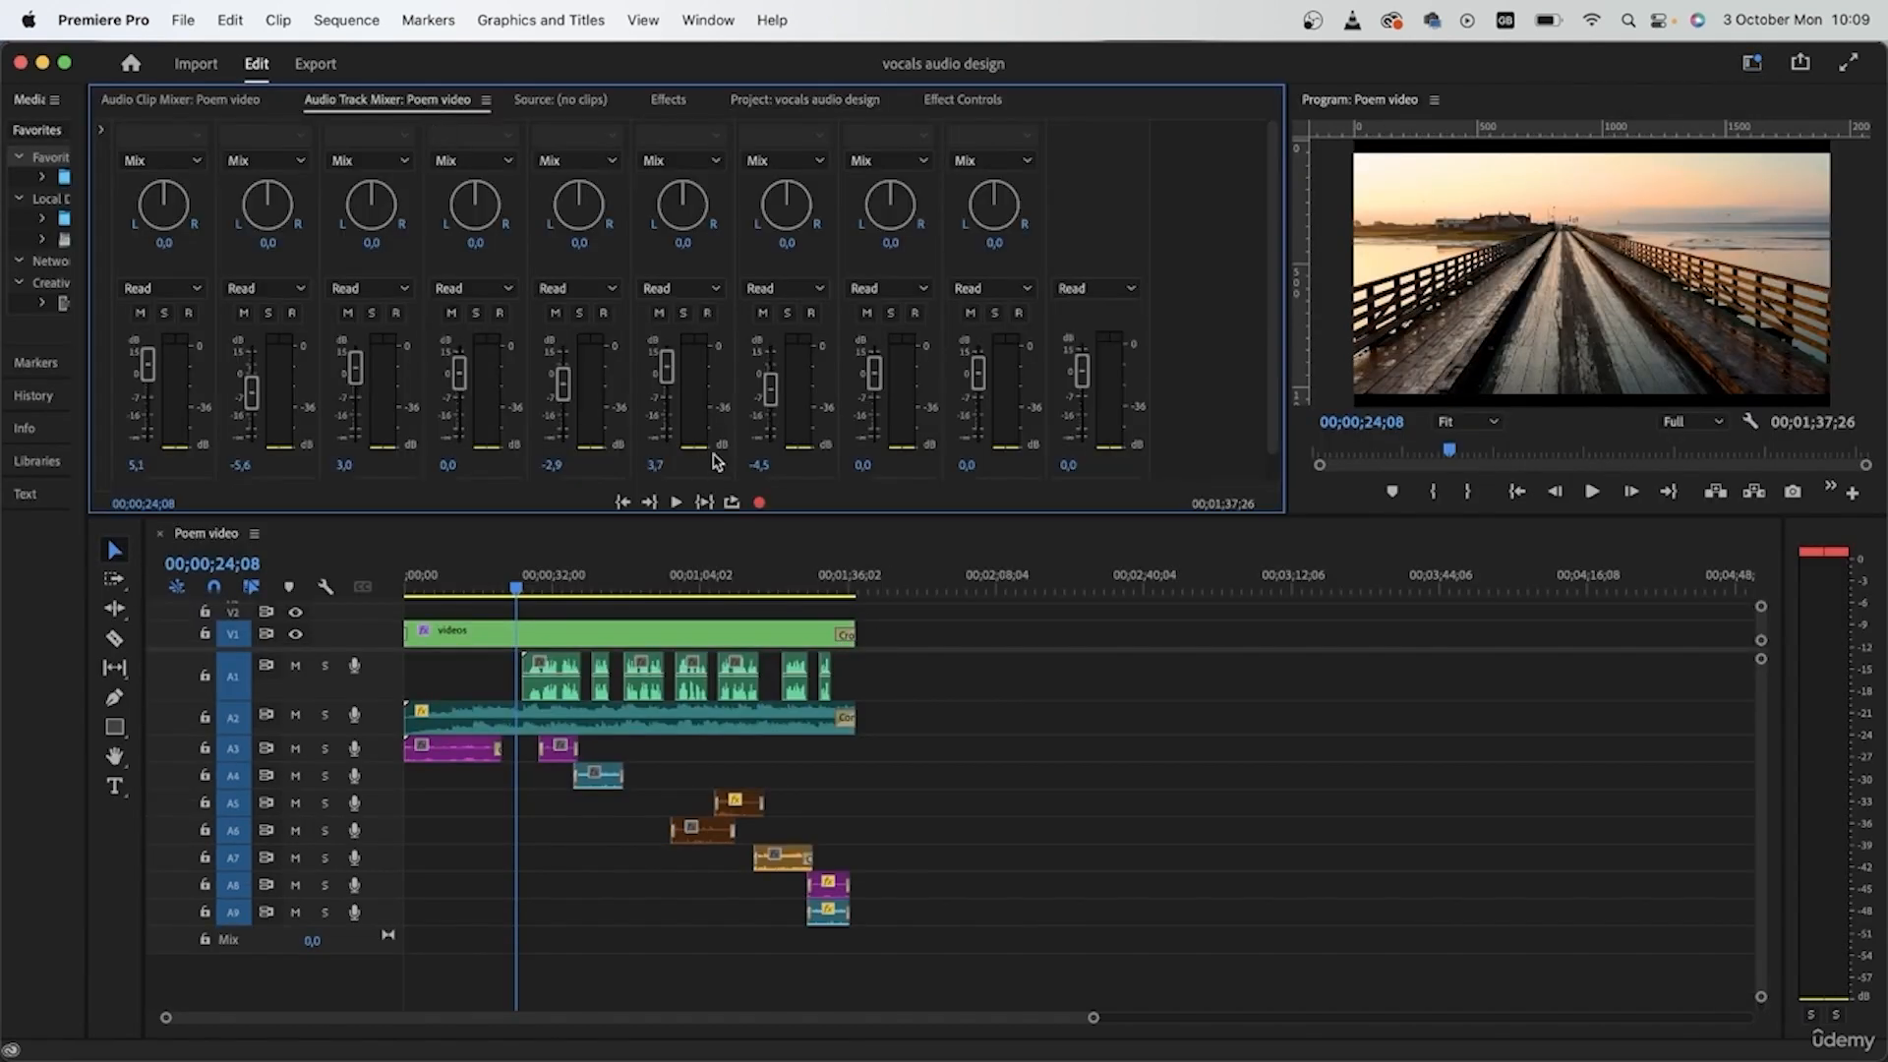
- Set the volume of audio tracks A1, A2 and A3 to 0 dB in the track mixer
{"action": "left_click", "coordinate": [136, 465]}
{"action": "type", "text": "0"}
{"action": "key", "text": "Return"}
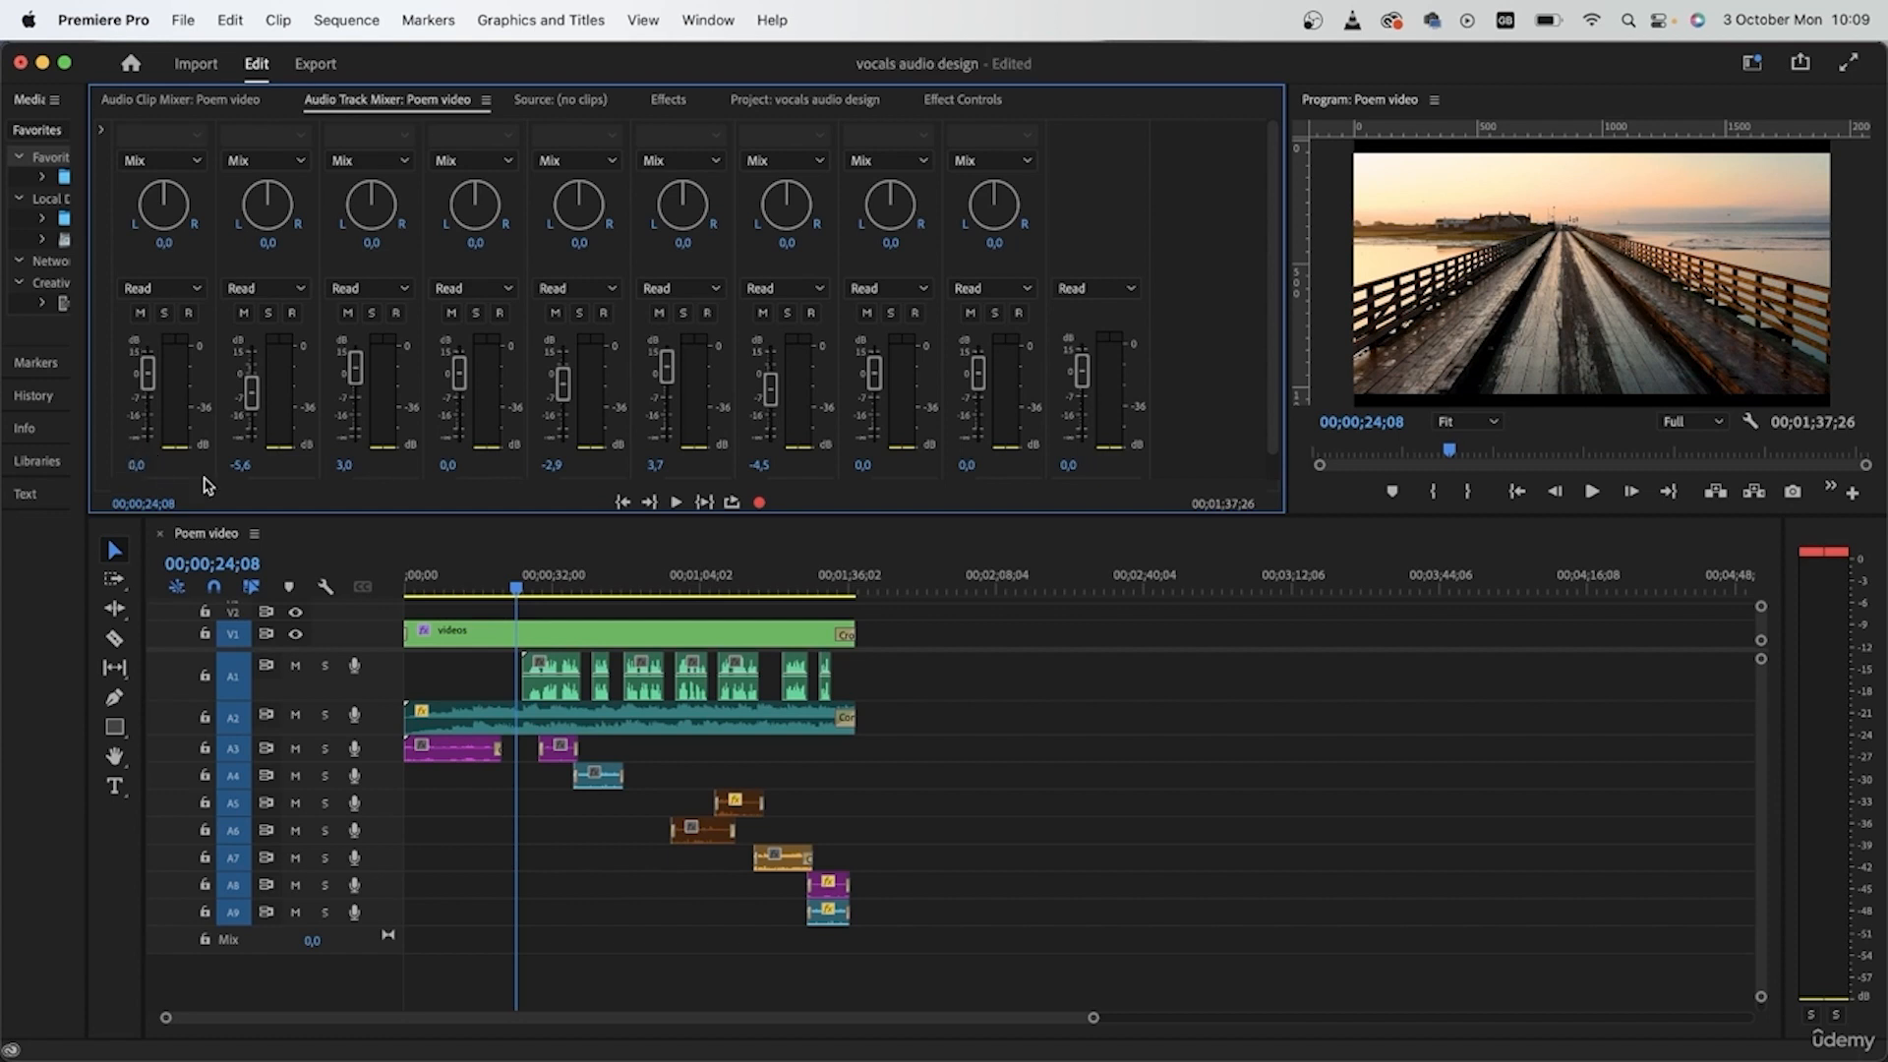
{"action": "left_click", "coordinate": [240, 464]}
{"action": "type", "text": "0"}
{"action": "key", "text": "Return"}
{"action": "left_click", "coordinate": [343, 465]}
{"action": "type", "text": "0"}
{"action": "key", "text": "Return"}
- Set the volume of audio tracks A5, A6 and A7 to 0 dB and reveal the mixer's effects and sends racks
{"action": "left_click", "coordinate": [552, 464]}
{"action": "type", "text": "0"}
{"action": "key", "text": "Return"}
{"action": "left_click", "coordinate": [656, 464]}
{"action": "type", "text": "0"}
{"action": "key", "text": "Return"}
{"action": "left_click", "coordinate": [760, 464]}
{"action": "type", "text": "0"}
{"action": "key", "text": "Return"}
{"action": "scroll", "coordinate": [1158, 430], "scroll_direction": "down", "scroll_amount": 2}
{"action": "scroll", "coordinate": [1158, 430], "scroll_direction": "up", "scroll_amount": 2}
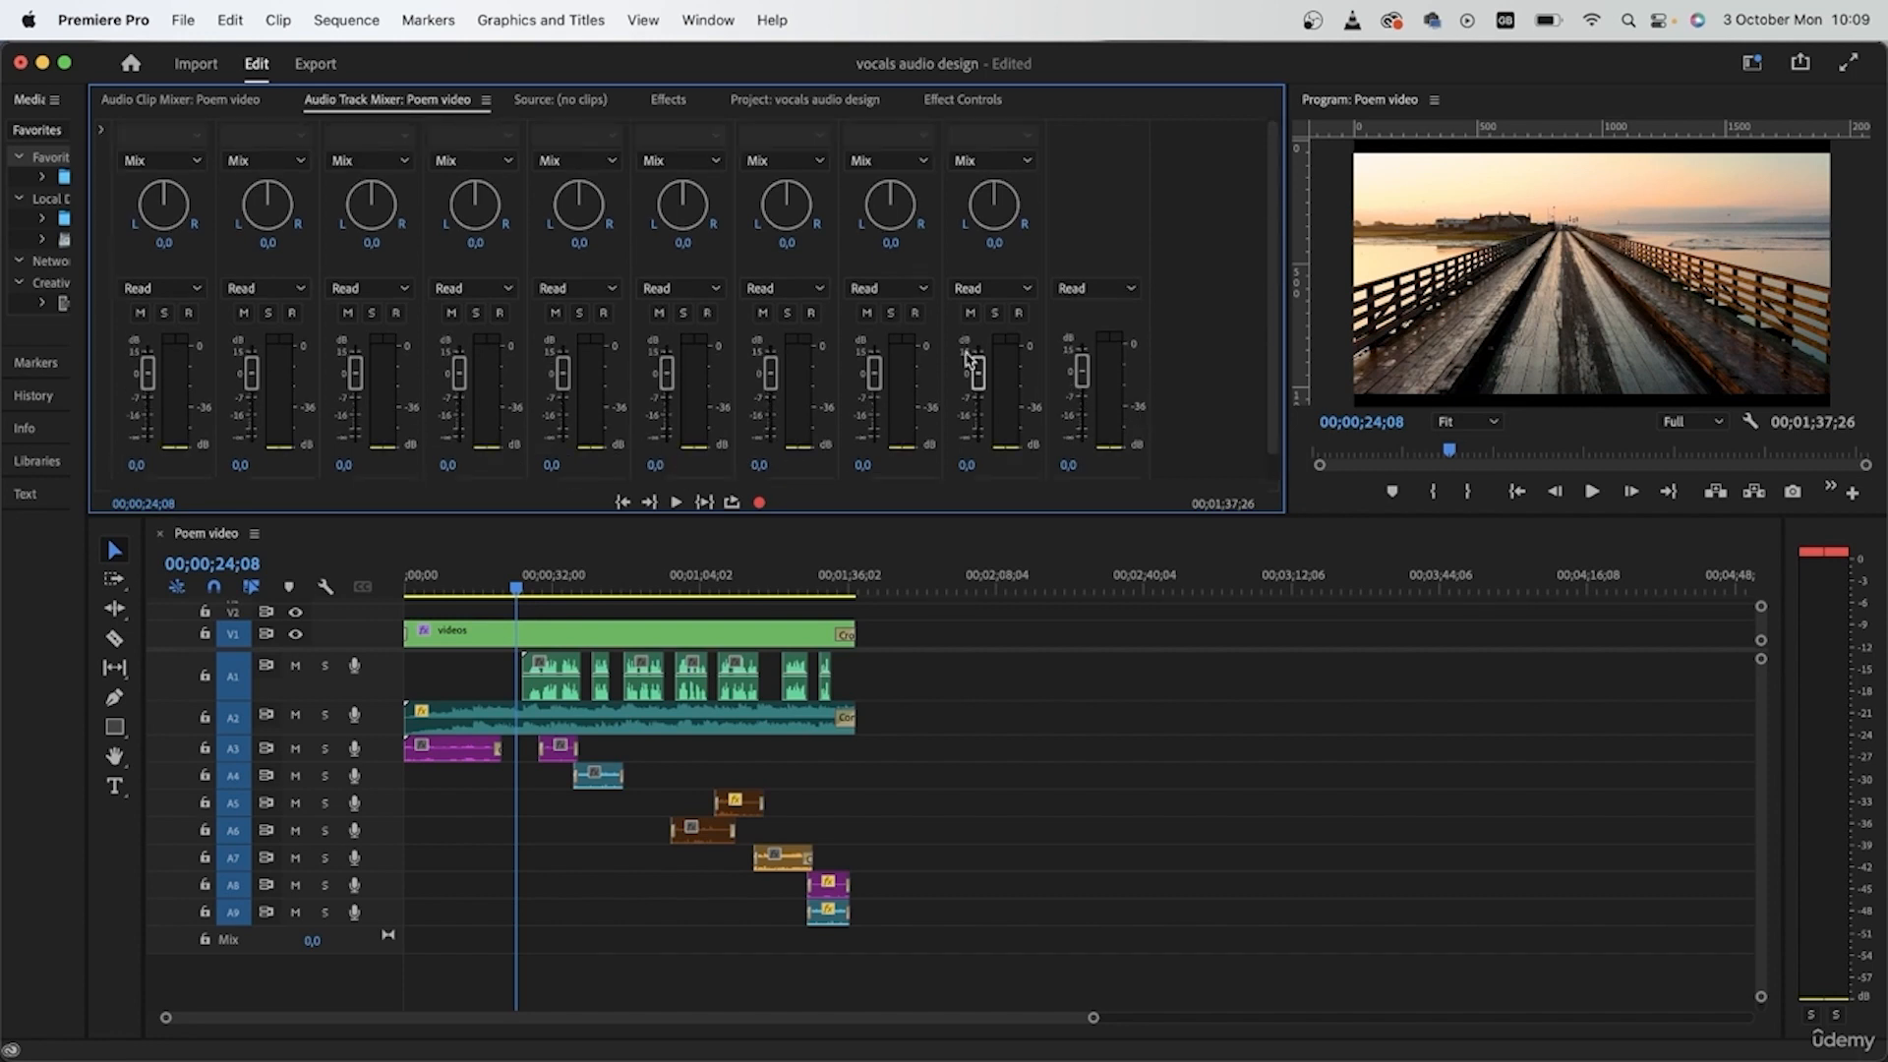
{"action": "left_click", "coordinate": [103, 129]}
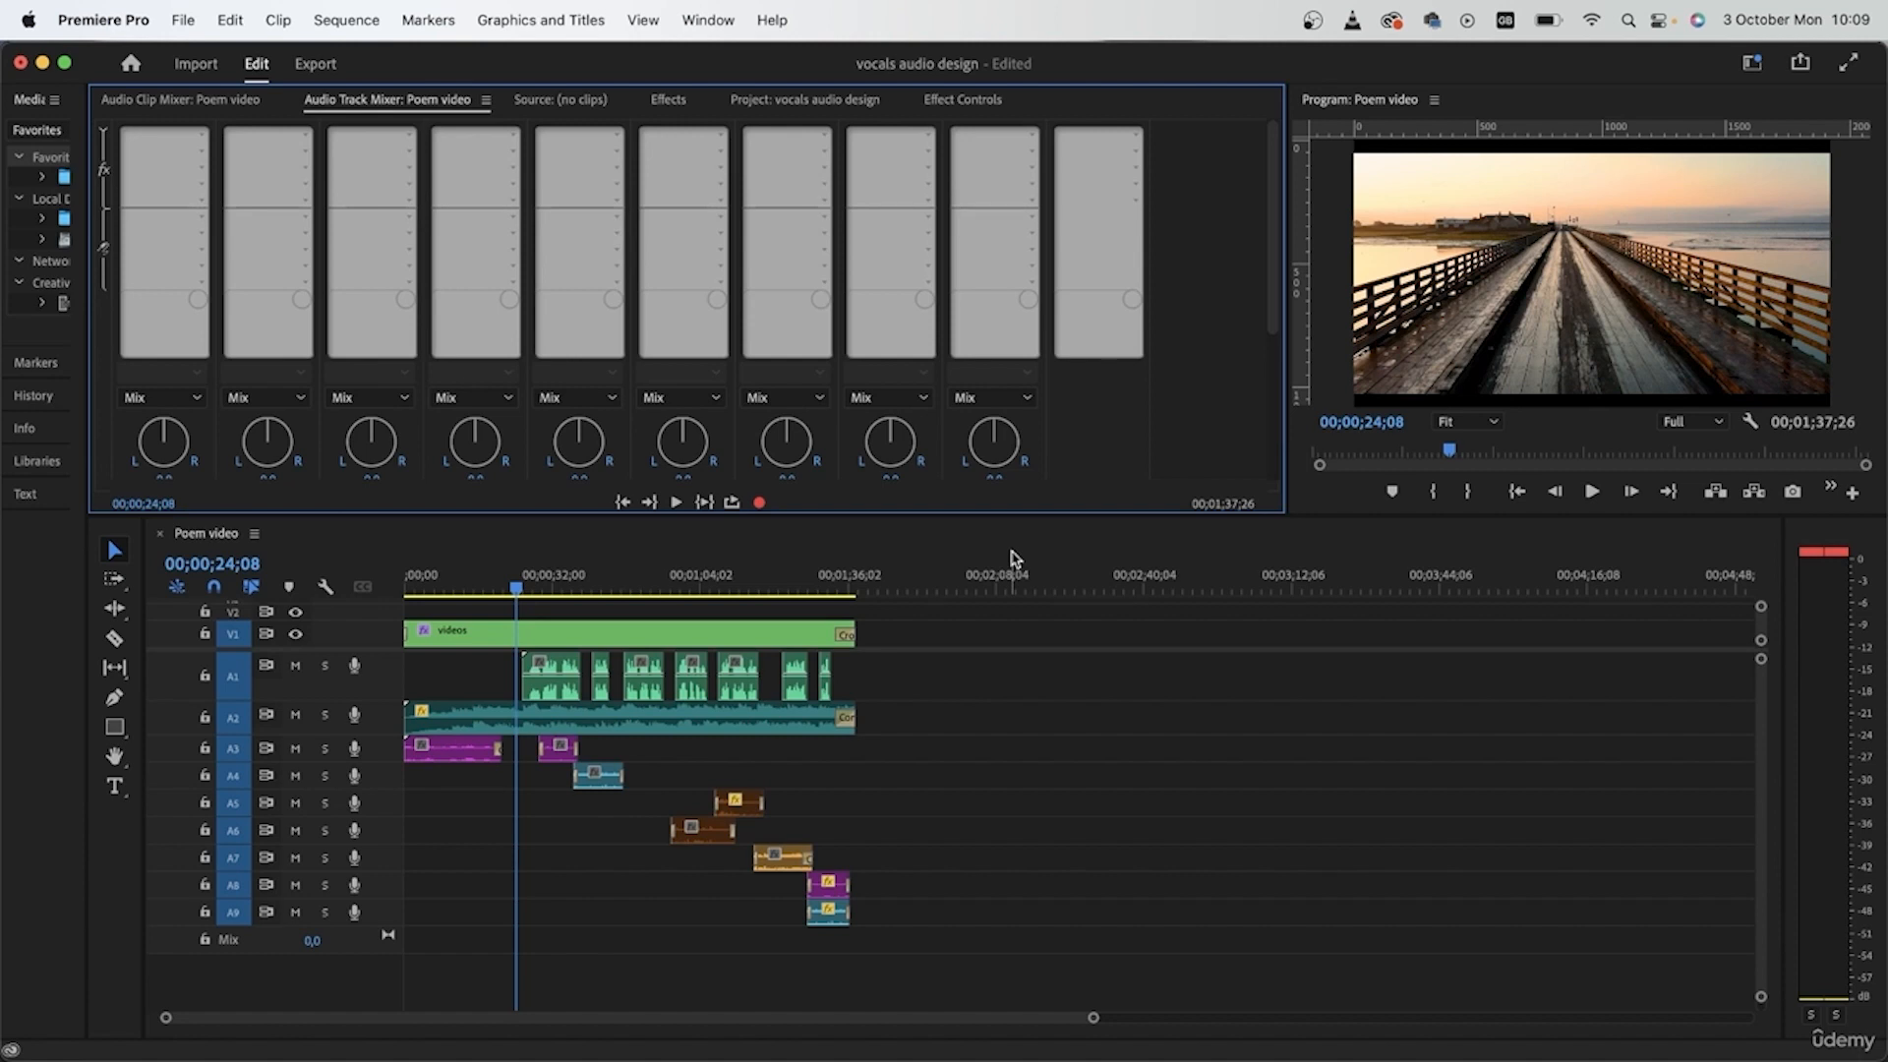
{"action": "left_click", "coordinate": [959, 579]}
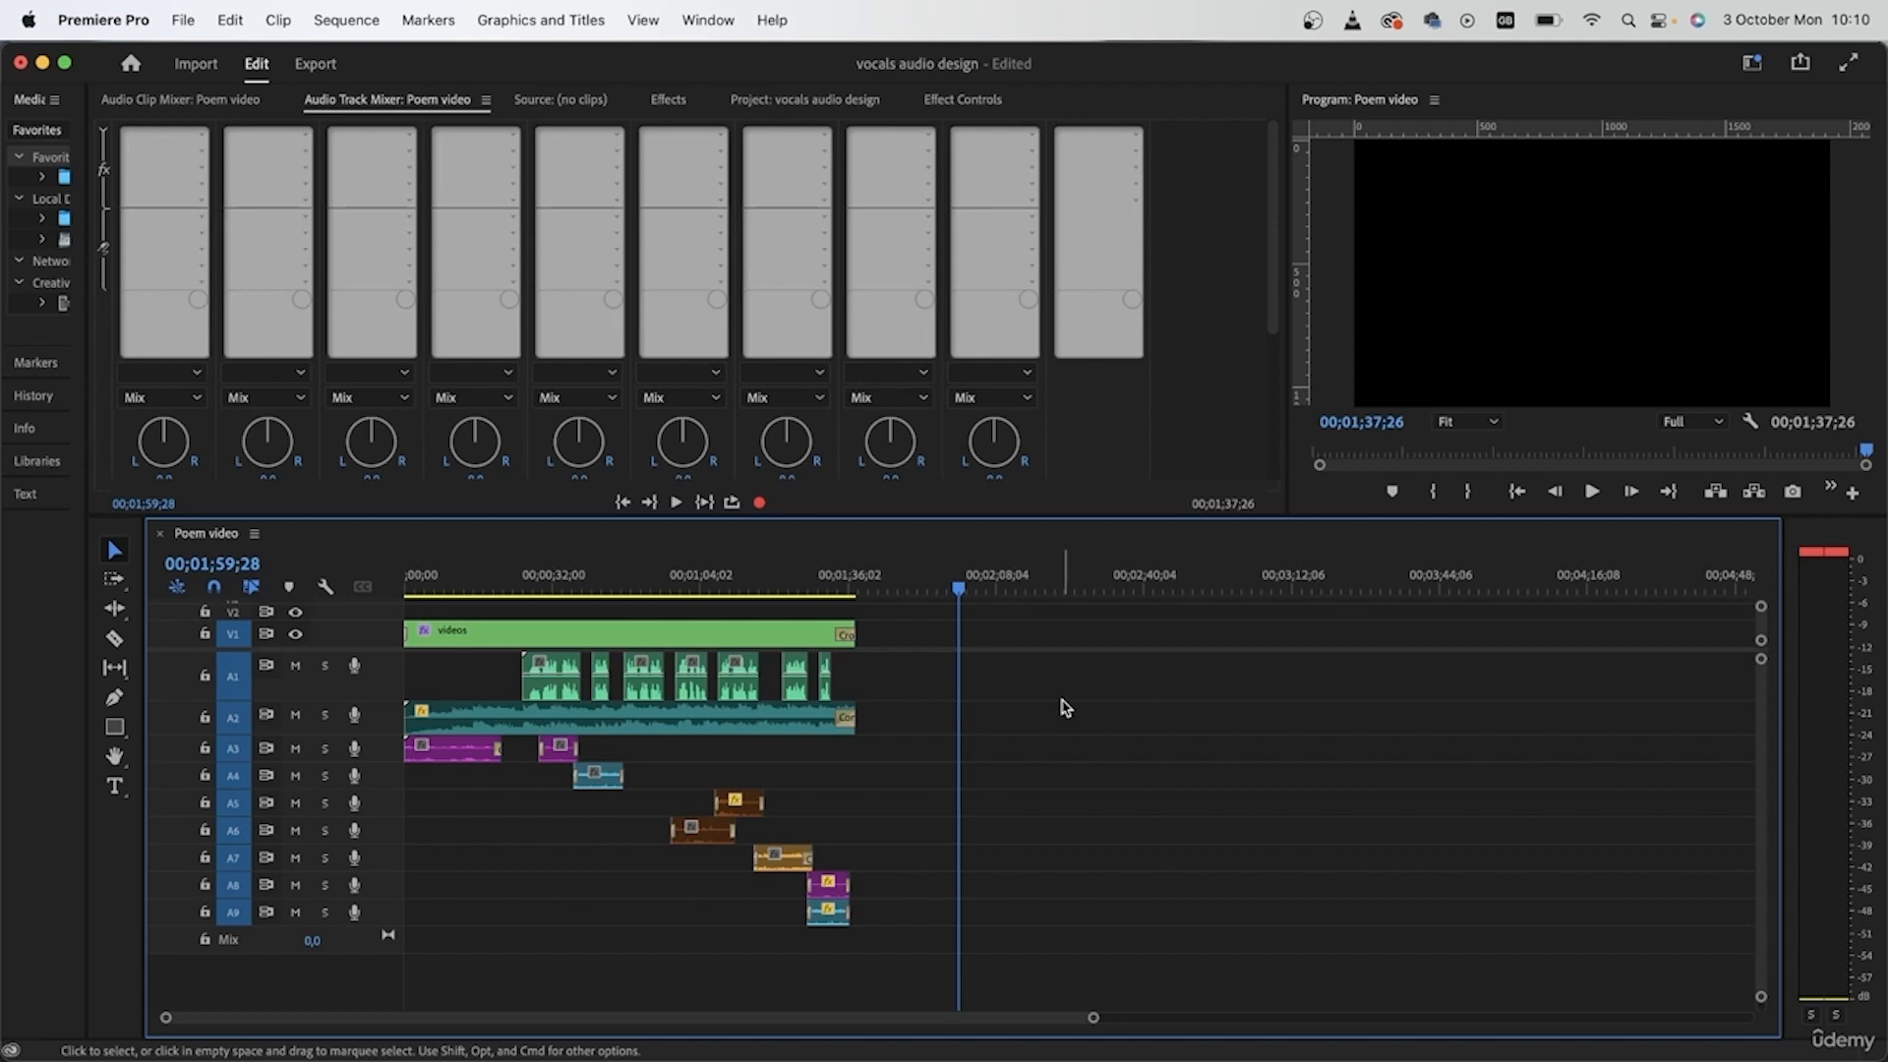
{"action": "left_click_drag", "start_coordinate": [1058, 664], "coordinate": [486, 685]}
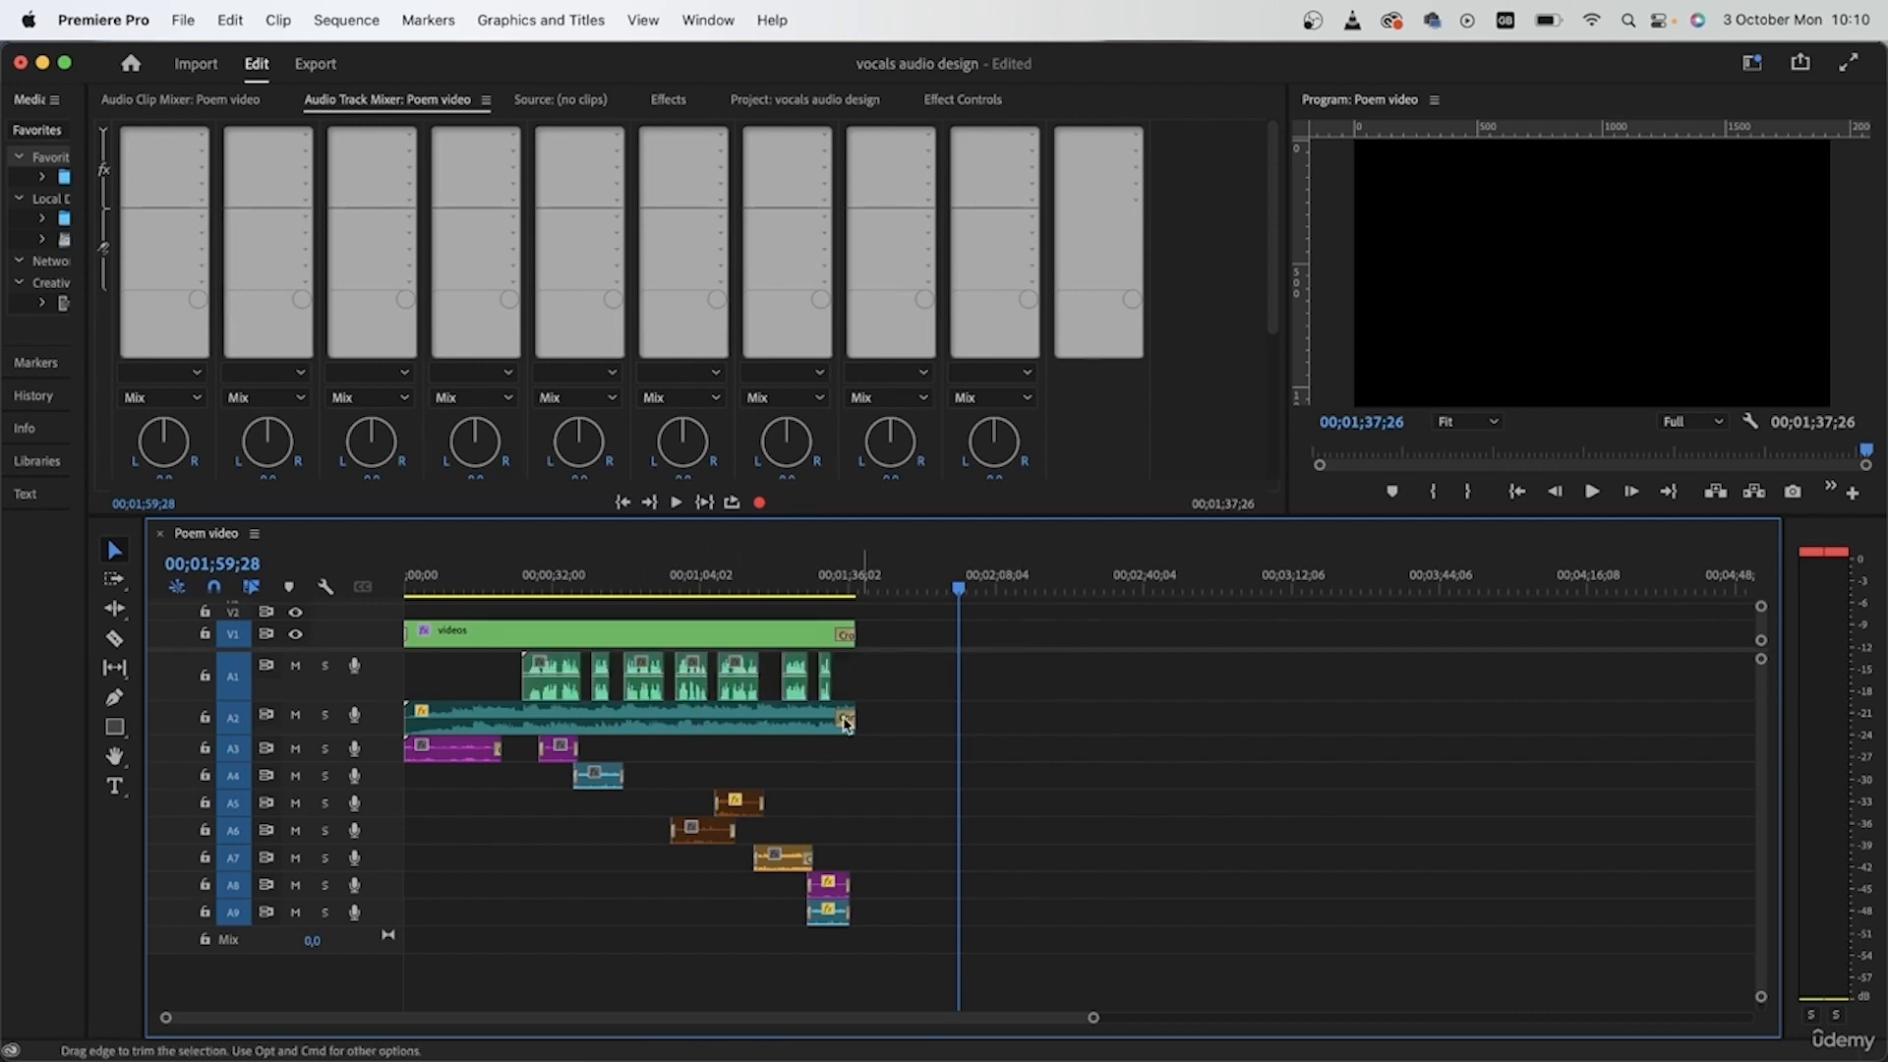
{"action": "left_click", "coordinate": [767, 723]}
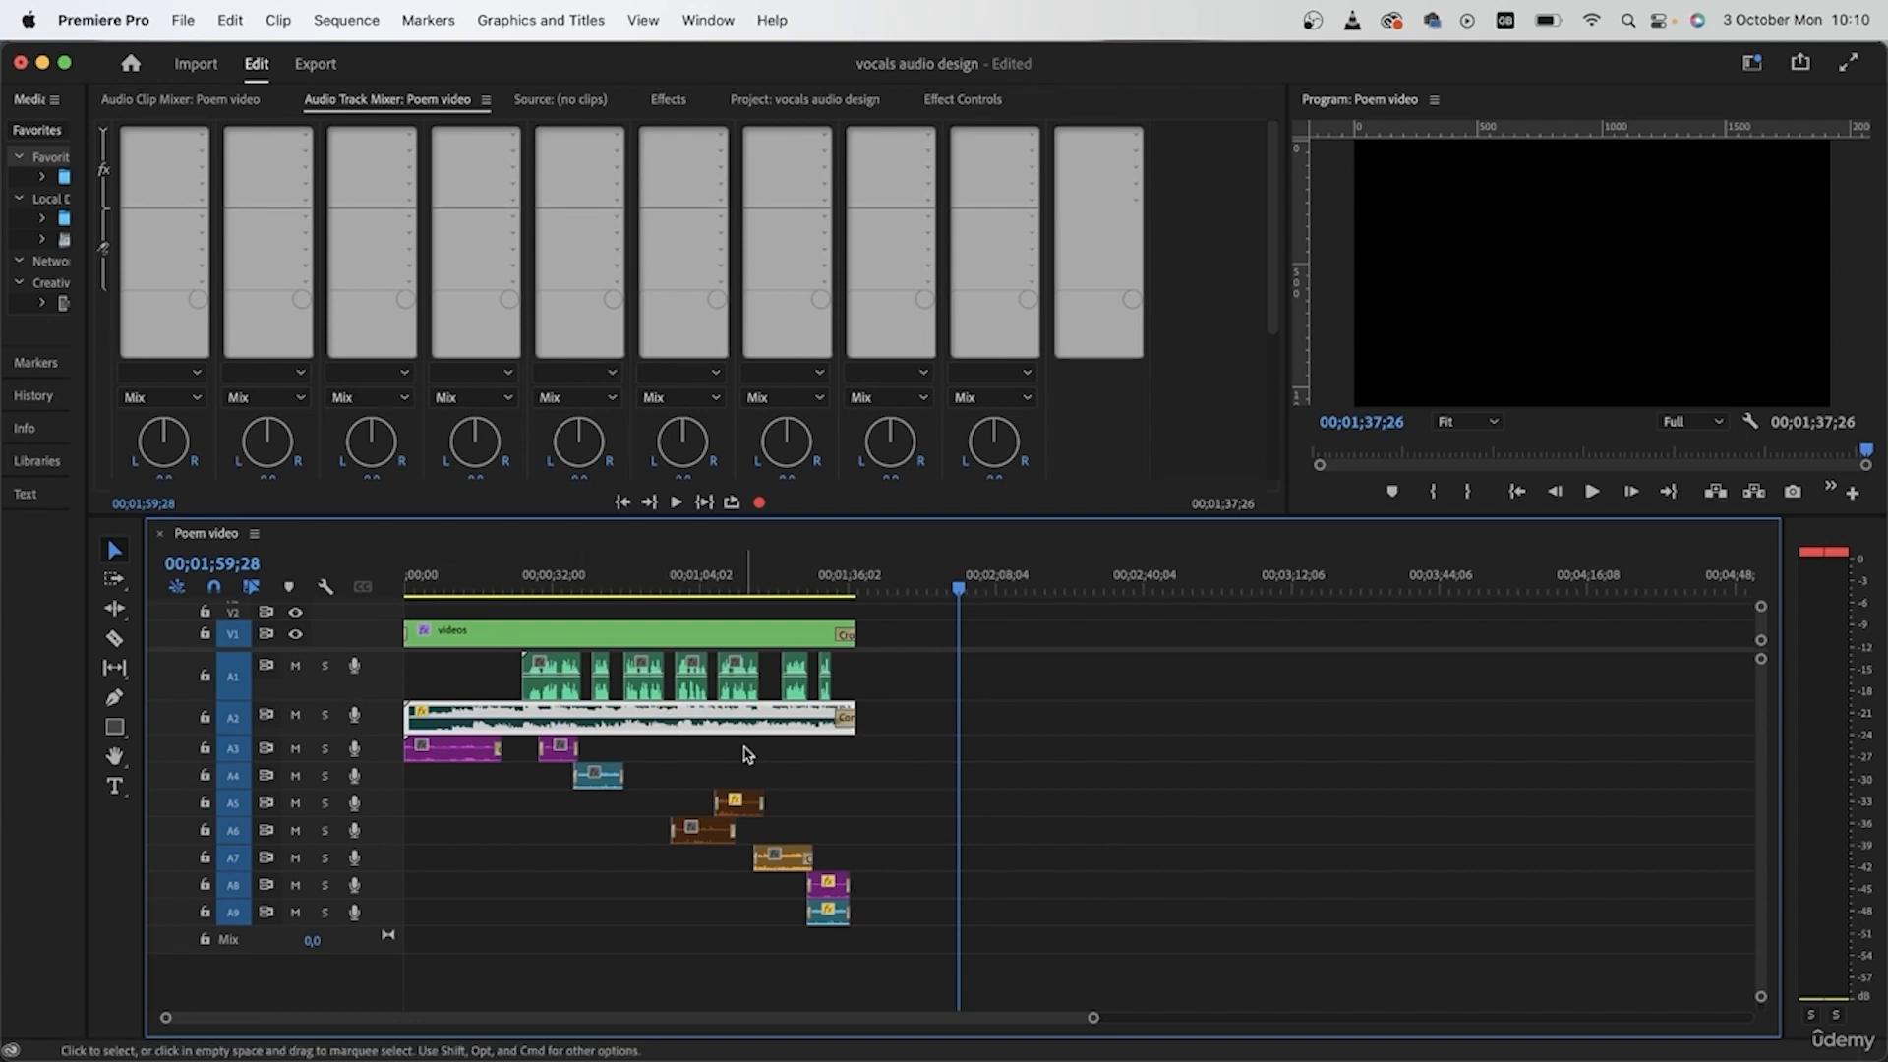
{"action": "left_click", "coordinate": [1115, 754]}
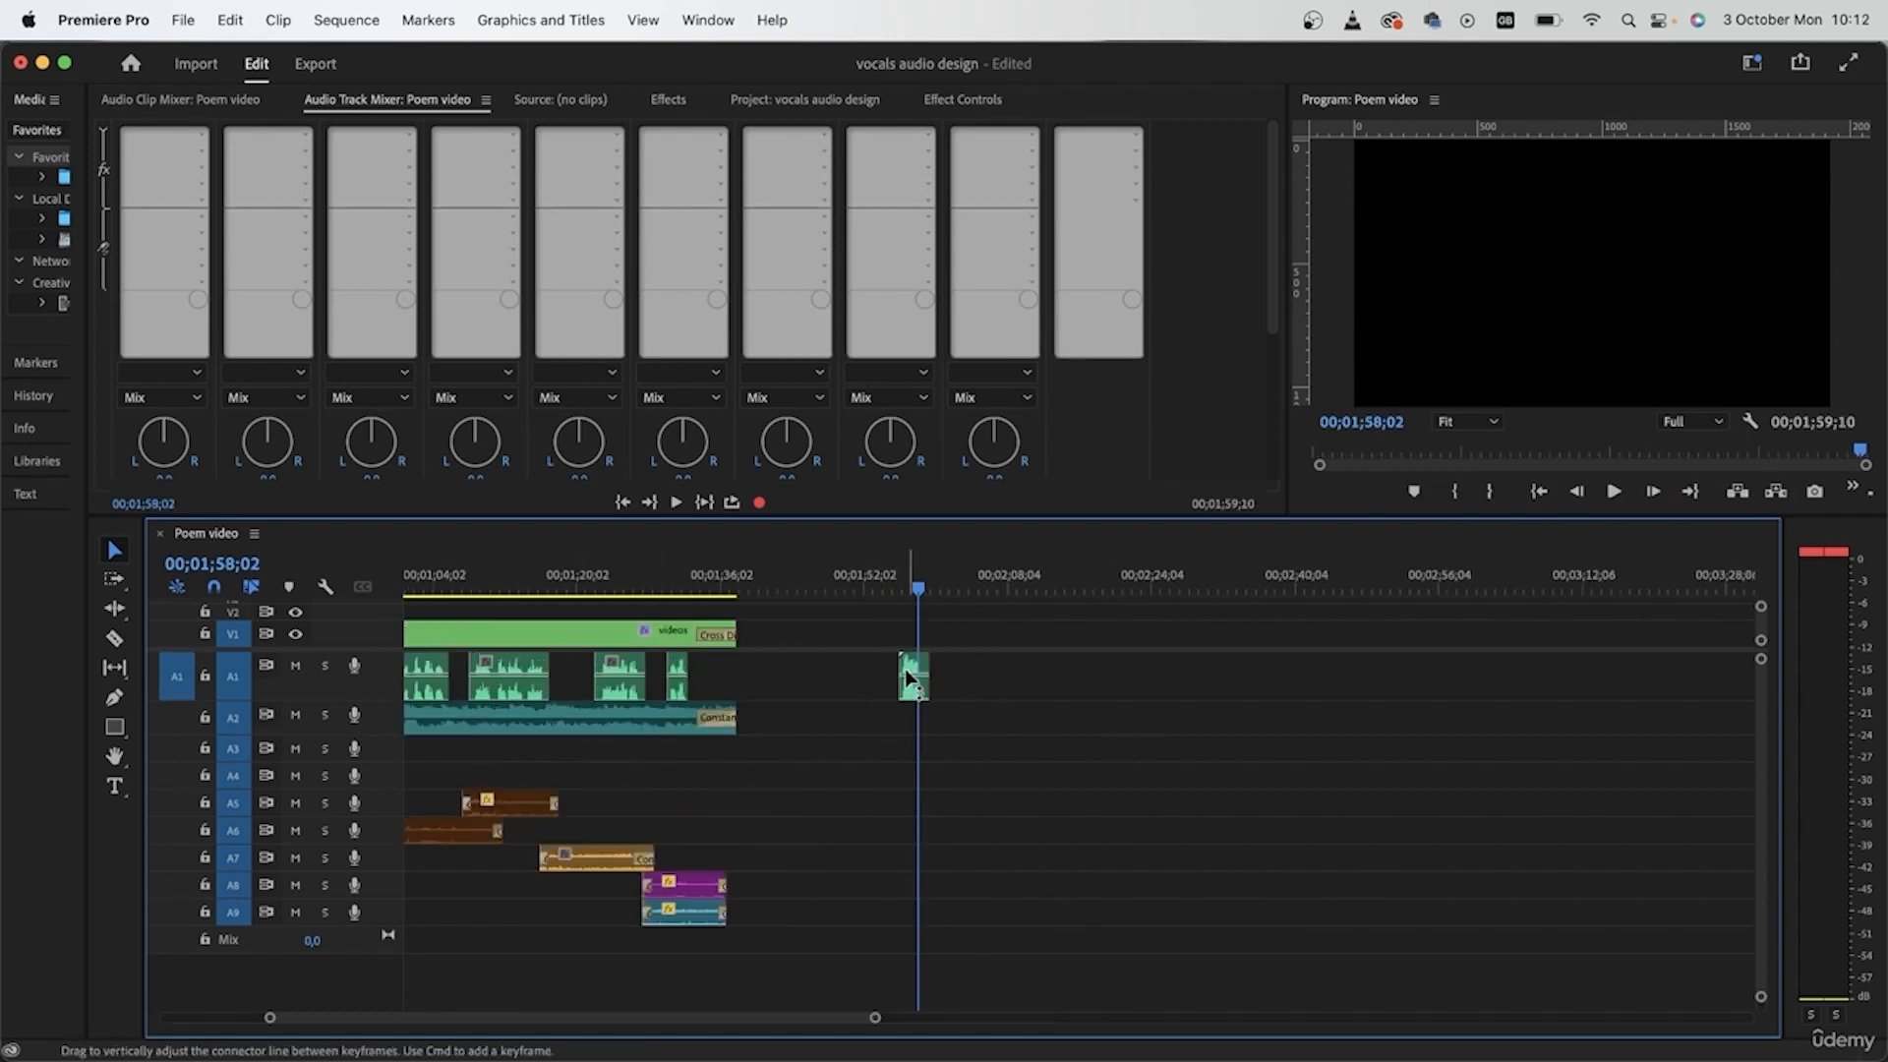
- Select the separate vocal recording on track A1 after the video's end and show its effect controls, with the playhead at its start
{"action": "left_click_drag", "start_coordinate": [1179, 824], "coordinate": [897, 669]}
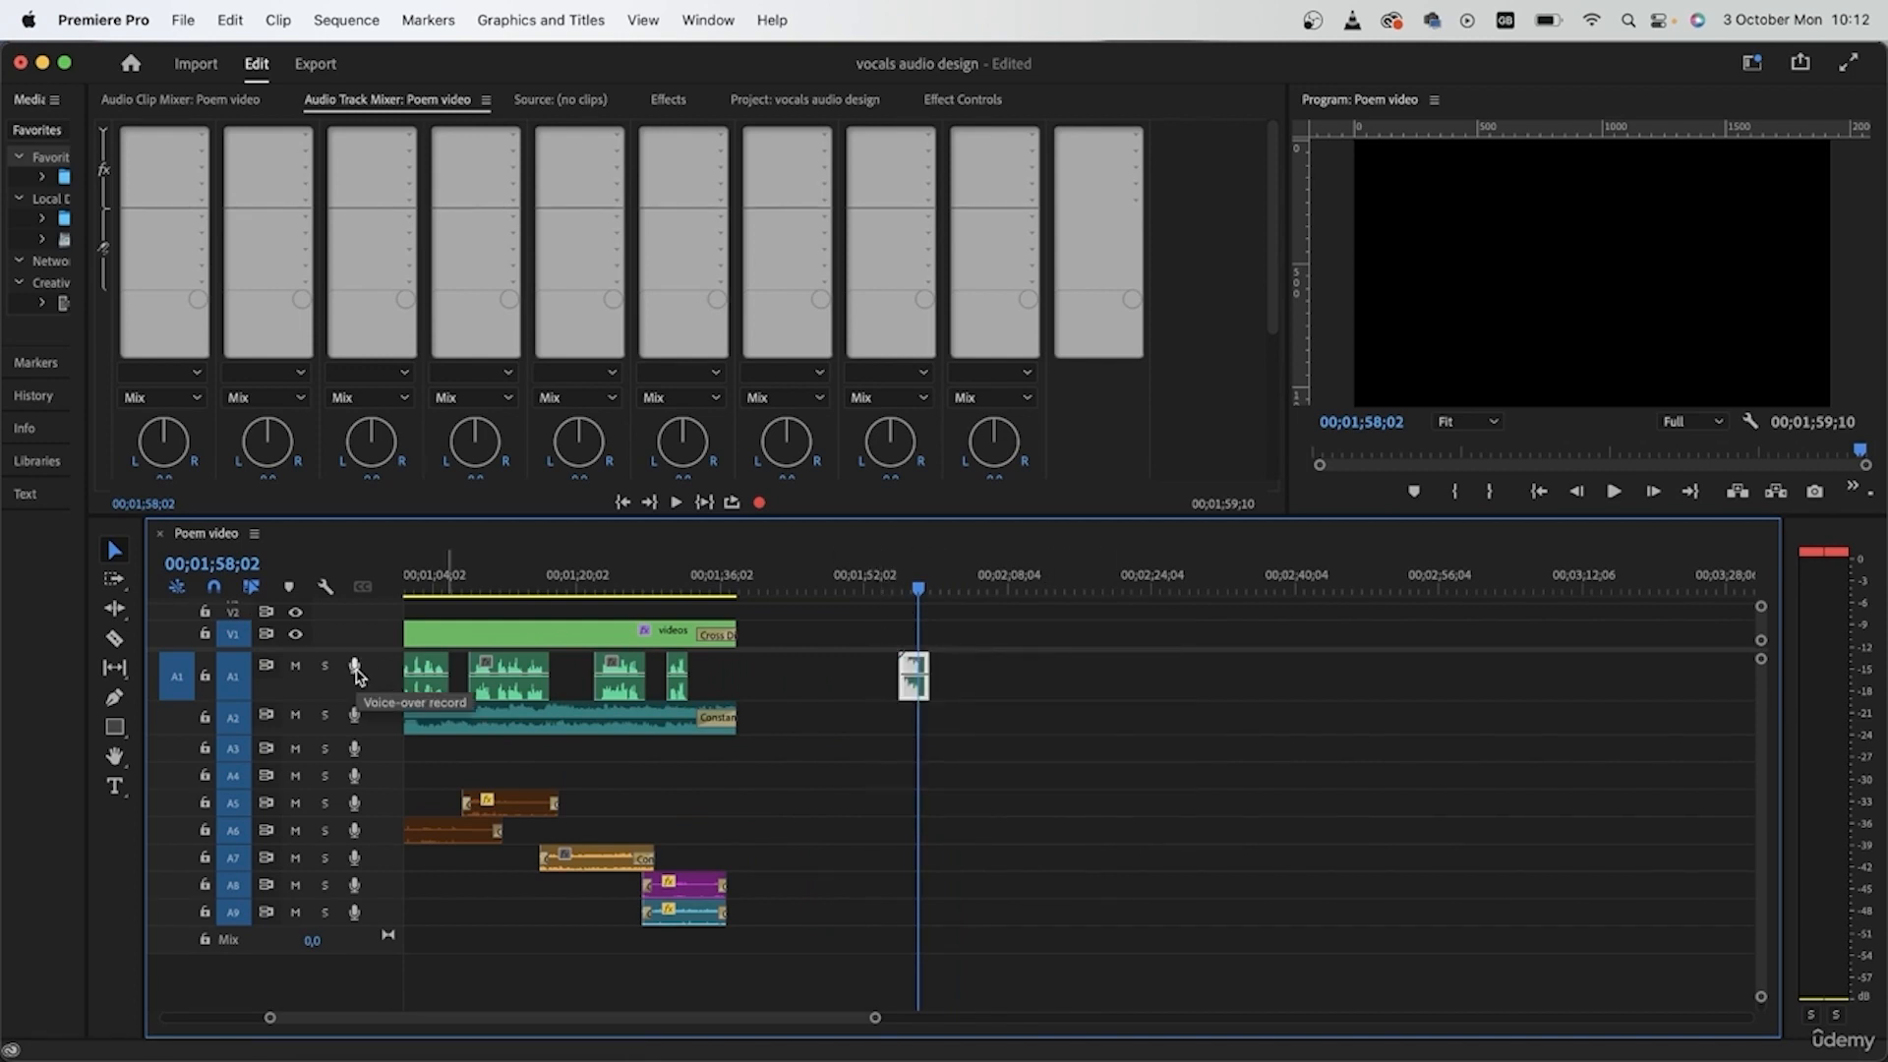
{"action": "left_click", "coordinate": [897, 586]}
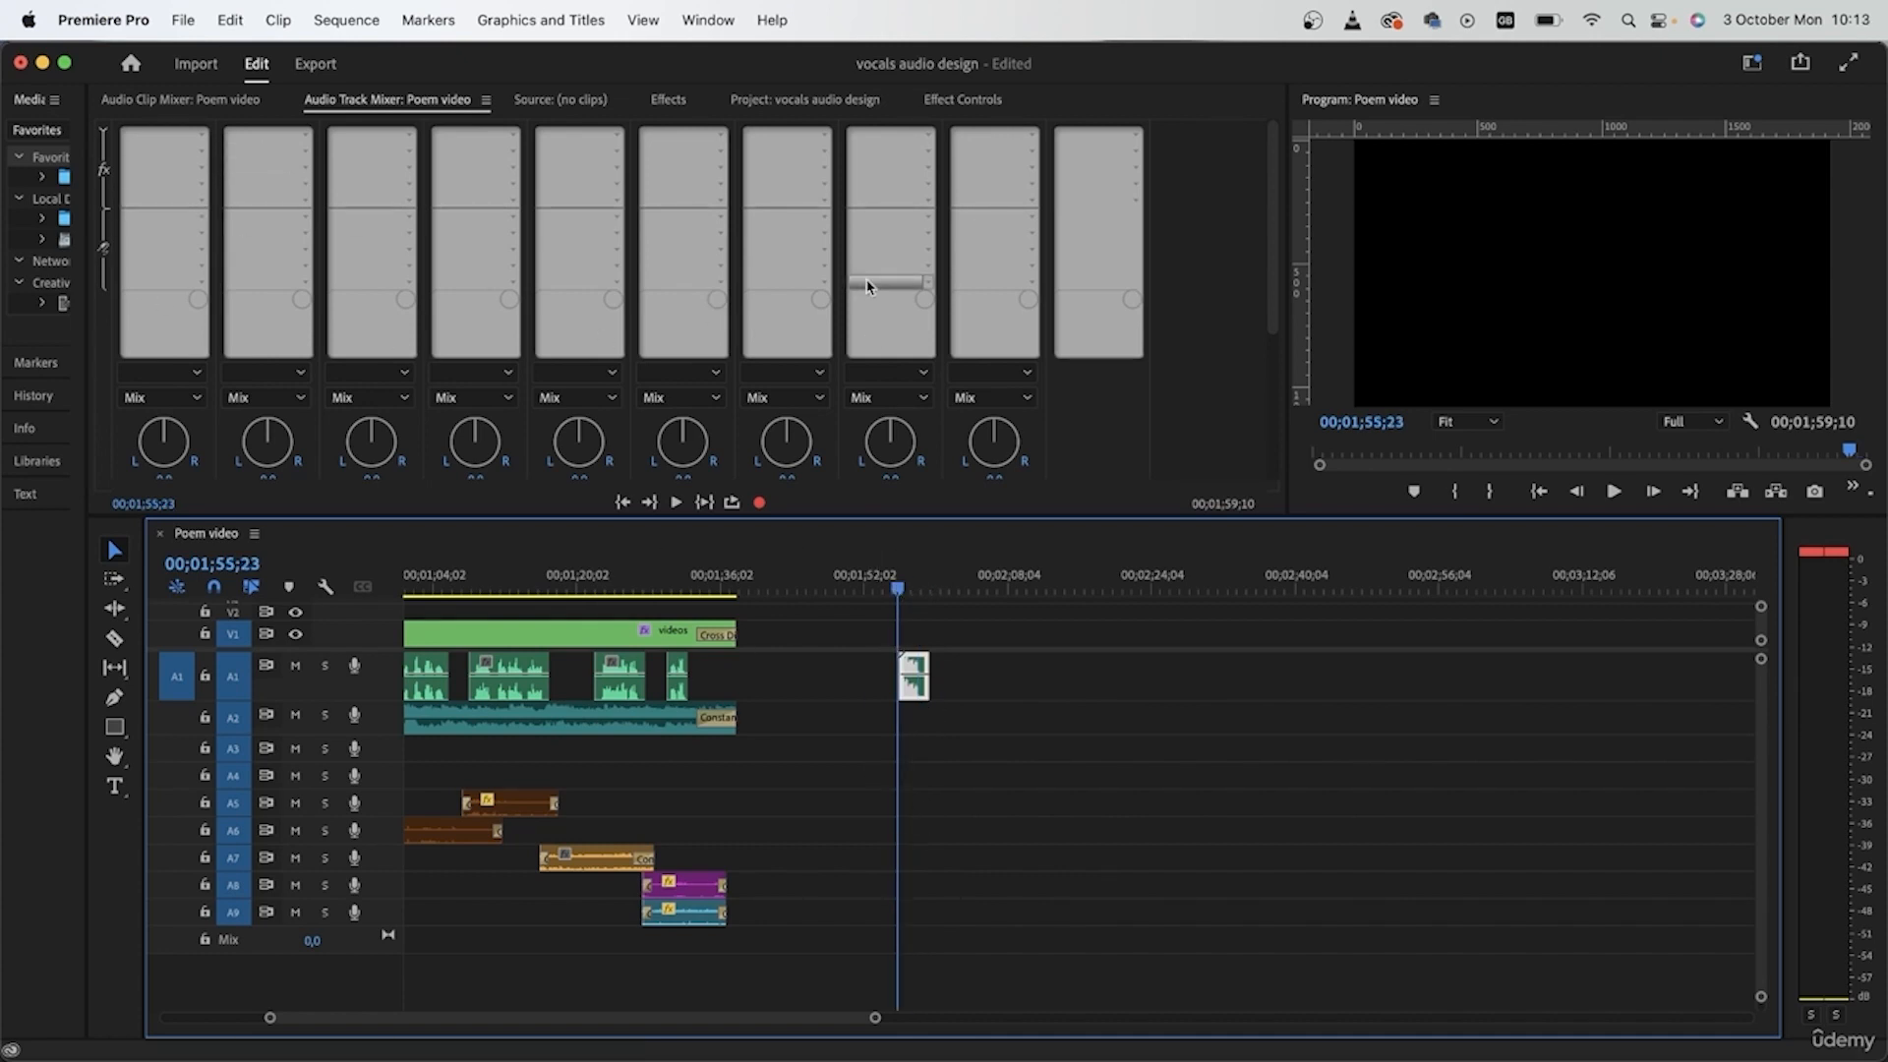
{"action": "left_click", "coordinate": [963, 100]}
{"action": "left_click", "coordinate": [901, 660]}
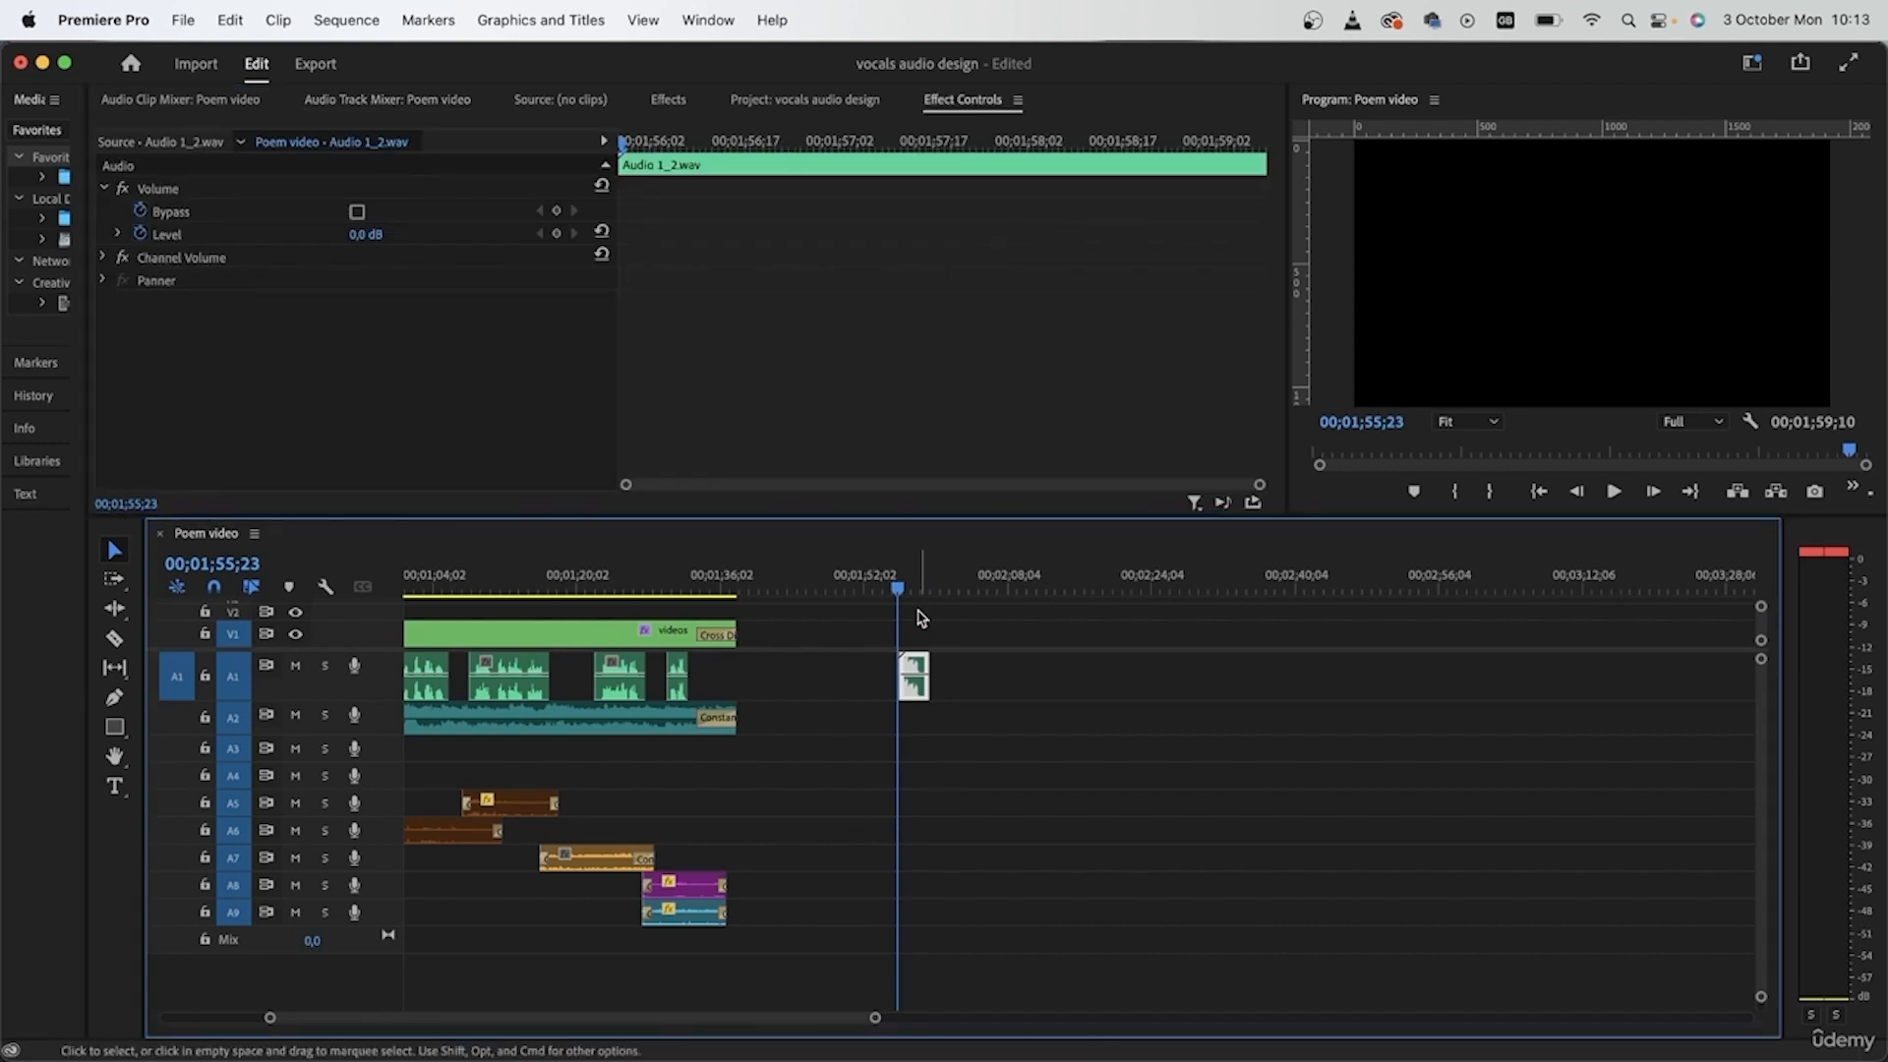
- Play the selected vocal recording through and view it magnified in the timeline
{"action": "key", "text": "space"}
{"action": "key", "text": "="}
{"action": "key", "text": "="}
{"action": "key", "text": "="}
{"action": "key", "text": "="}
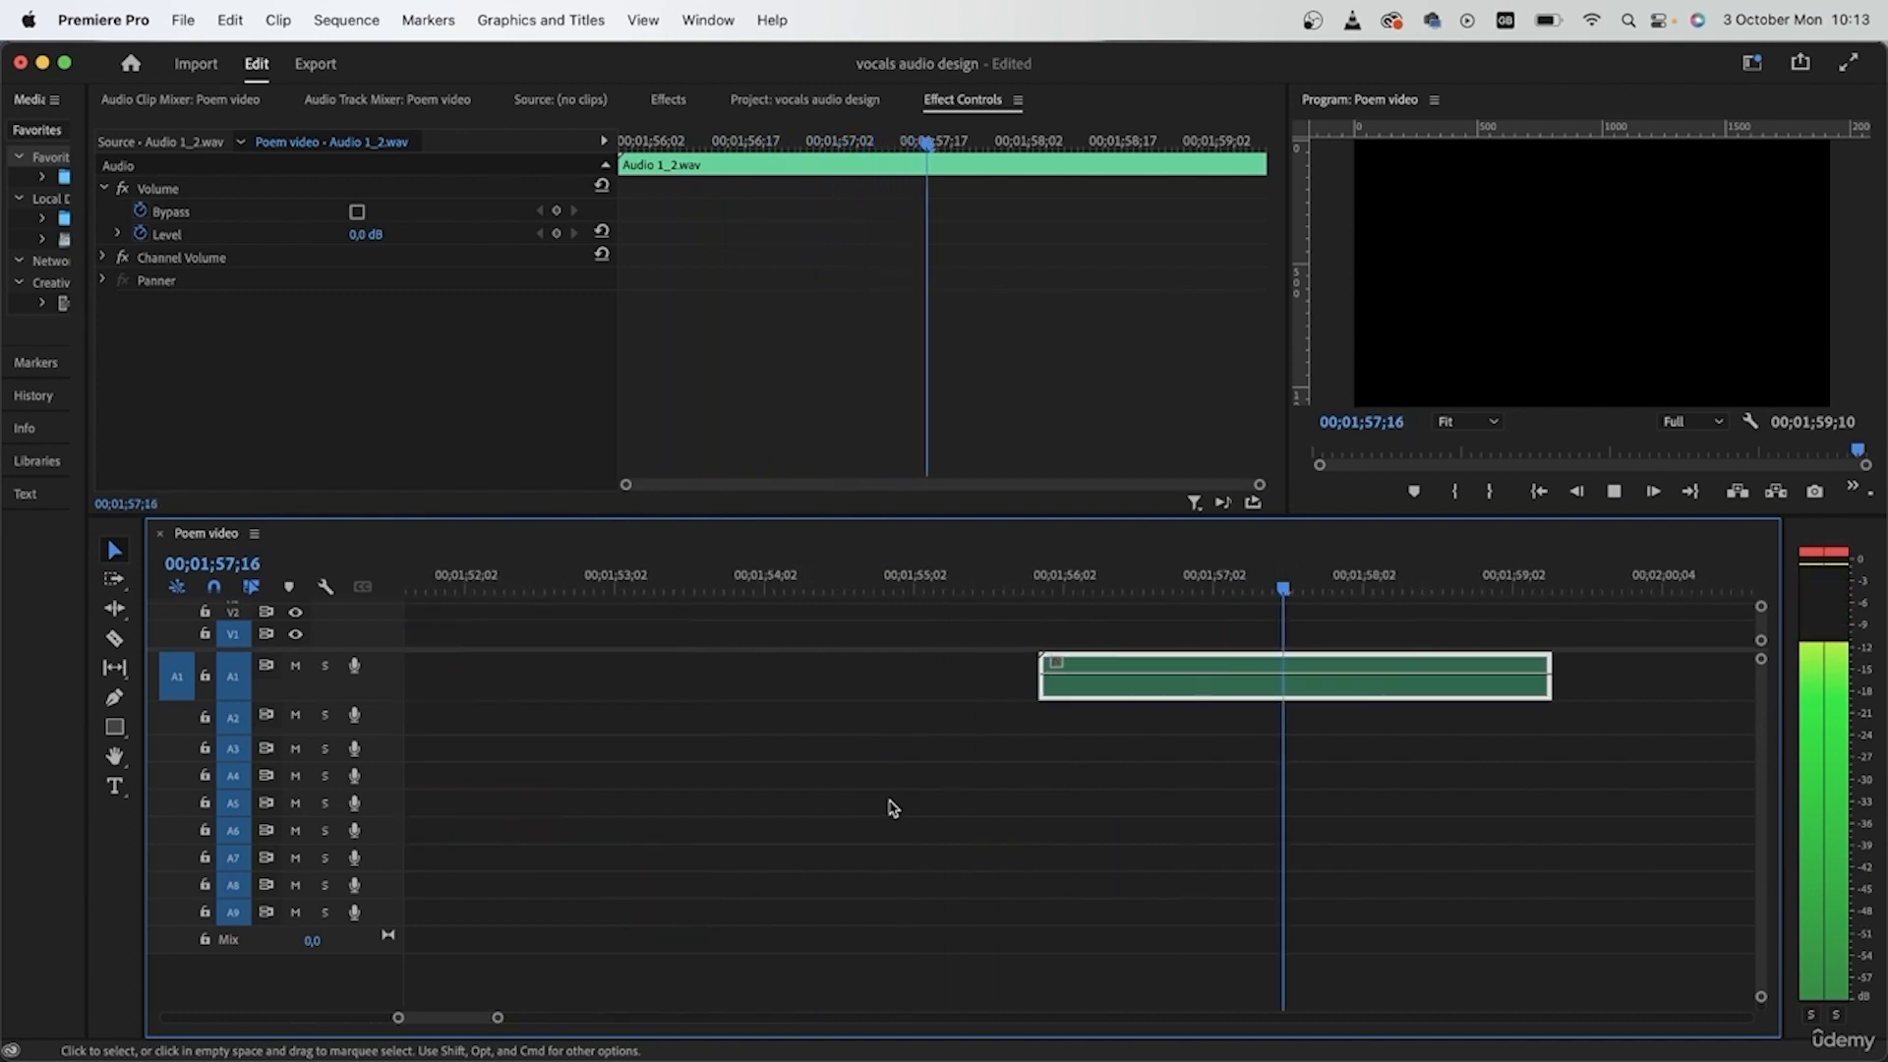
{"action": "scroll", "coordinate": [888, 808], "scroll_direction": "right", "scroll_amount": 1}
{"action": "key", "text": "space"}
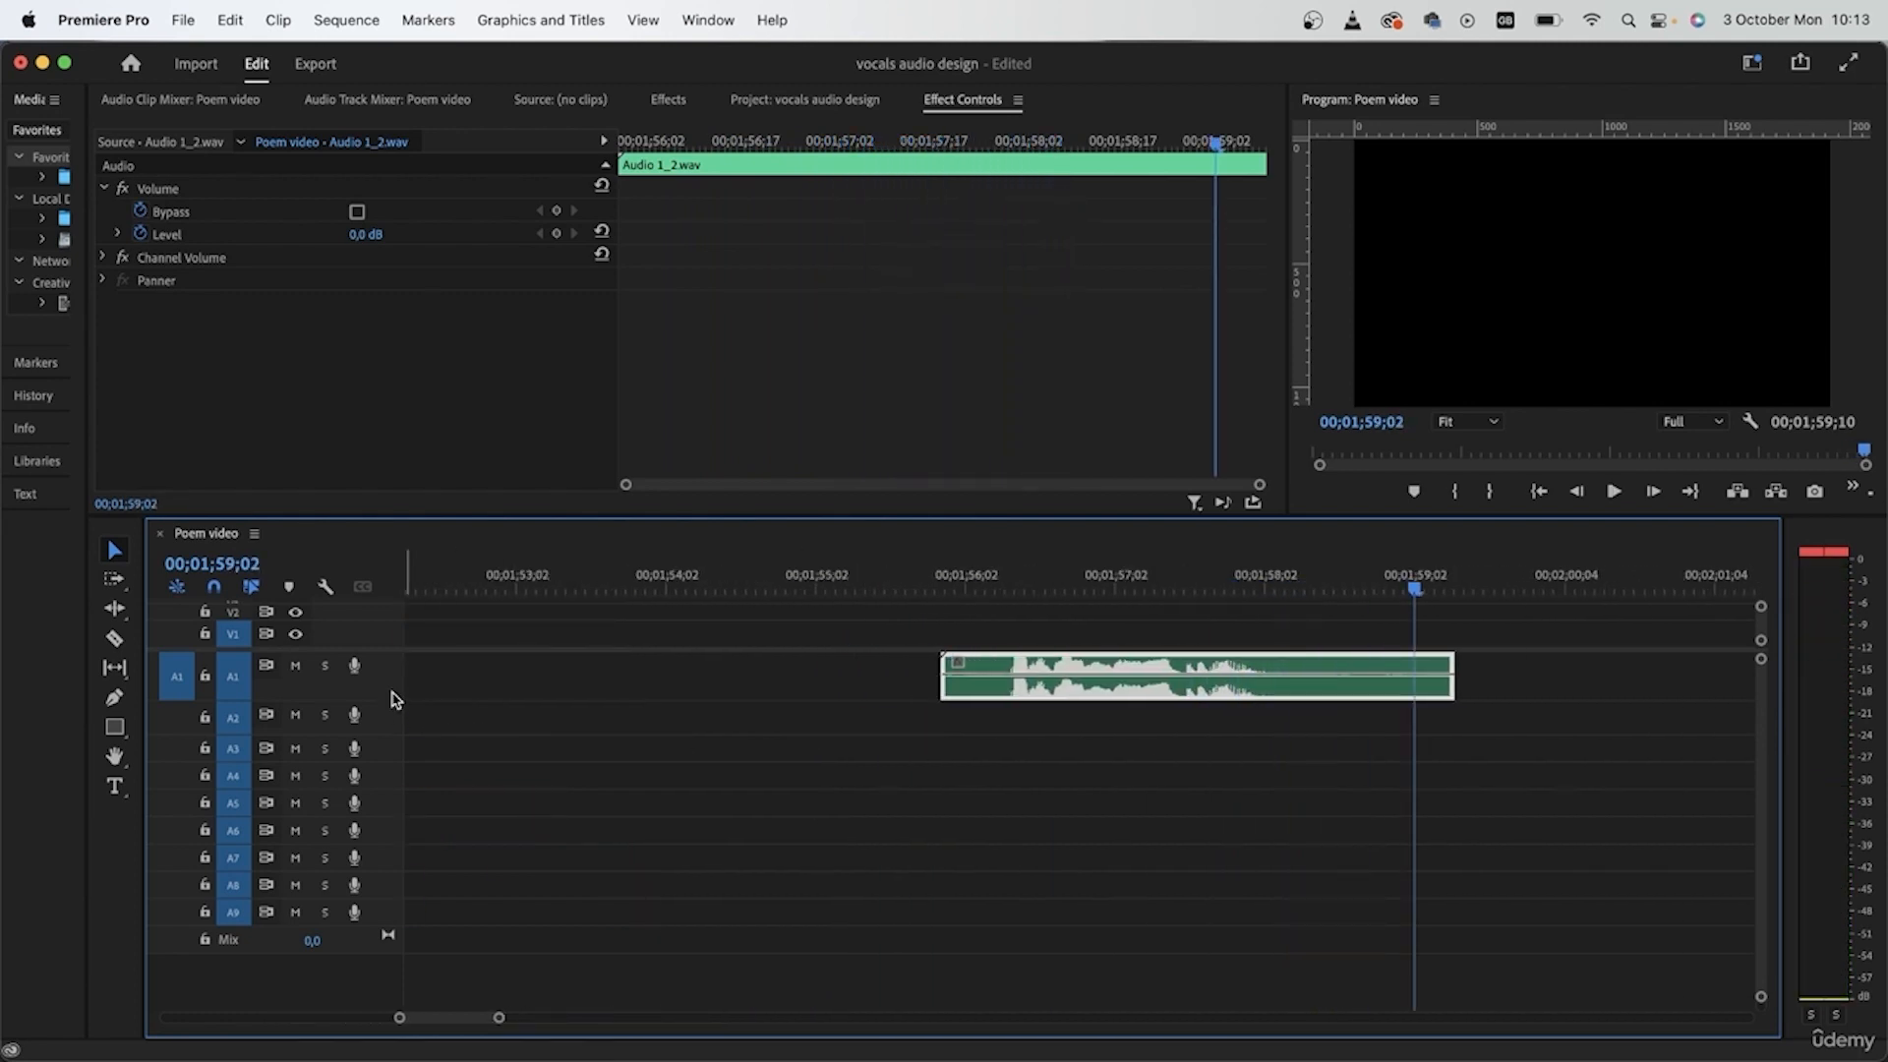
- Enlarge track A1 to show the vocal recording's full waveform, return to the Audio Track Mixer and clear the clip selection
{"action": "left_click_drag", "start_coordinate": [393, 704], "coordinate": [393, 1016]}
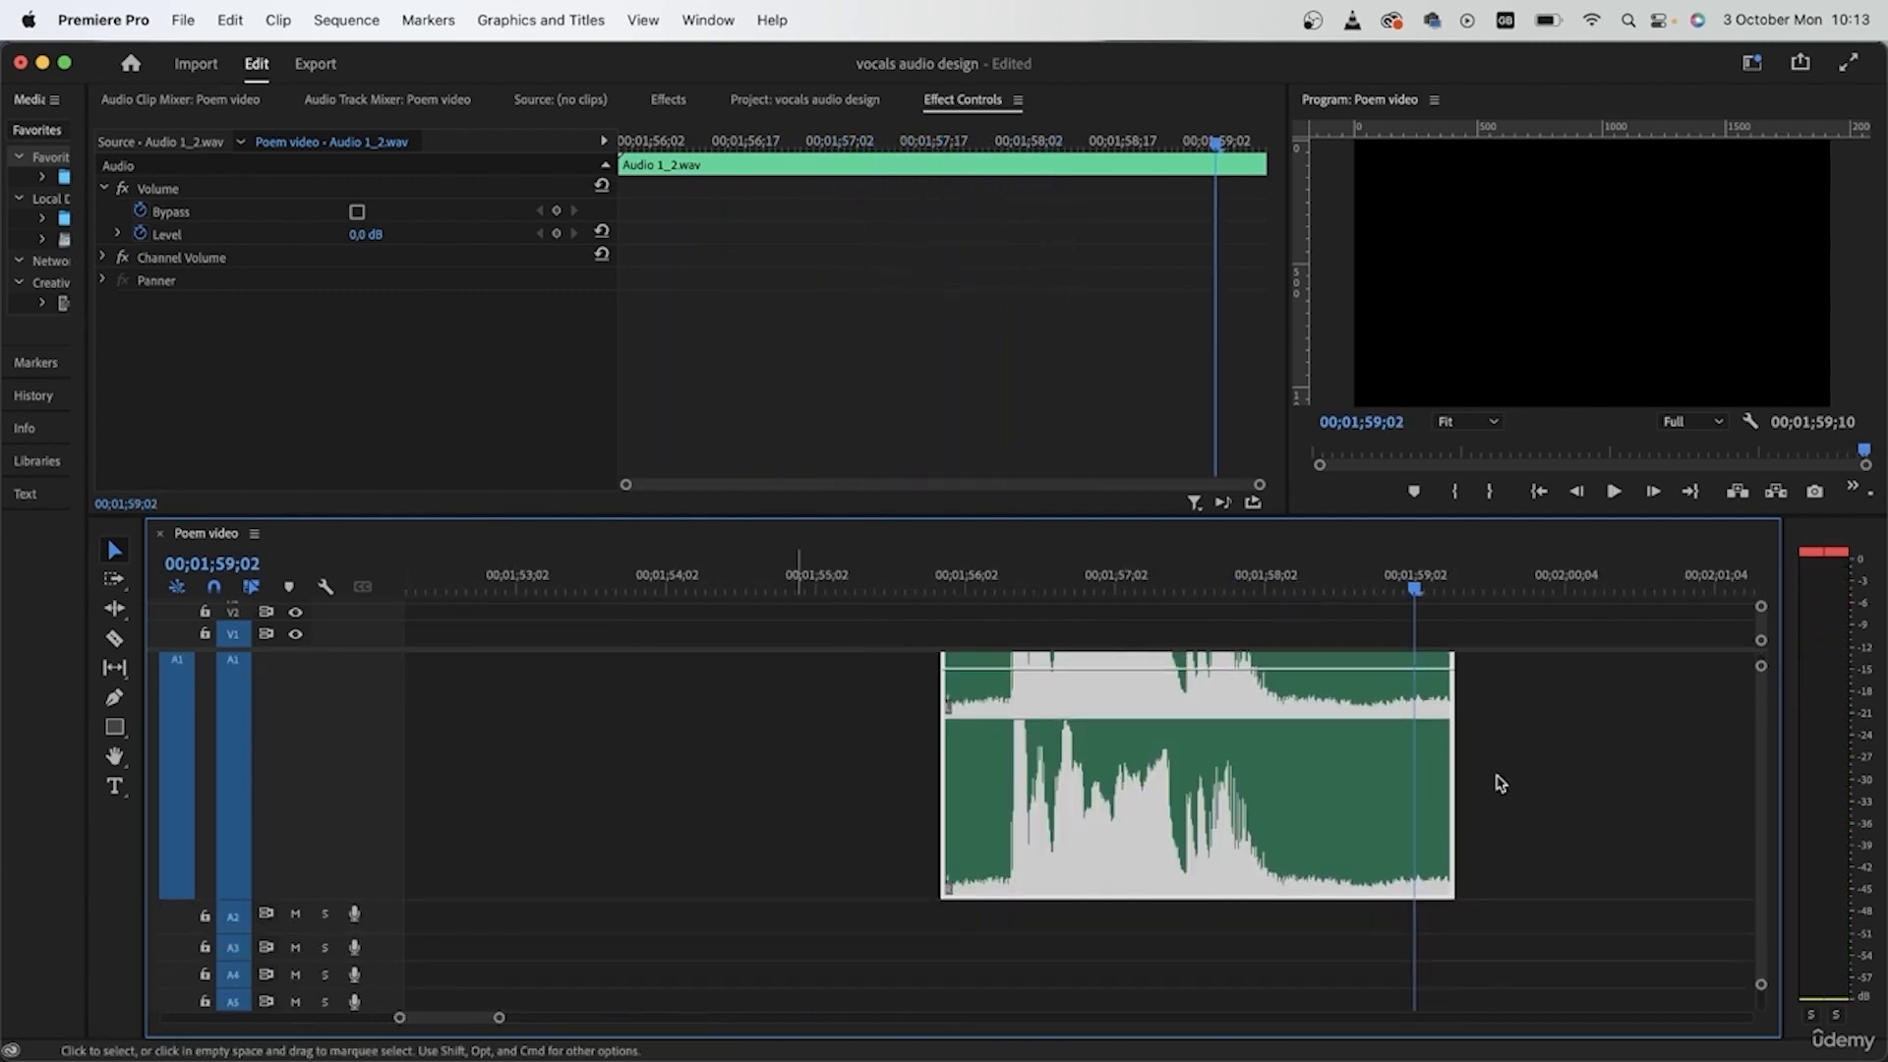
{"action": "scroll", "coordinate": [1419, 727], "scroll_direction": "up", "scroll_amount": 3}
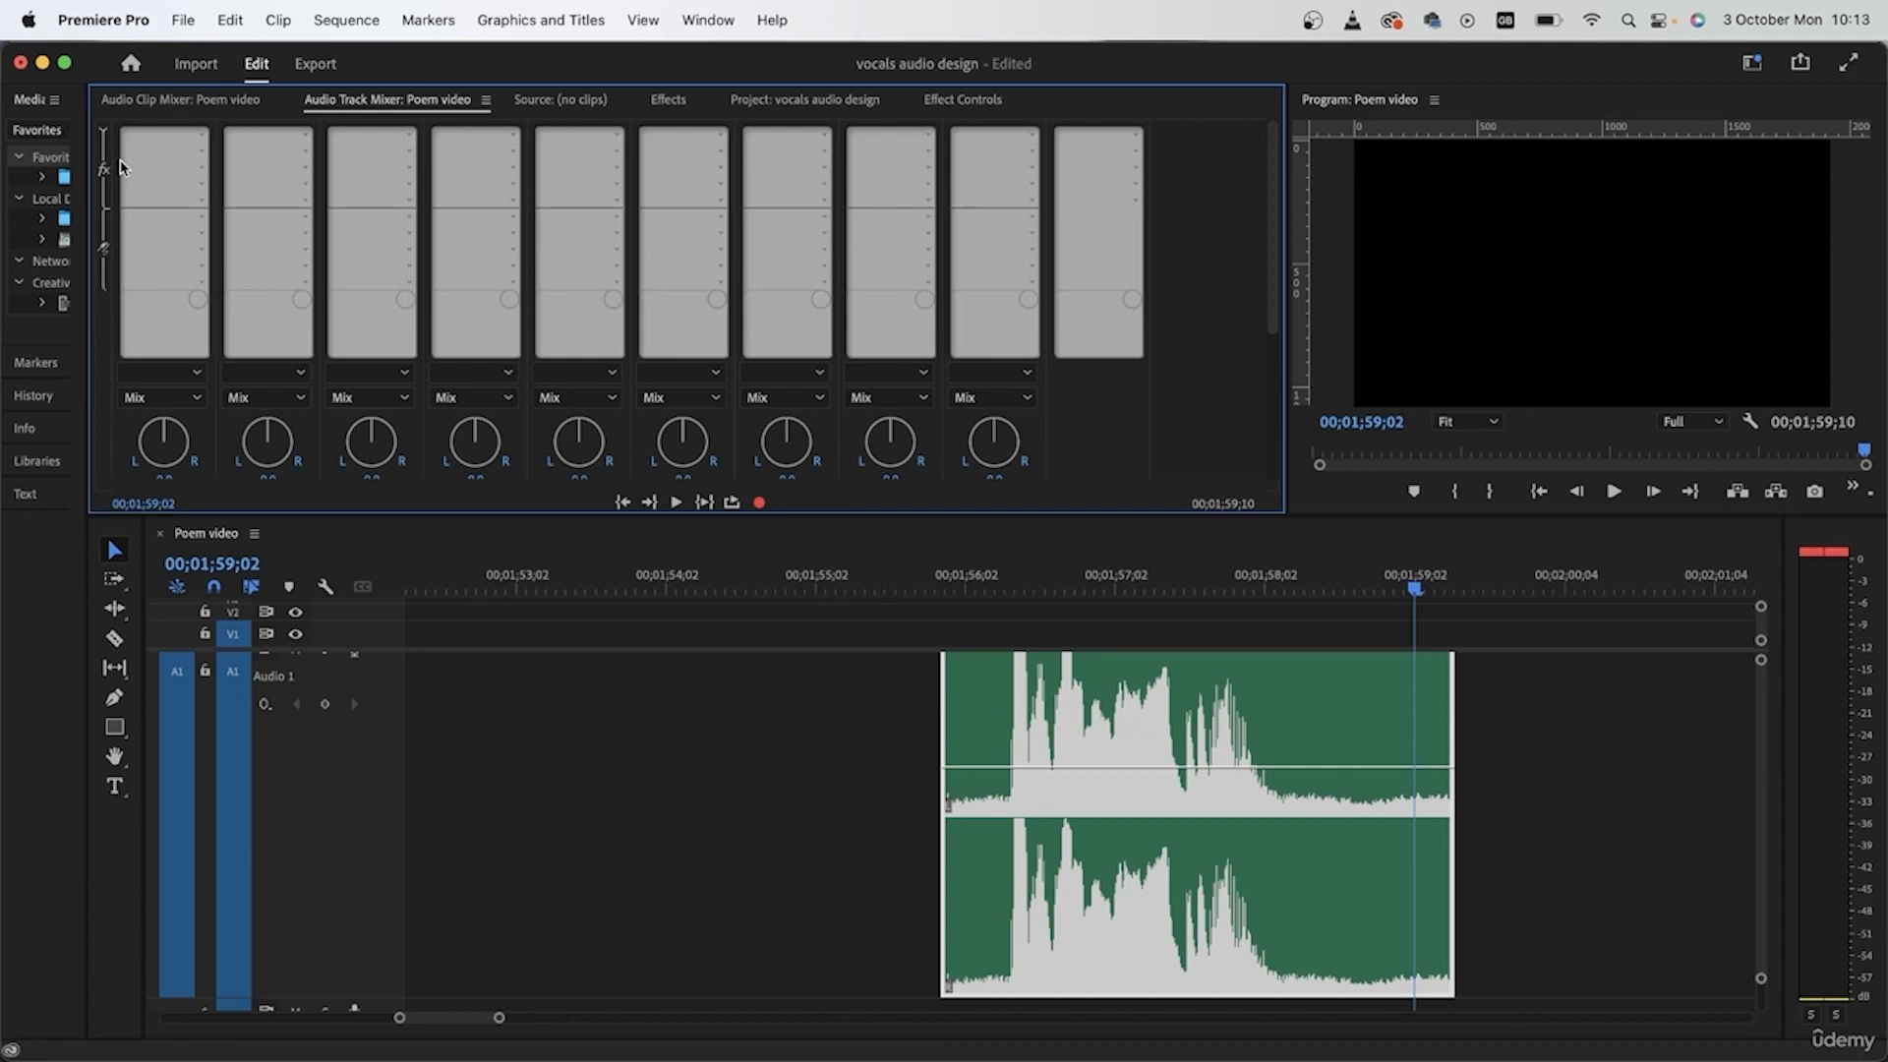
{"action": "left_click", "coordinate": [826, 859]}
{"action": "left_click", "coordinate": [1520, 836]}
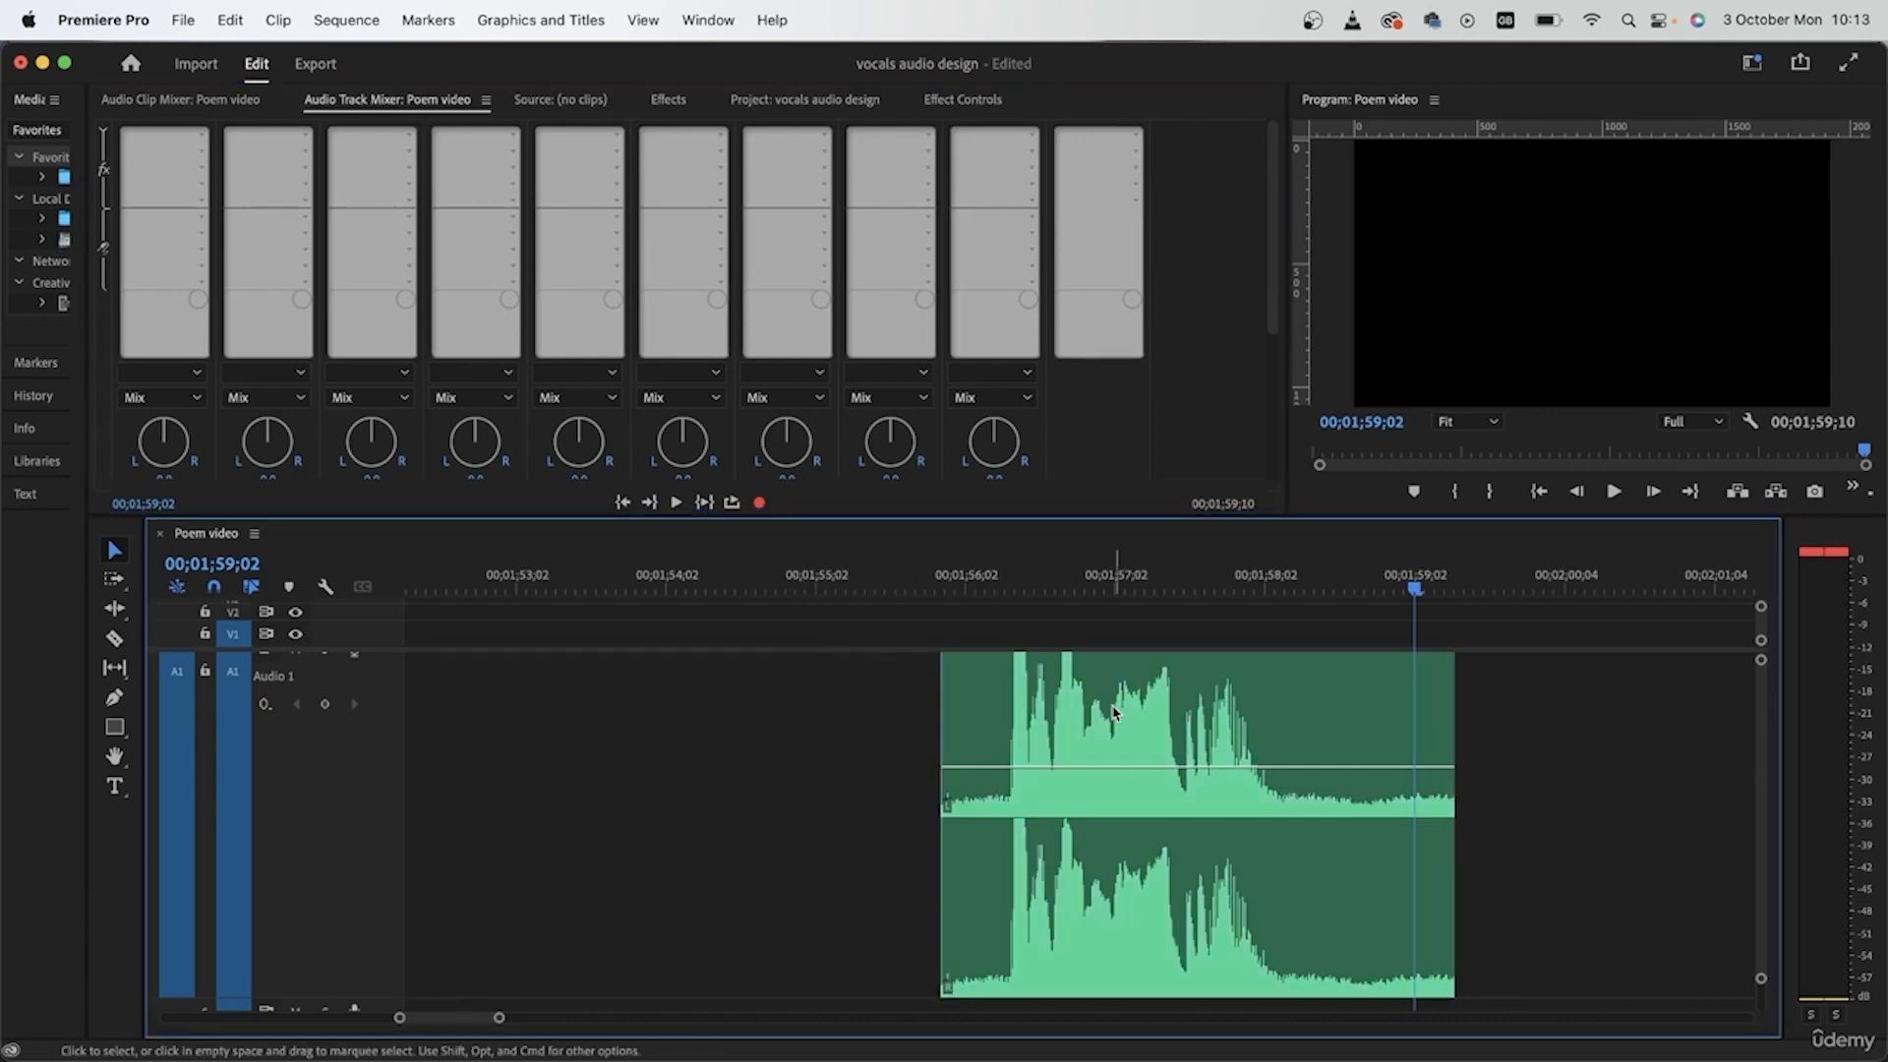
- Find the DeNoise audio effect, apply it to the vocal recording on A1 and select it among the clip's effects
{"action": "left_click", "coordinate": [1053, 738]}
{"action": "key", "text": "shift+7"}
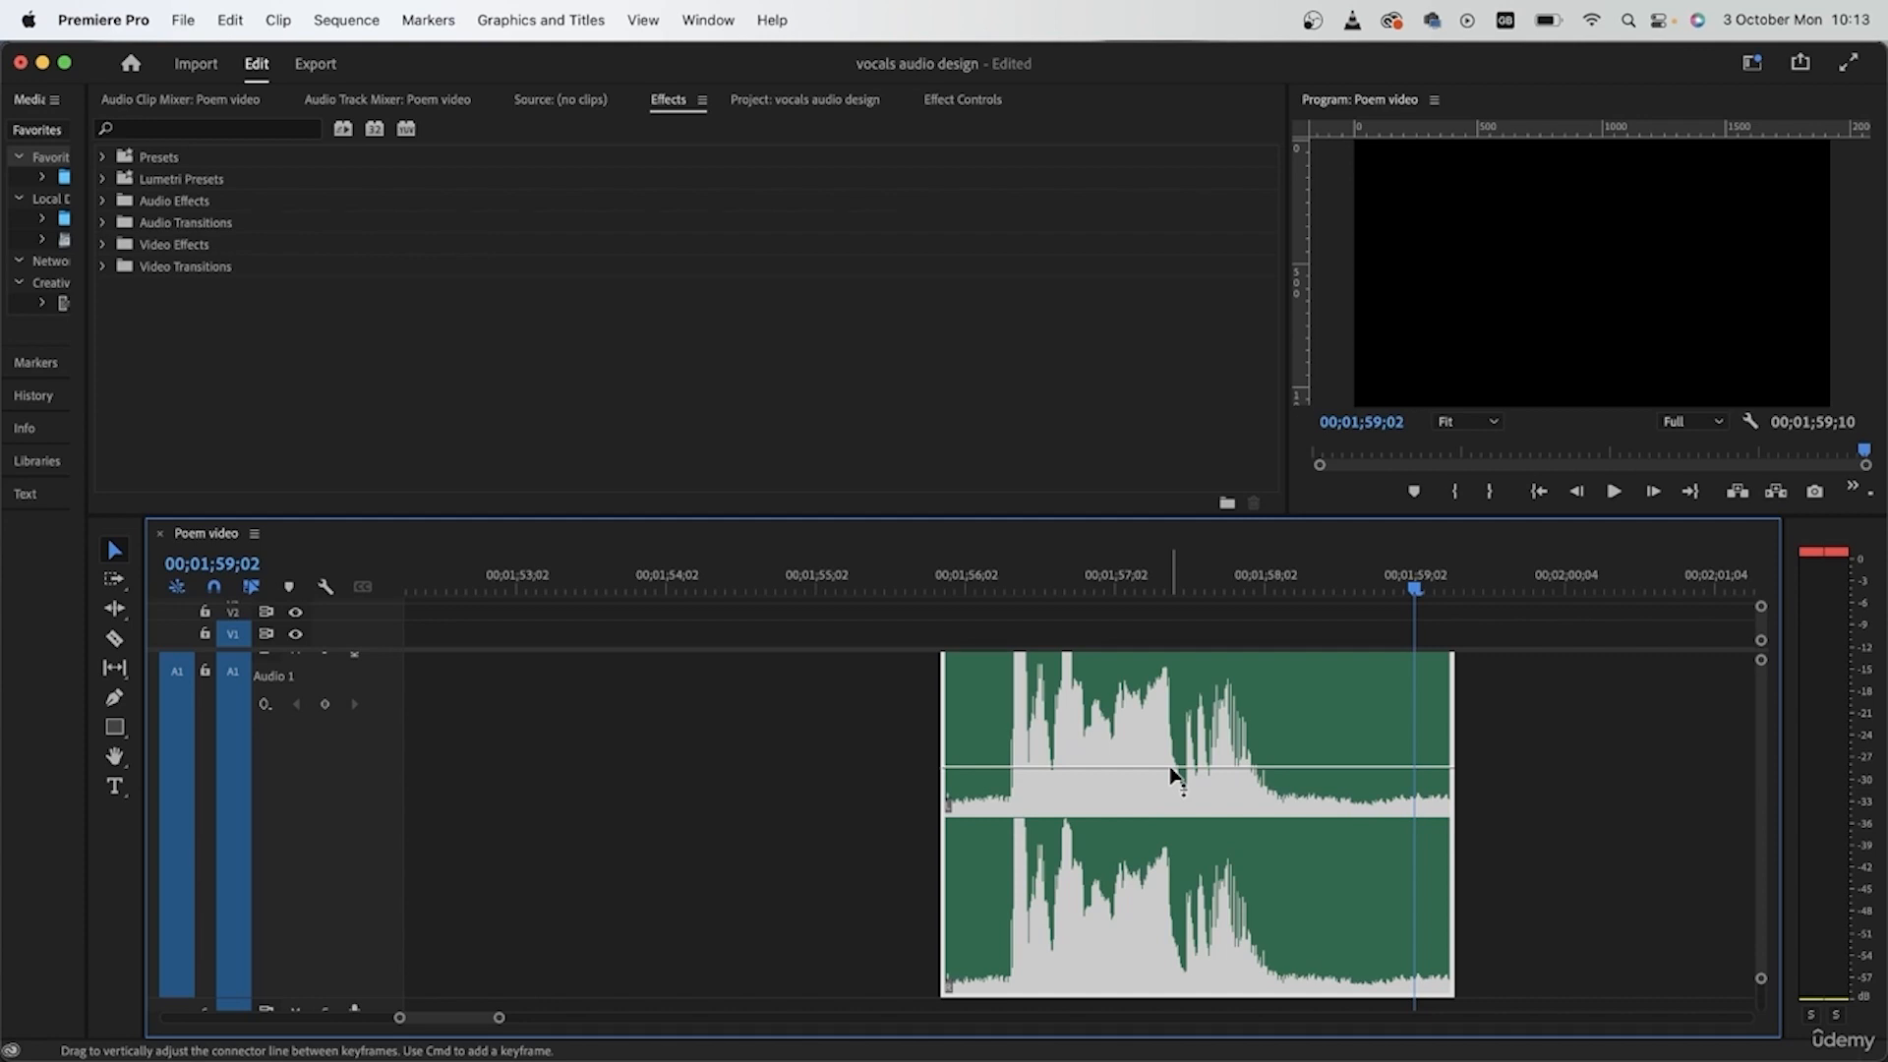
{"action": "left_click", "coordinate": [243, 126]}
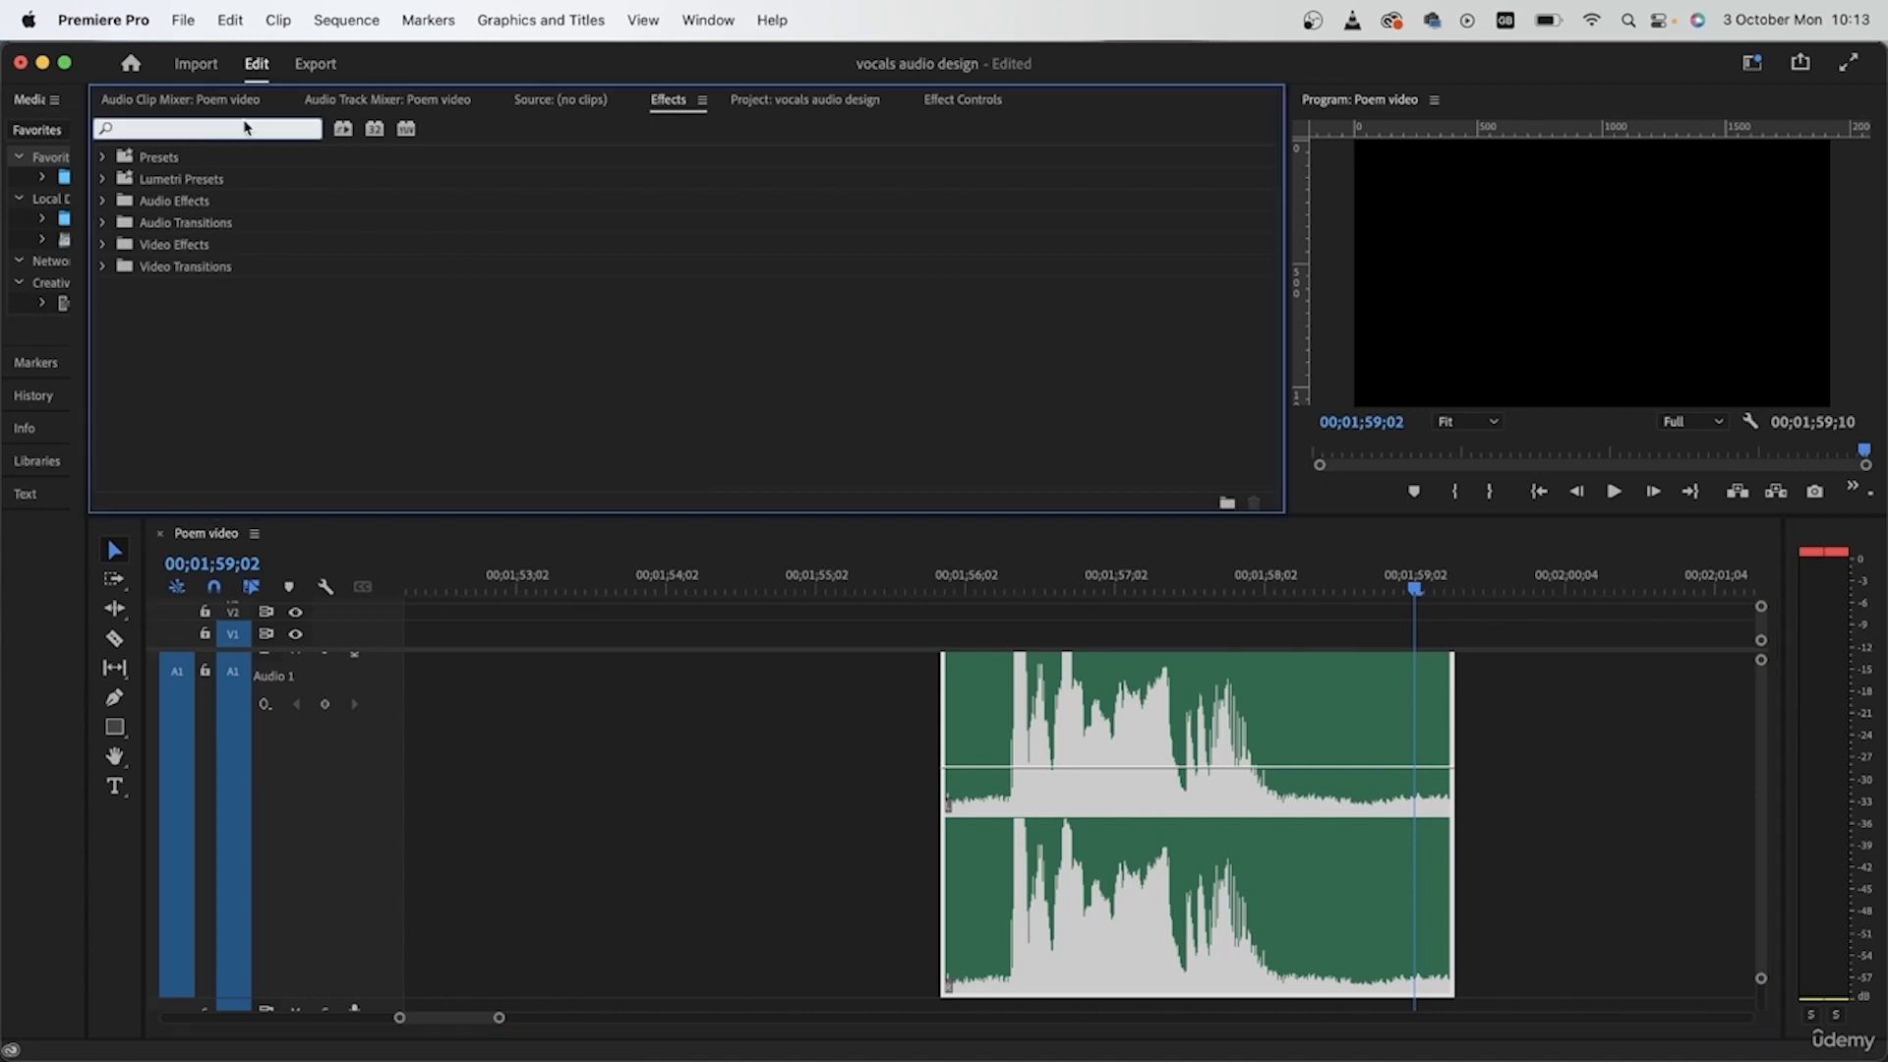
{"action": "type", "text": "denois"}
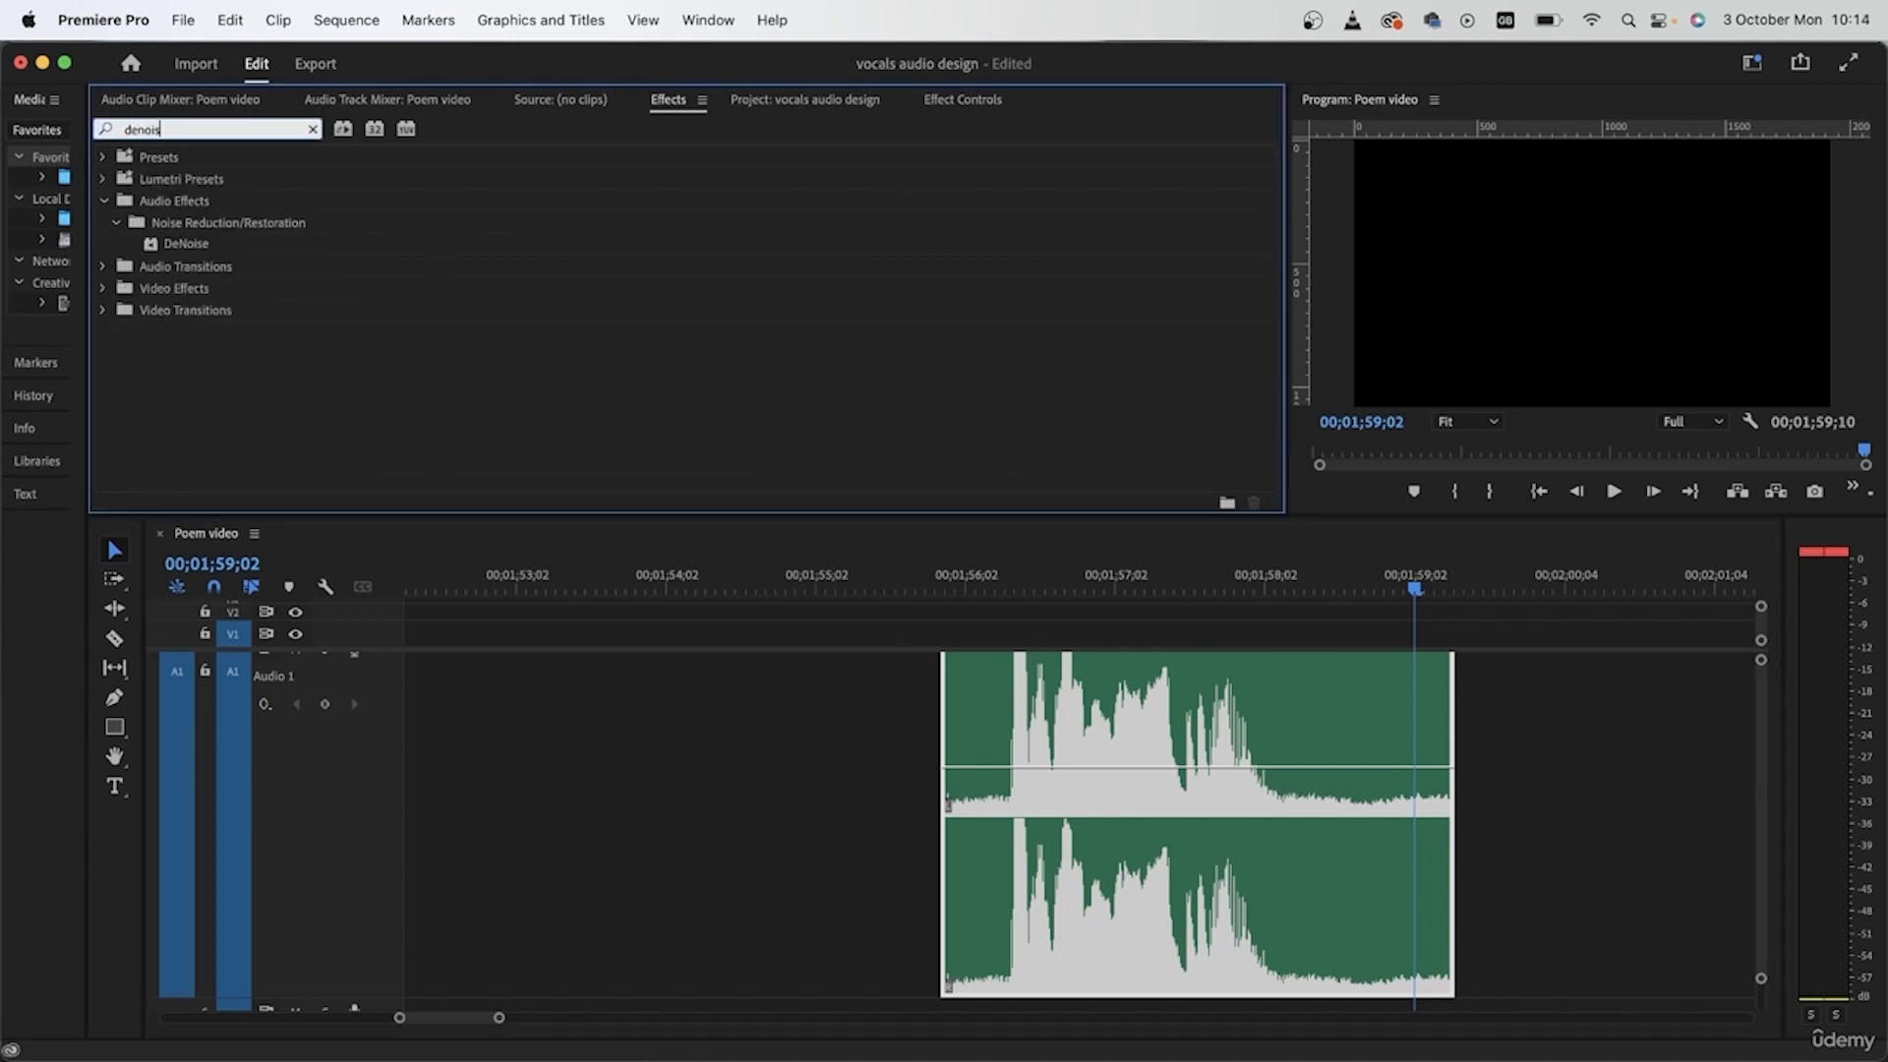
{"action": "left_click_drag", "start_coordinate": [167, 244], "coordinate": [1293, 846]}
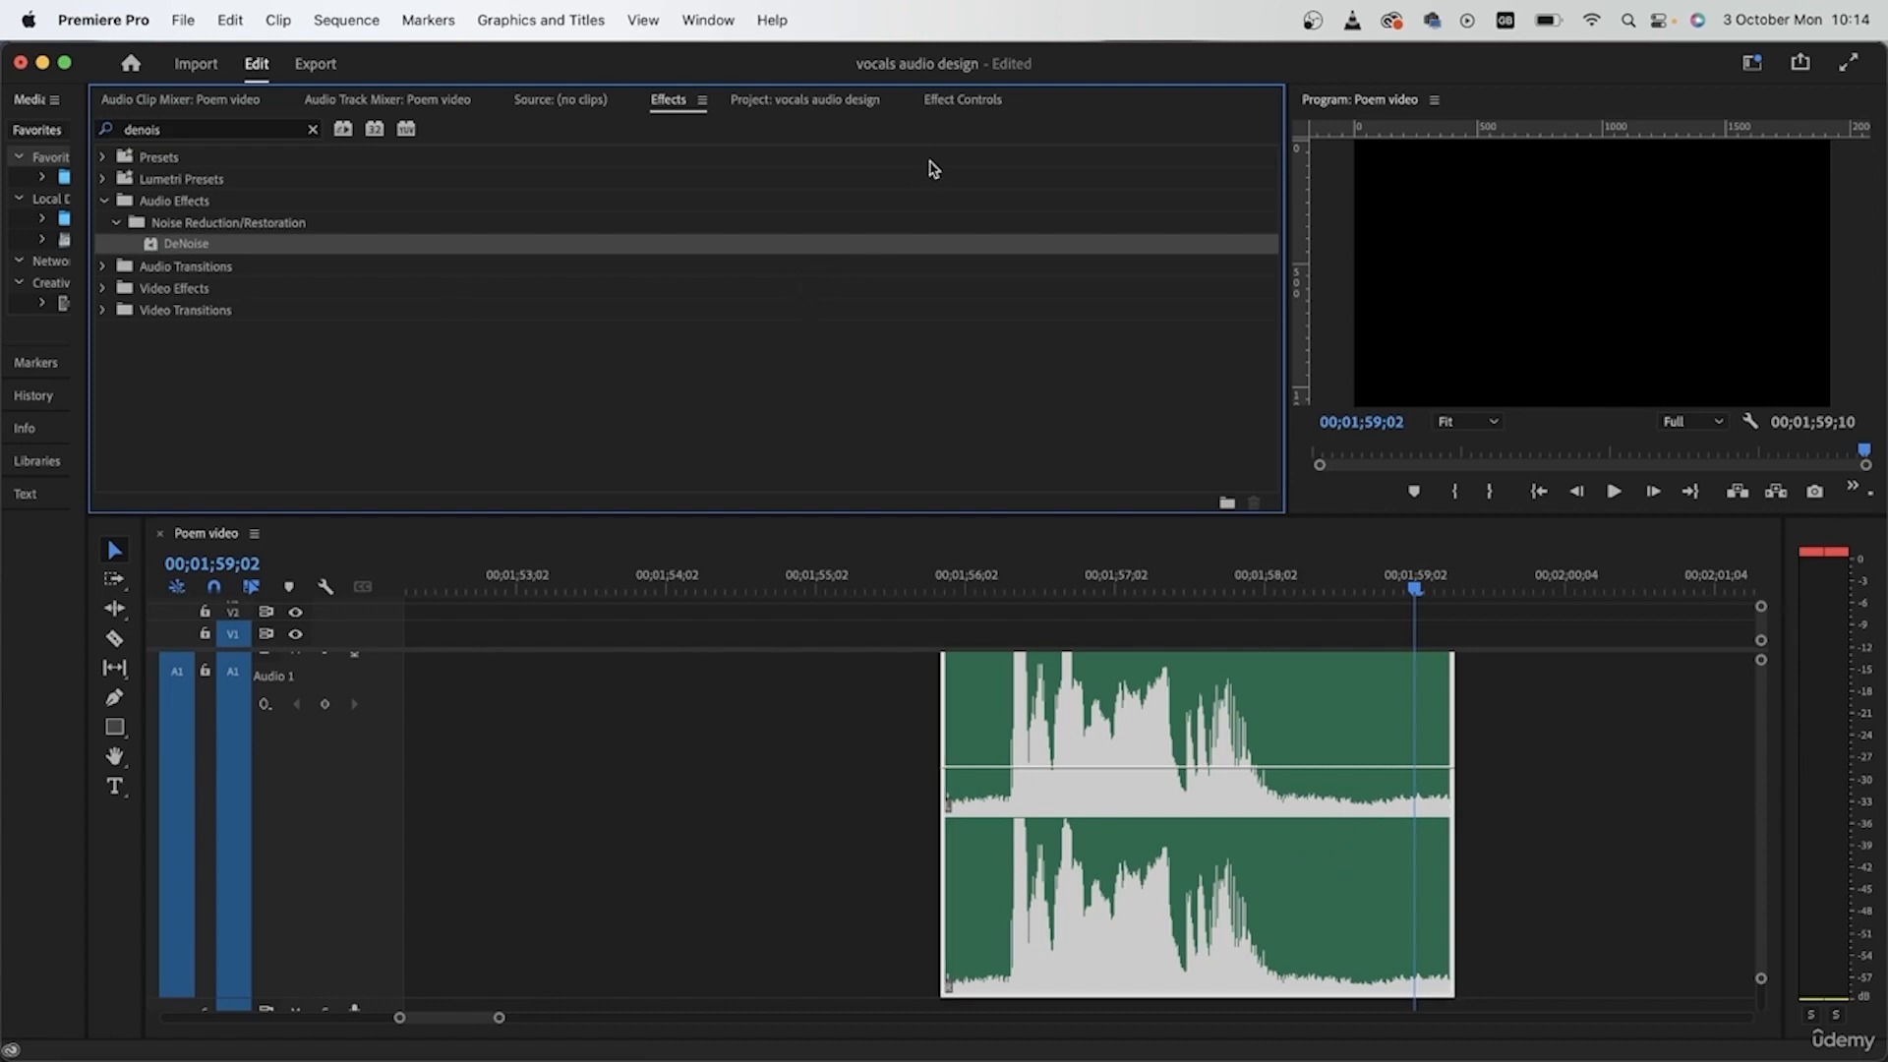
{"action": "left_click", "coordinate": [963, 103]}
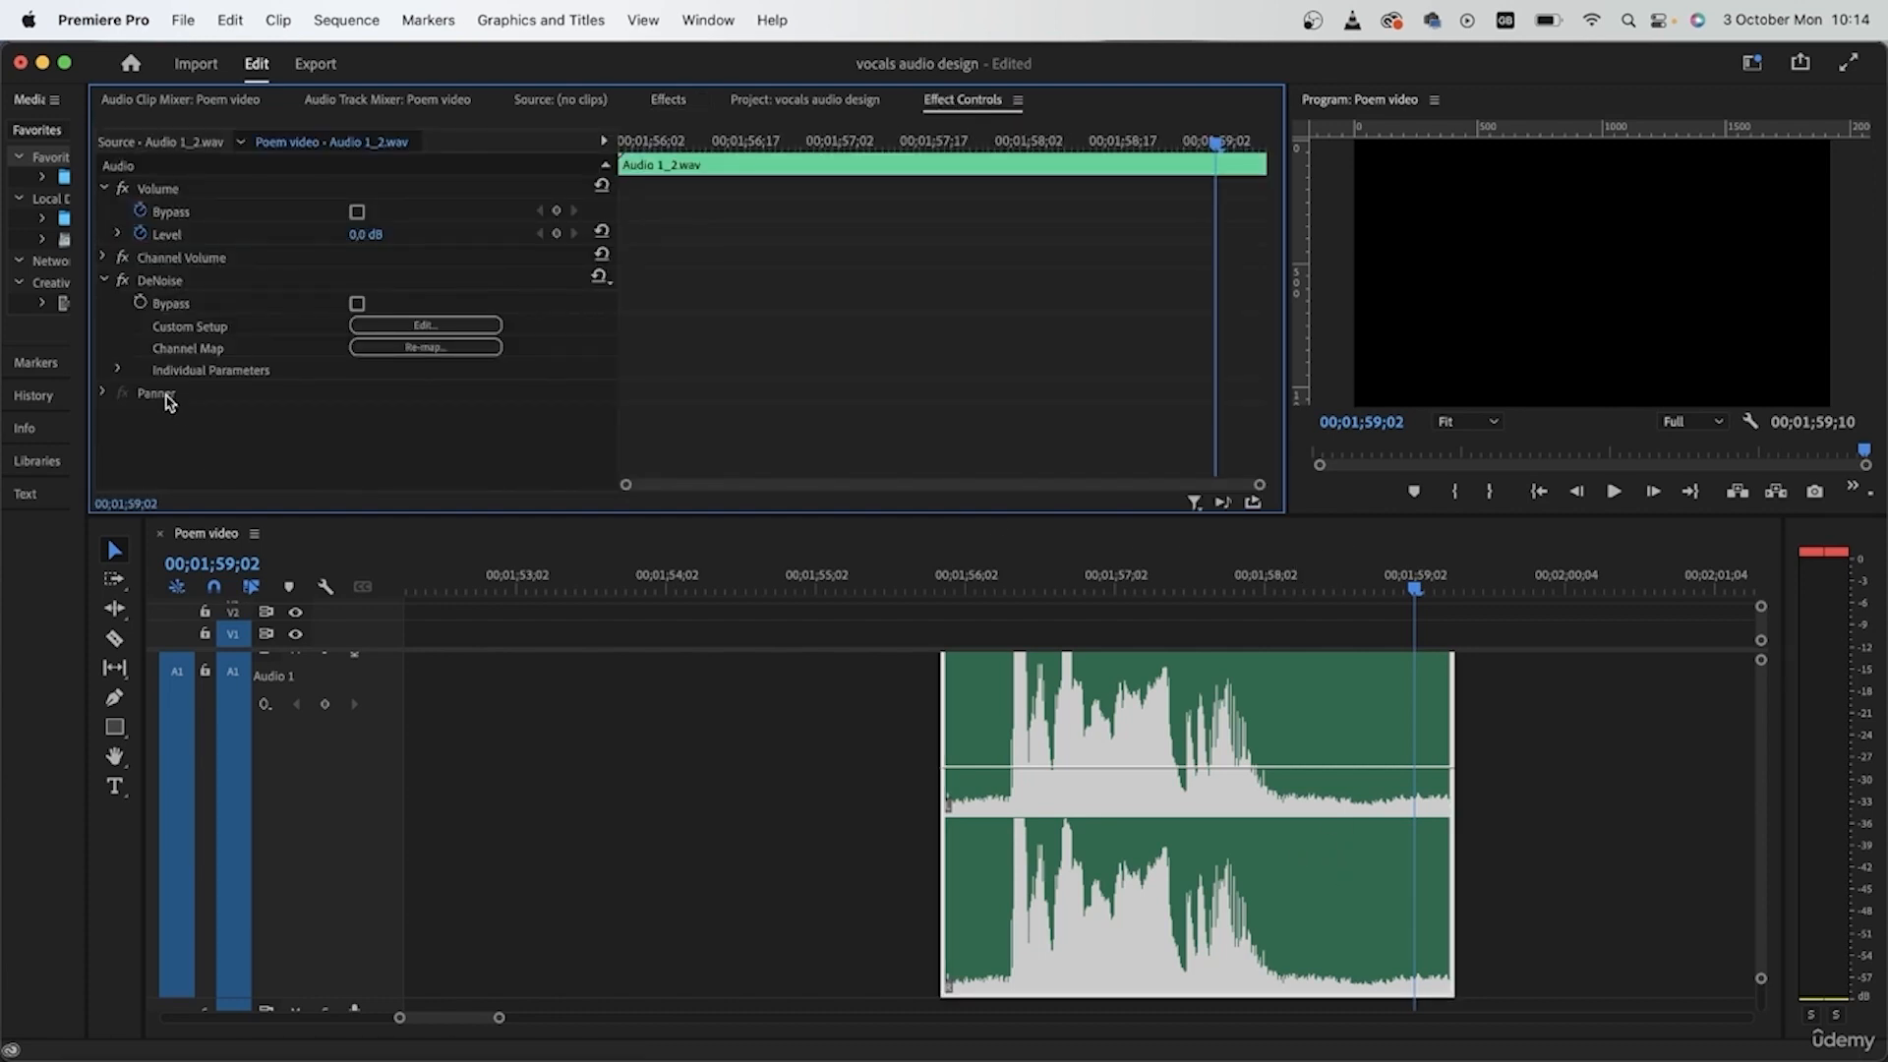
{"action": "left_click", "coordinate": [163, 284]}
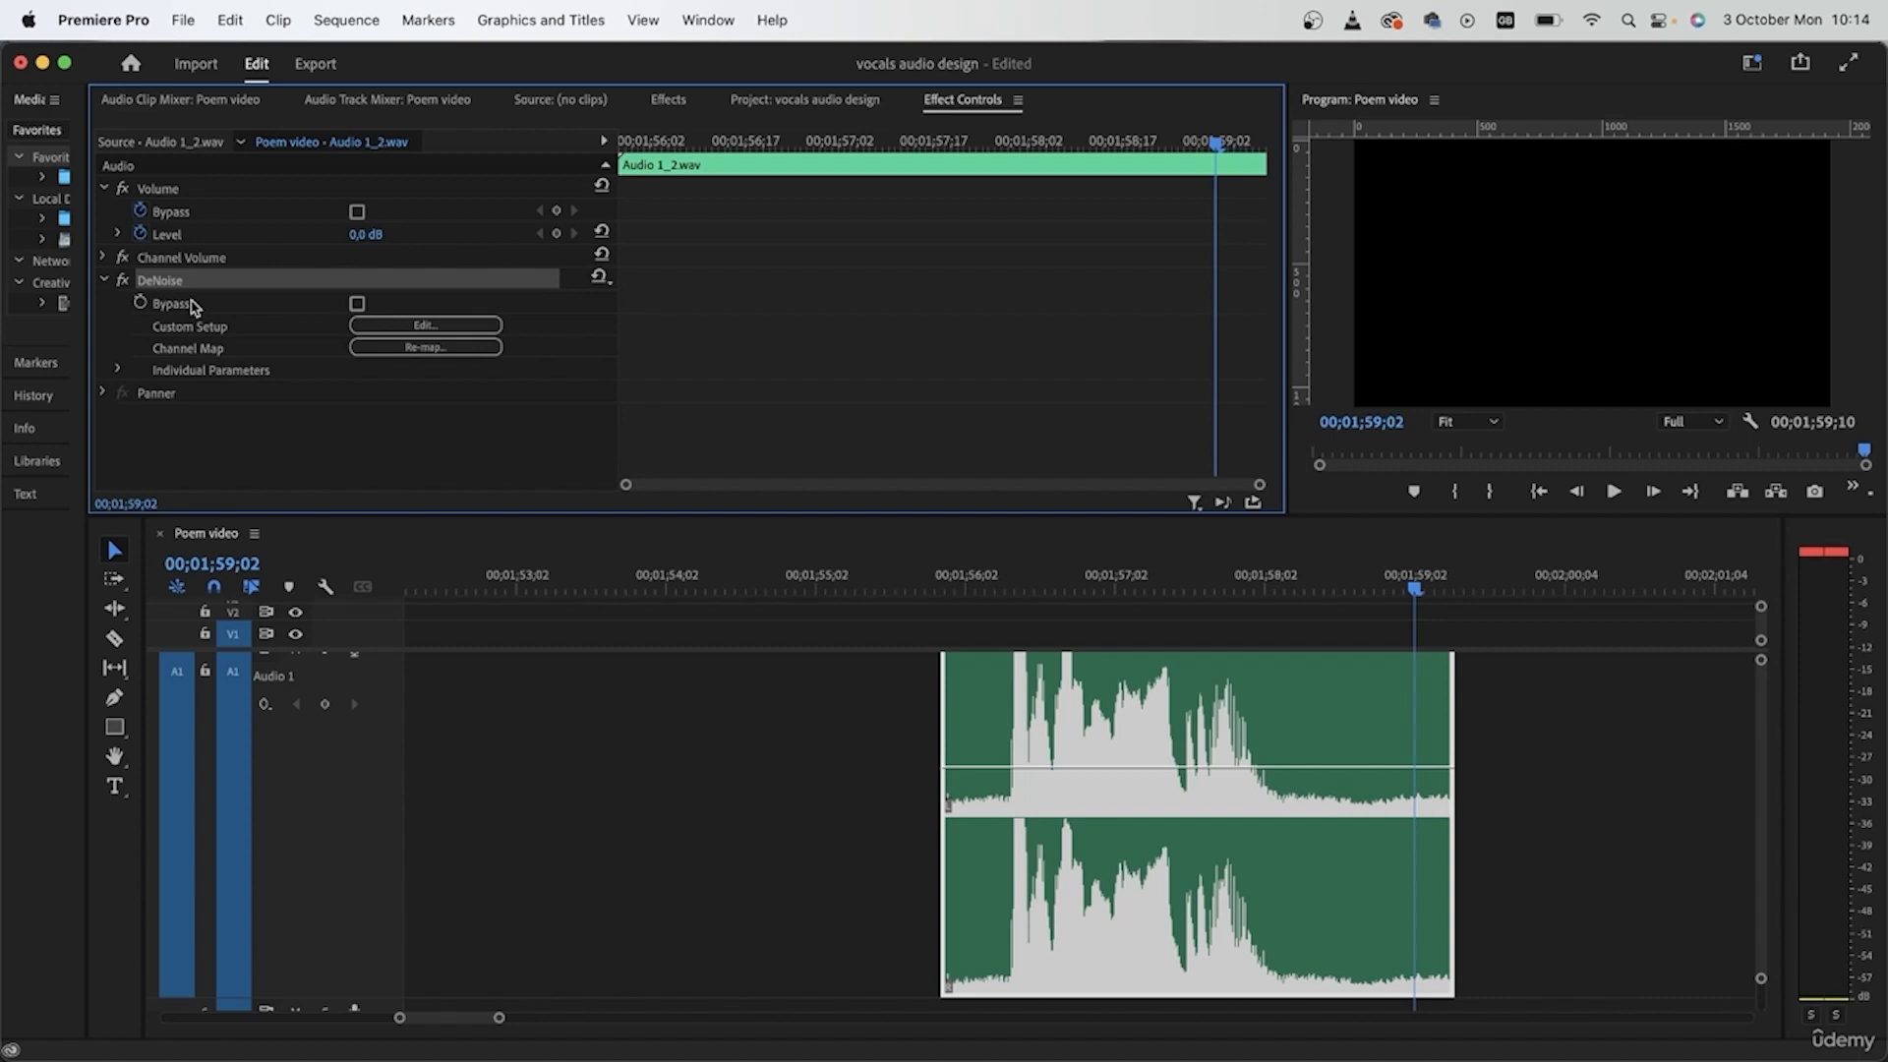
- Open DeNoise's custom setup and play the vocal recording from its start to audition the default preset
{"action": "left_click", "coordinate": [414, 332]}
{"action": "left_click_drag", "start_coordinate": [903, 360], "coordinate": [607, 165]}
{"action": "left_click", "coordinate": [946, 582]}
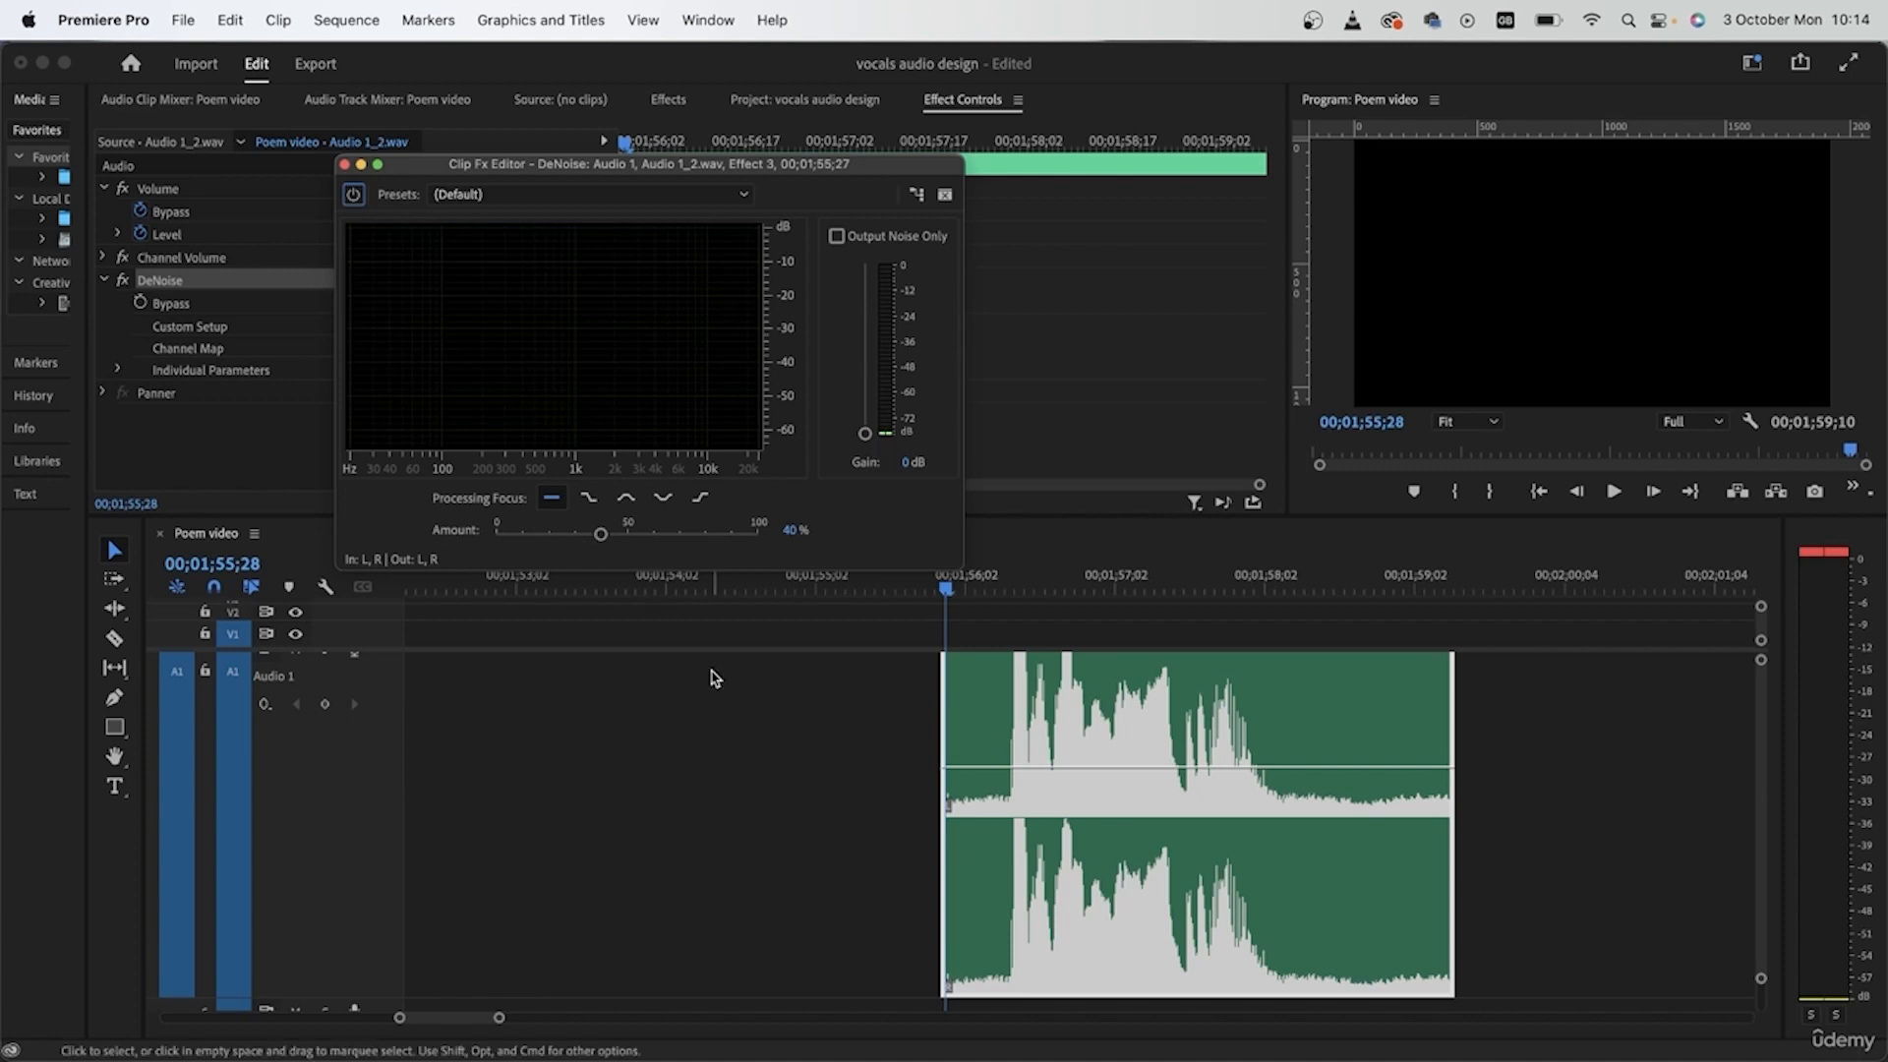
{"action": "key", "text": "space"}
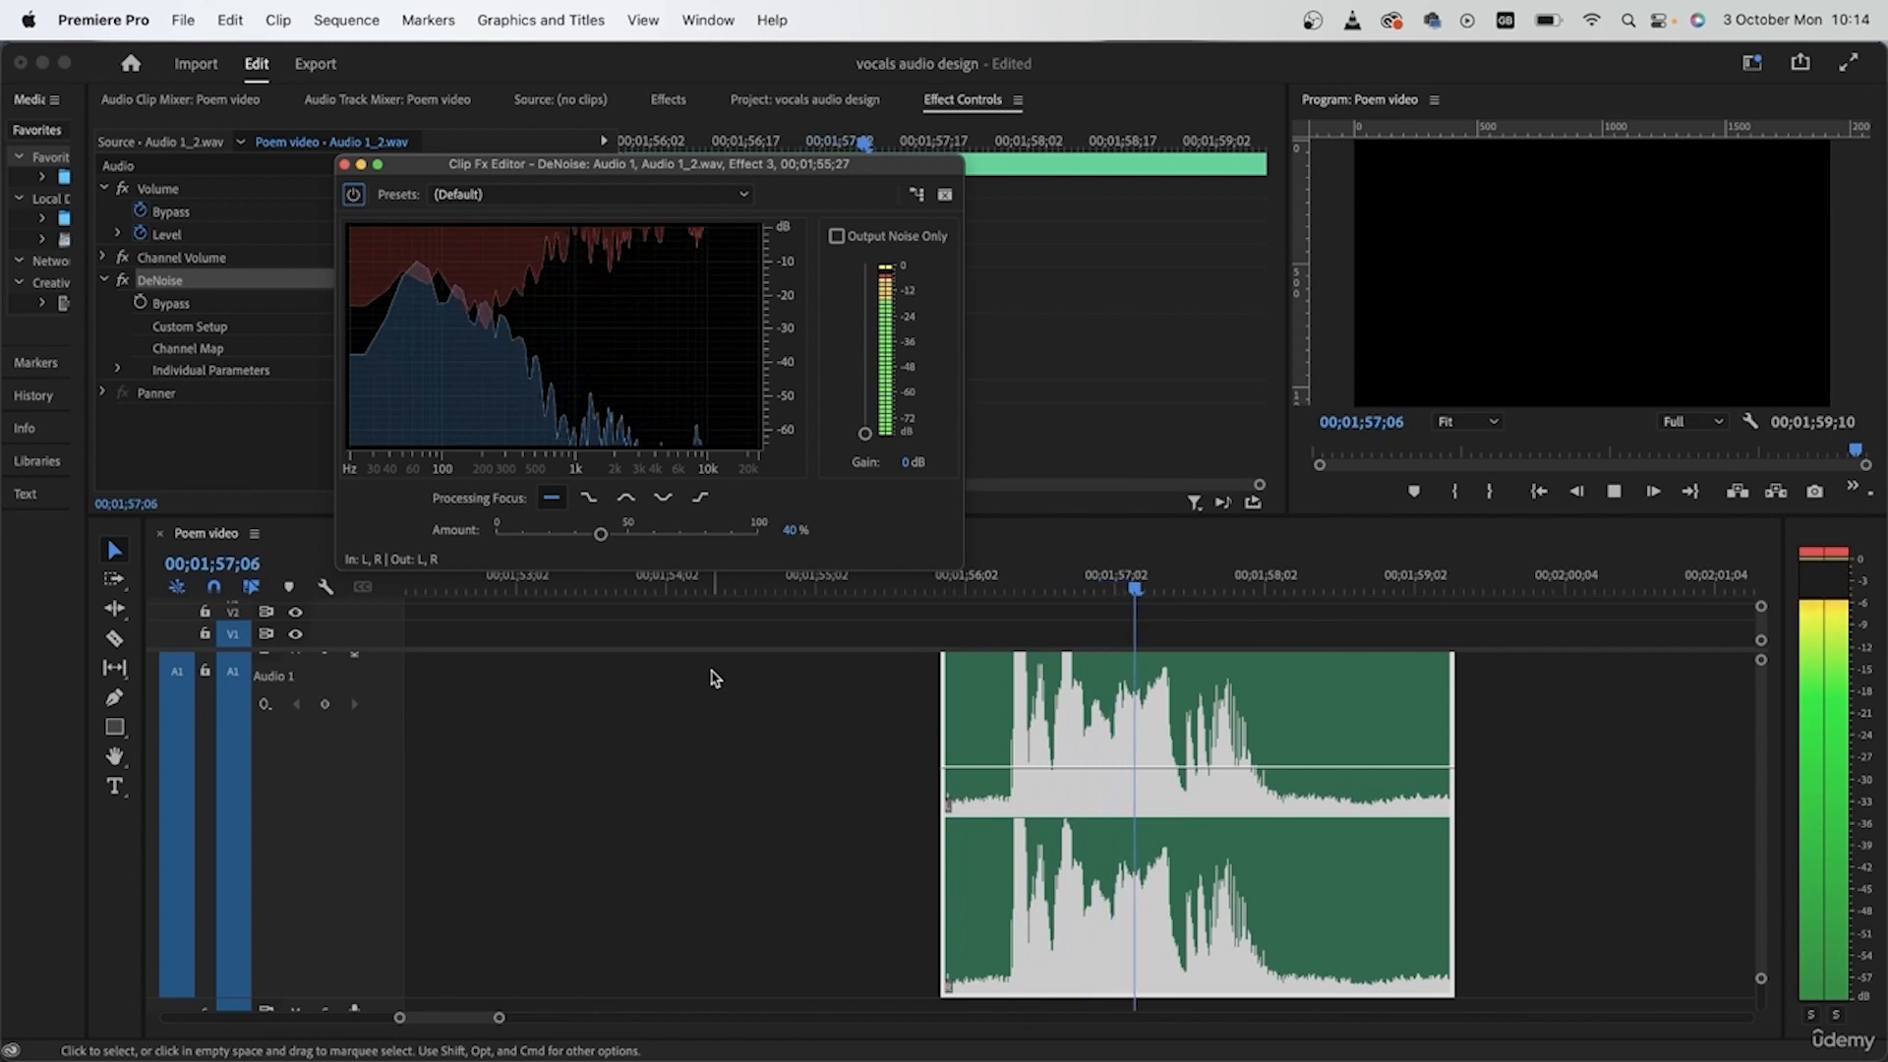
{"action": "key", "text": "space"}
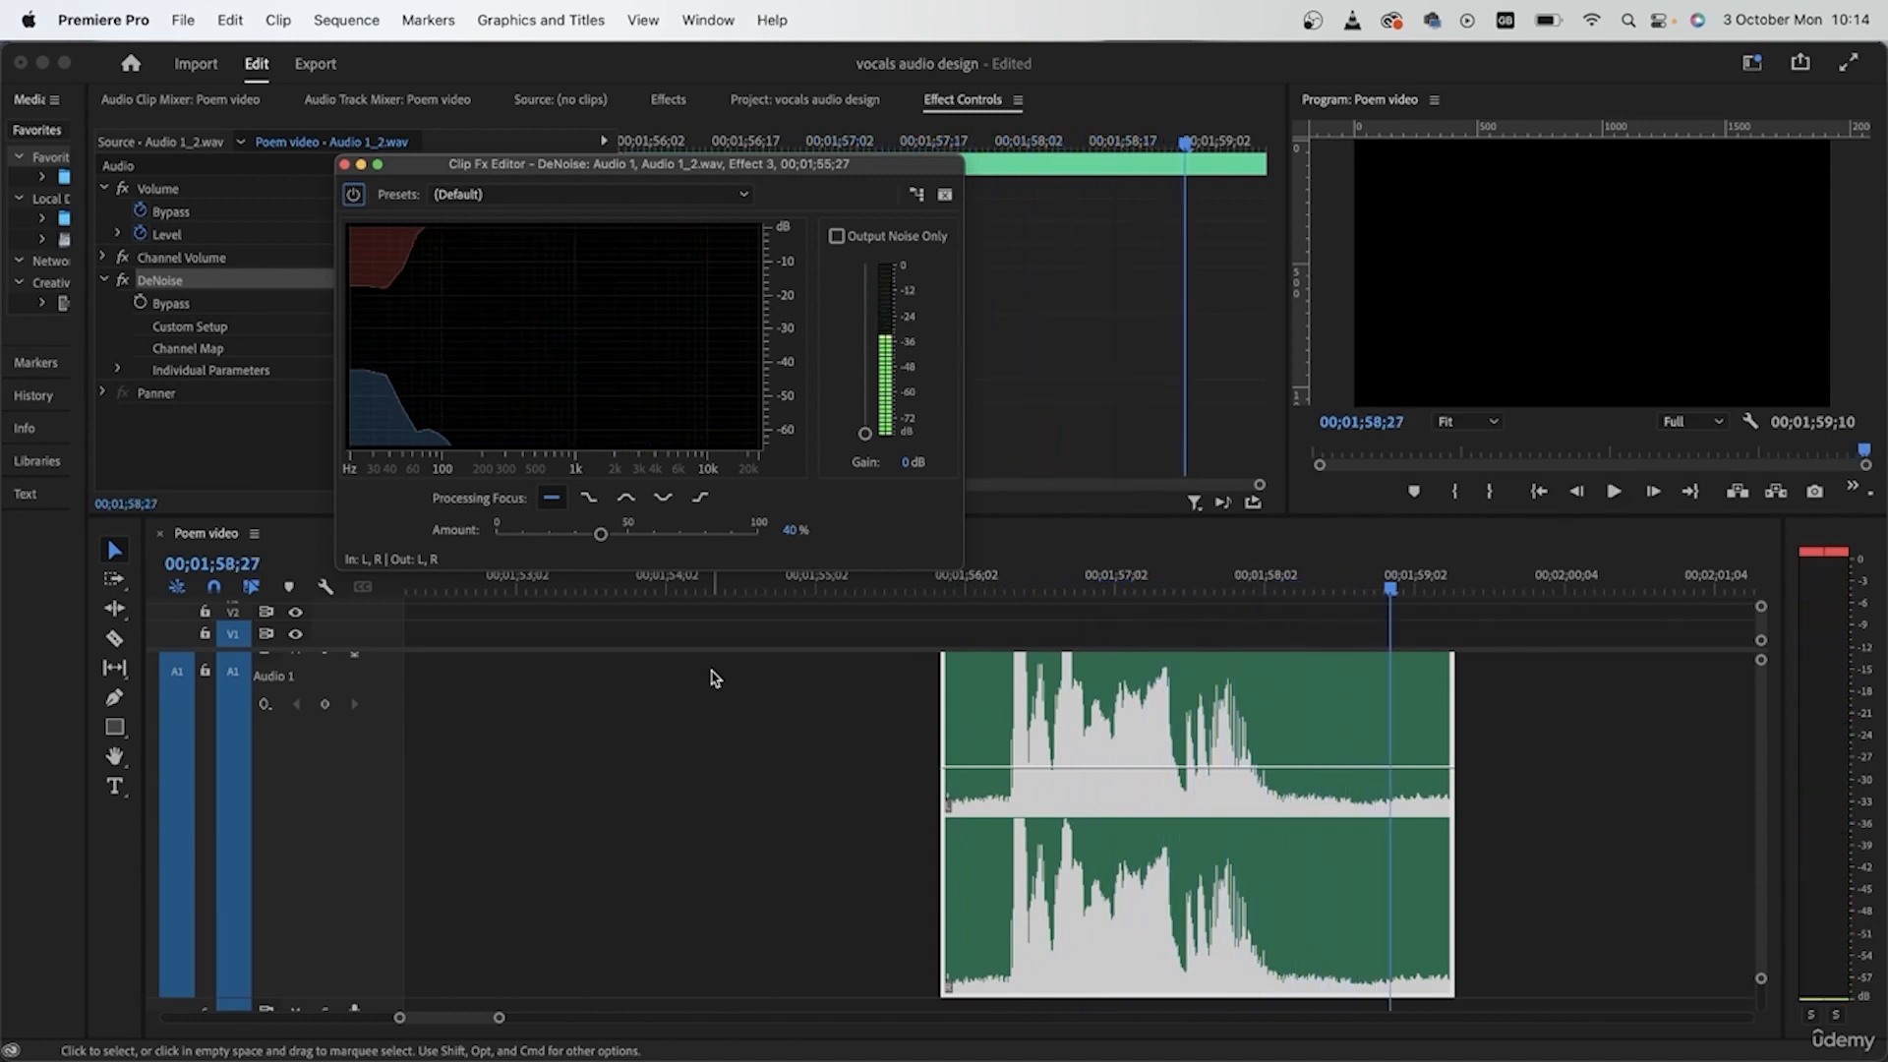
- Return the playhead to the recording's start, move the DeNoise editor clear of the timeline and apply the Heavy Noise Reduction preset
{"action": "left_click", "coordinate": [935, 587]}
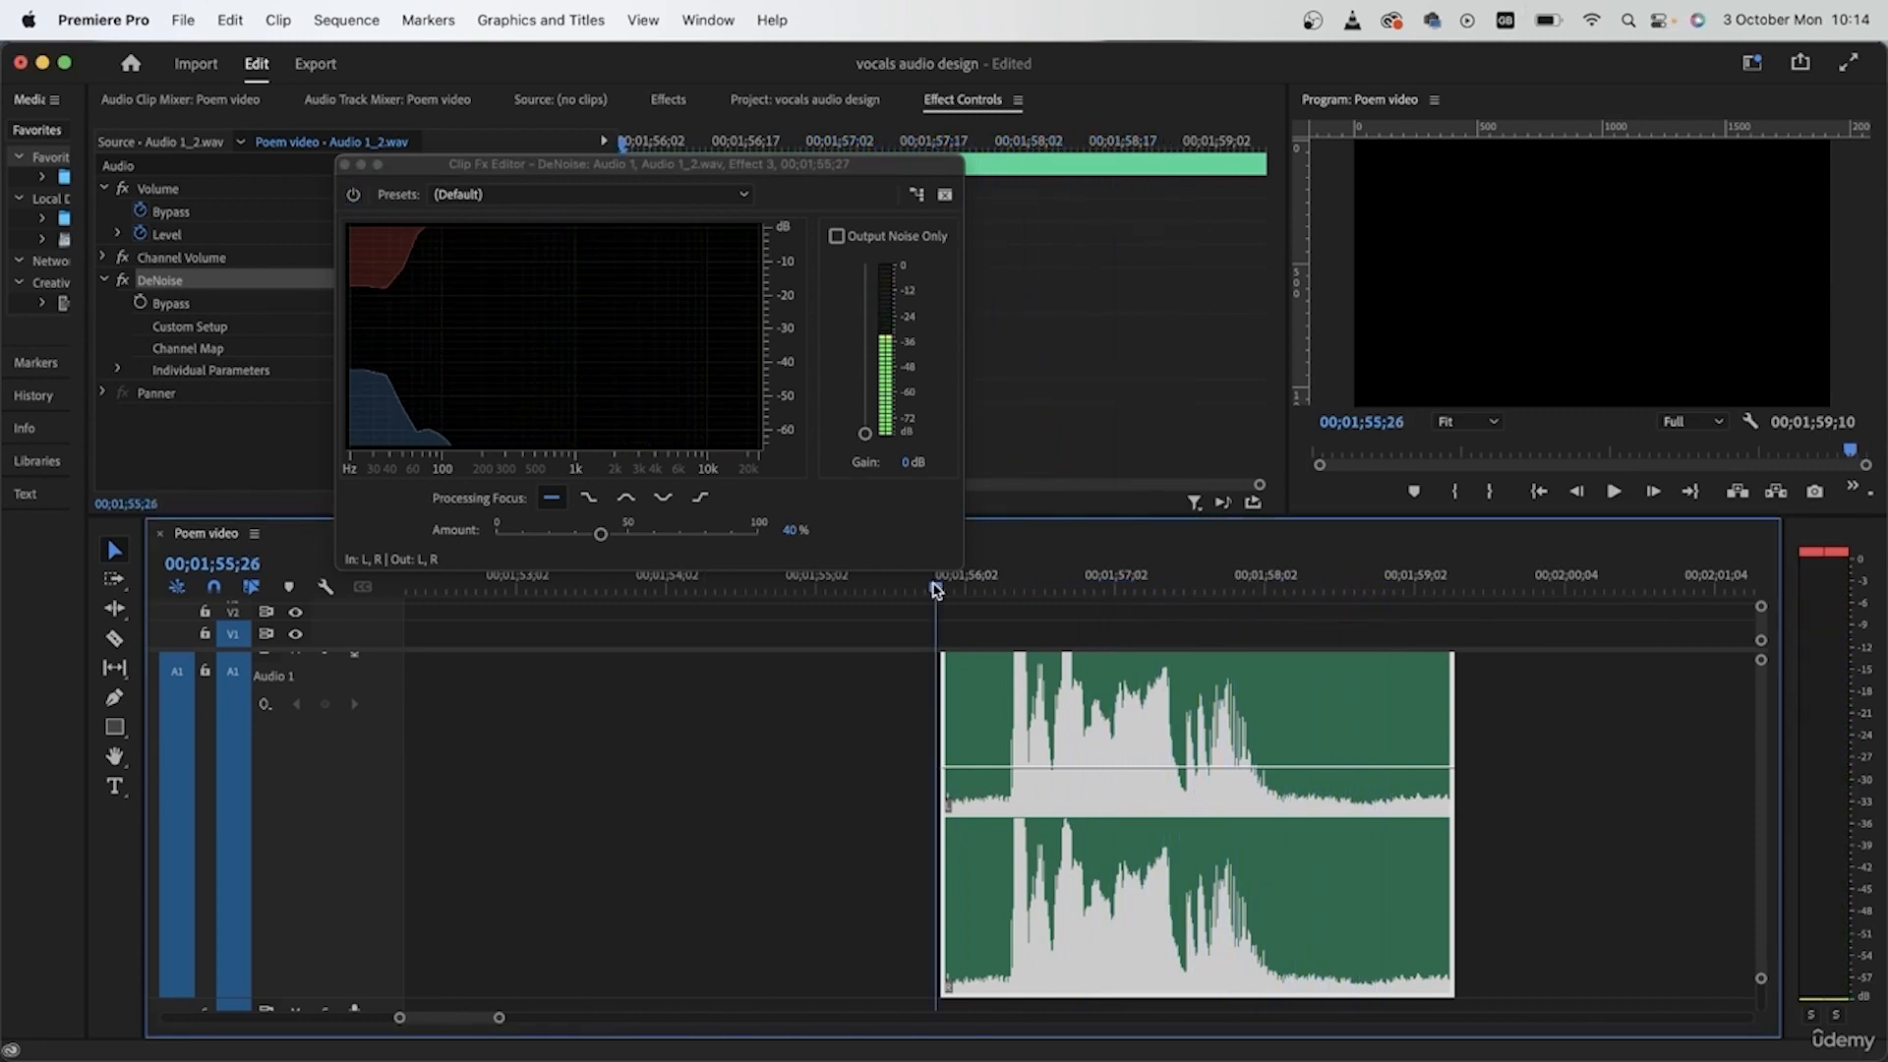
{"action": "left_click", "coordinate": [966, 583]}
{"action": "left_click_drag", "start_coordinate": [700, 167], "coordinate": [871, 232]}
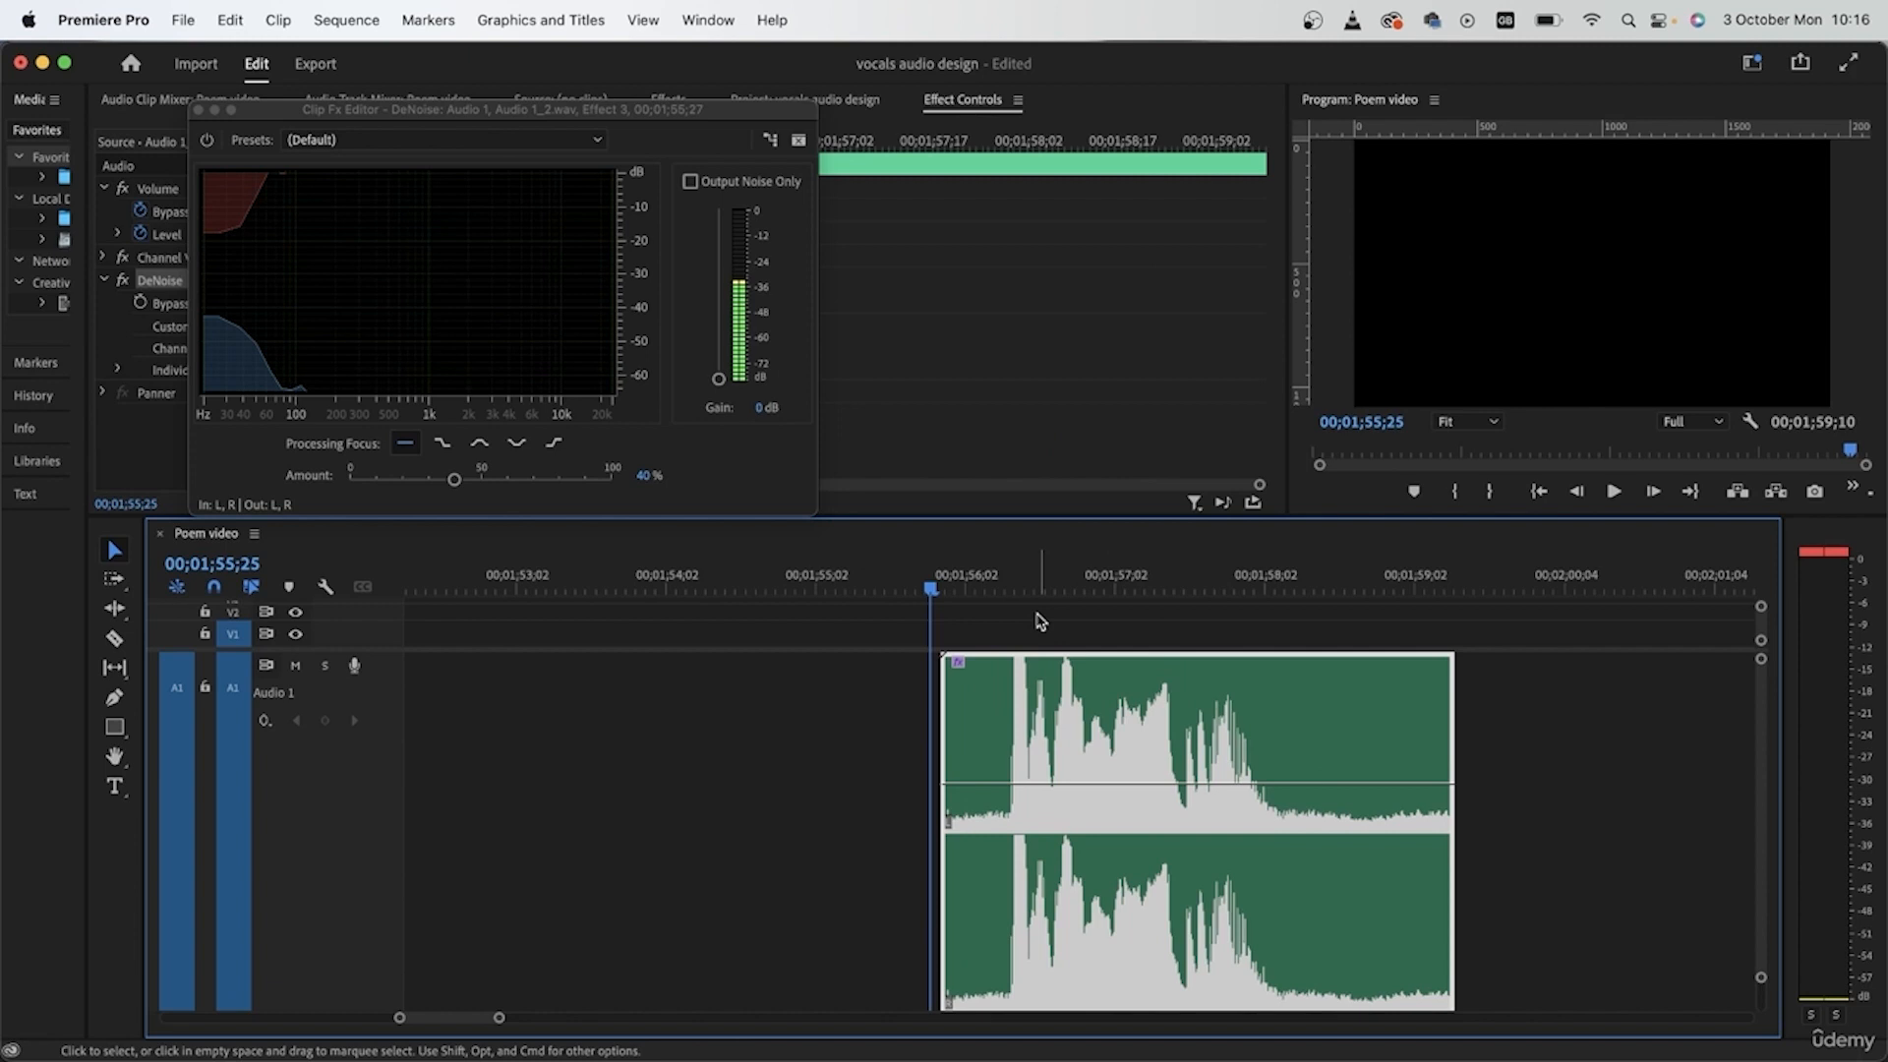
{"action": "left_click", "coordinate": [414, 145]}
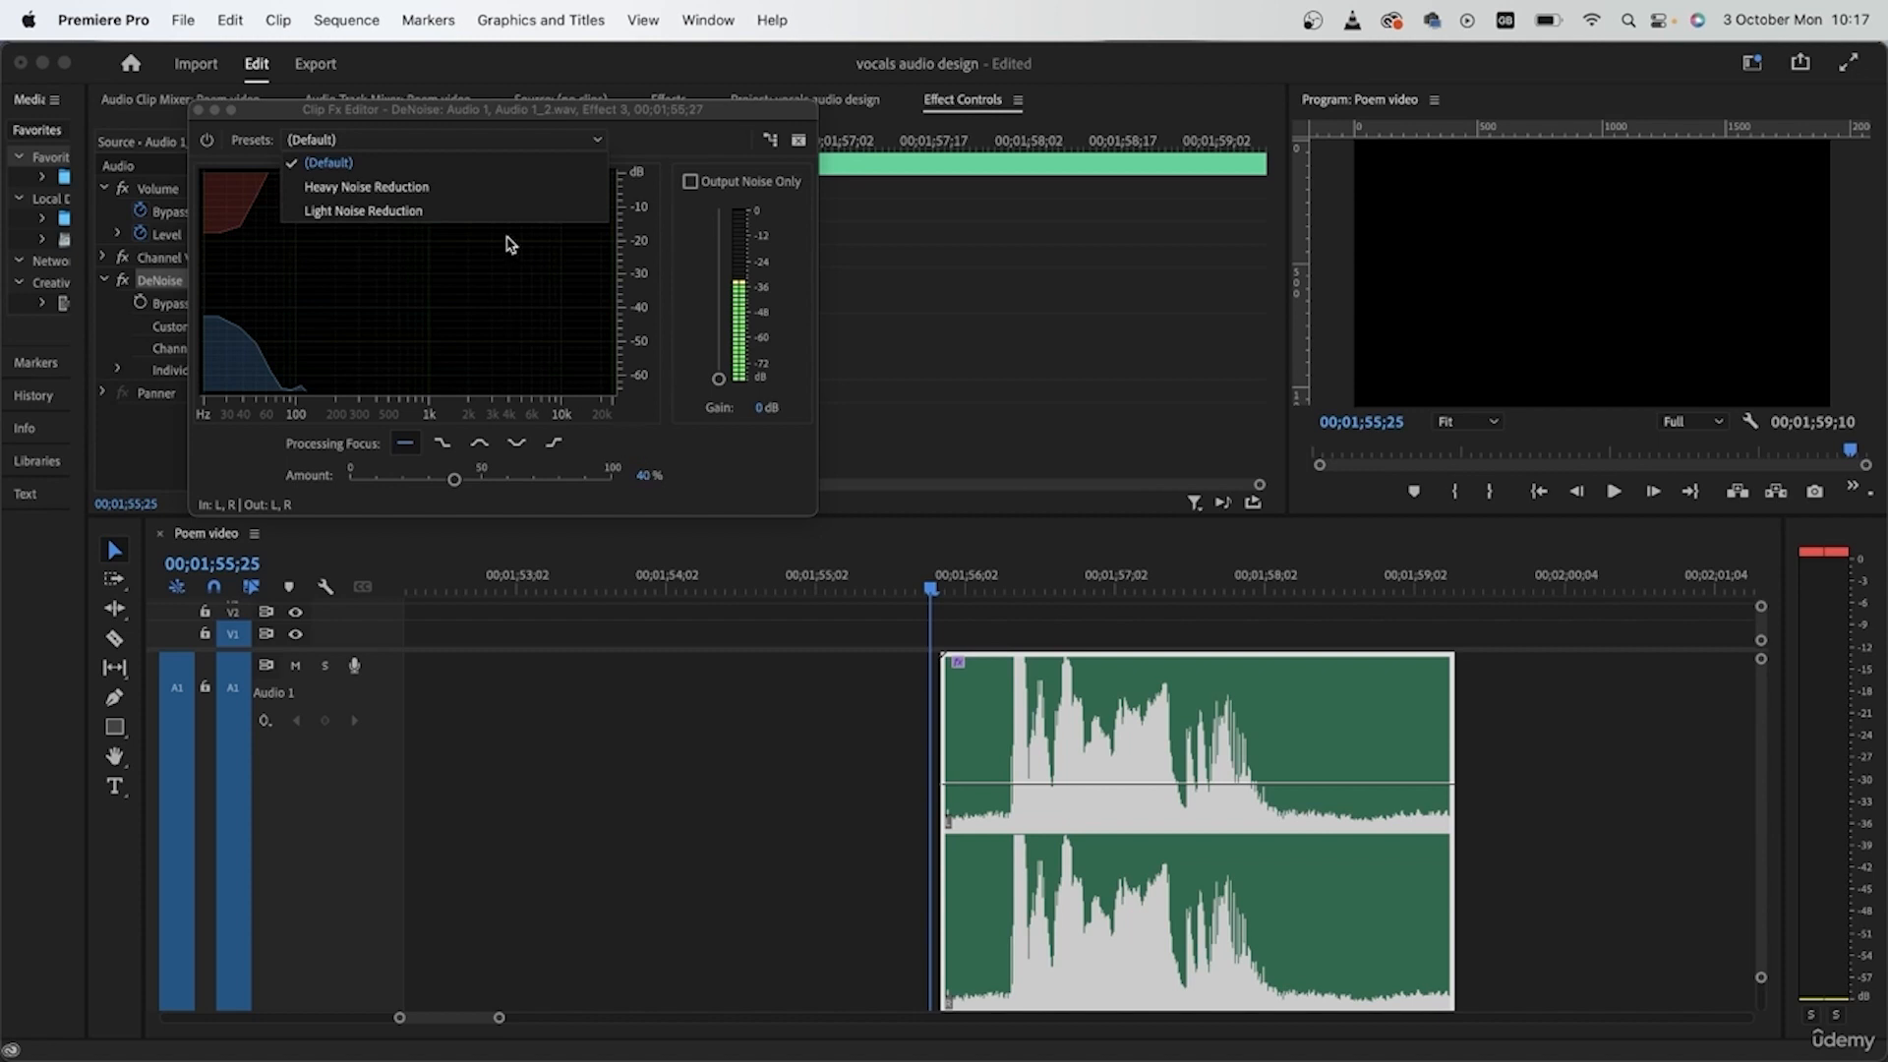
{"action": "left_click", "coordinate": [394, 187]}
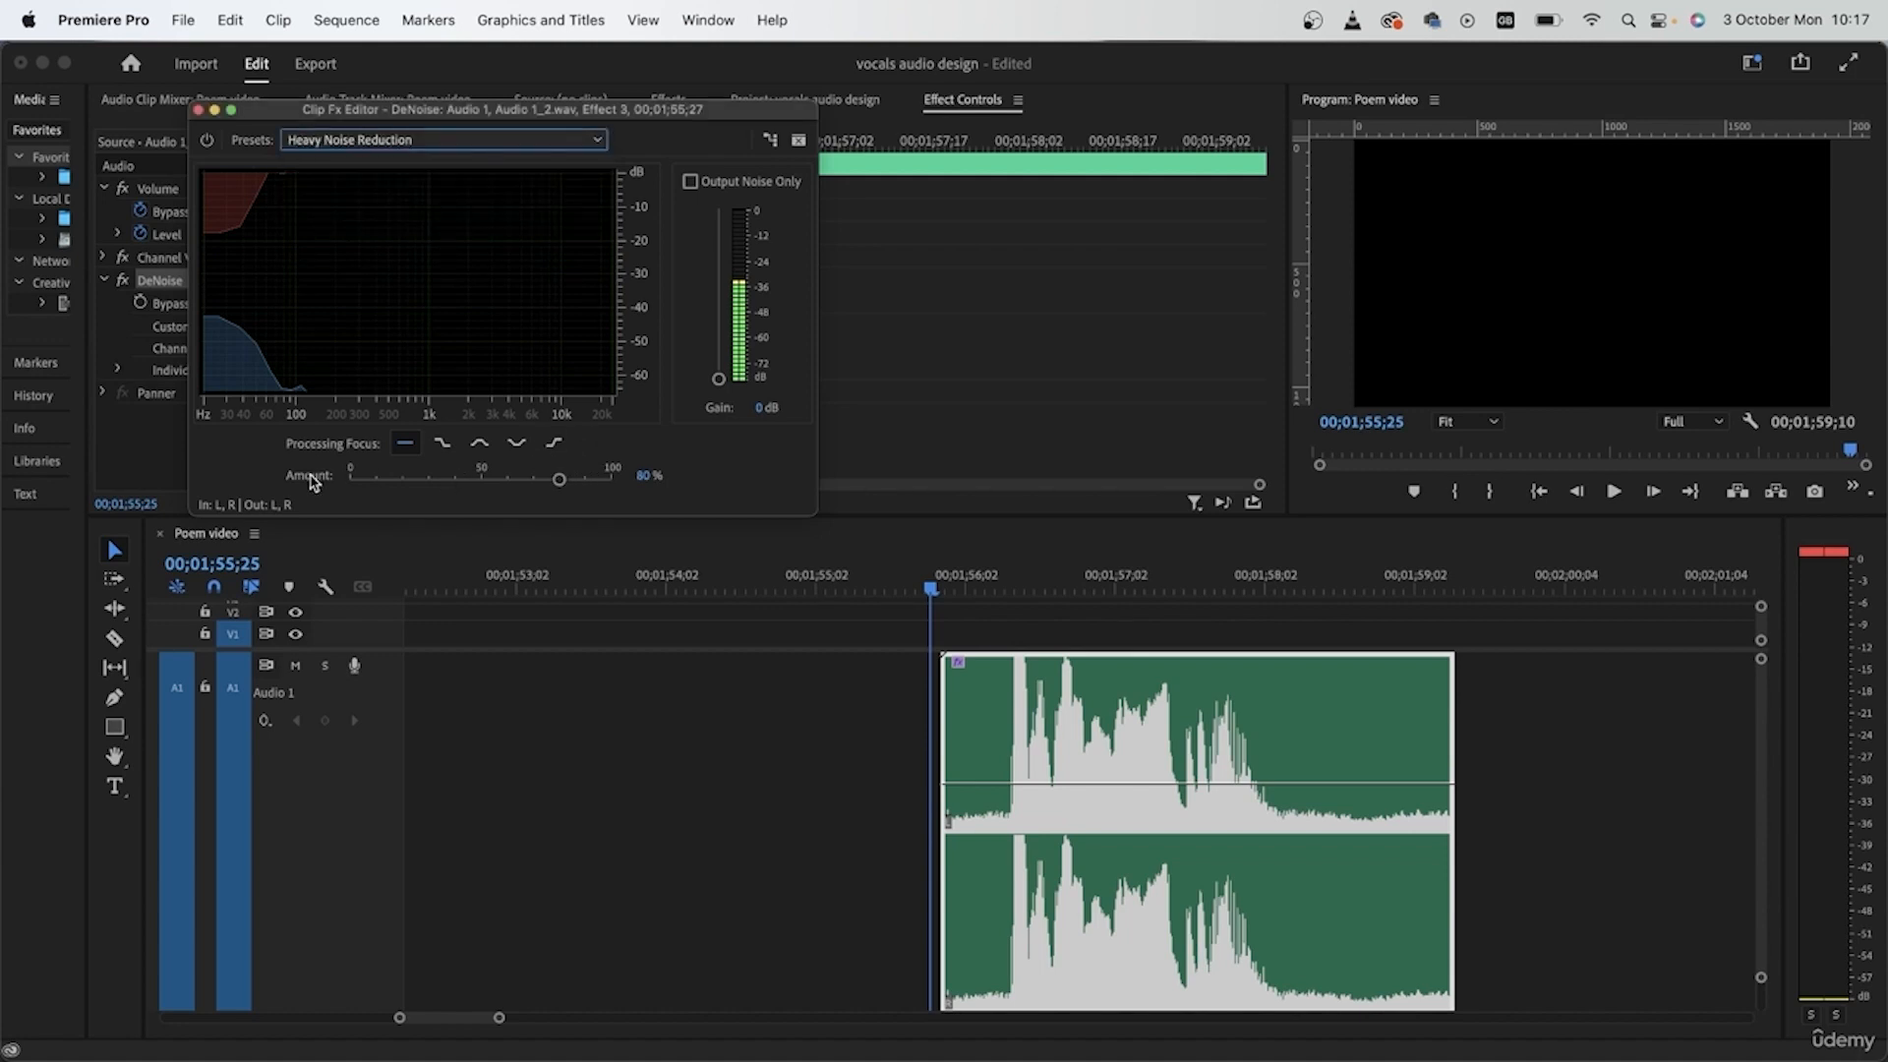
- Clear the clip selection and play the vocal recording from its start to audition the Heavy Noise Reduction preset
{"action": "left_click", "coordinate": [937, 577]}
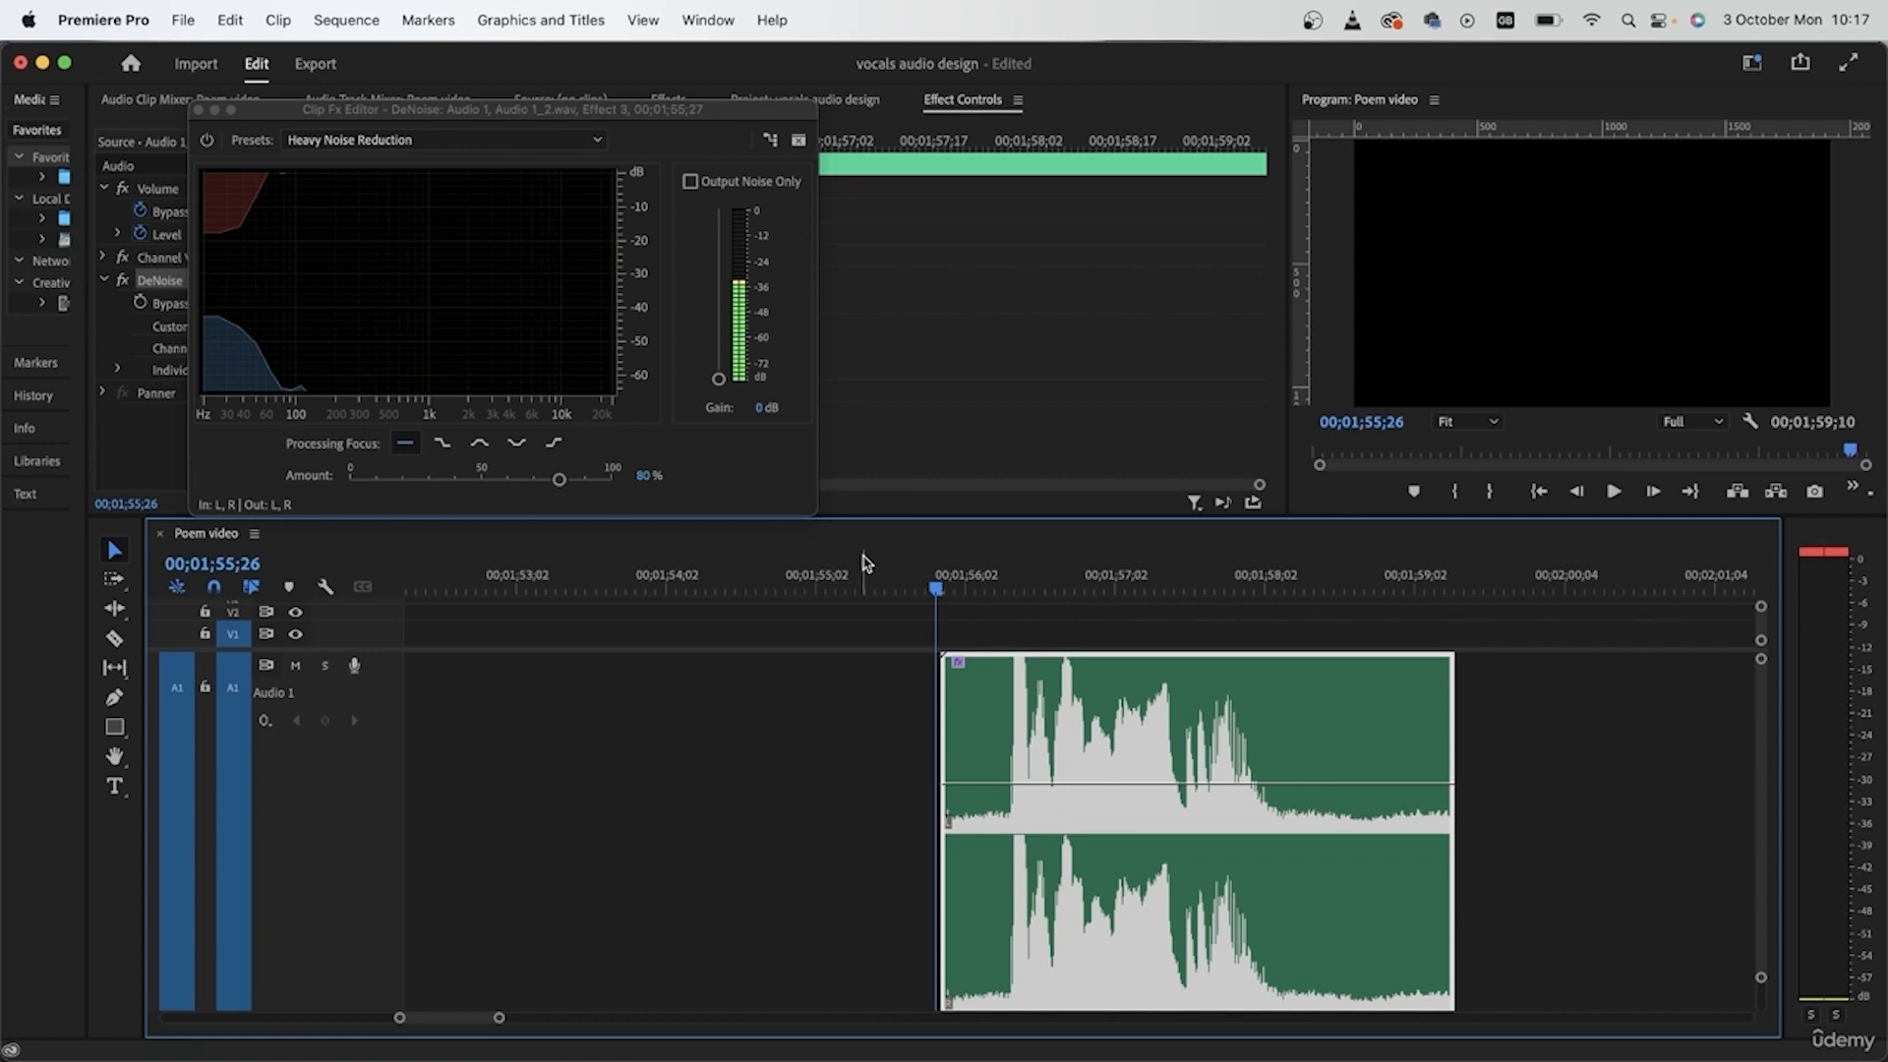
{"action": "left_click", "coordinate": [923, 717]}
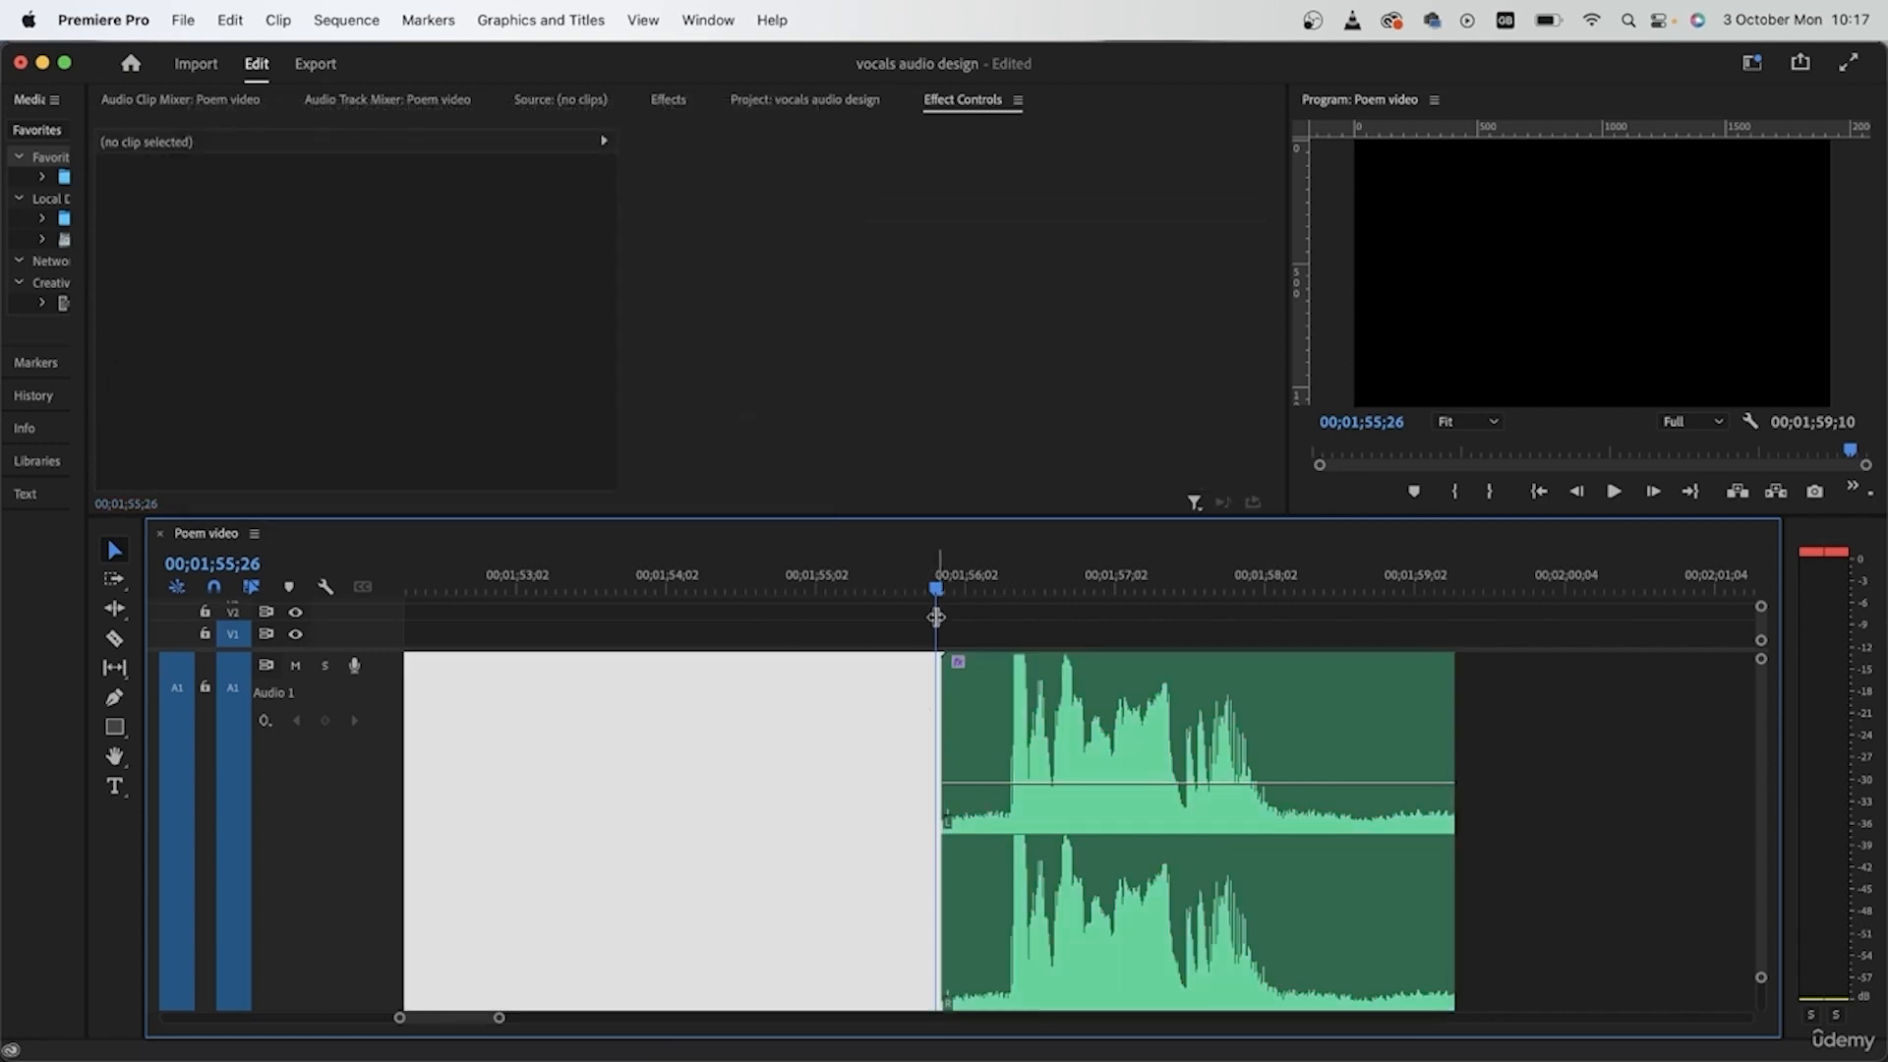
{"action": "left_click", "coordinate": [989, 642]}
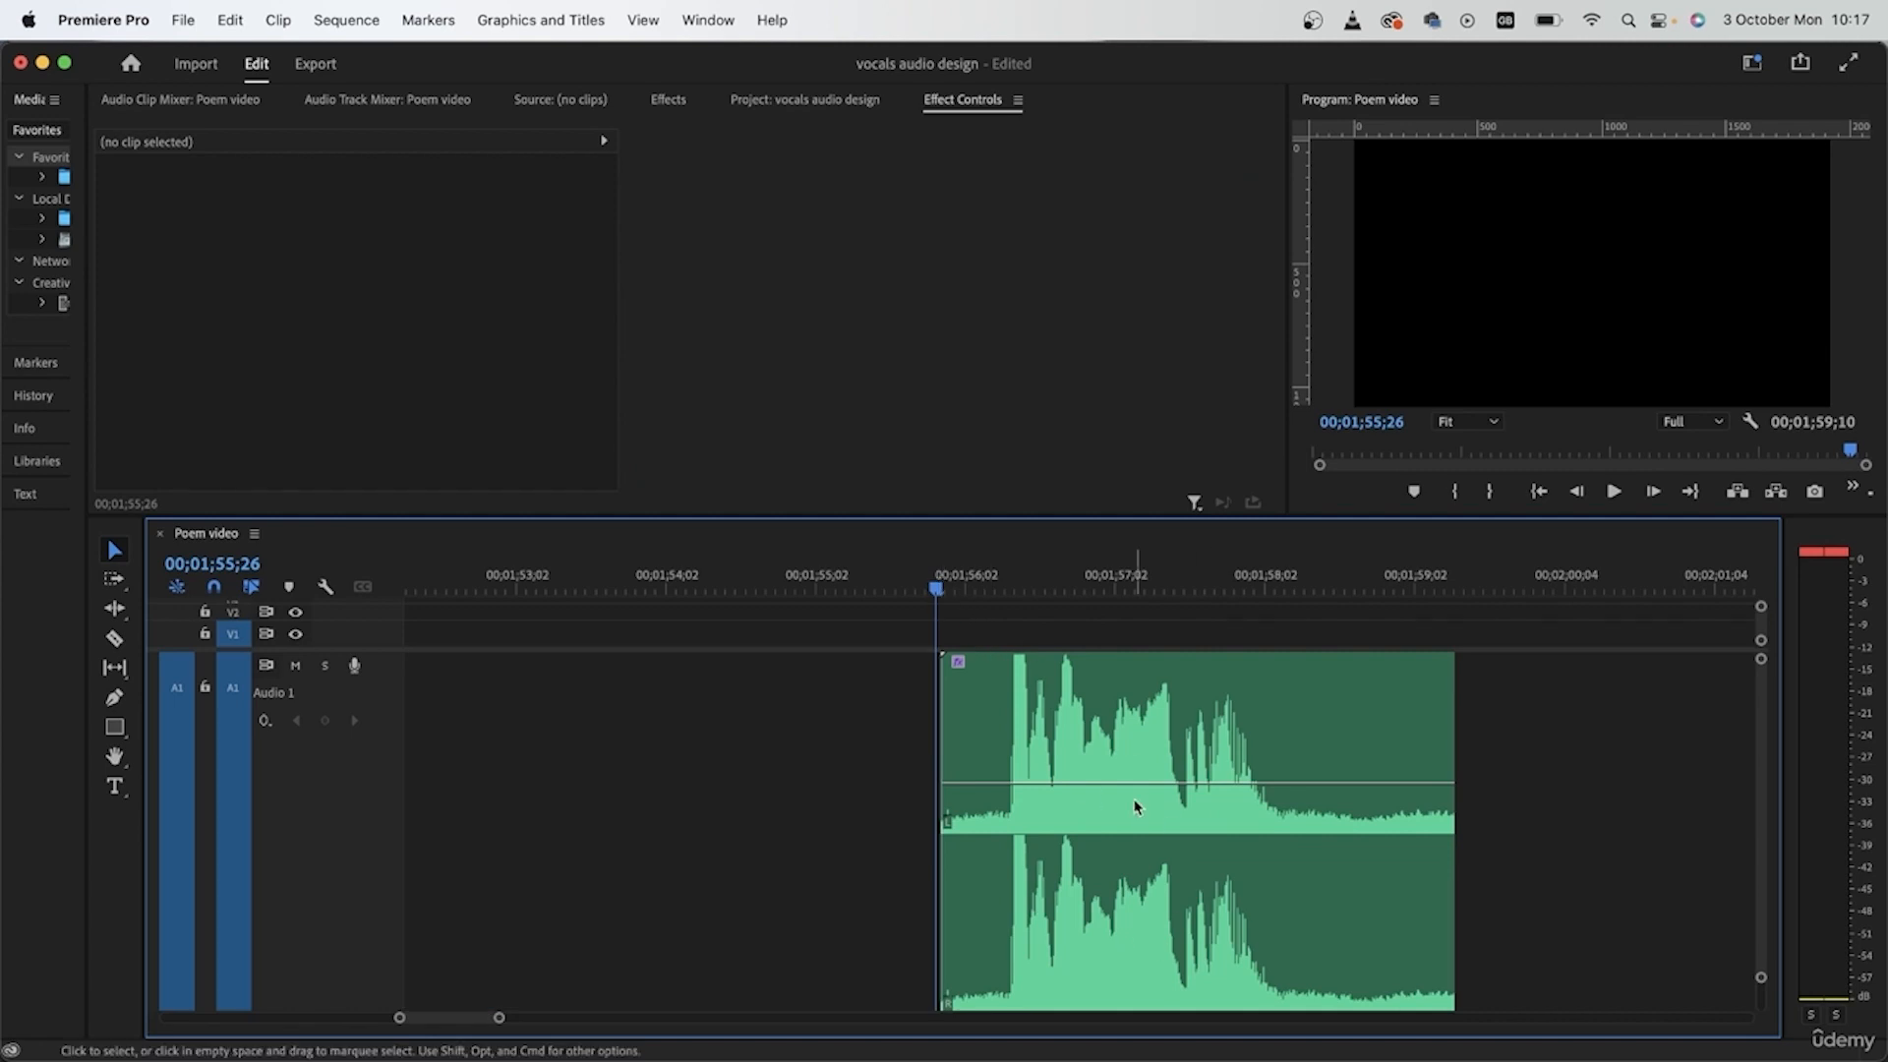
{"action": "key", "text": "space"}
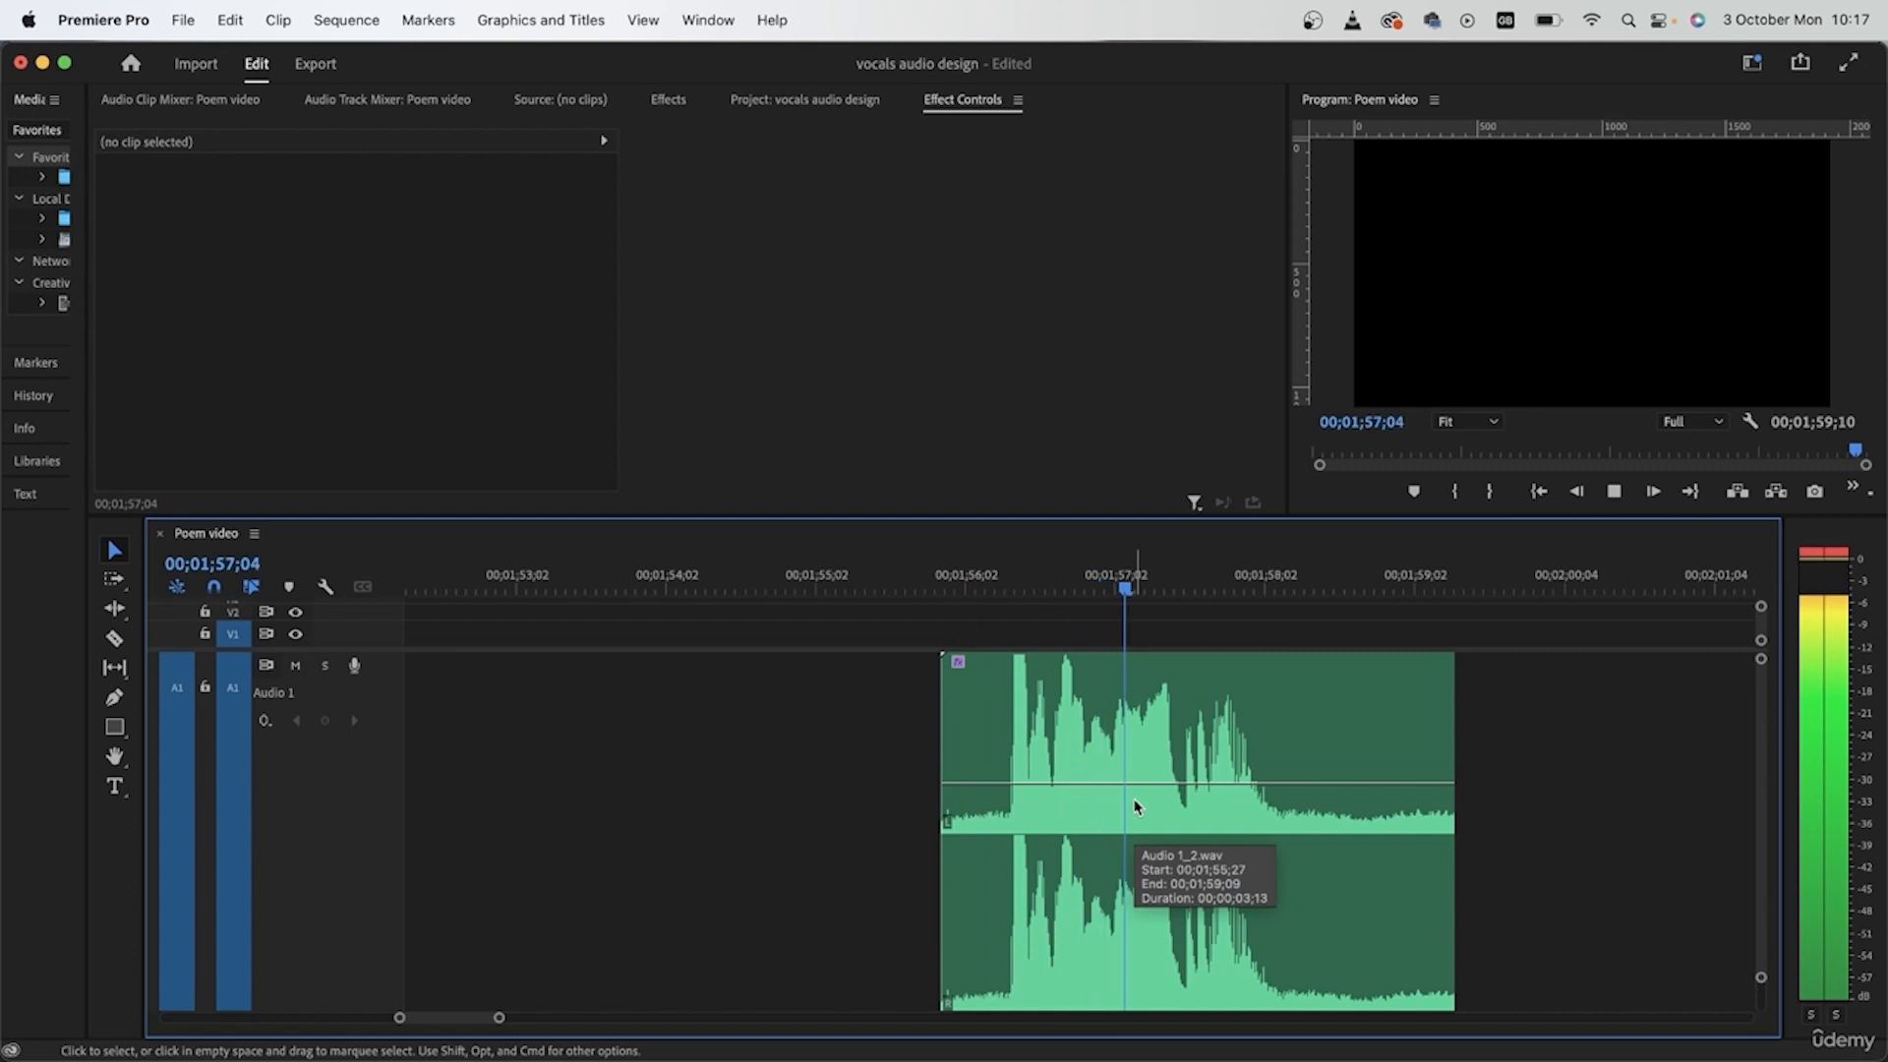
{"action": "key", "text": "space"}
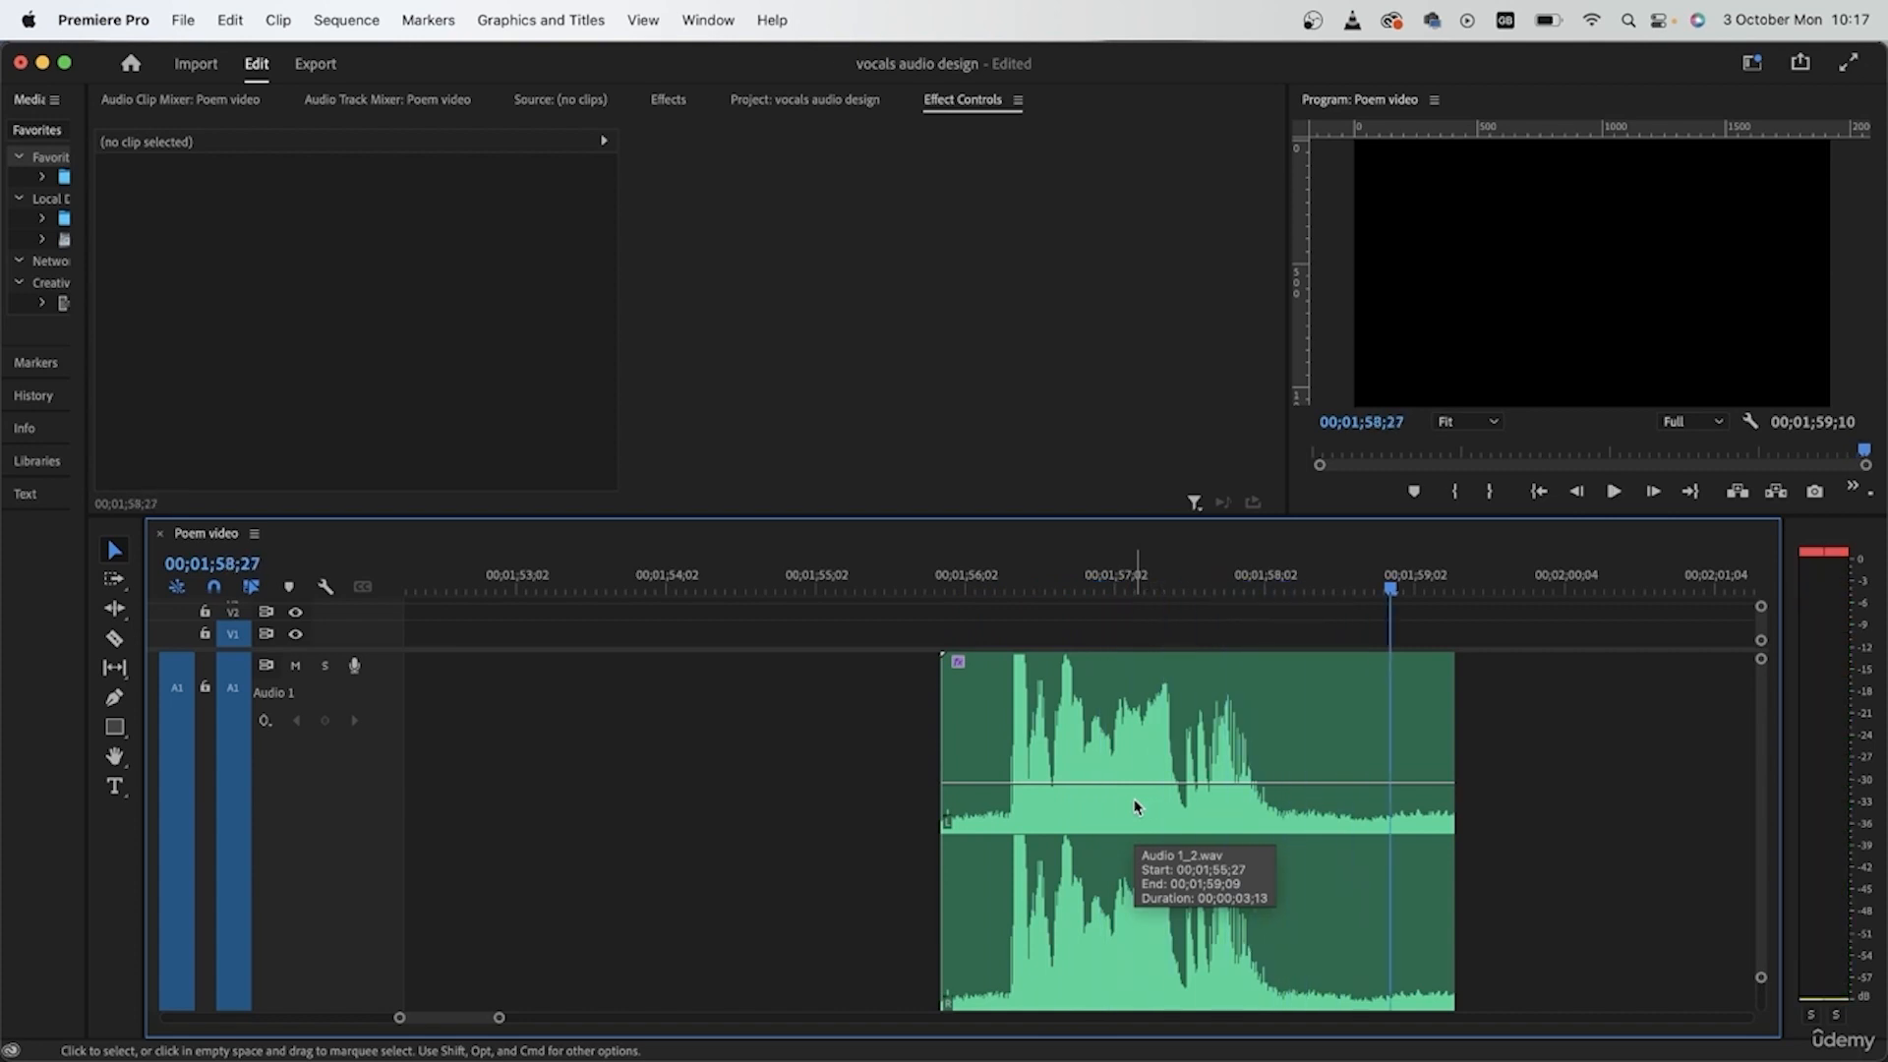
- Apply DeNoise's Light Noise Reduction preset to the vocal recording and play it from its start to audition the preset
{"action": "left_click", "coordinate": [949, 576]}
{"action": "left_click", "coordinate": [1052, 771]}
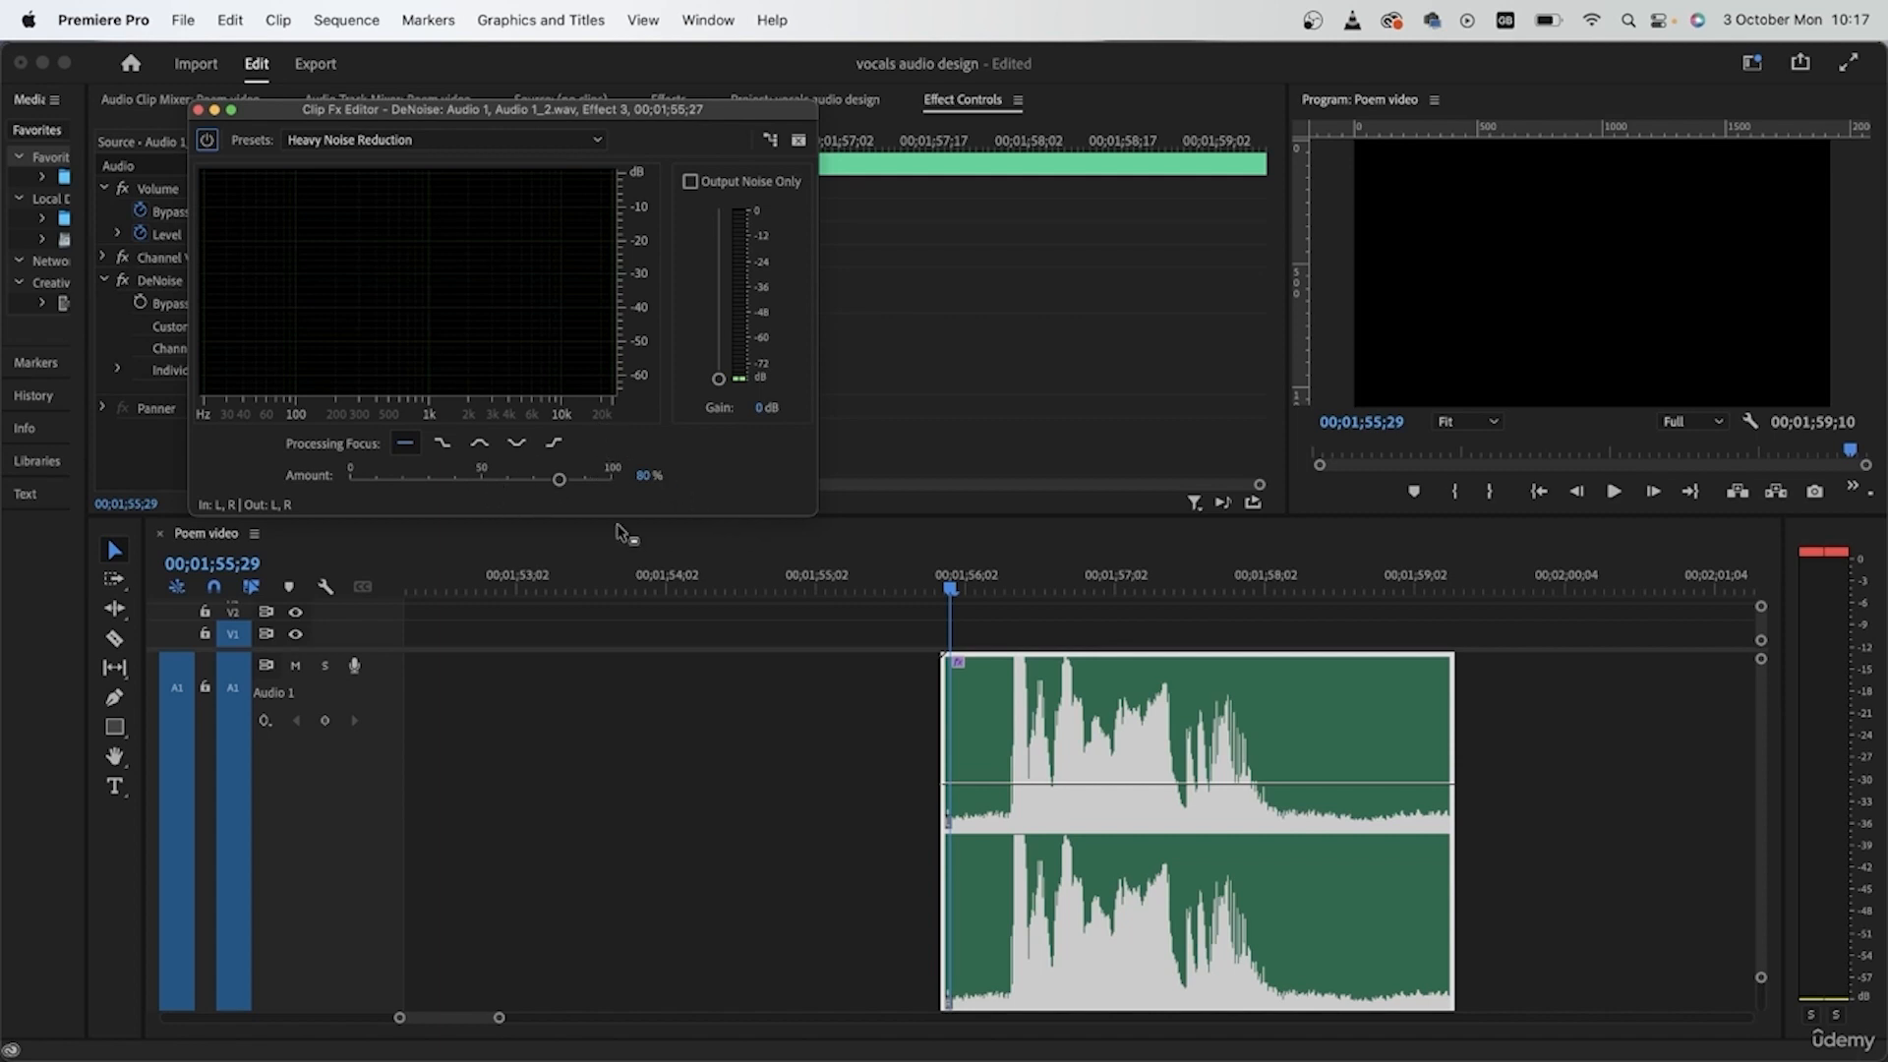
{"action": "left_click", "coordinate": [504, 146]}
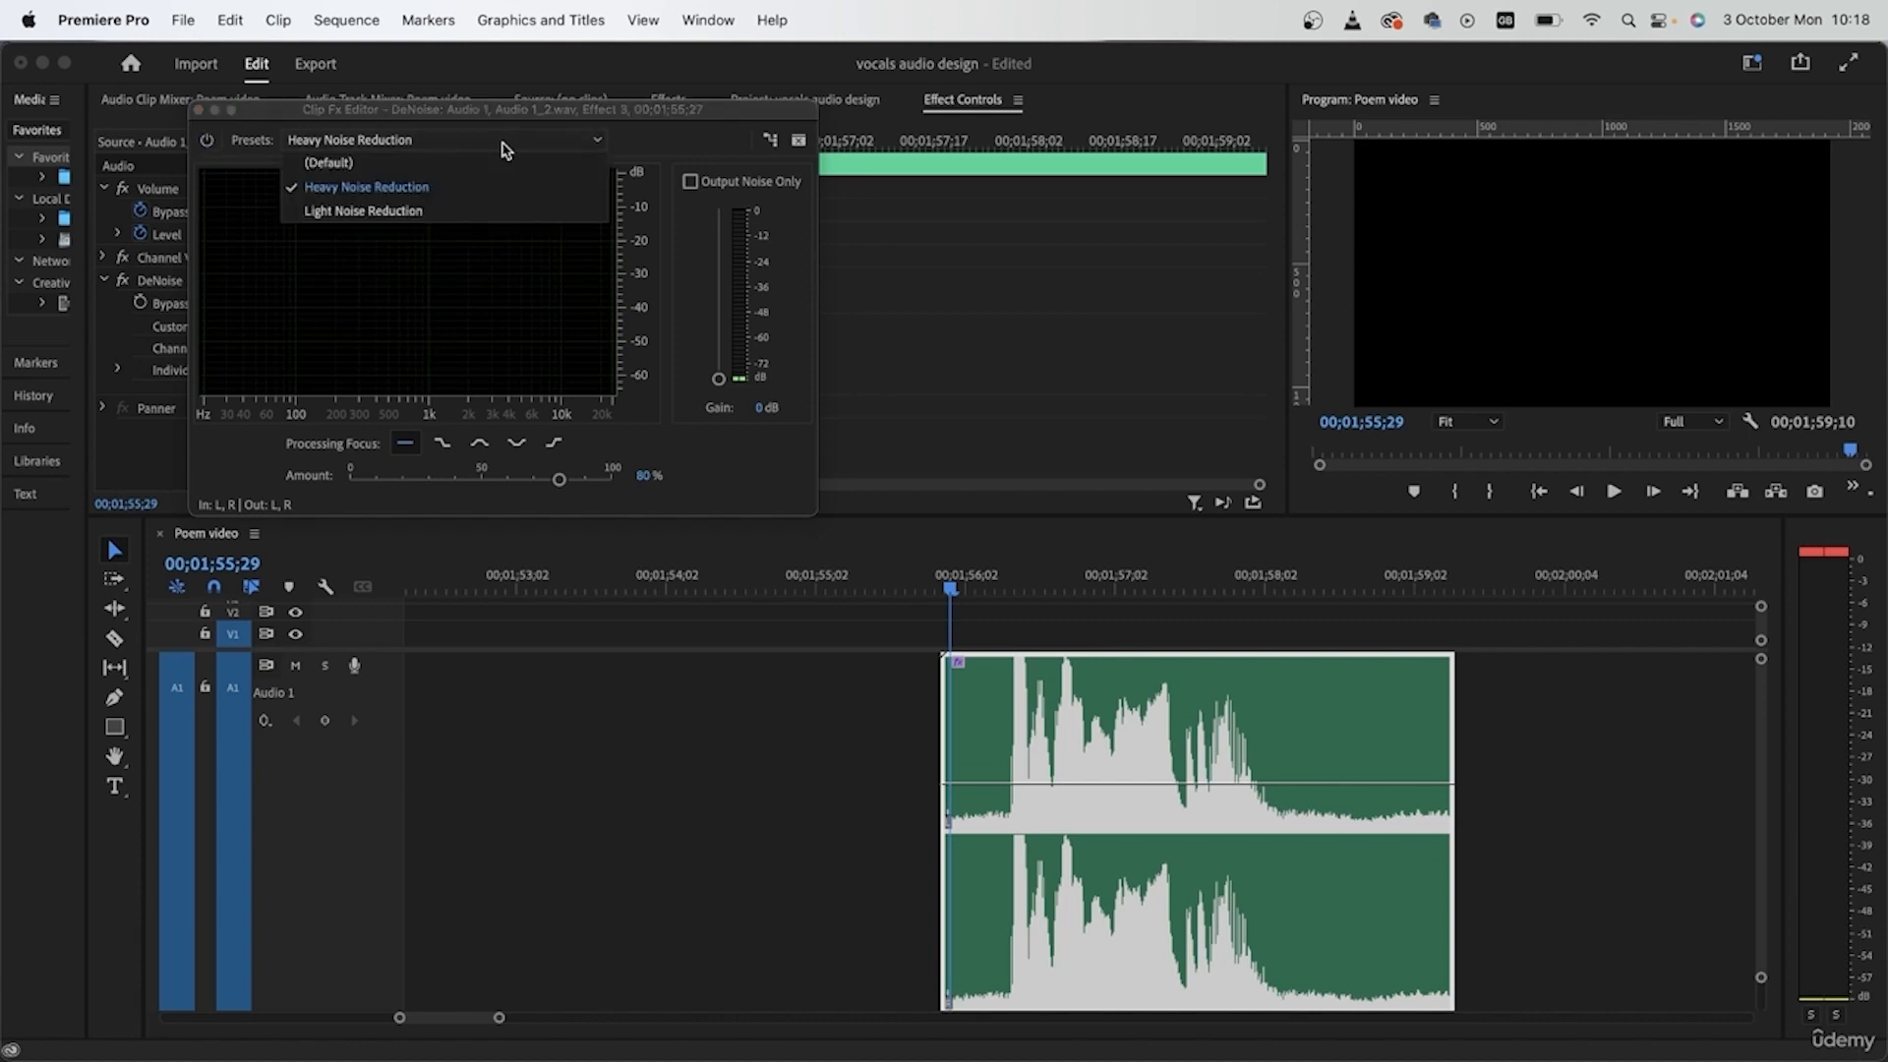
{"action": "left_click", "coordinate": [509, 211]}
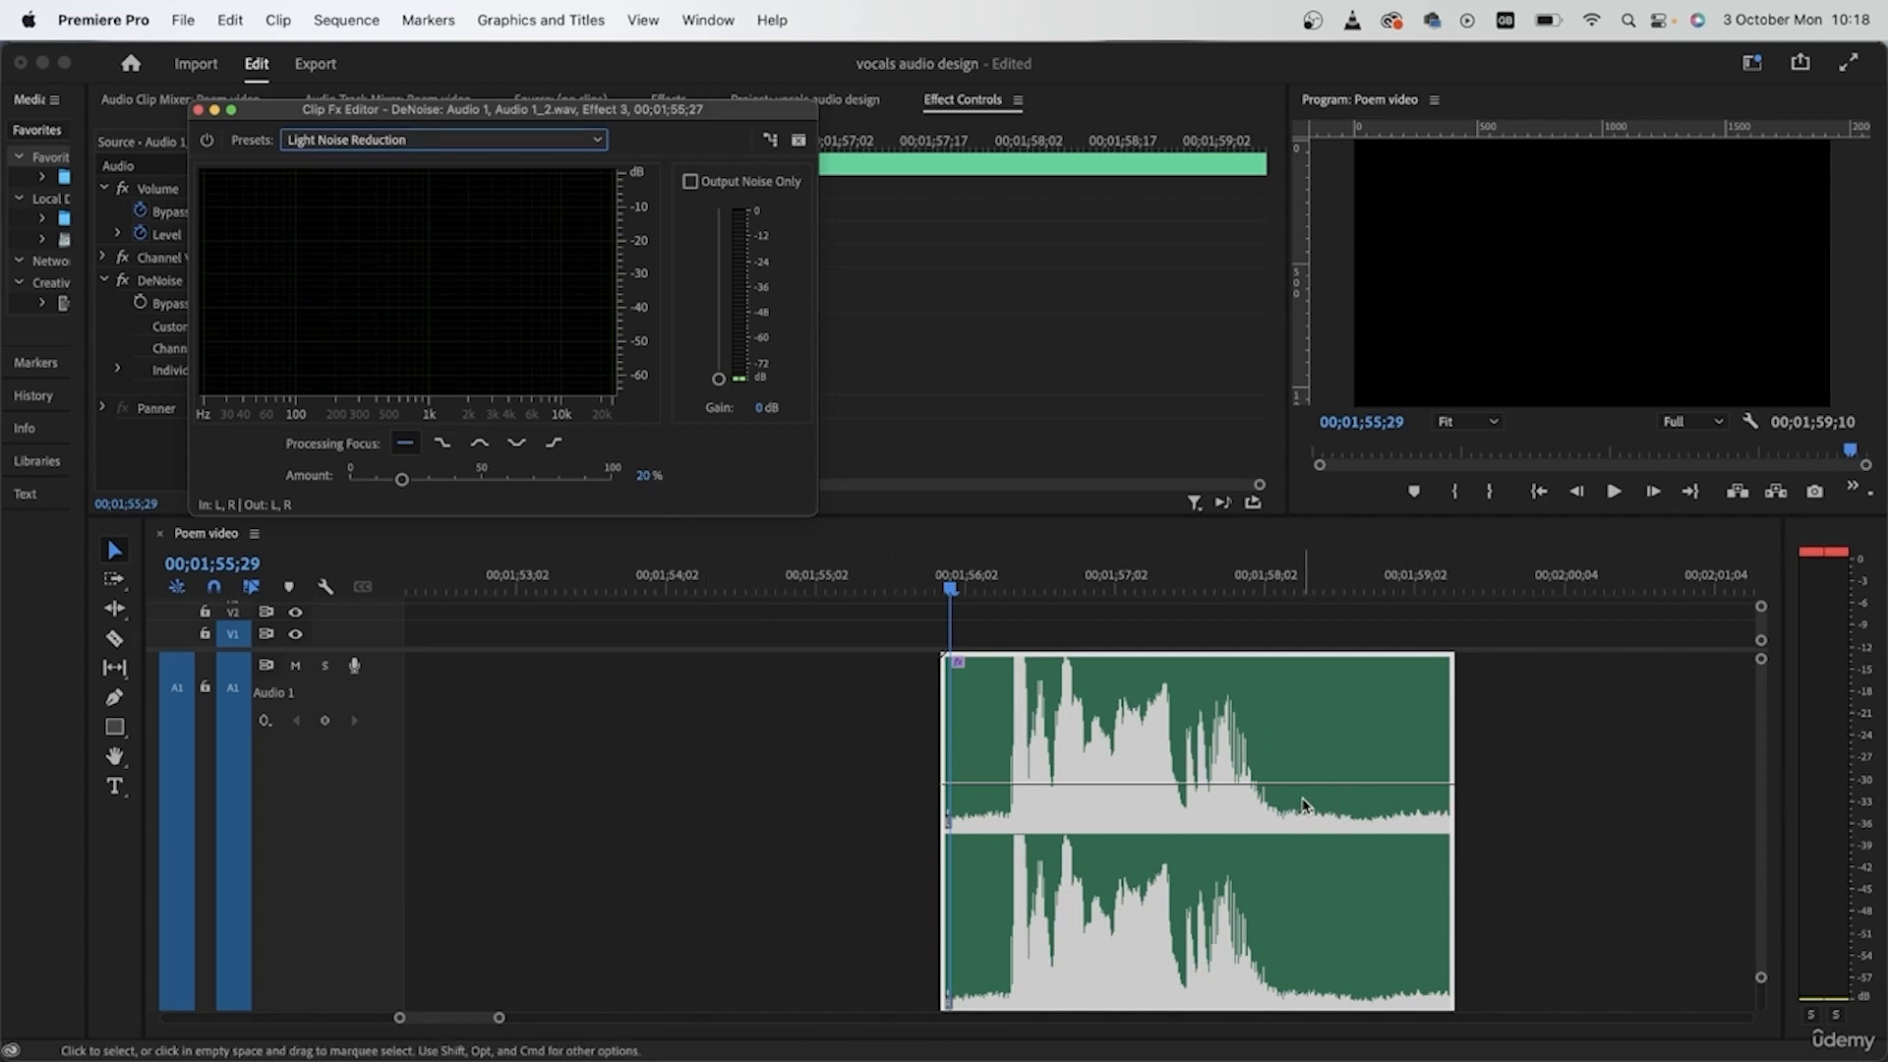
{"action": "left_click", "coordinate": [939, 576]}
{"action": "key", "text": "space"}
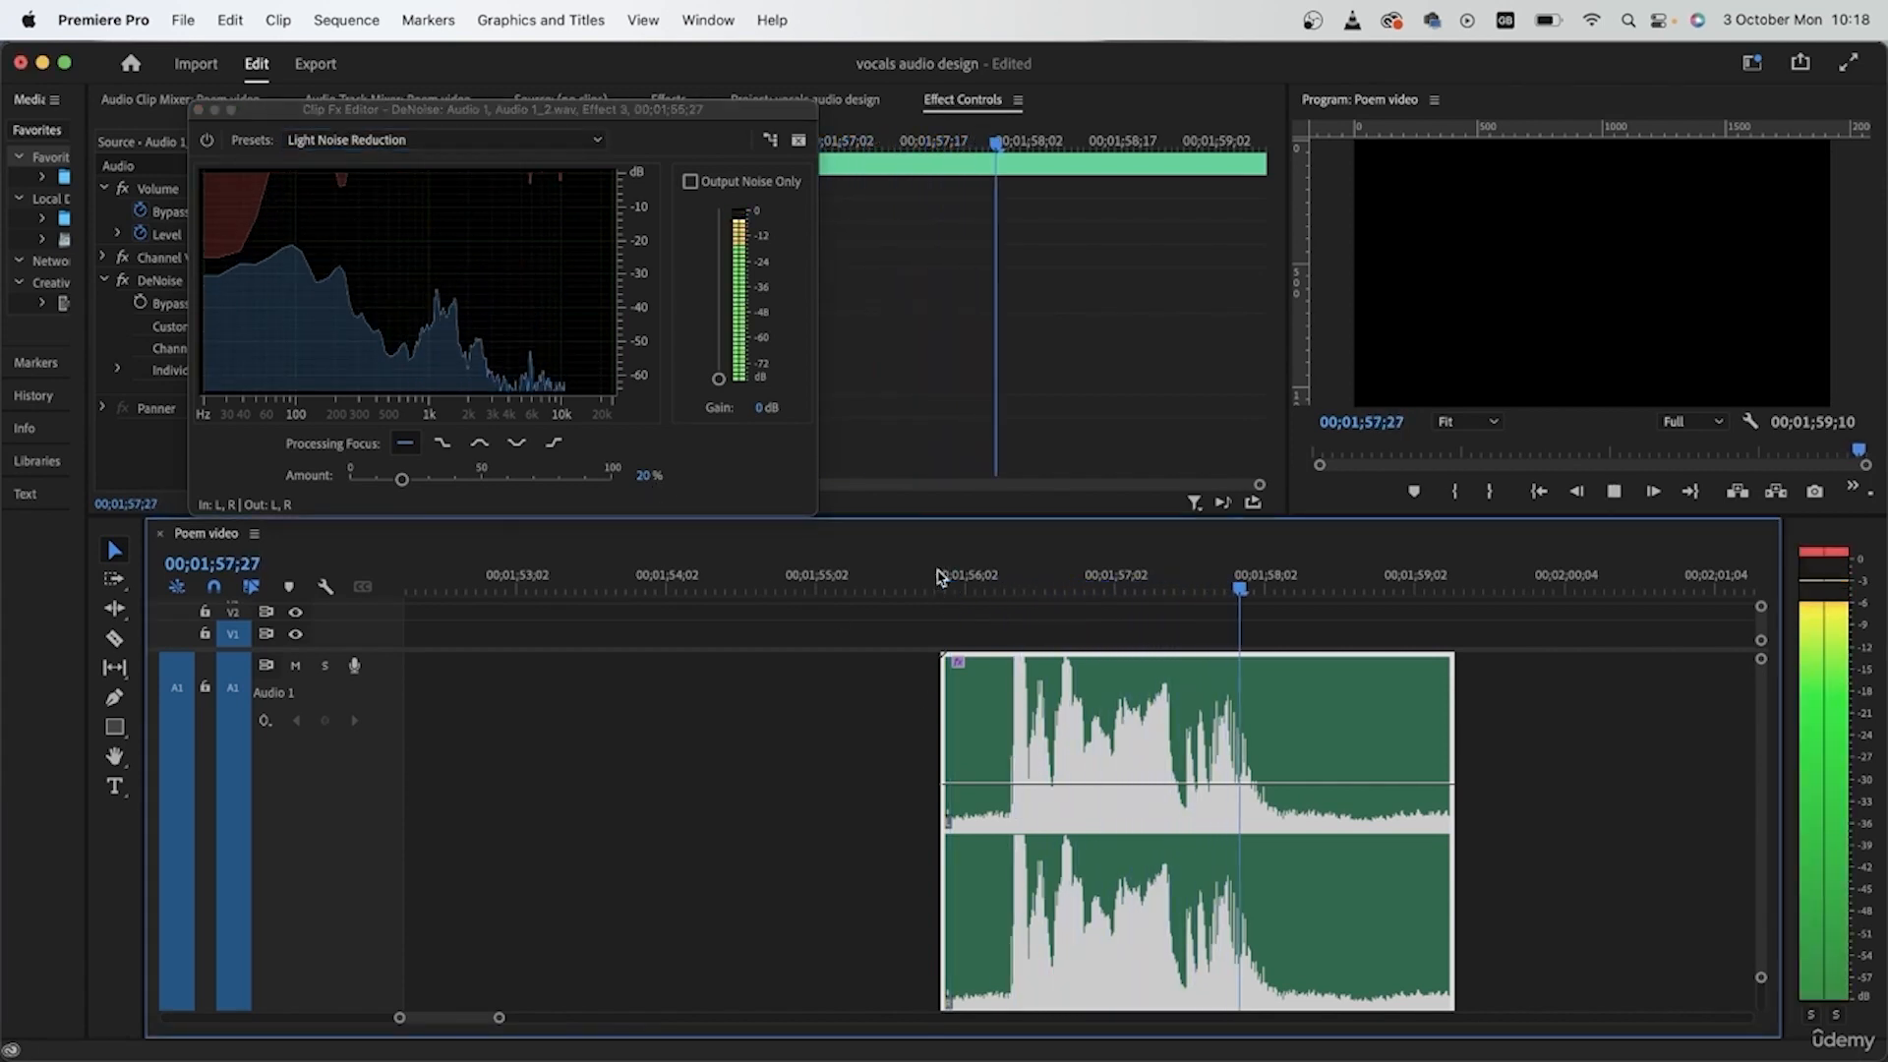
{"action": "key", "text": "space"}
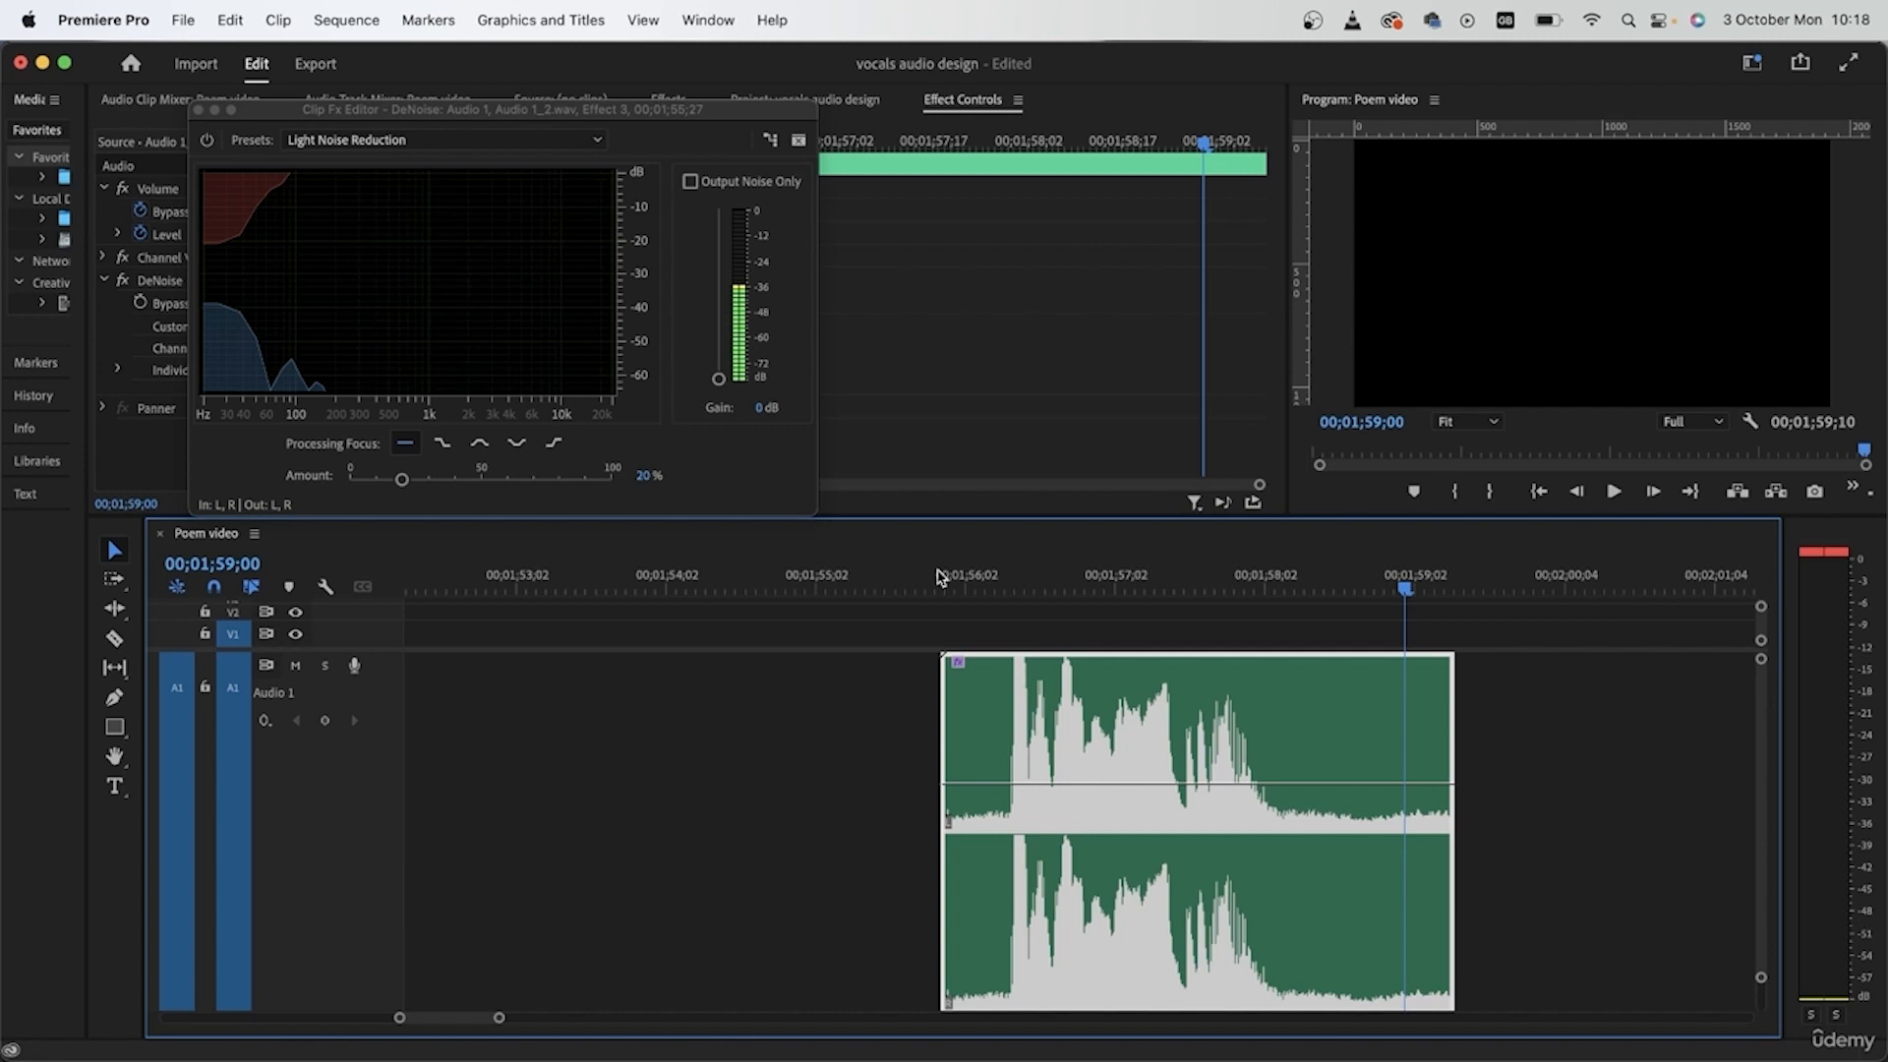
- Switch DeNoise back to the Heavy Noise Reduction preset and raise its gain to 16 dB
{"action": "left_click", "coordinate": [354, 140]}
{"action": "left_click", "coordinate": [376, 187]}
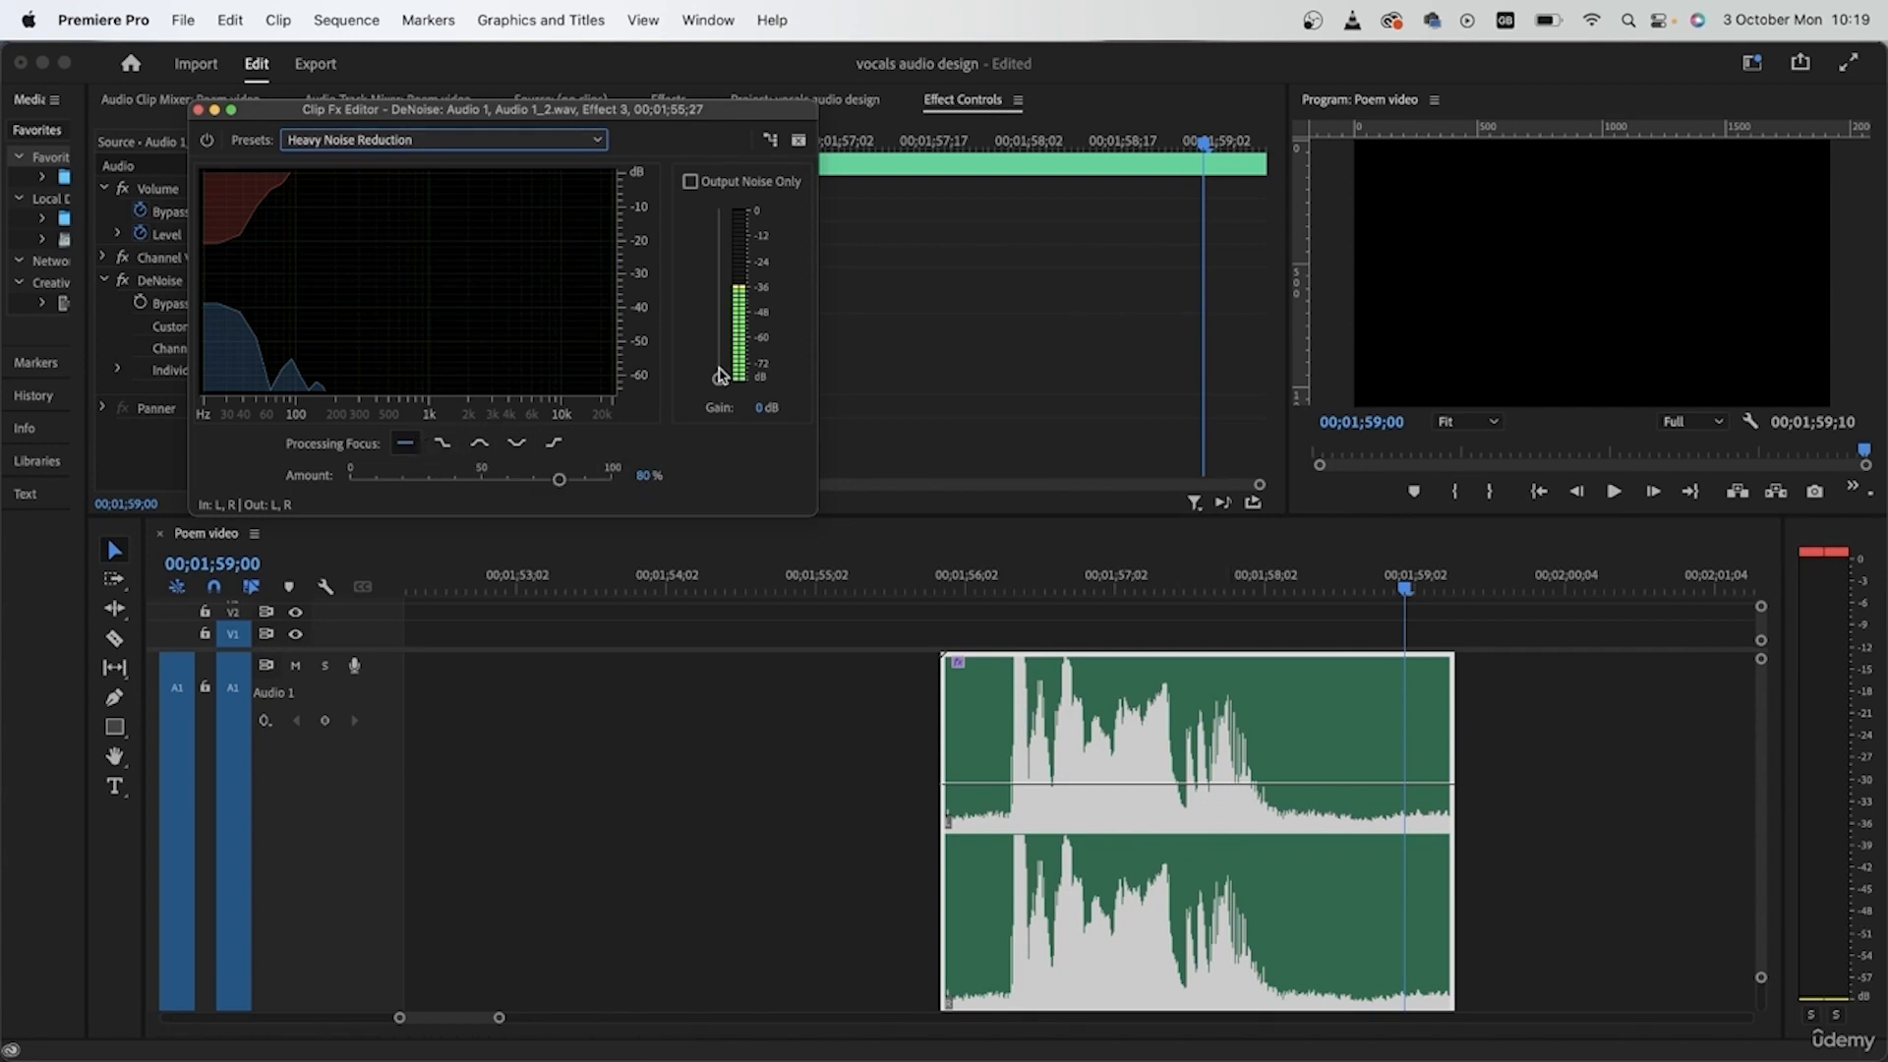
{"action": "left_click_drag", "start_coordinate": [719, 379], "coordinate": [719, 242]}
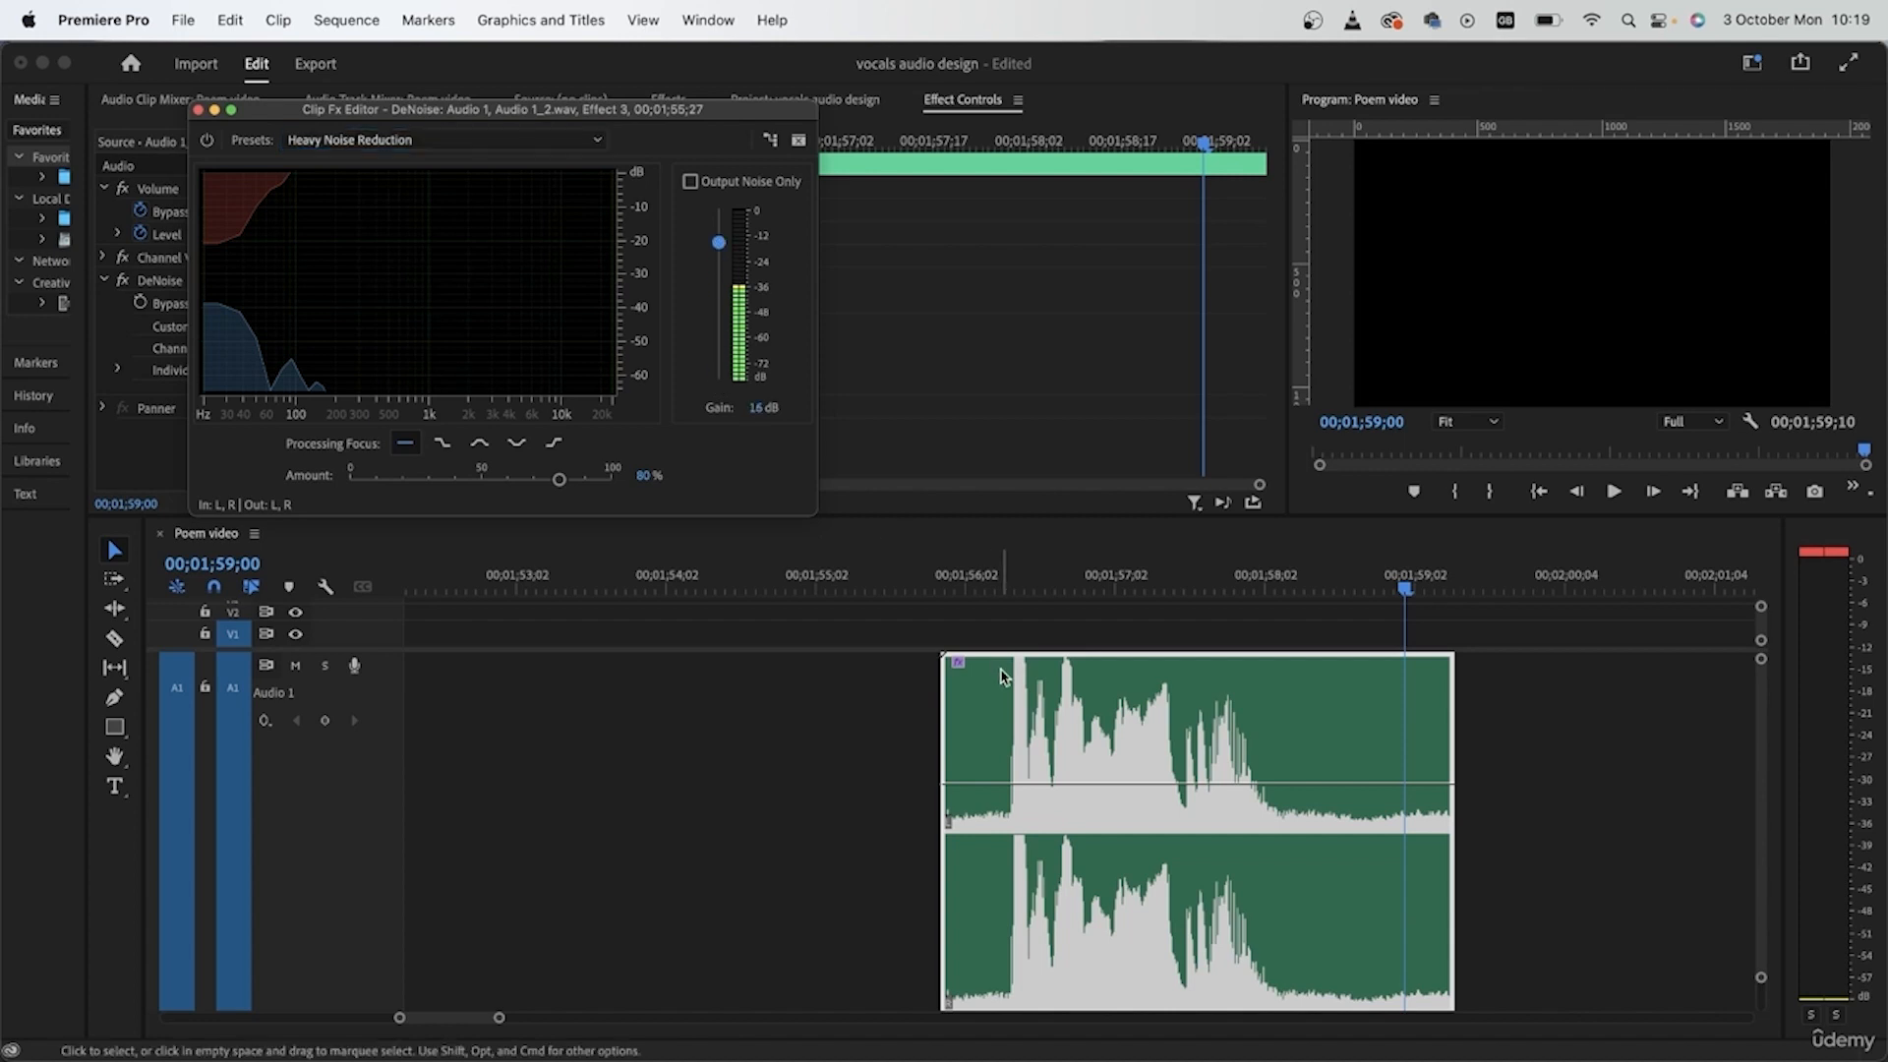
- Play the recording from its start to audition the boosted gain, and return DeNoise's gain to 0 dB
{"action": "left_click", "coordinate": [952, 579]}
{"action": "key", "text": "space"}
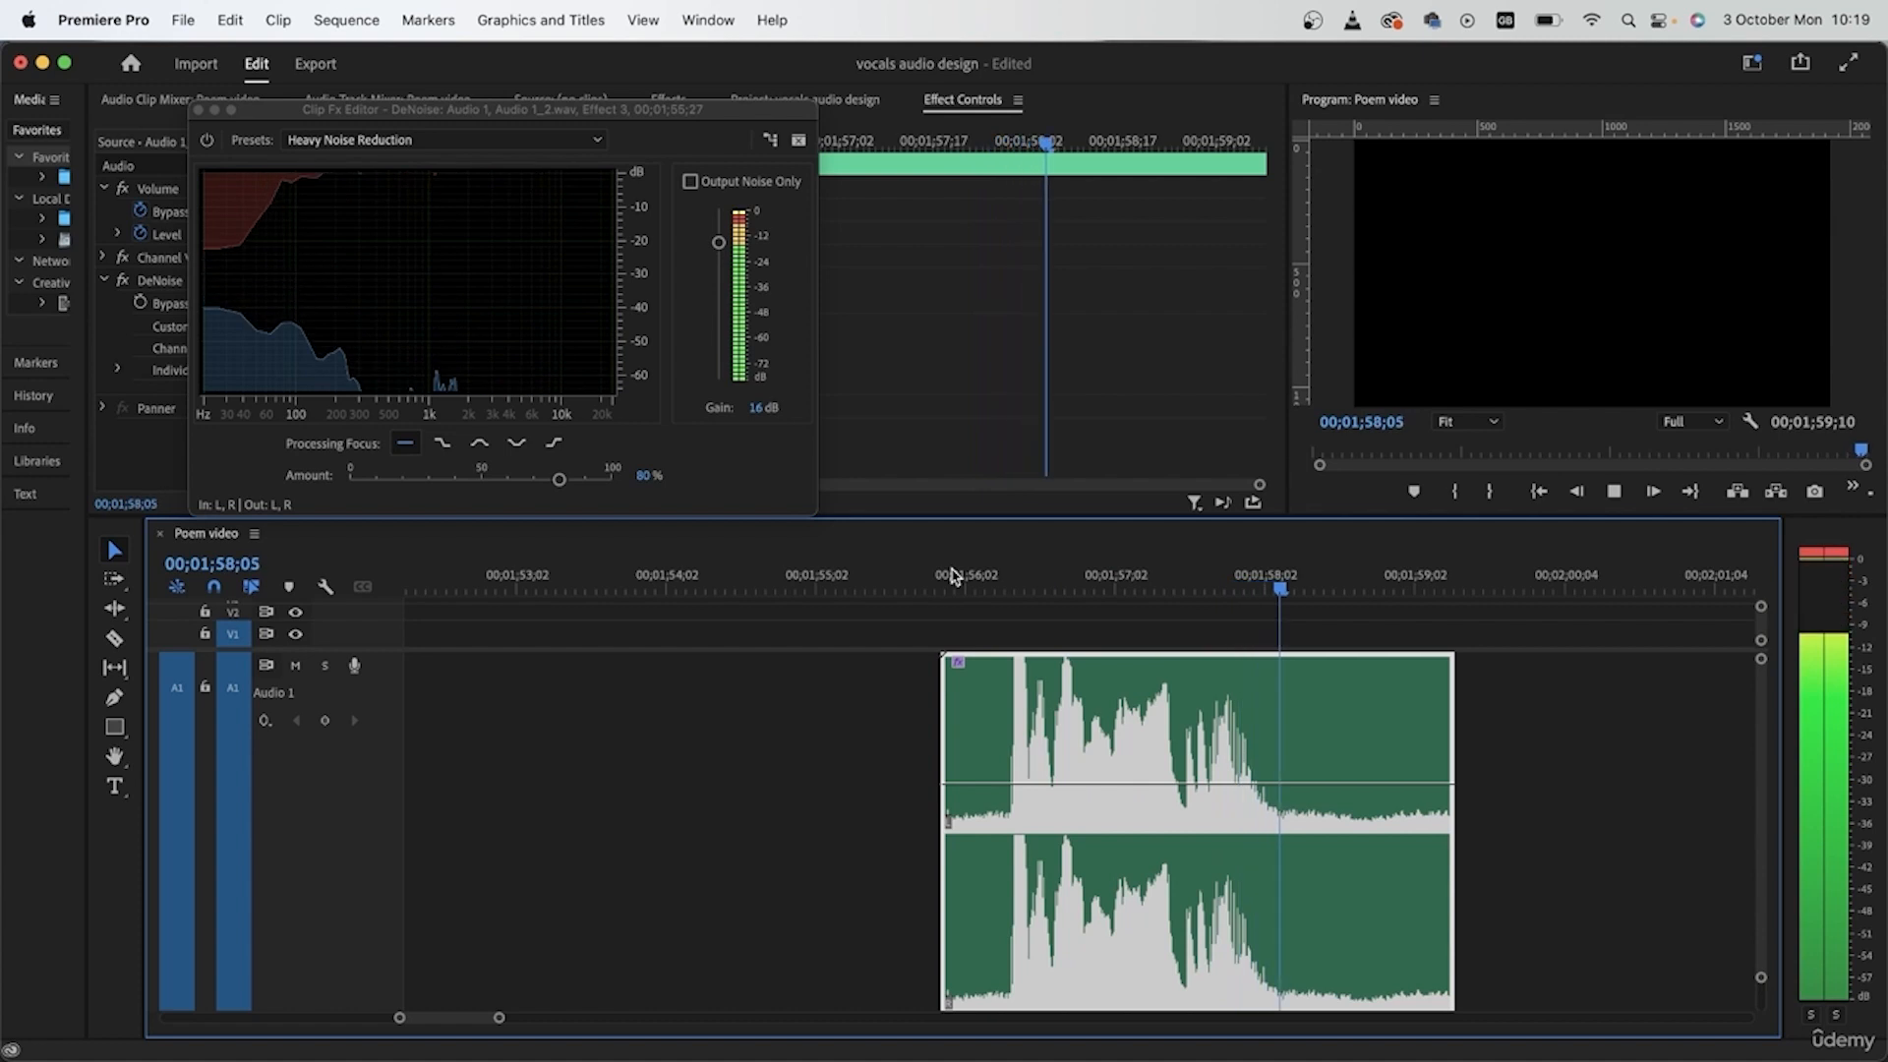
{"action": "key", "text": "space"}
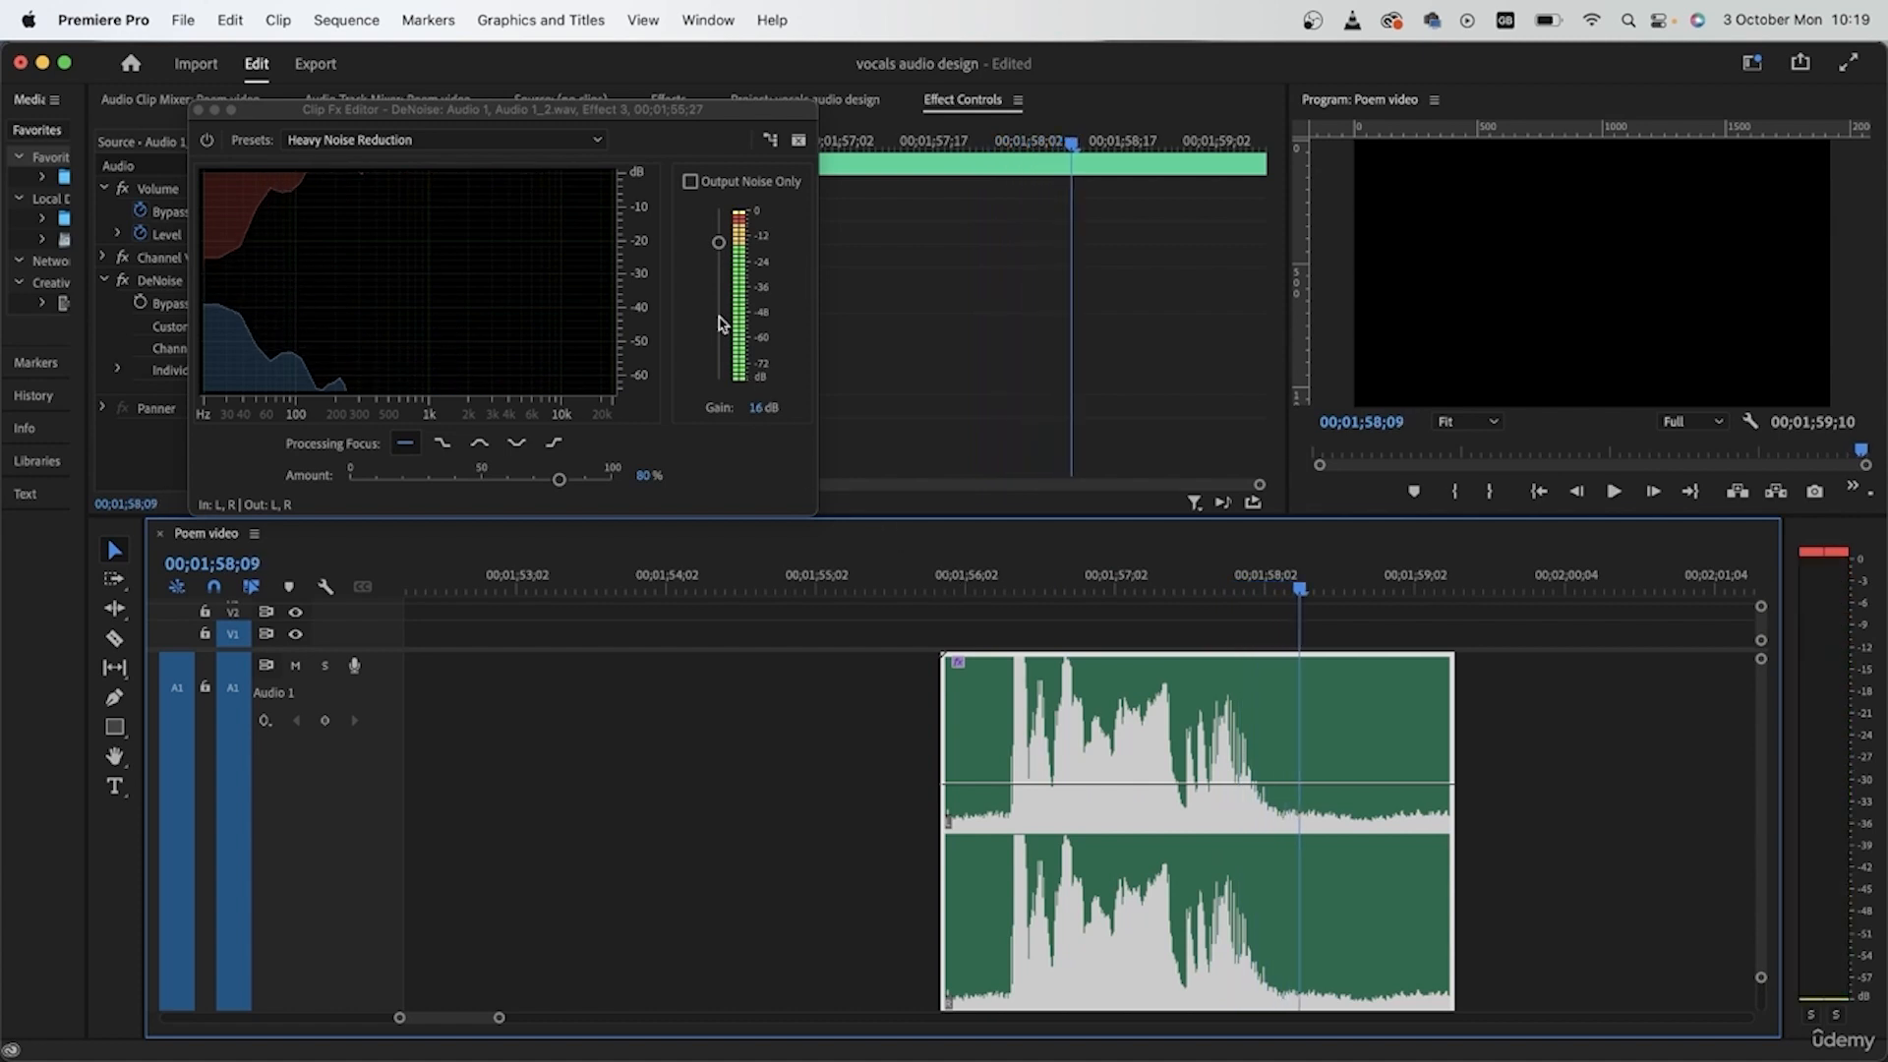
{"action": "left_click_drag", "start_coordinate": [719, 246], "coordinate": [701, 411]}
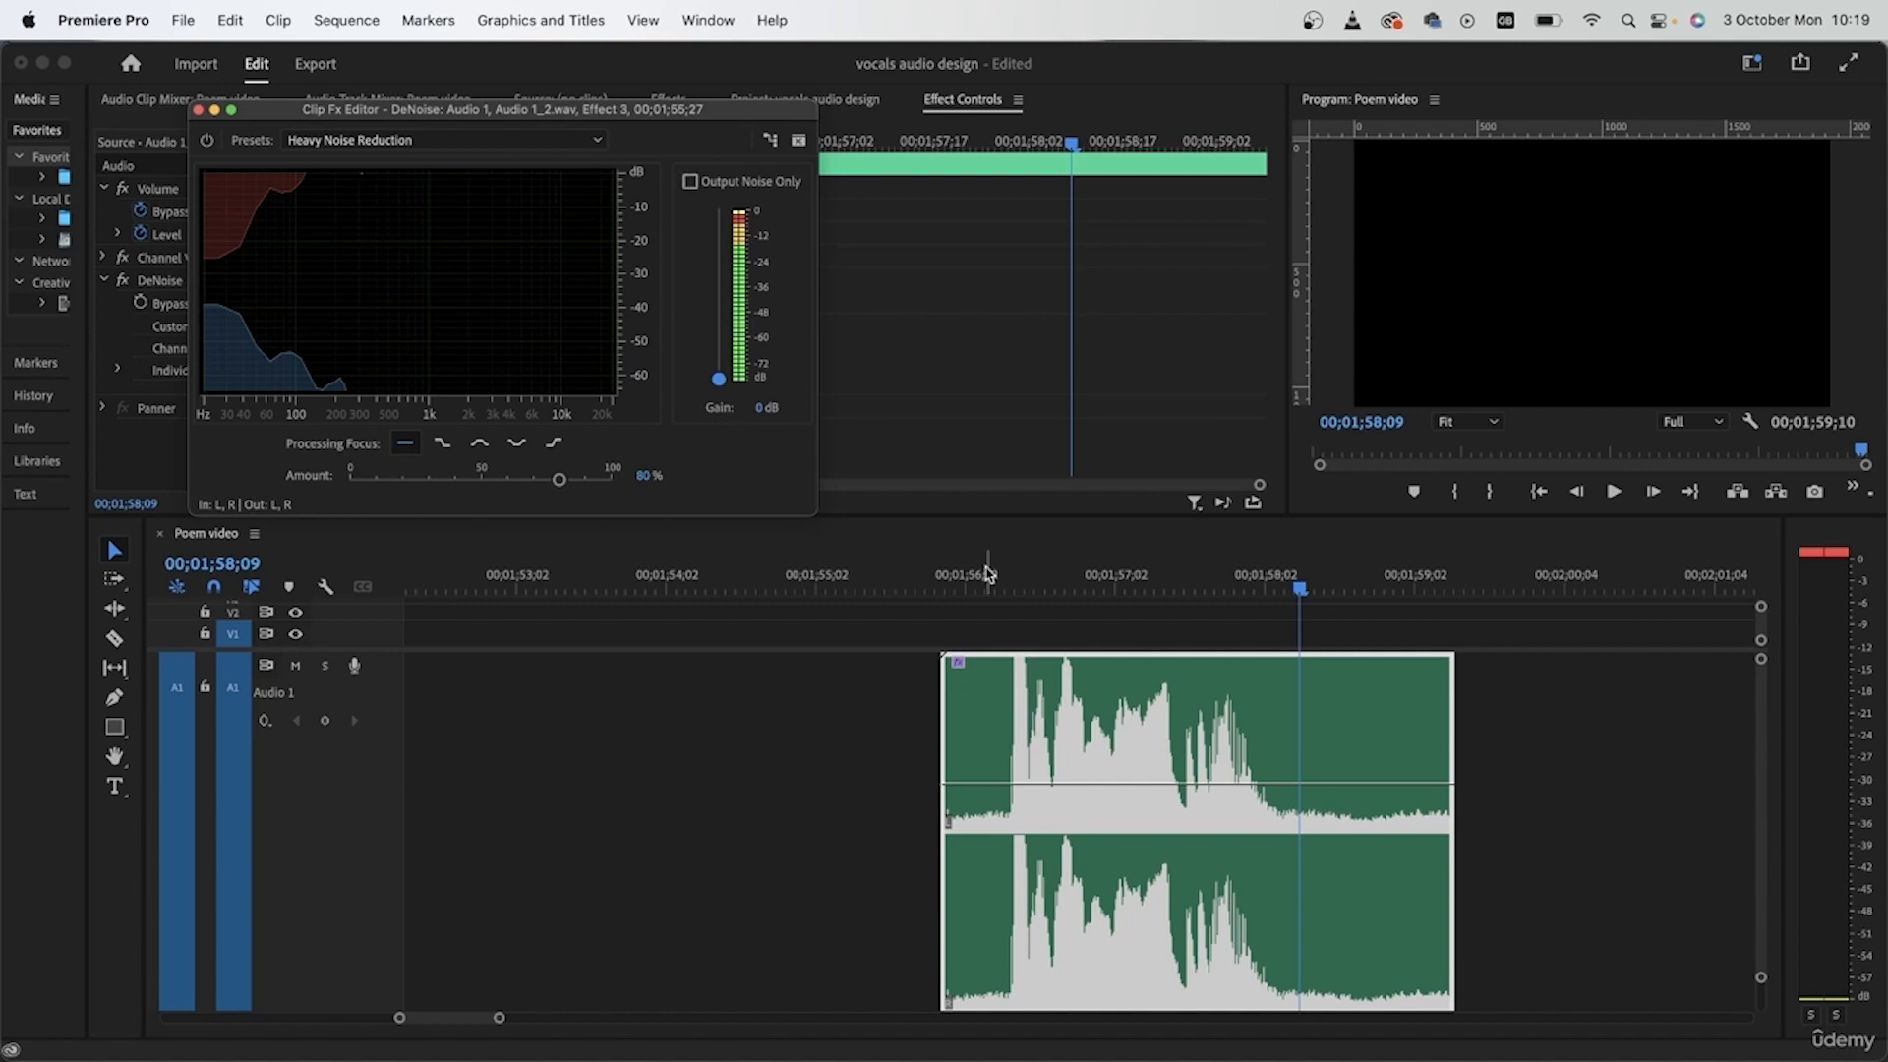
- Play the recording once with DeNoise bypassed and once with it switched back on to compare the sound
{"action": "left_click", "coordinate": [946, 580]}
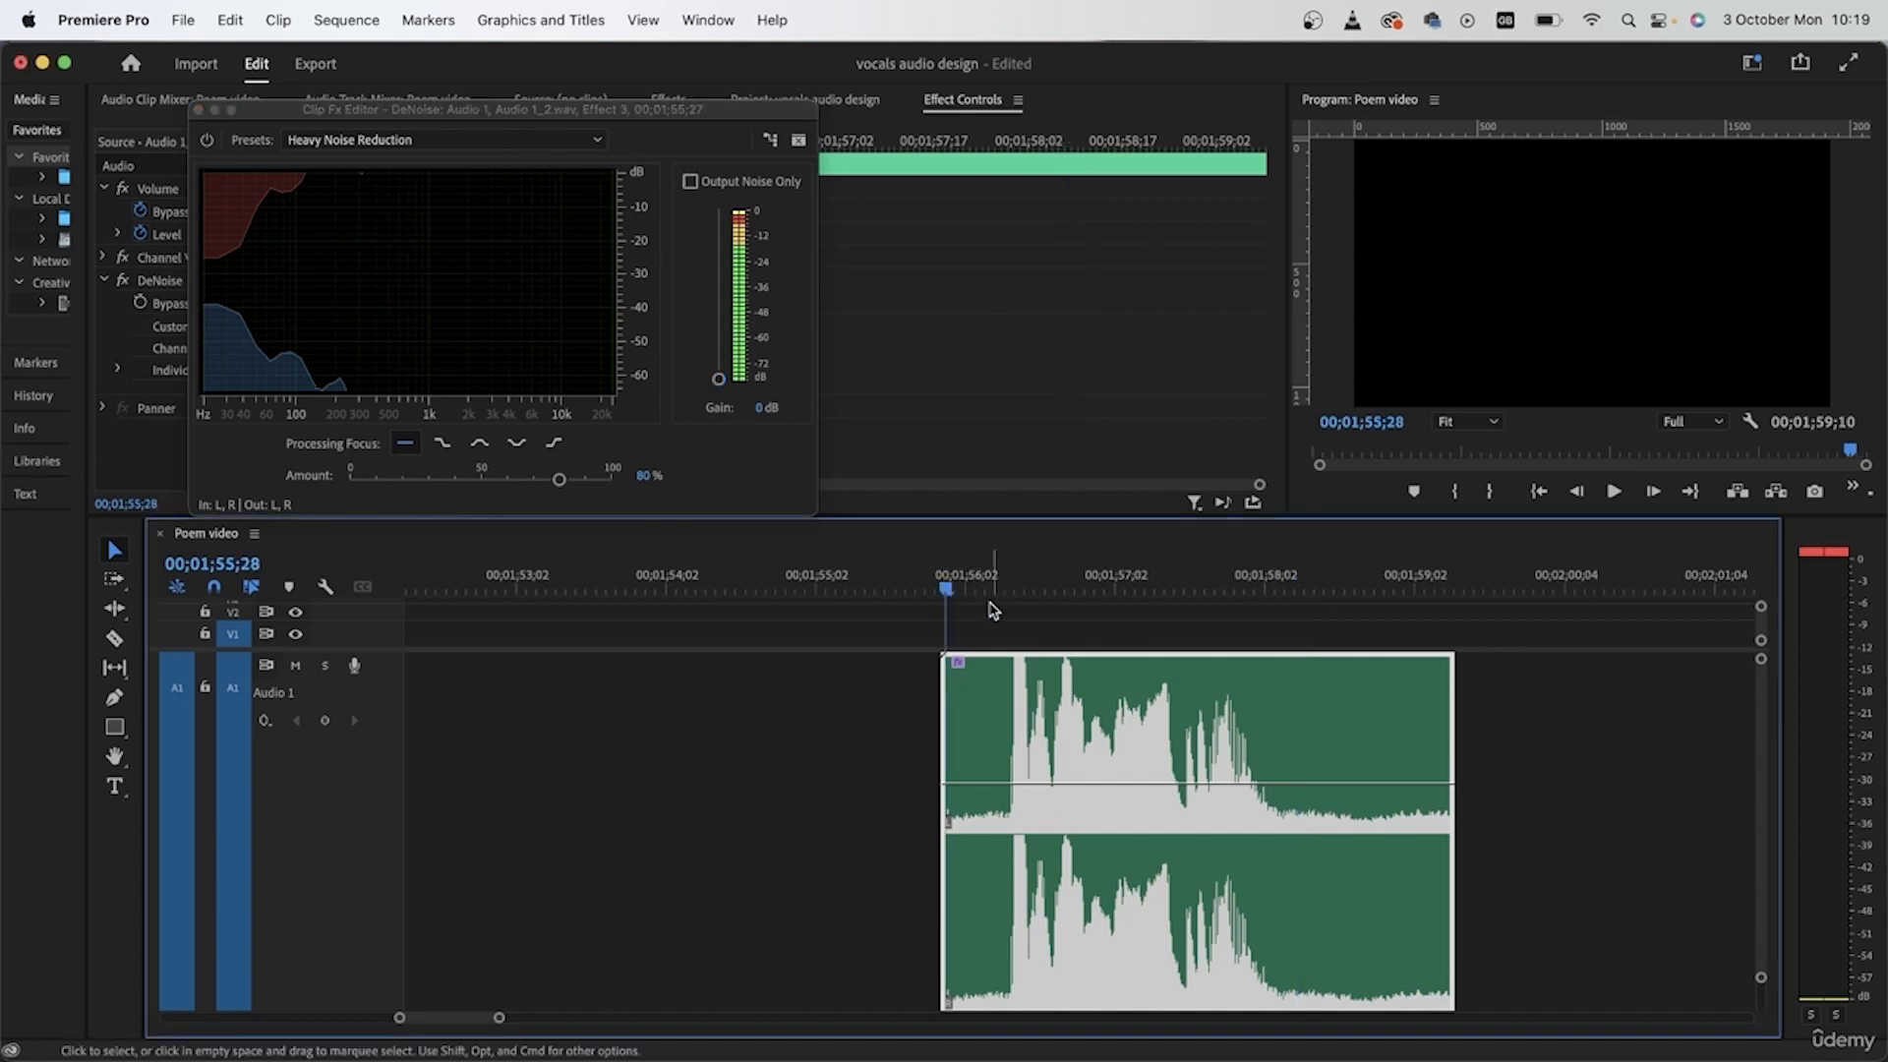
{"action": "left_click", "coordinate": [207, 139]}
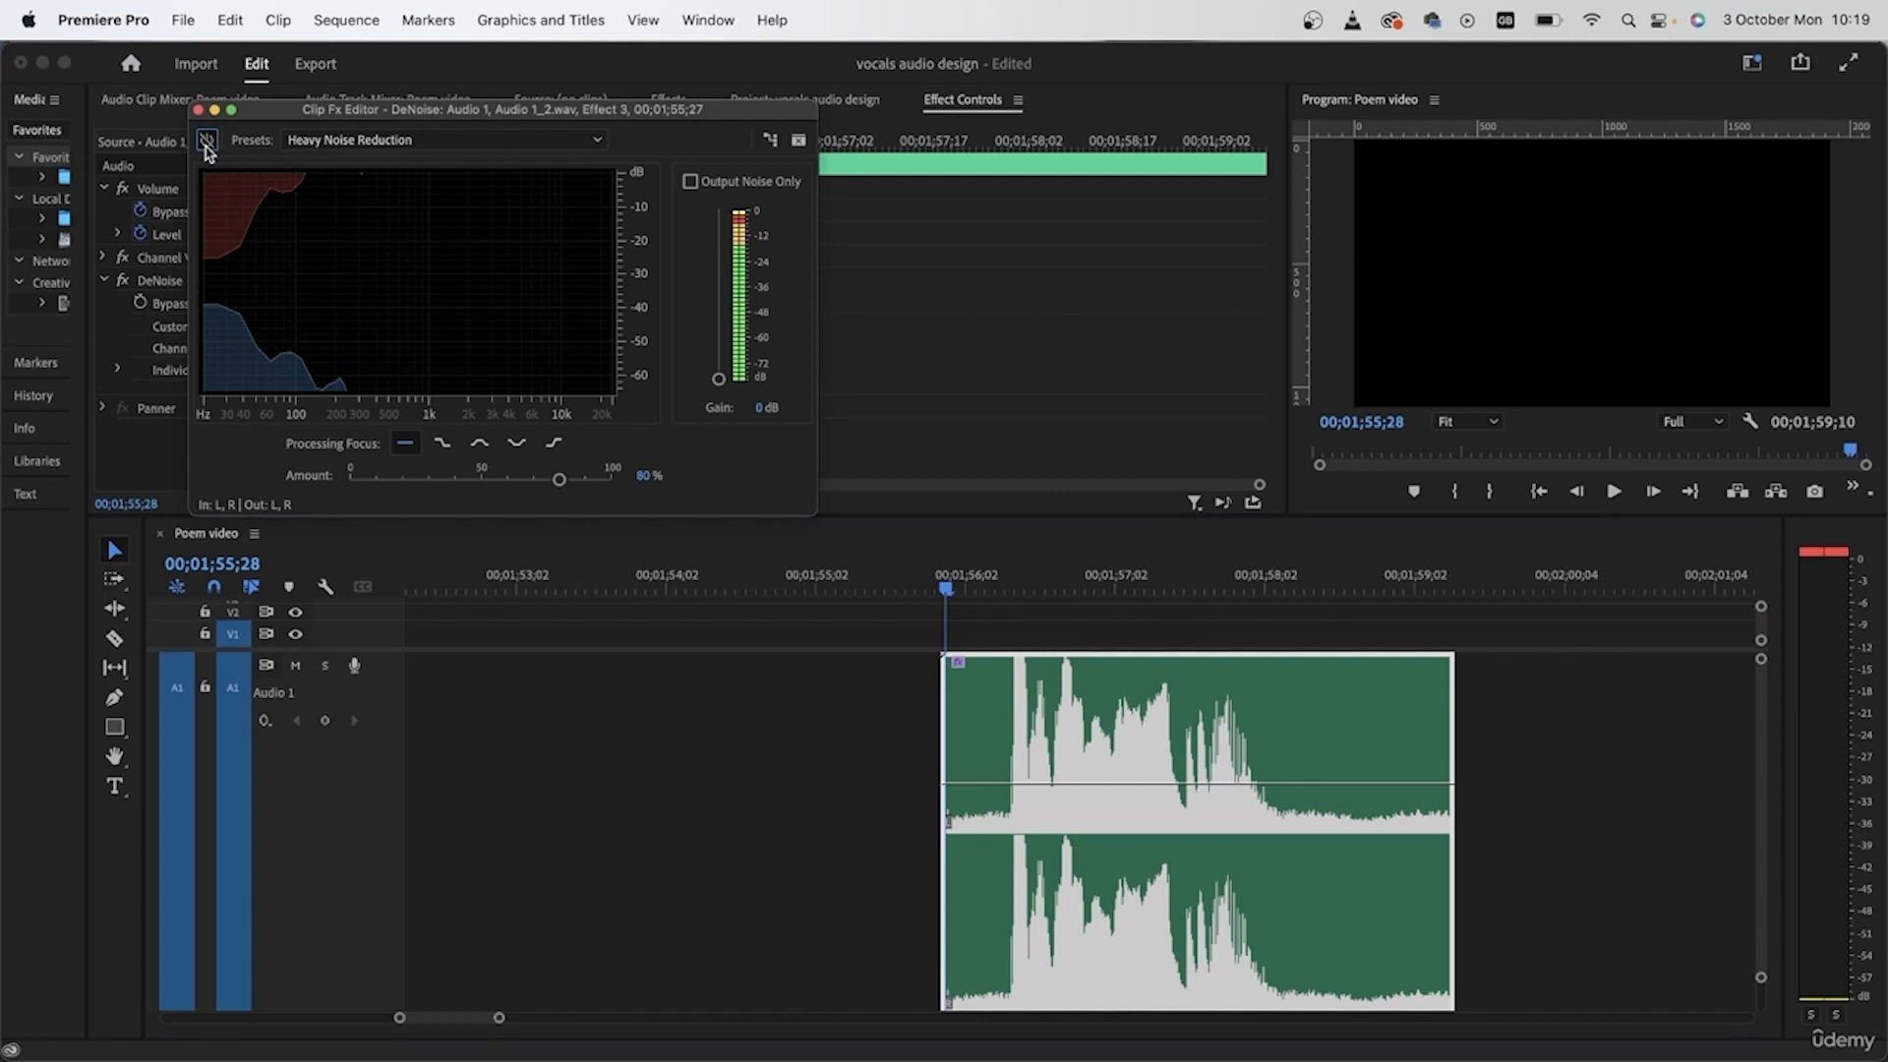
{"action": "key", "text": "space"}
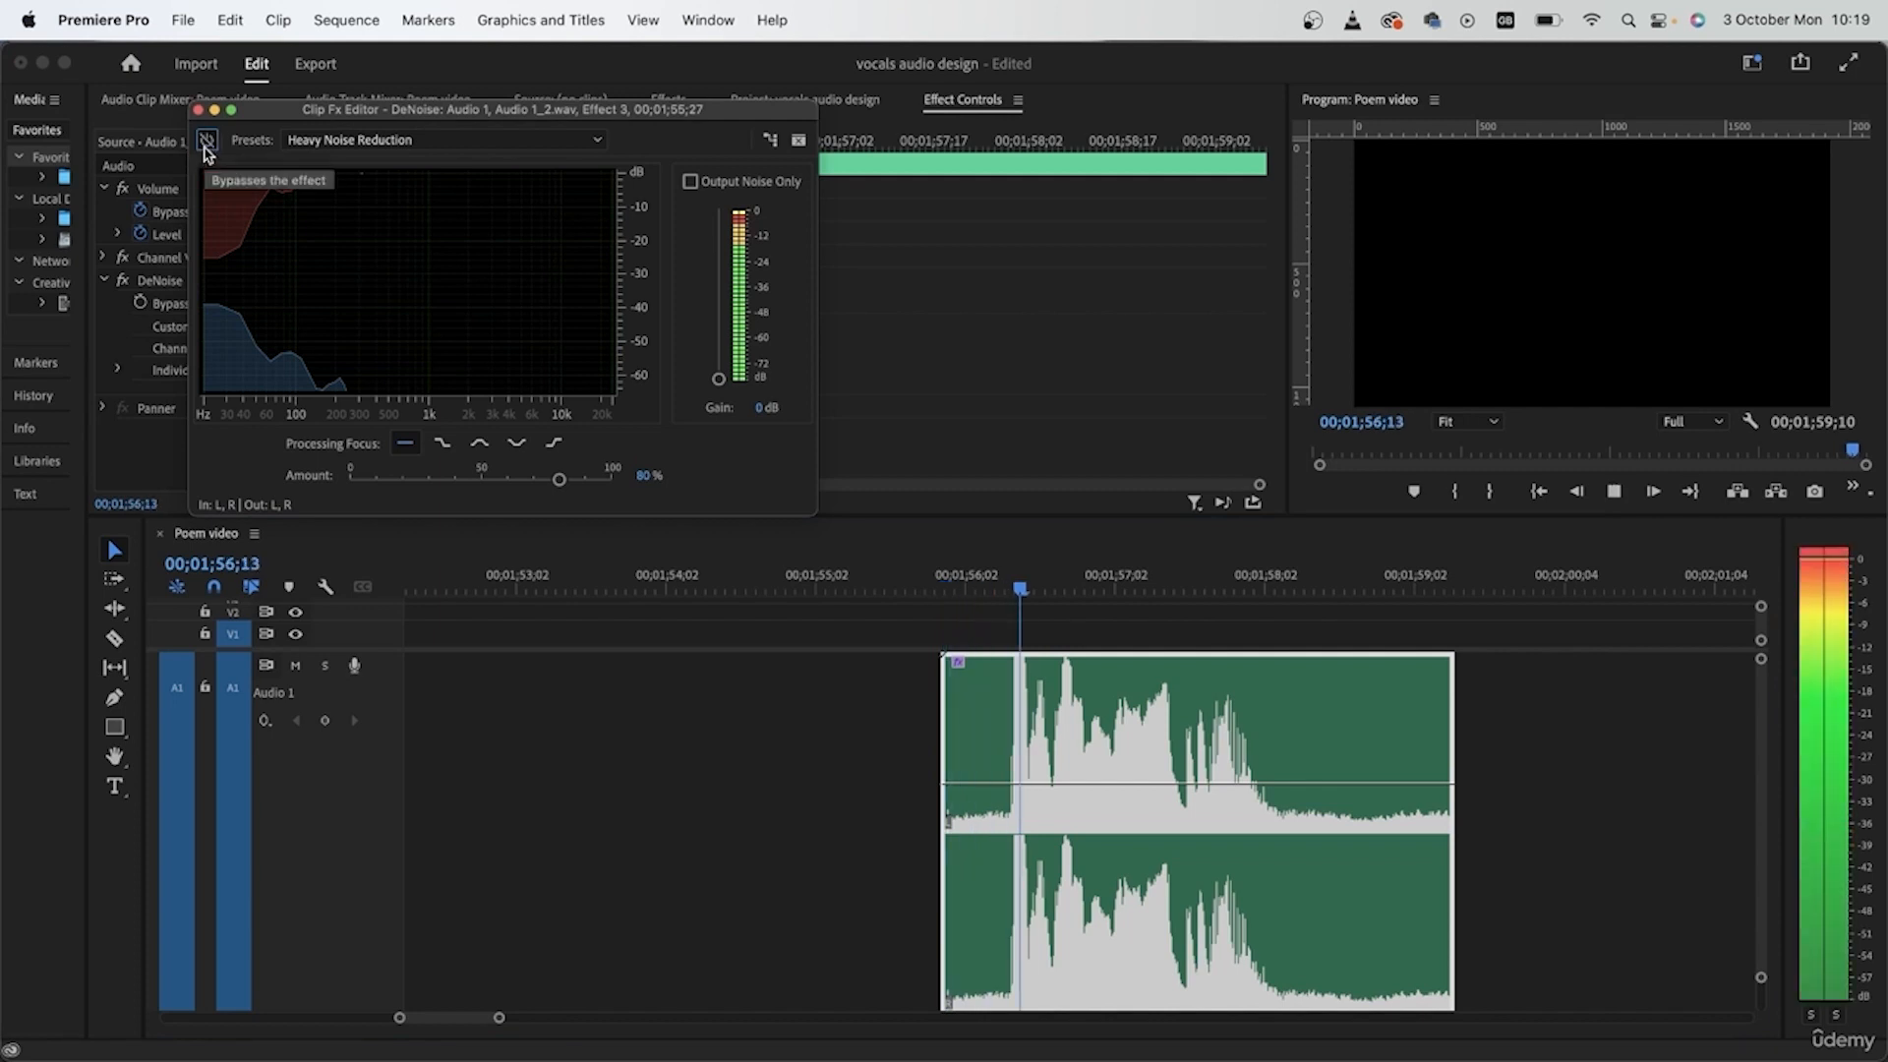
{"action": "key", "text": "space"}
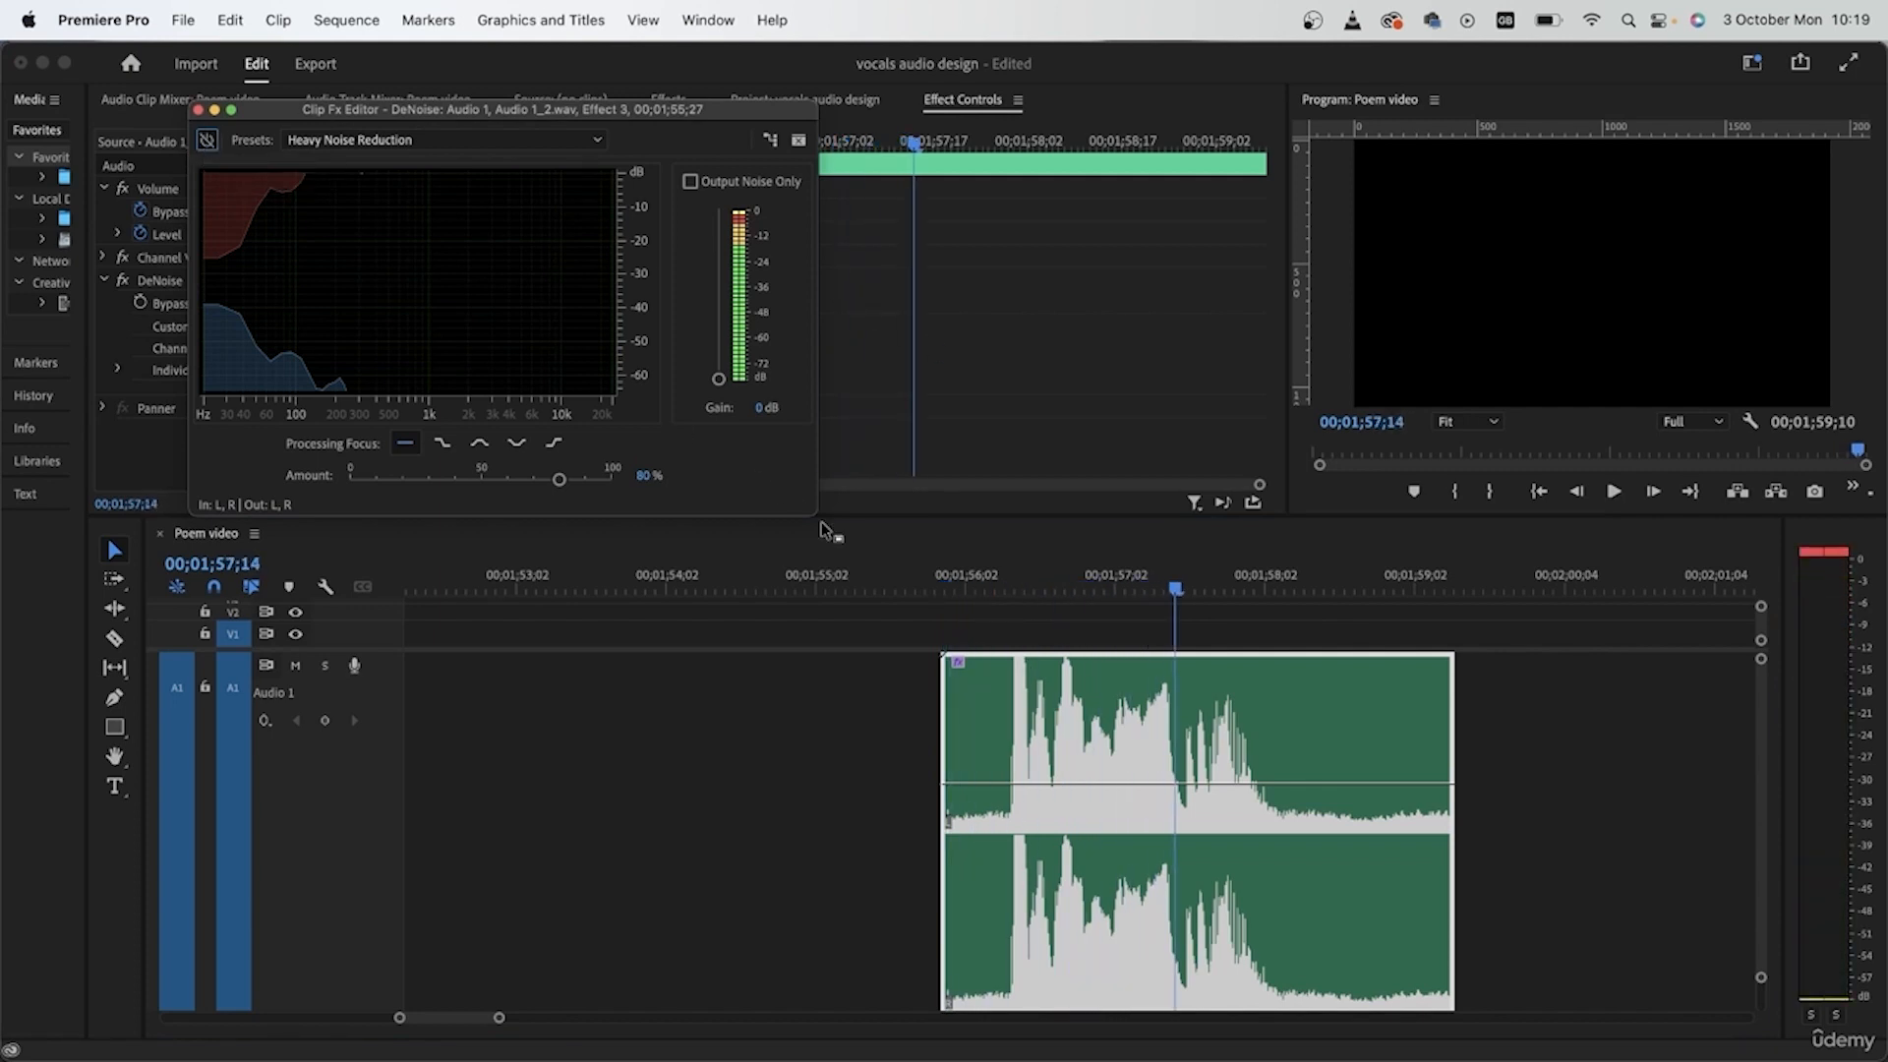
{"action": "left_click", "coordinate": [1017, 578]}
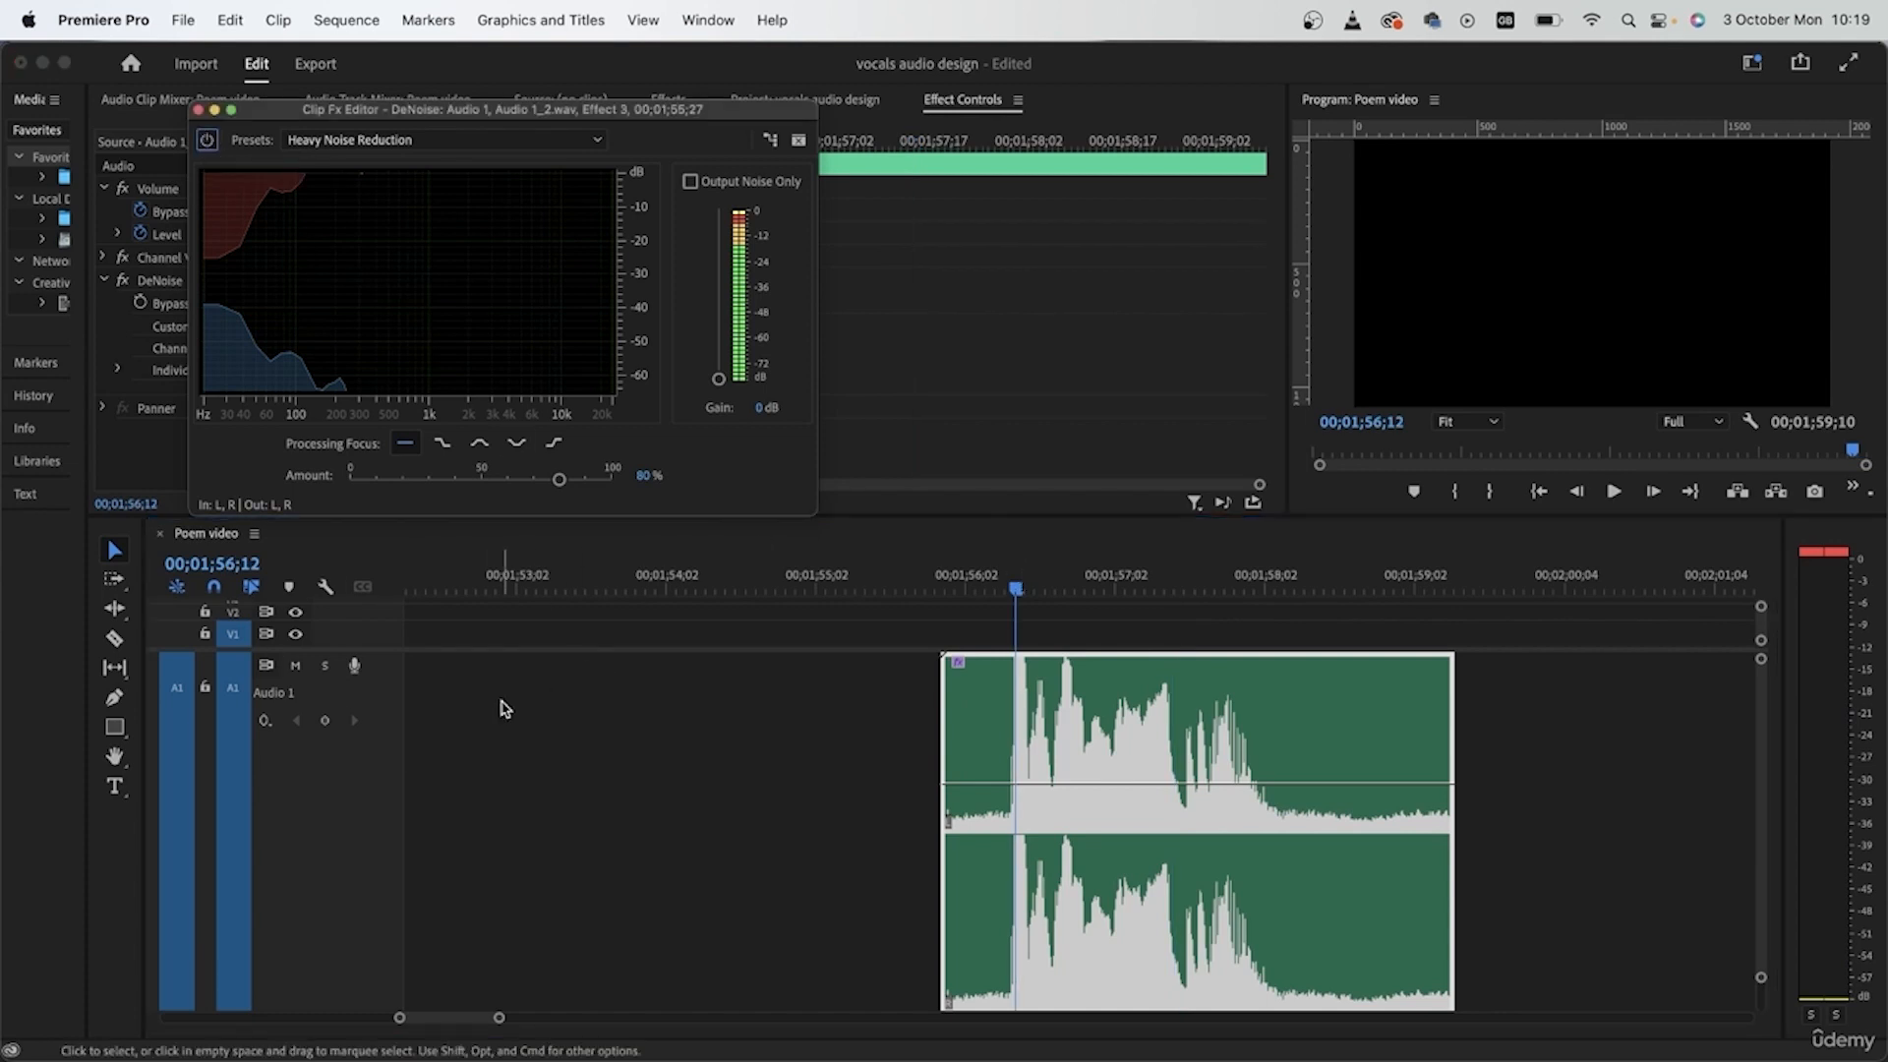
{"action": "key", "text": "space"}
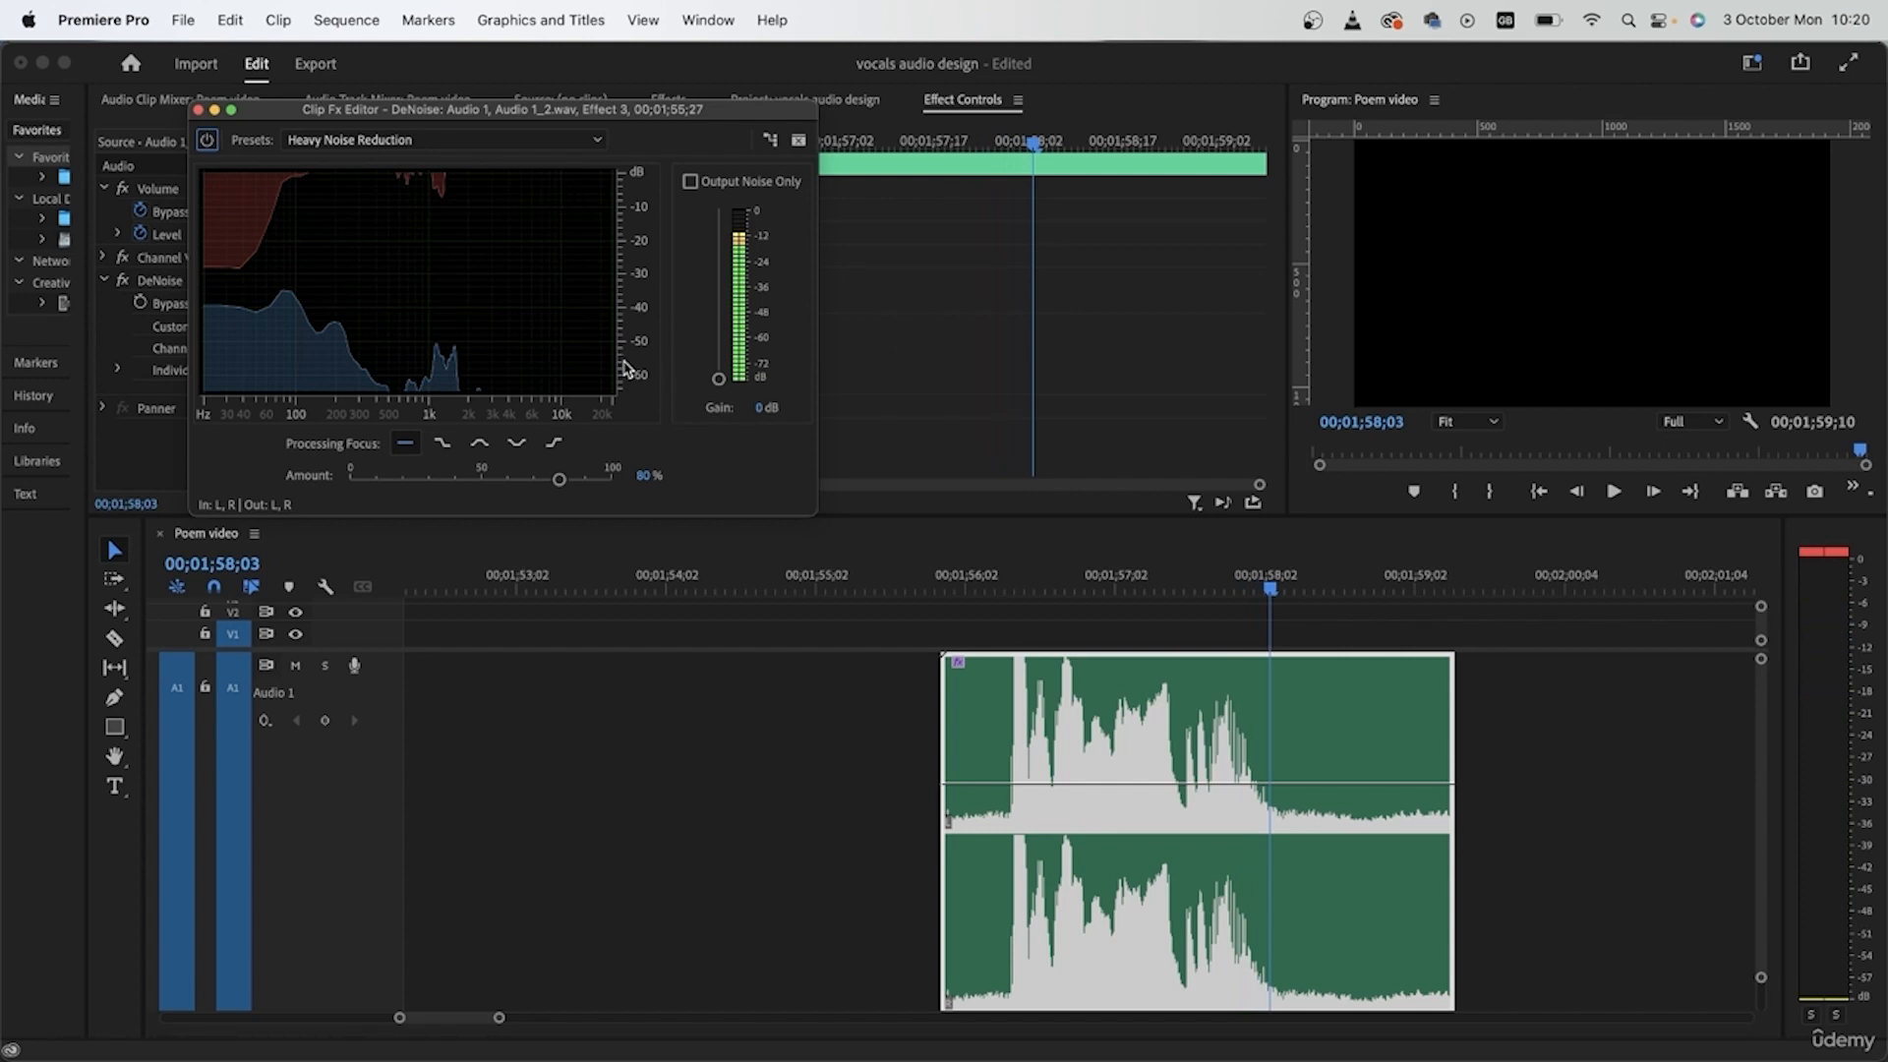
- Move the DeNoise editor clear of the clip's effect list and shift the vocal recording about 28 frames earlier on A1
{"action": "left_click_drag", "start_coordinate": [292, 110], "coordinate": [397, 126]}
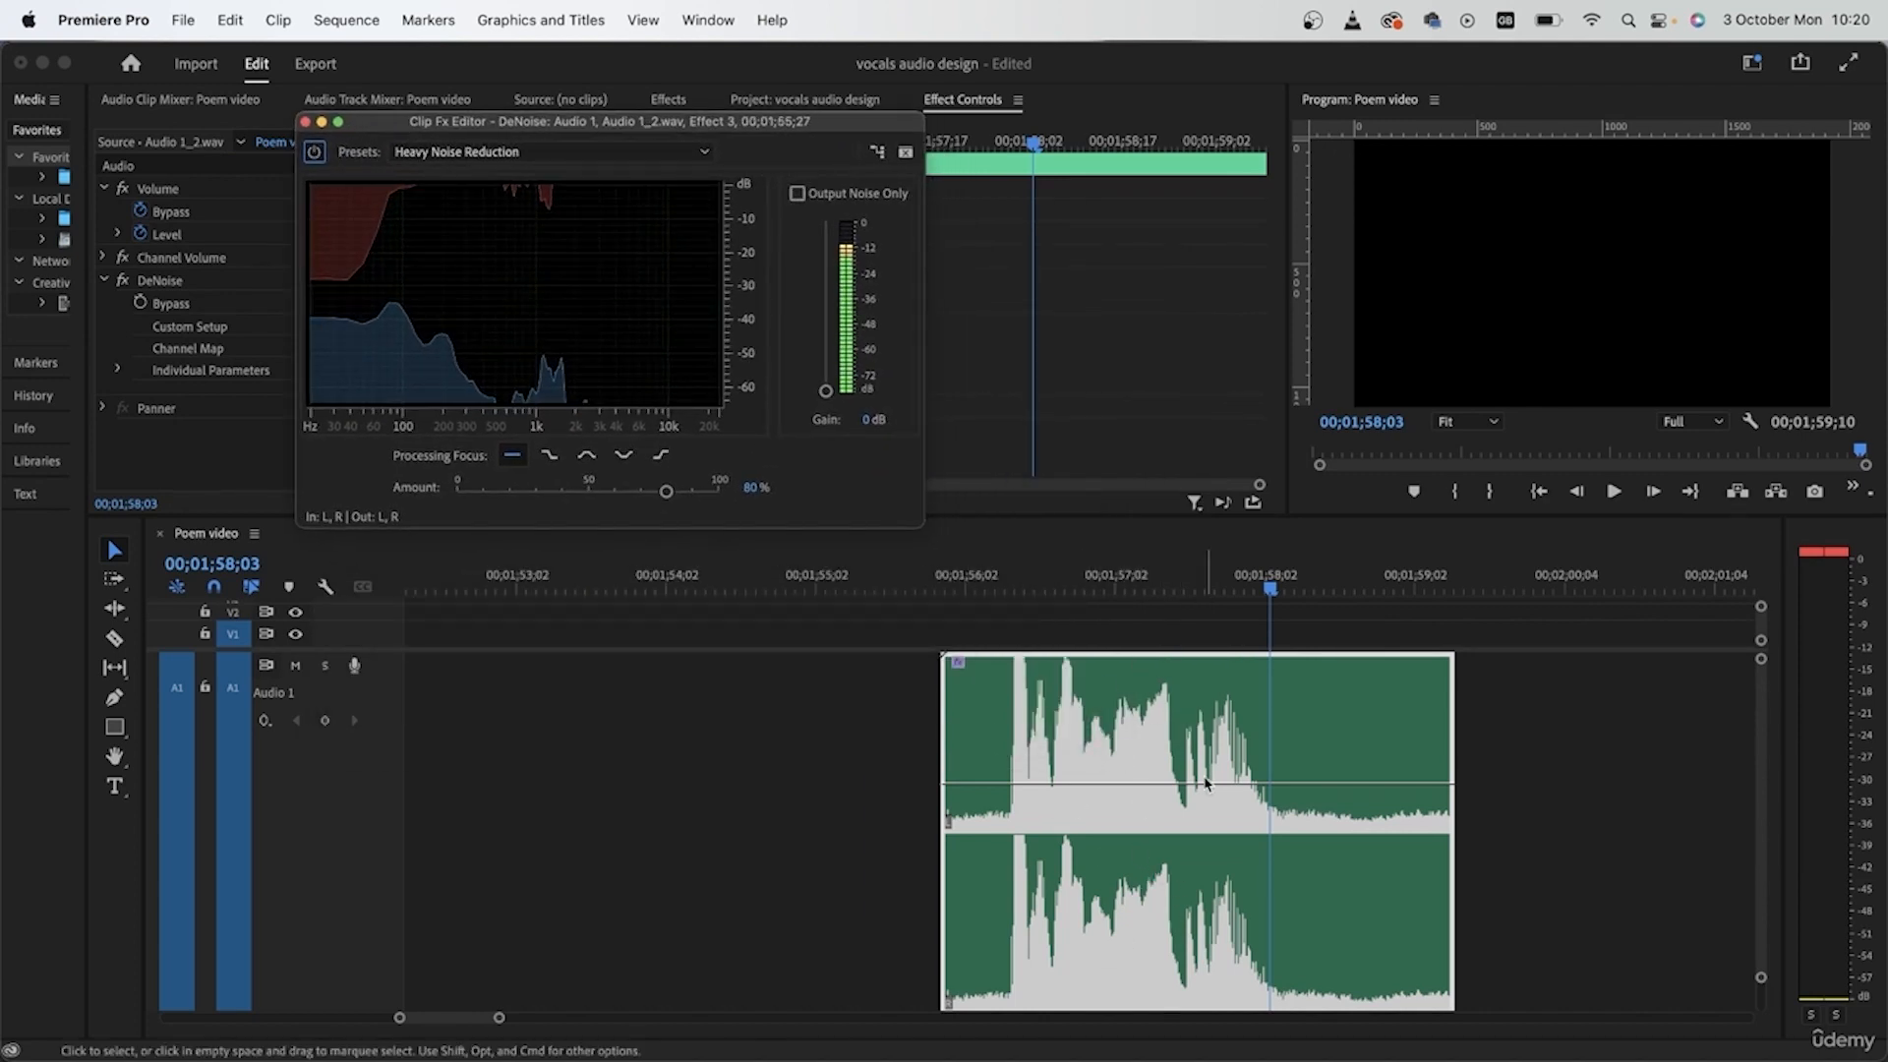
{"action": "left_click", "coordinate": [722, 808]}
{"action": "left_click", "coordinate": [1025, 586]}
{"action": "left_click", "coordinate": [1091, 818]}
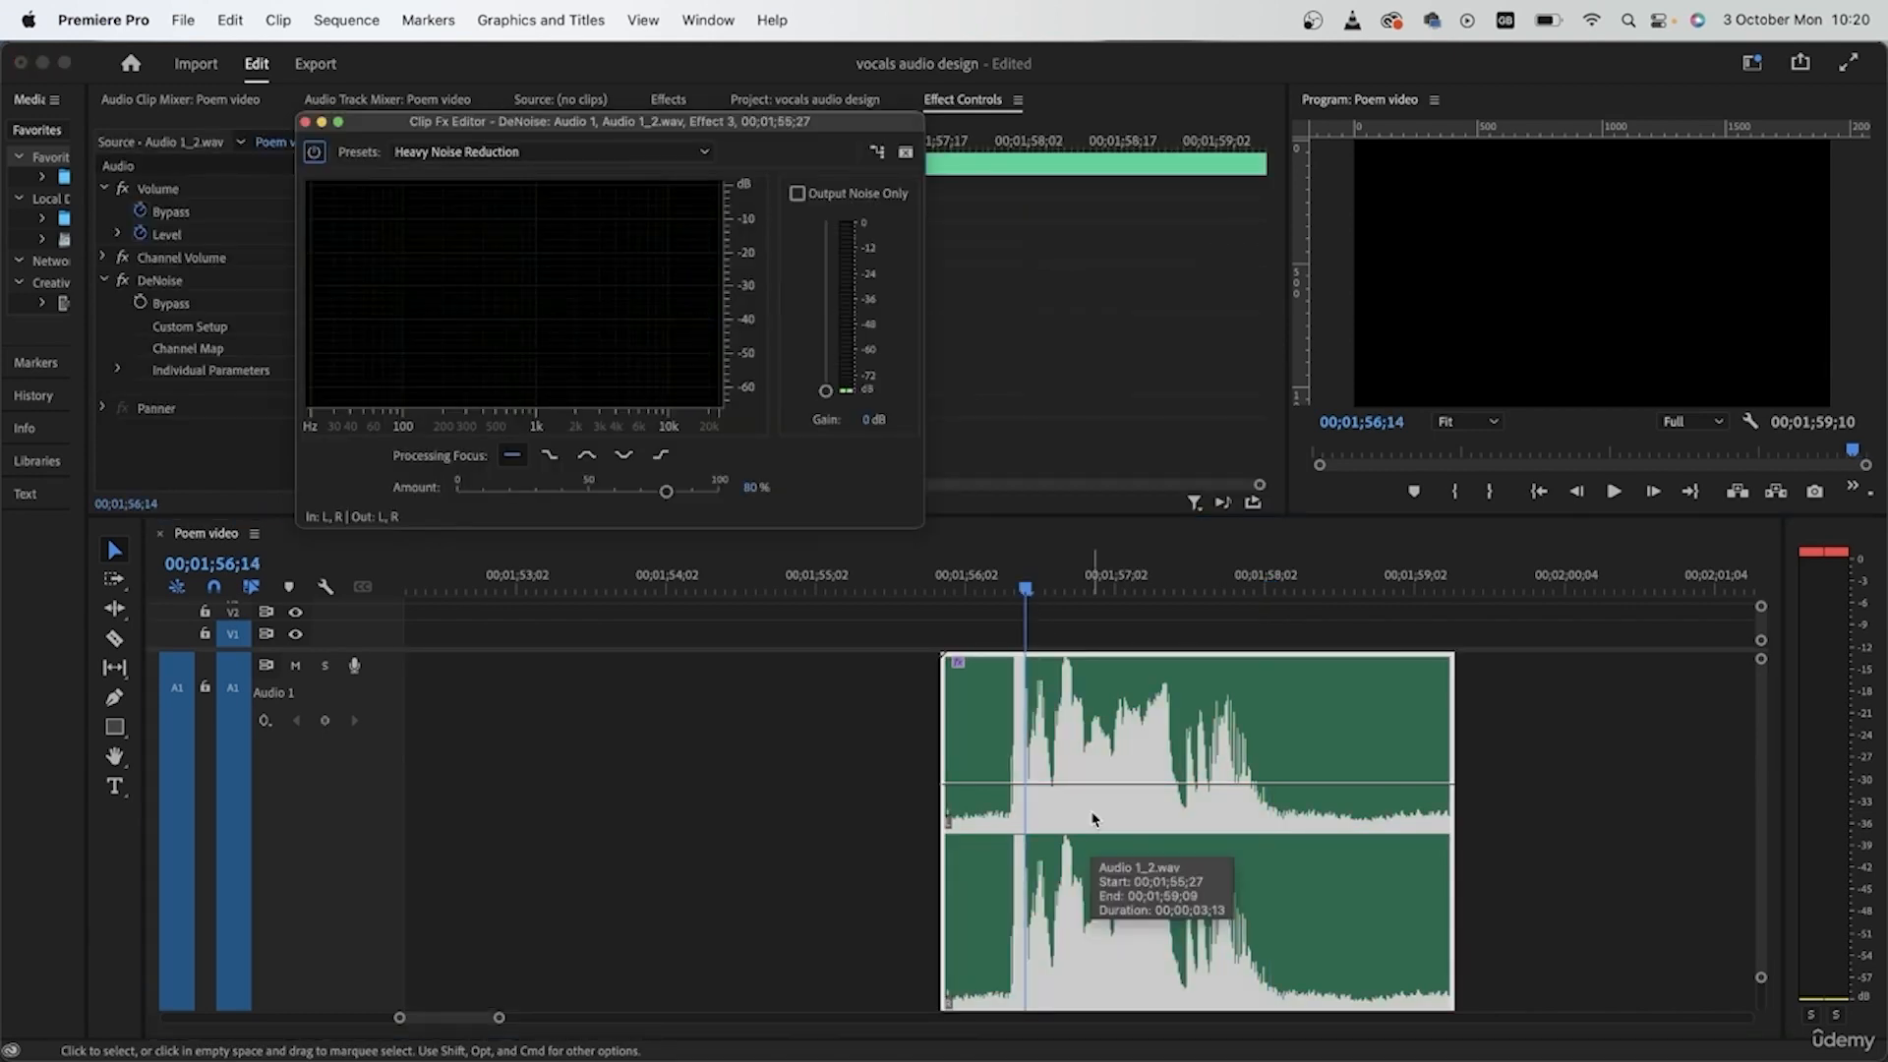
{"action": "left_click_drag", "start_coordinate": [1107, 800], "coordinate": [968, 799]}
- Split the vocal recording on A1 into five clips with four Razor cuts
{"action": "key", "text": "c"}
{"action": "left_click", "coordinate": [865, 777]}
{"action": "left_click", "coordinate": [1001, 777]}
{"action": "left_click", "coordinate": [1122, 757]}
{"action": "left_click", "coordinate": [1262, 758]}
{"action": "key", "text": "v"}
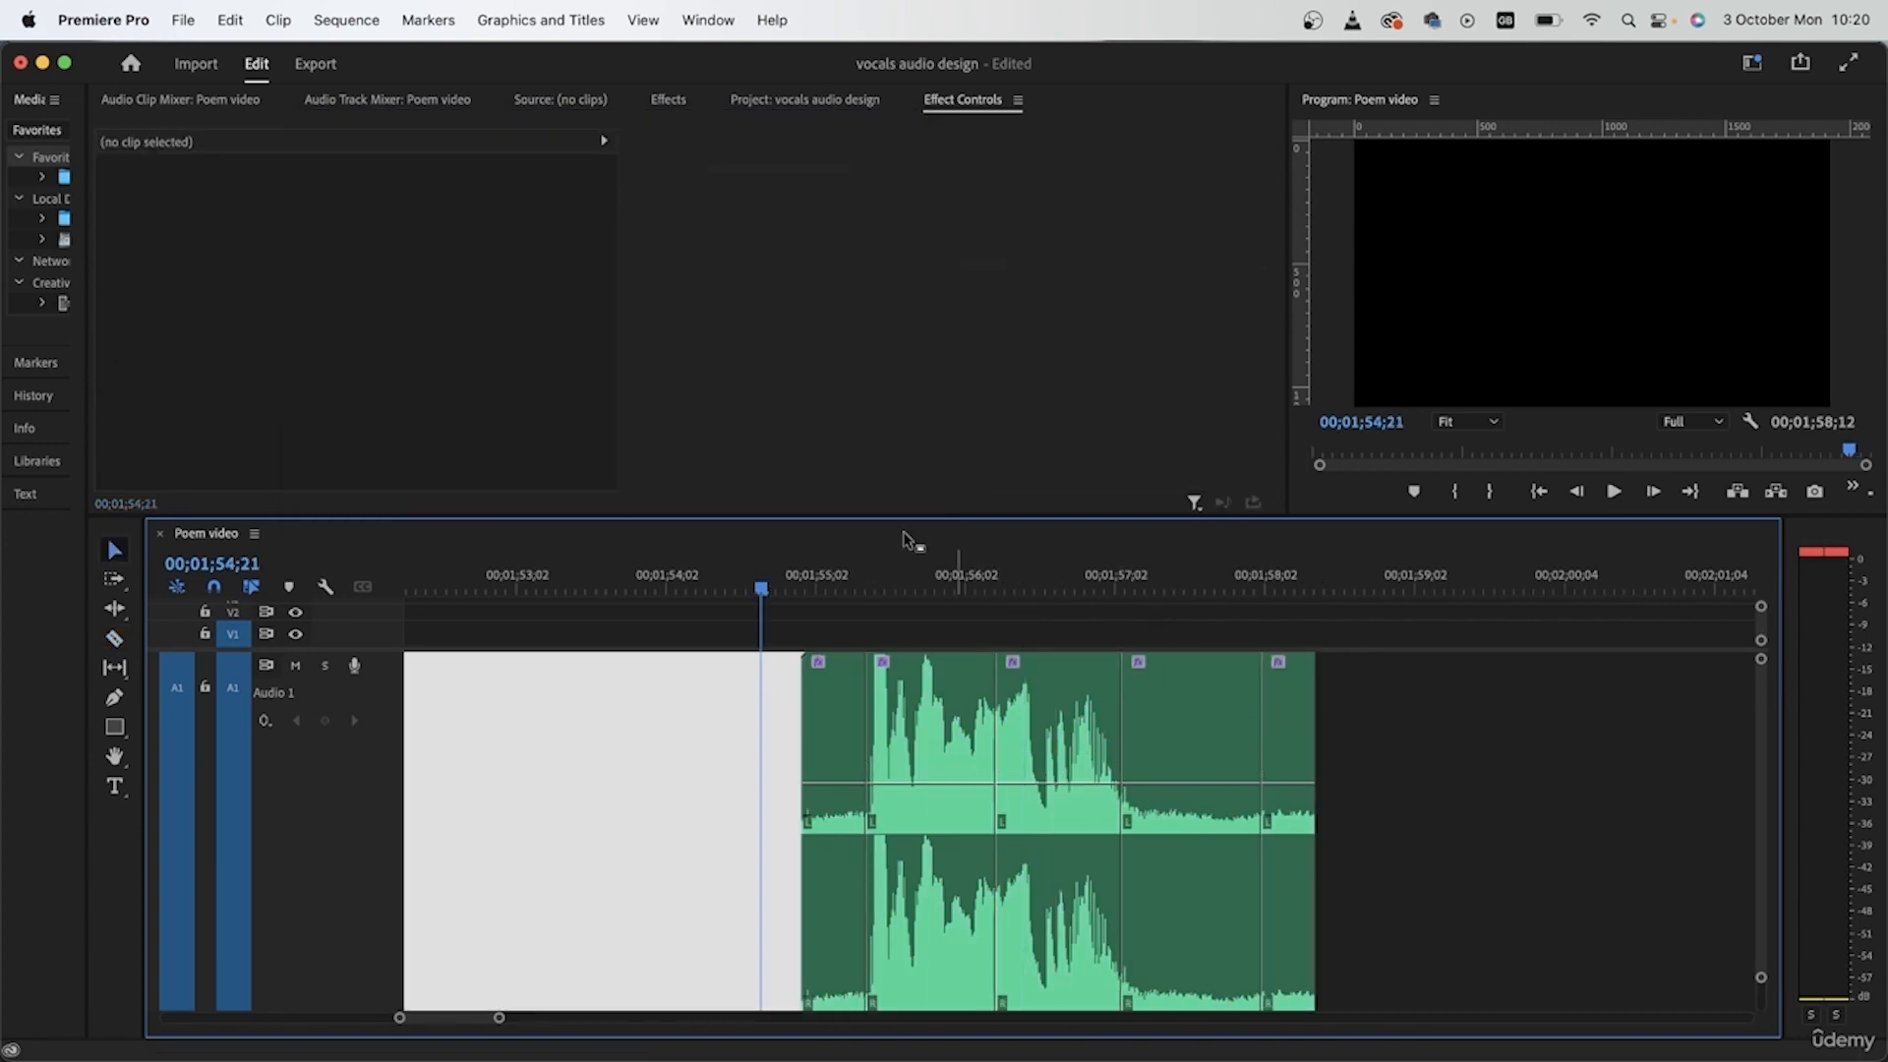
- Select each of the five split clips in turn to inspect its DeNoise effect
{"action": "left_click", "coordinate": [852, 767]}
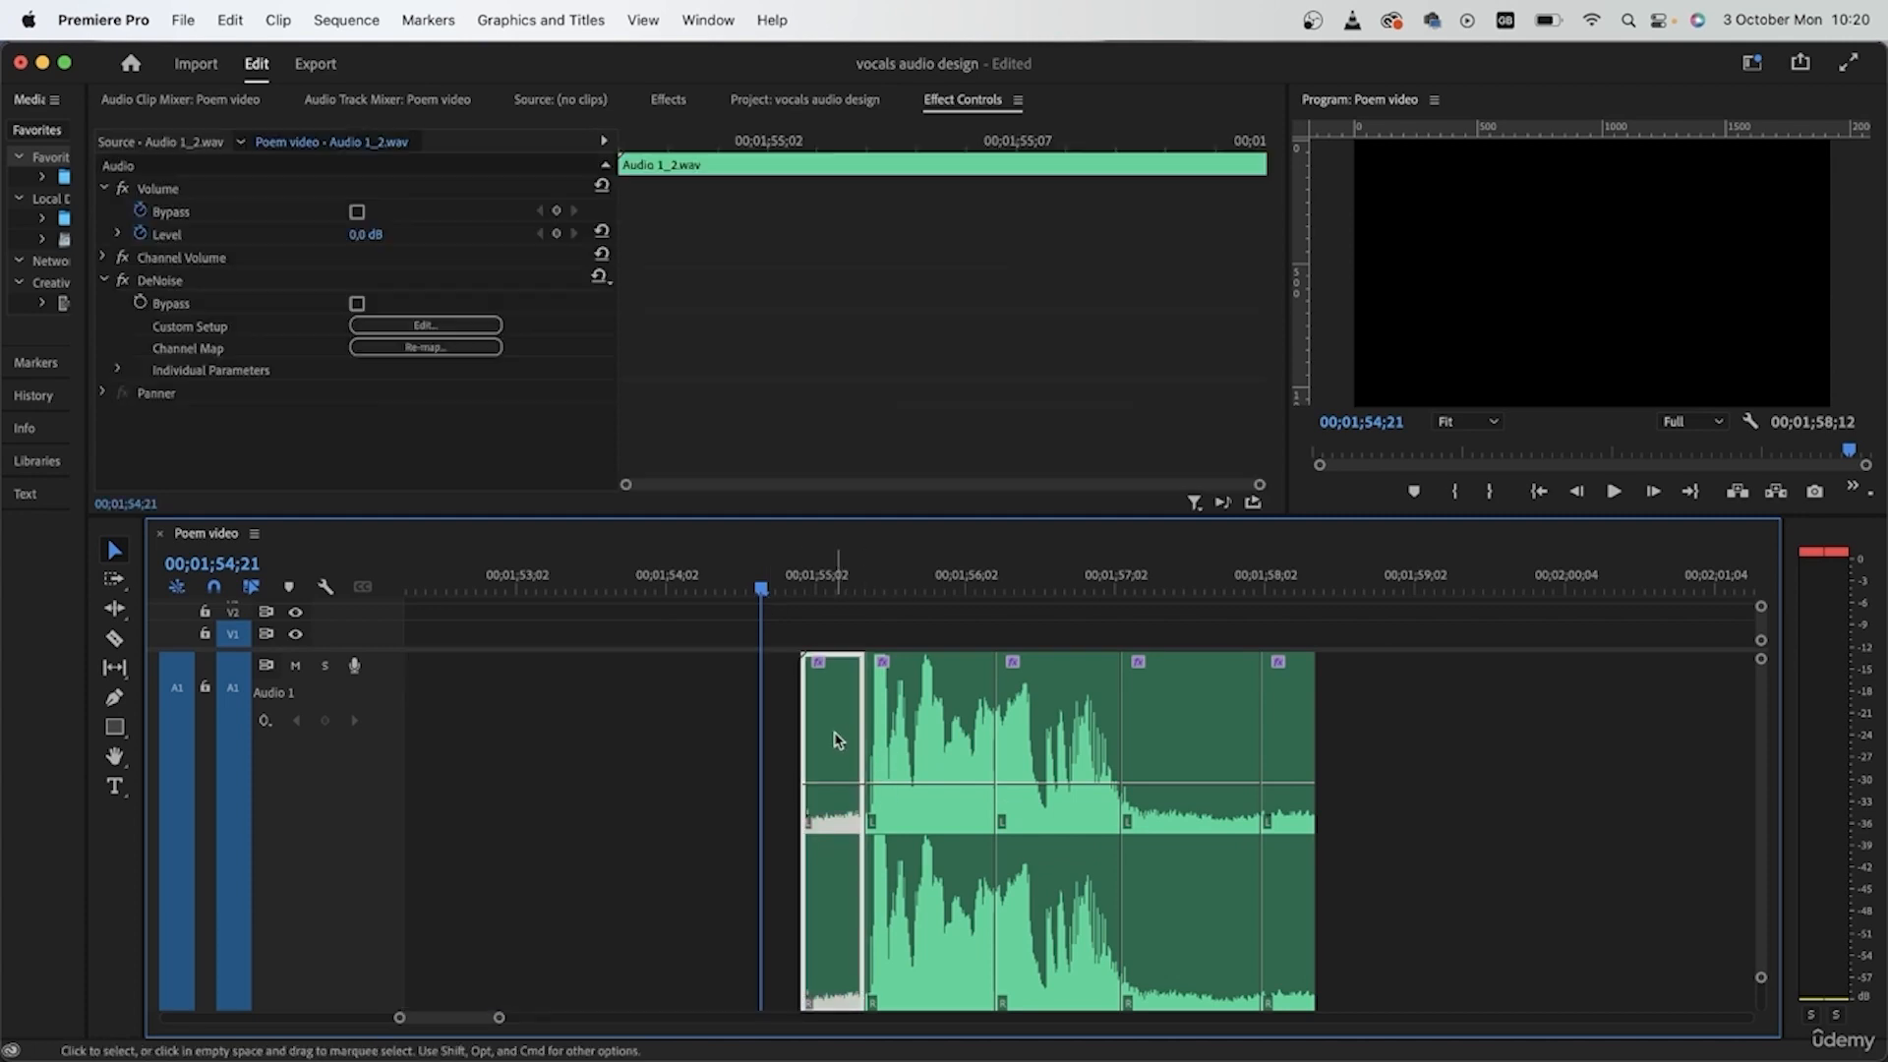
{"action": "left_click", "coordinate": [892, 742]}
{"action": "left_click", "coordinate": [1052, 749]}
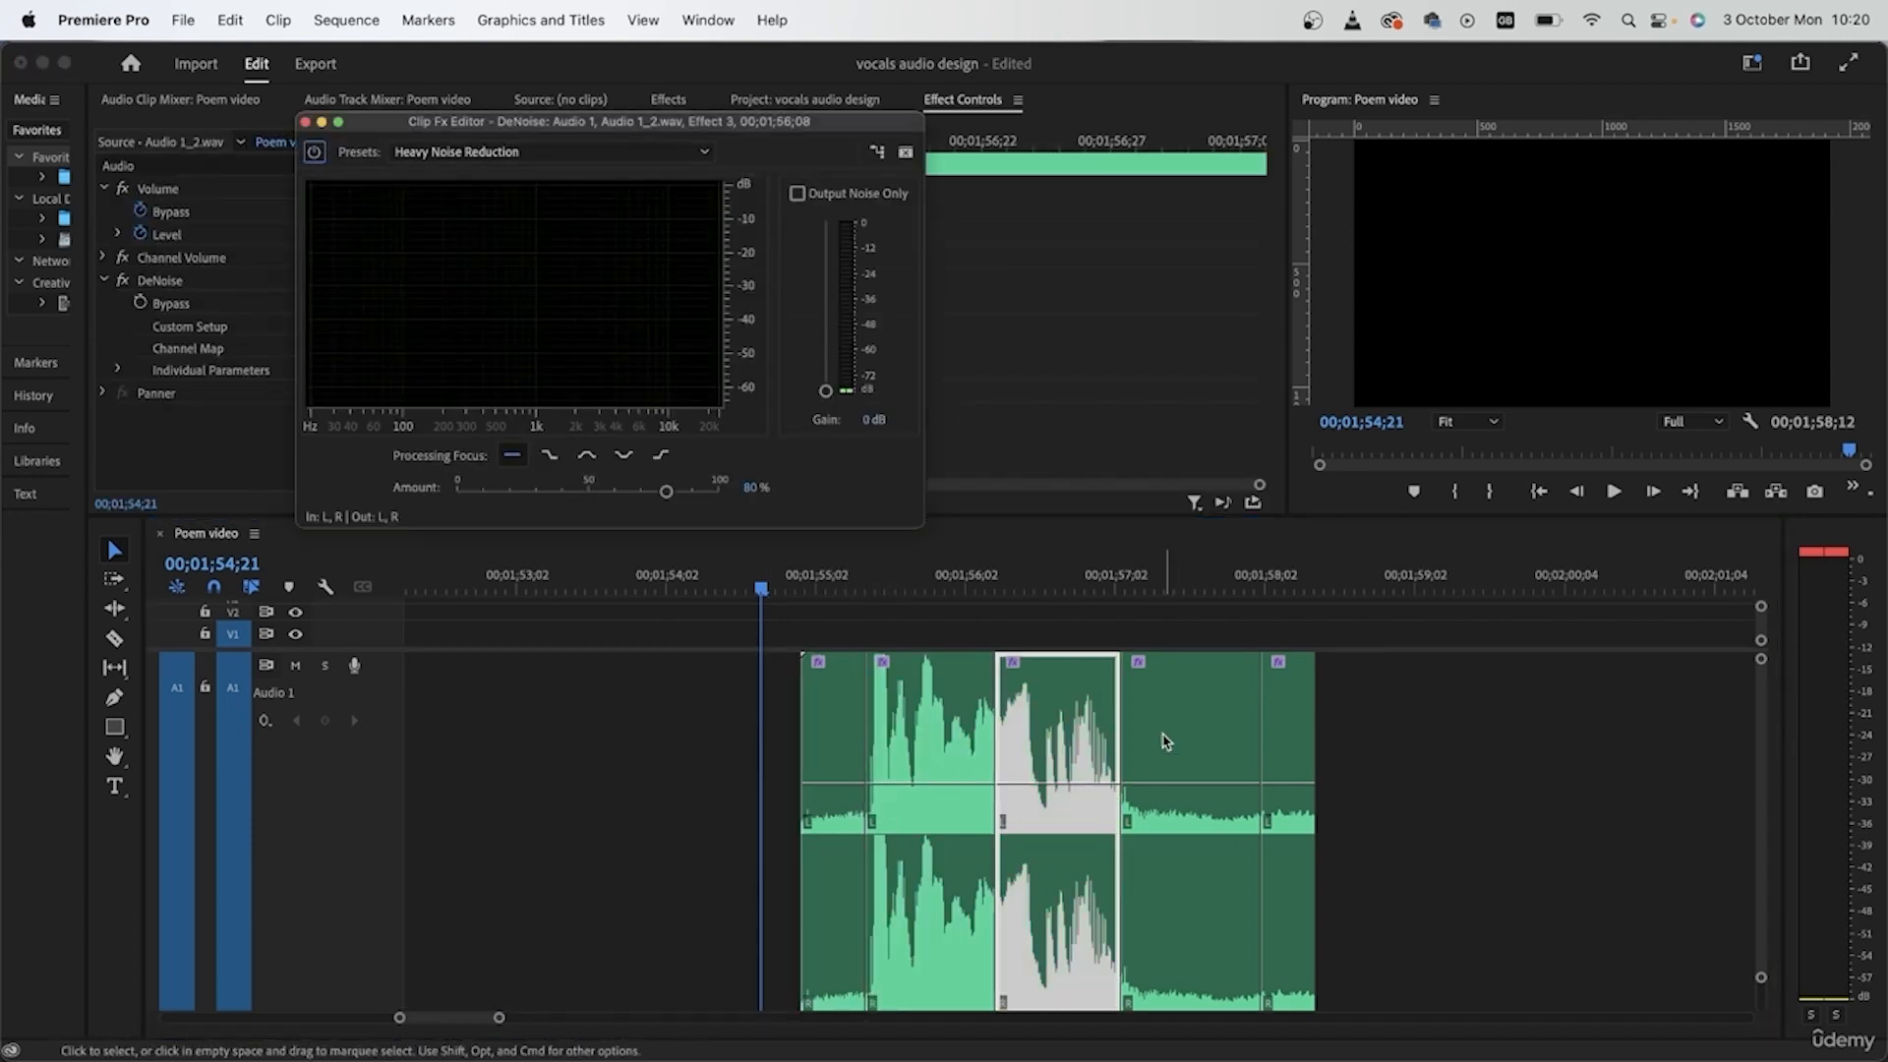
{"action": "left_click", "coordinate": [1166, 742]}
{"action": "left_click", "coordinate": [1304, 757]}
- Scrub the playhead across the split clips to 00;01;57;07 and clear the clip selection
{"action": "left_click_drag", "start_coordinate": [717, 586], "coordinate": [790, 583]}
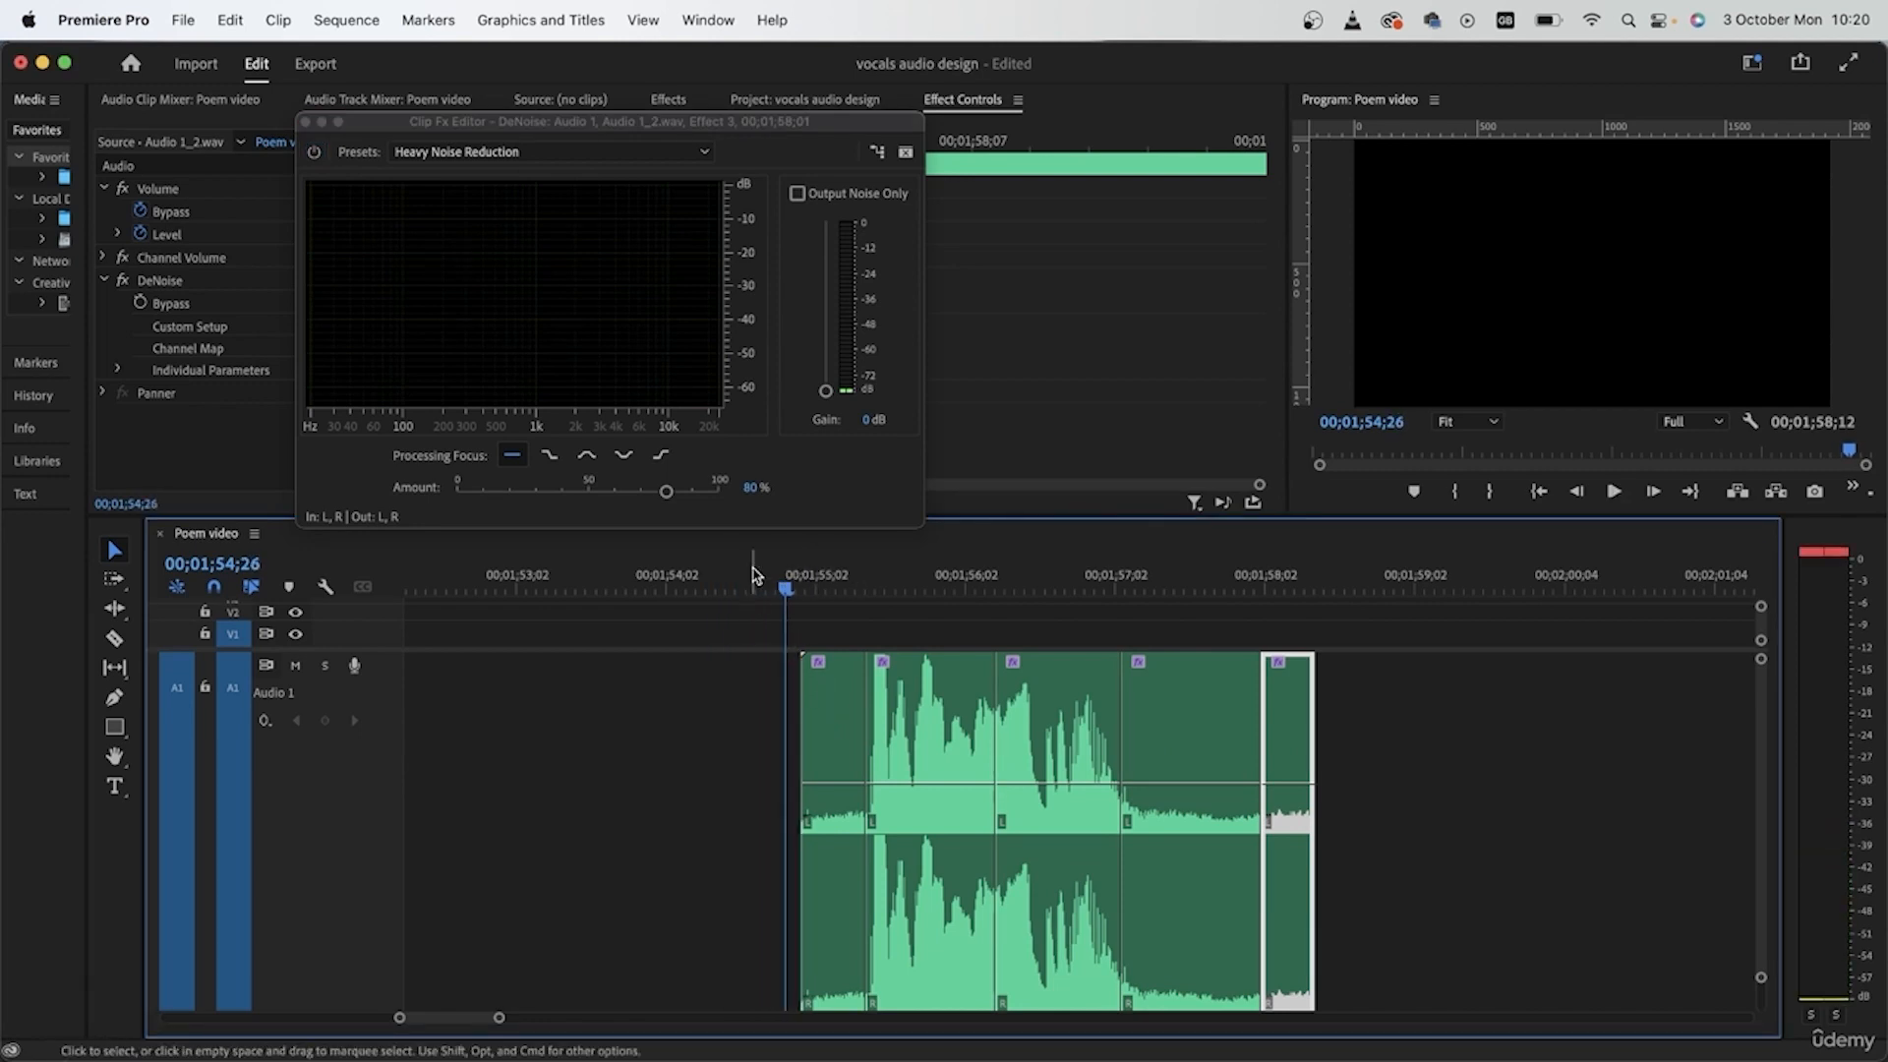
{"action": "left_click_drag", "start_coordinate": [787, 590], "coordinate": [1138, 590]}
{"action": "left_click", "coordinate": [906, 770]}
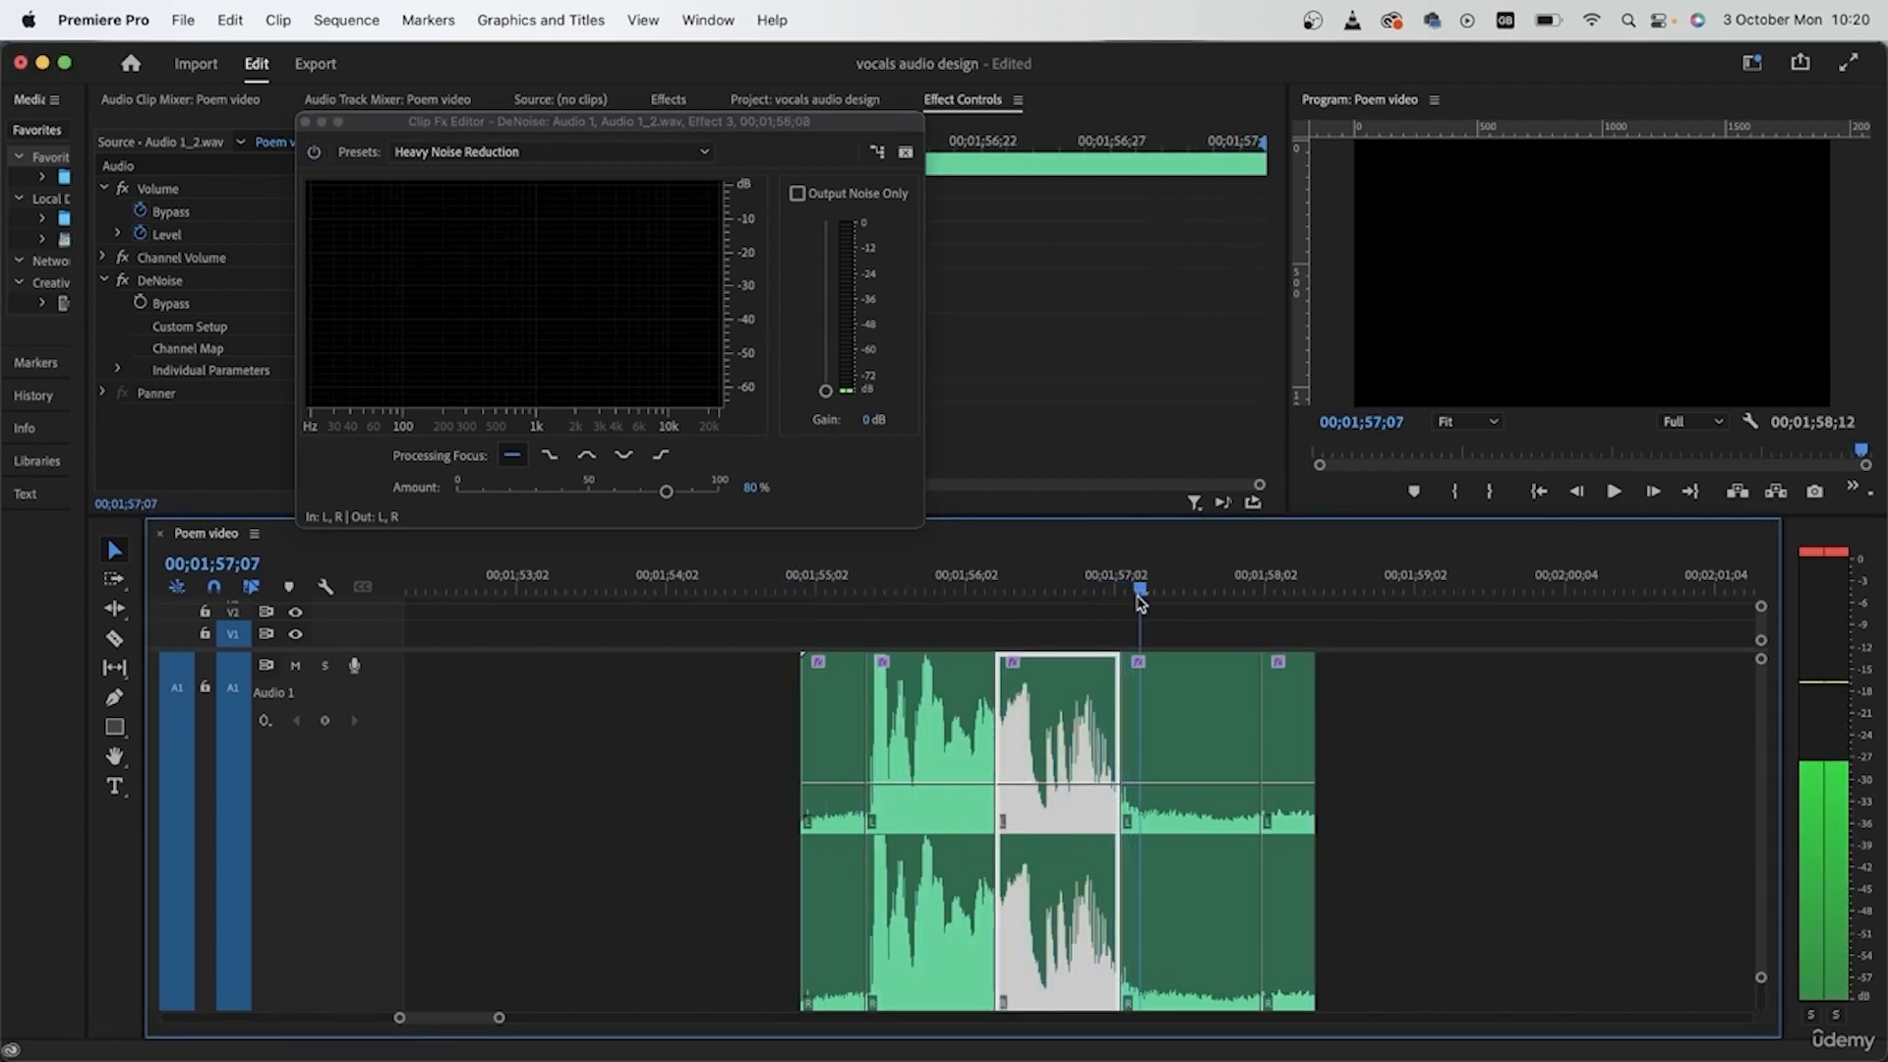
{"action": "left_click", "coordinate": [1501, 800]}
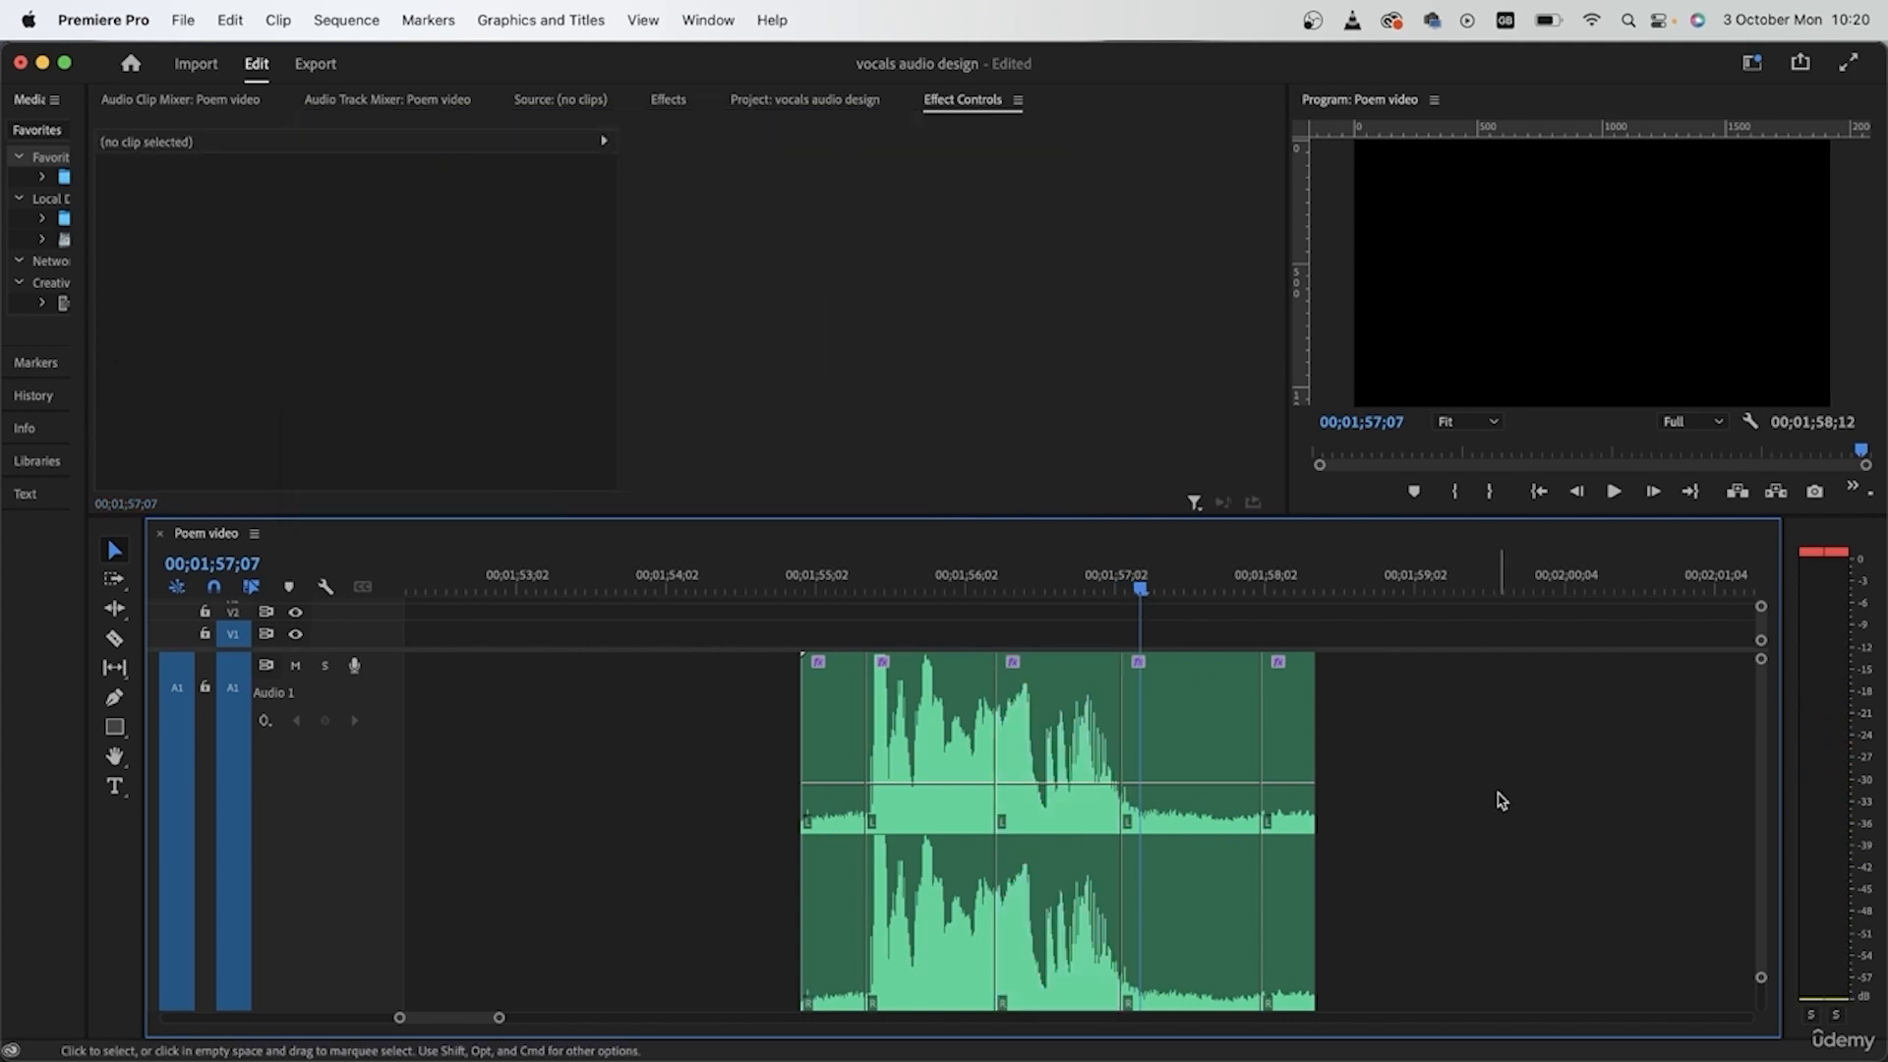
{"action": "left_click", "coordinate": [1161, 749]}
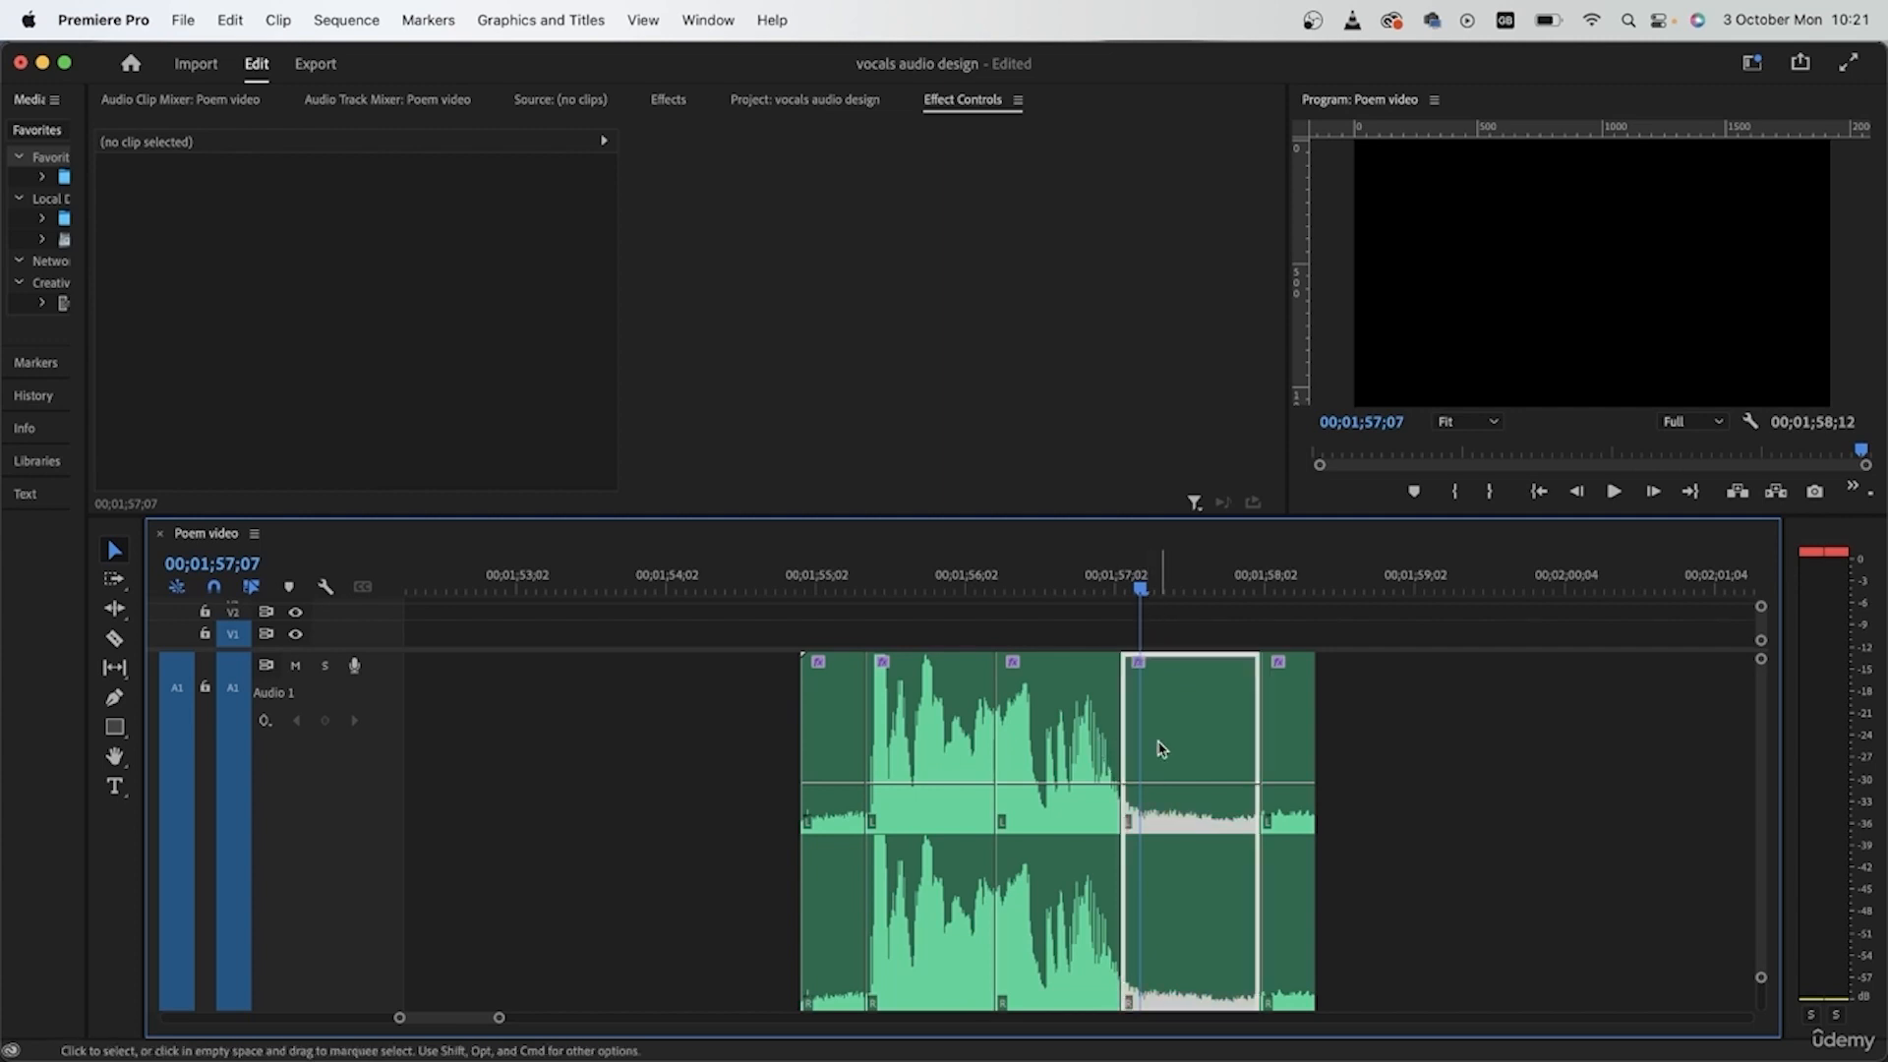
{"action": "left_click", "coordinate": [1412, 801]}
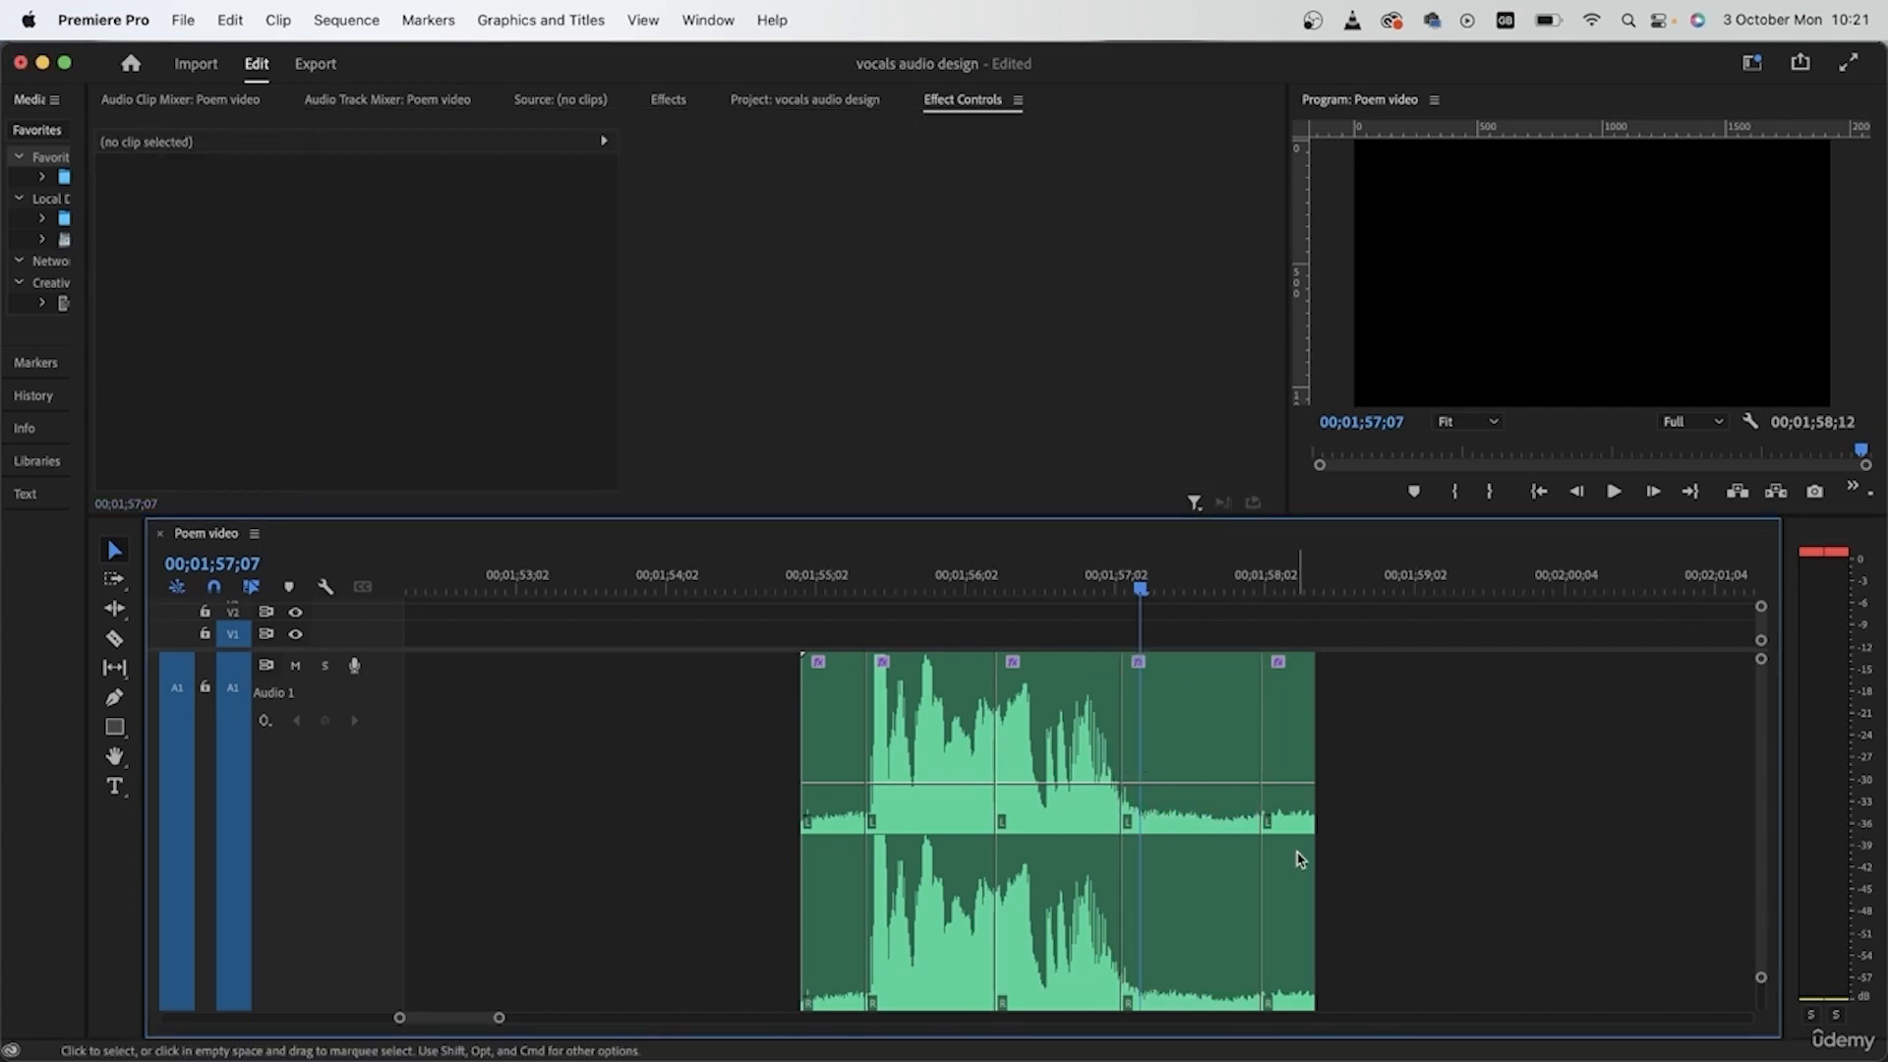
- Undo the four cuts in the vocal recording
{"action": "key", "text": "super+z"}
{"action": "key", "text": "super+z"}
{"action": "key", "text": "super+z"}
{"action": "key", "text": "super+z"}
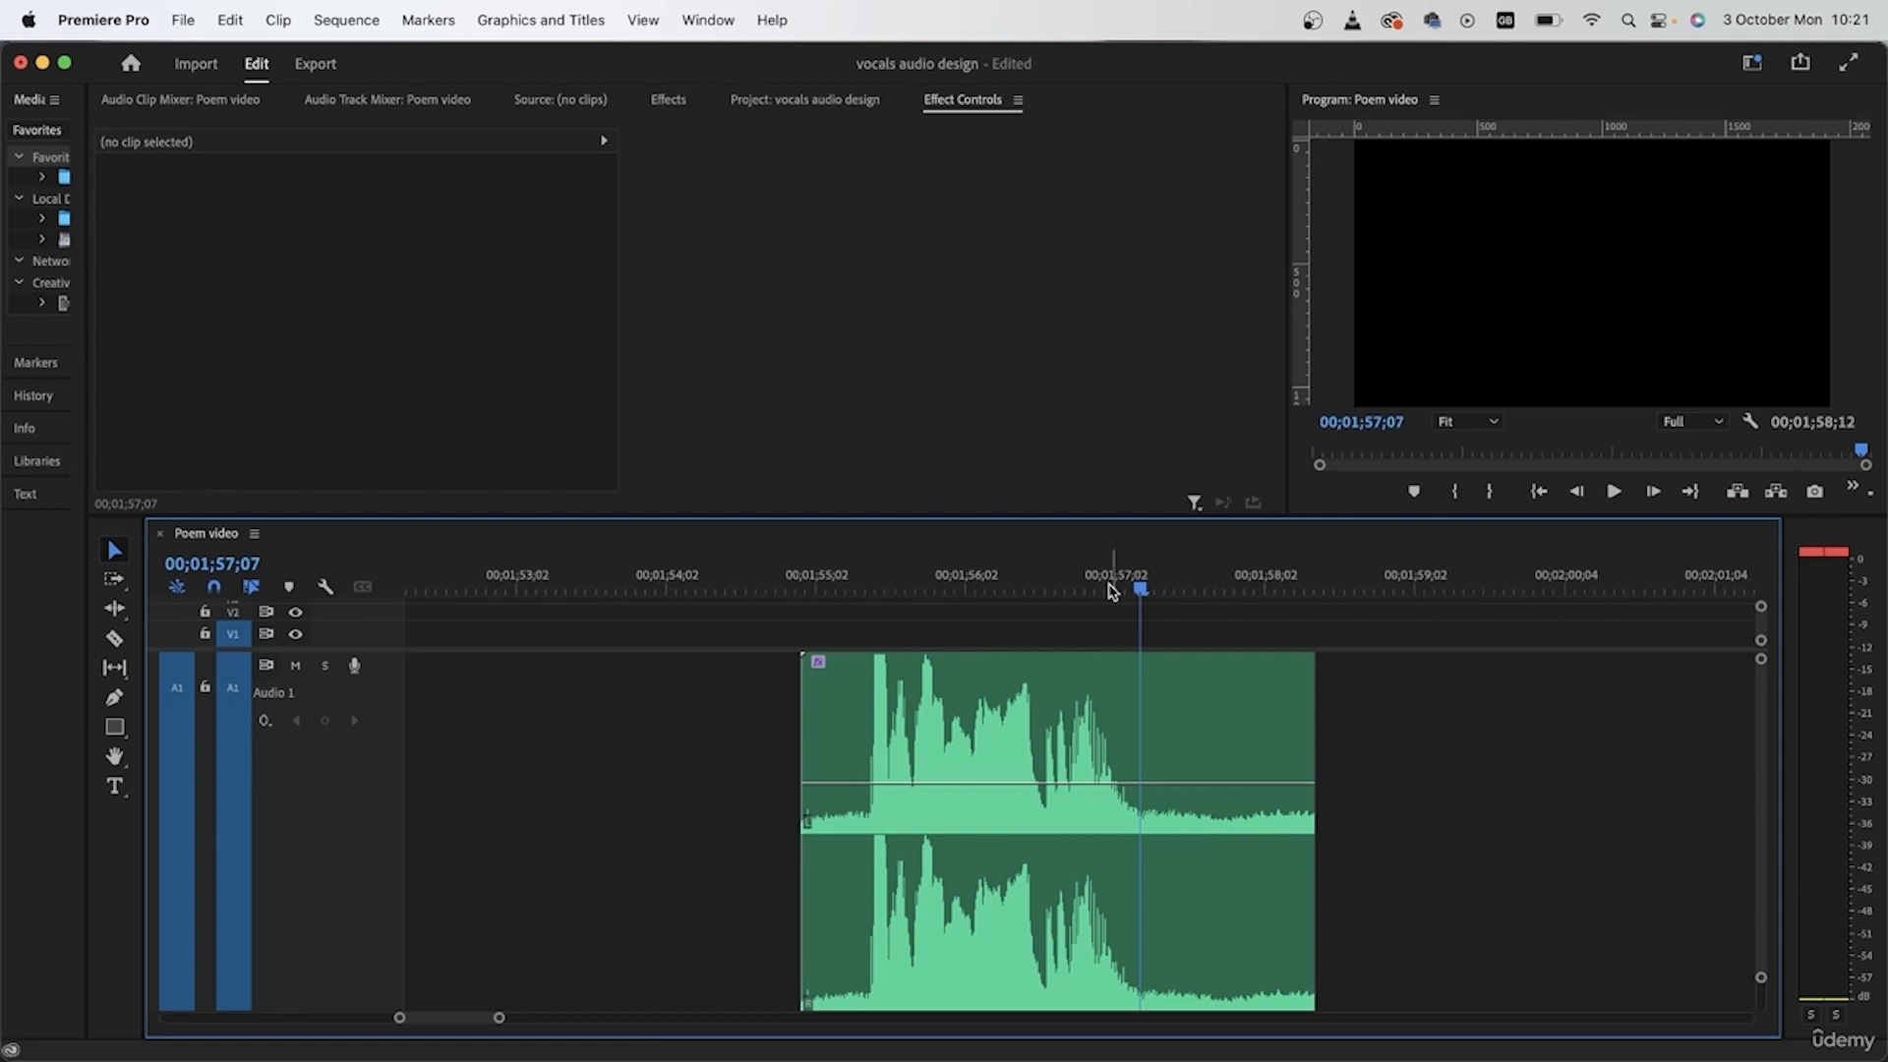
- Cut the whole vocal recording on A1 at four new points to divide it into five clips
{"action": "left_click", "coordinate": [824, 683]}
{"action": "left_click_drag", "start_coordinate": [741, 637], "coordinate": [1404, 981]}
{"action": "left_click", "coordinate": [1397, 968]}
{"action": "left_click", "coordinate": [912, 752]}
{"action": "left_click", "coordinate": [1040, 767]}
{"action": "left_click", "coordinate": [1111, 777]}
{"action": "left_click", "coordinate": [1196, 792]}
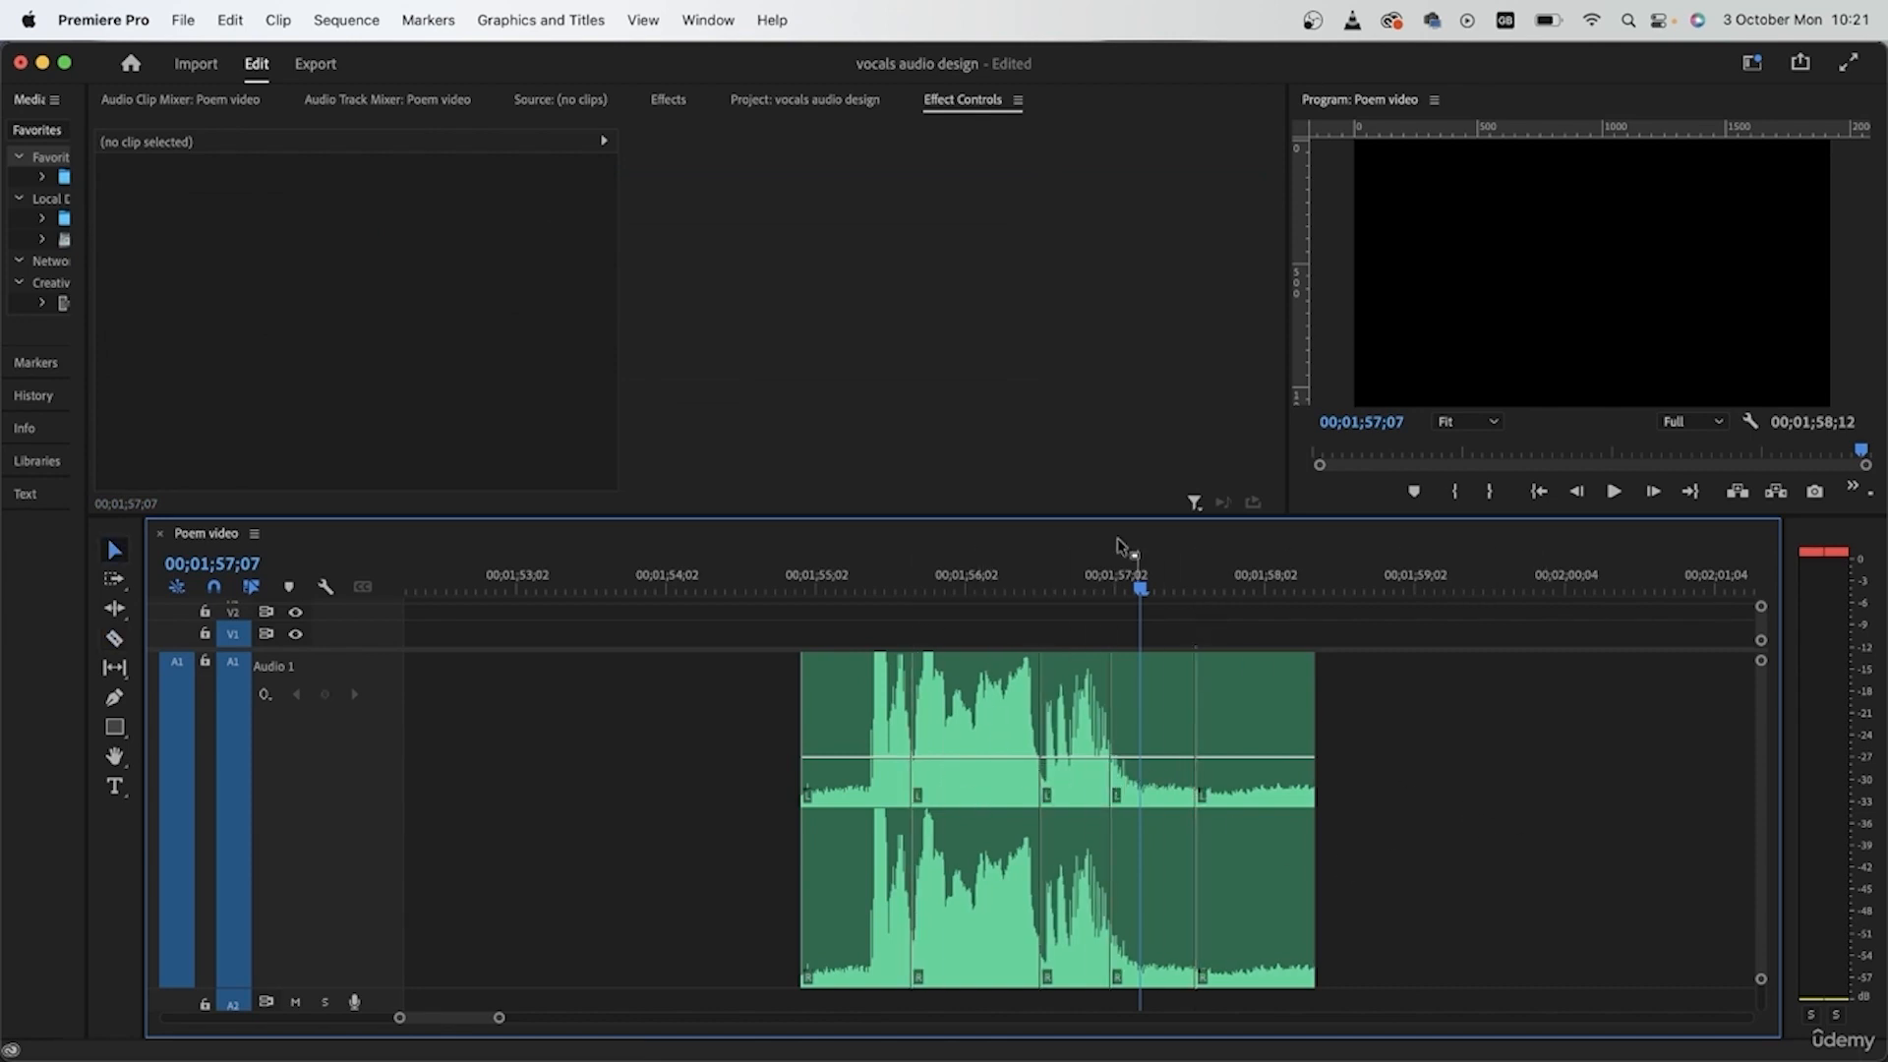
- Show the Audio Track Mixer for the Poem video sequence
{"action": "left_click", "coordinate": [386, 101]}
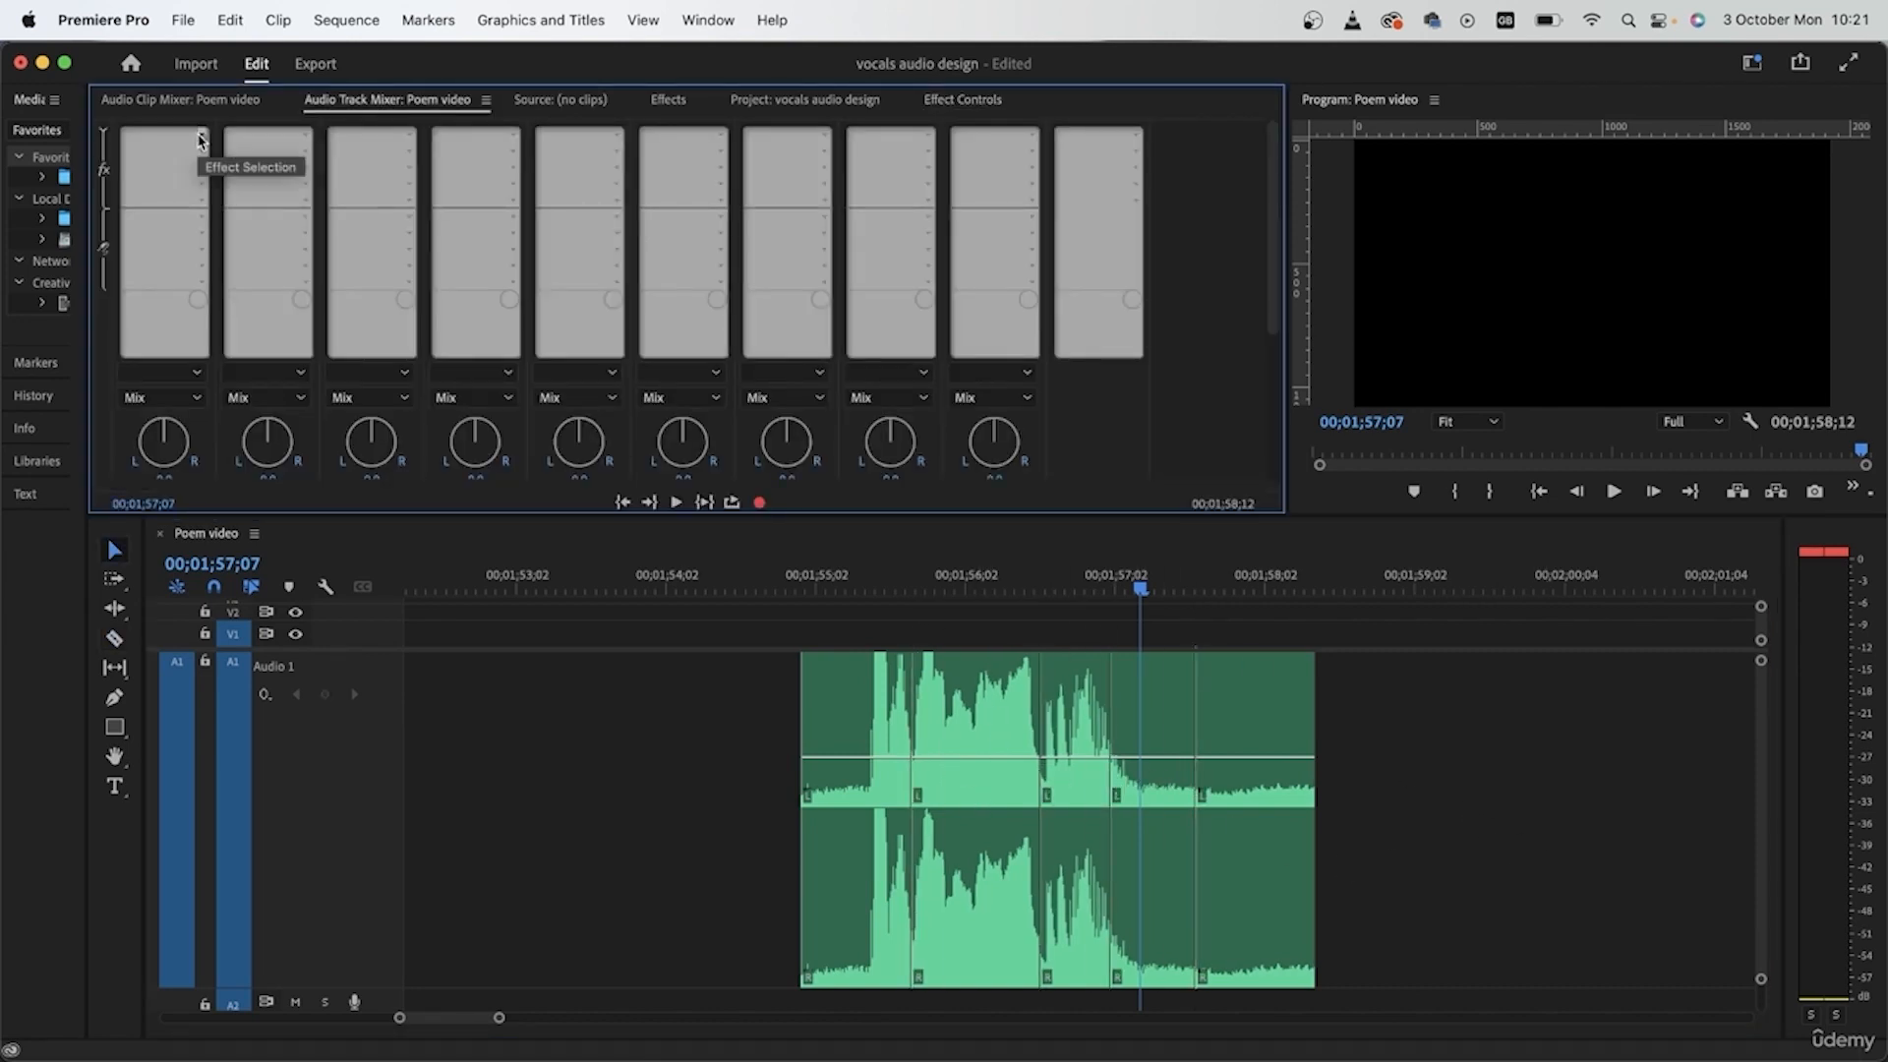
{"action": "left_click", "coordinate": [1564, 802]}
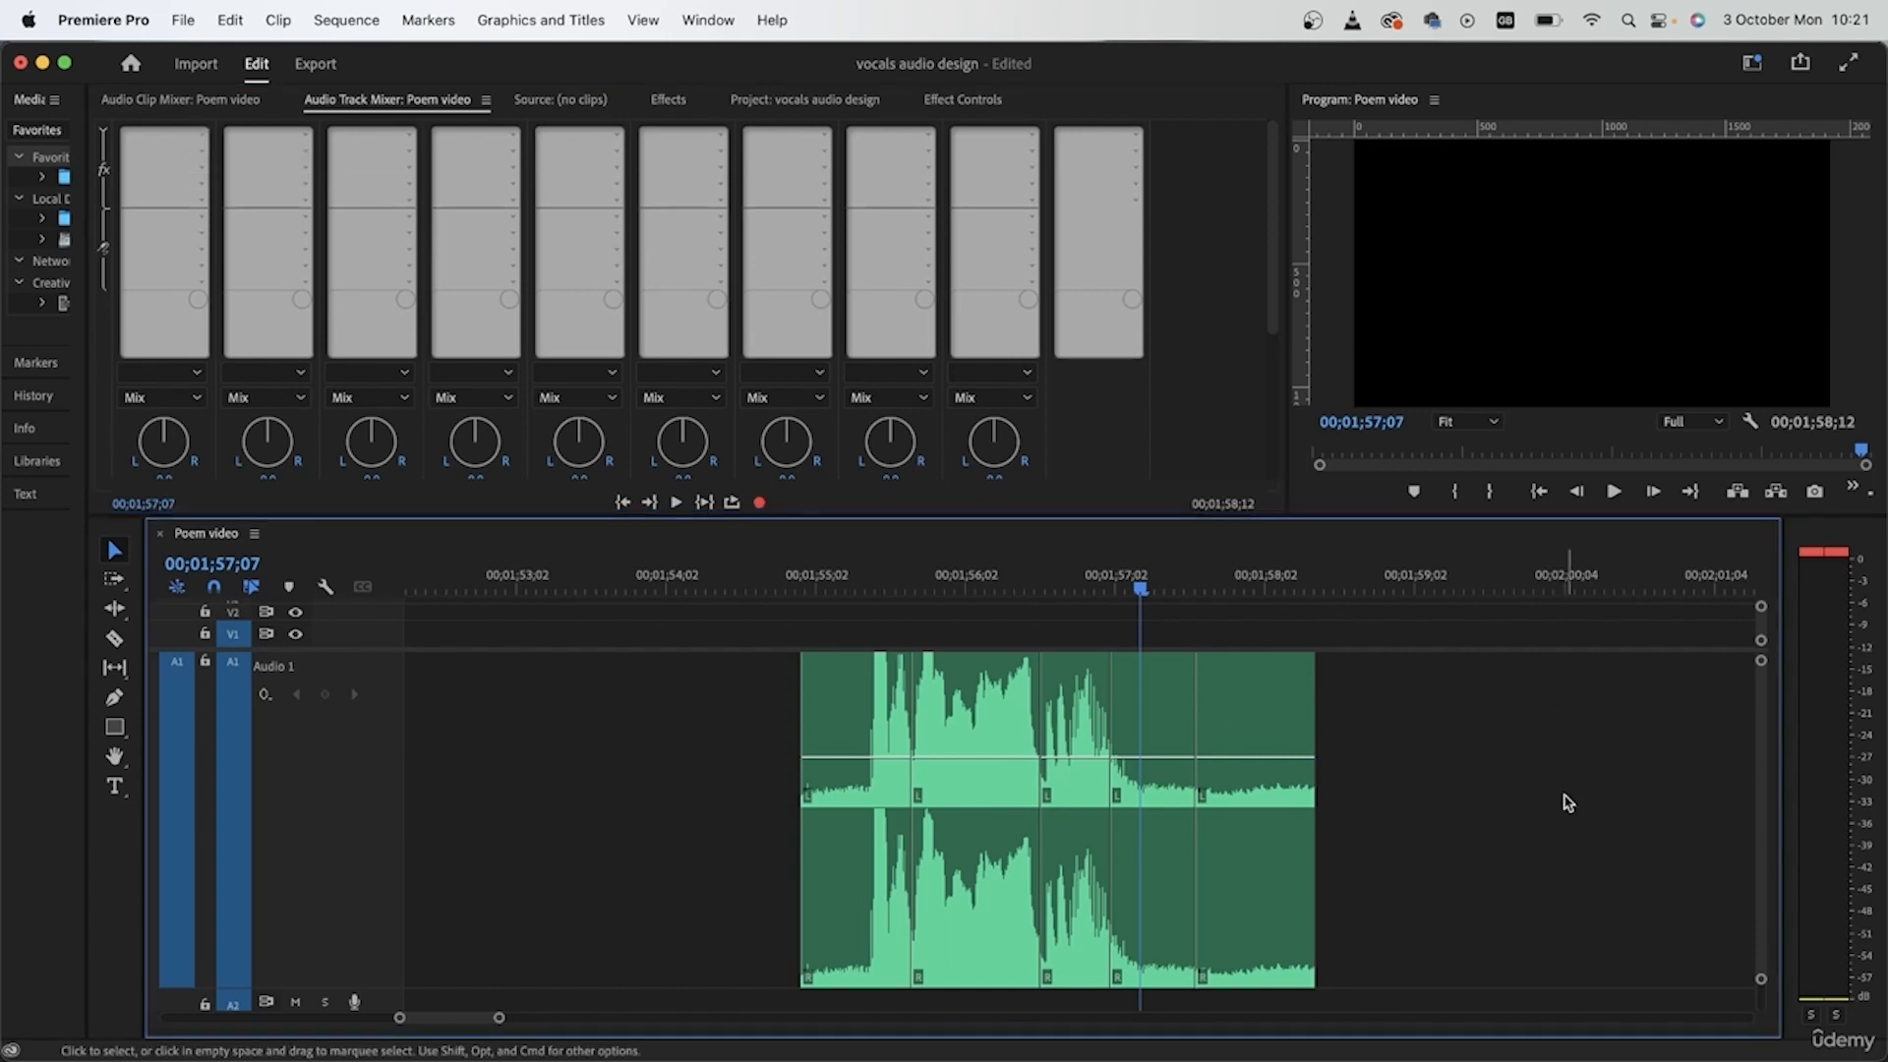
- Undo the latest cuts in the vocal recording on A1, back to one uncut clip
{"action": "key", "text": "super+z"}
{"action": "key", "text": "super+z"}
{"action": "key", "text": "super+z"}
{"action": "key", "text": "super+z"}
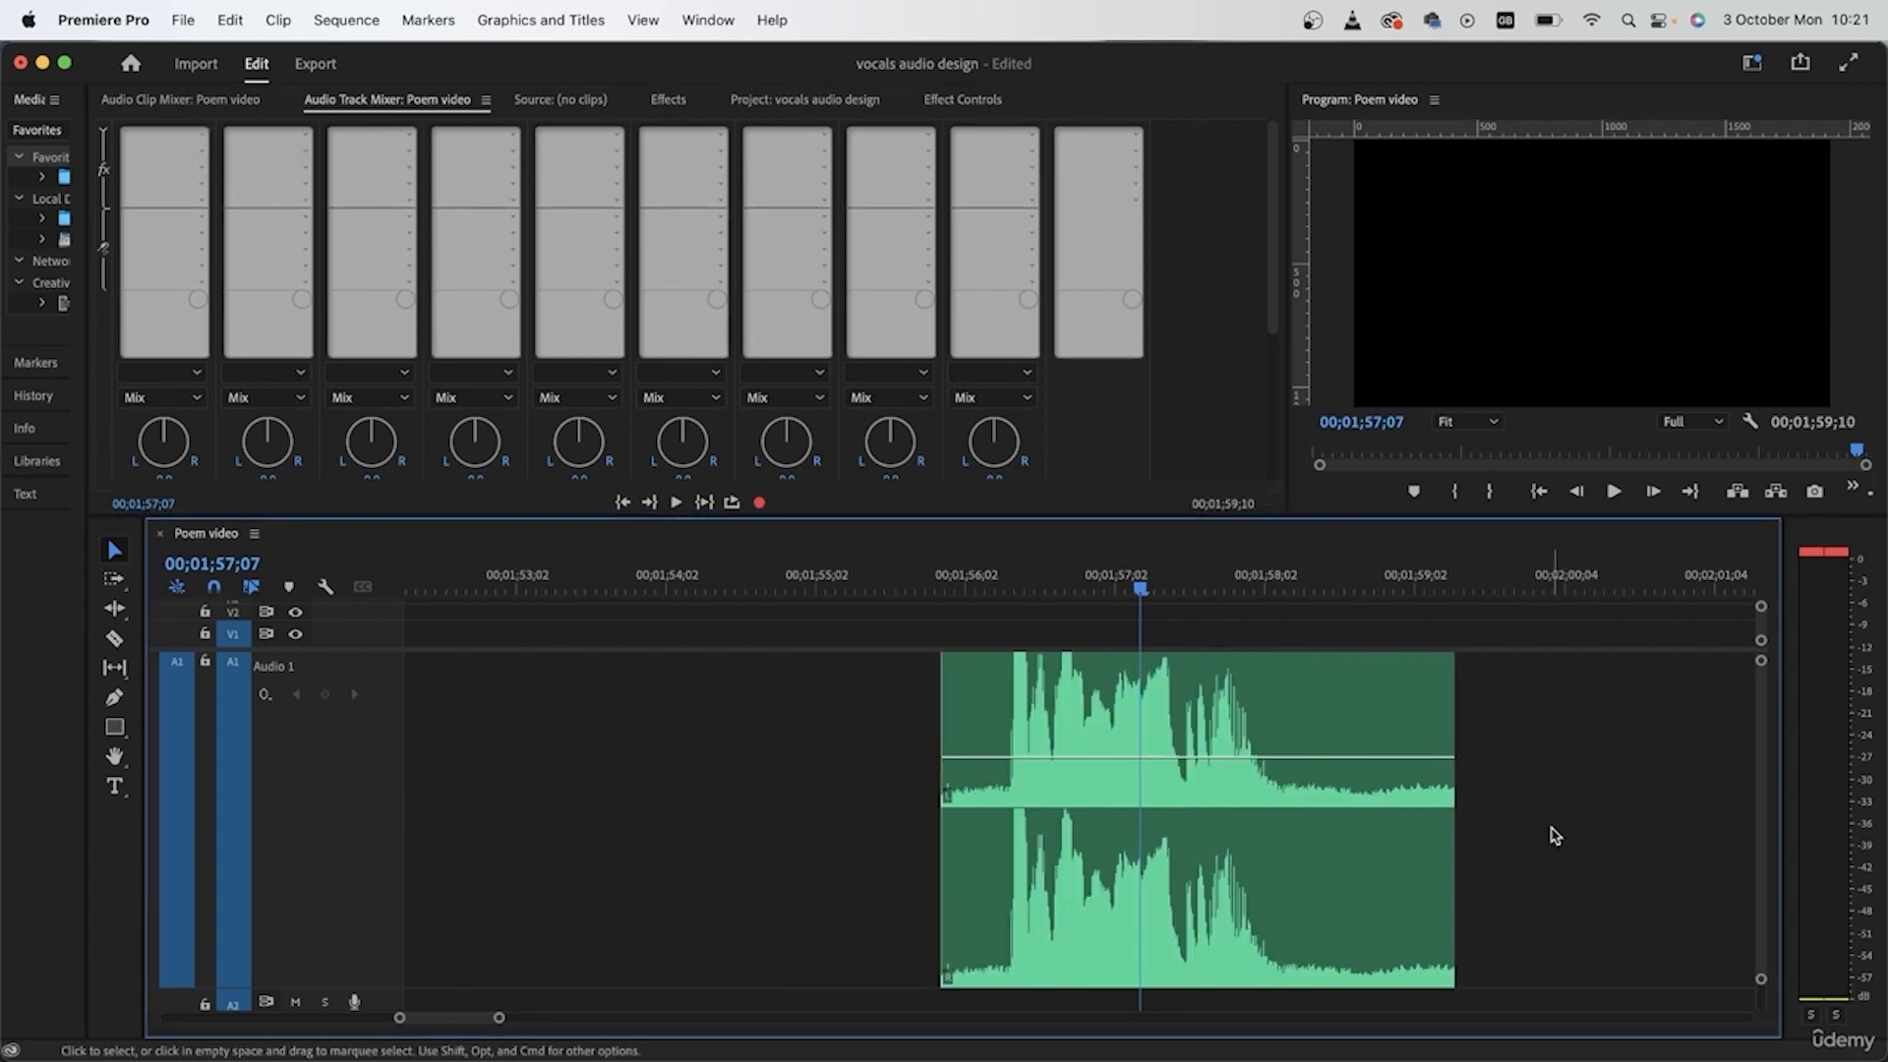
- Delete the uncut vocal recording after the end of the poem edit and move the playhead to 00;00;35;29
{"action": "left_click", "coordinate": [1257, 782]}
{"action": "key", "text": "Delete"}
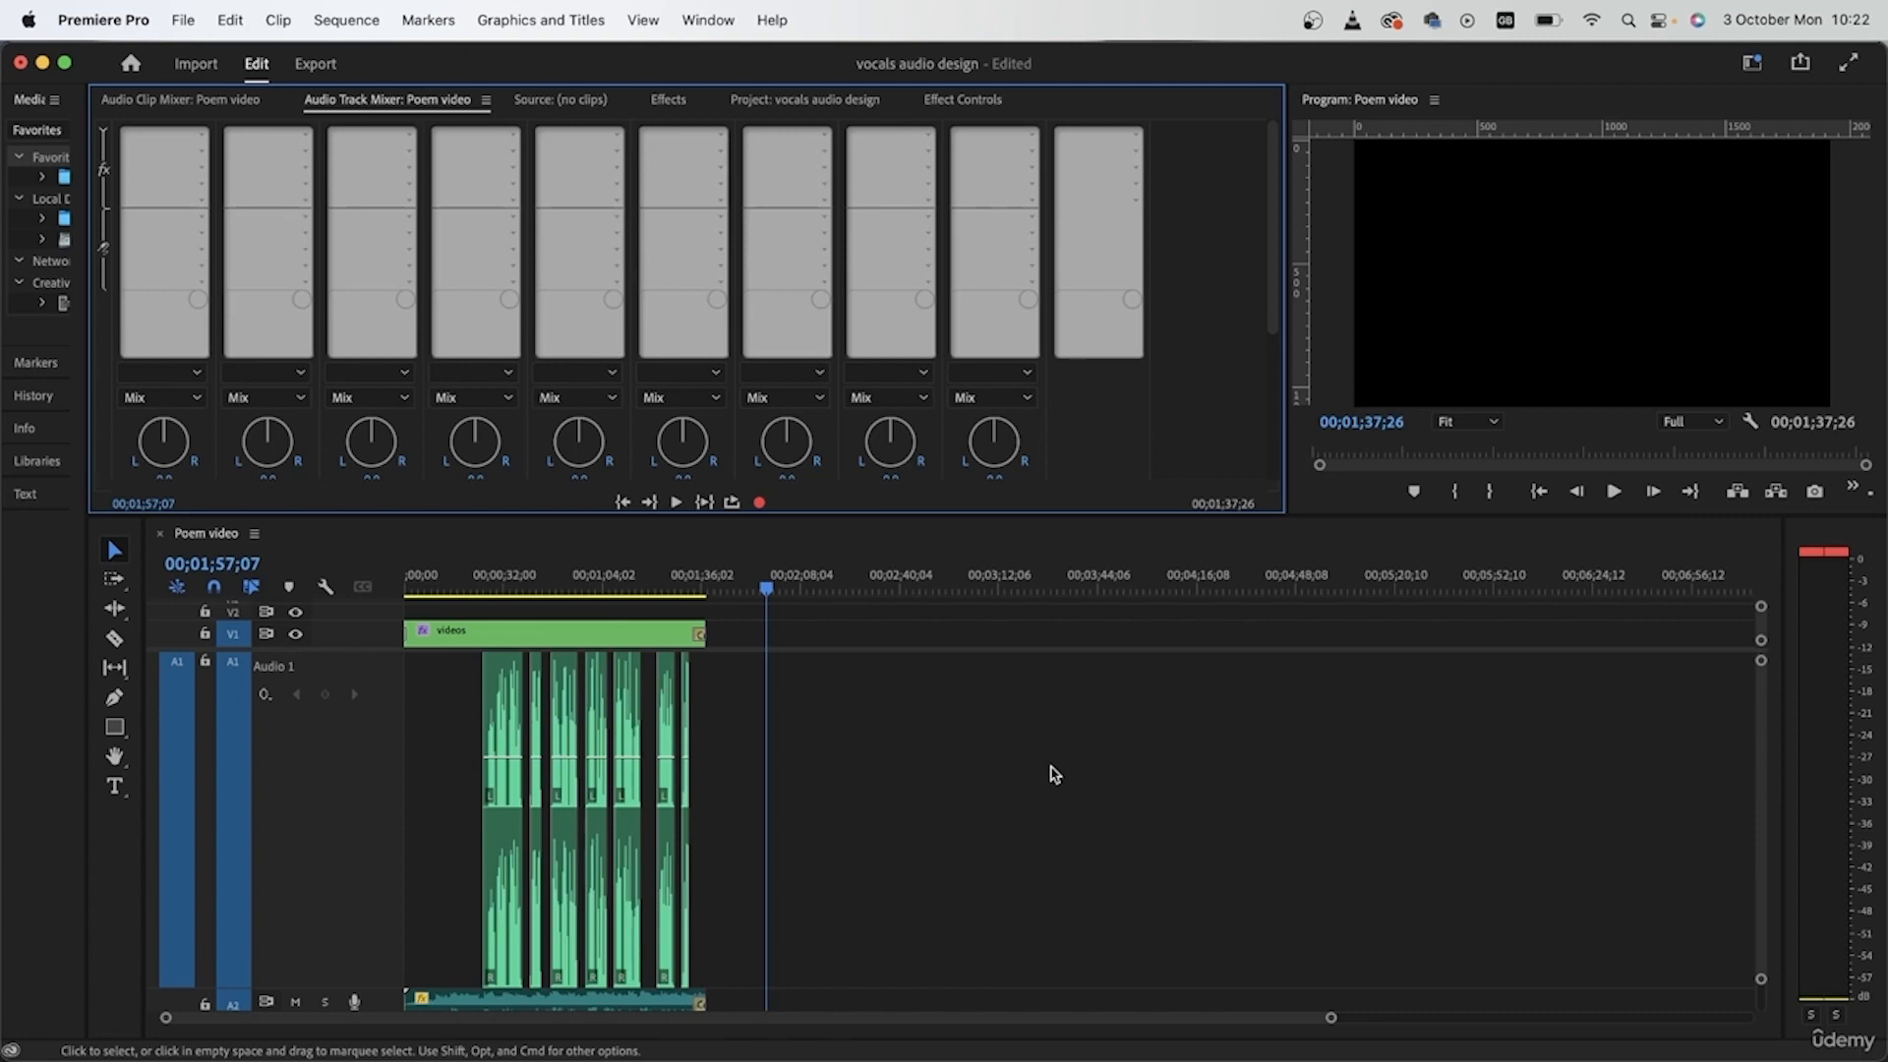
{"action": "left_click", "coordinate": [475, 587]}
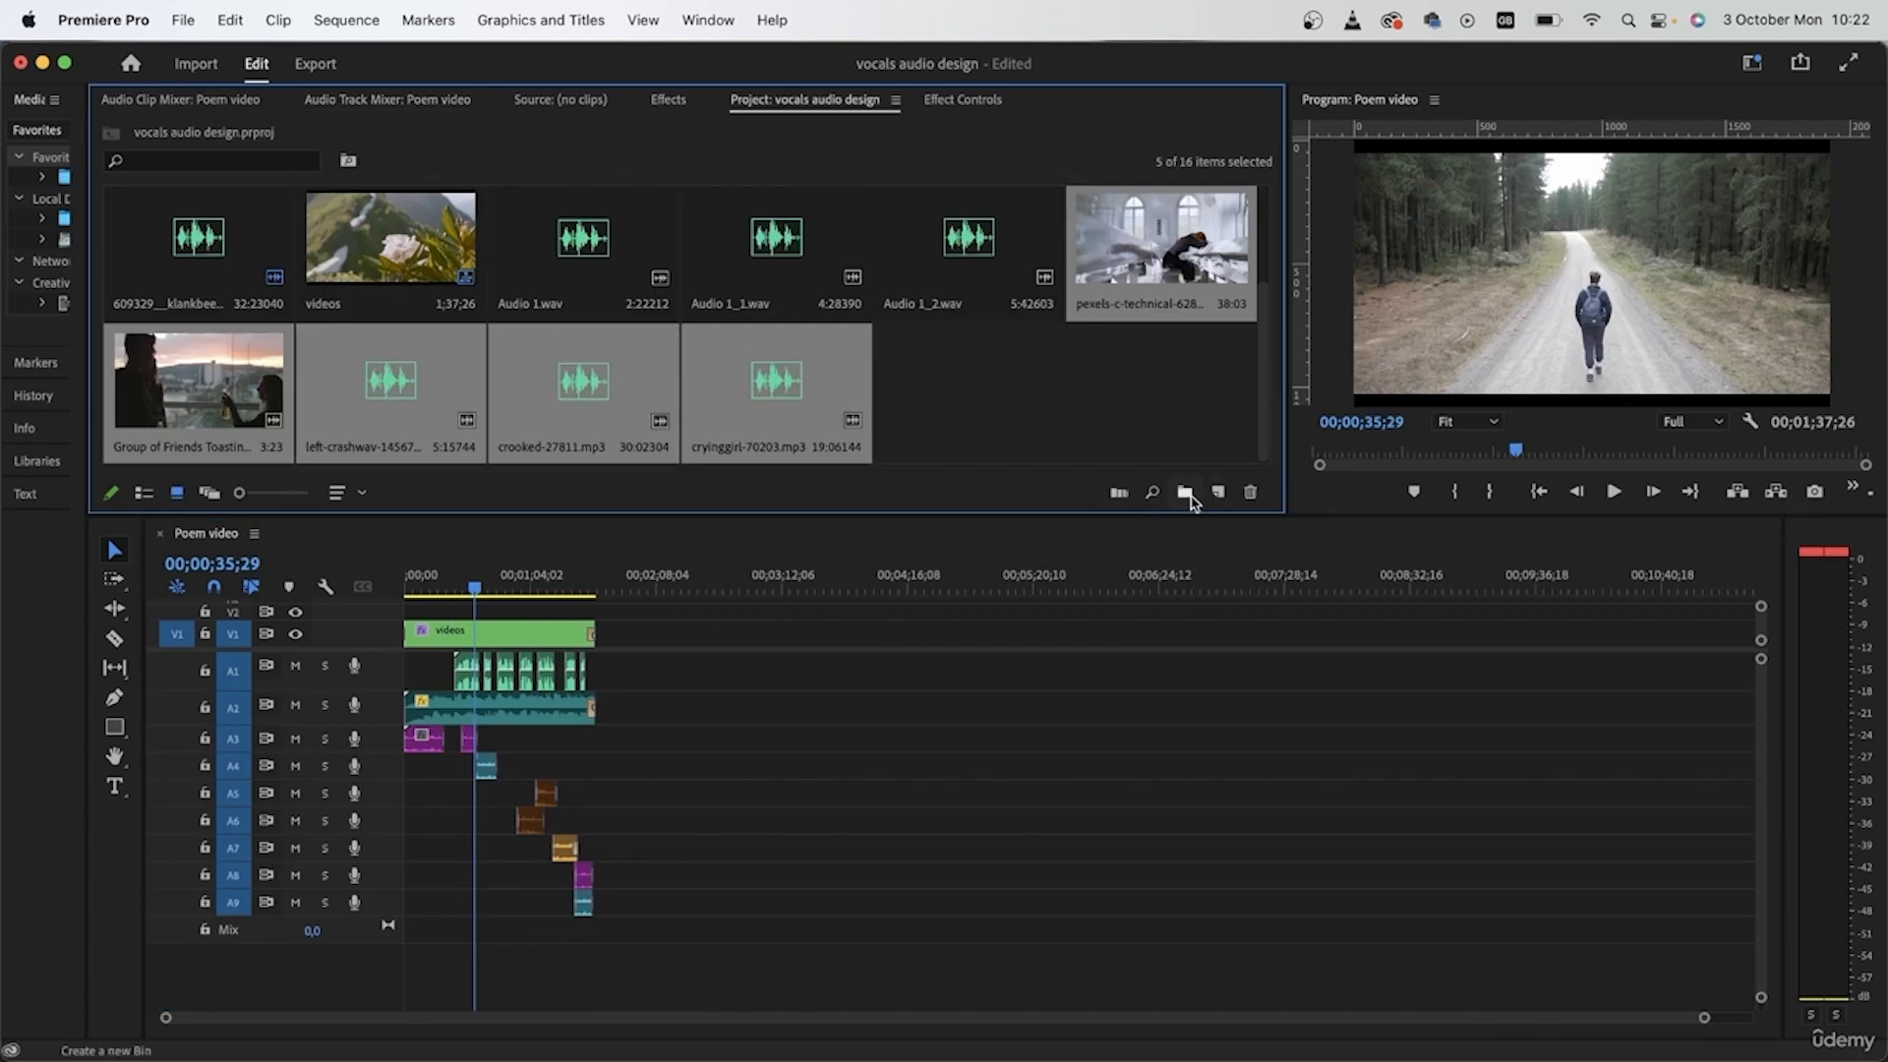
- Create a bin named new stuff and move the files from the pexels video through cryinggirl-70203.mp3 into it
{"action": "left_click", "coordinate": [1186, 494]}
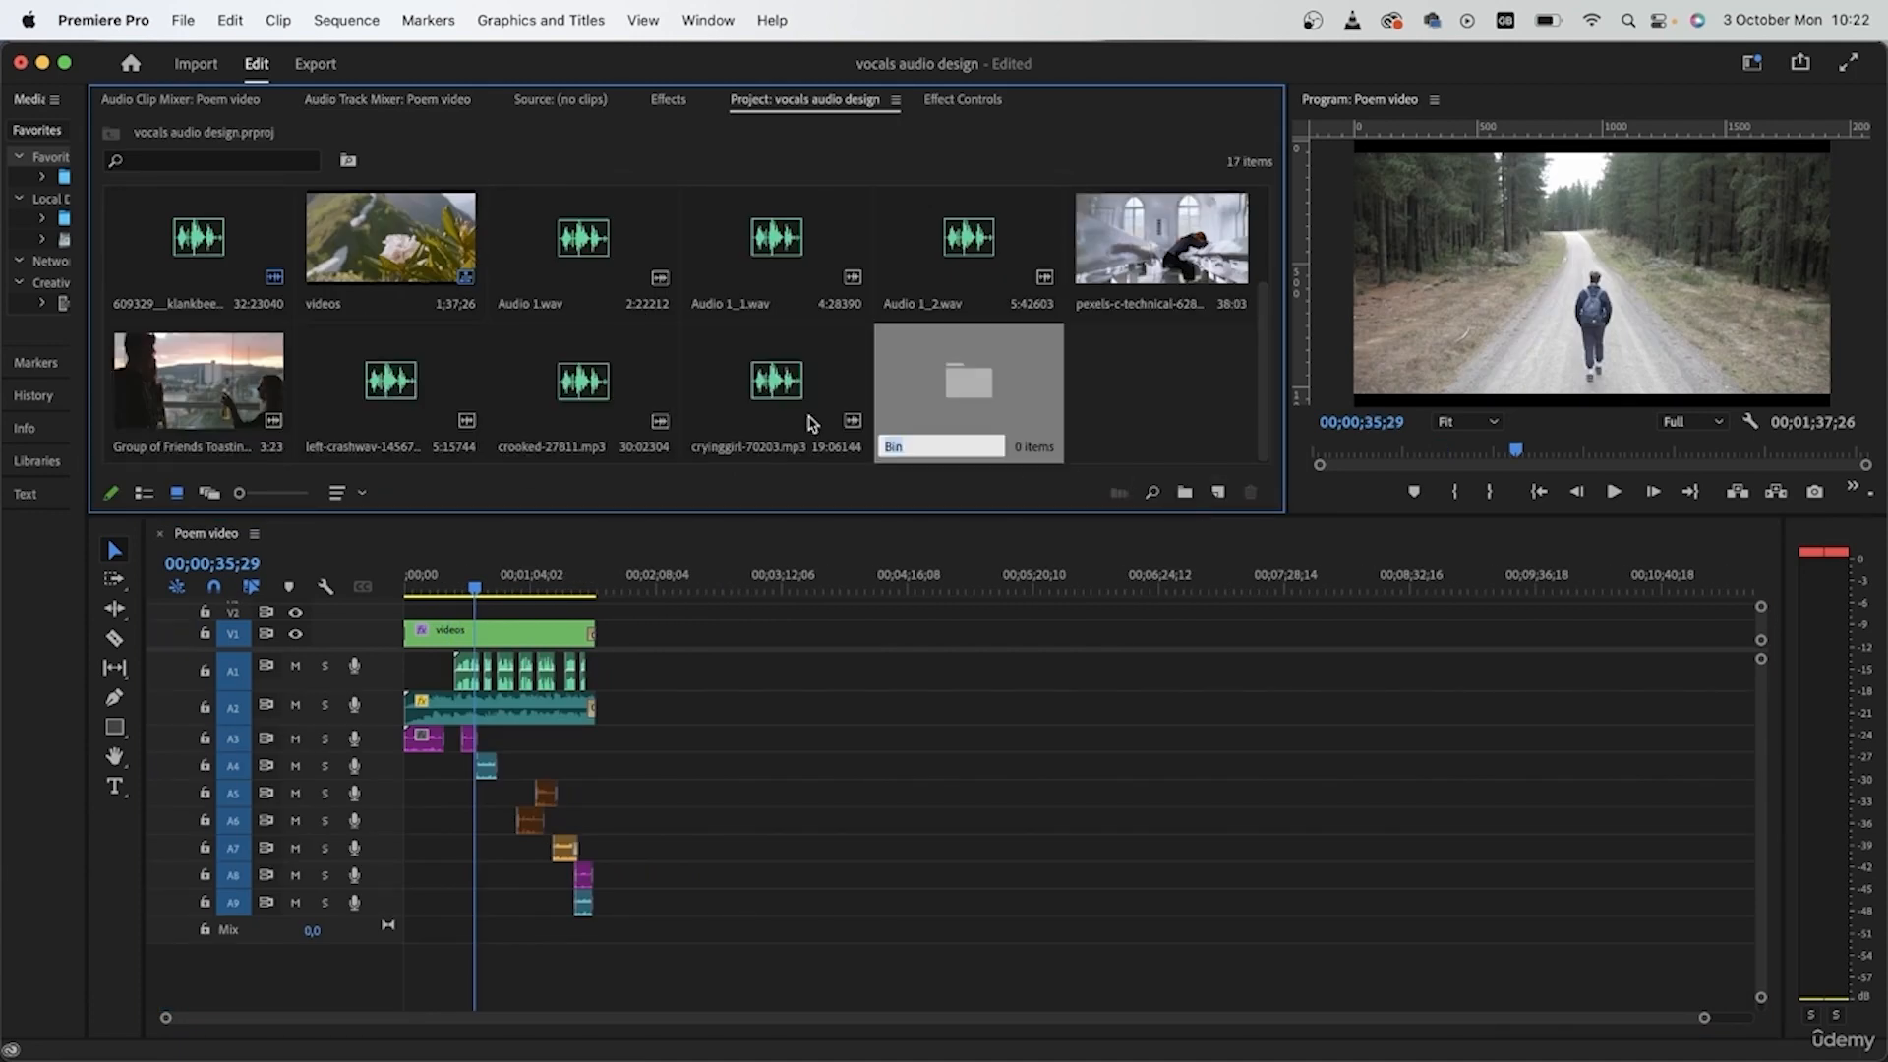
{"action": "type", "text": "ne"}
{"action": "left_click", "coordinate": [1164, 245]}
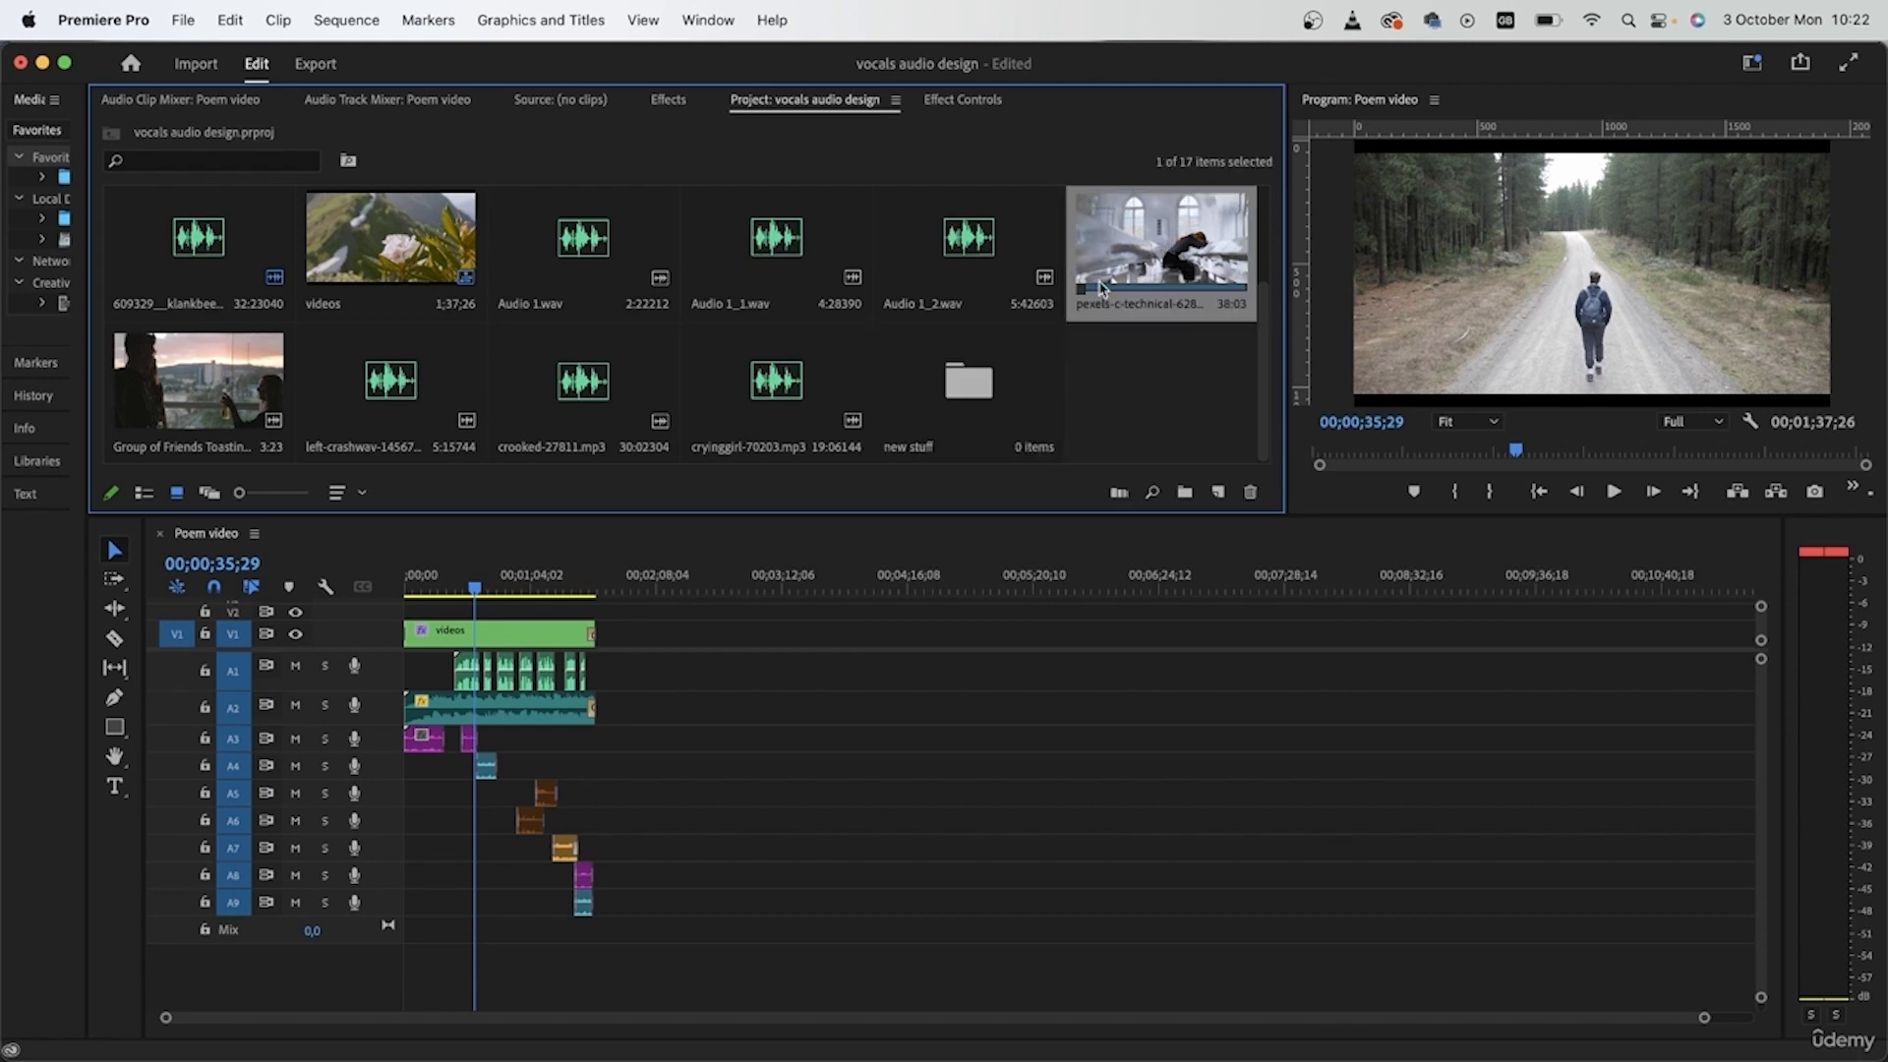
{"action": "left_click", "coordinate": [774, 404], "text": "shift"}
{"action": "left_click_drag", "start_coordinate": [769, 401], "coordinate": [974, 390]}
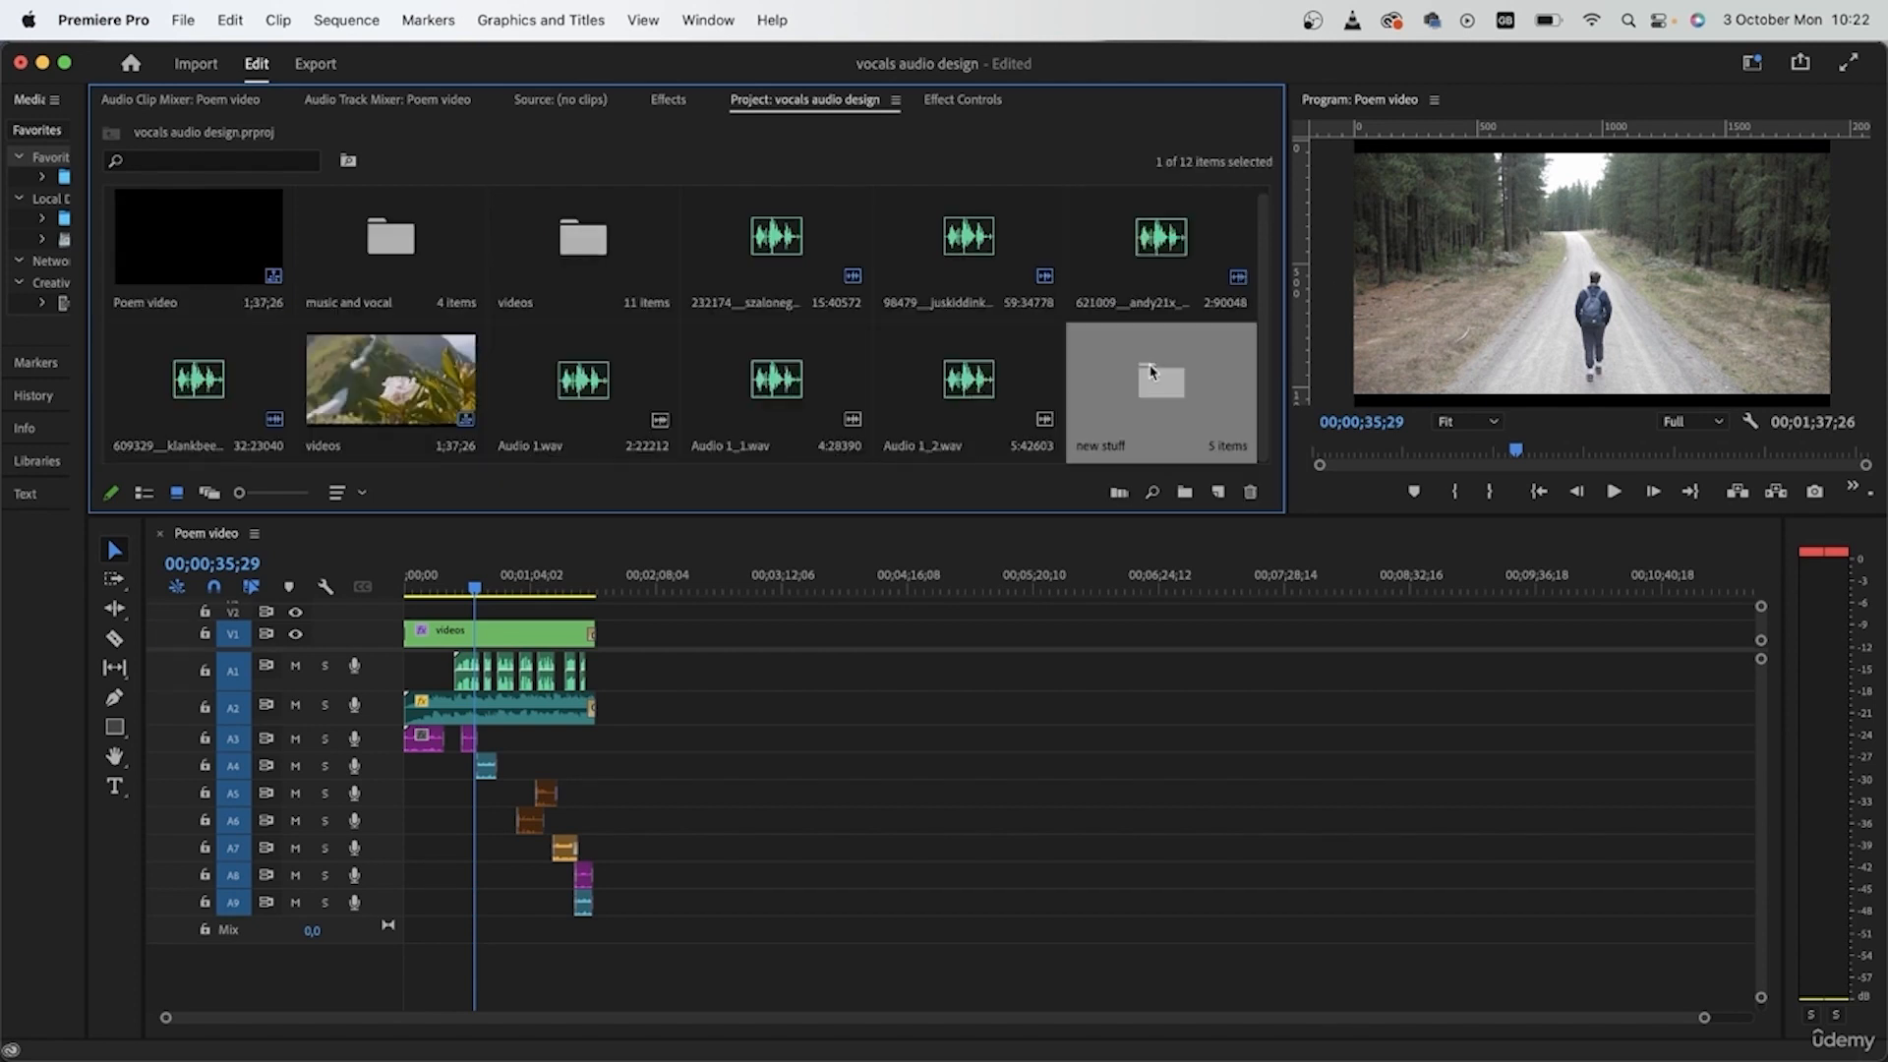
- Place pexels-c-technical-6284278.mp4 from the new stuff bin on V1 at about 00;04;00;00 and set its scale to 46,9
{"action": "double_click", "coordinate": [1160, 382]}
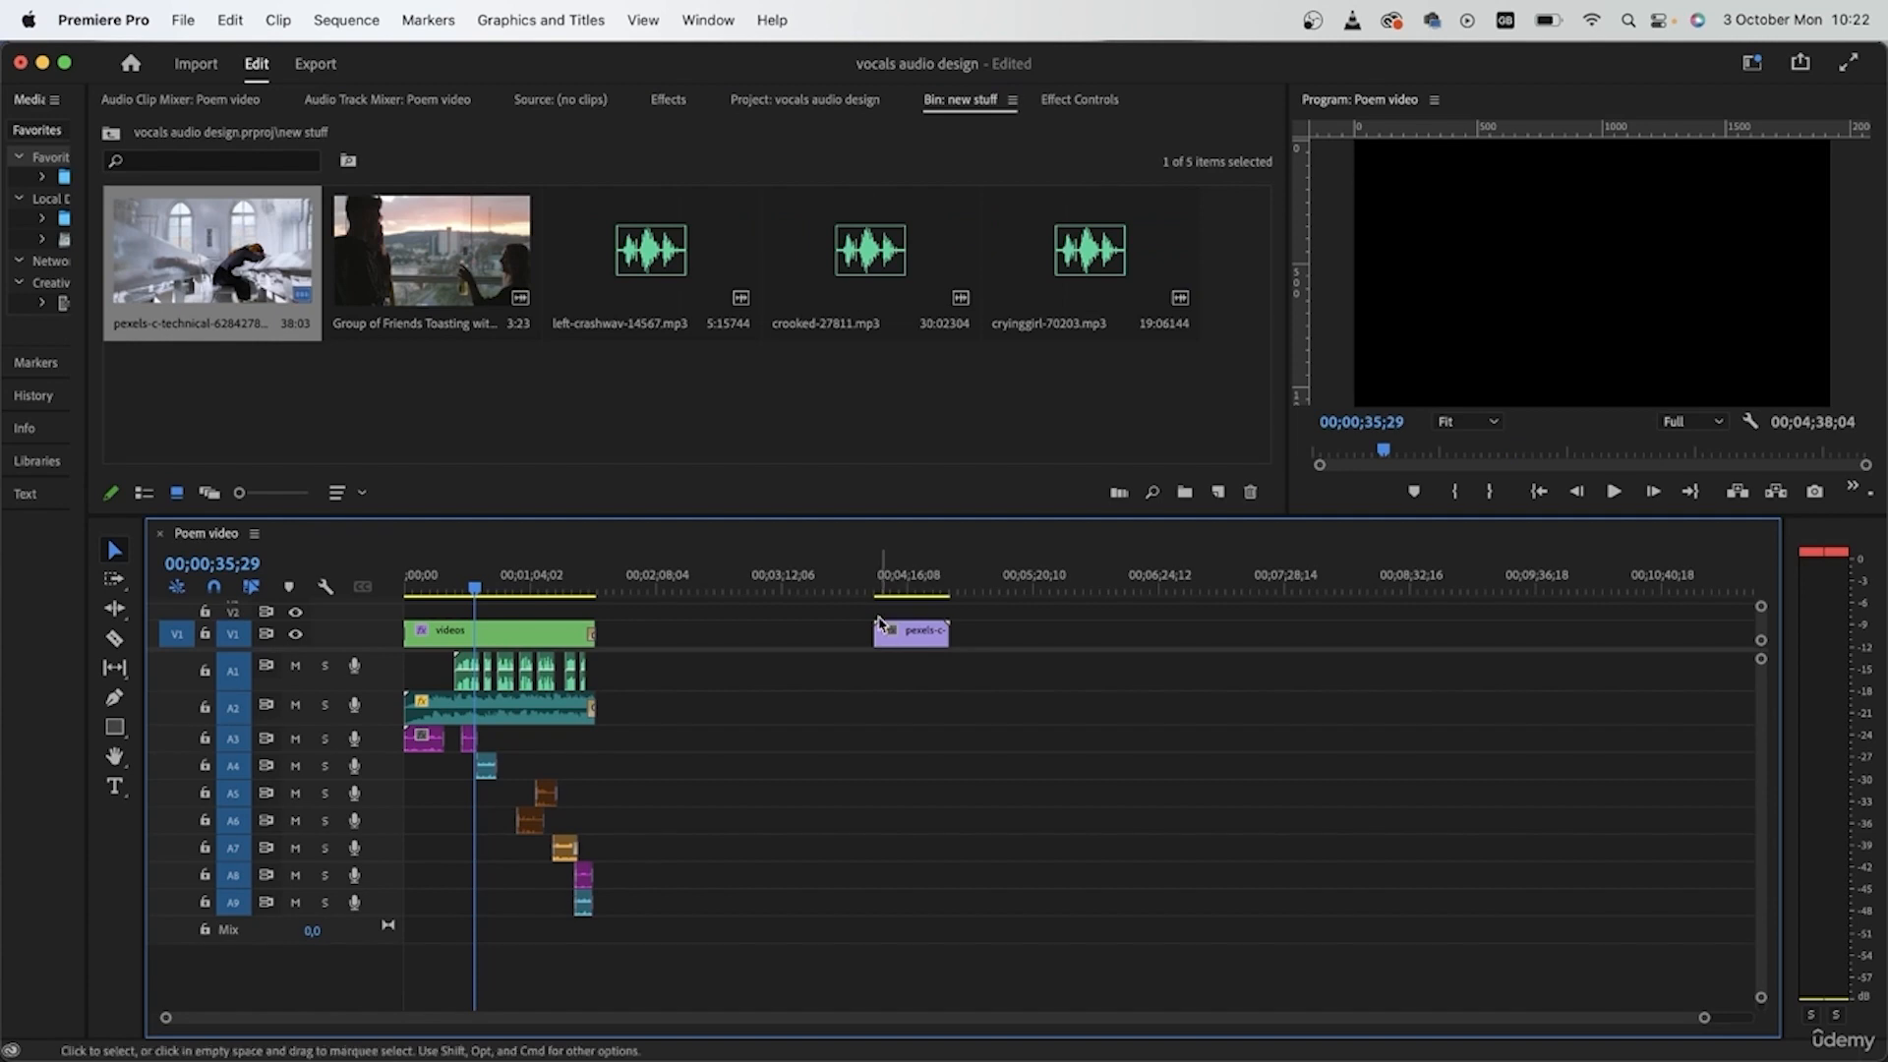
{"action": "left_click", "coordinate": [878, 587]}
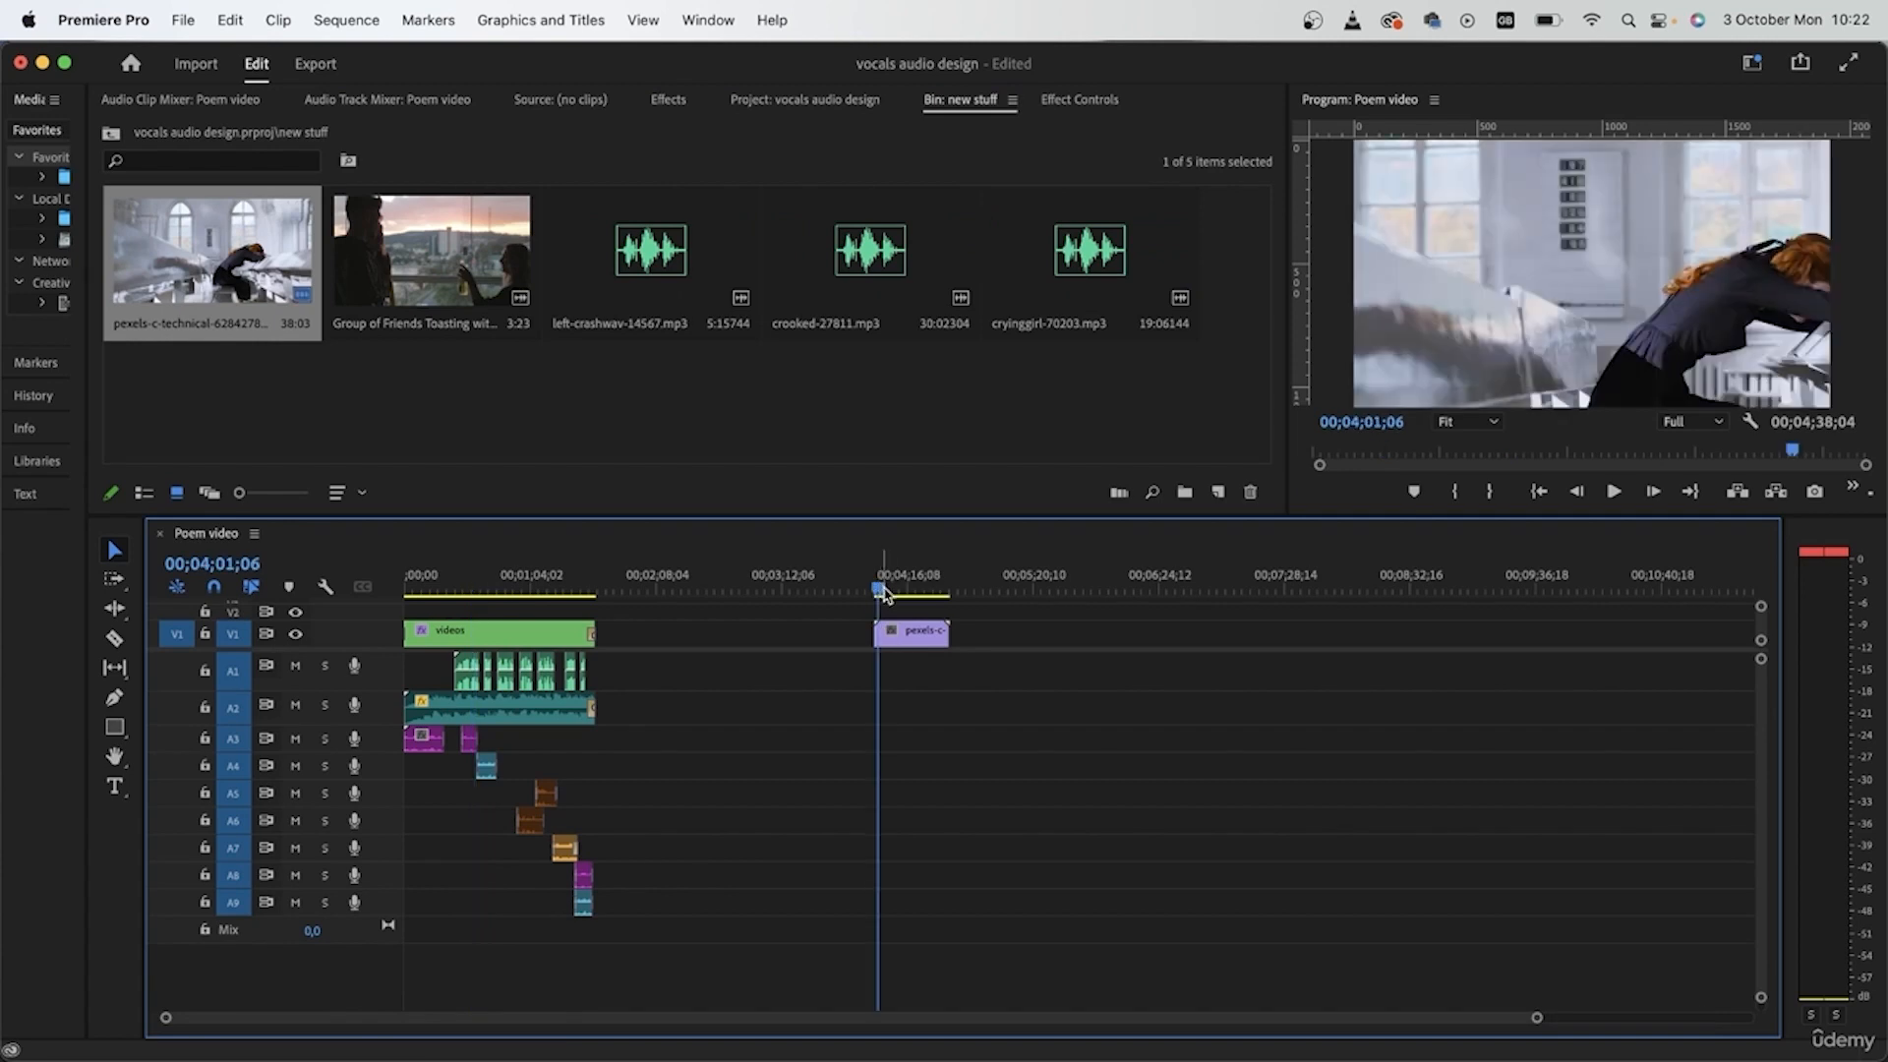
{"action": "left_click", "coordinate": [907, 587]}
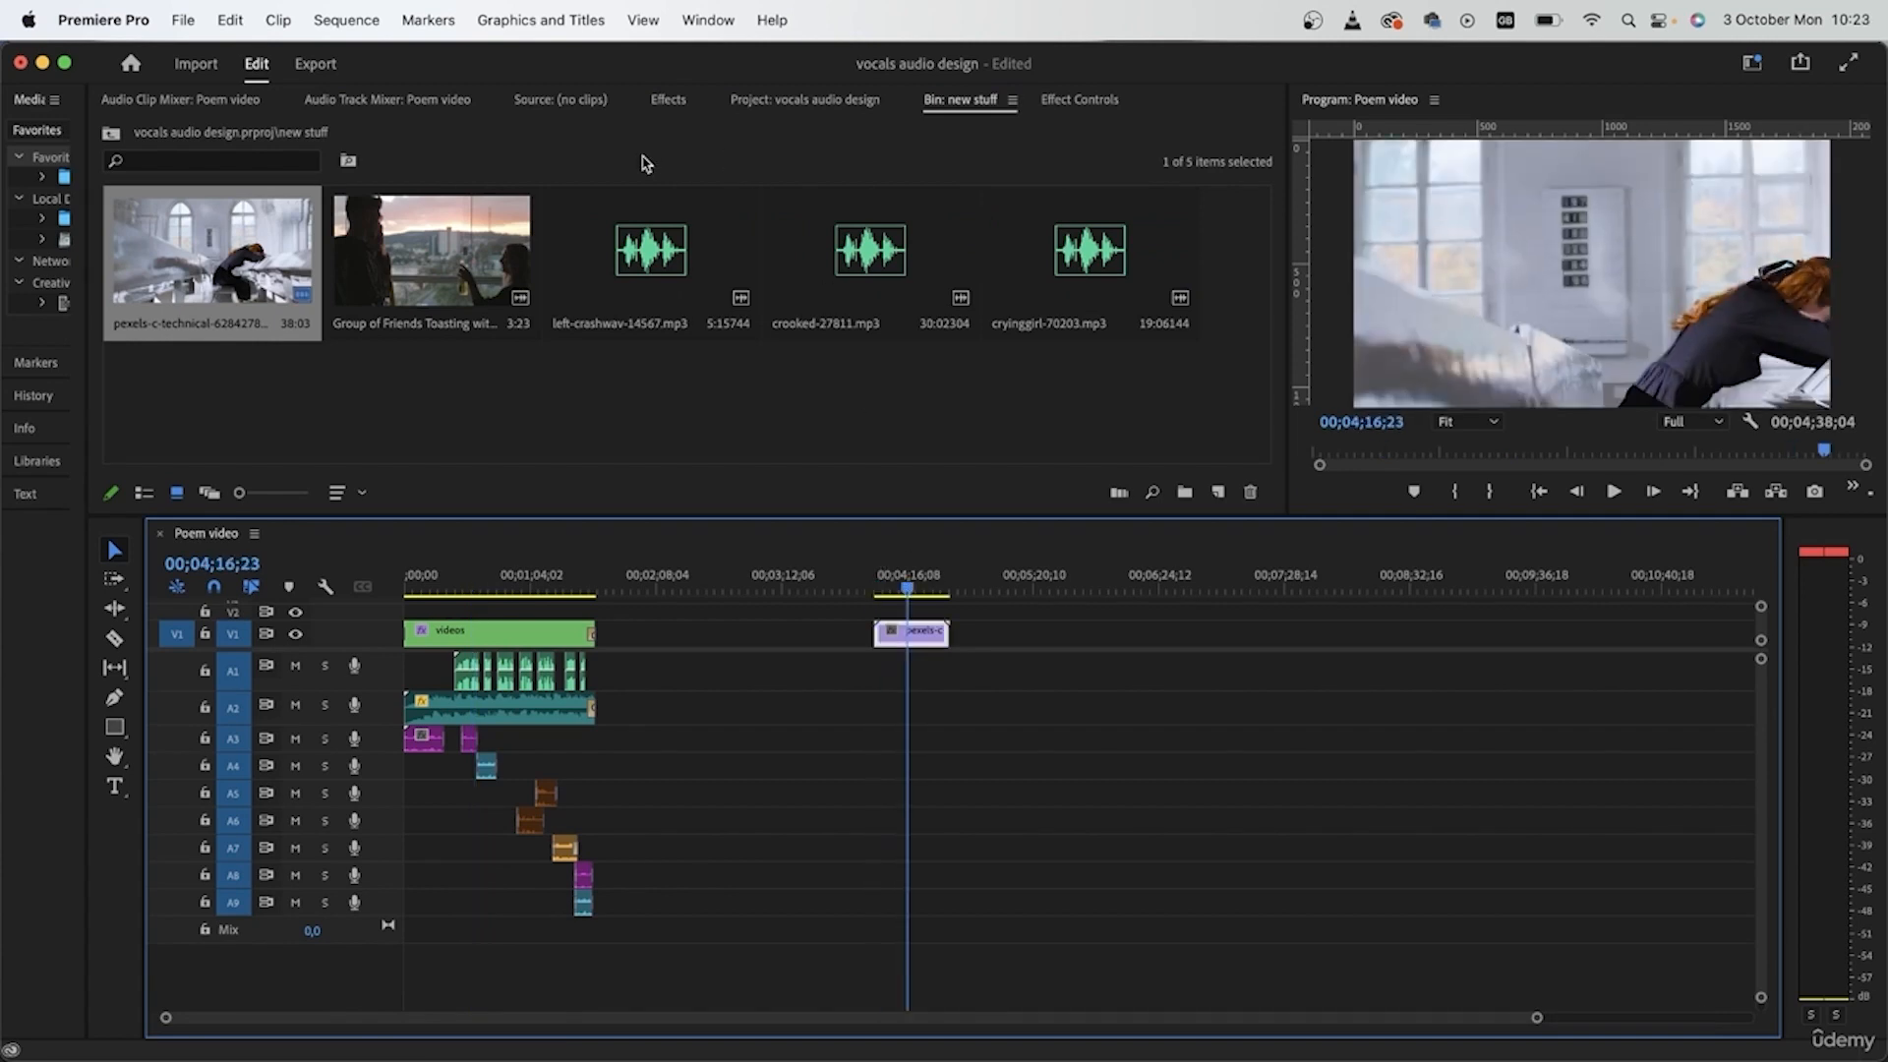
{"action": "left_click", "coordinate": [1048, 102]}
{"action": "left_click_drag", "start_coordinate": [867, 590], "coordinate": [928, 590]}
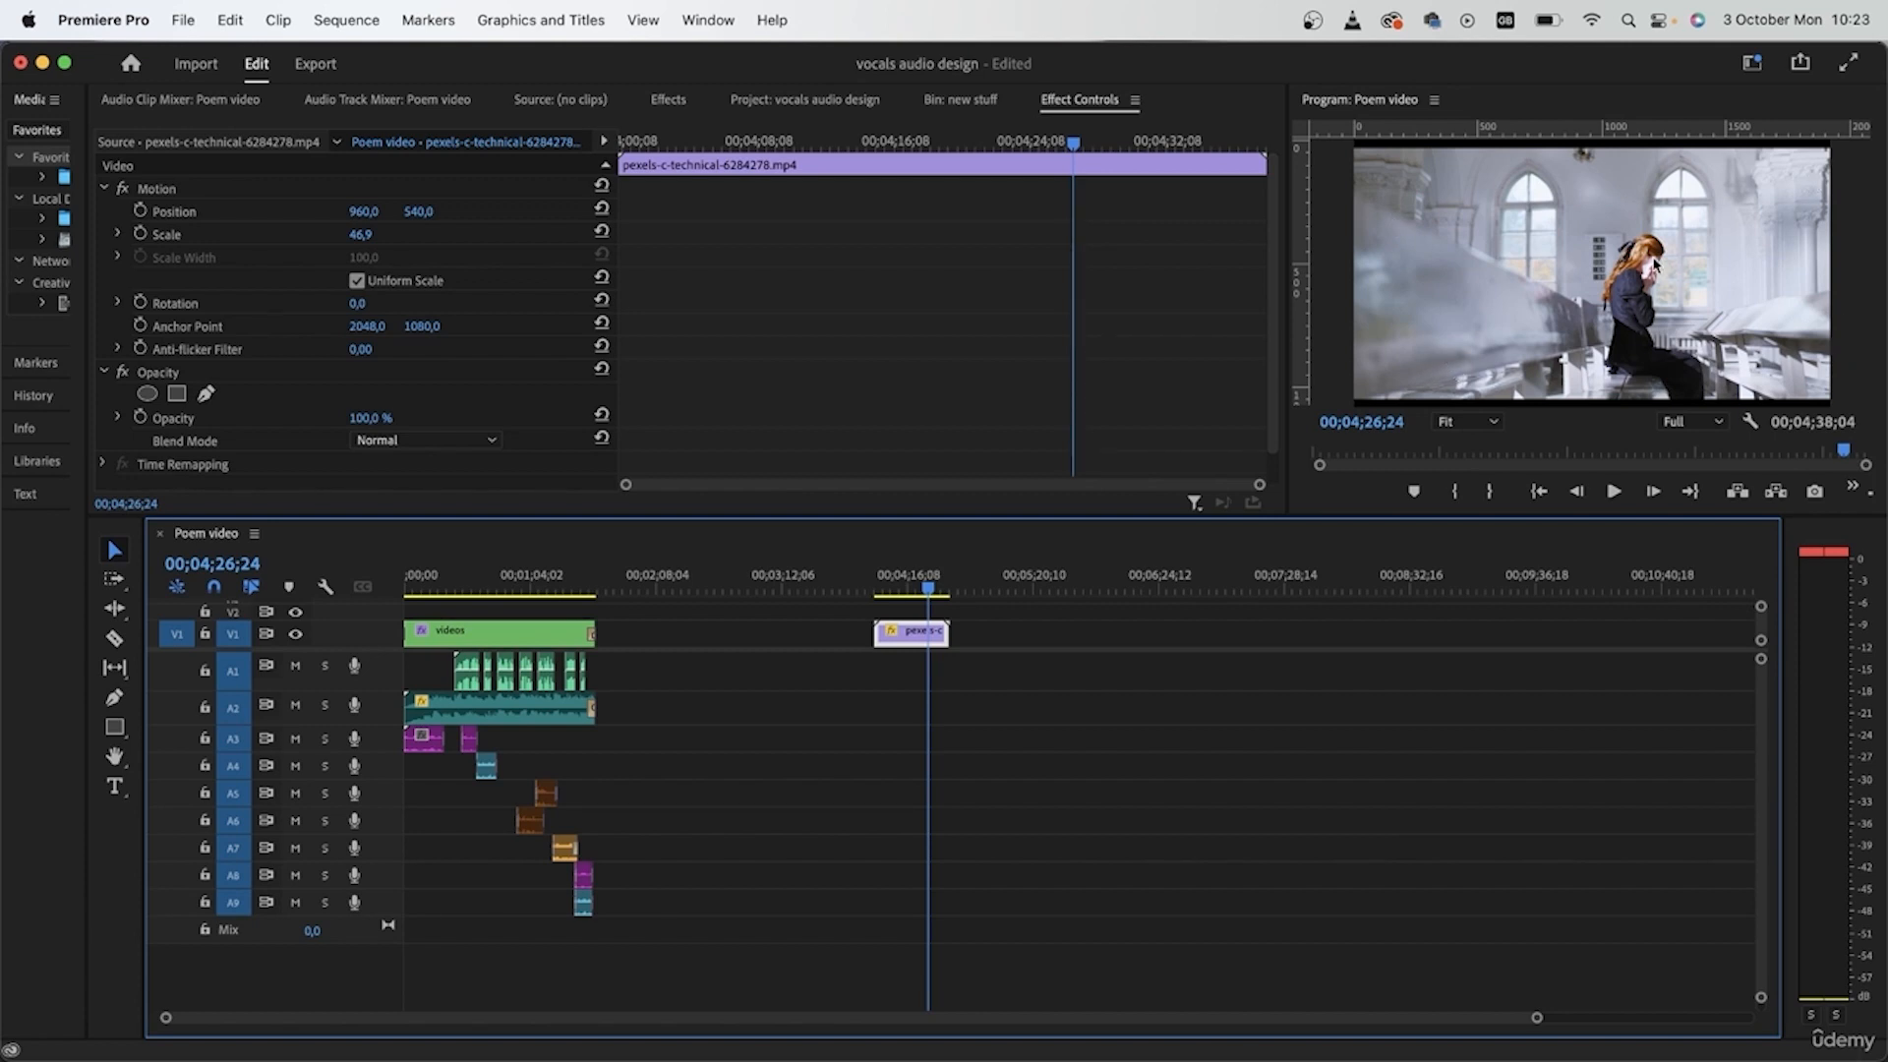
- Place cryinggirl-70203.mp3 from the new stuff bin on A1, aligned with the start of the pexels video
{"action": "left_click", "coordinate": [454, 102]}
{"action": "left_click", "coordinate": [586, 104]}
{"action": "left_click", "coordinate": [725, 103]}
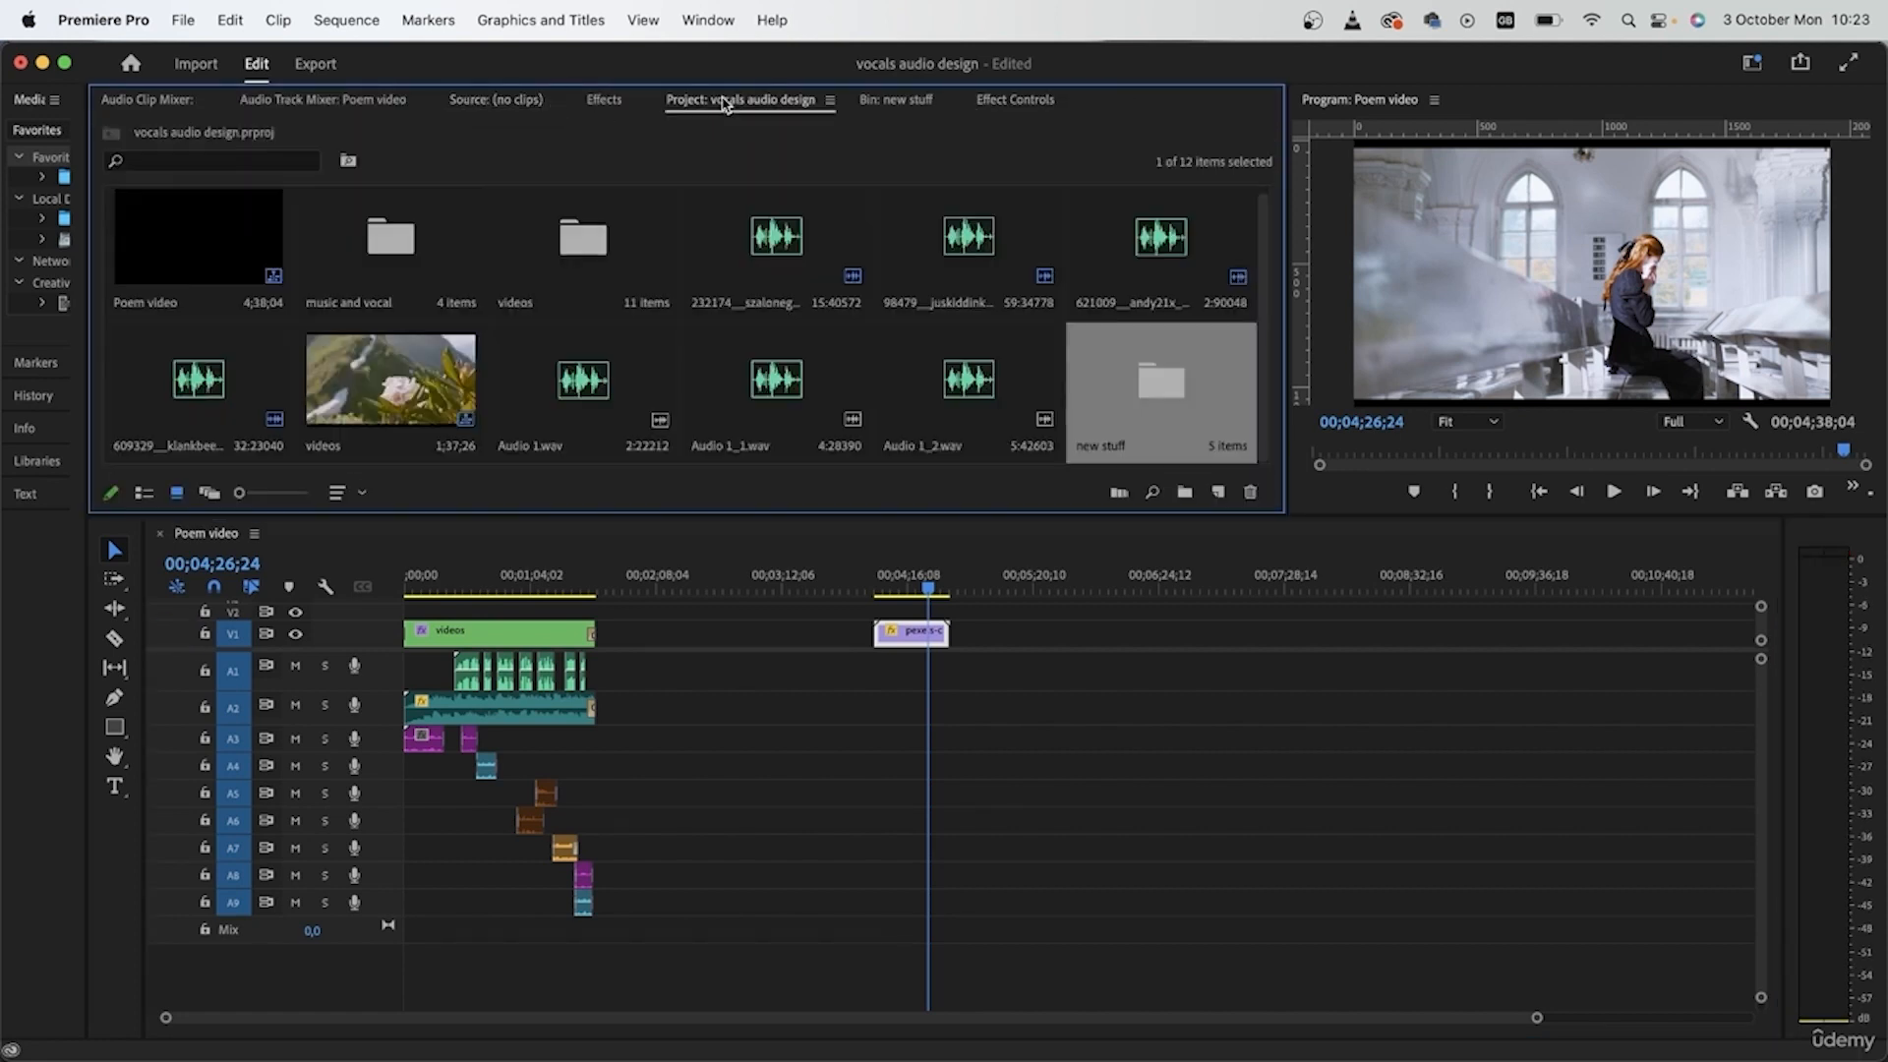
{"action": "double_click", "coordinate": [1160, 383]}
{"action": "left_click", "coordinate": [1076, 259]}
{"action": "left_click_drag", "start_coordinate": [1076, 259], "coordinate": [875, 675]}
{"action": "scroll", "coordinate": [863, 637], "scroll_direction": "up", "scroll_amount": 5}
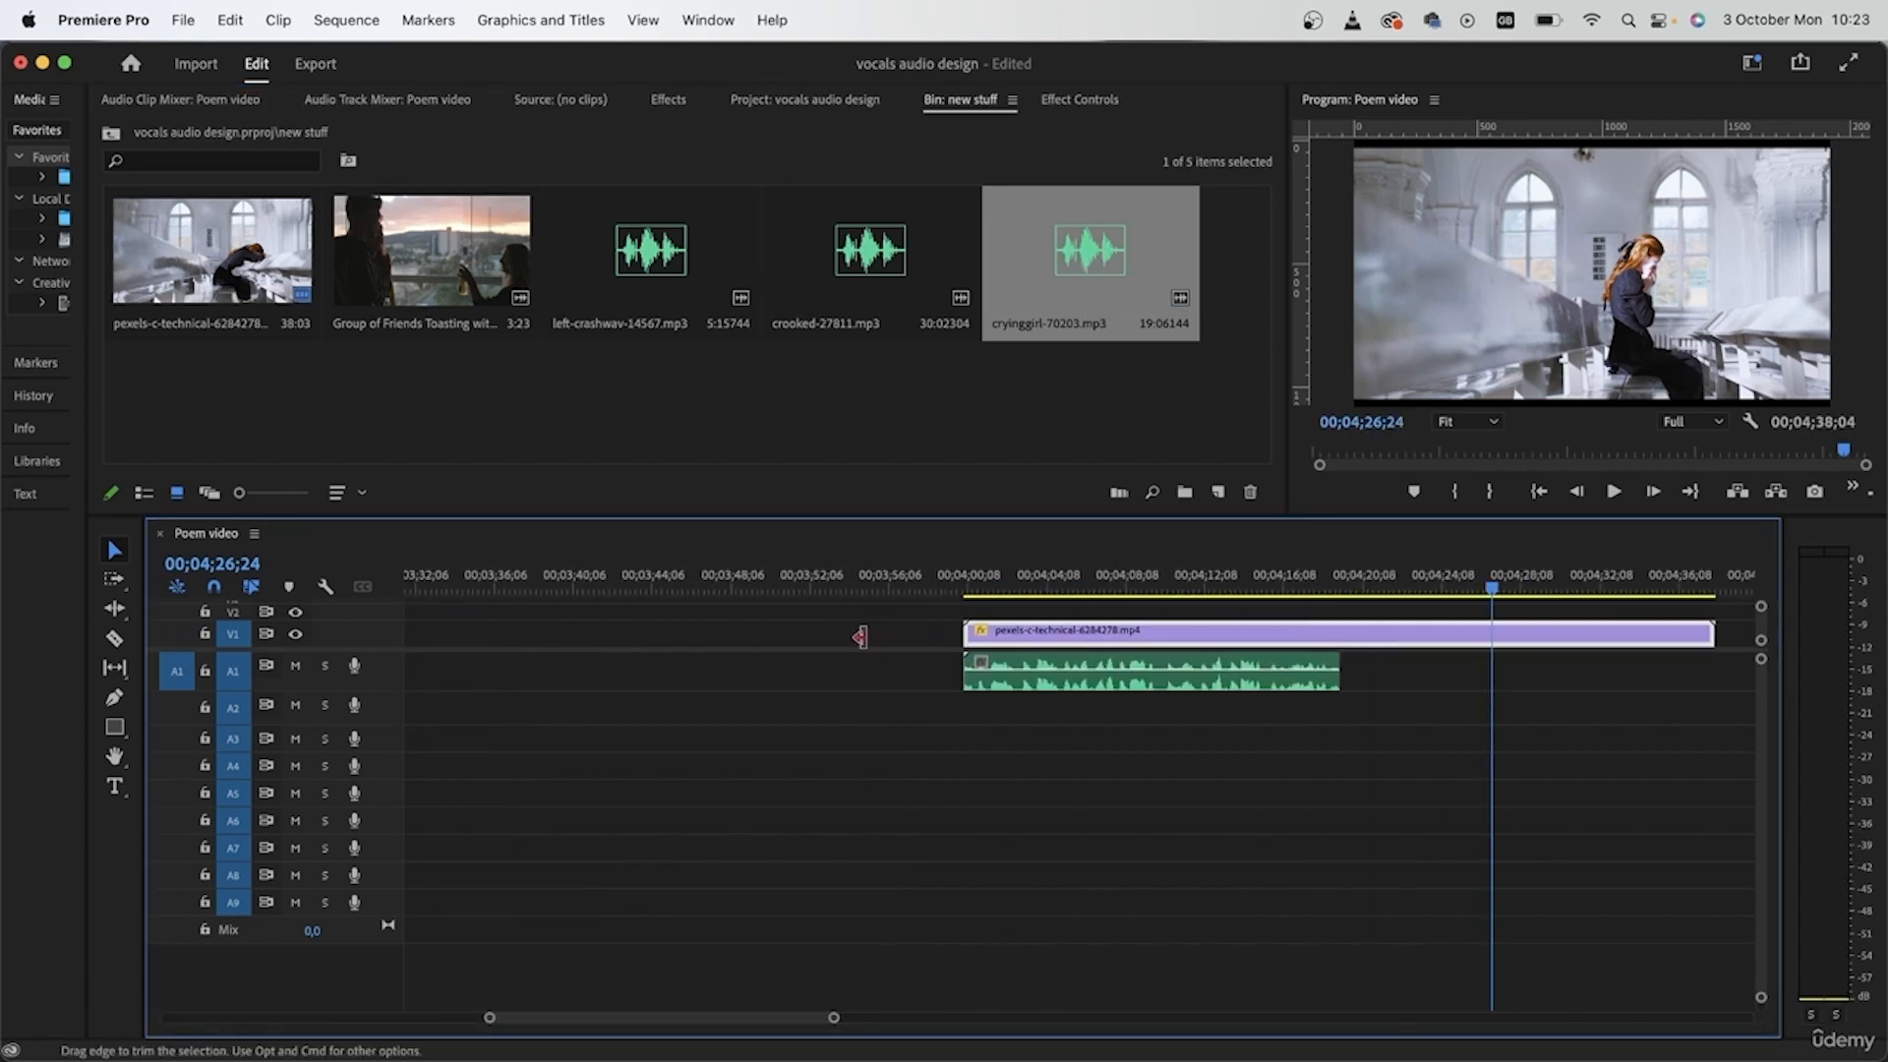
- Play the pexels video with the crying sound from 00;04;00;05, stopping at 00;04;04;22
{"action": "scroll", "coordinate": [861, 637], "scroll_direction": "right", "scroll_amount": 3}
{"action": "left_click", "coordinate": [641, 574]}
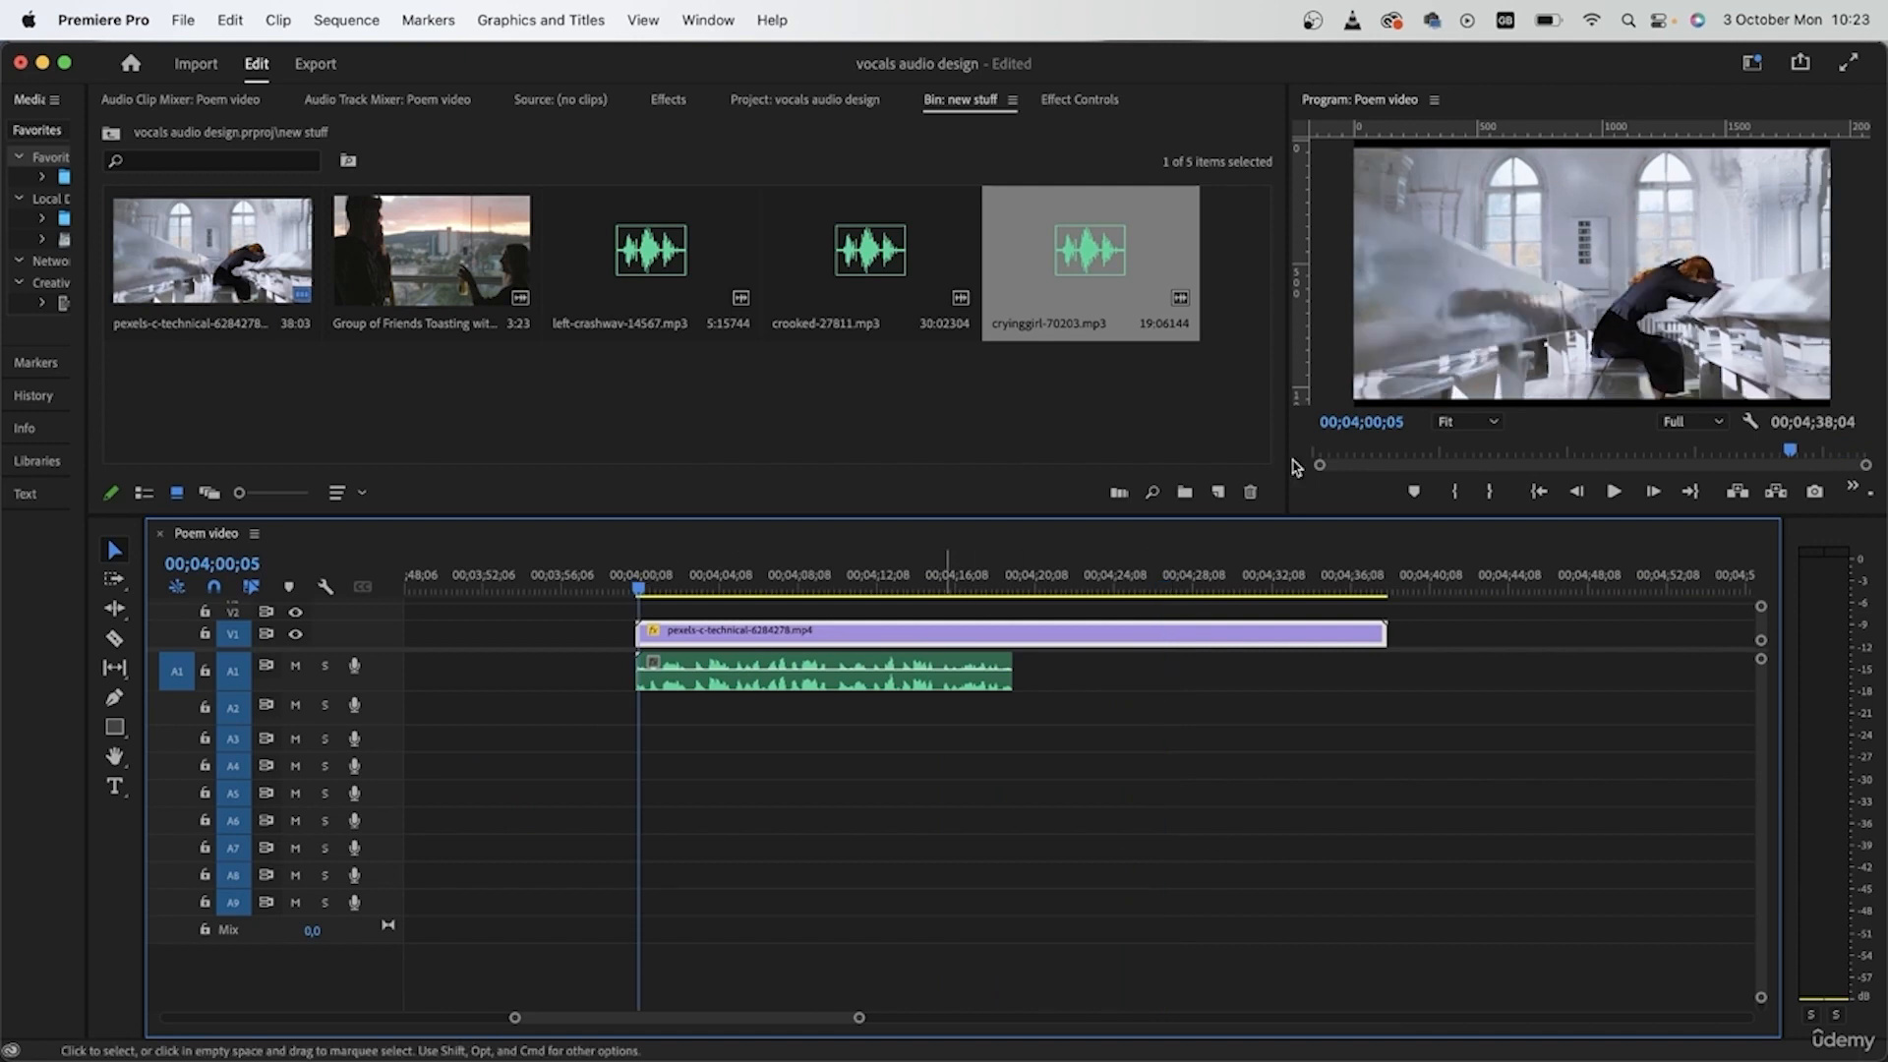
{"action": "key", "text": "space"}
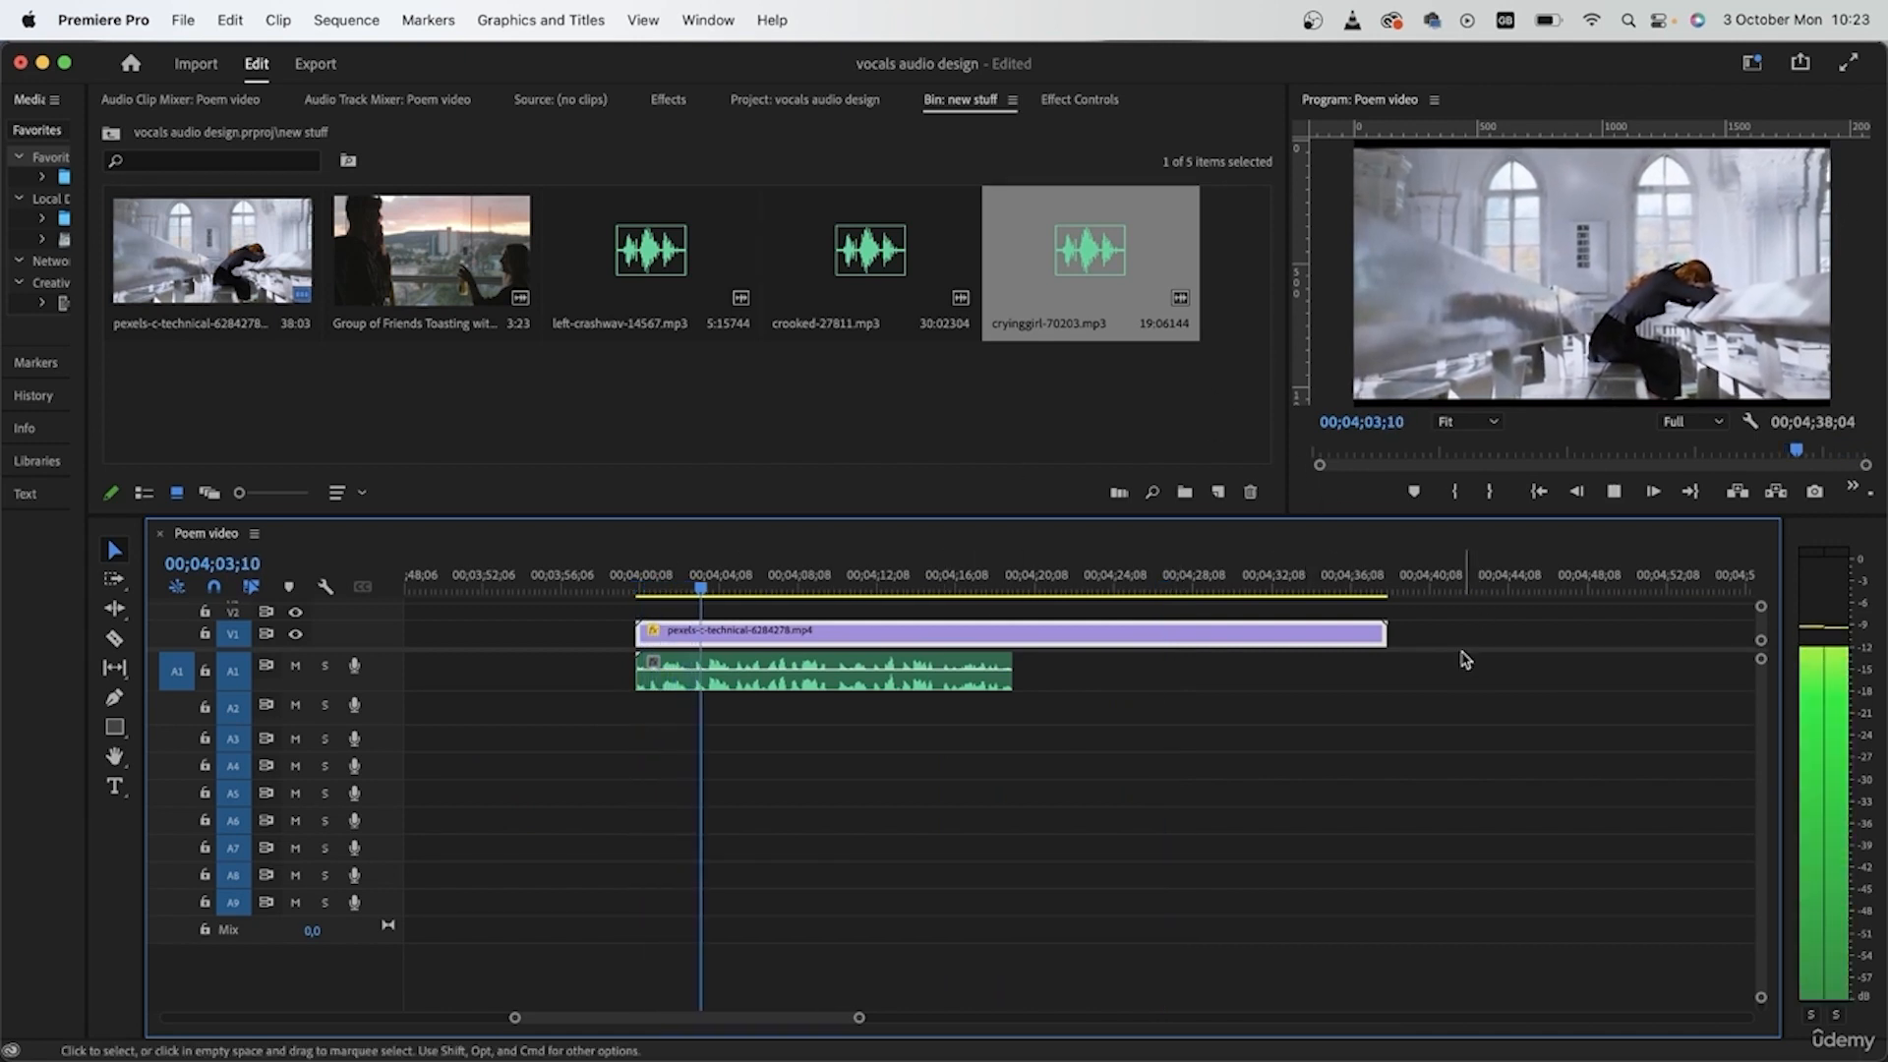
{"action": "key", "text": "space"}
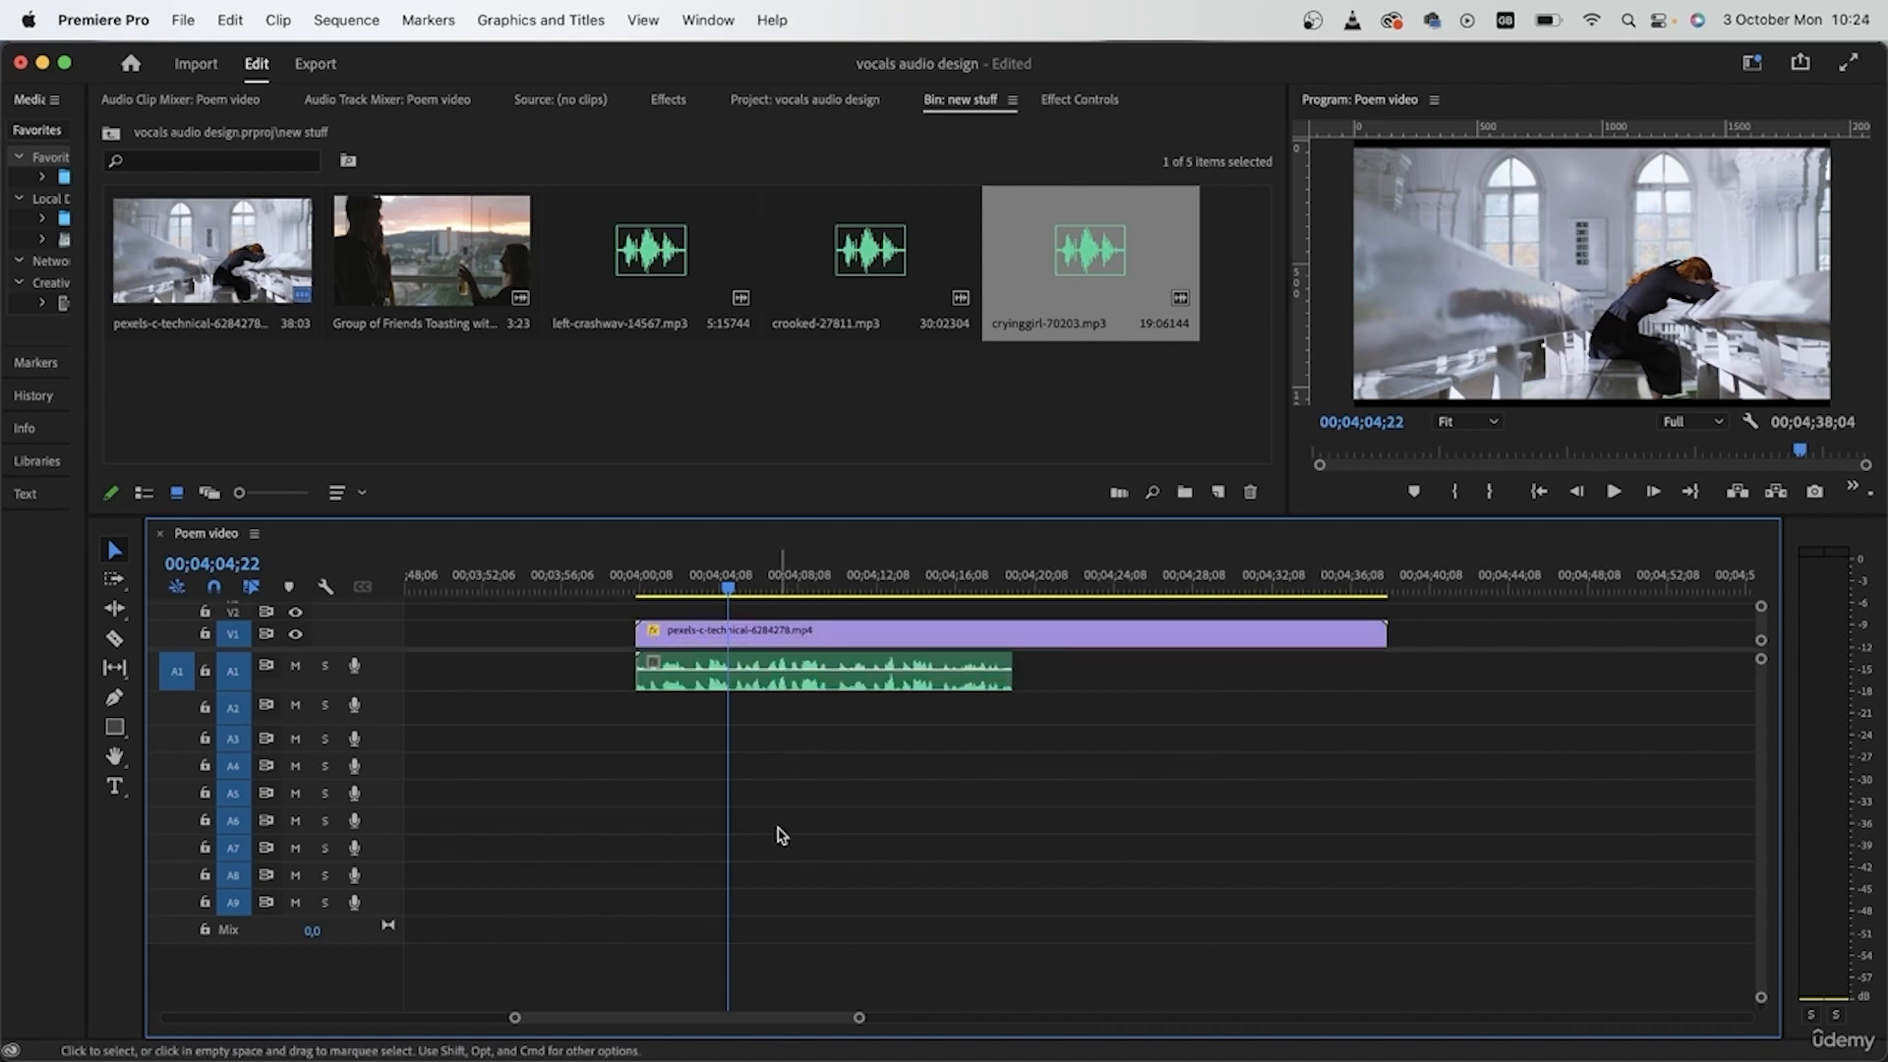
- Try lowering the clip volume of the crying sound on A1 and play it back from 00;03;59;25
{"action": "left_click_drag", "start_coordinate": [826, 671], "coordinate": [824, 693]}
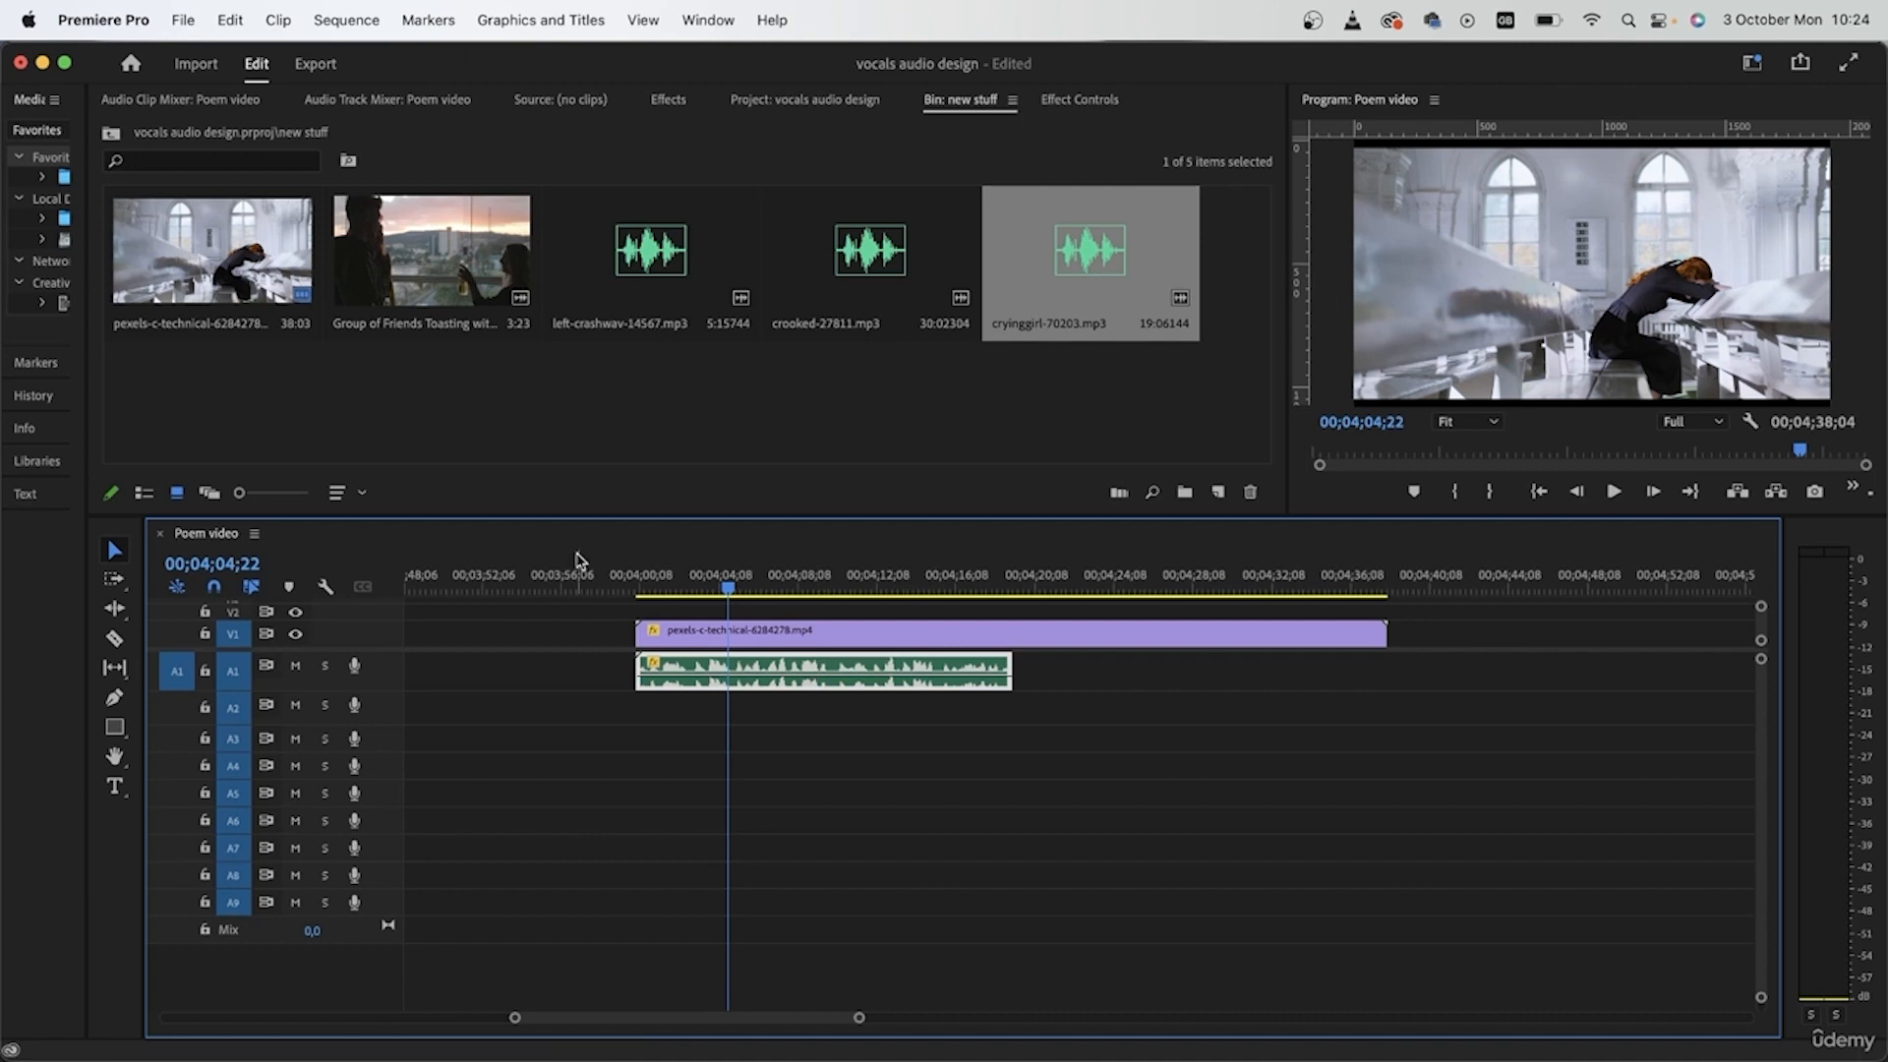
{"action": "left_click", "coordinate": [634, 578]}
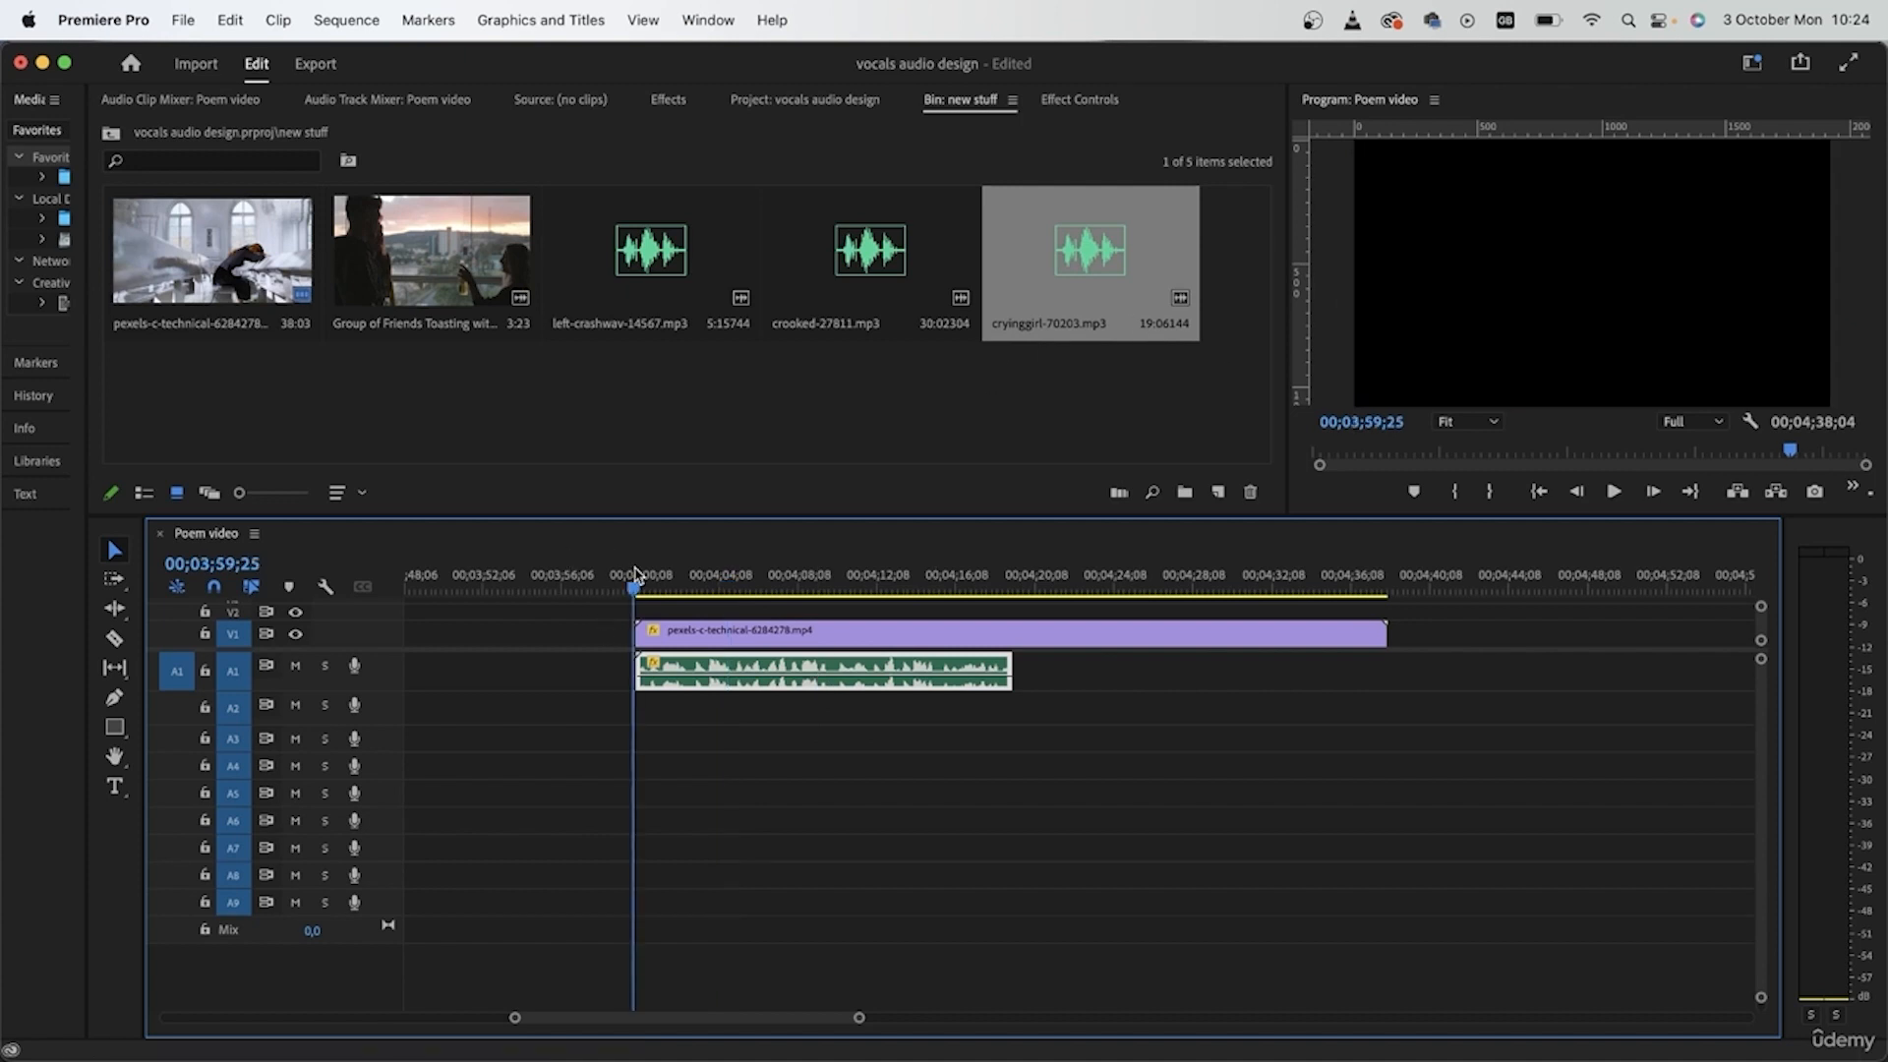
{"action": "key", "text": "space"}
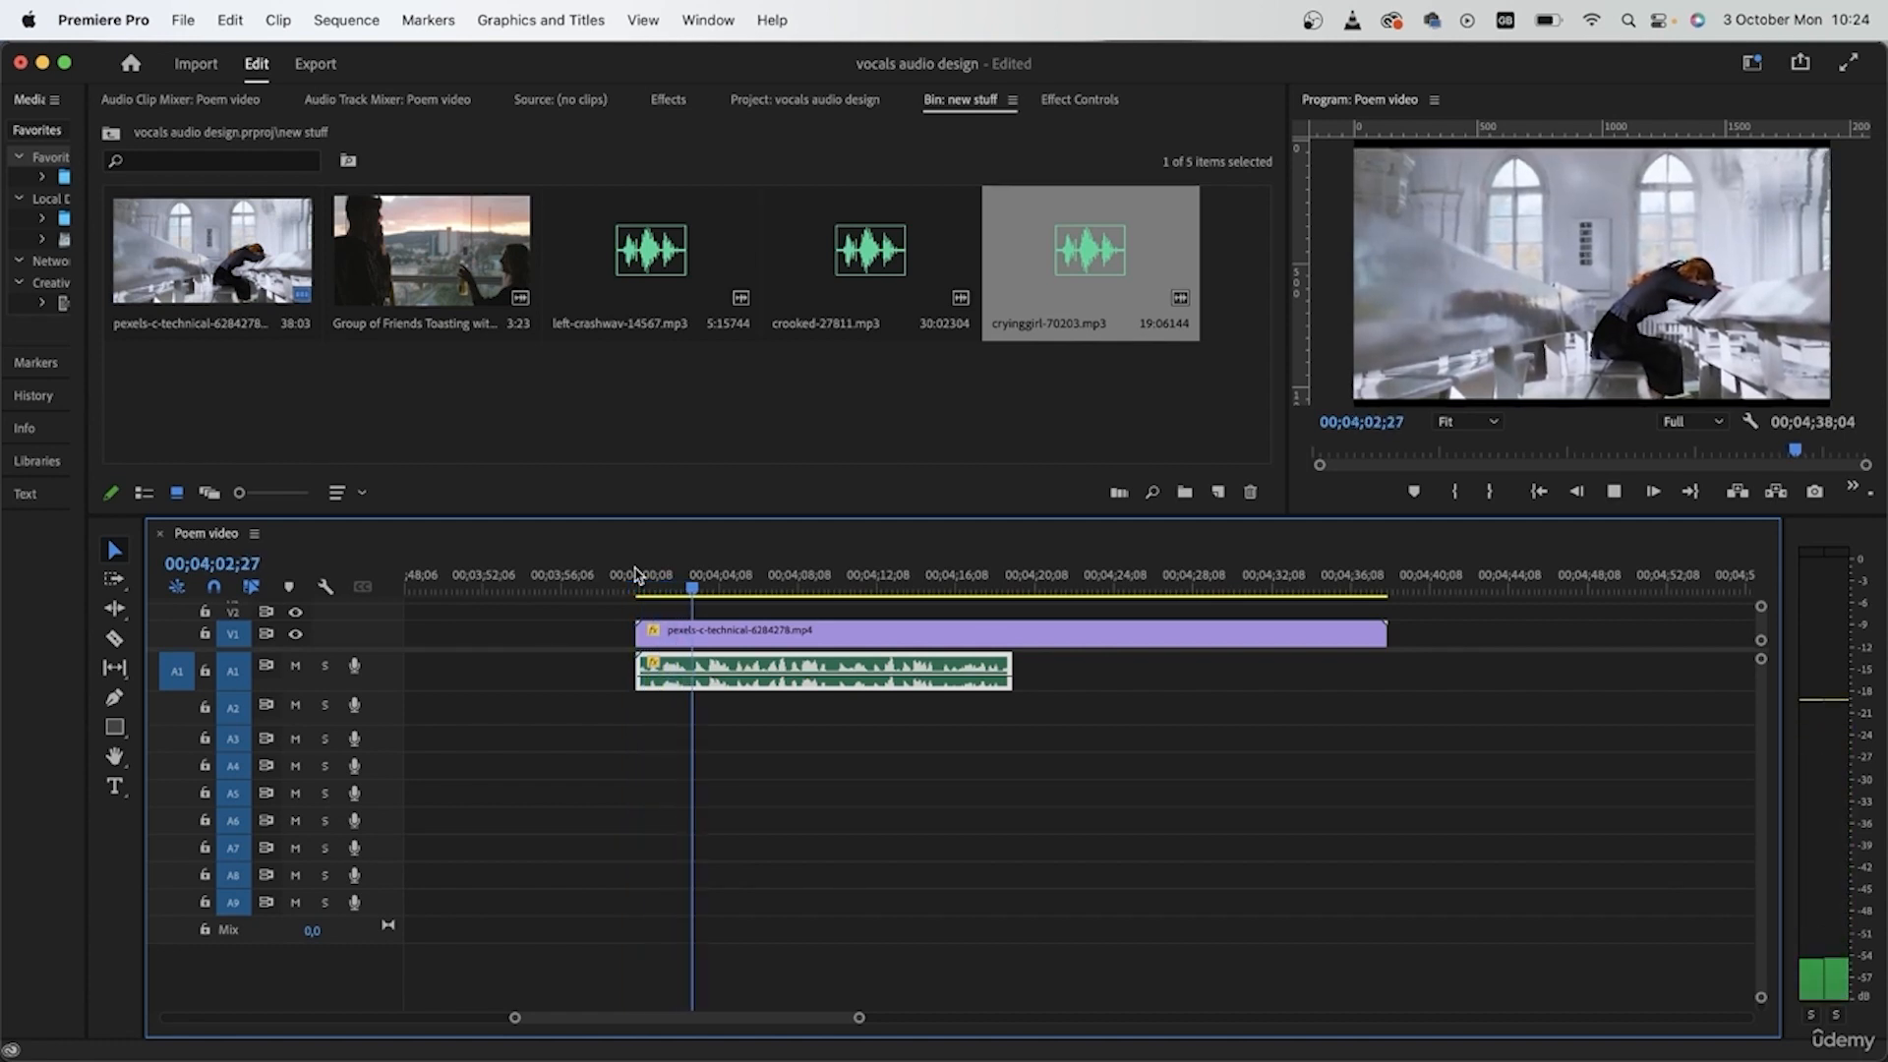
{"action": "key", "text": "space"}
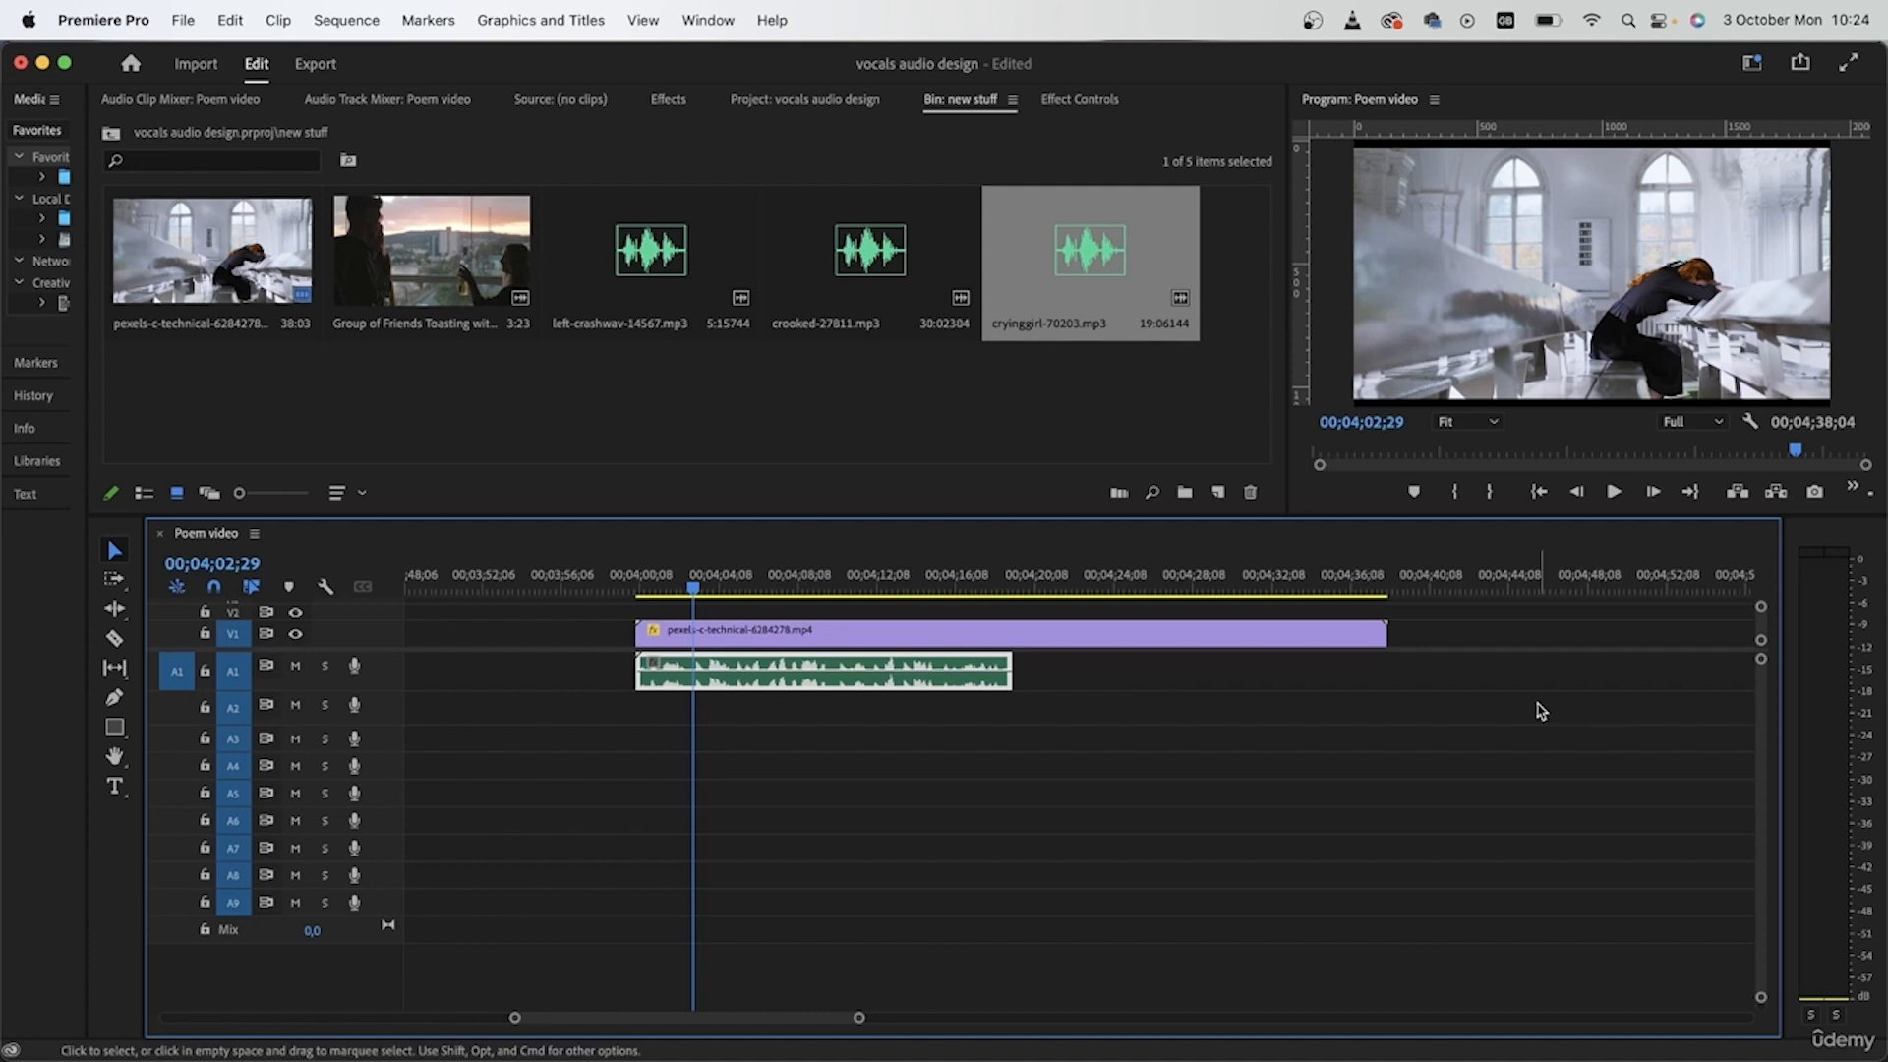
- Search the effects for "surroun" and apply Surround Reverb to the crying sound clip on A1
{"action": "left_click", "coordinate": [919, 737]}
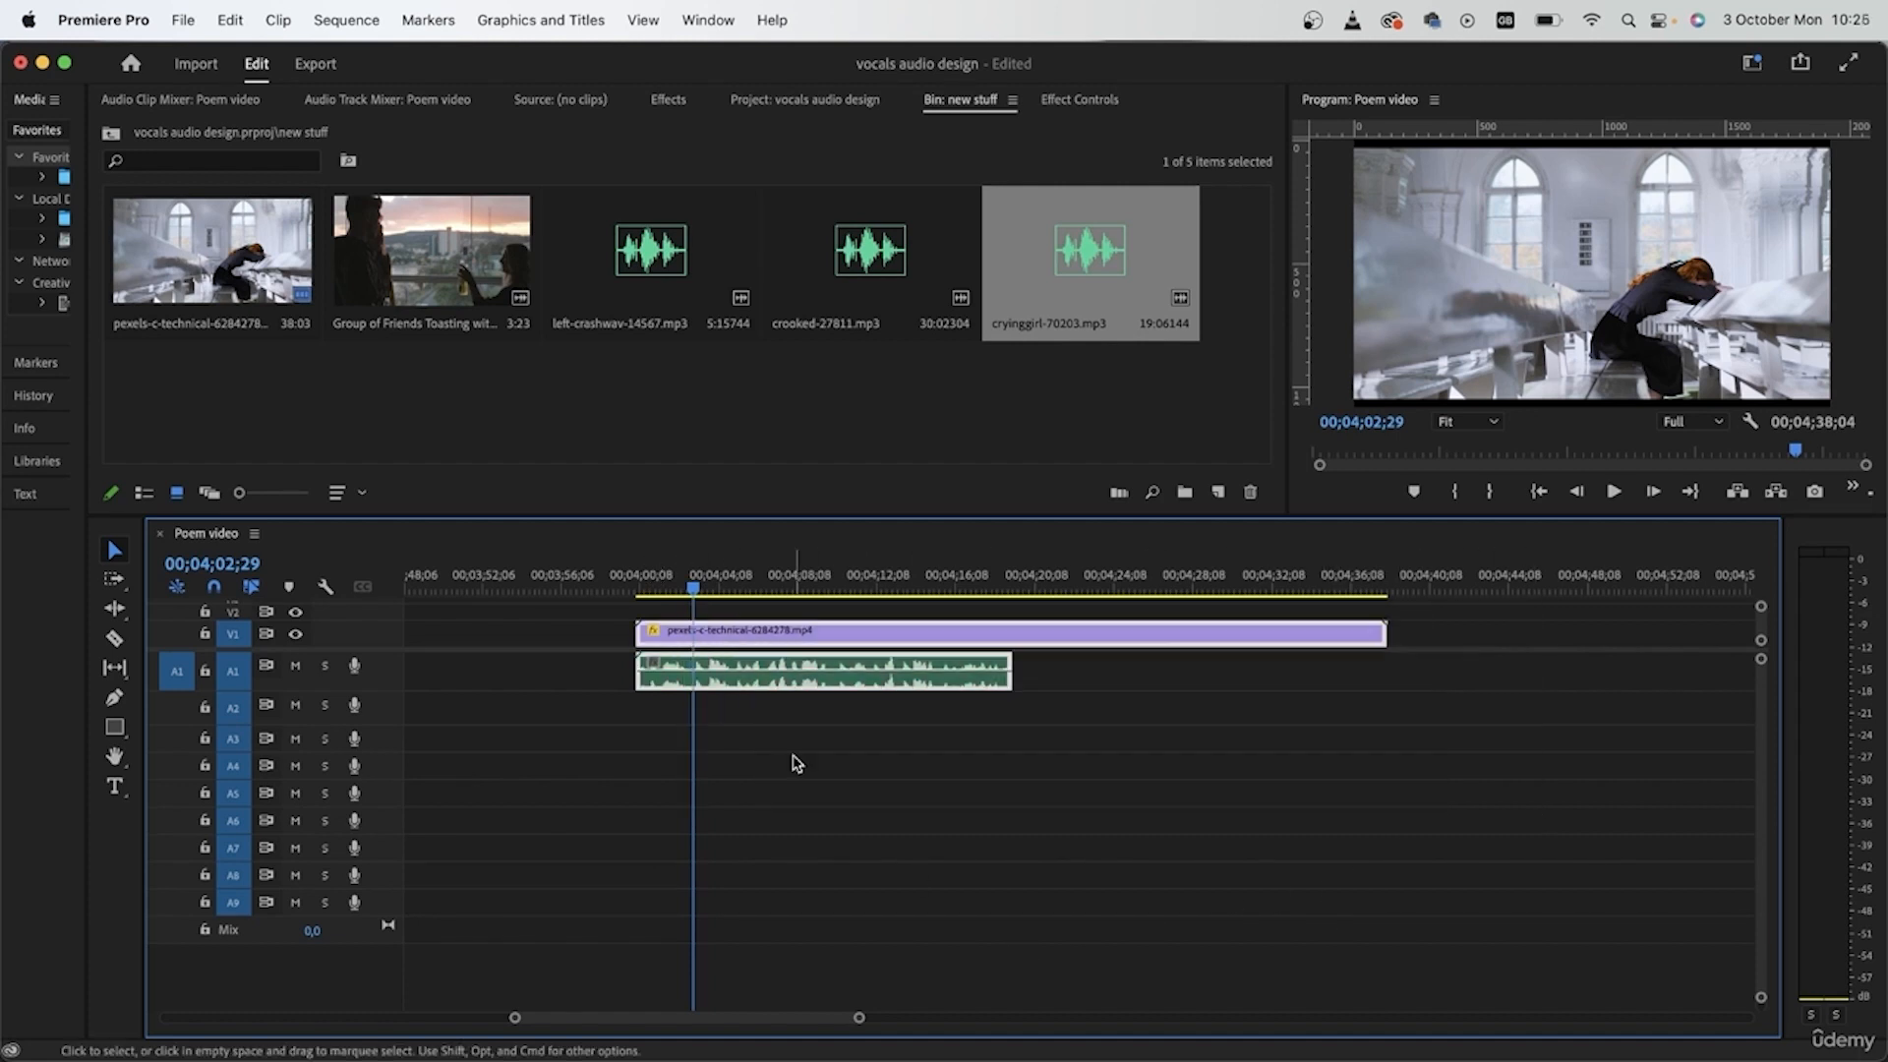
{"action": "scroll", "coordinate": [793, 763], "scroll_direction": "right", "scroll_amount": 5}
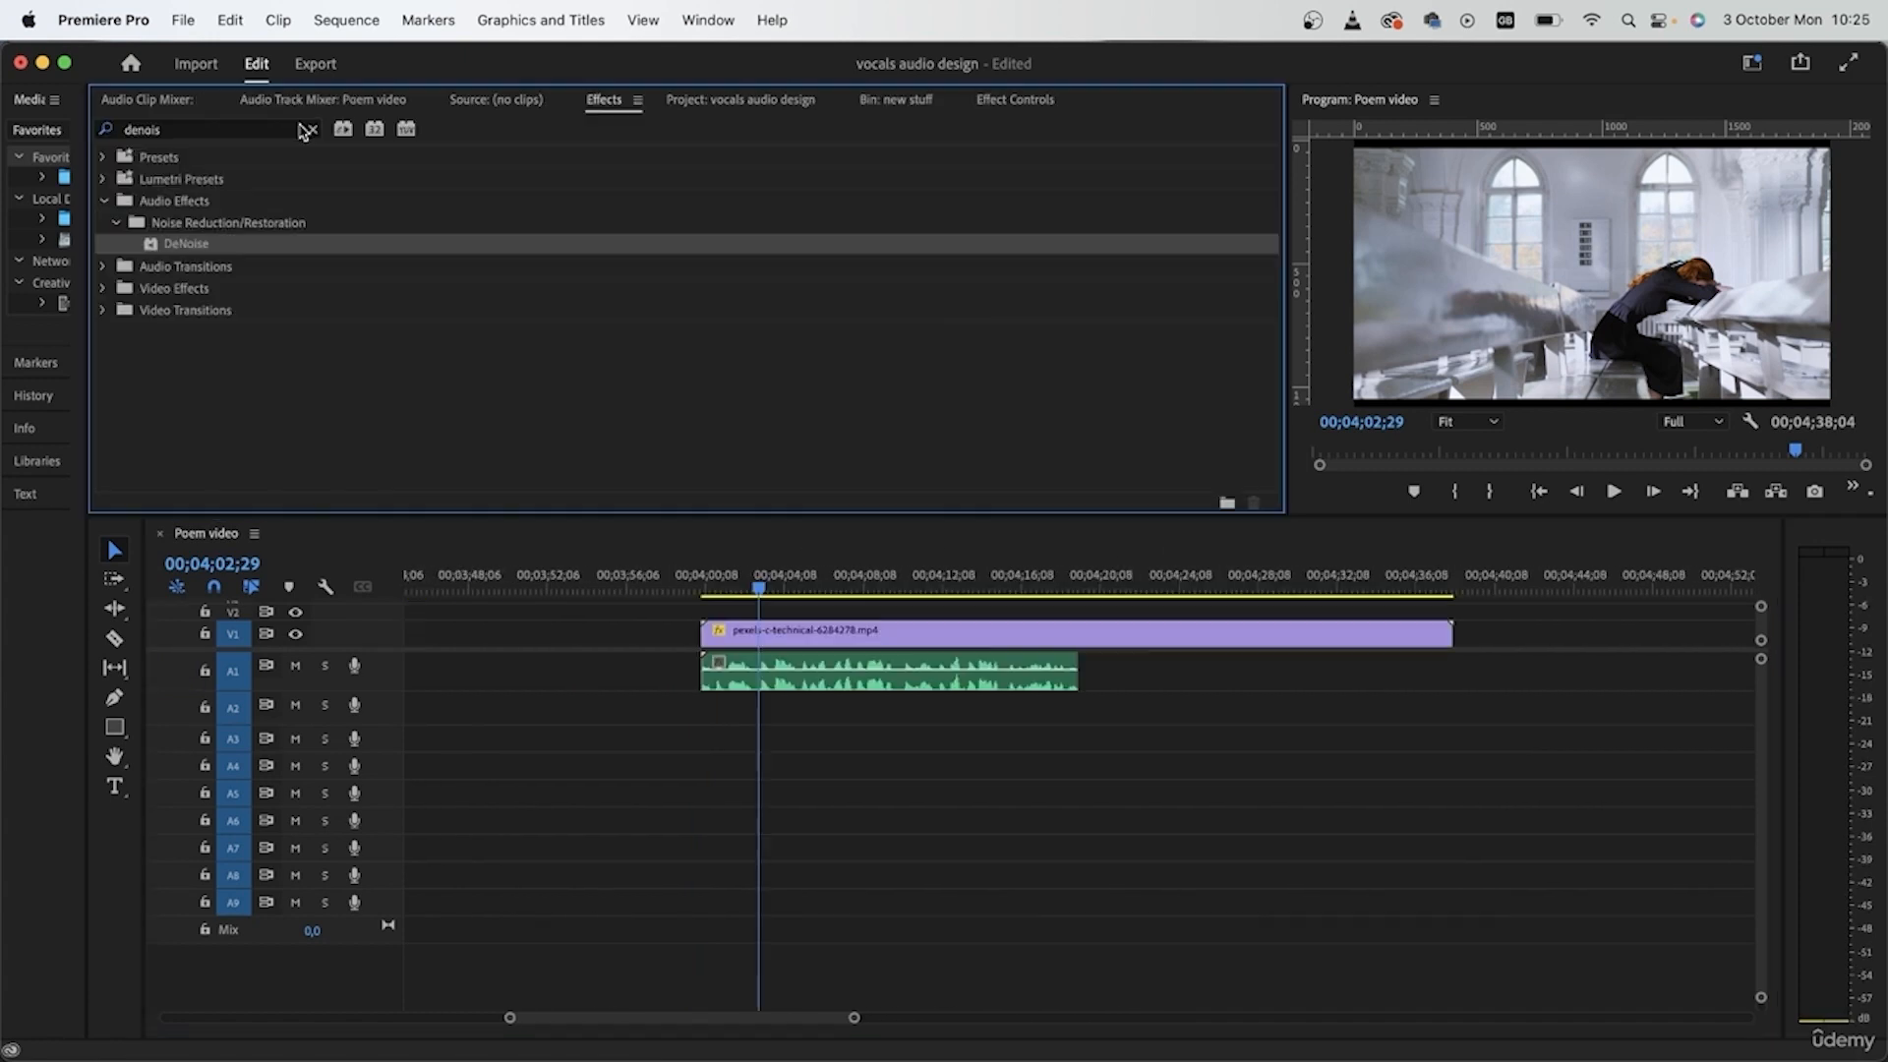
{"action": "left_click", "coordinate": [314, 131]}
{"action": "left_click", "coordinate": [243, 125]}
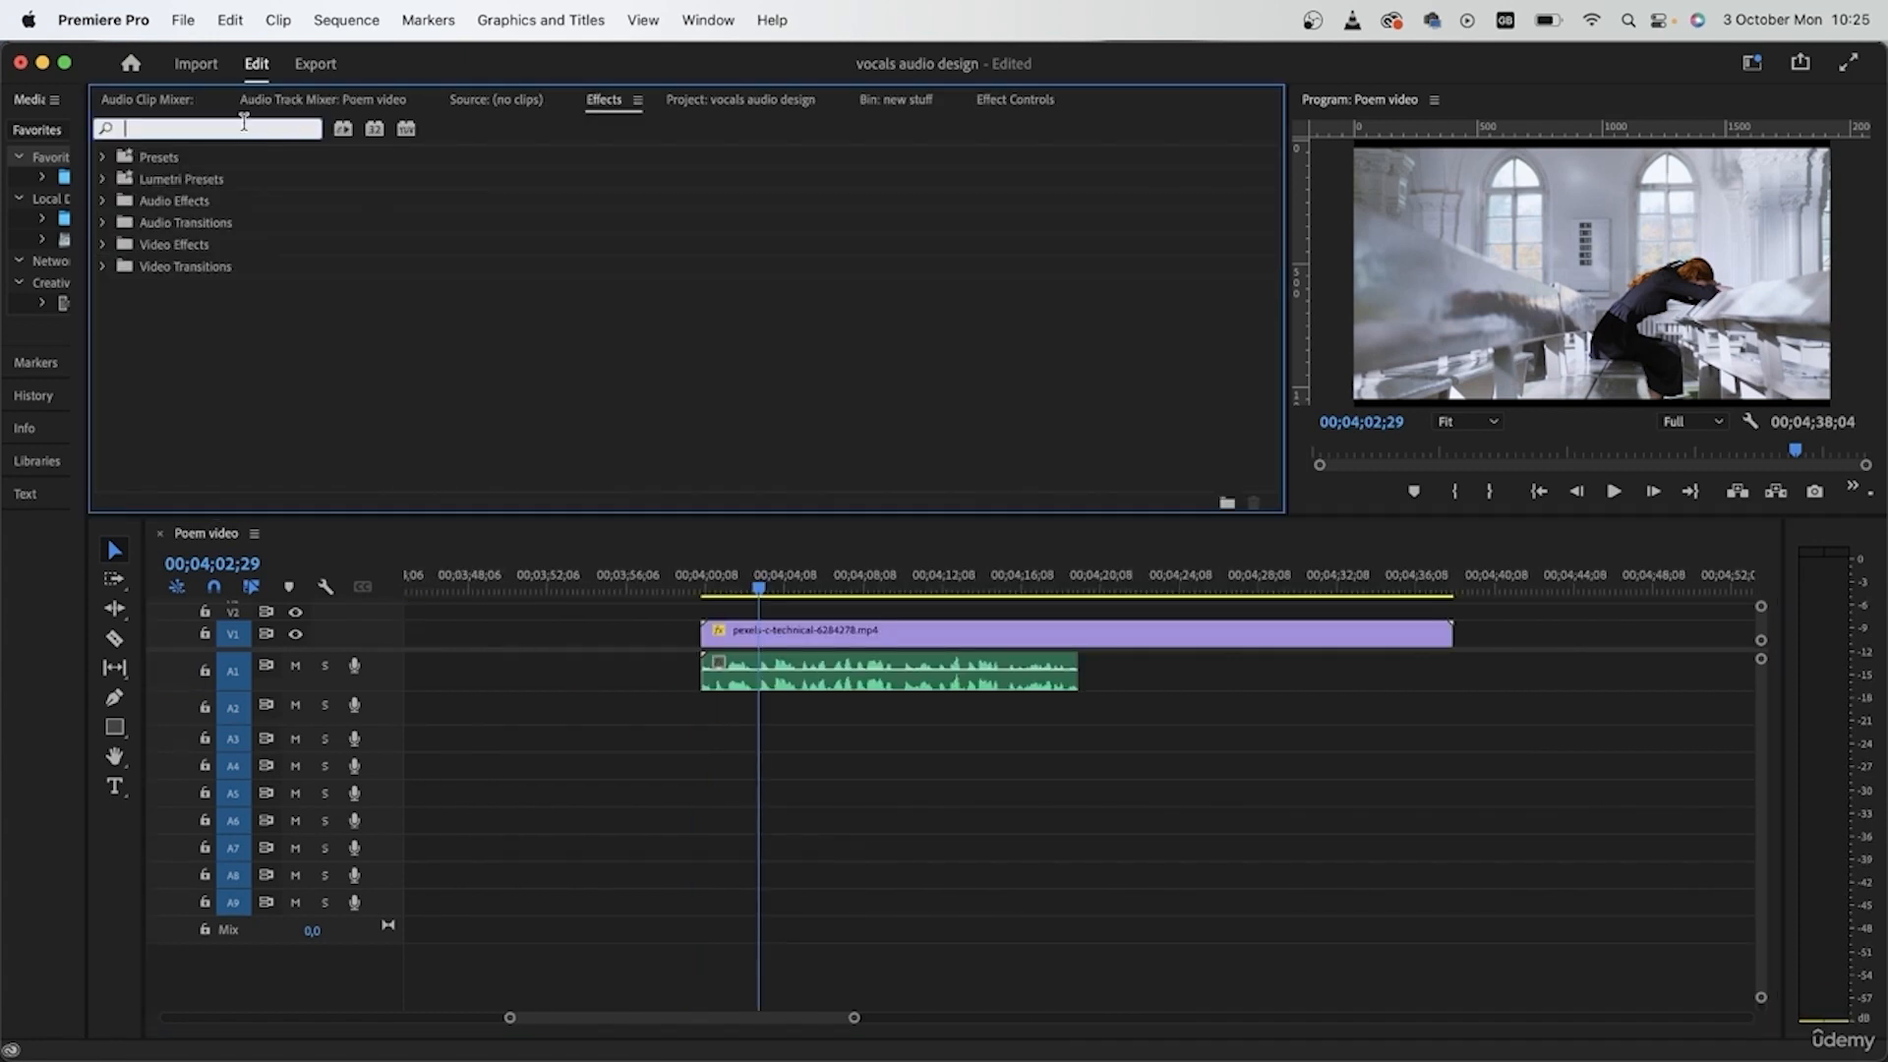
{"action": "type", "text": "surroun"}
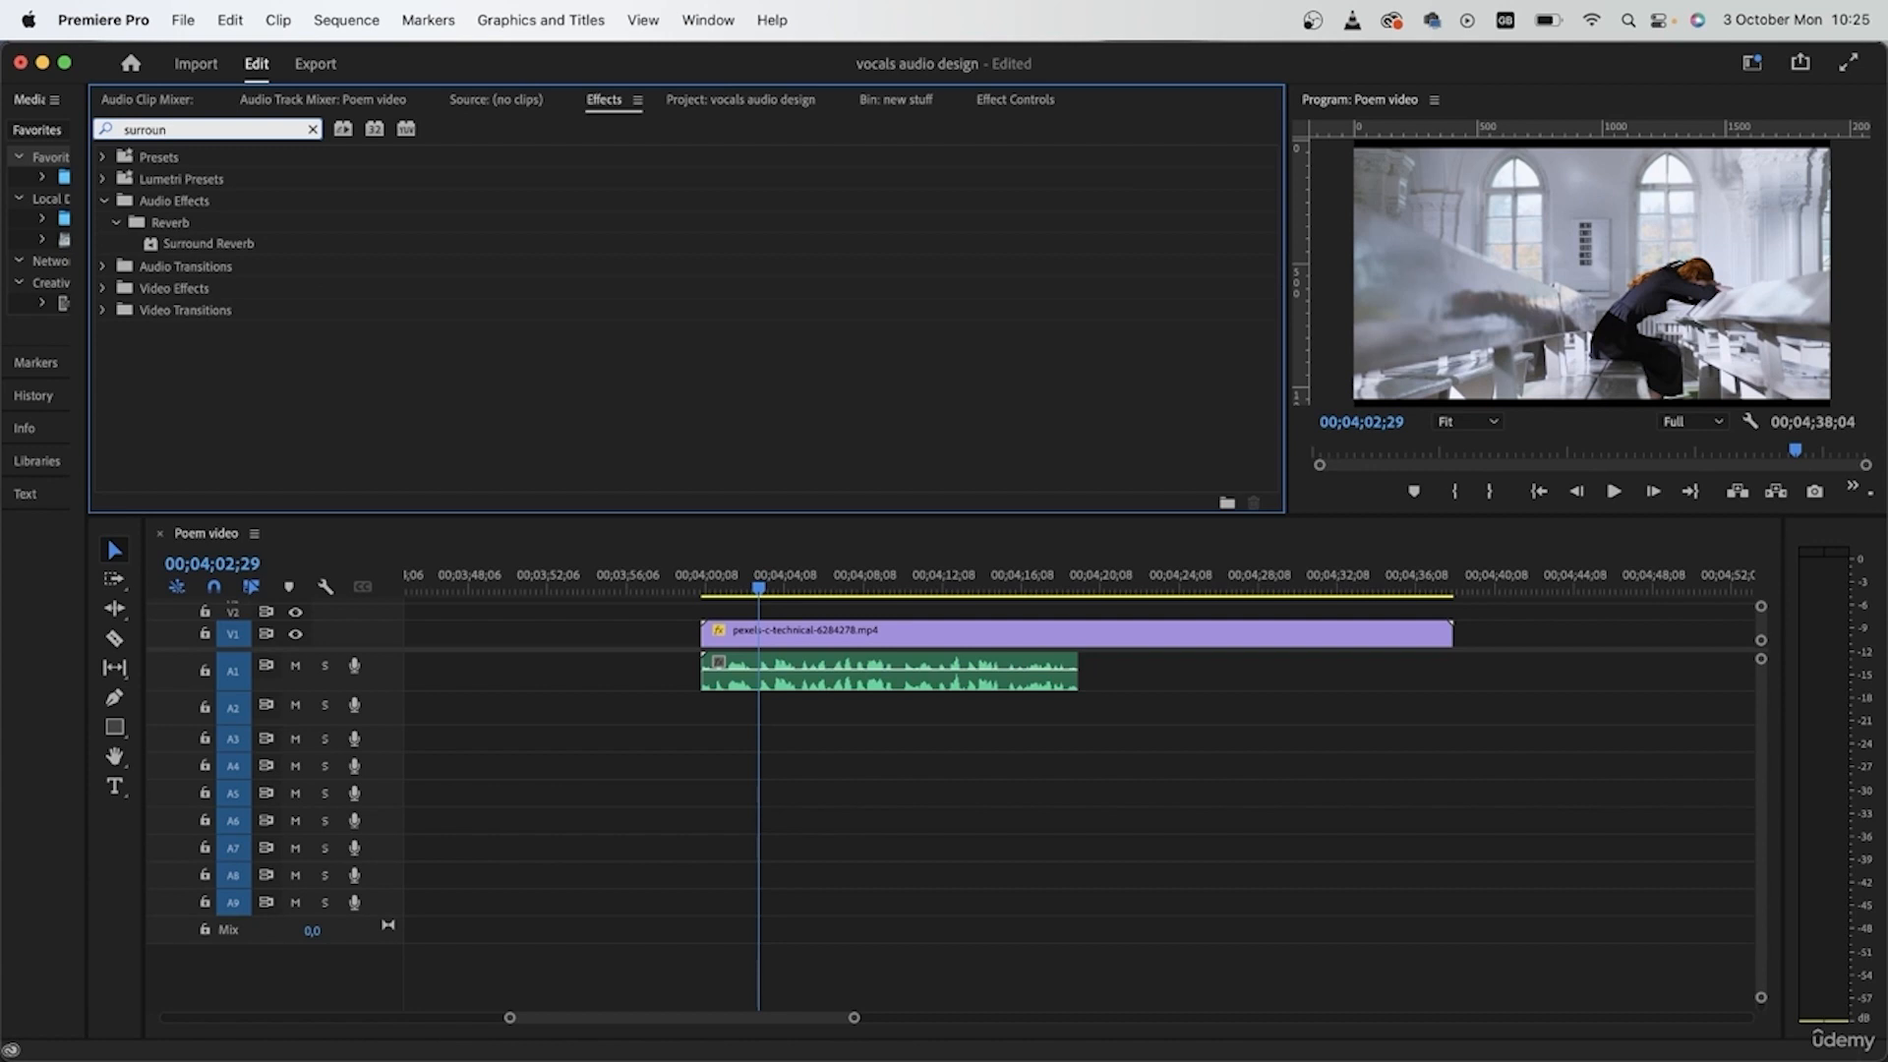
{"action": "left_click", "coordinate": [205, 248]}
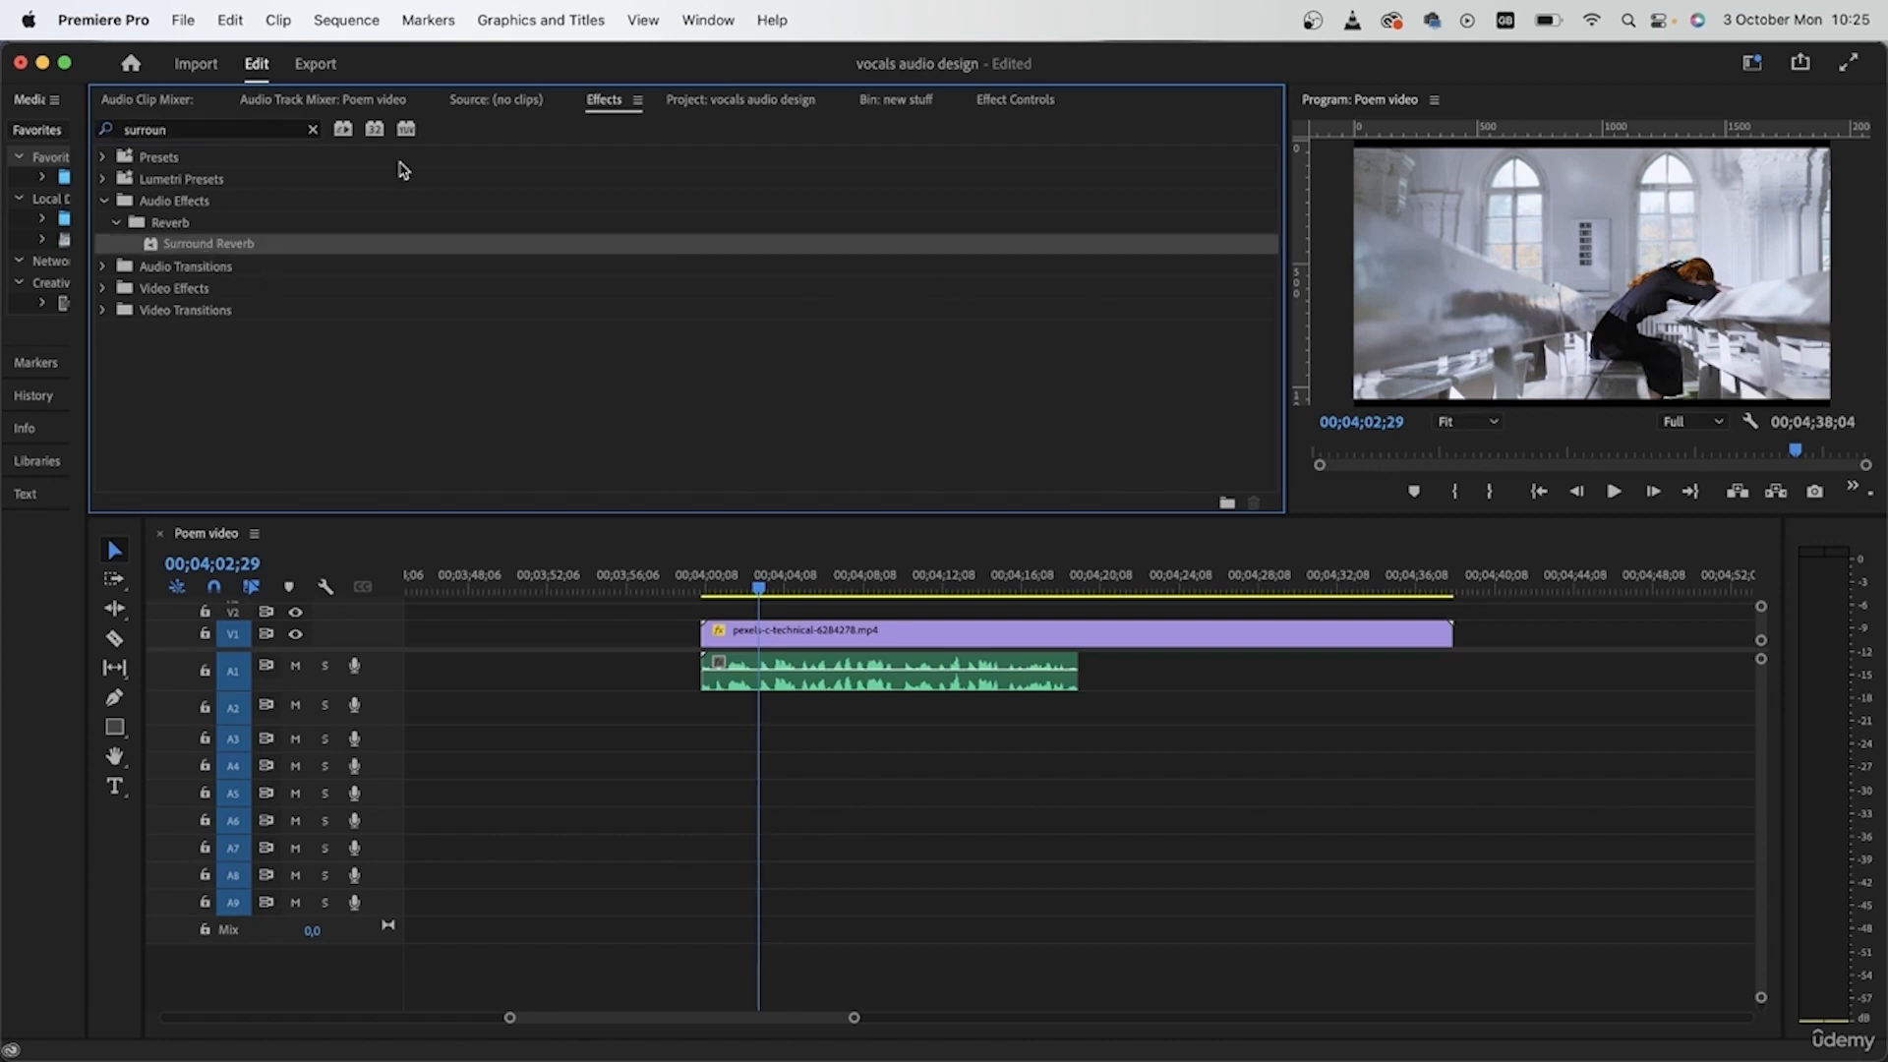
{"action": "left_click_drag", "start_coordinate": [209, 246], "coordinate": [974, 678]}
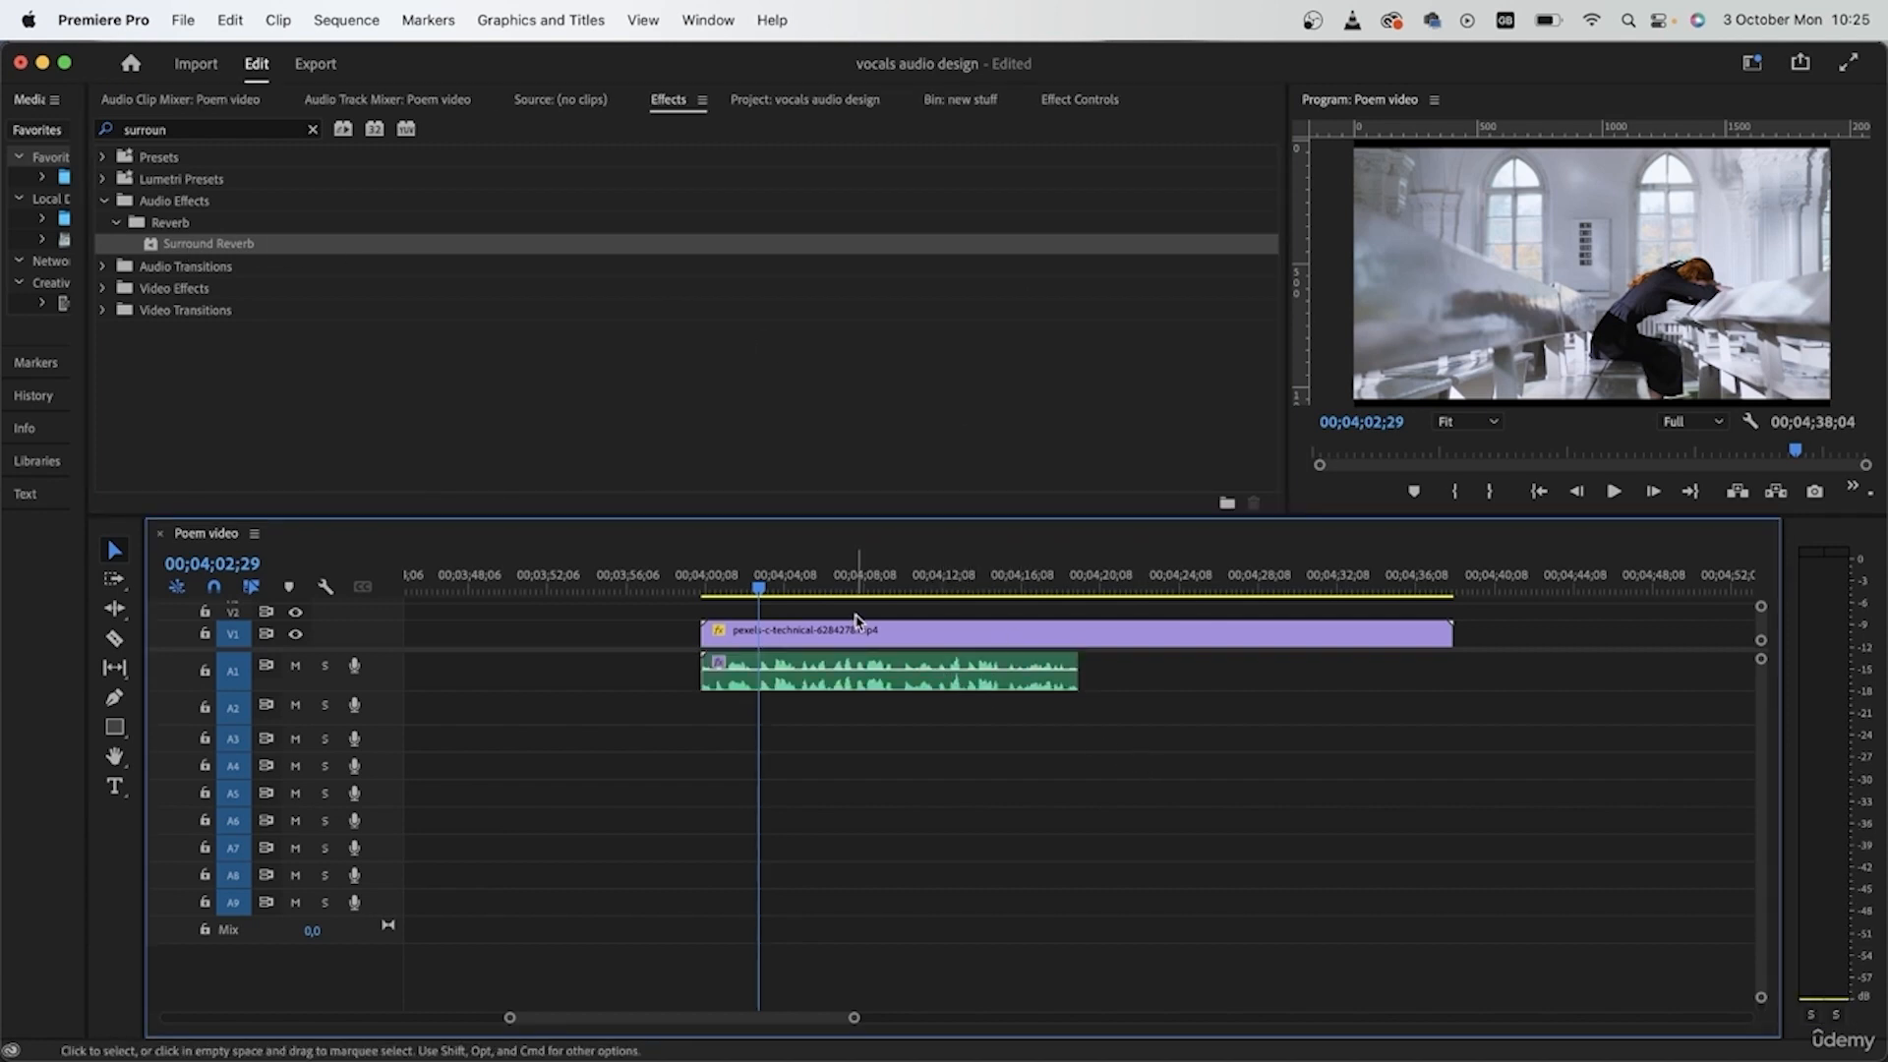
- Open the custom setup of Surround Reverb on the crying sound clip and choose the In The Church preset
{"action": "left_click", "coordinate": [909, 686]}
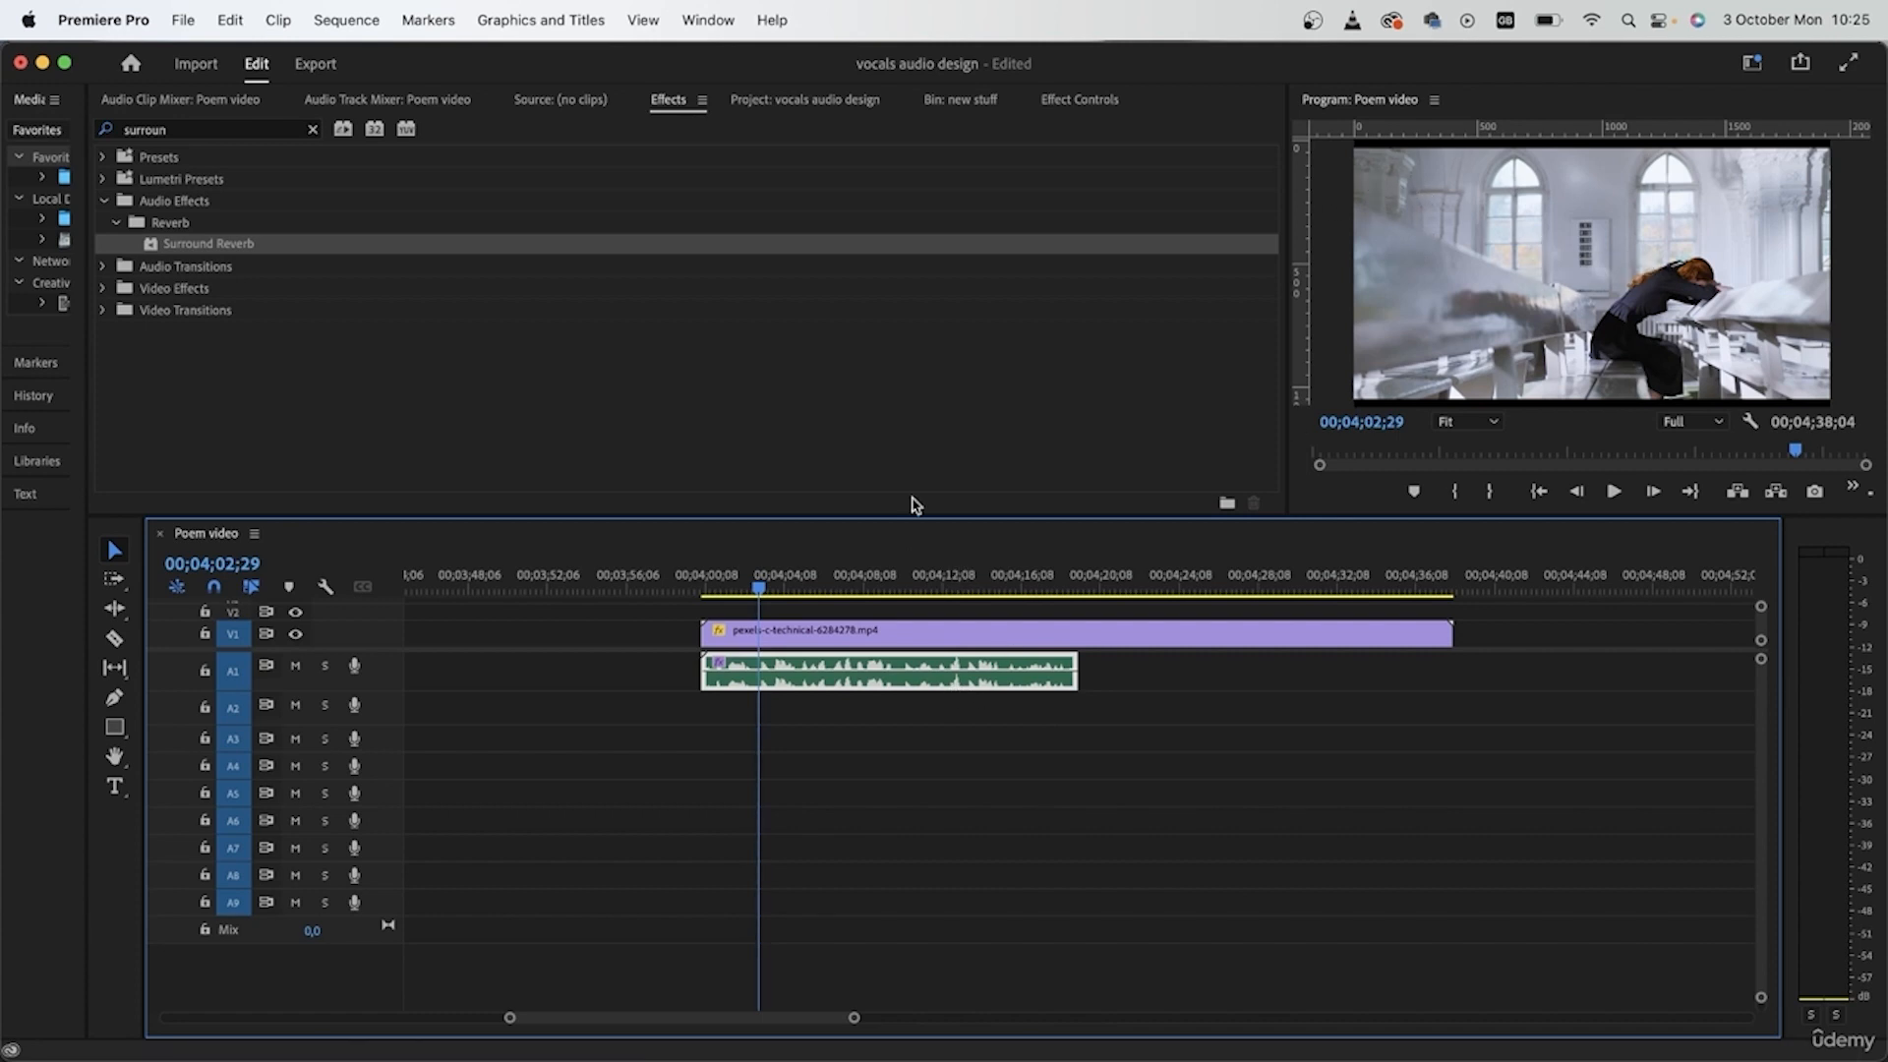
{"action": "left_click", "coordinate": [1090, 102]}
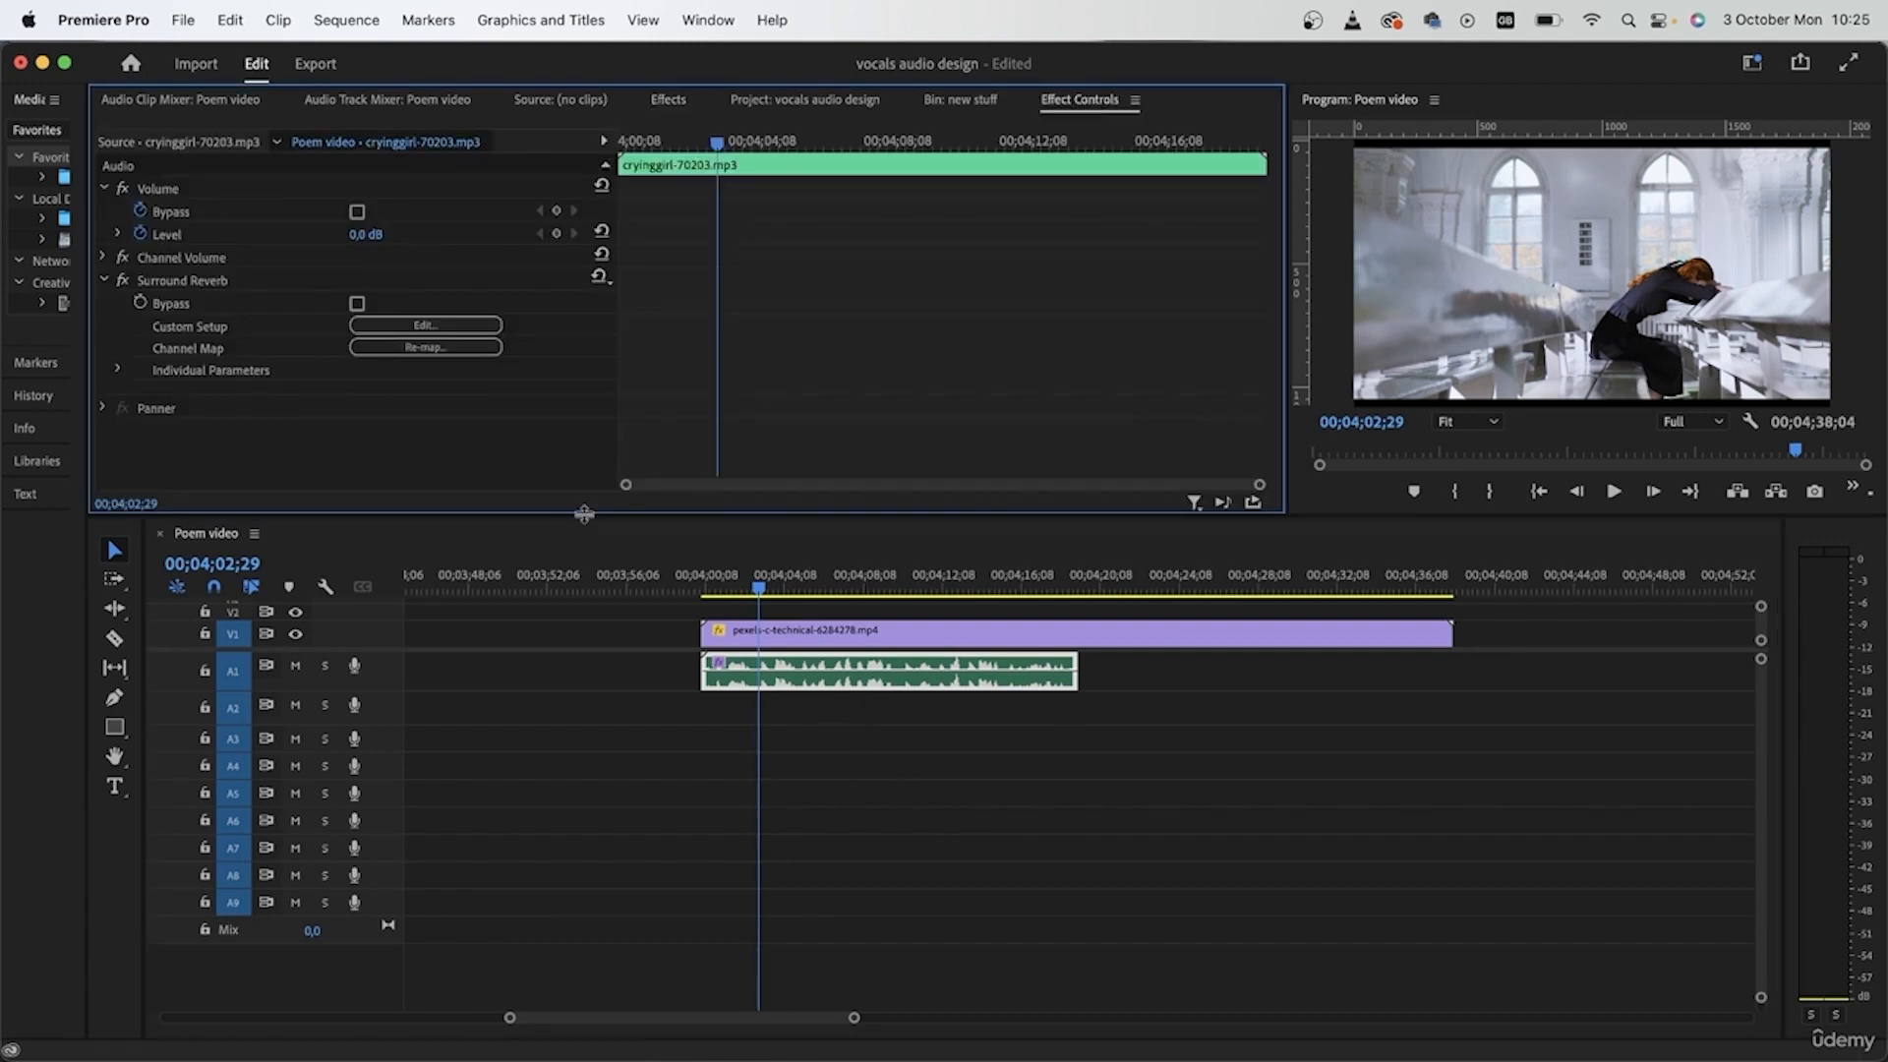
{"action": "left_click", "coordinate": [487, 325]}
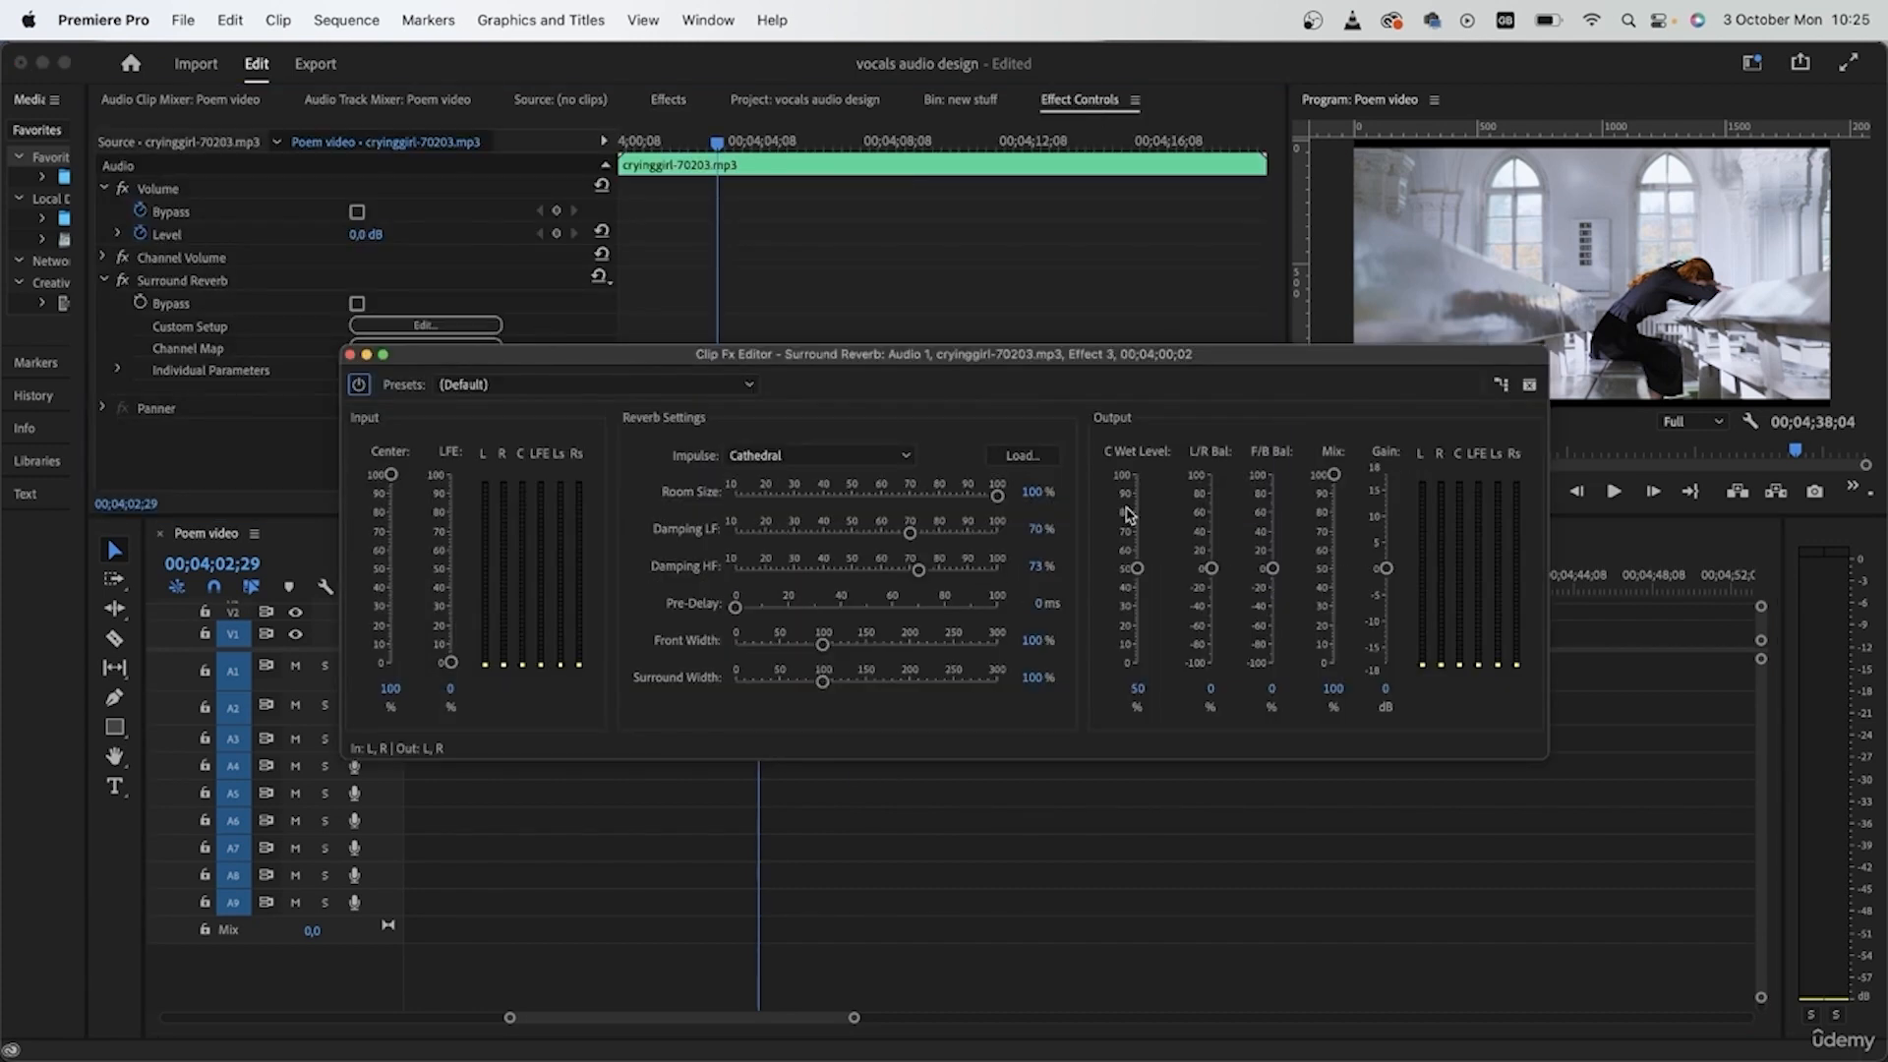
{"action": "left_click_drag", "start_coordinate": [1103, 362], "coordinate": [1143, 169]}
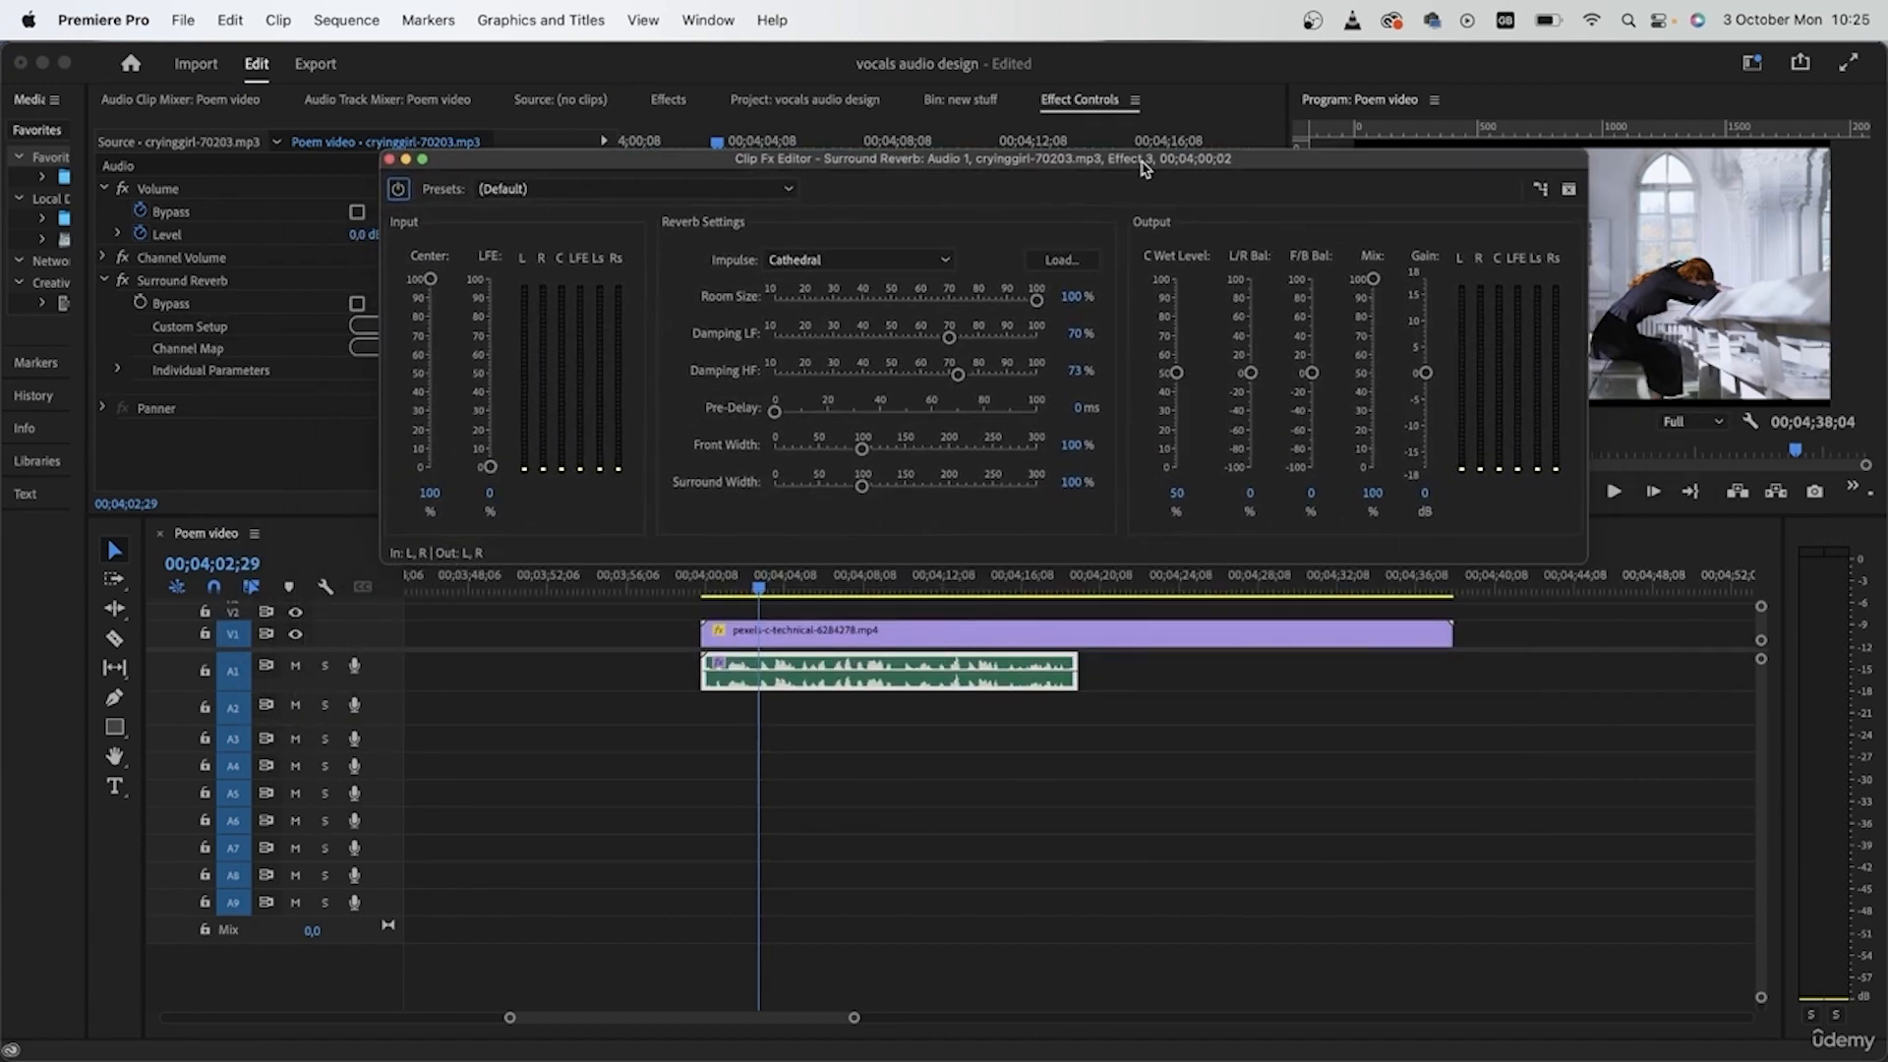
{"action": "left_click", "coordinate": [710, 192]}
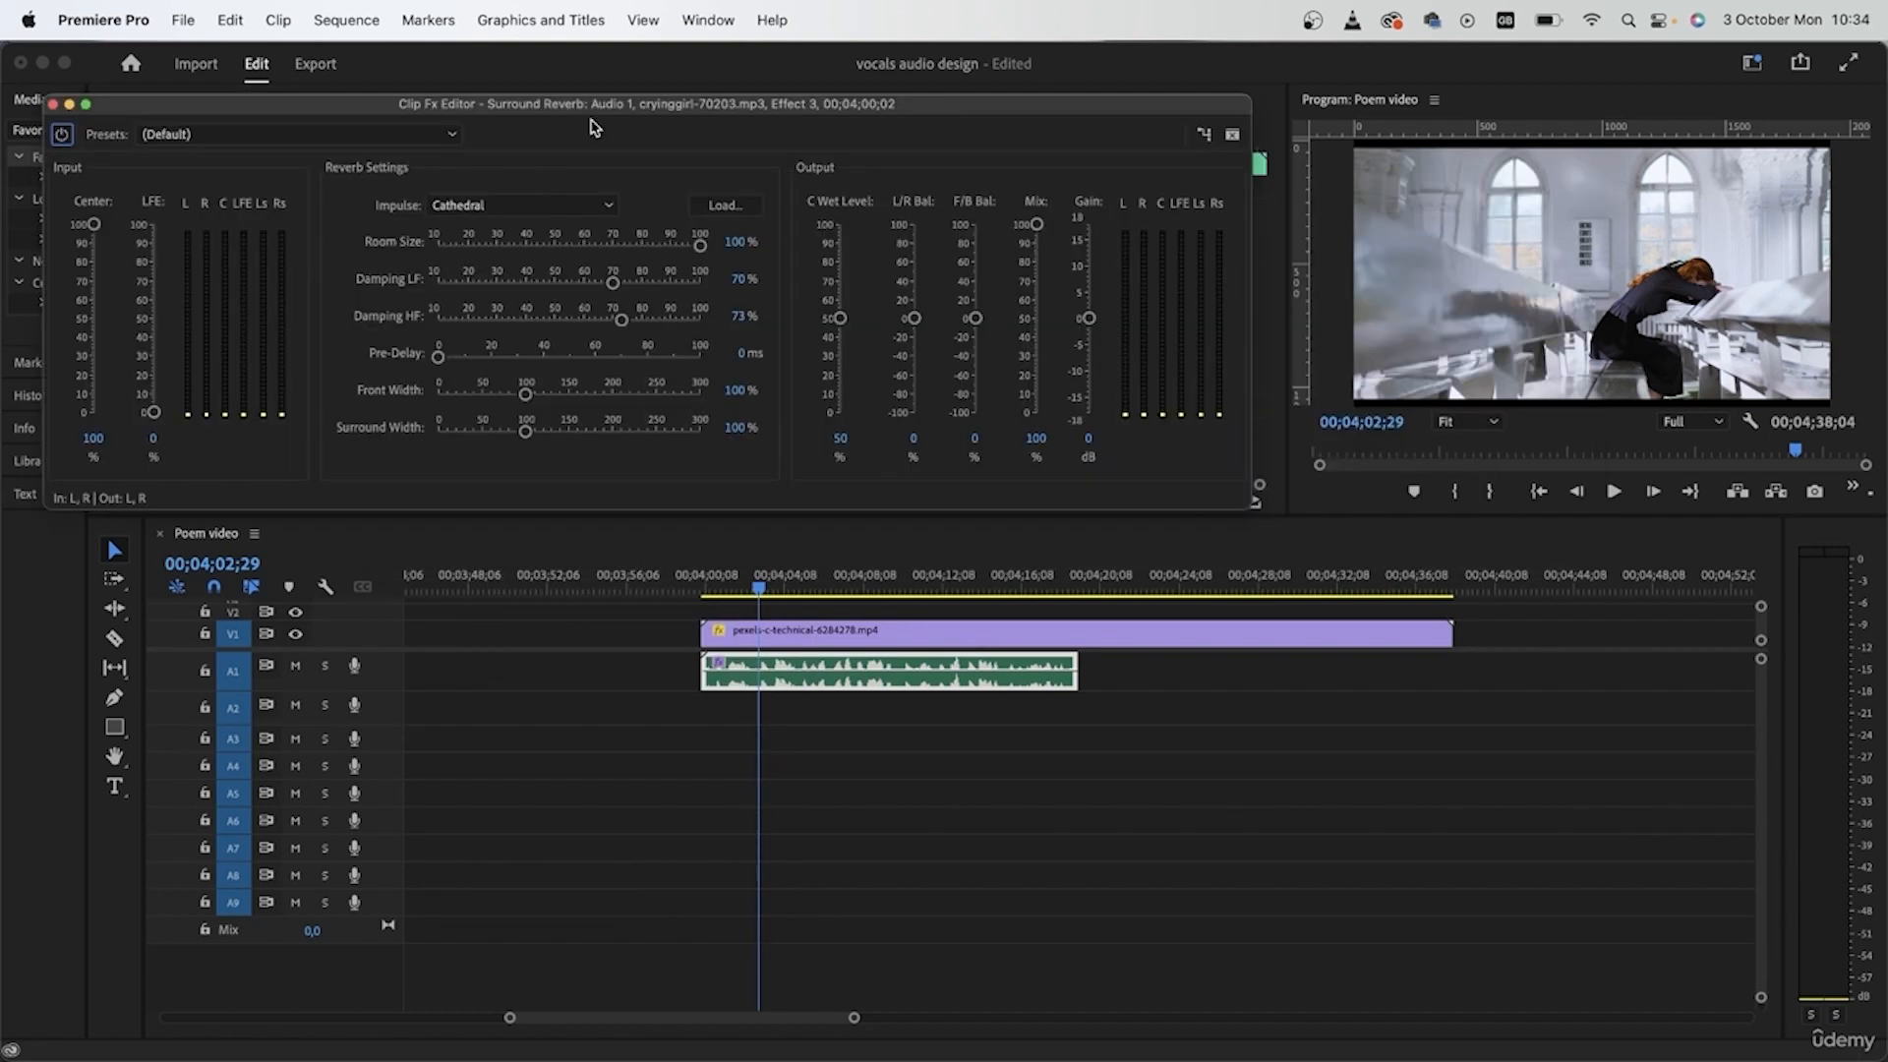
{"action": "left_click", "coordinate": [209, 134]}
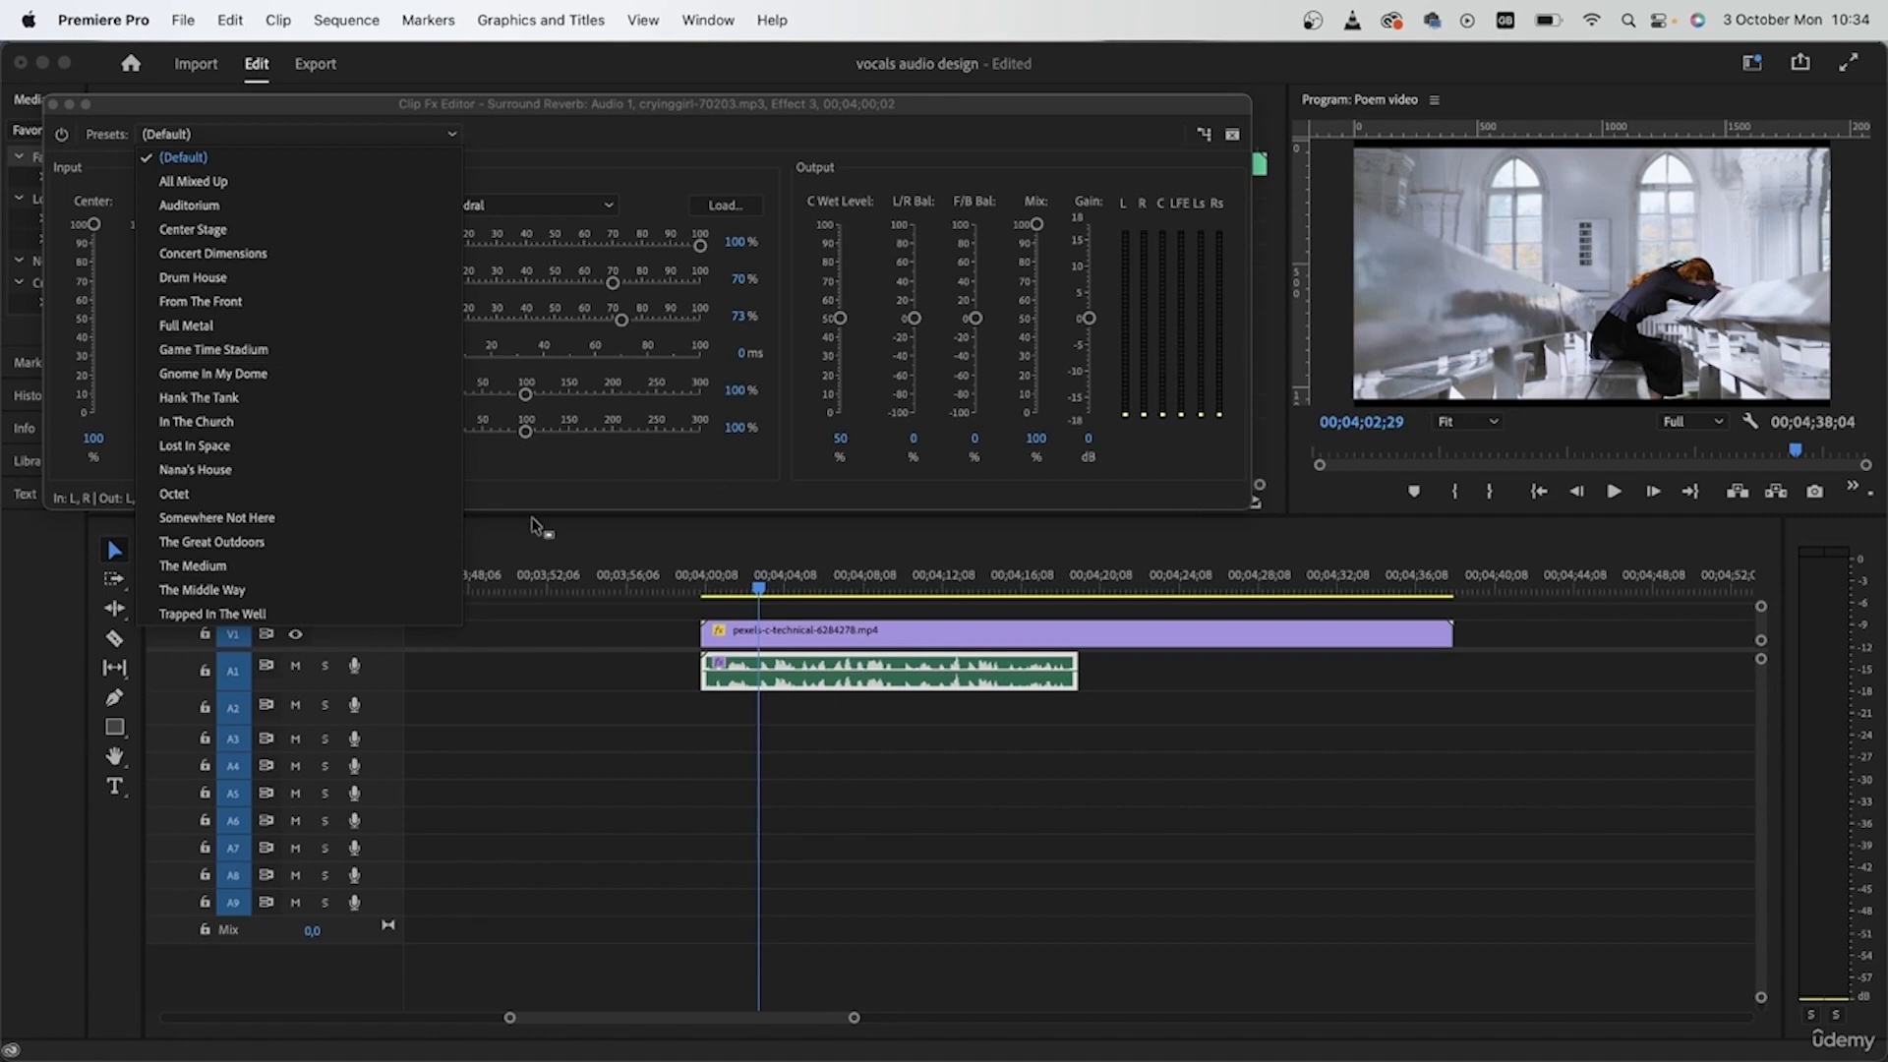
{"action": "left_click", "coordinate": [213, 430]}
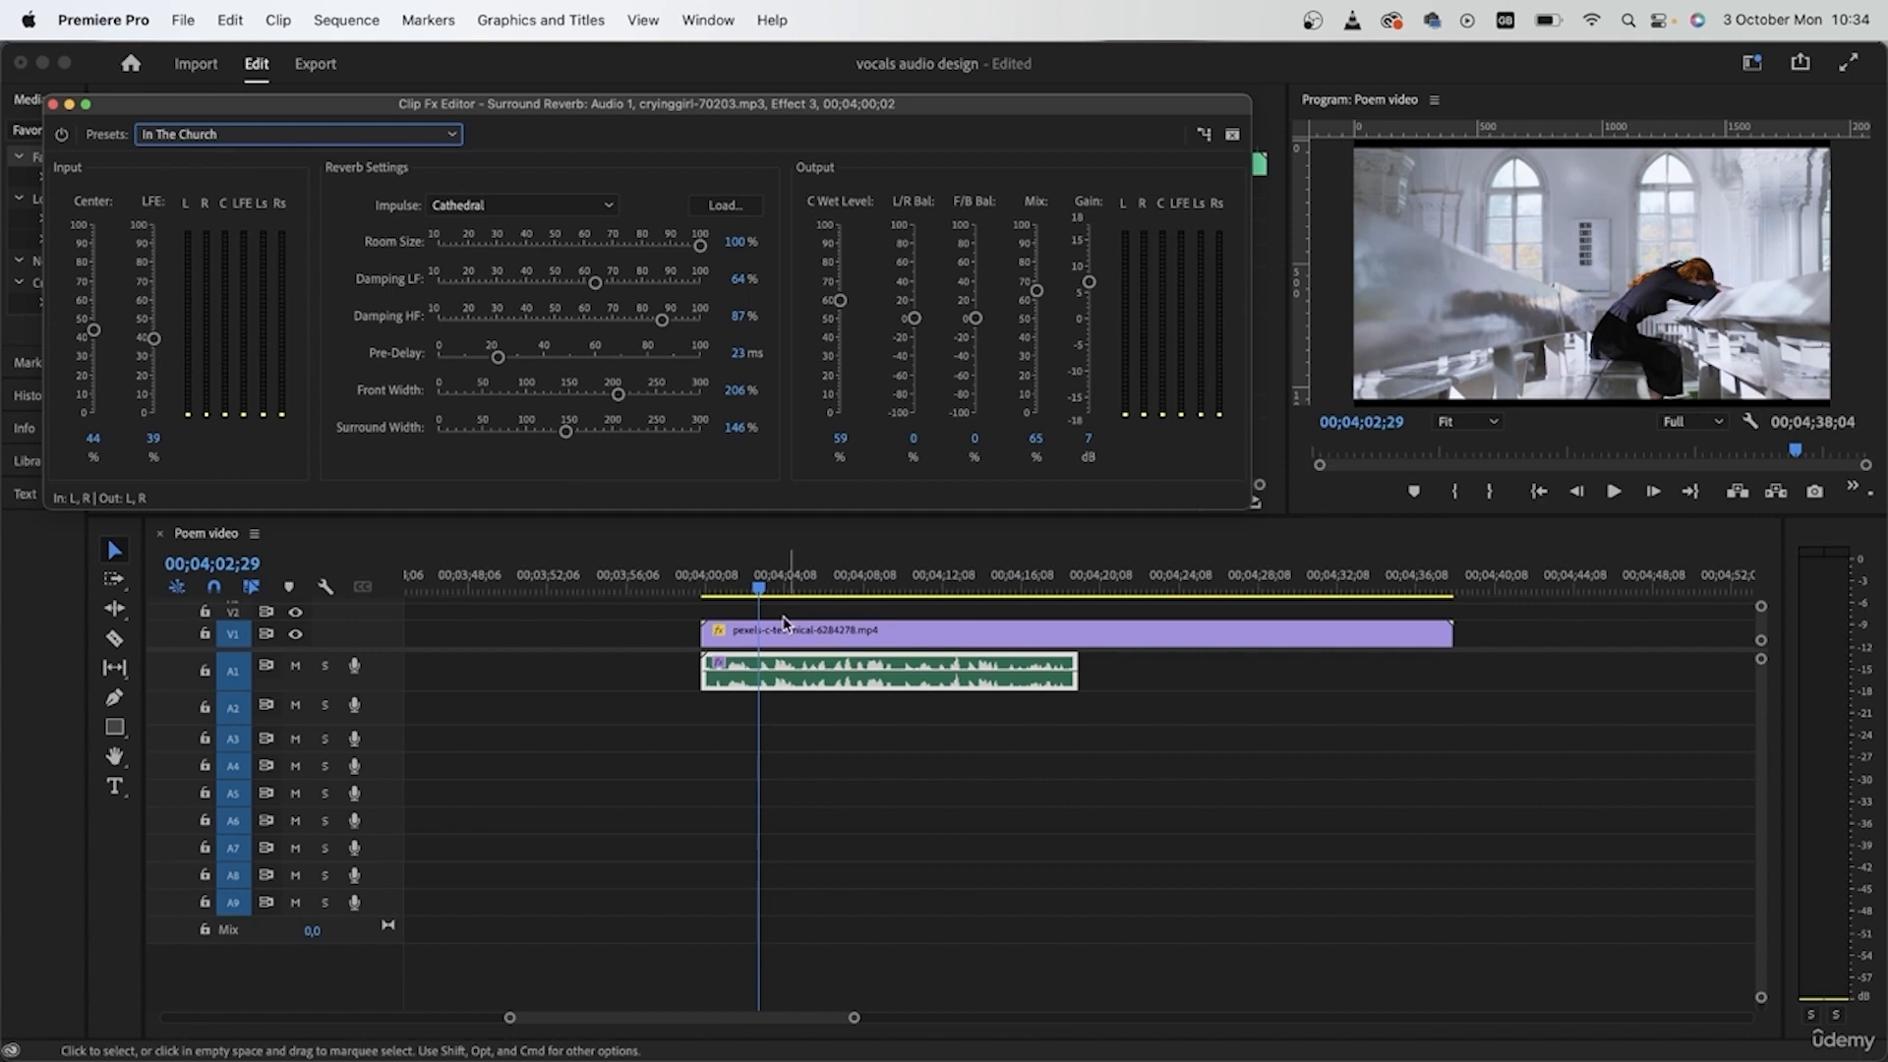
- Play the crying sound with its church reverb from 00;04;00;06, stopping at 00;04;05;04
{"action": "left_click", "coordinate": [706, 570]}
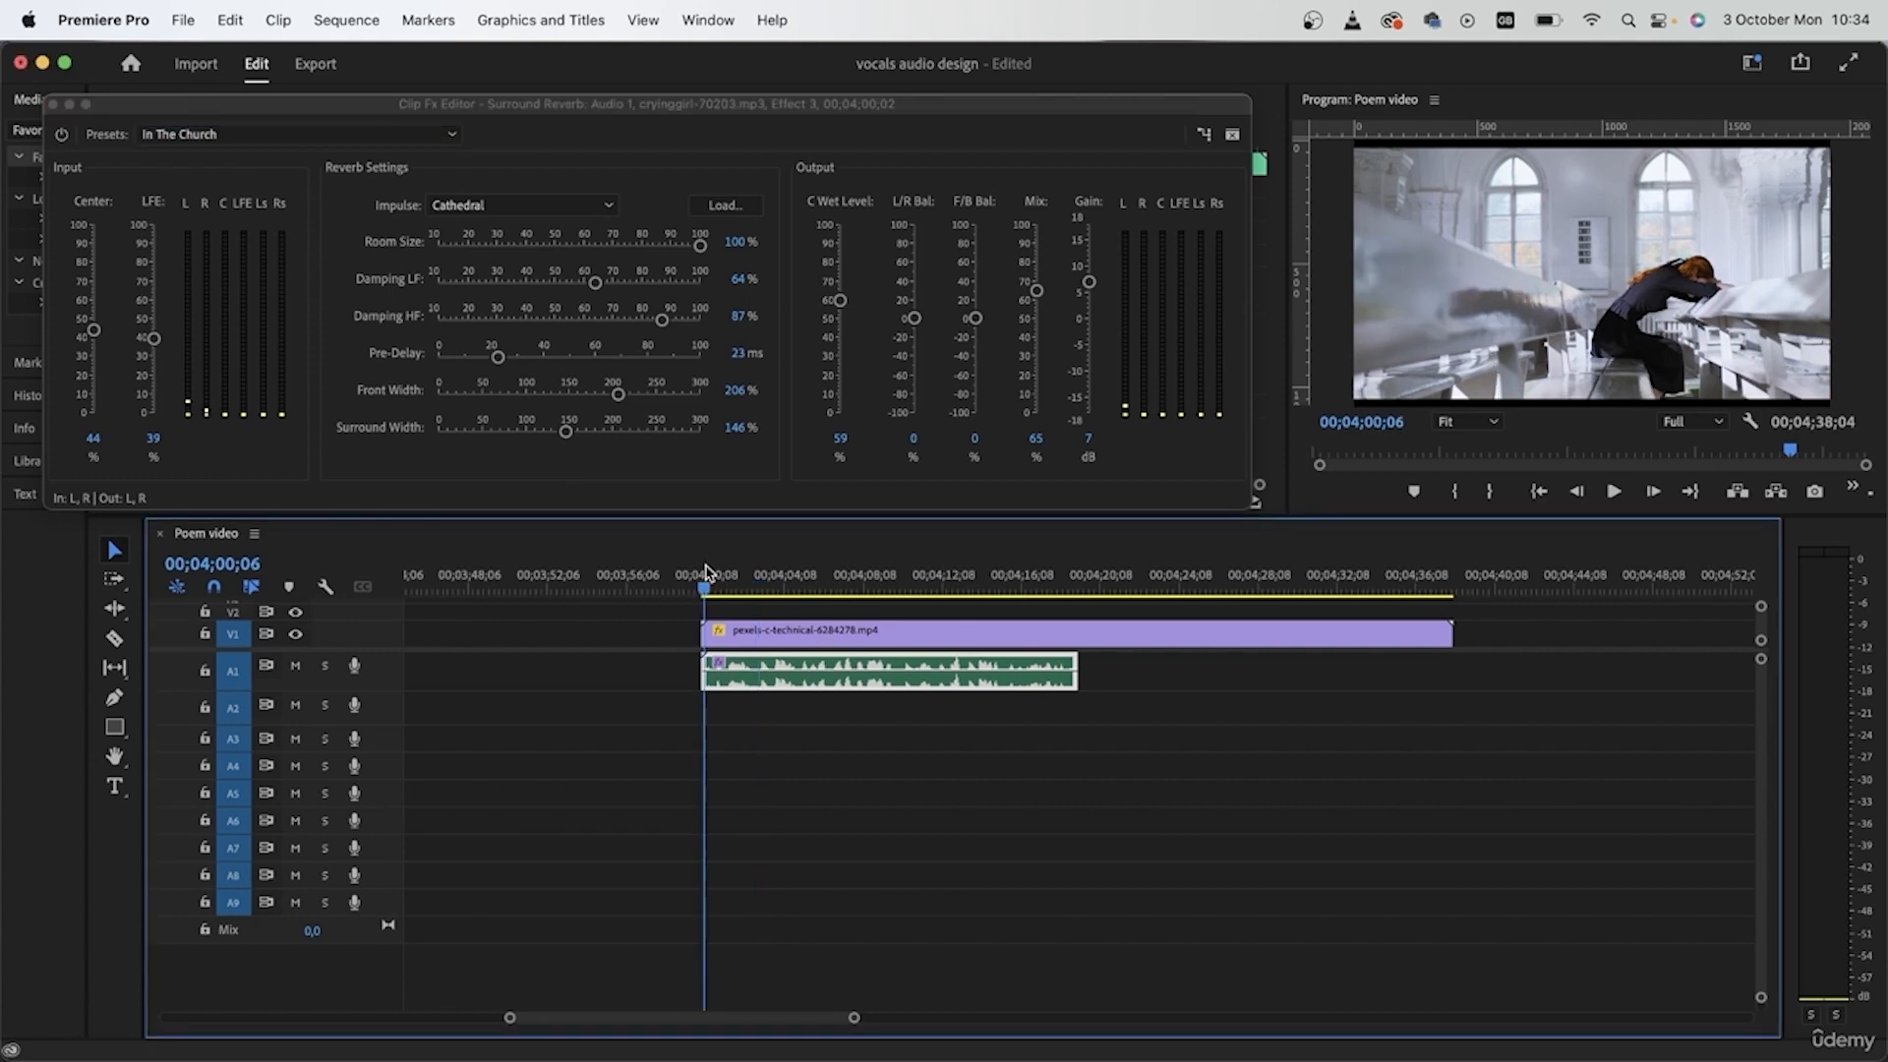
{"action": "key", "text": "space"}
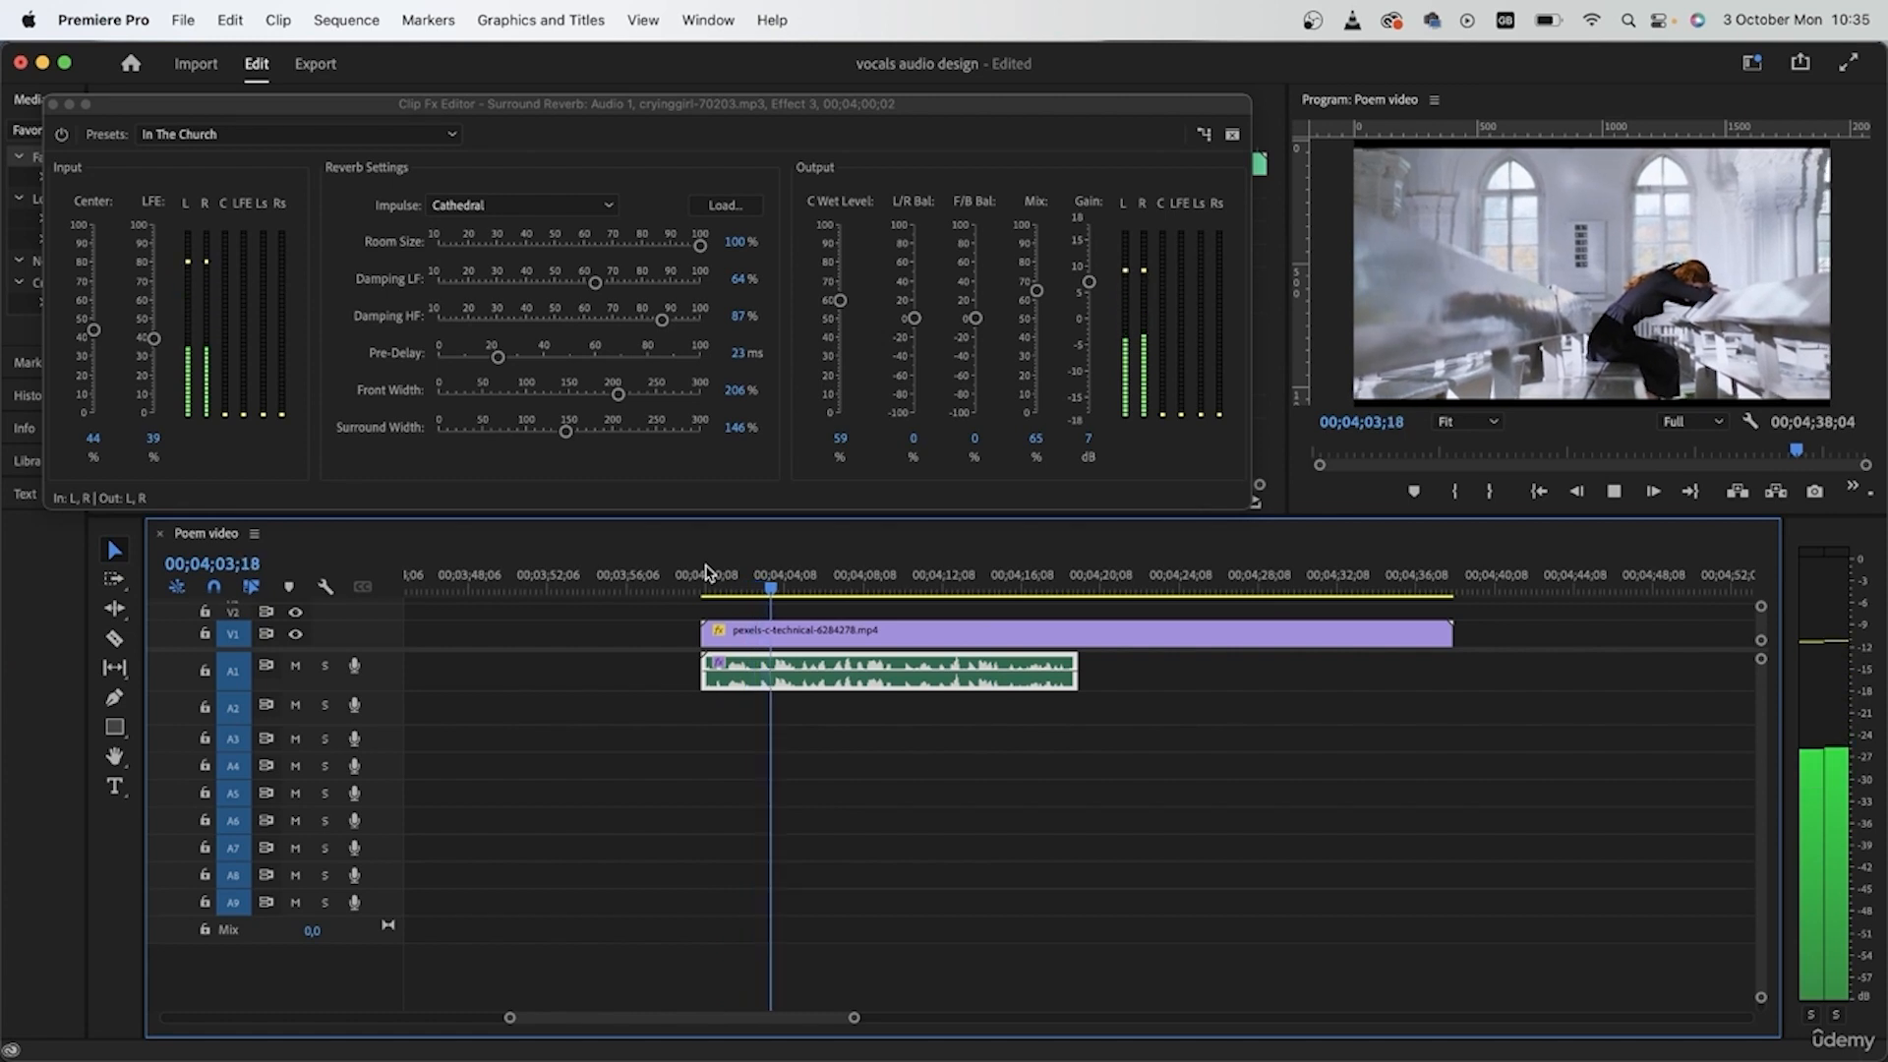
{"action": "key", "text": "space"}
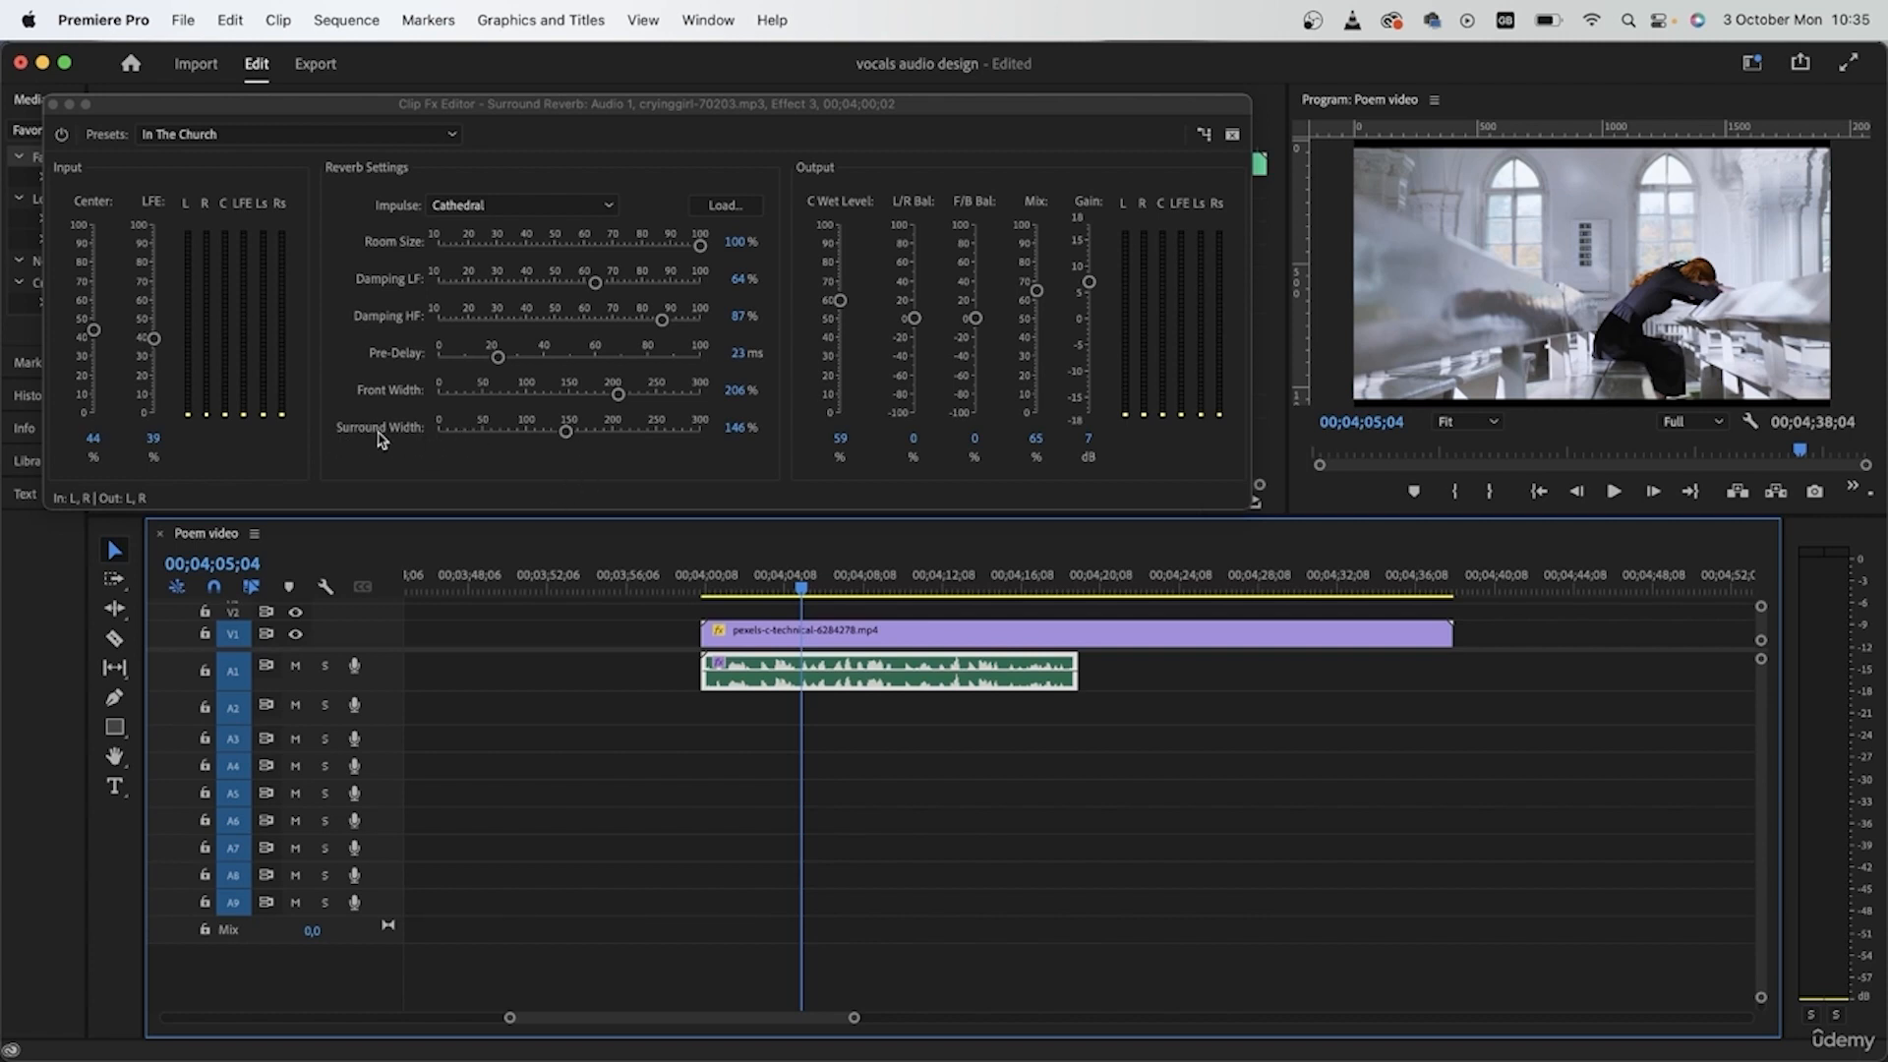
- Set the Surround Reverb to Surround Width 52%, Front Width 158%, Pre-Delay 9,9 ms, Damping LF 83% and Damping HF 39% while replaying the clip
{"action": "left_click_drag", "start_coordinate": [565, 430], "coordinate": [483, 430]}
{"action": "left_click", "coordinate": [702, 578]}
{"action": "key", "text": "space"}
{"action": "left_click_drag", "start_coordinate": [617, 394], "coordinate": [464, 358]}
{"action": "left_click_drag", "start_coordinate": [662, 320], "coordinate": [649, 282]}
{"action": "left_click", "coordinate": [710, 577]}
{"action": "key", "text": "space"}
{"action": "left_click_drag", "start_coordinate": [615, 320], "coordinate": [523, 320]}
- Set the reverb output to C Wet Level 22%, L/R Bal -39%, Mix 70% and Gain -3,2 dB while replaying the crying sound
{"action": "left_click_drag", "start_coordinate": [839, 300], "coordinate": [840, 371]}
{"action": "left_click_drag", "start_coordinate": [914, 317], "coordinate": [913, 356]}
{"action": "mouse_move", "coordinate": [1037, 290]}
{"action": "left_mouse_down"}
{"action": "mouse_move", "coordinate": [1037, 246]}
{"action": "mouse_move", "coordinate": [1036, 280]}
{"action": "left_mouse_up"}
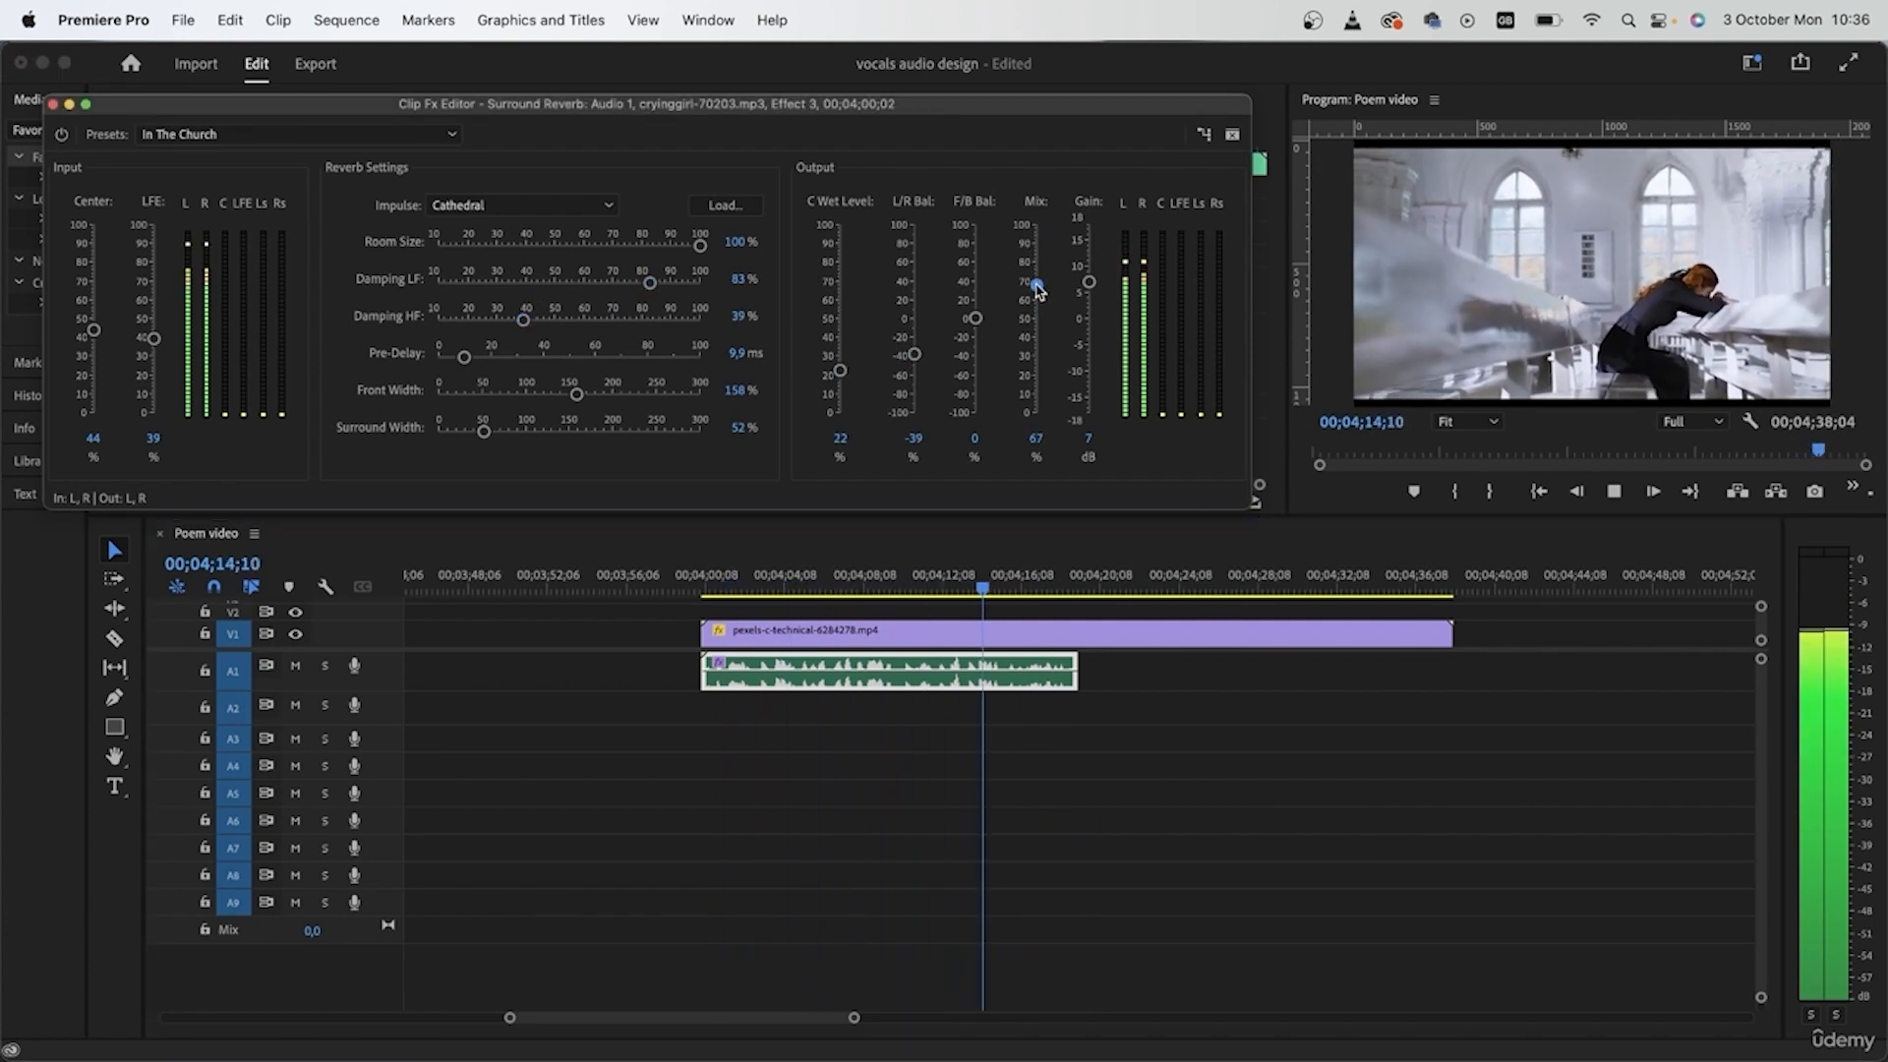
{"action": "left_click", "coordinate": [723, 587]}
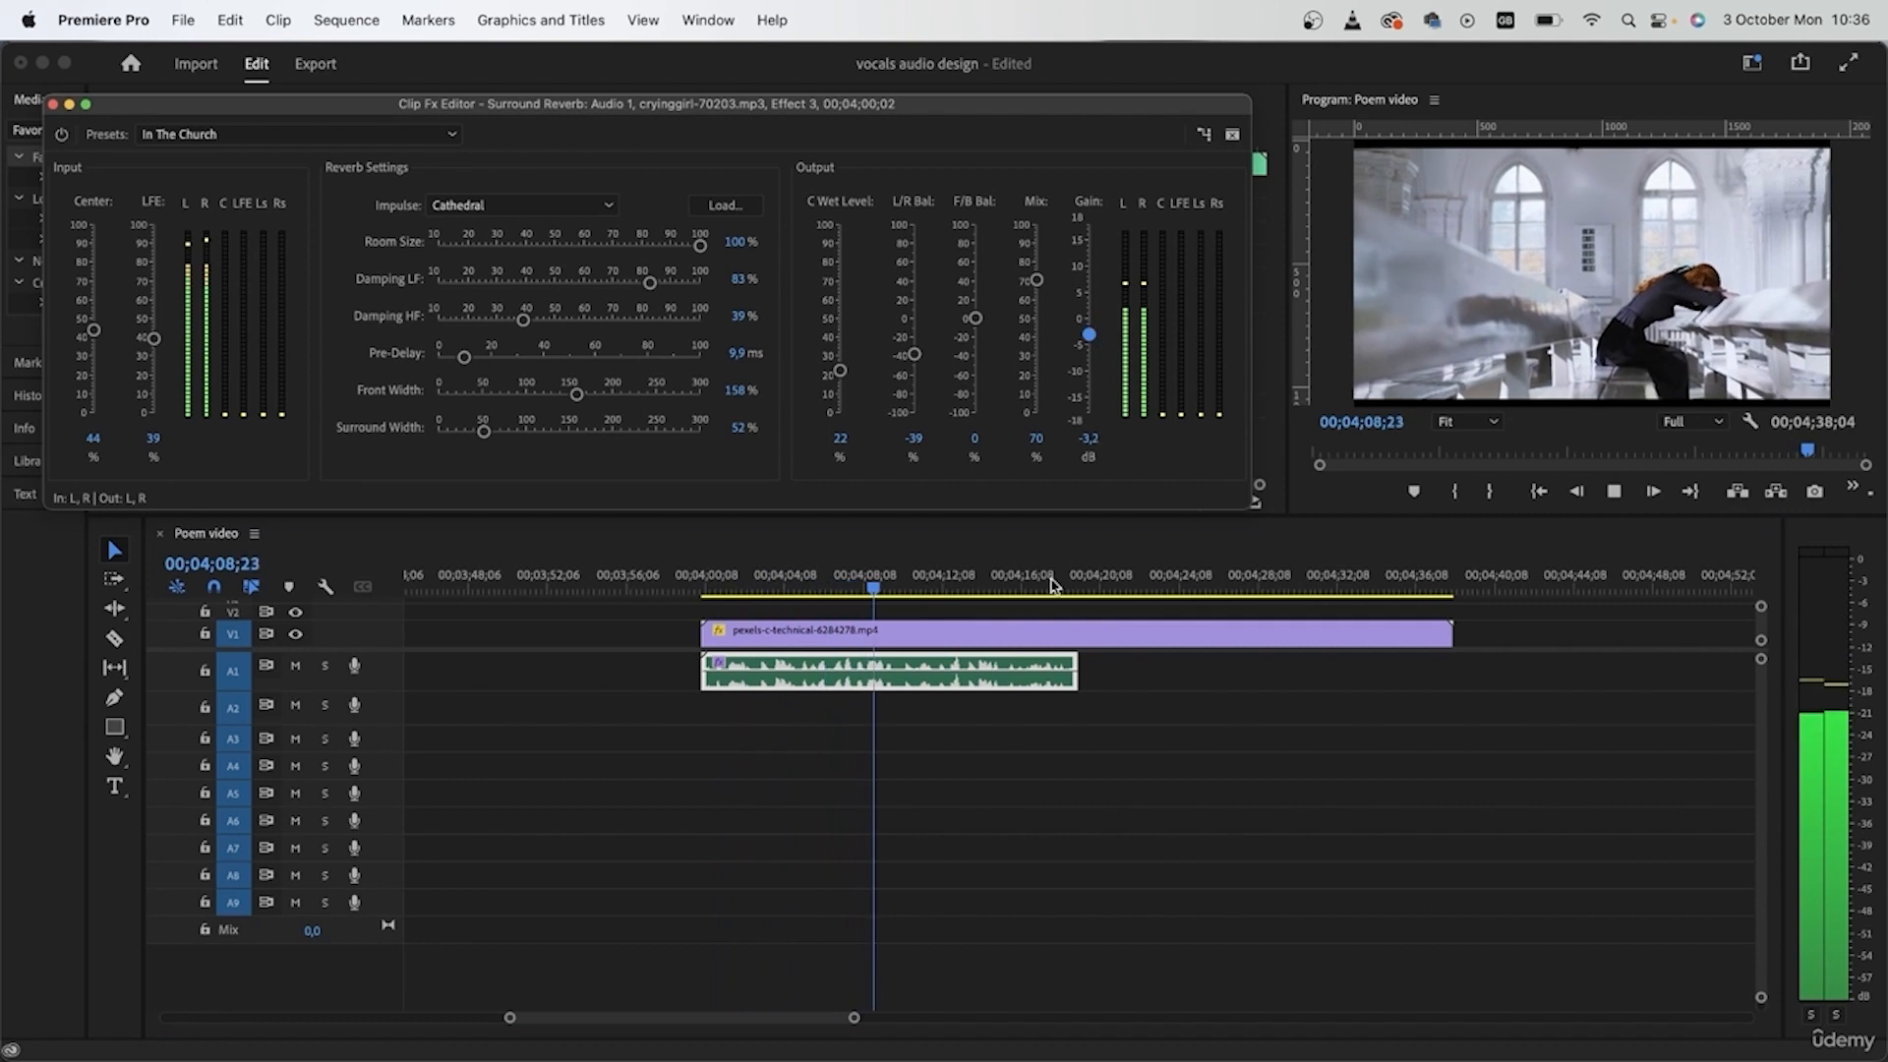
{"action": "left_click", "coordinate": [718, 587]}
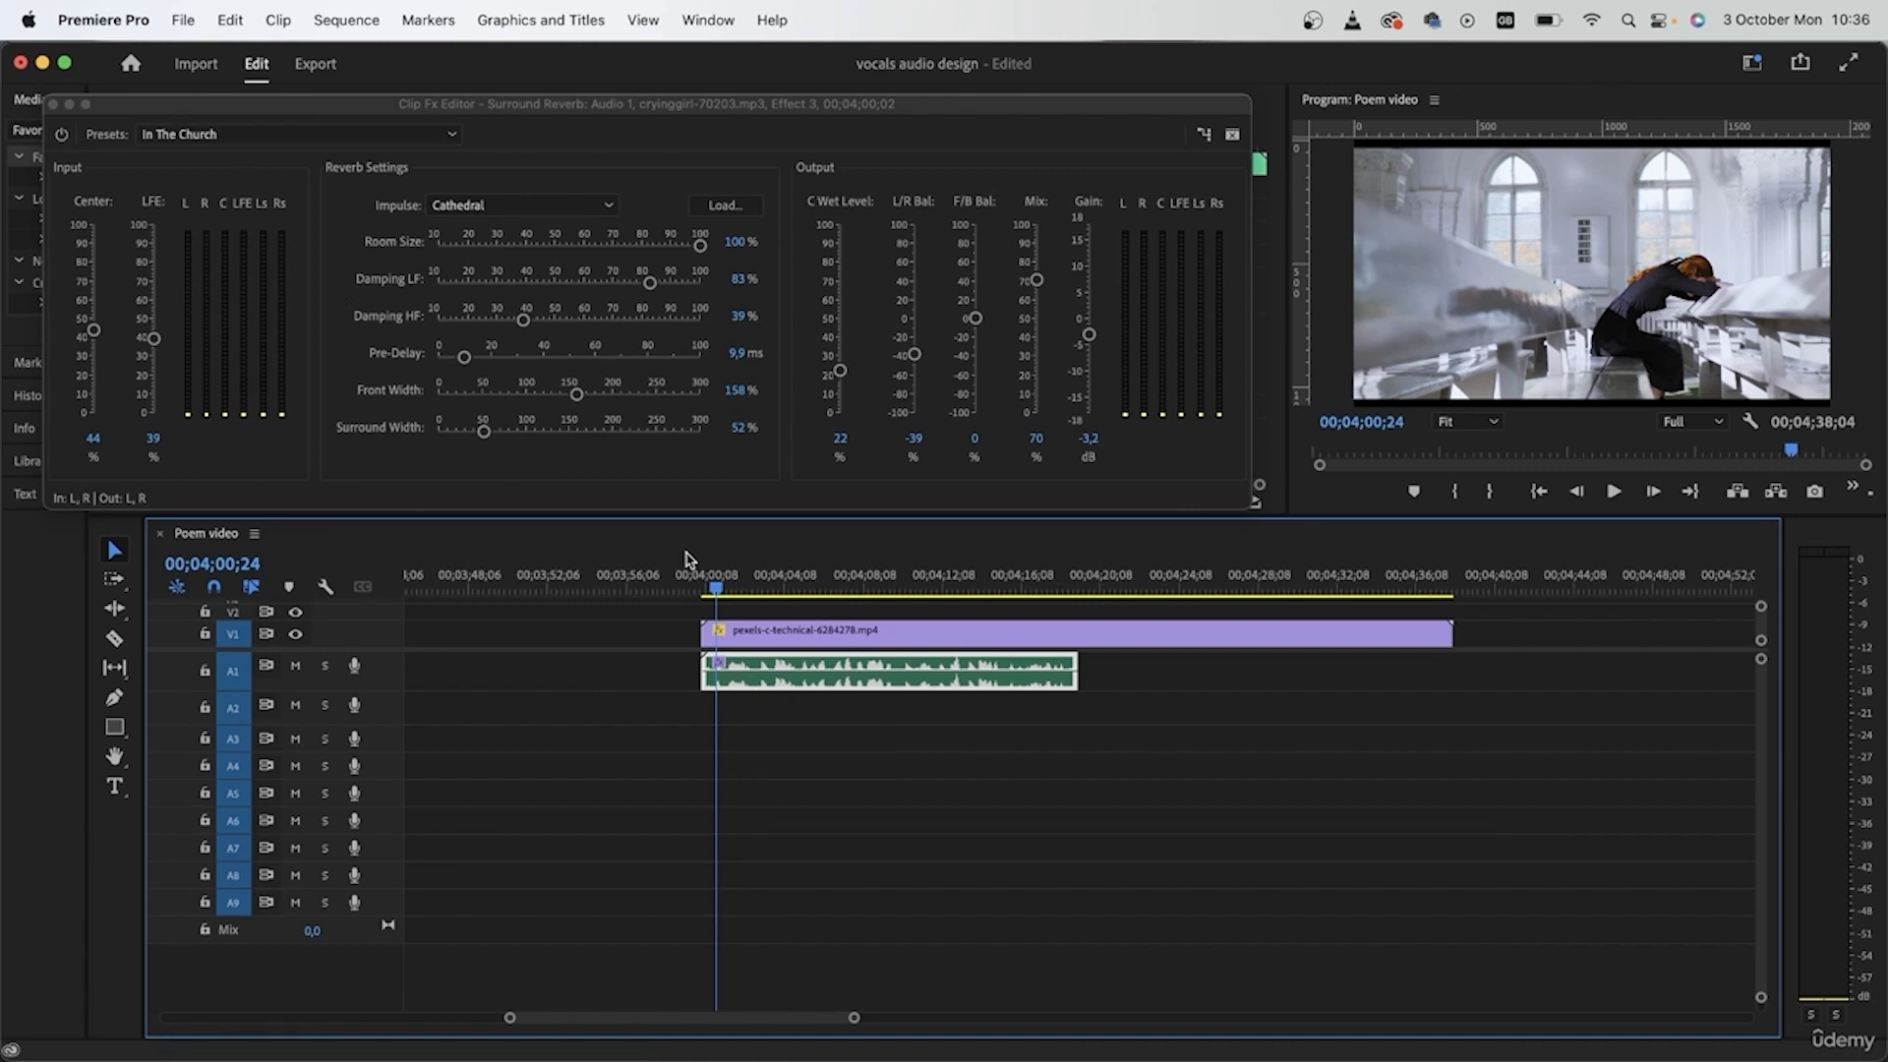
- Replay the crying sound near its start and set the reverb's output Gain to -0,2 dB
{"action": "key", "text": "space"}
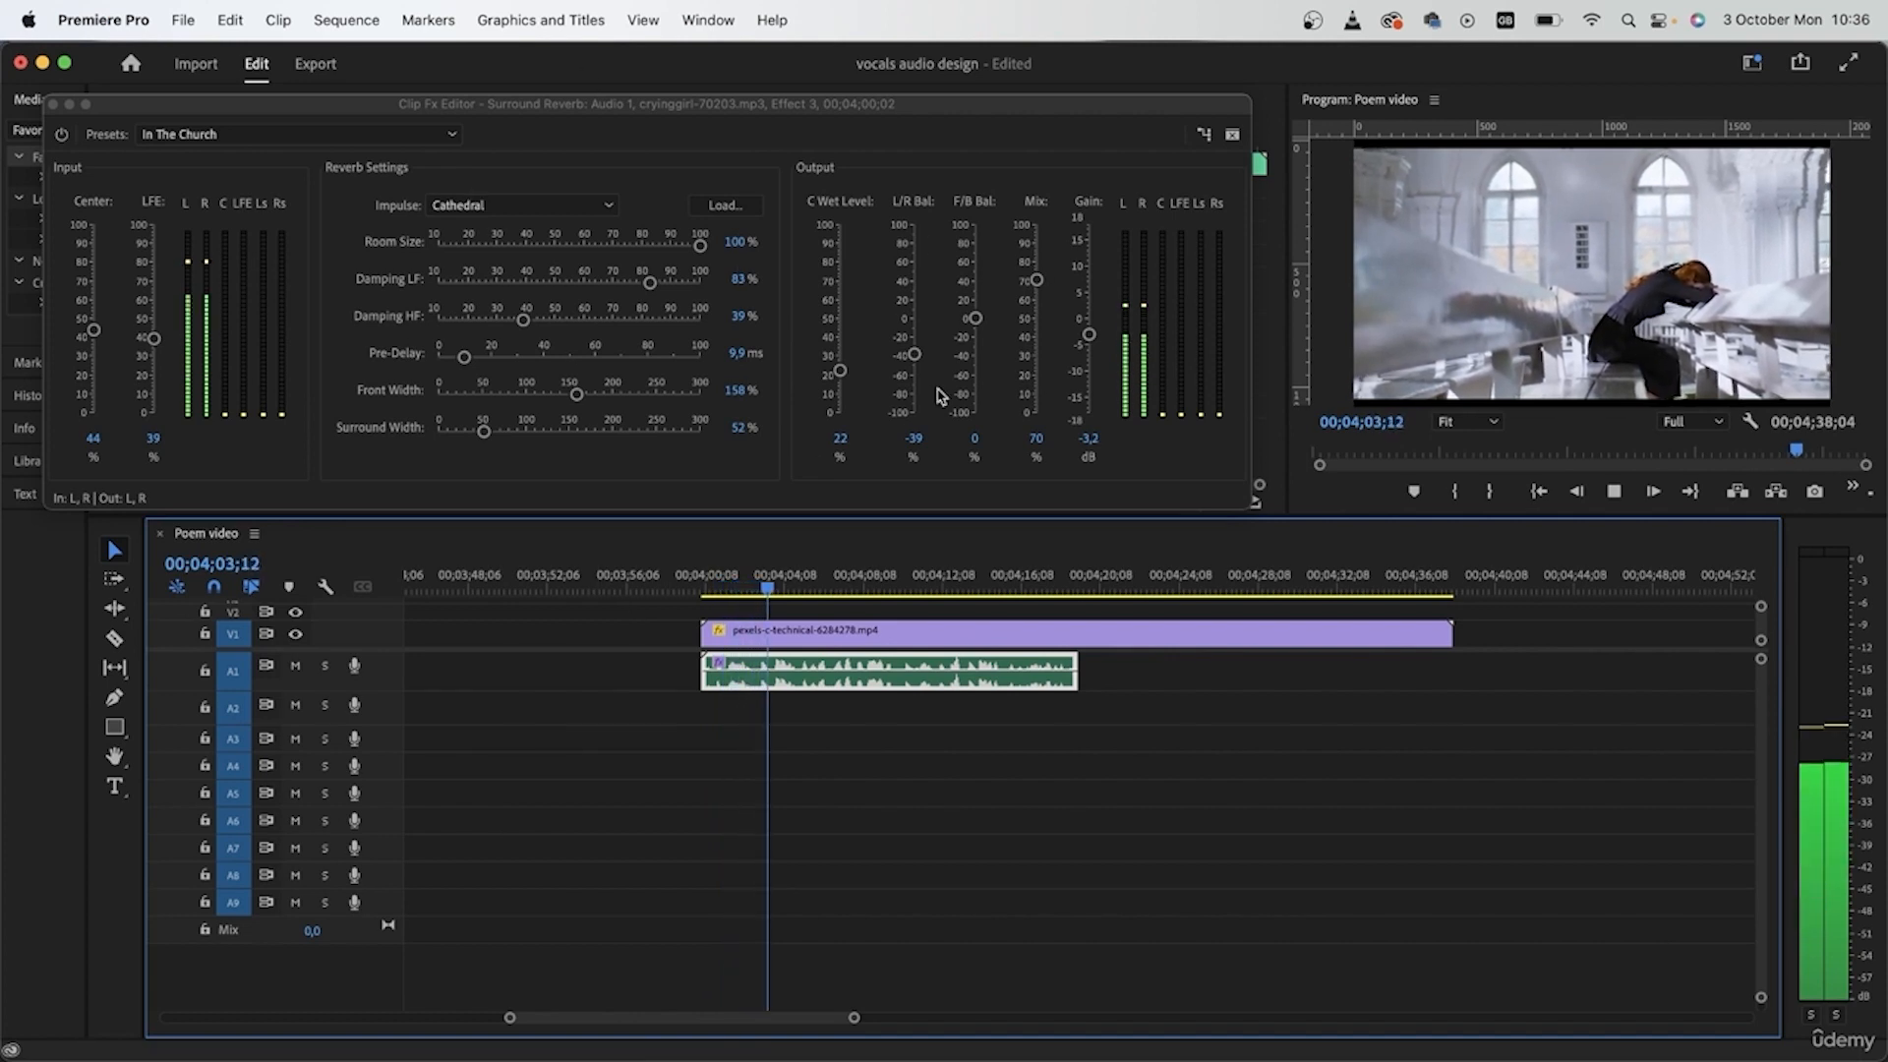
{"action": "key", "text": "space"}
{"action": "left_click", "coordinate": [714, 556]}
{"action": "left_click", "coordinate": [1089, 335]}
{"action": "left_click_drag", "start_coordinate": [1090, 335], "coordinate": [1092, 322]}
{"action": "key", "text": "space"}
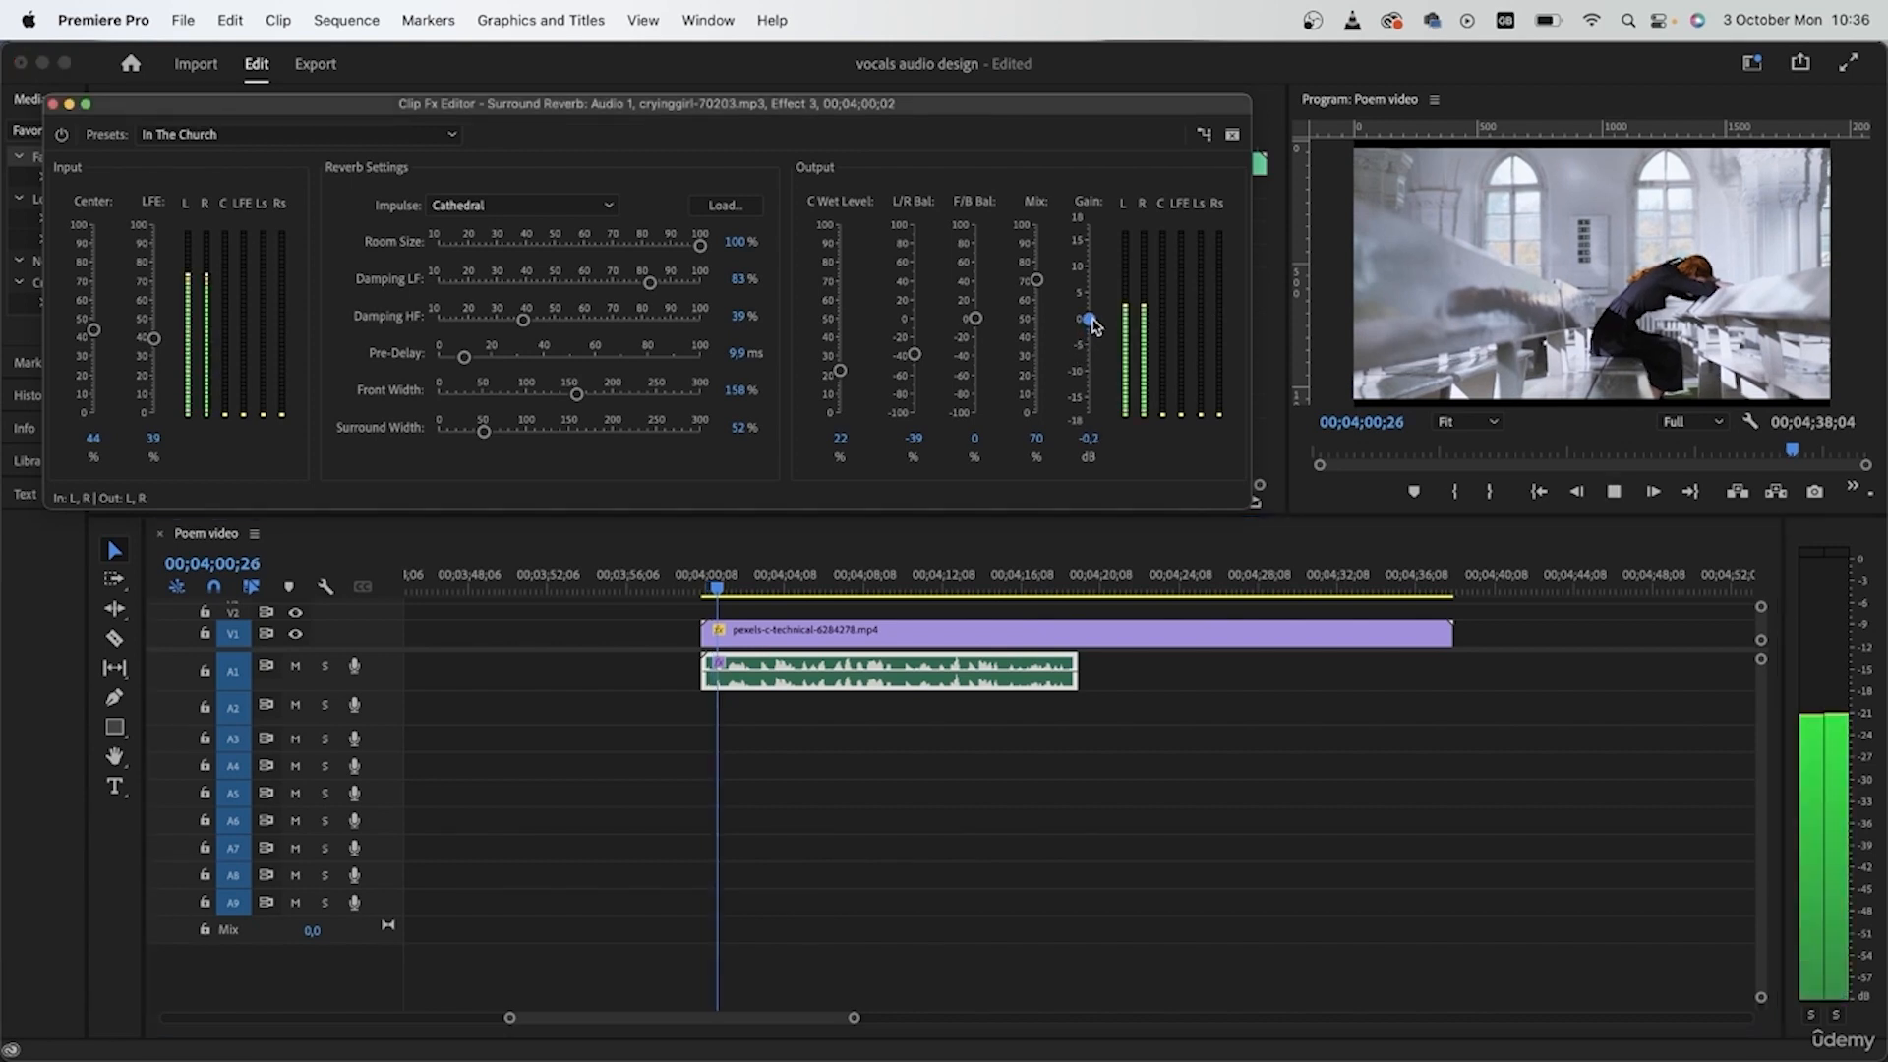
- Compare the crying sound with the reverb bypassed and active, and set the output Gain to 3,2 dB during playback
{"action": "left_click", "coordinate": [61, 134]}
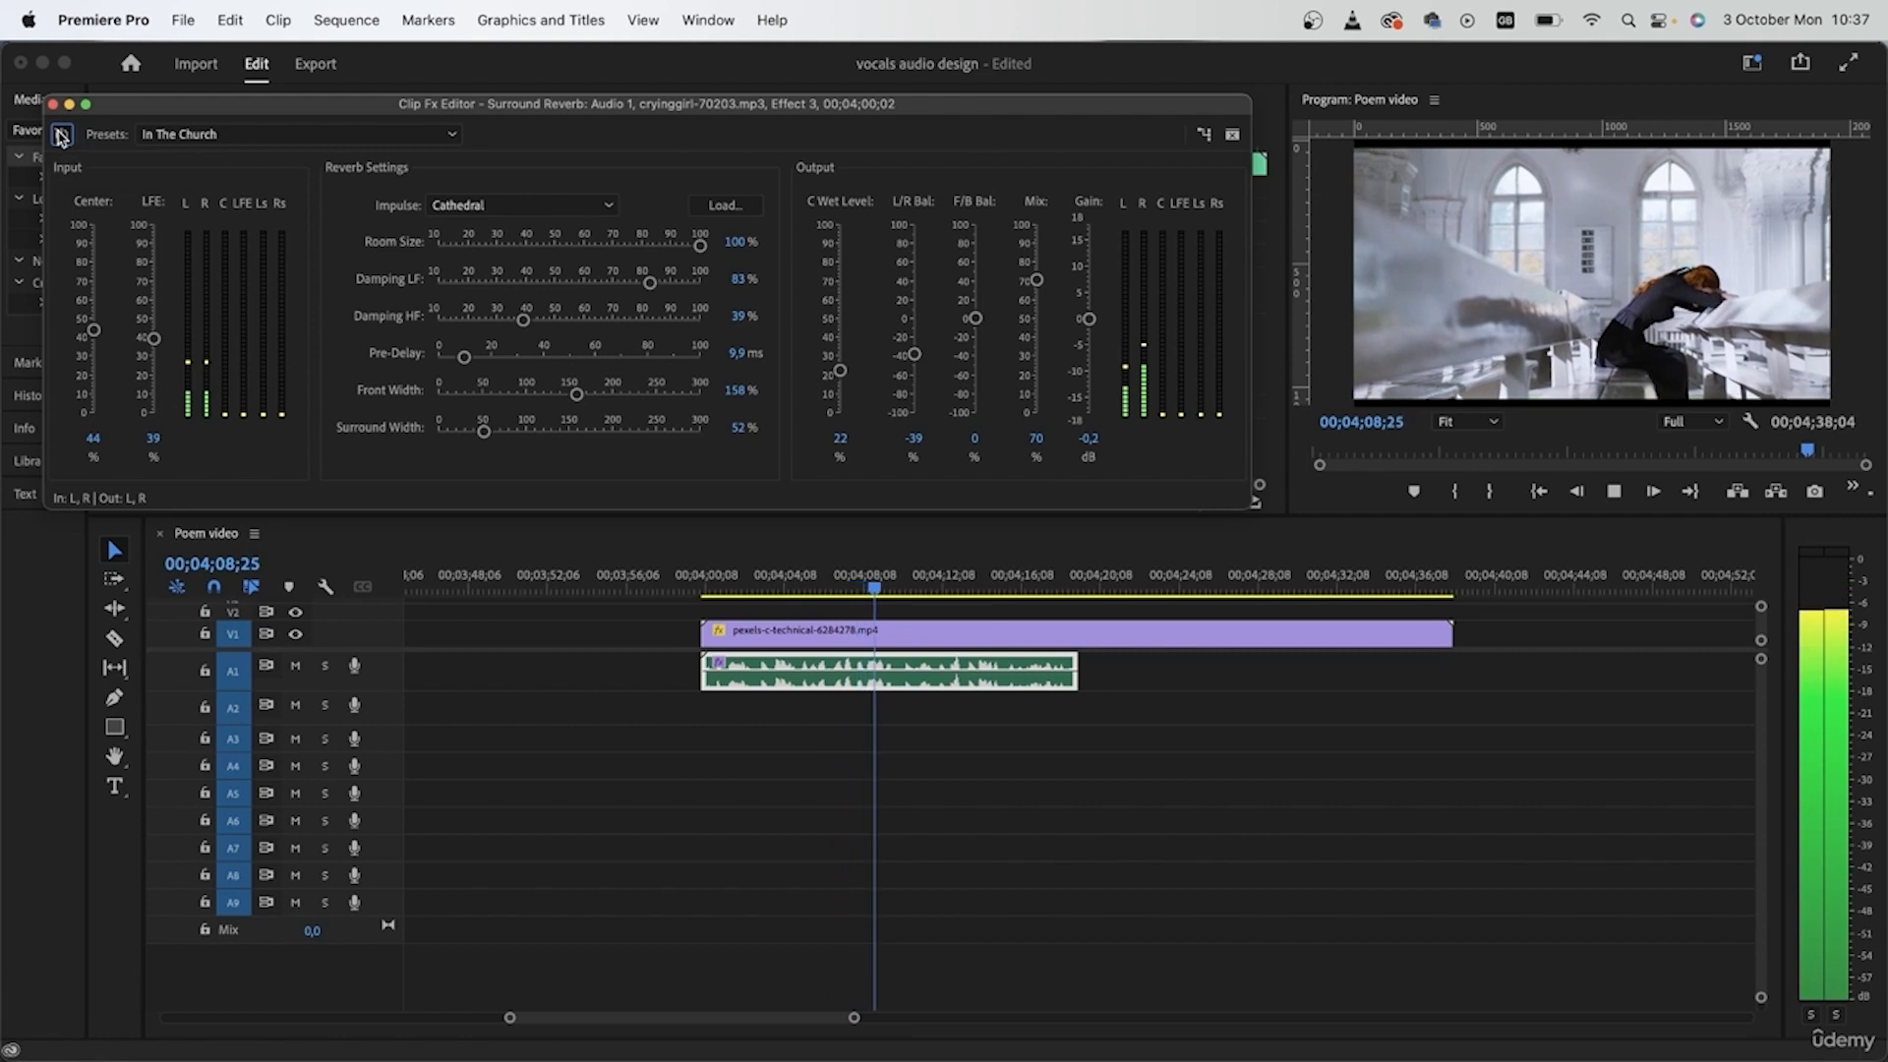
{"action": "left_click", "coordinate": [782, 581]}
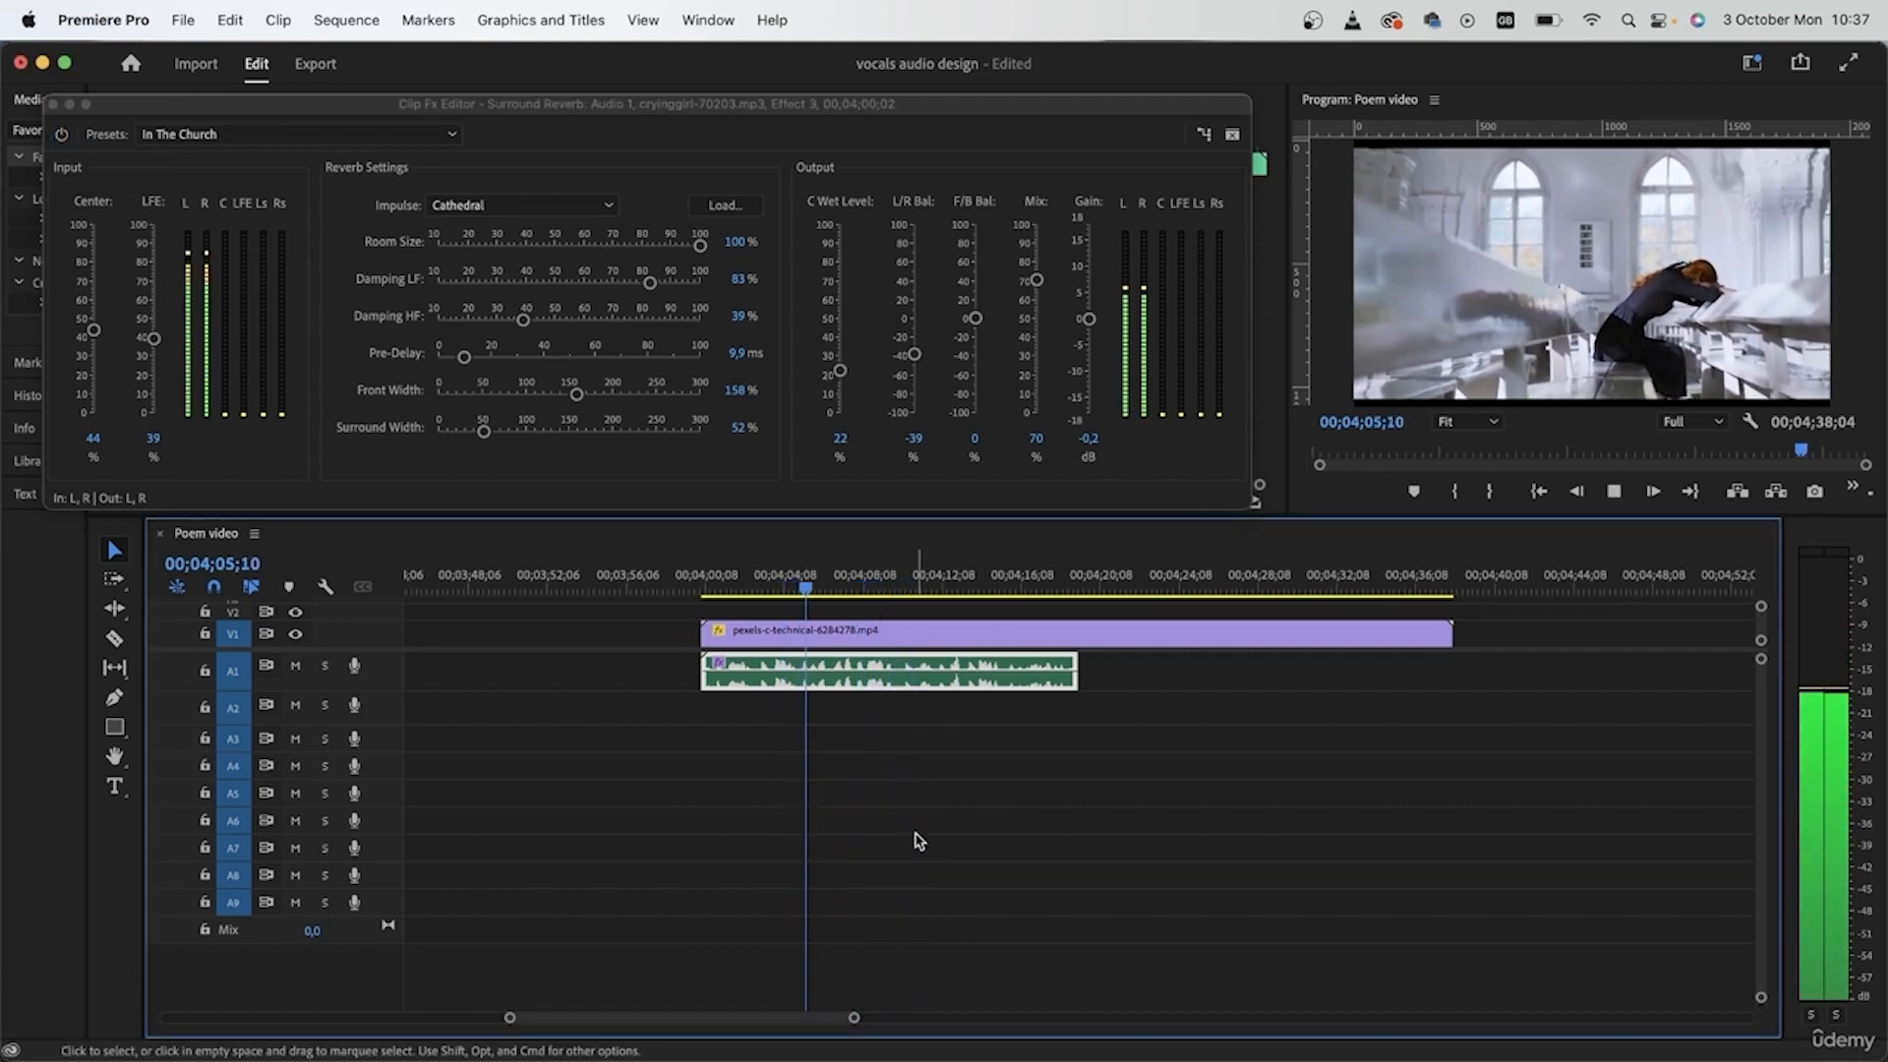
{"action": "left_click_drag", "start_coordinate": [1088, 320], "coordinate": [1093, 306]}
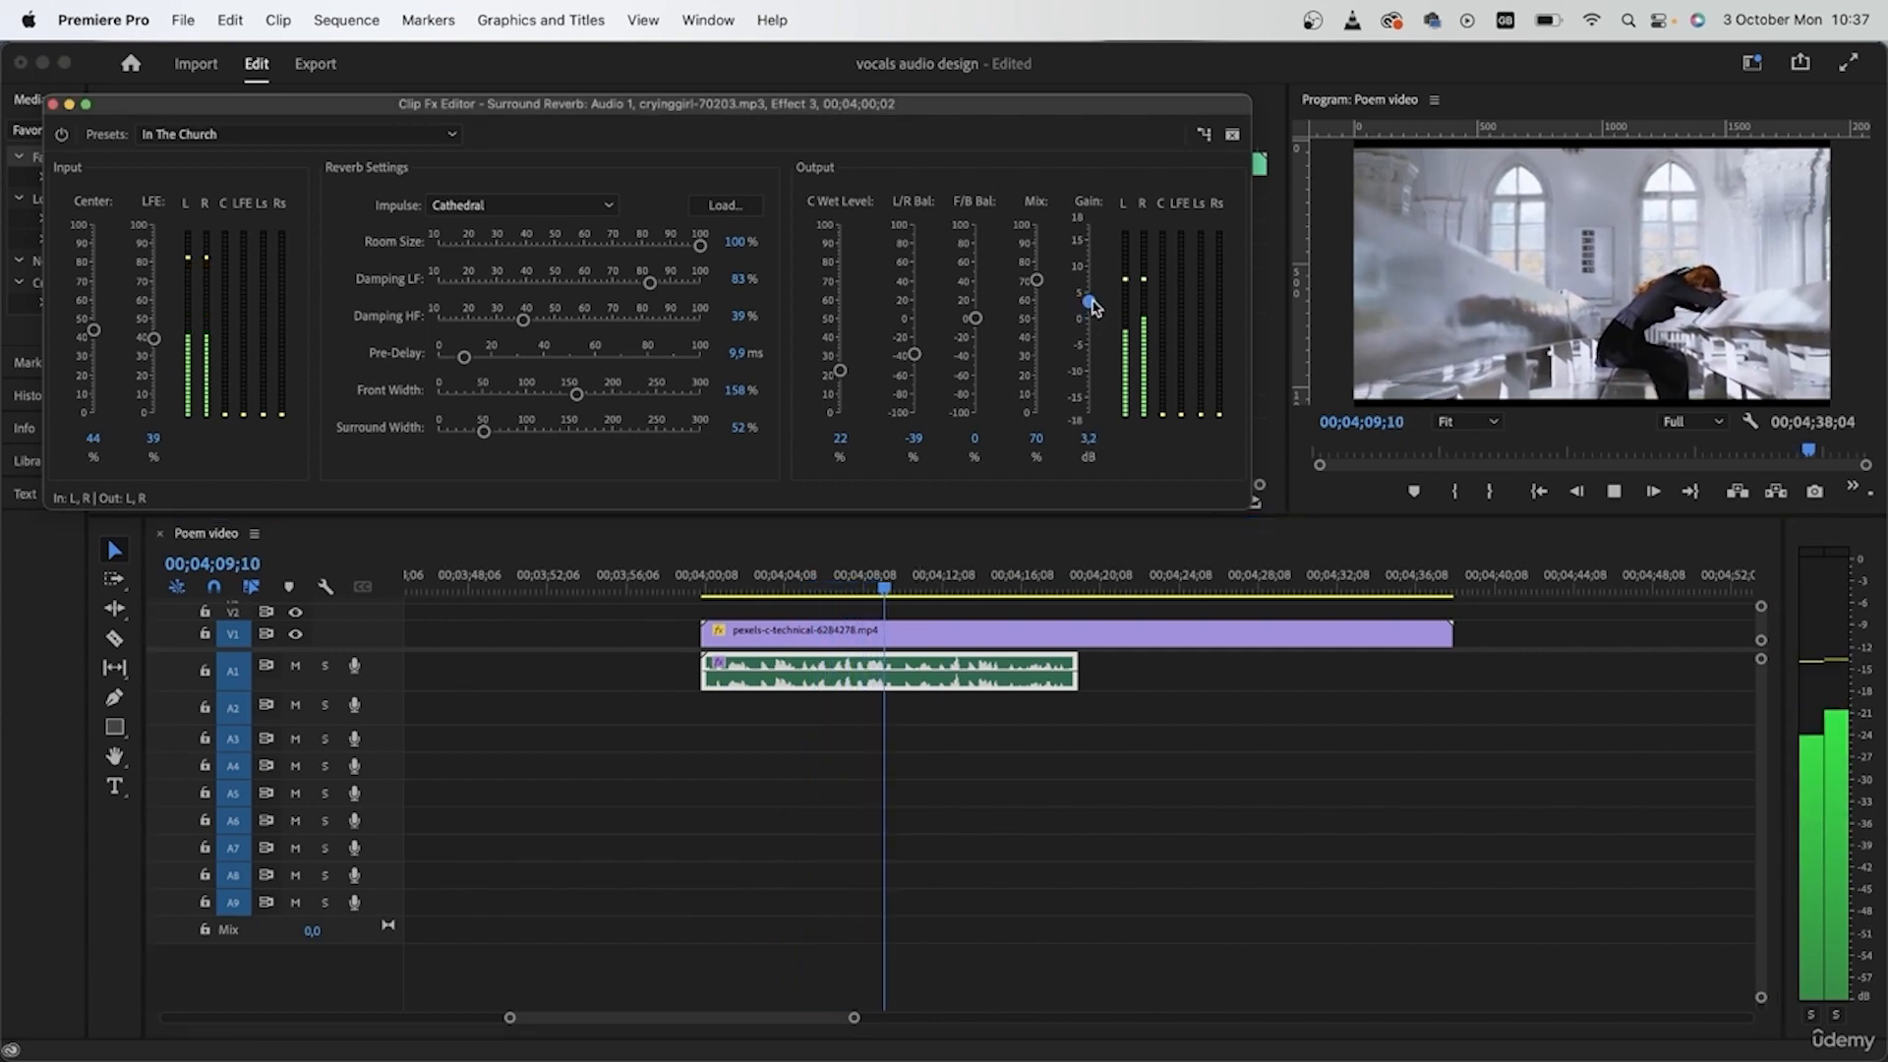
{"action": "left_click", "coordinate": [1130, 760]}
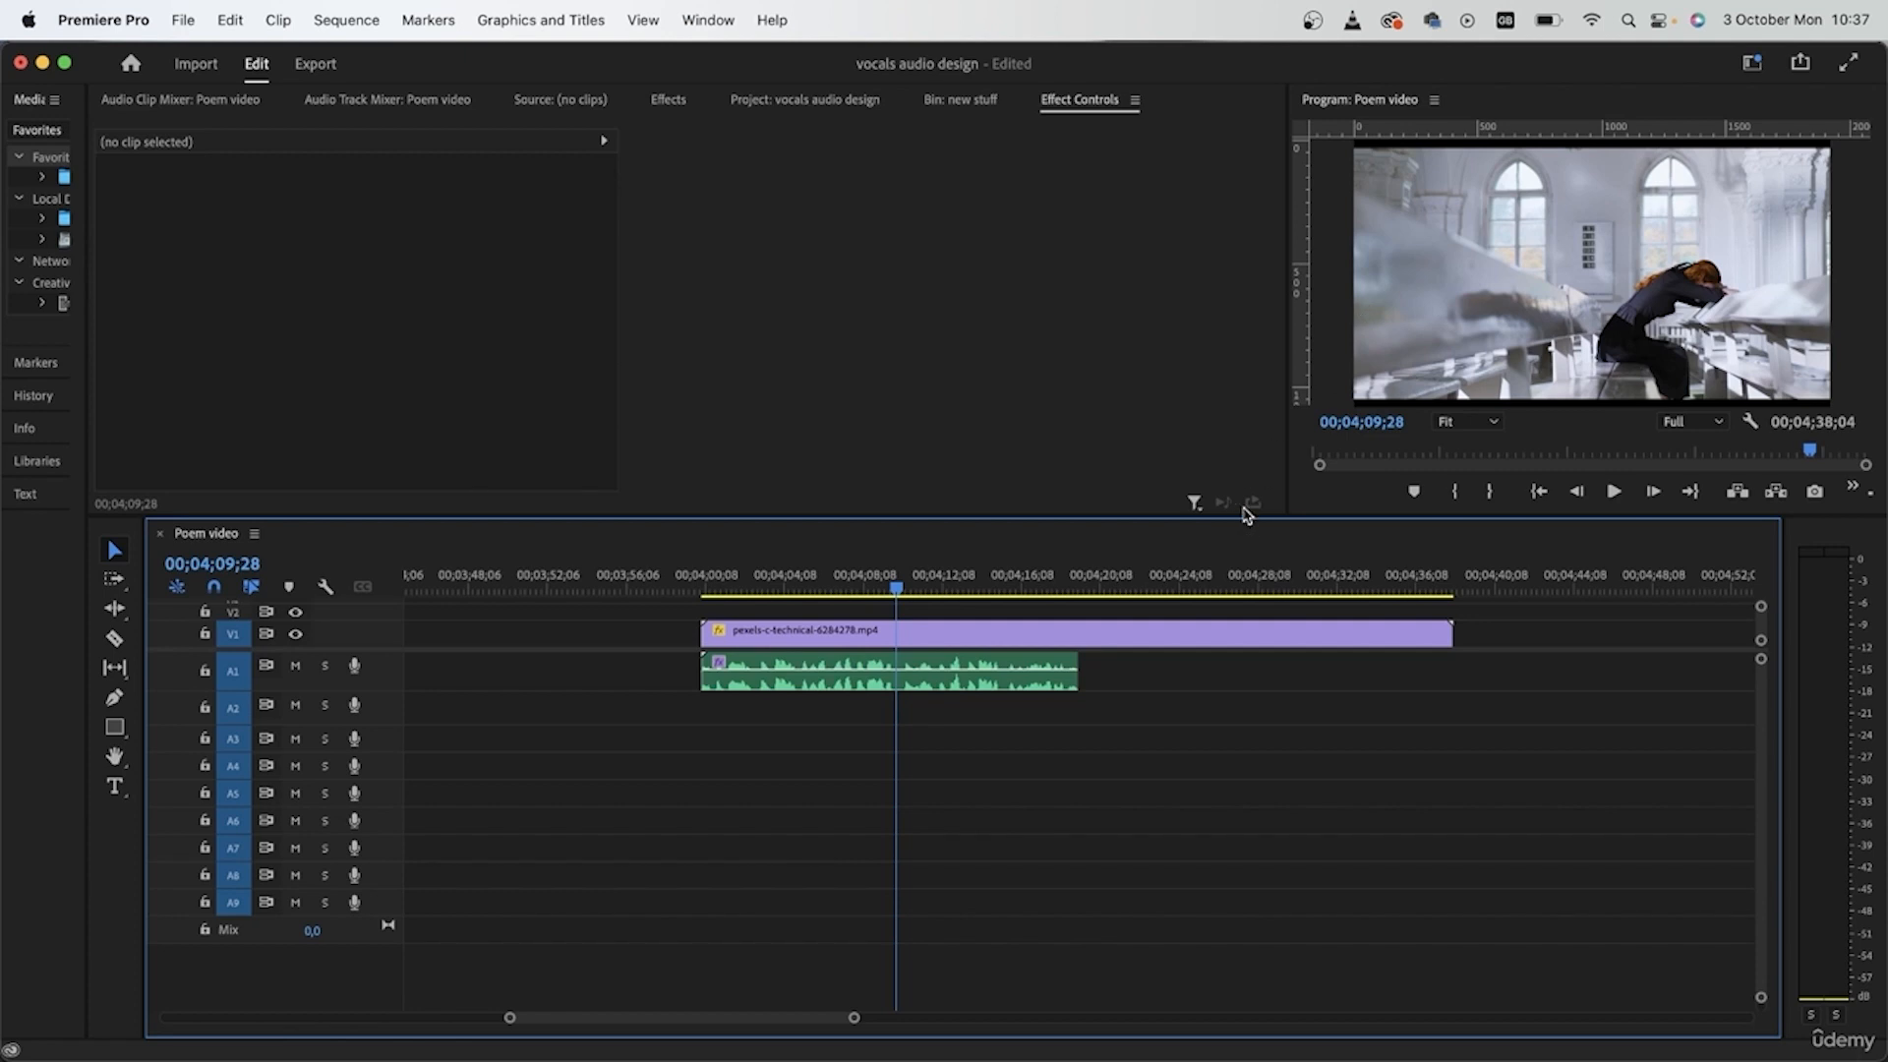
- Reopen the Surround Reverb setup of the crying sound, look through its preset list and close the effect editor
{"action": "left_click", "coordinate": [1022, 679]}
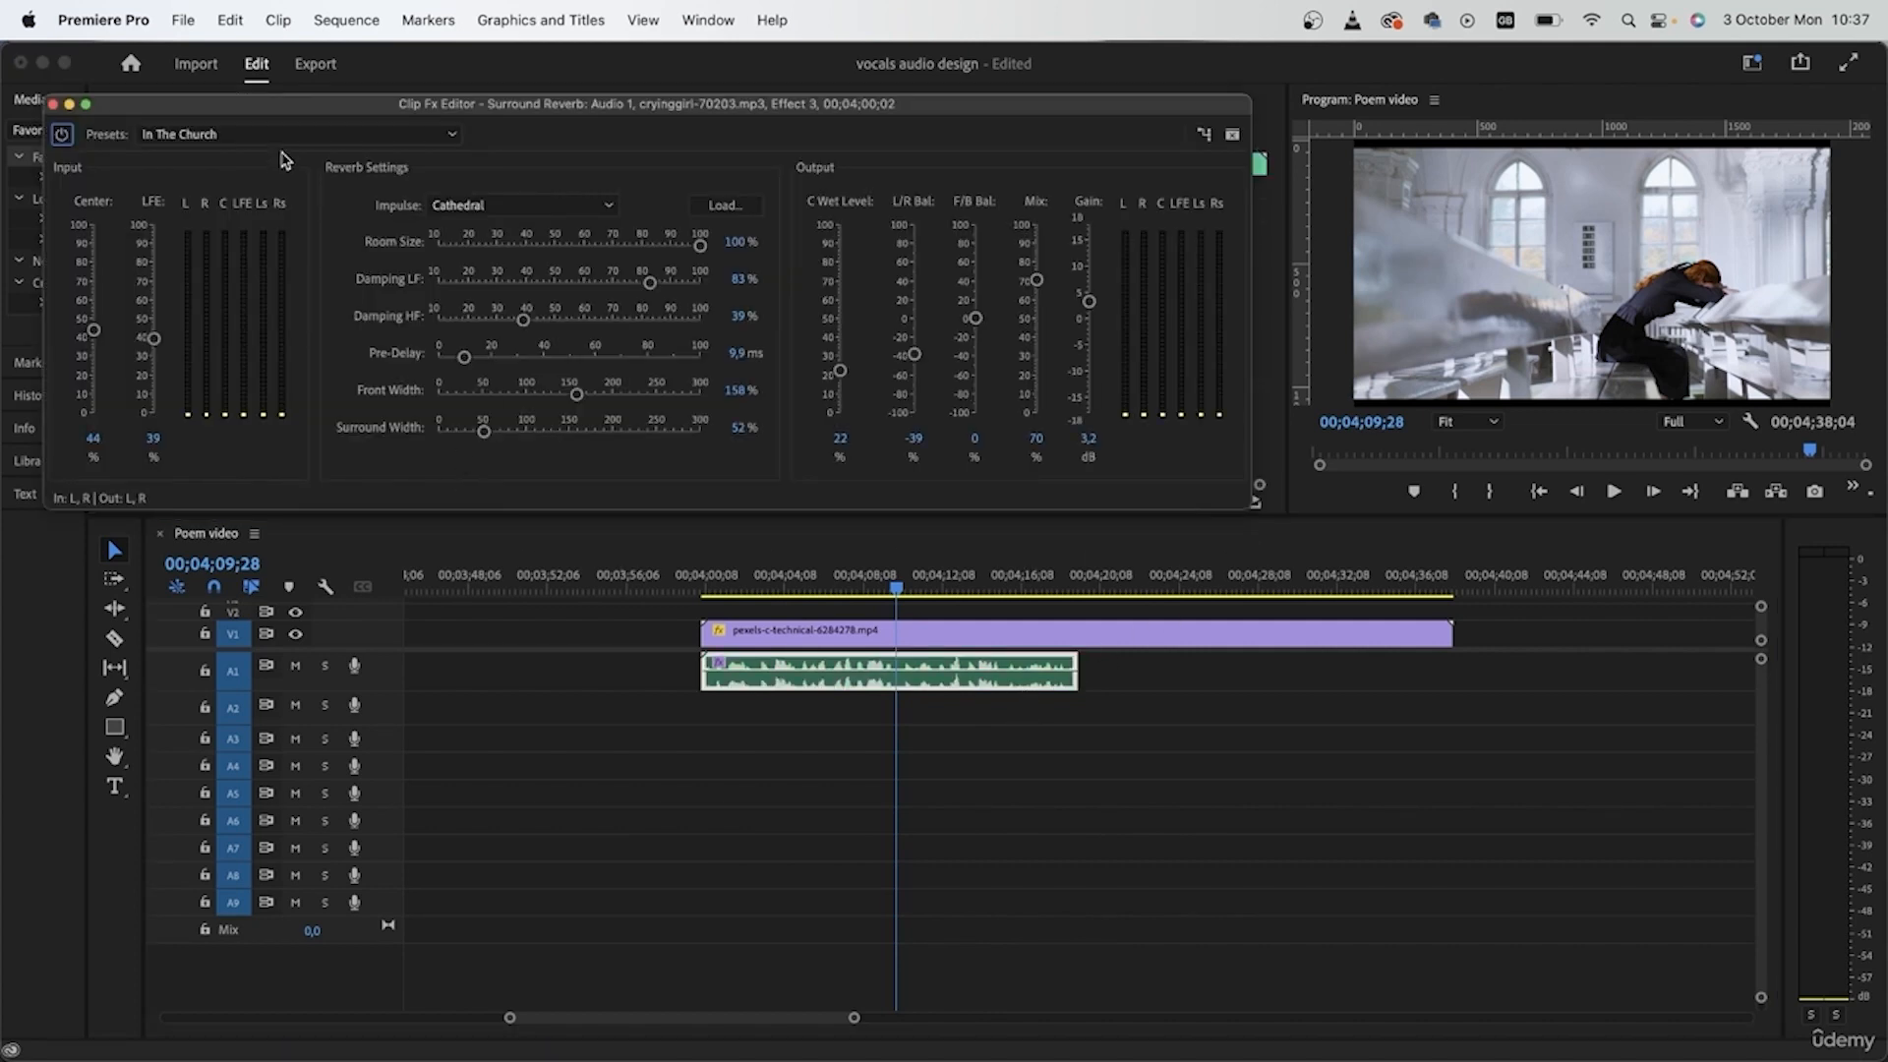
{"action": "left_click", "coordinate": [285, 137]}
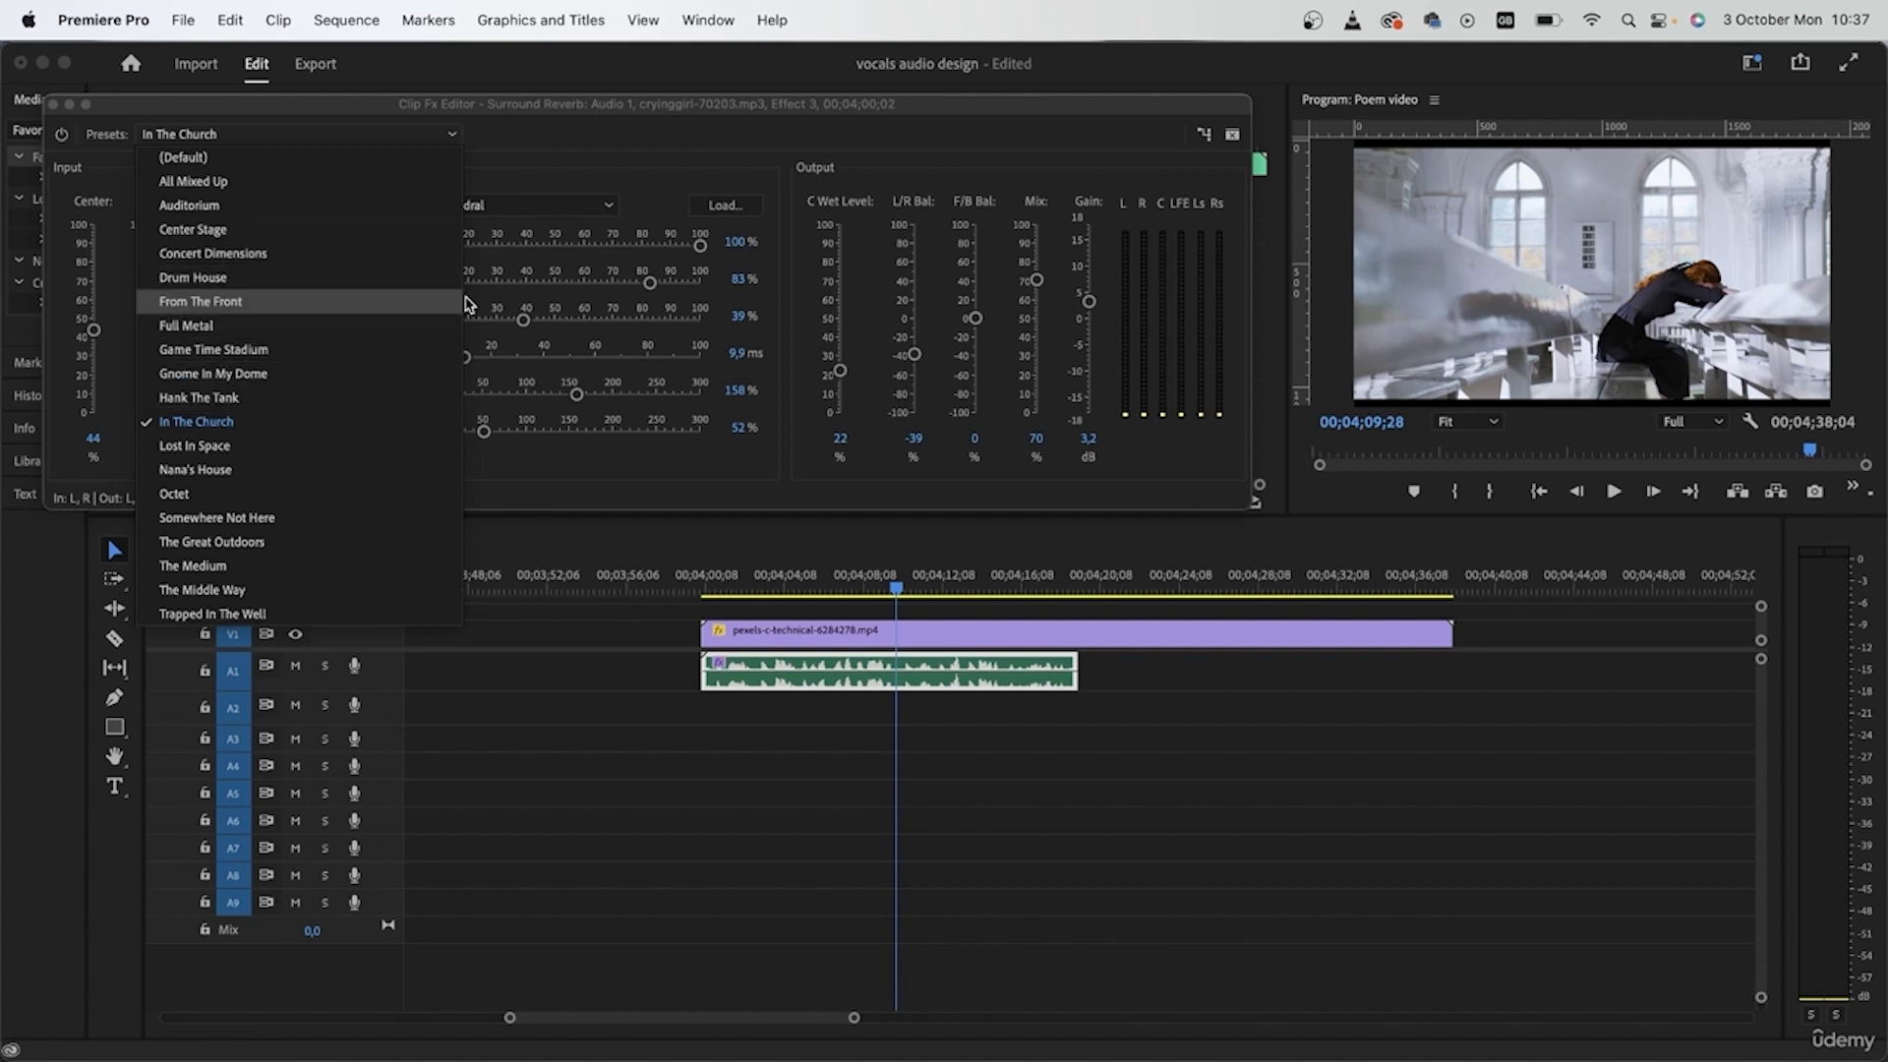
{"action": "left_click", "coordinate": [764, 588]}
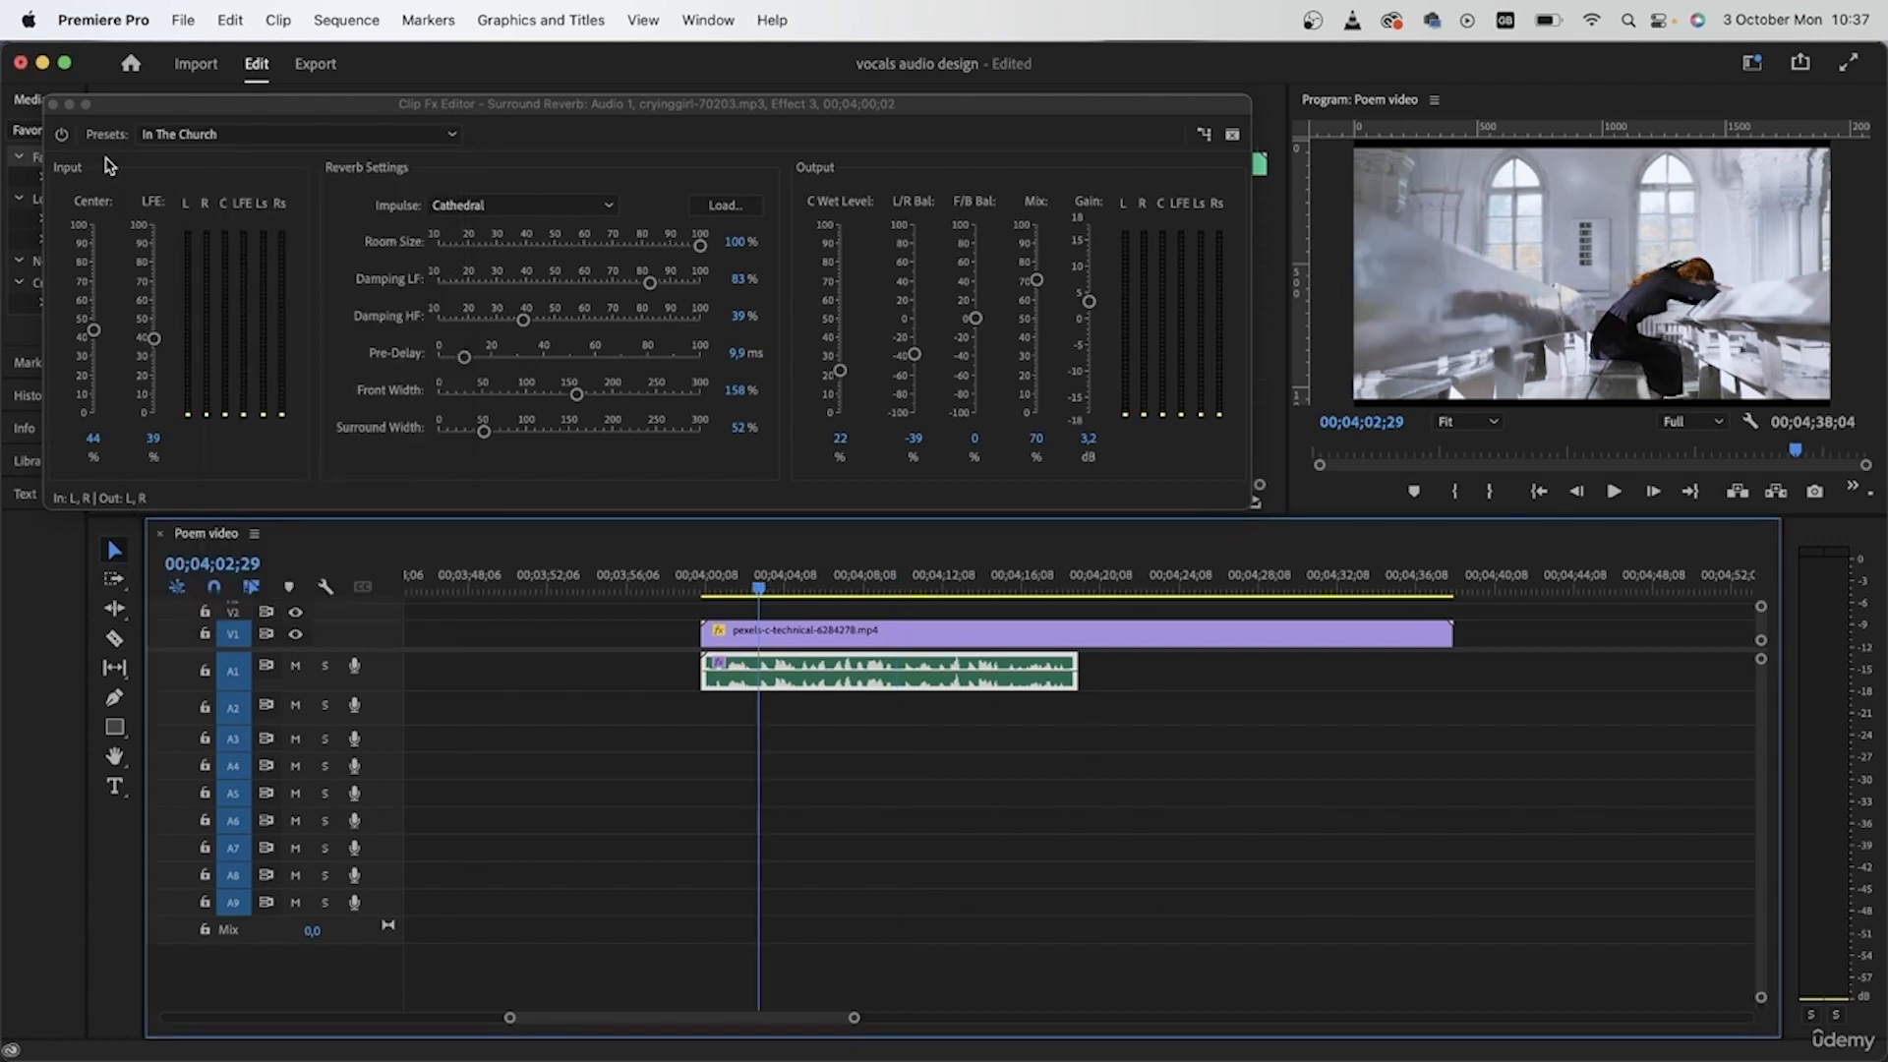
{"action": "left_click", "coordinate": [53, 104]}
{"action": "left_click", "coordinate": [1012, 758]}
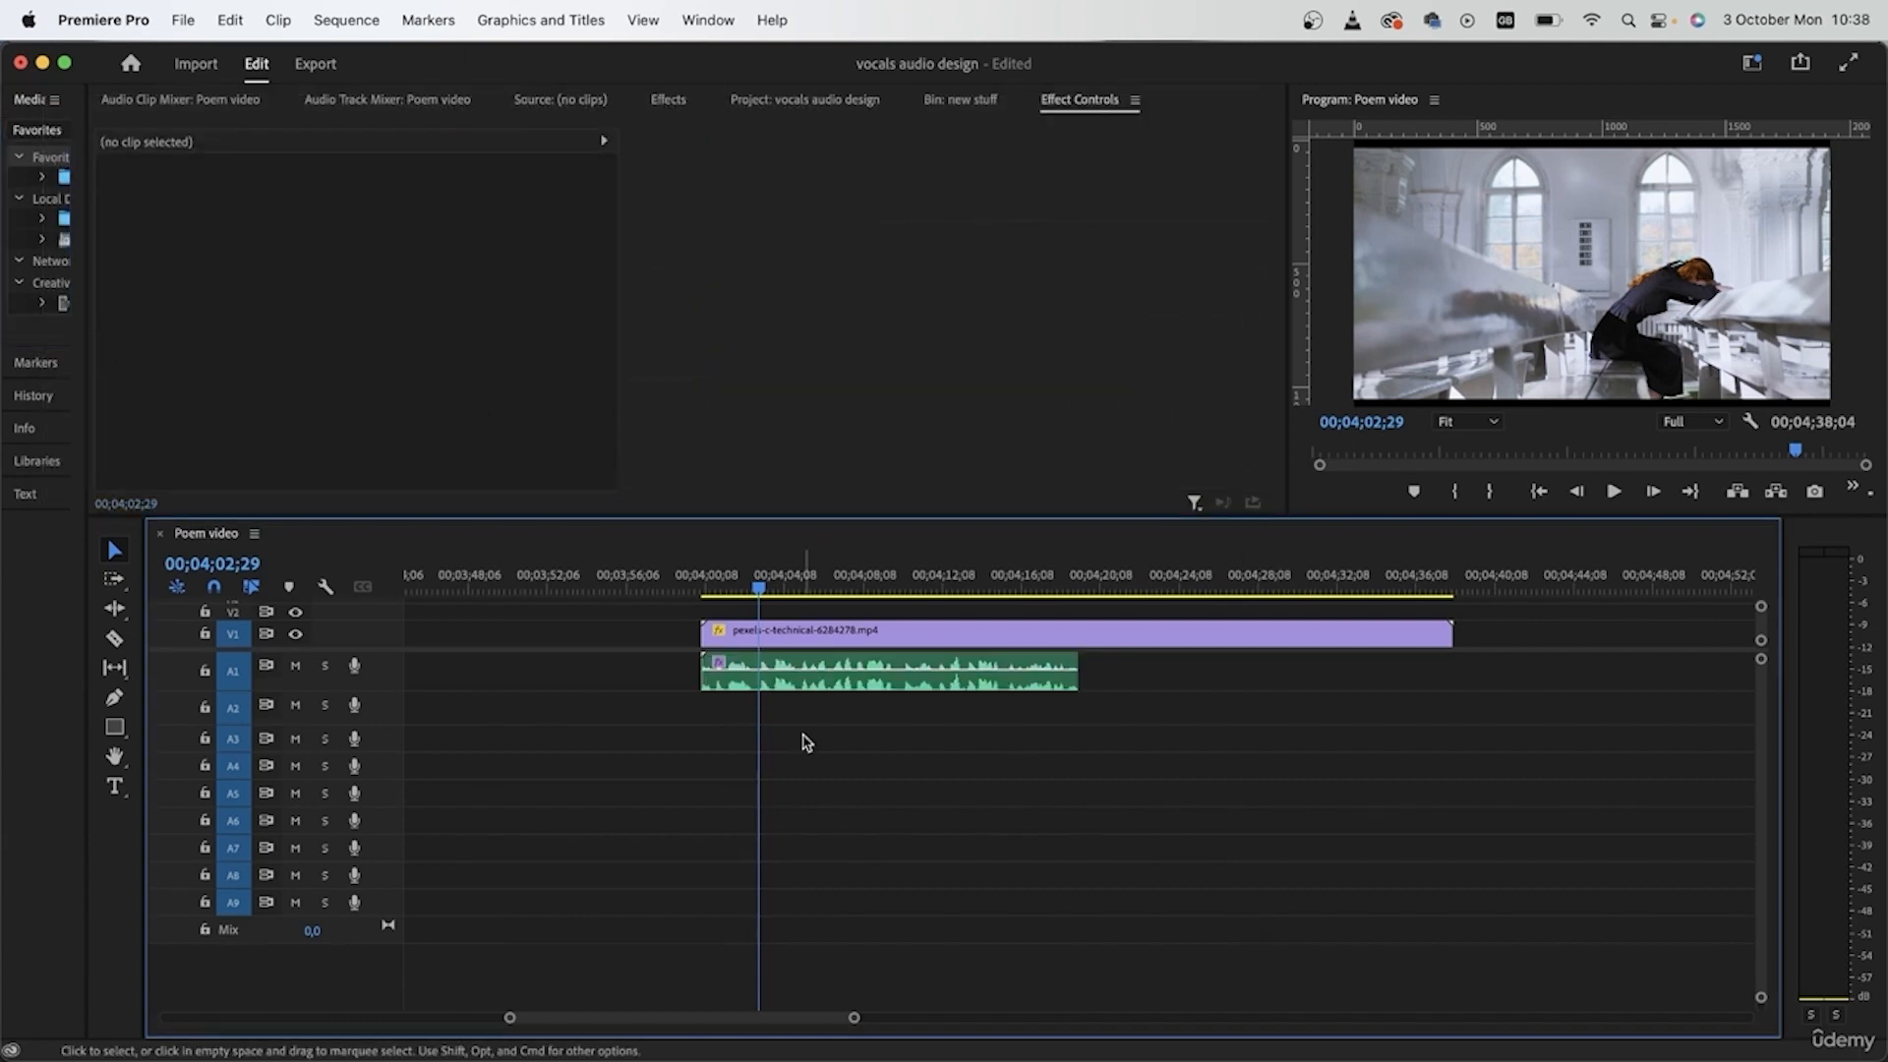
- Move the crying sound clip on A1 so it starts about three seconds after the church video clip
{"action": "left_click_drag", "start_coordinate": [777, 590], "coordinate": [732, 588]}
{"action": "scroll", "coordinate": [1081, 831], "scroll_direction": "down", "scroll_amount": 5}
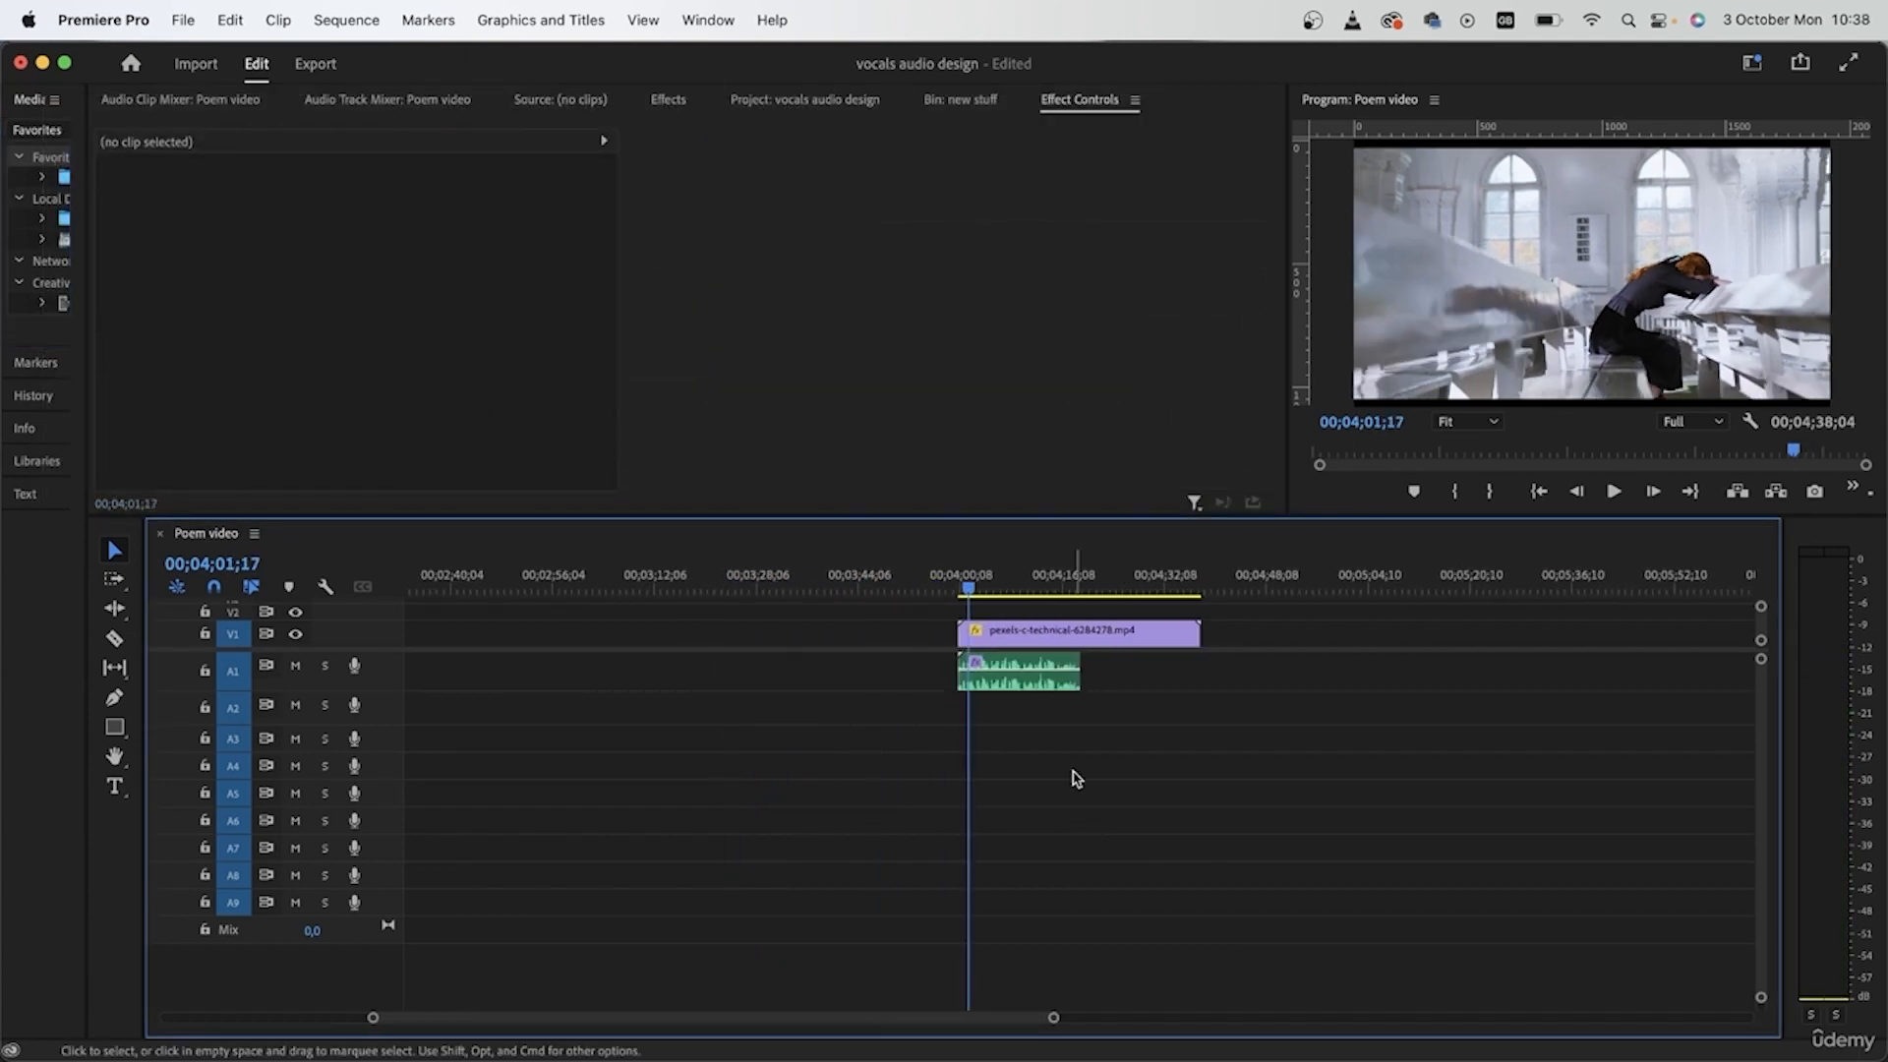
{"action": "scroll", "coordinate": [1108, 695], "scroll_direction": "up", "scroll_amount": 3}
{"action": "left_click", "coordinate": [852, 678]}
{"action": "left_click_drag", "start_coordinate": [696, 676], "coordinate": [794, 676]}
{"action": "key", "text": "super+z"}
{"action": "left_click", "coordinate": [870, 816]}
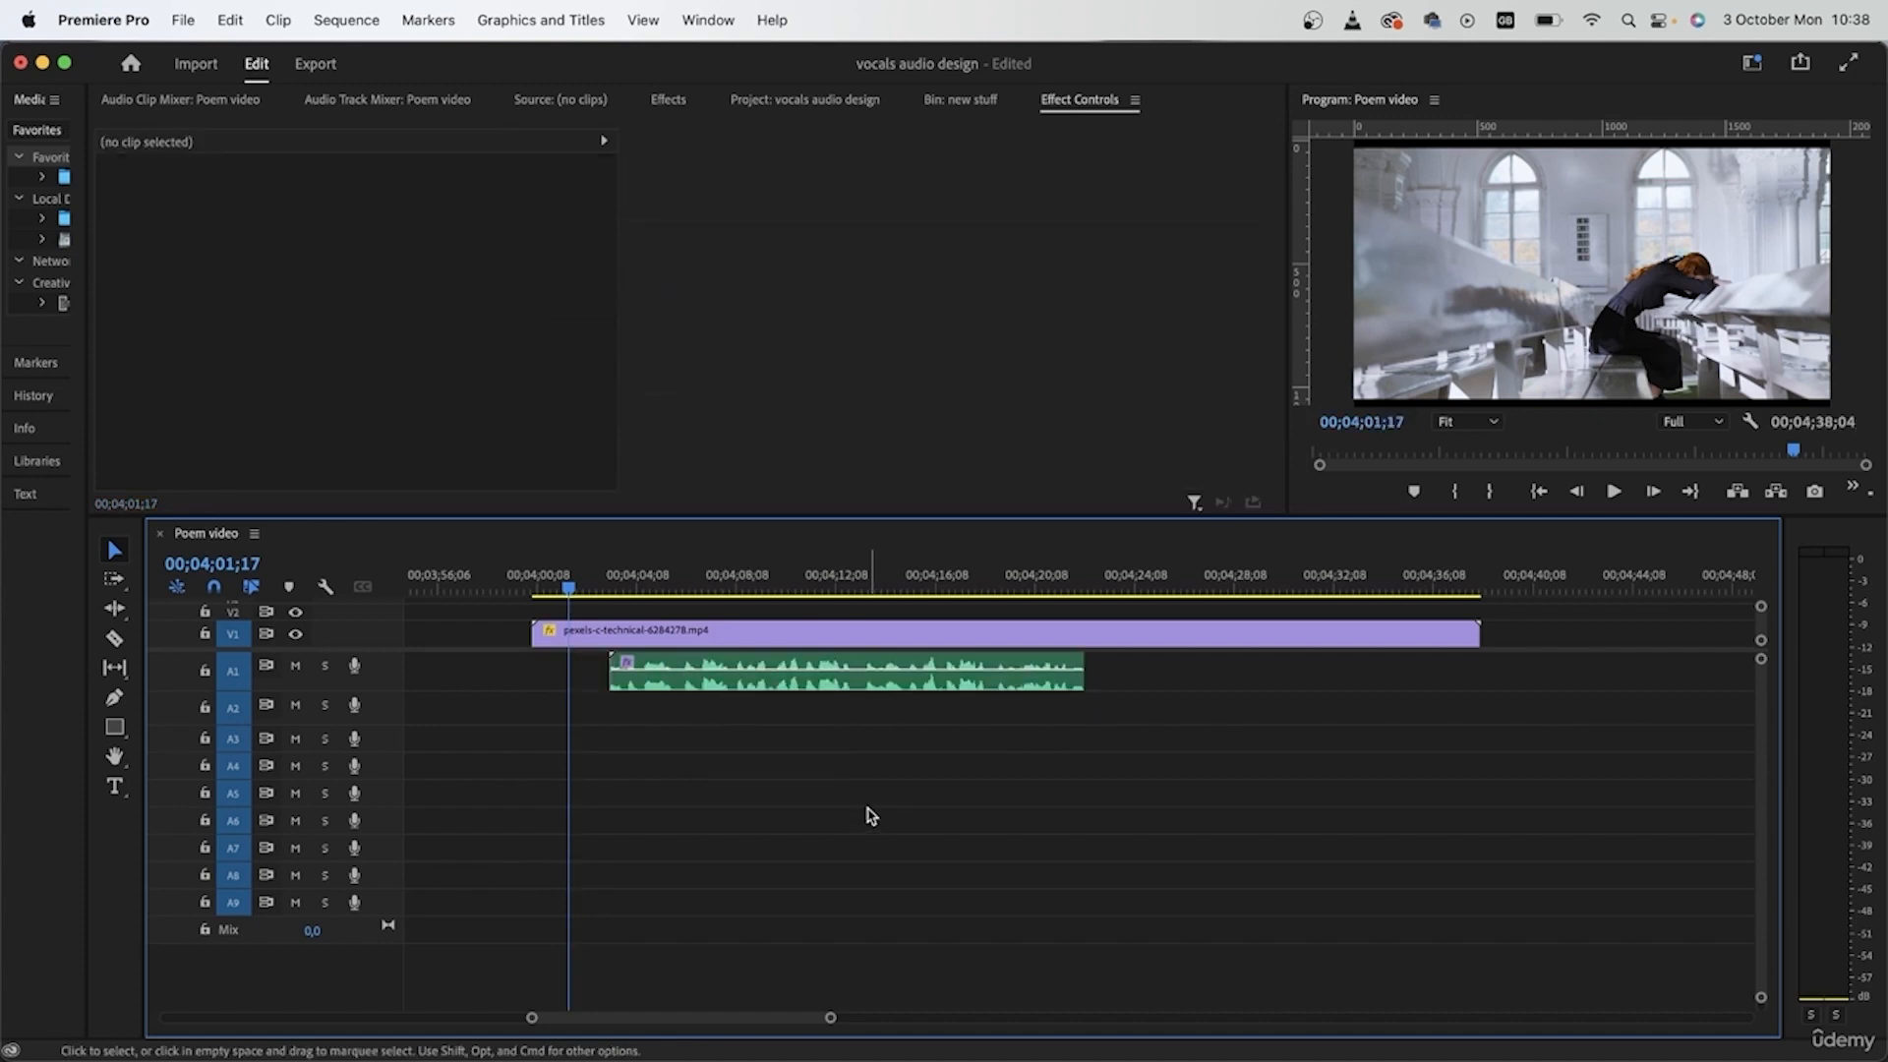
- Place the emotional piano music from the new stuff bin on A2, aligned with the start of the church video clip
{"action": "scroll", "coordinate": [871, 816], "scroll_direction": "down", "scroll_amount": 5}
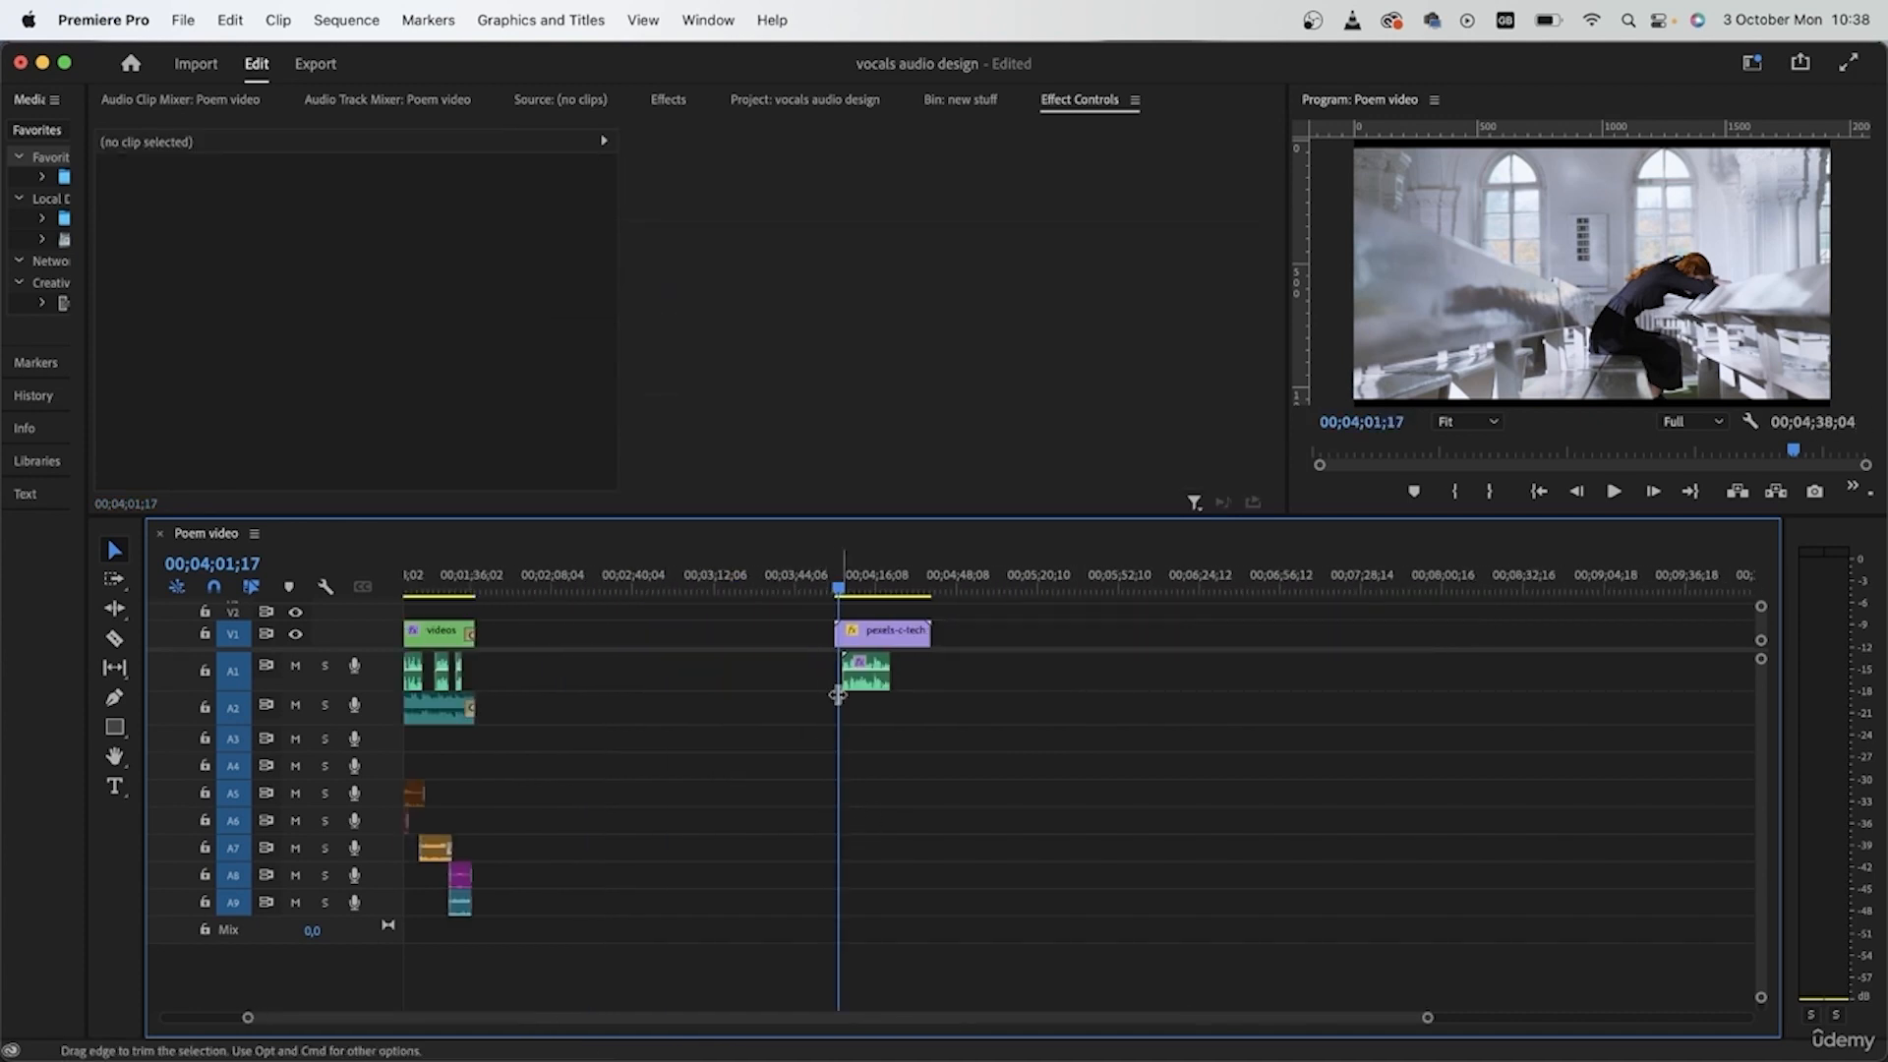
{"action": "scroll", "coordinate": [702, 750], "scroll_direction": "left", "scroll_amount": 3}
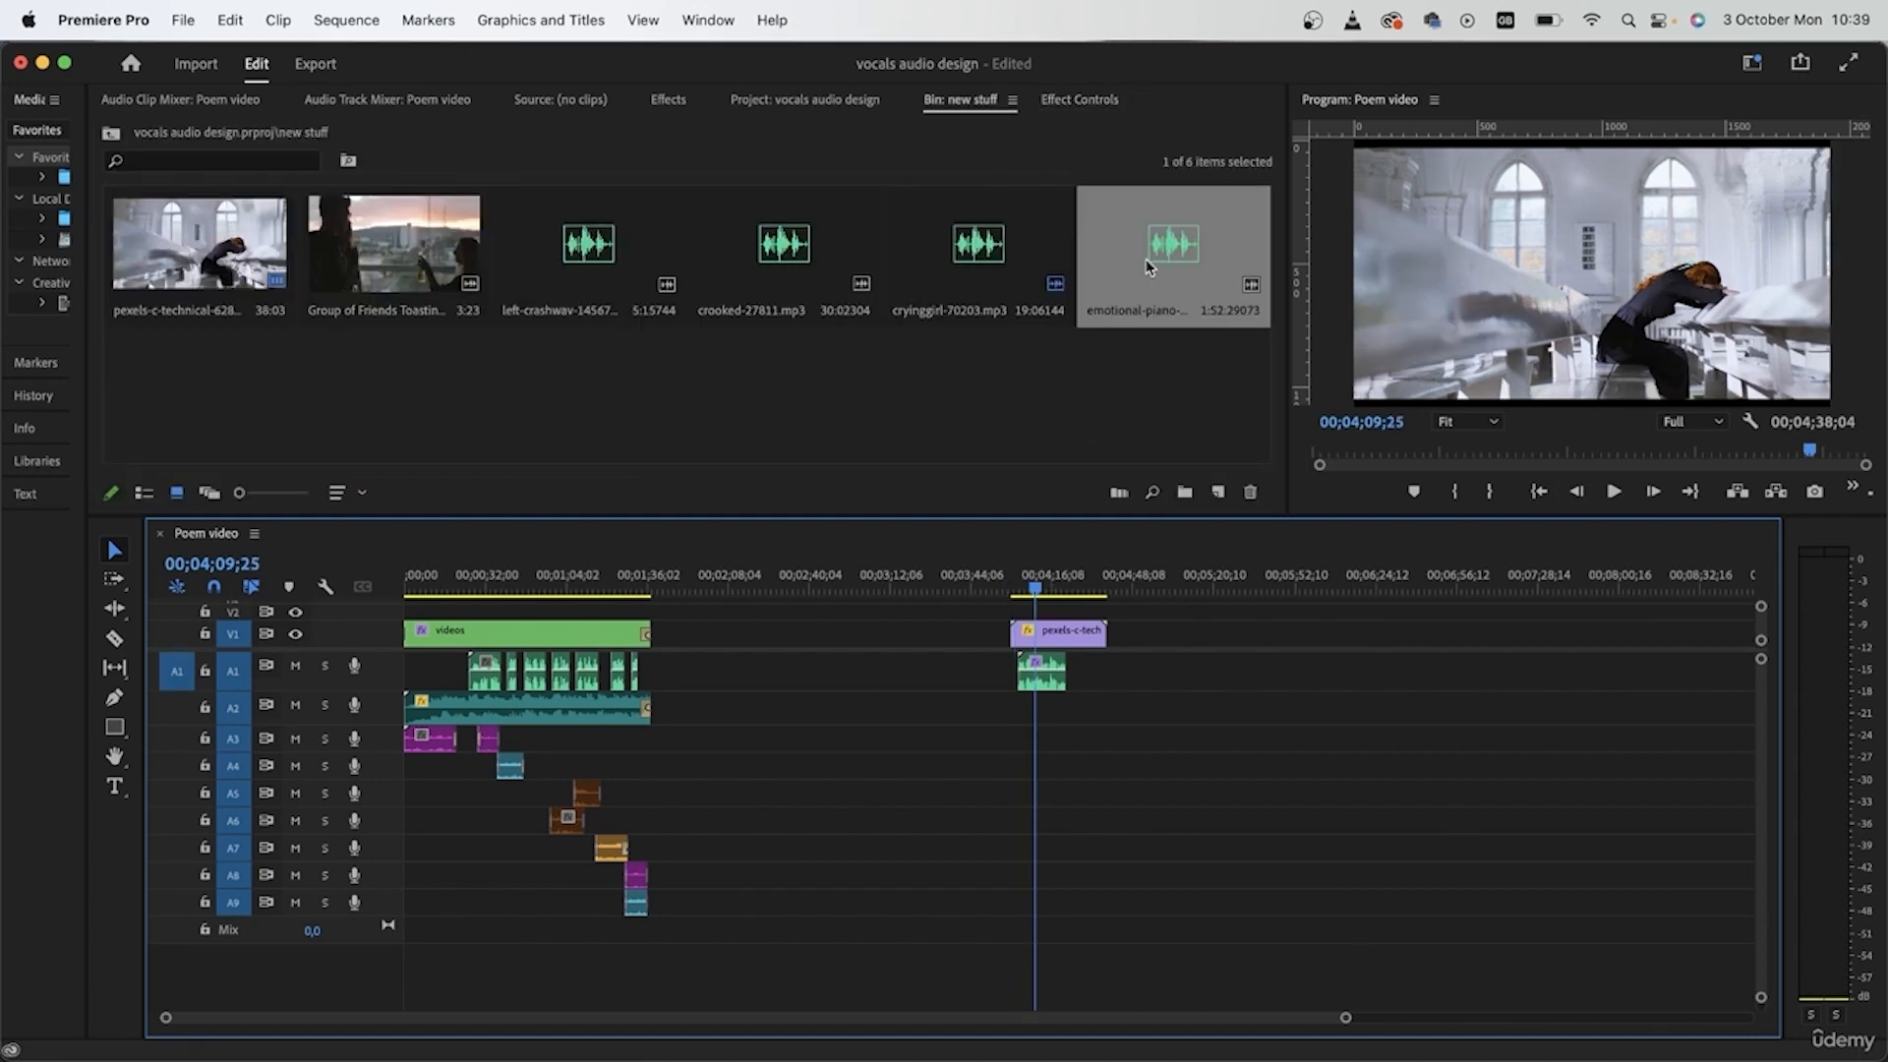
{"action": "left_click_drag", "start_coordinate": [1147, 266], "coordinate": [1010, 715]}
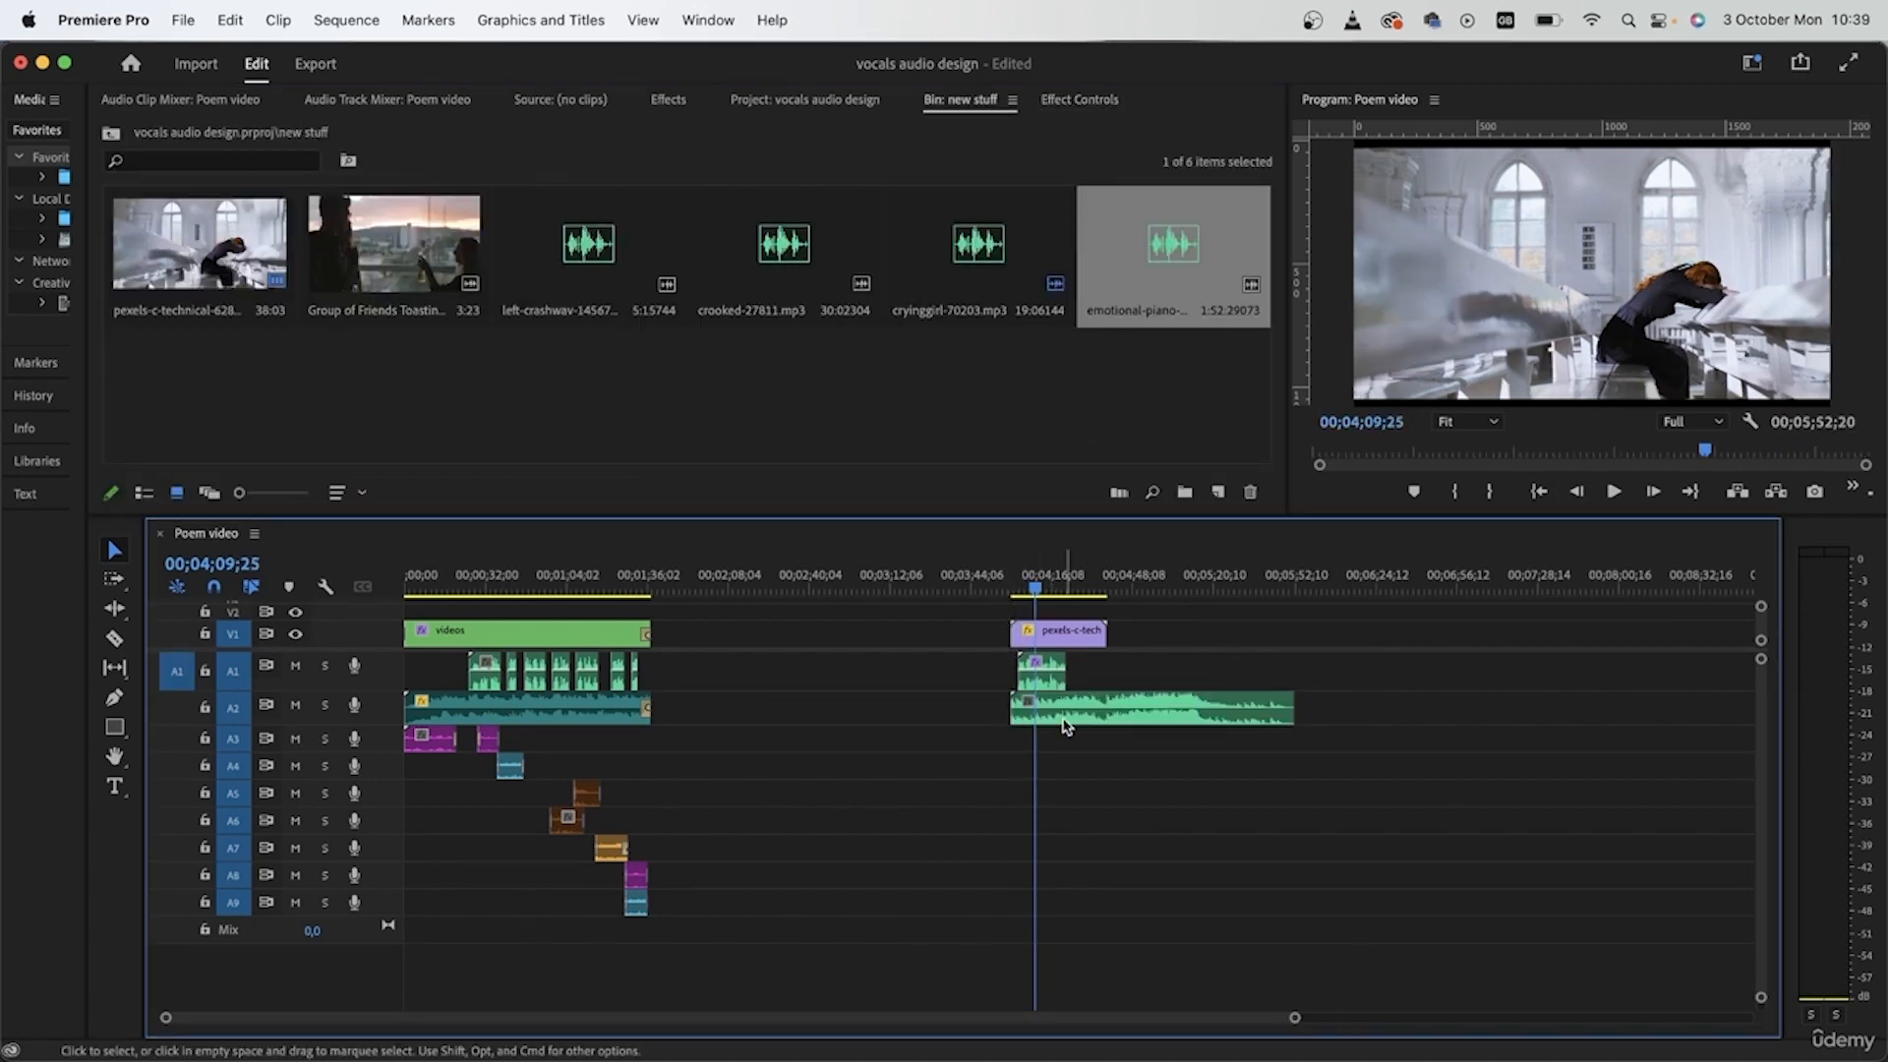
{"action": "scroll", "coordinate": [1064, 698], "scroll_direction": "up", "scroll_amount": 5}
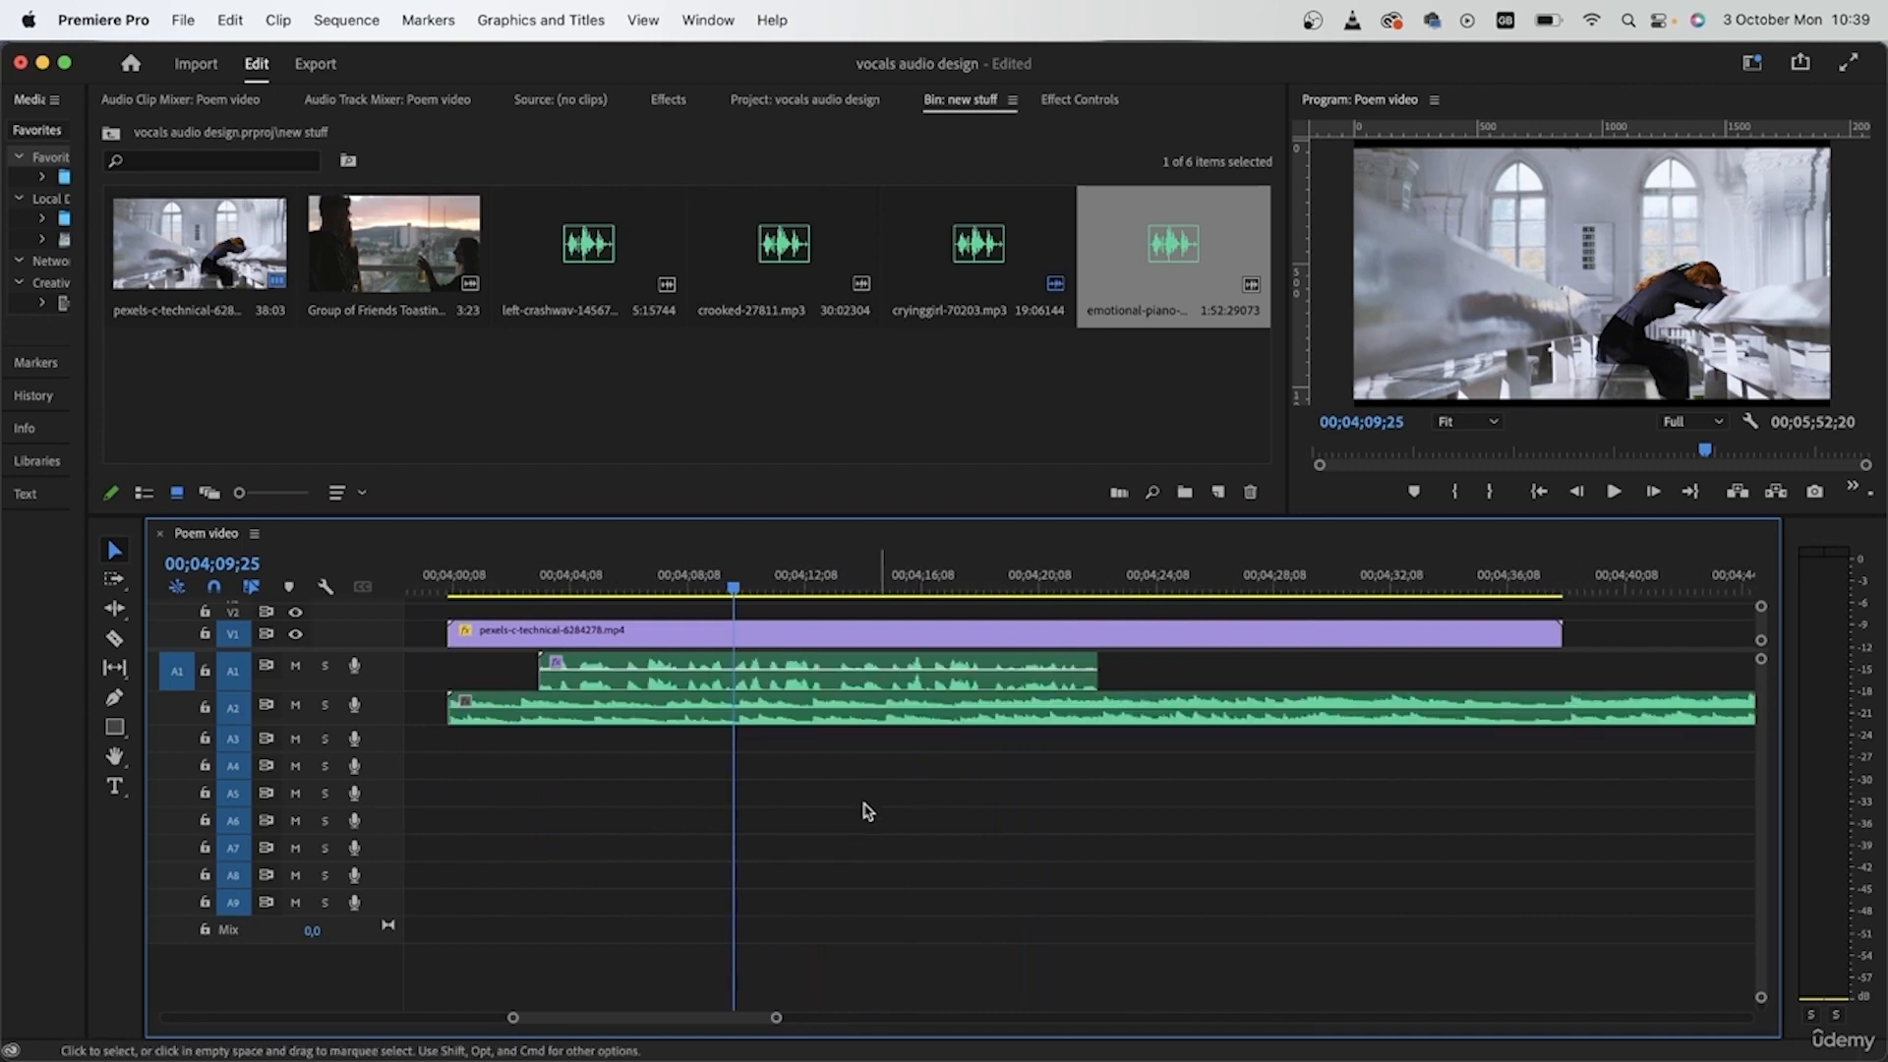
- Change the label color of the piano music clip on A2 to yellow
{"action": "scroll", "coordinate": [751, 726], "scroll_direction": "down", "scroll_amount": 1}
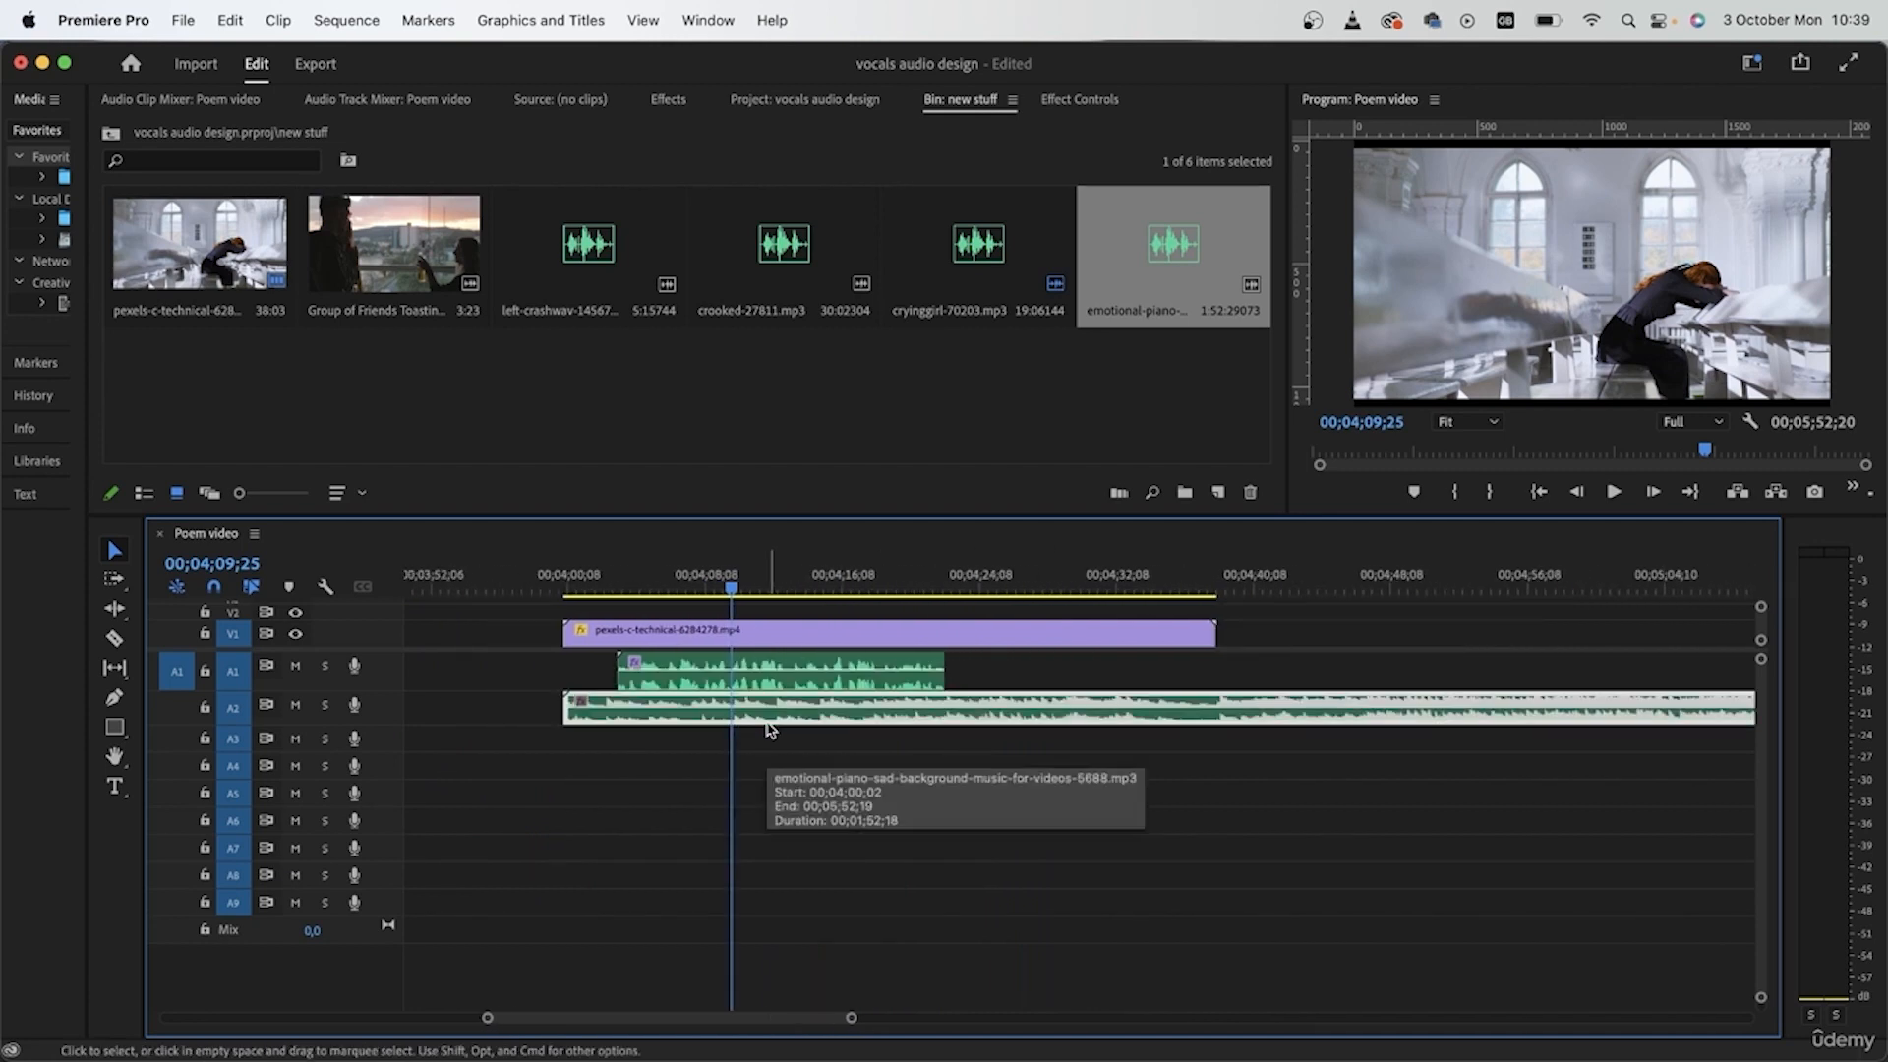
{"action": "right_click", "coordinate": [769, 729]}
{"action": "mouse_move", "coordinate": [934, 777]}
{"action": "left_click", "coordinate": [1187, 767]}
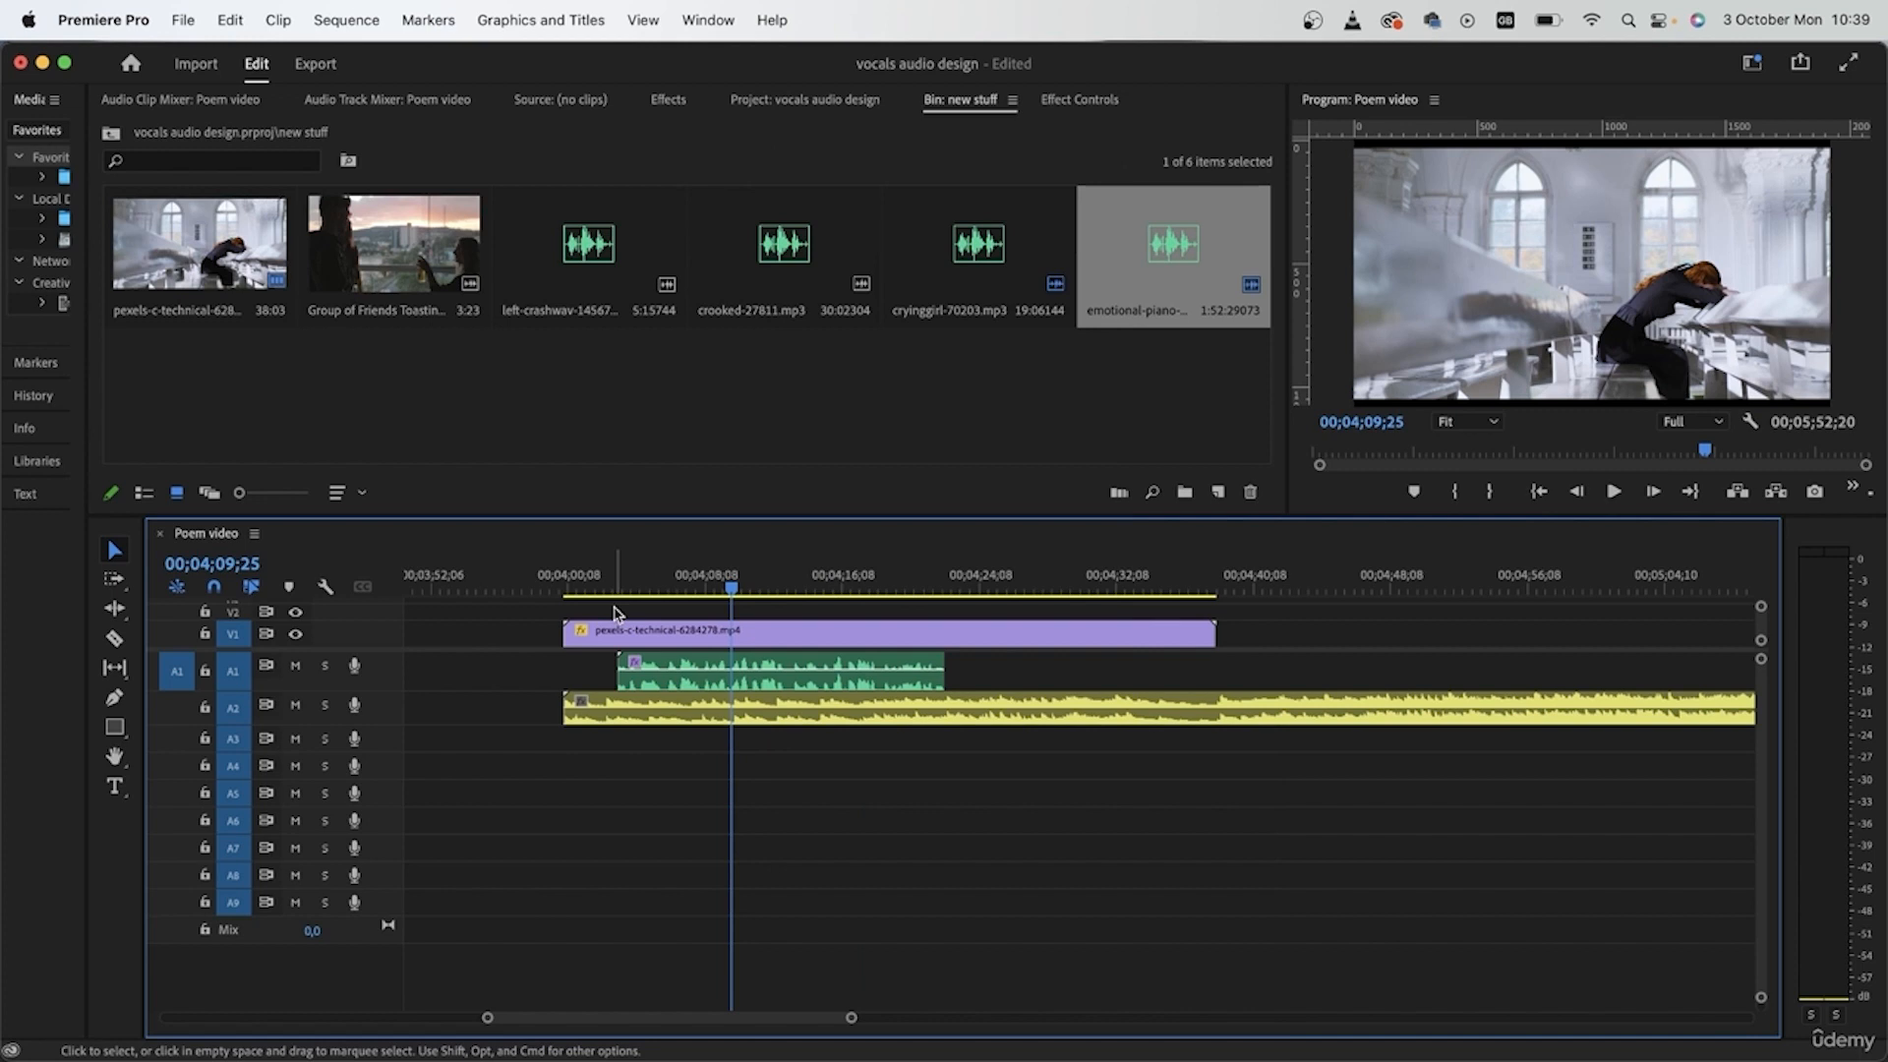
- Play the church scene with the crying sound and piano music from 00;03;59;27, stopping at 00;04;06;20
{"action": "left_click", "coordinate": [563, 588]}
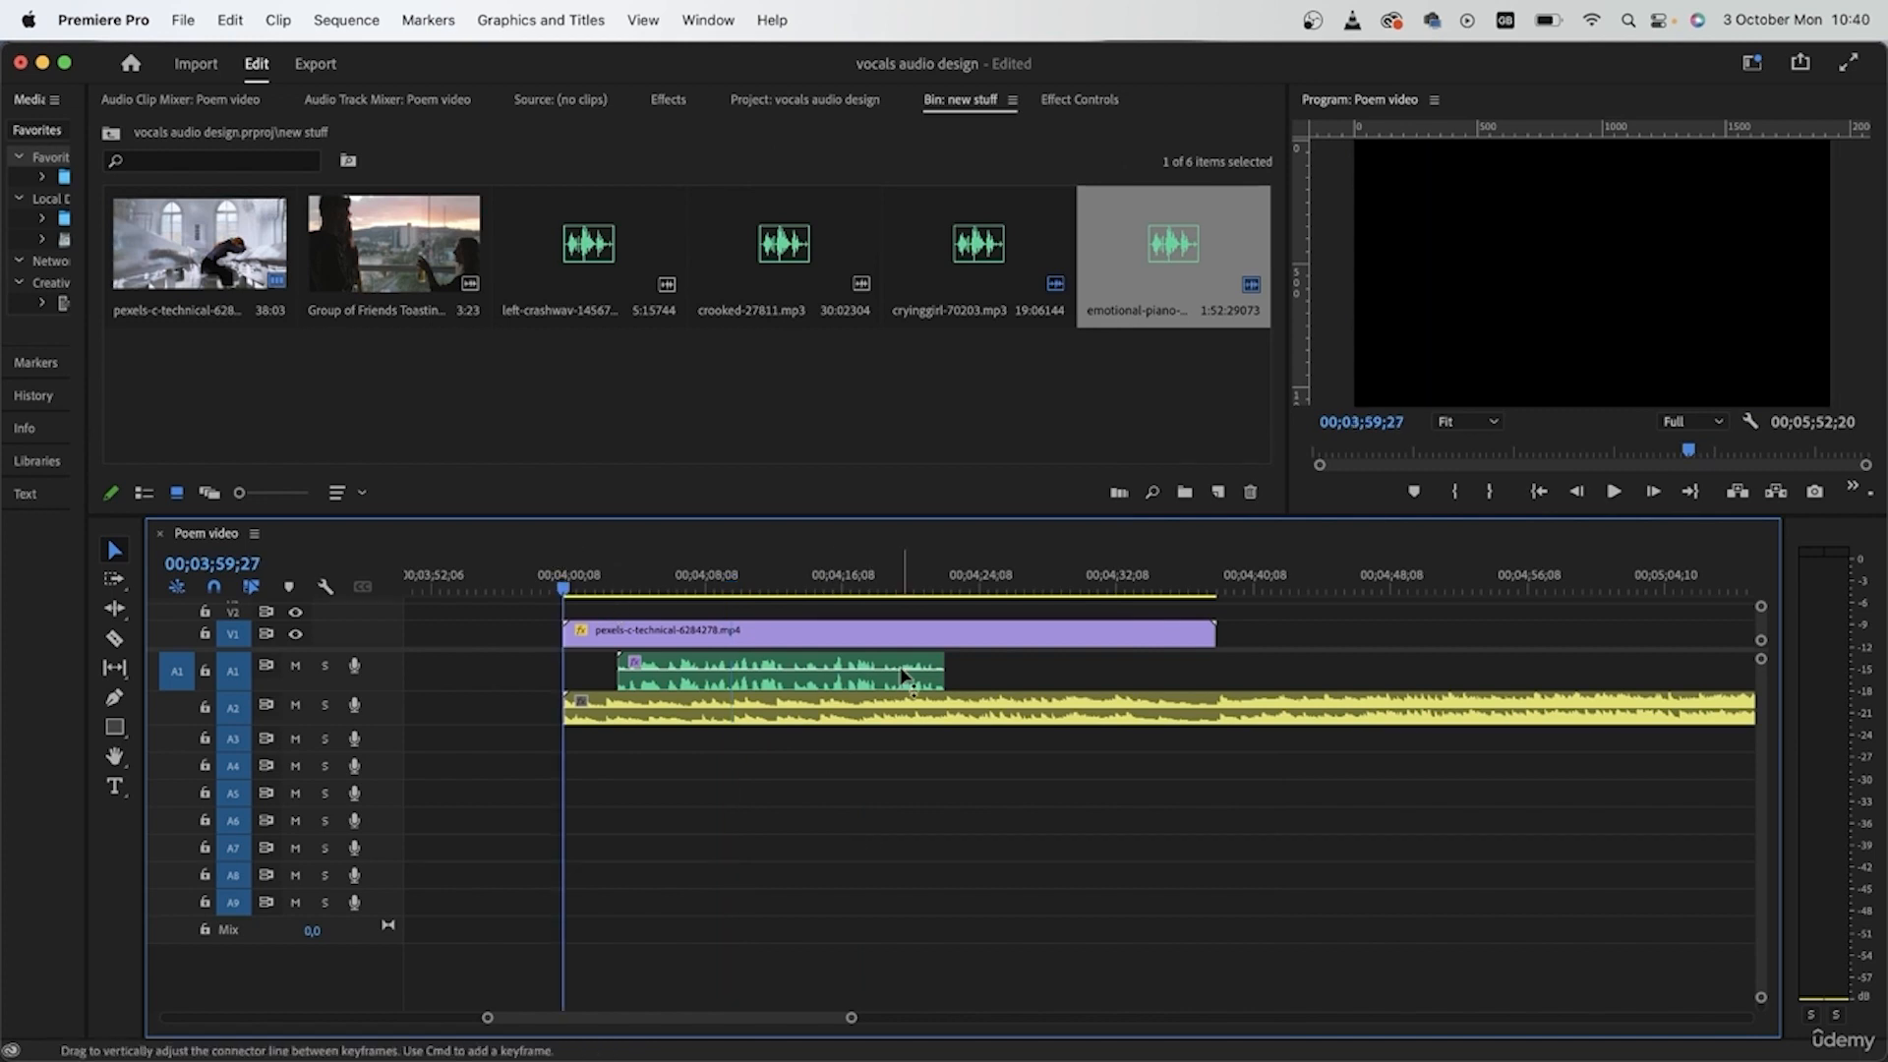
{"action": "mouse_move", "coordinate": [903, 674]}
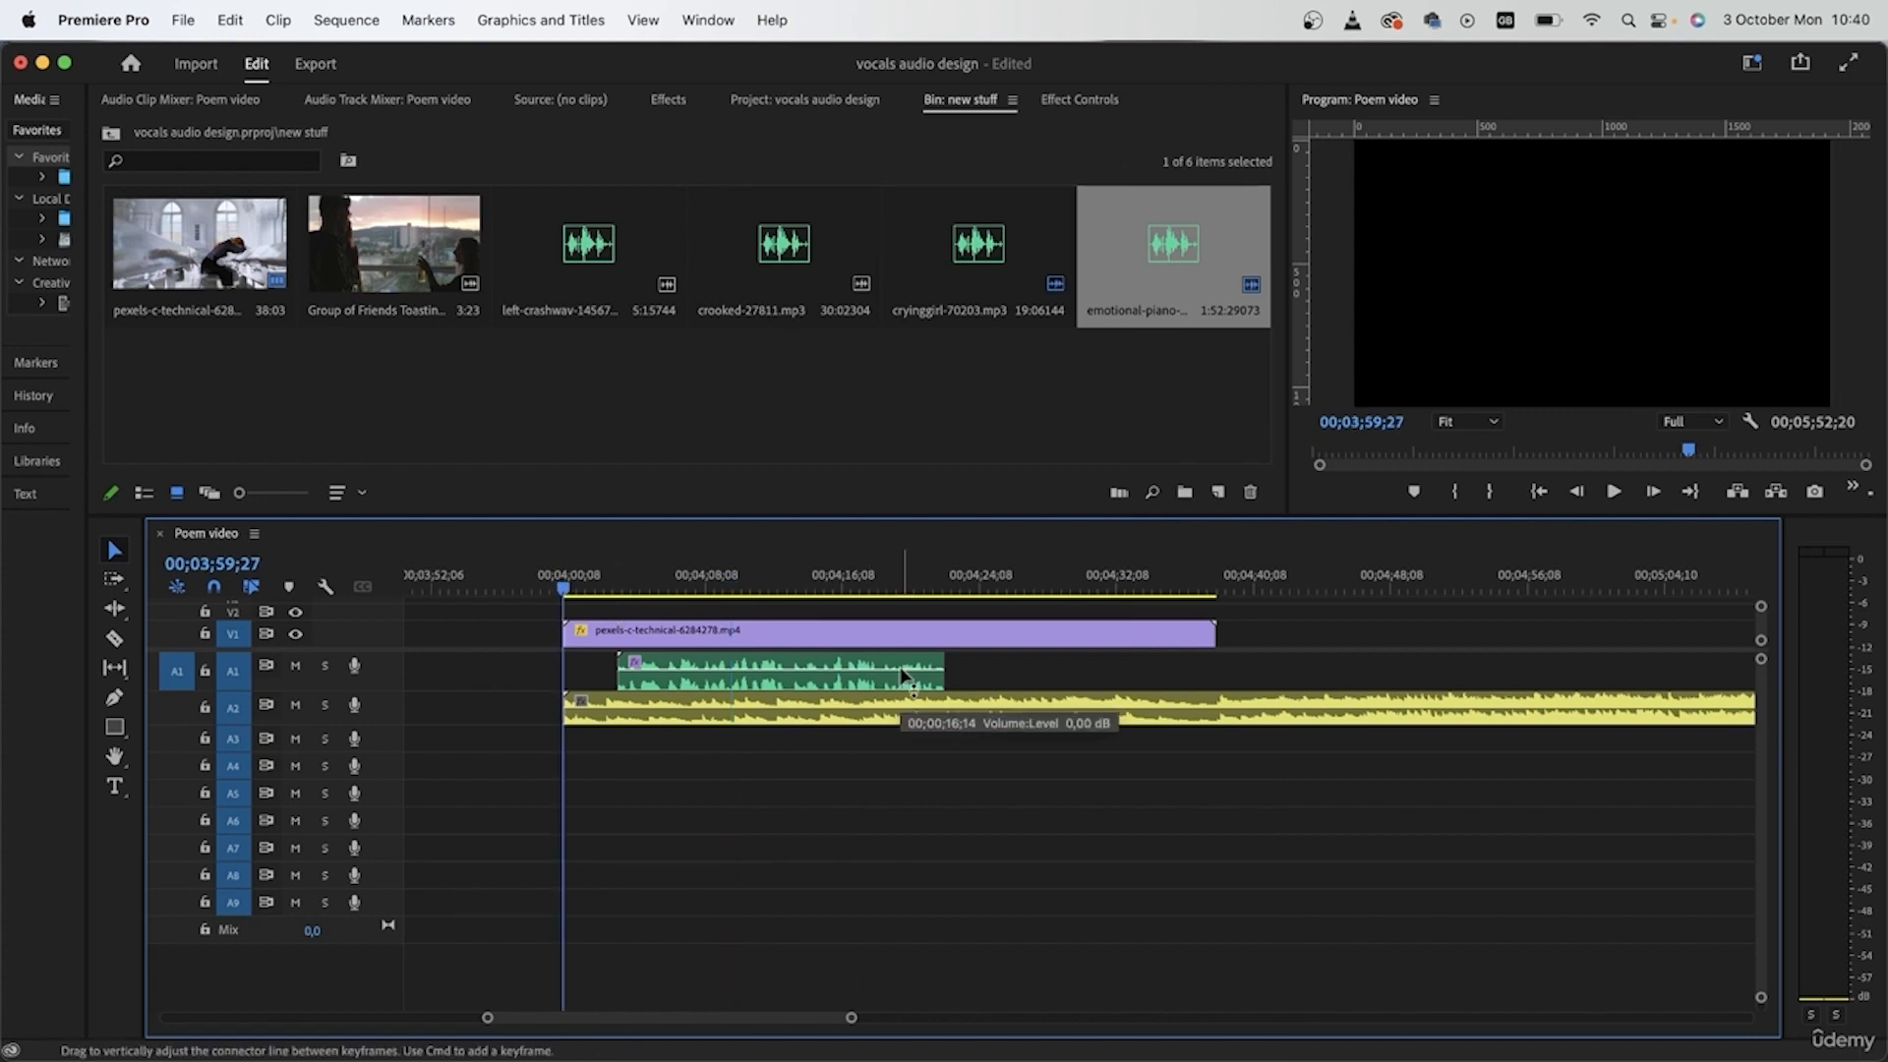
{"action": "key", "text": "space"}
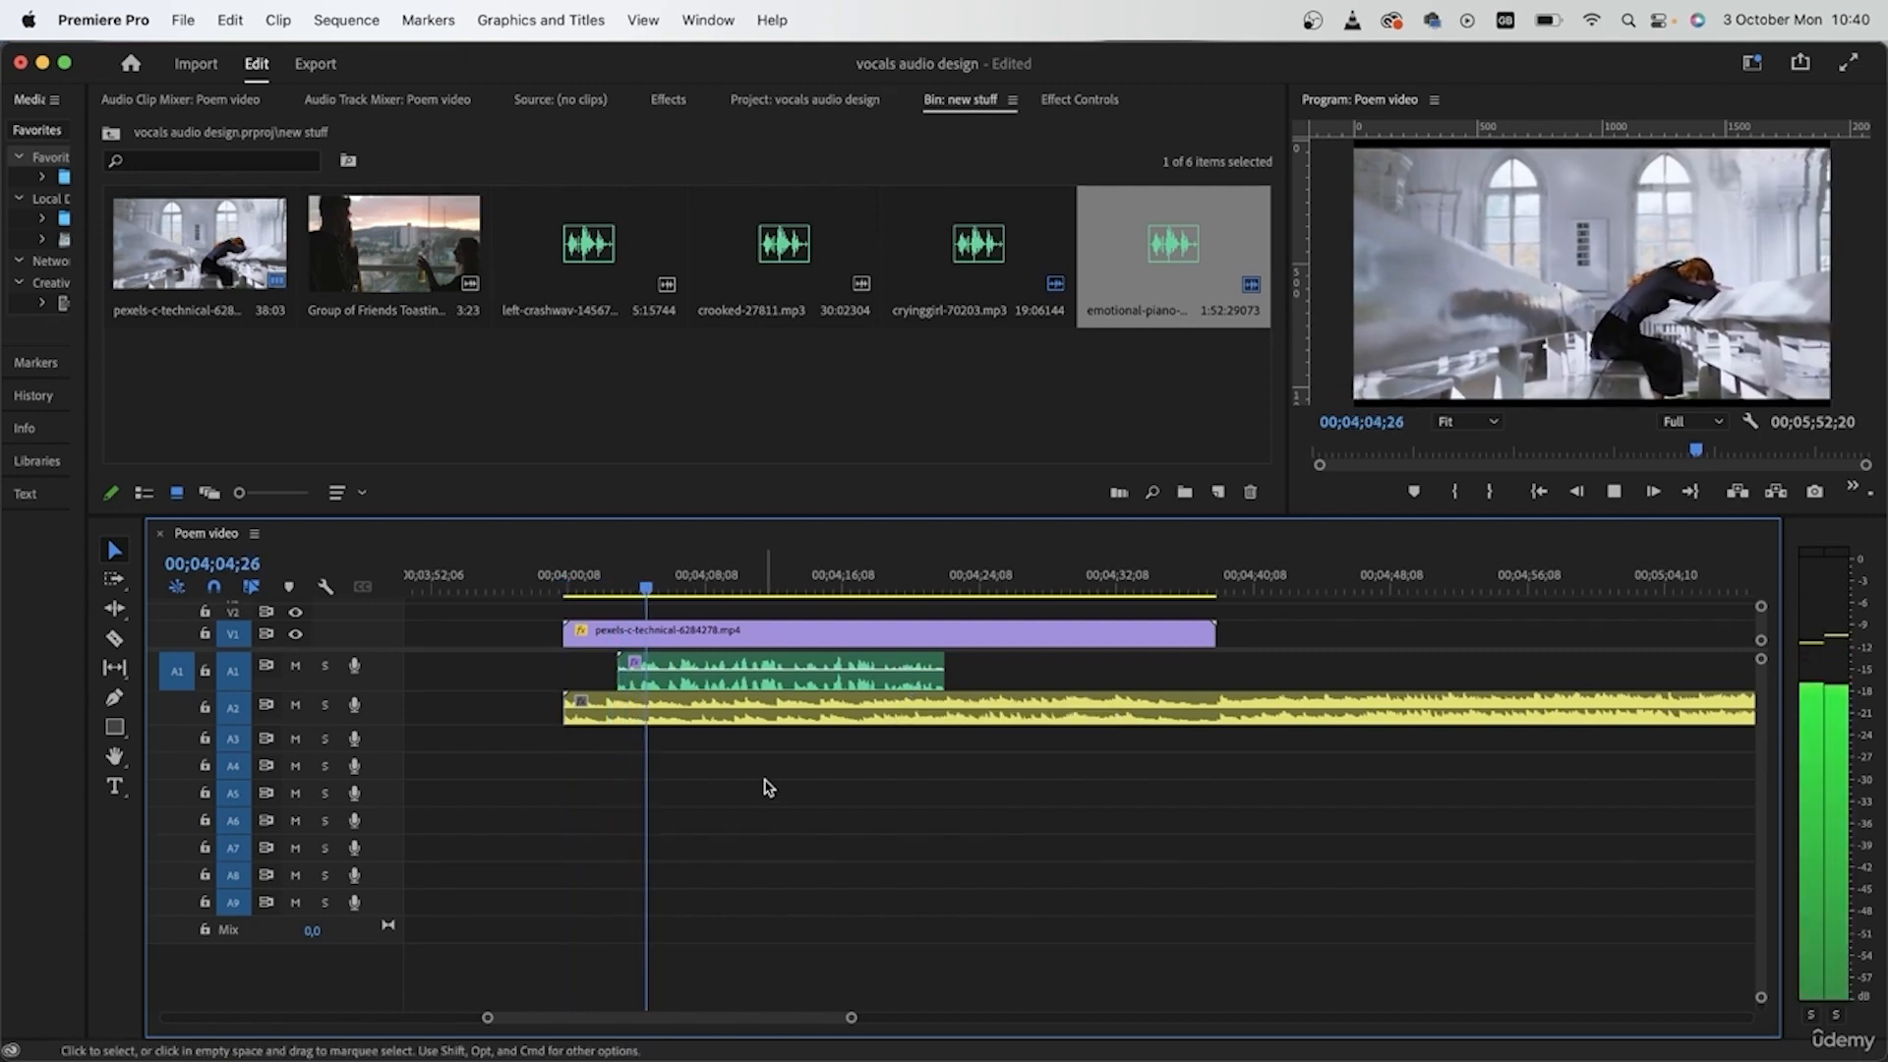
{"action": "key", "text": "space"}
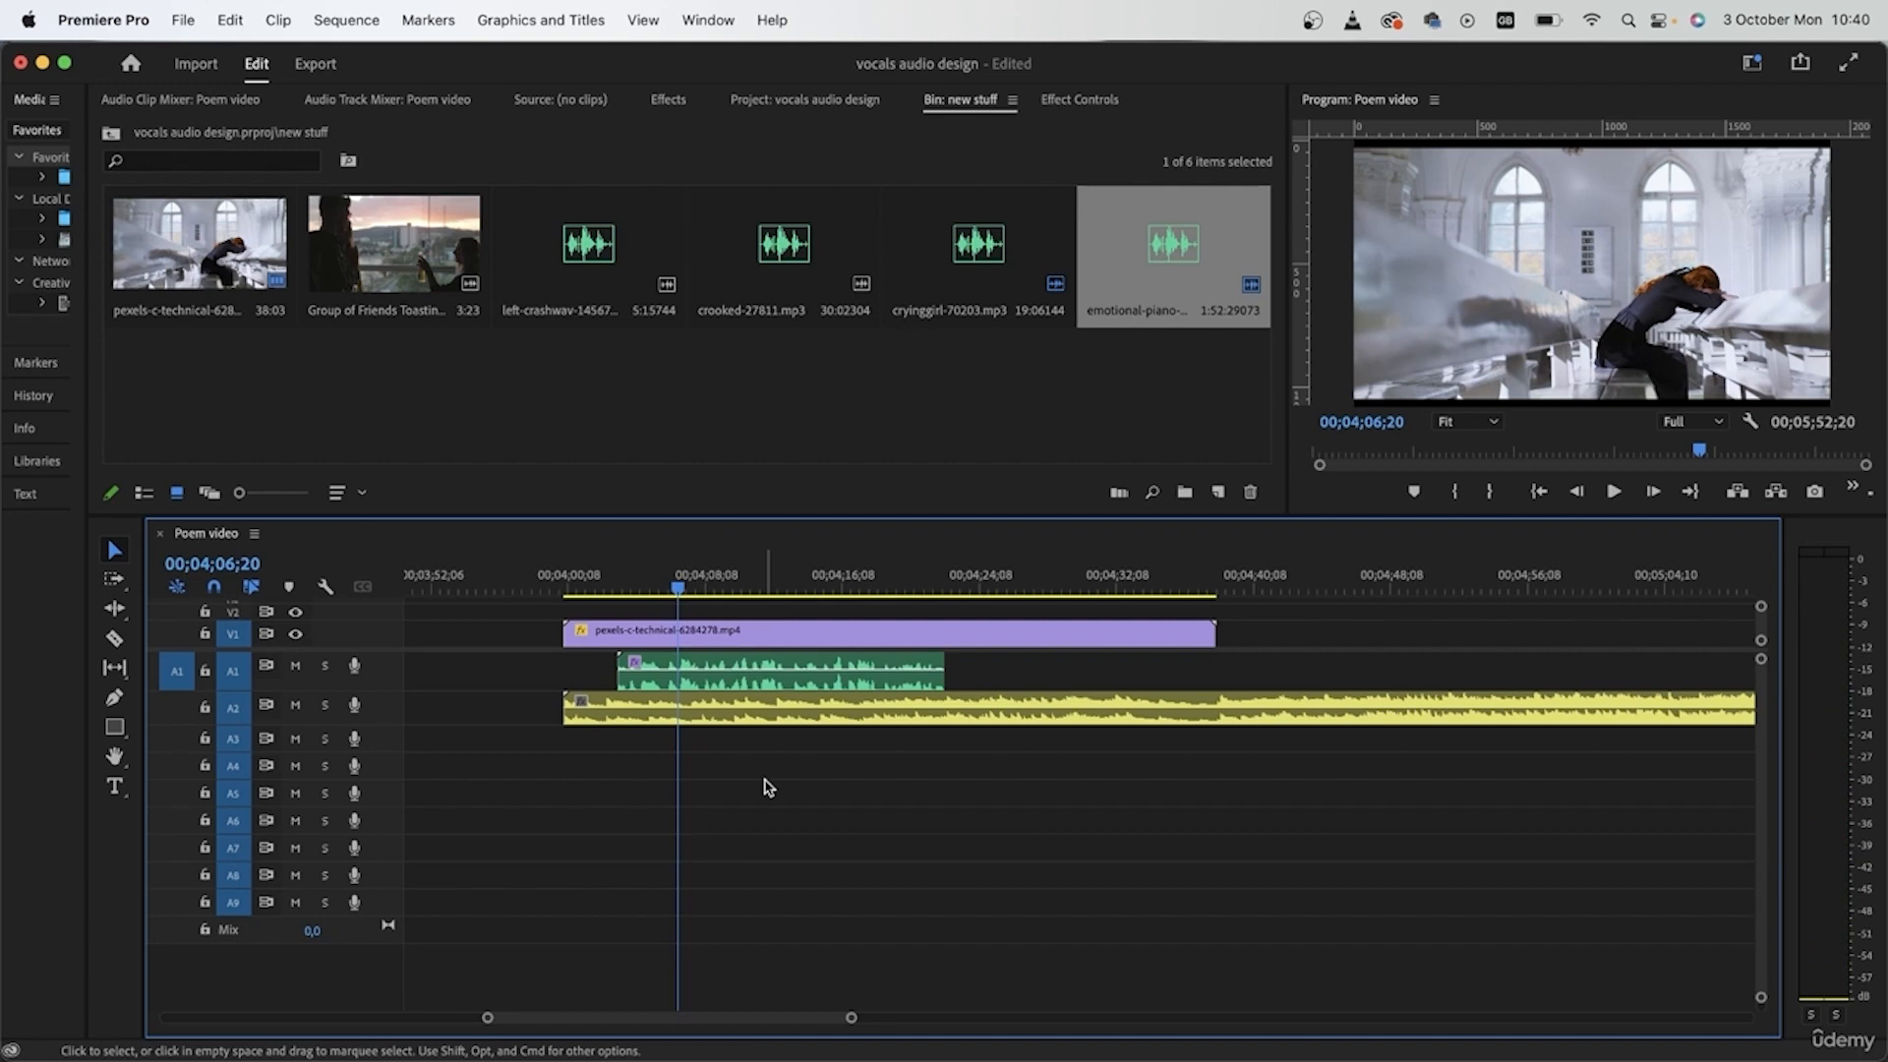
- Try moving the piano music clip from A2 down to A3, and undo the move
{"action": "left_click", "coordinate": [814, 712]}
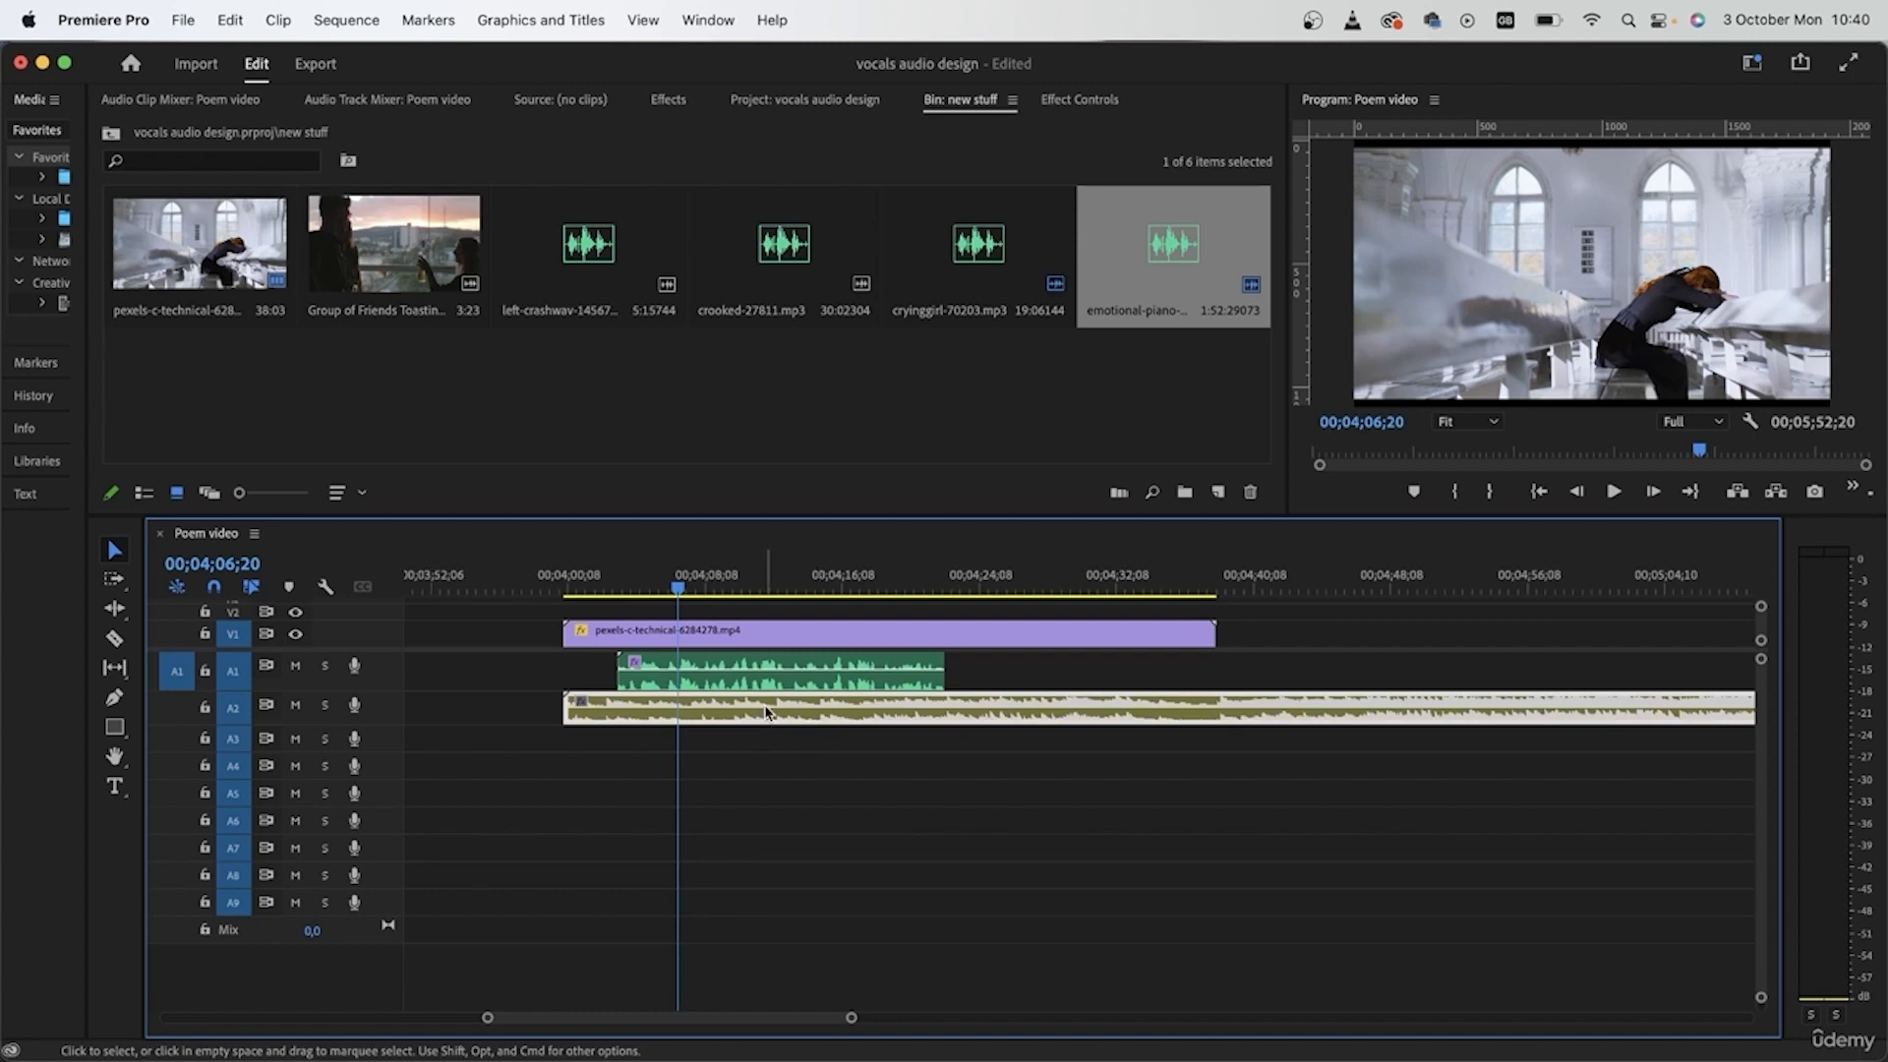
{"action": "left_click_drag", "start_coordinate": [771, 718], "coordinate": [773, 750]}
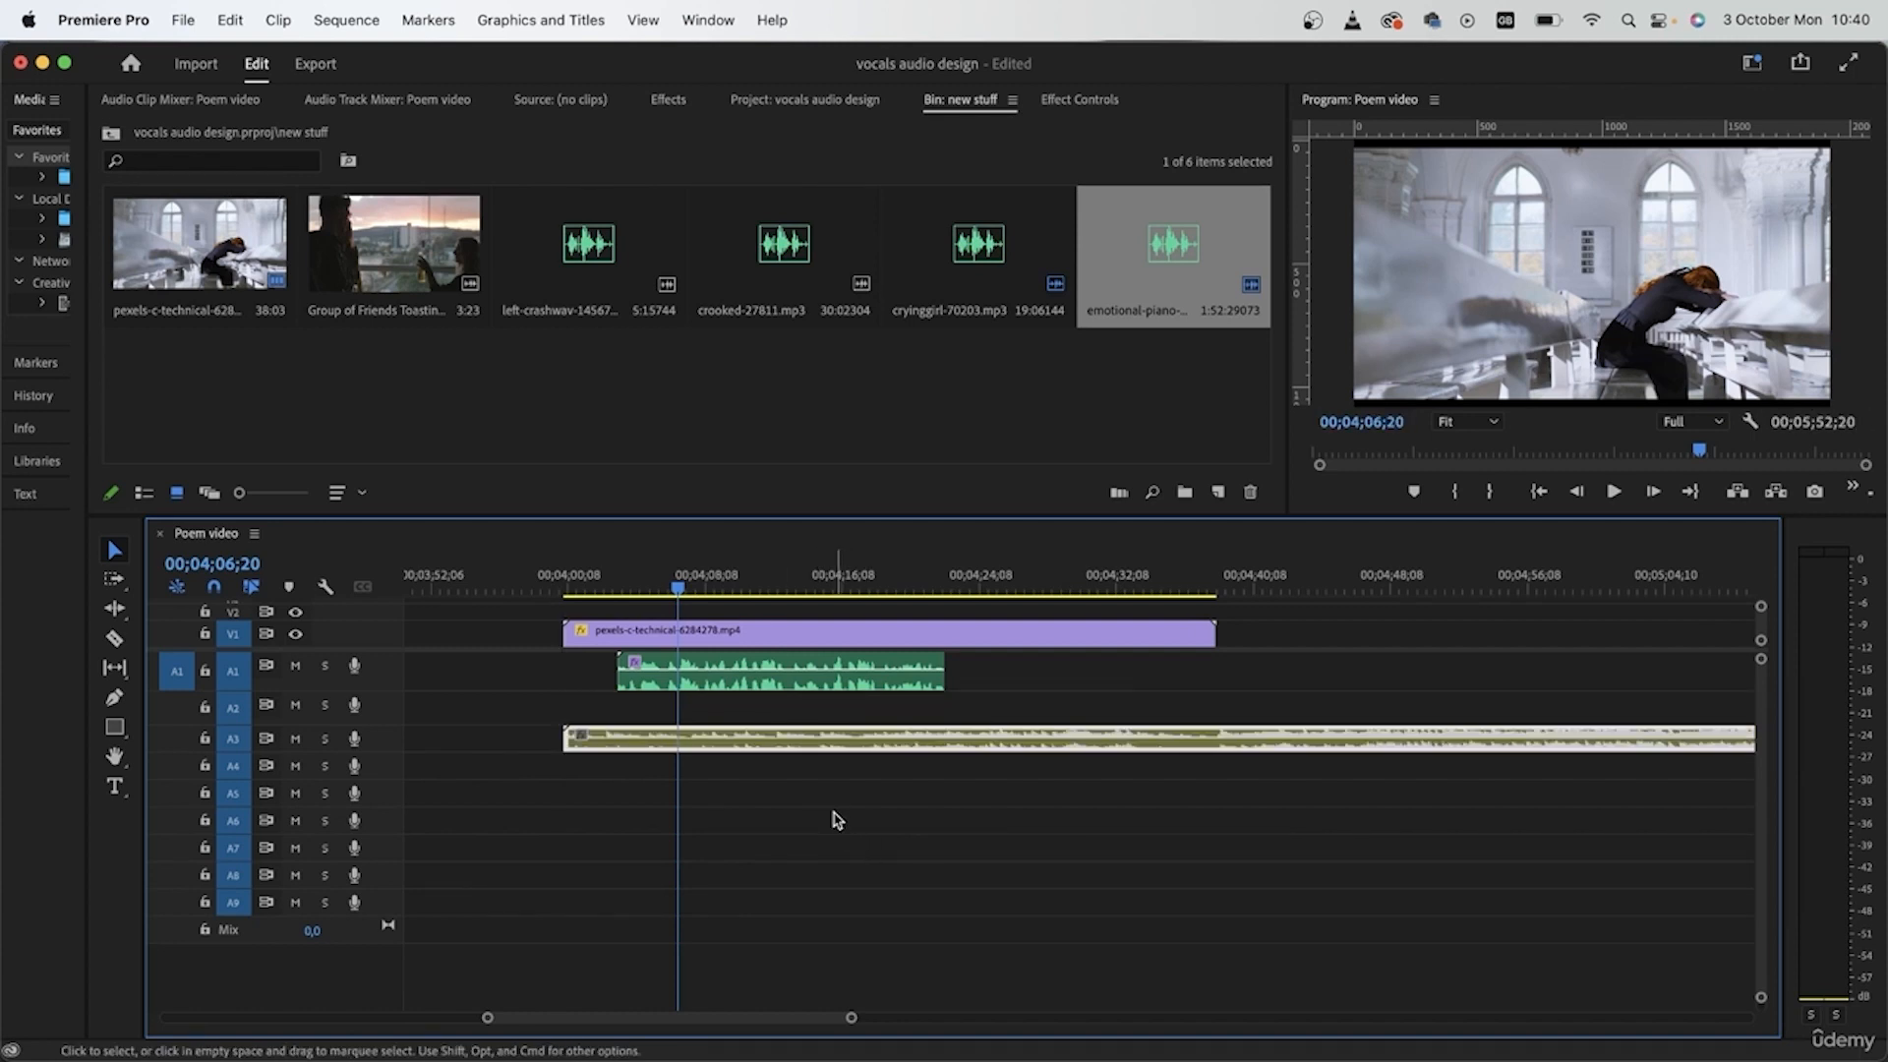
{"action": "key", "text": "super+z"}
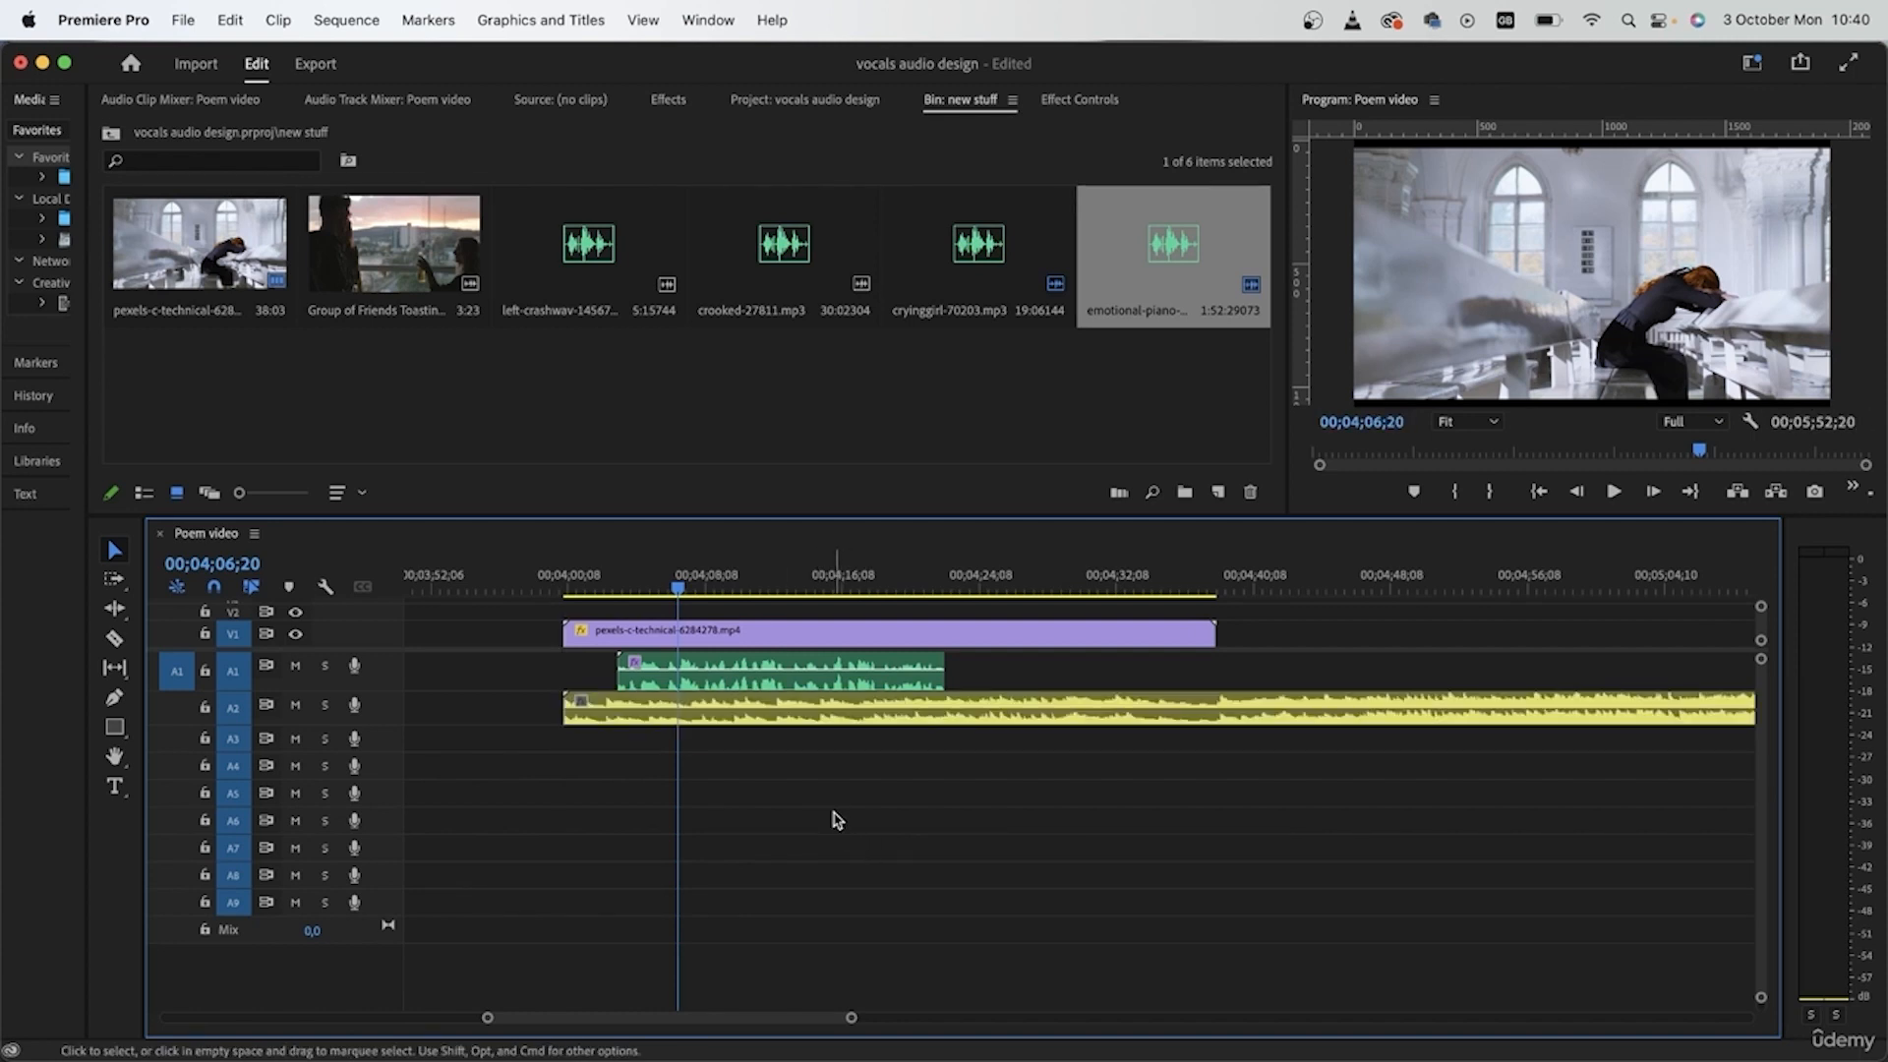
{"action": "left_click", "coordinate": [812, 725]}
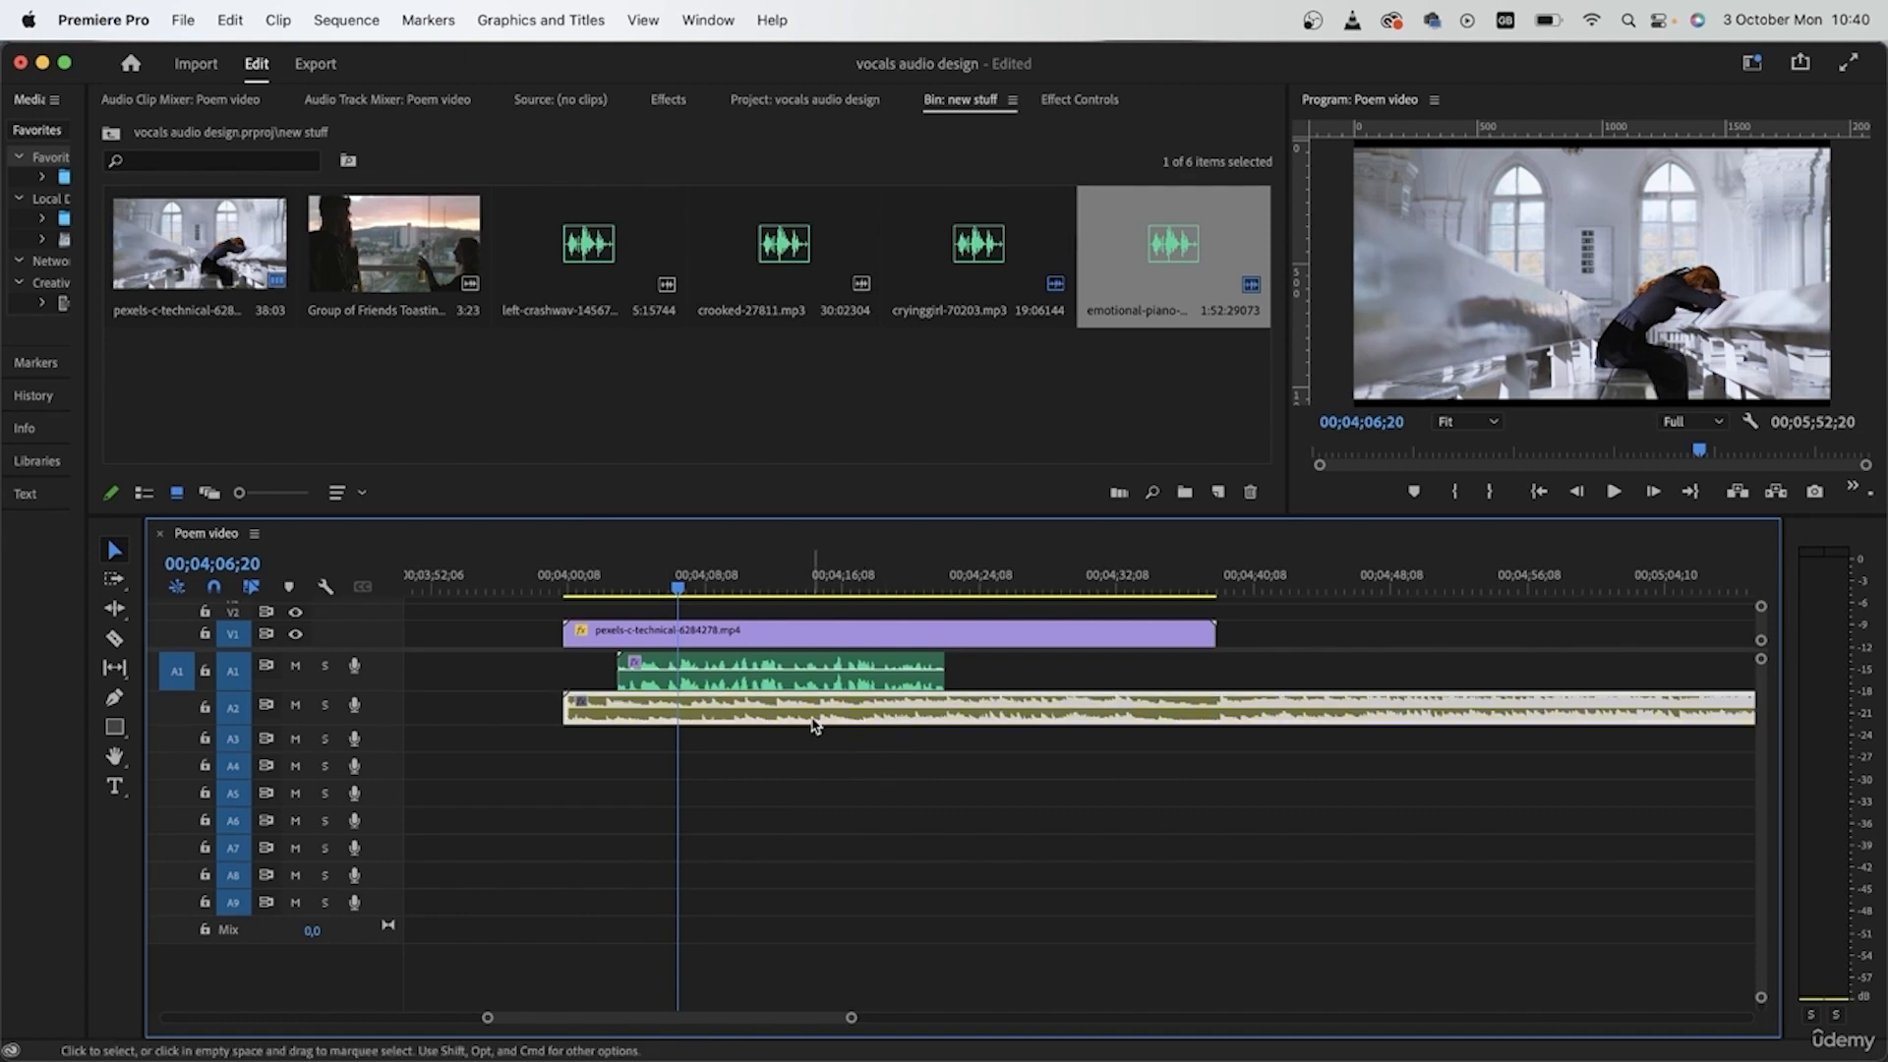
{"action": "left_click", "coordinate": [886, 684]}
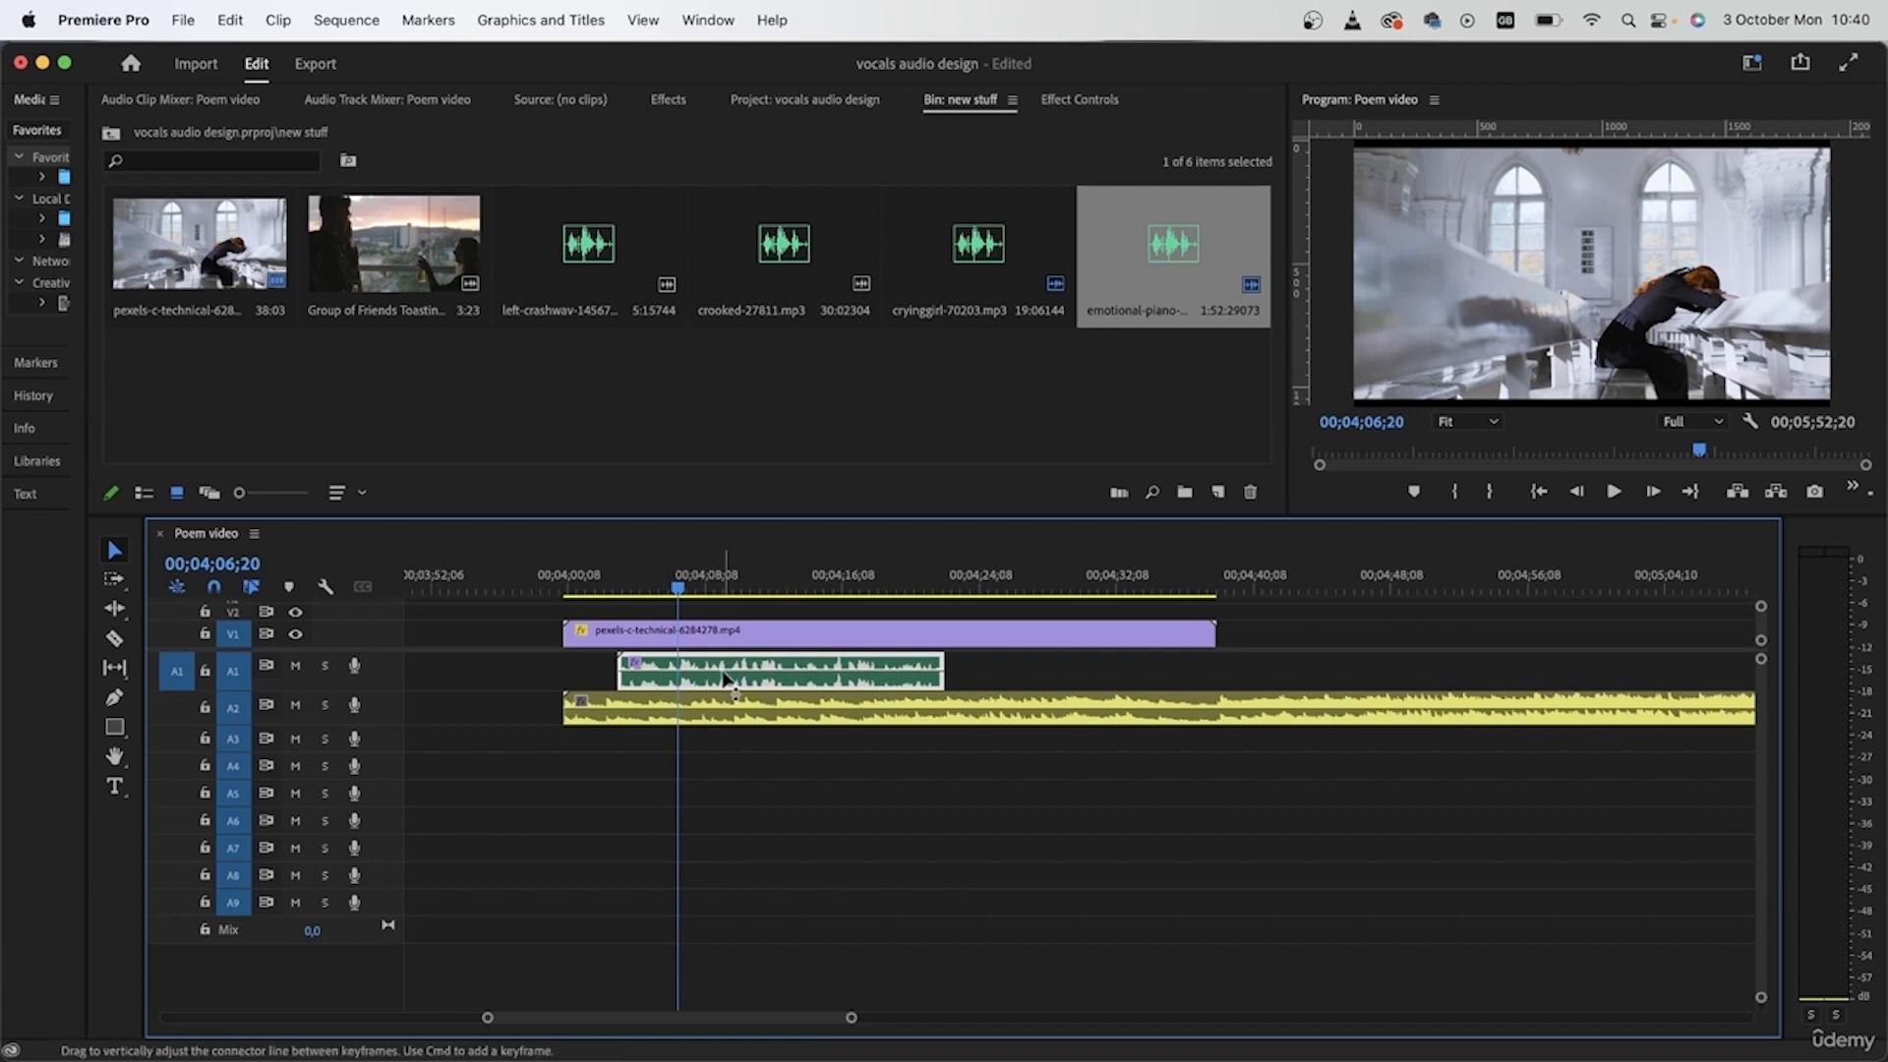
{"action": "left_click", "coordinate": [602, 677]}
{"action": "left_click", "coordinate": [749, 689]}
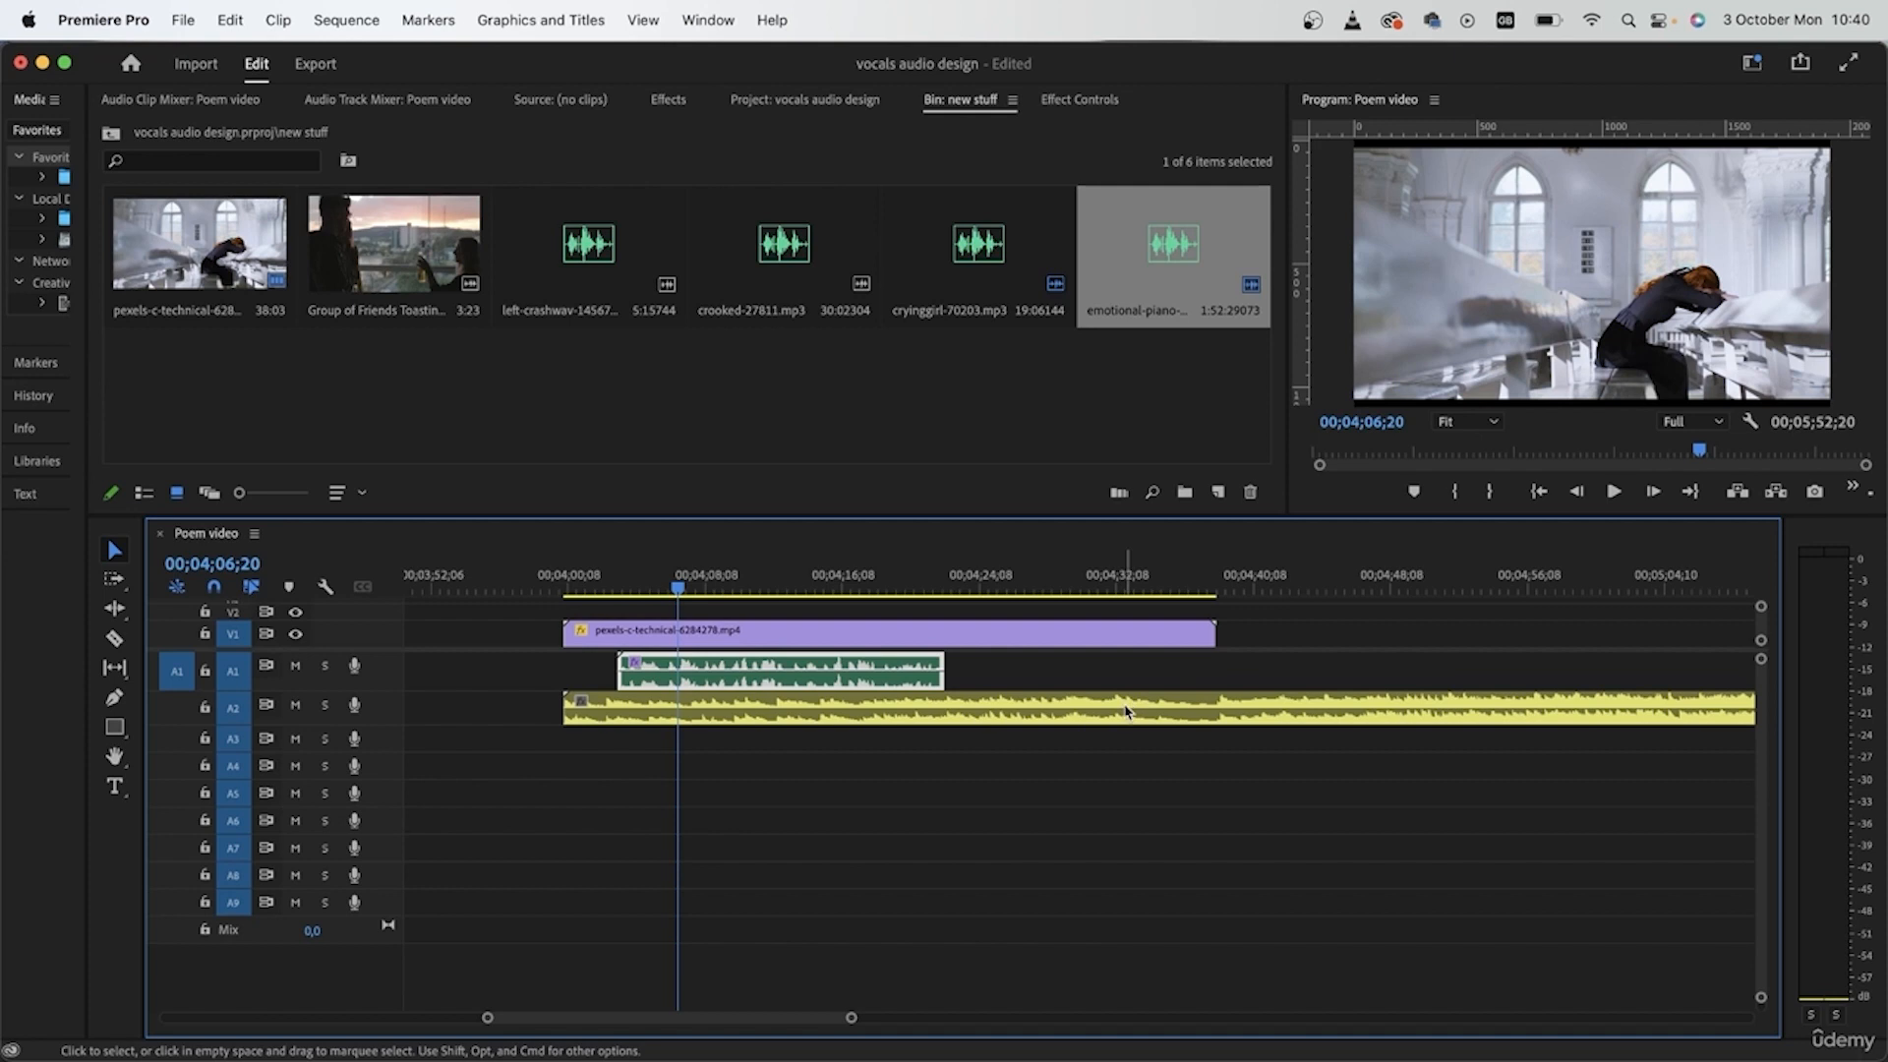
- Place the hiking clip production ID_4087310 from the videos bin on V1 directly before the church video clip
{"action": "scroll", "coordinate": [1126, 710], "scroll_direction": "left", "scroll_amount": 5}
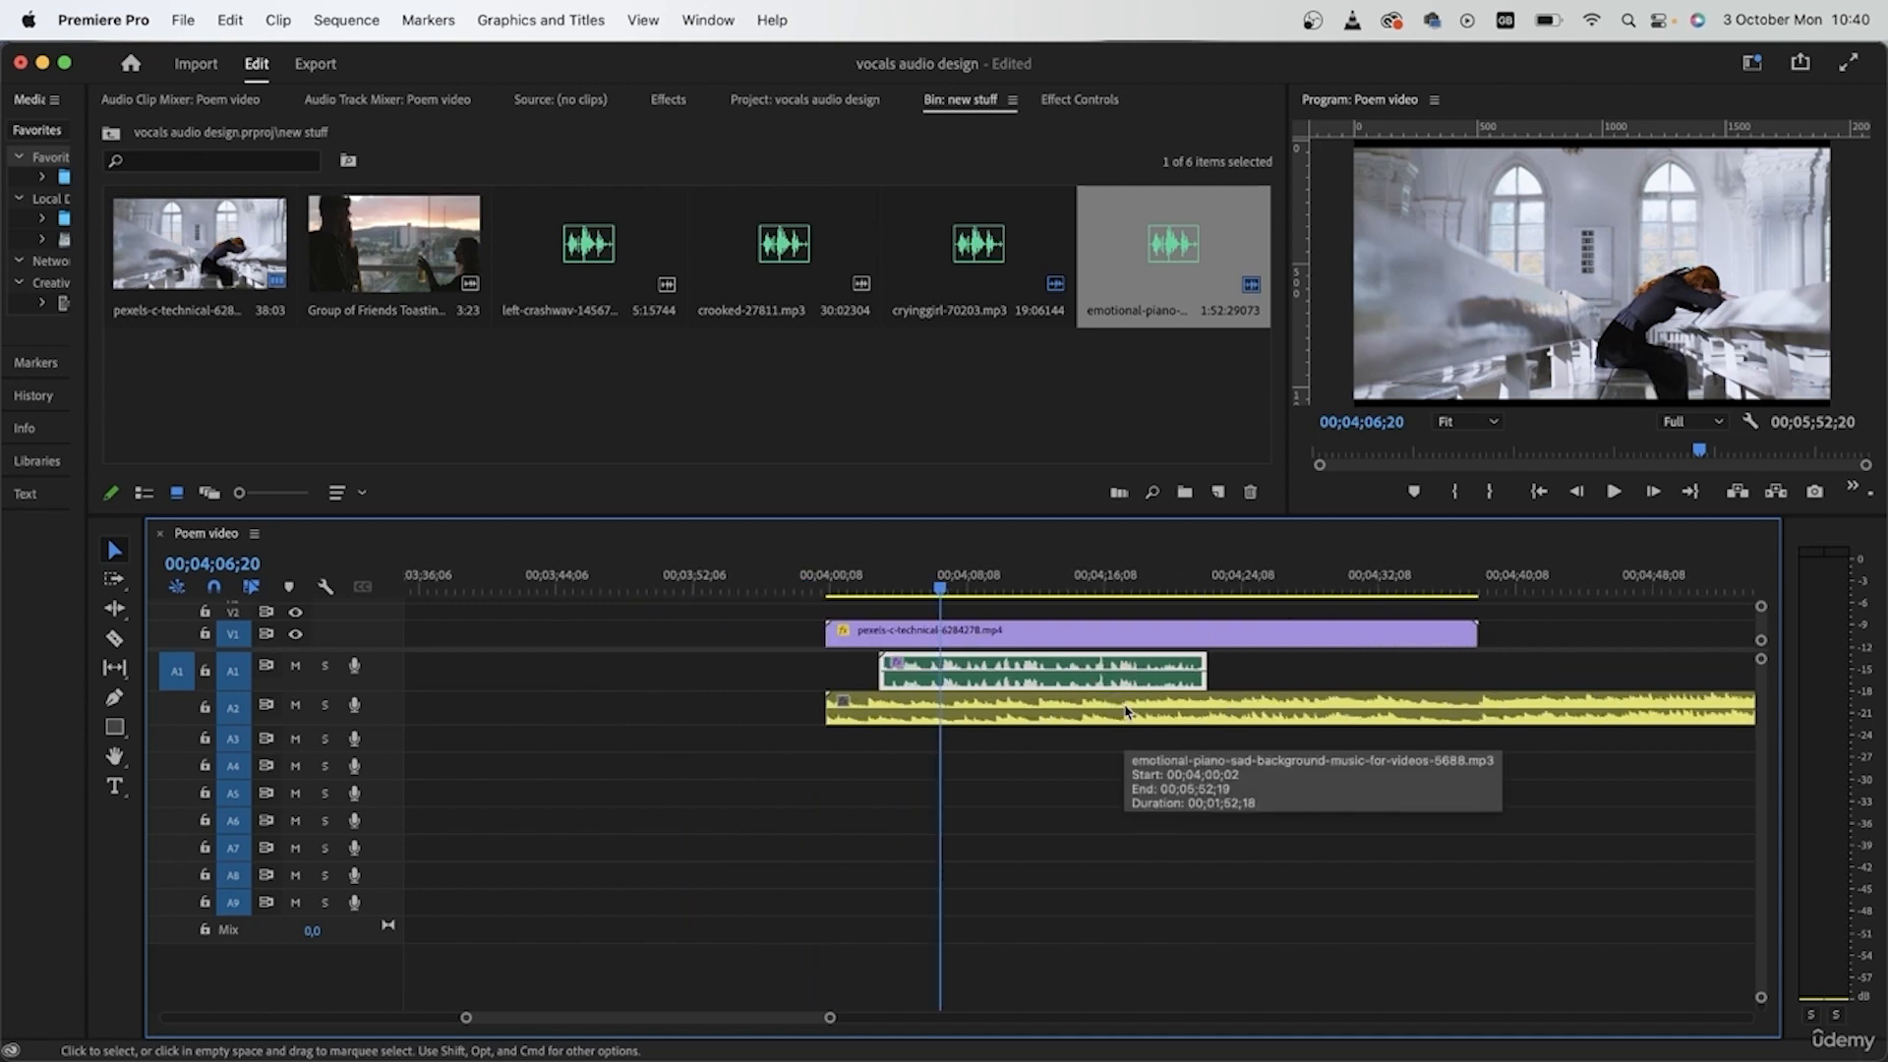
{"action": "left_click", "coordinate": [945, 636]}
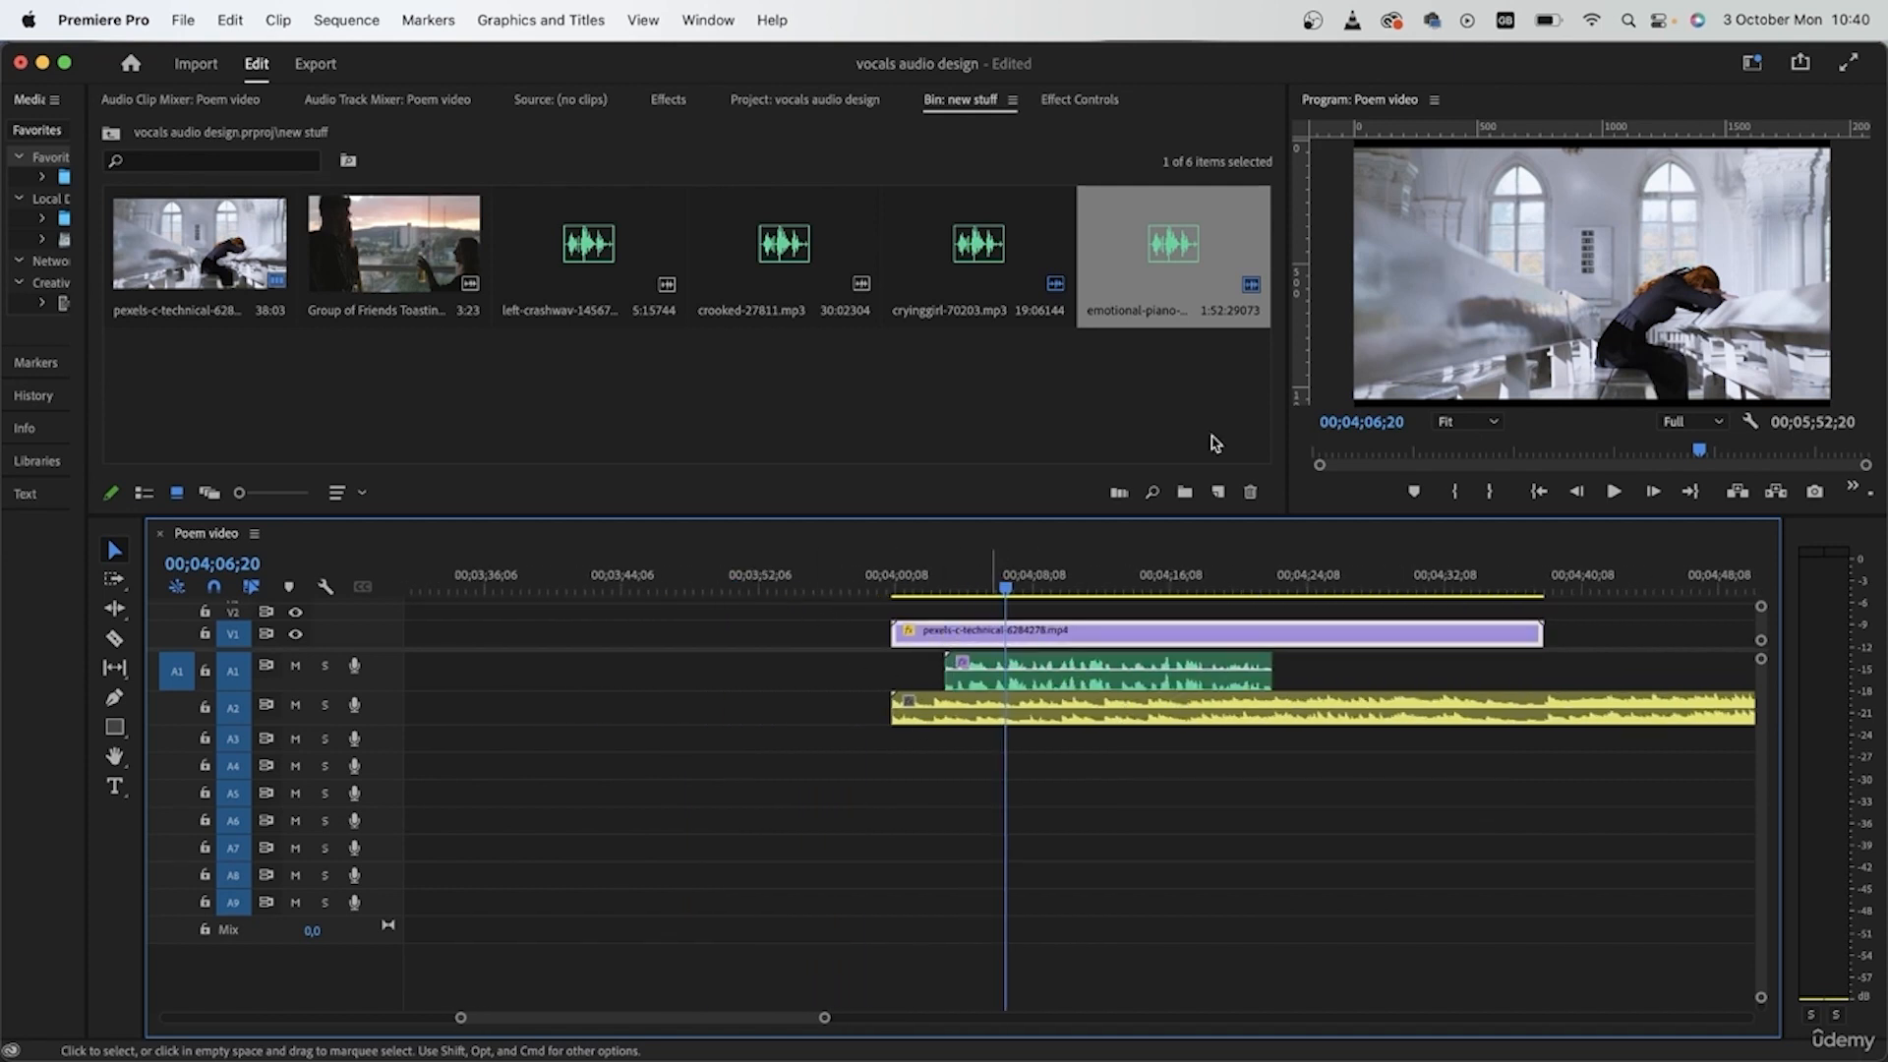
{"action": "left_click", "coordinate": [111, 133]}
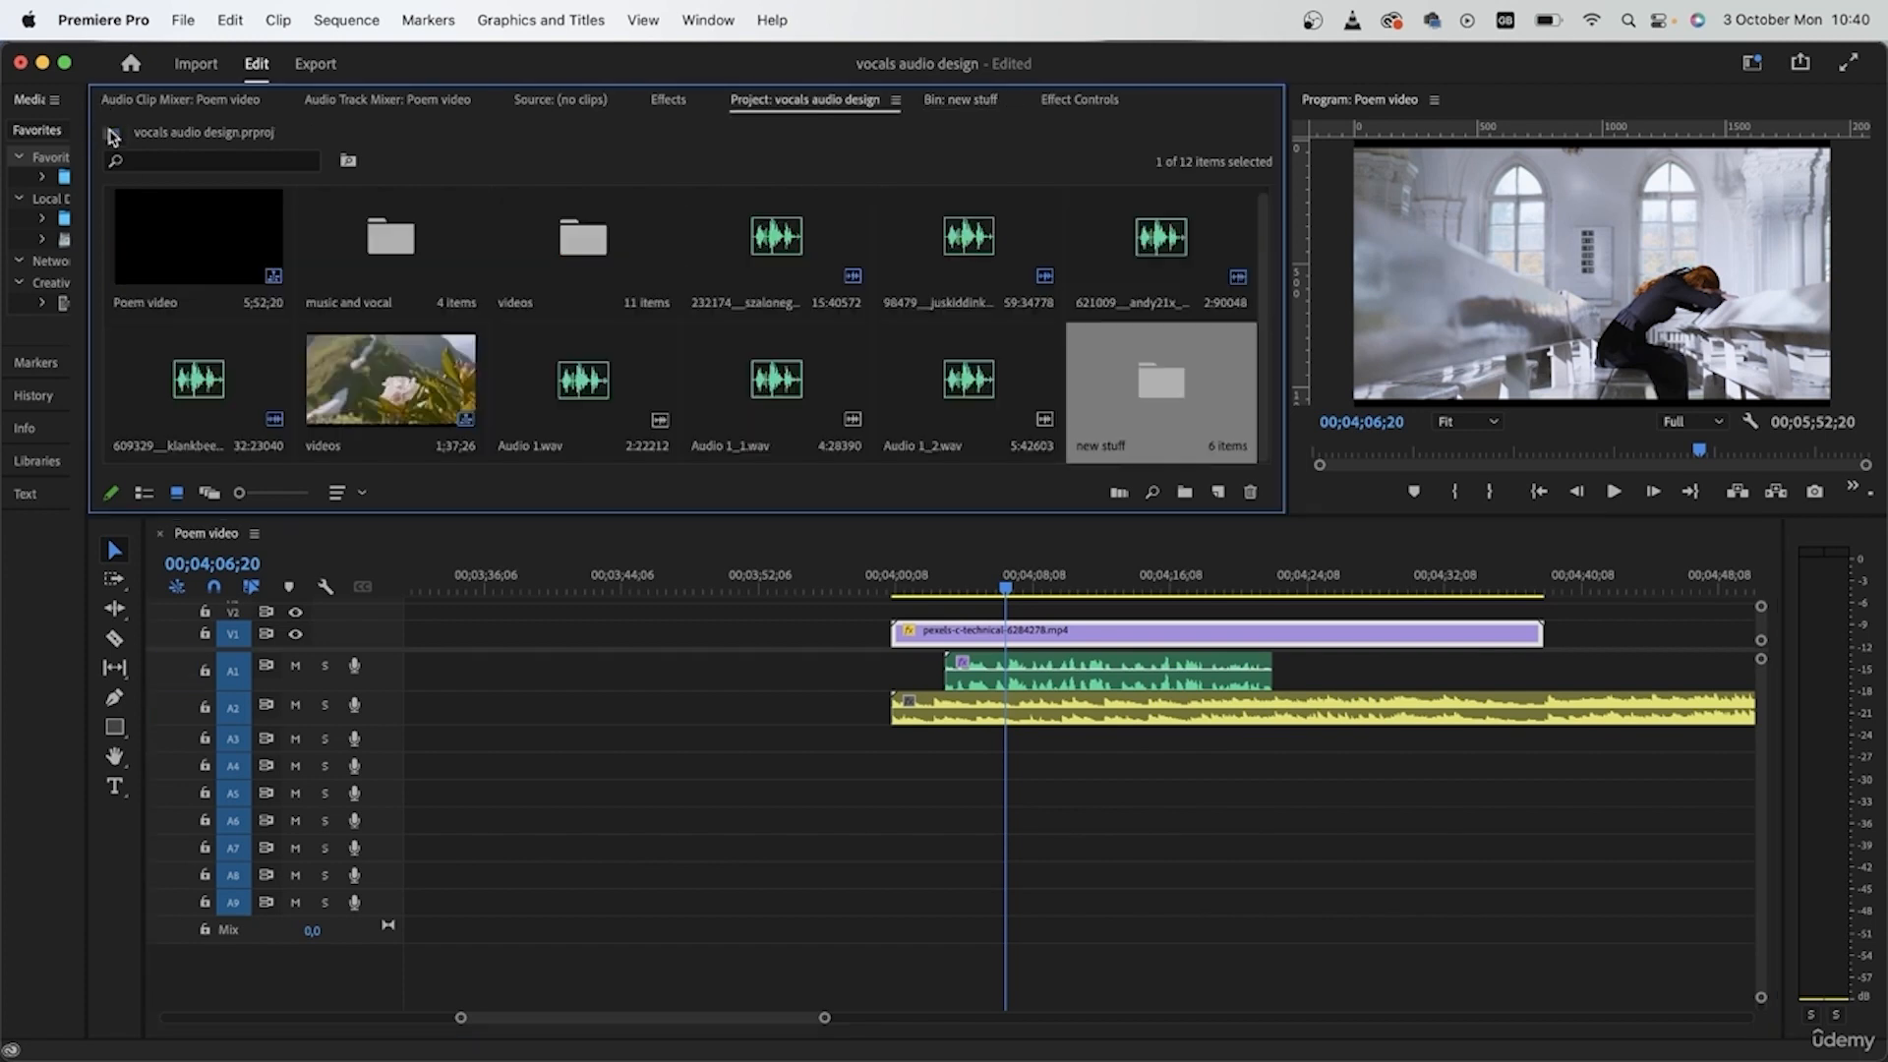
{"action": "left_click", "coordinate": [398, 385]}
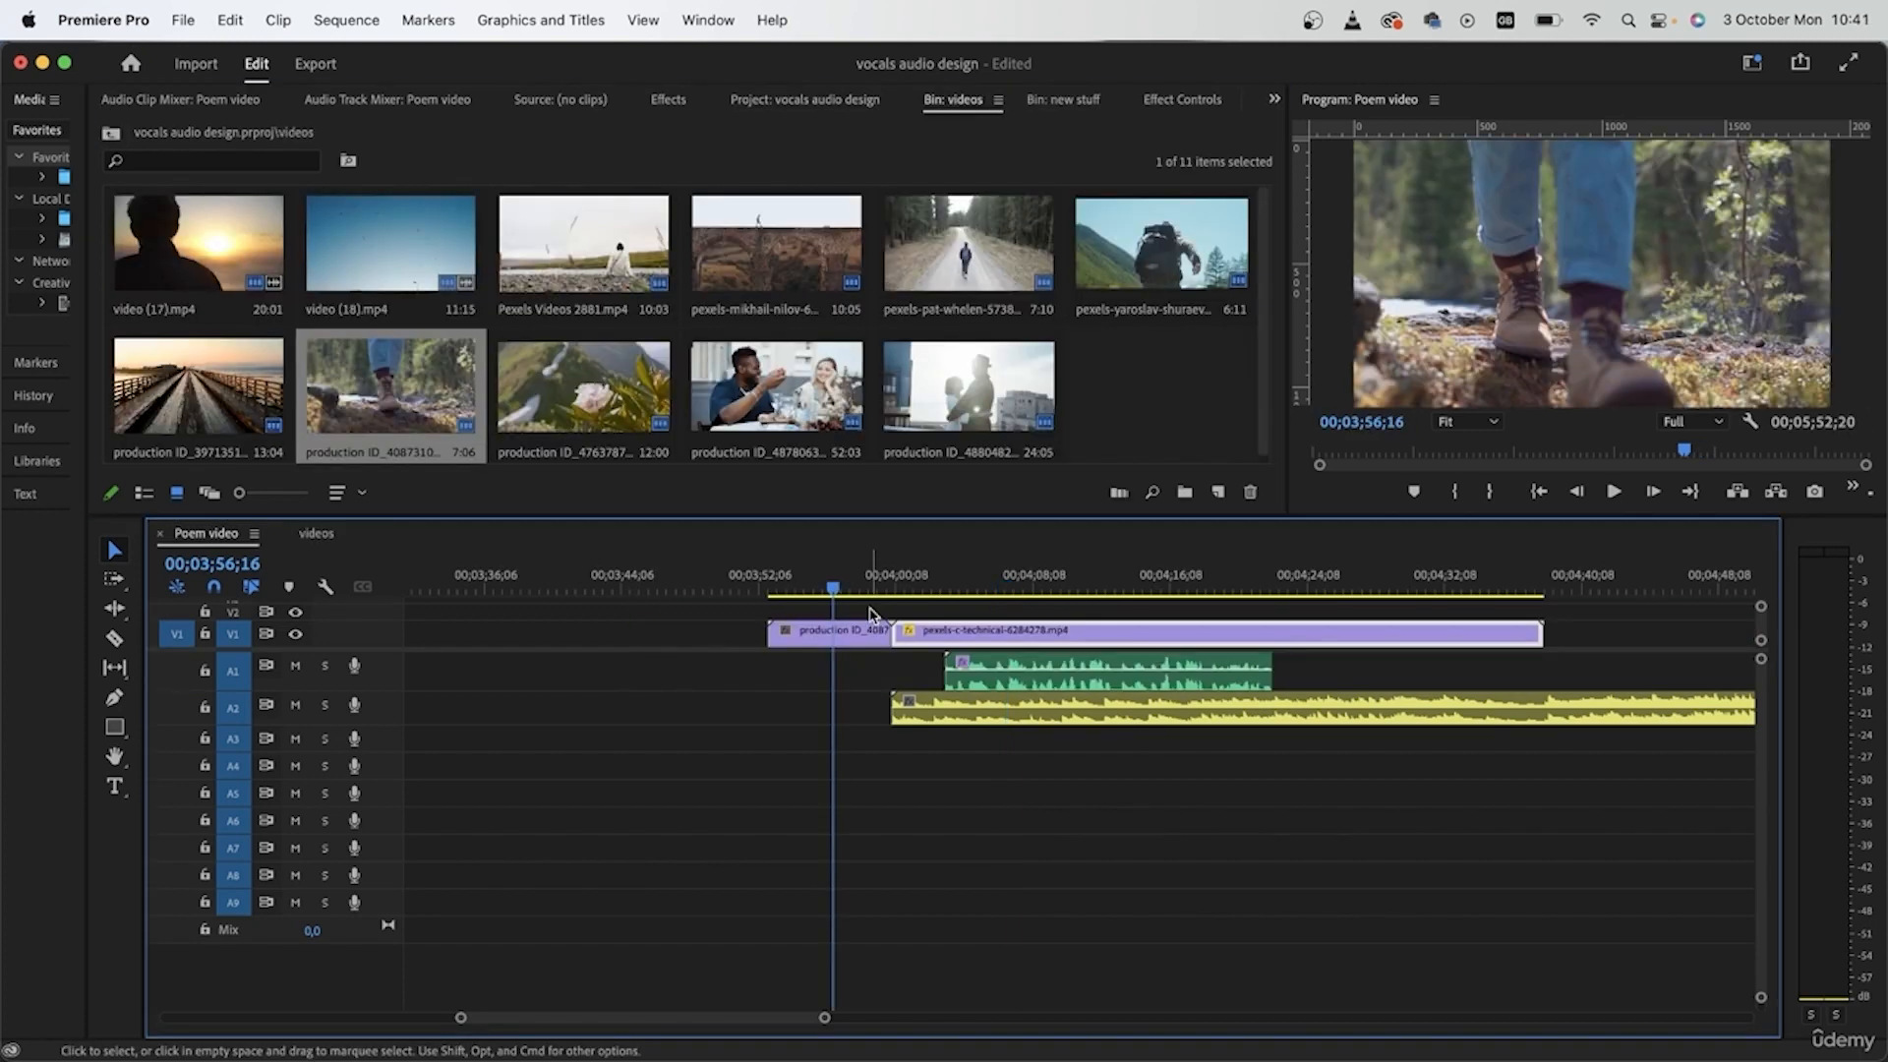
- Play the sequence from the hiking clip into the church scene, stopping at 00;04;03;05, and scrub back across both scenes
{"action": "key", "text": "space"}
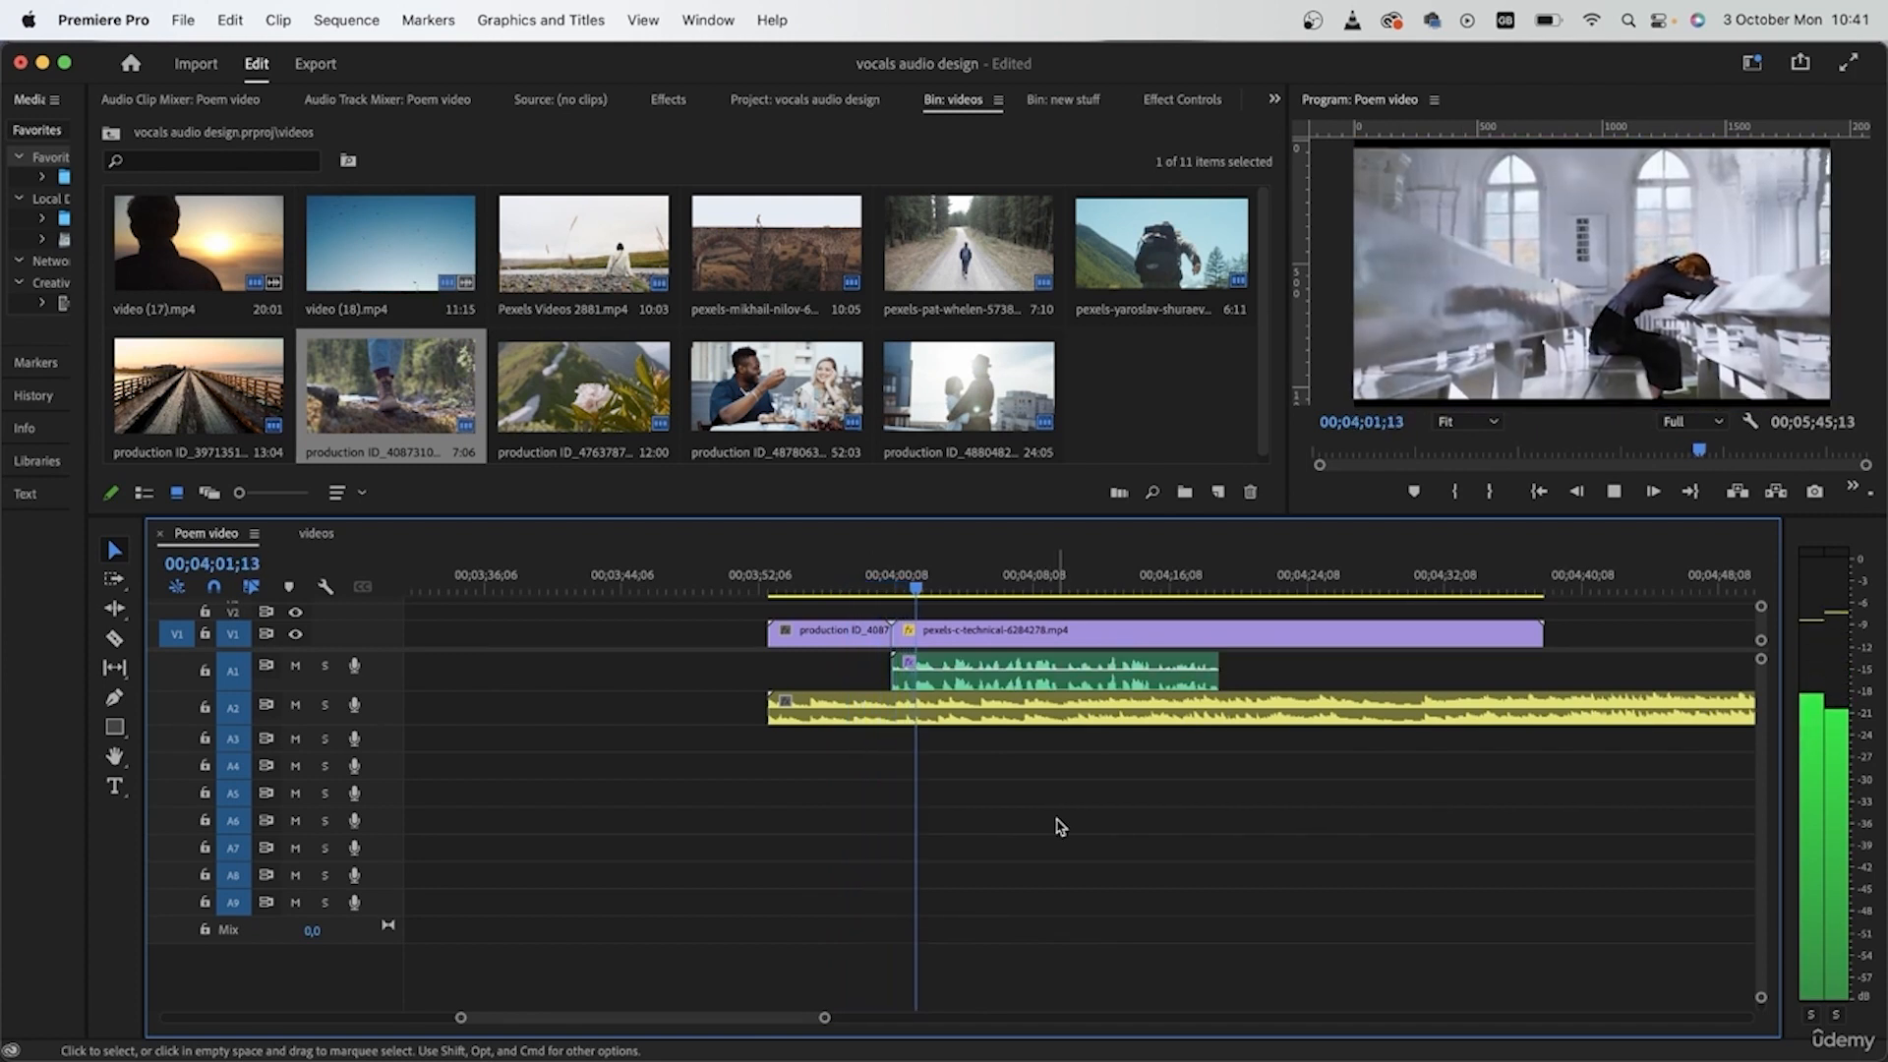
{"action": "key", "text": "space"}
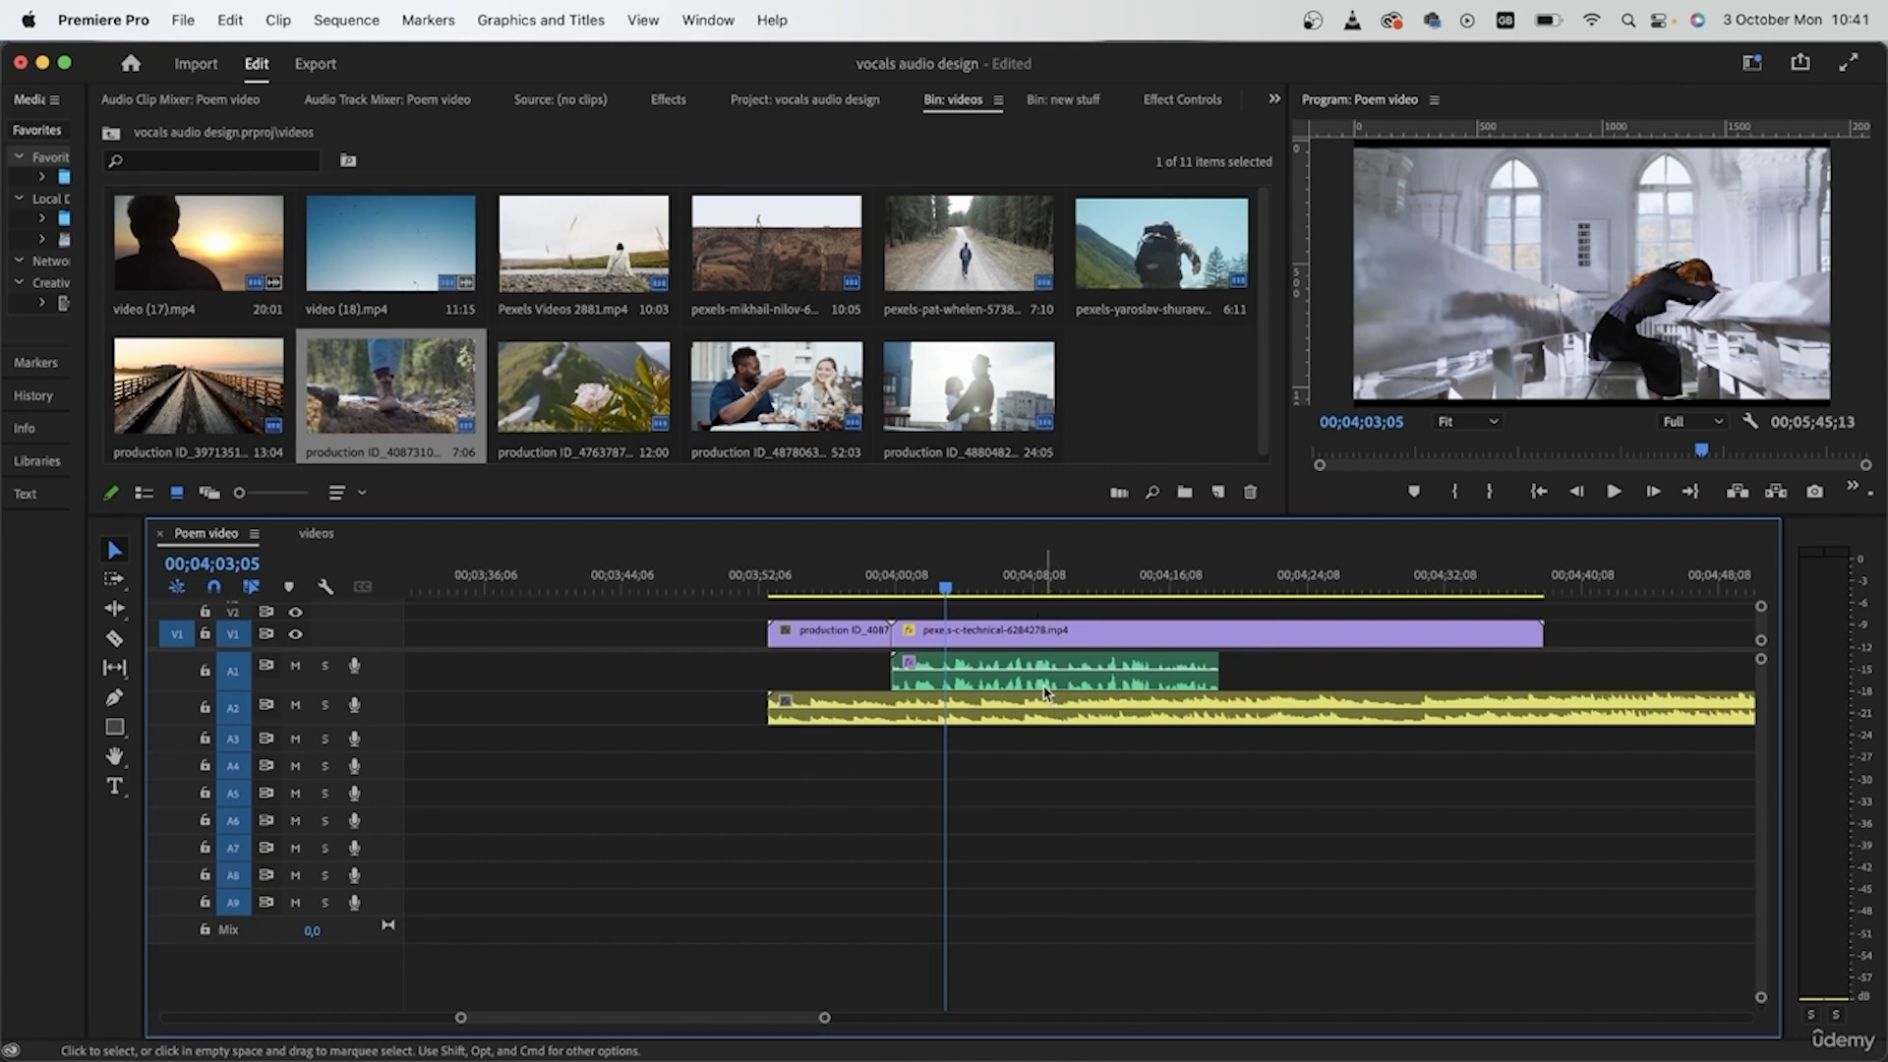
{"action": "left_click", "coordinate": [854, 710]}
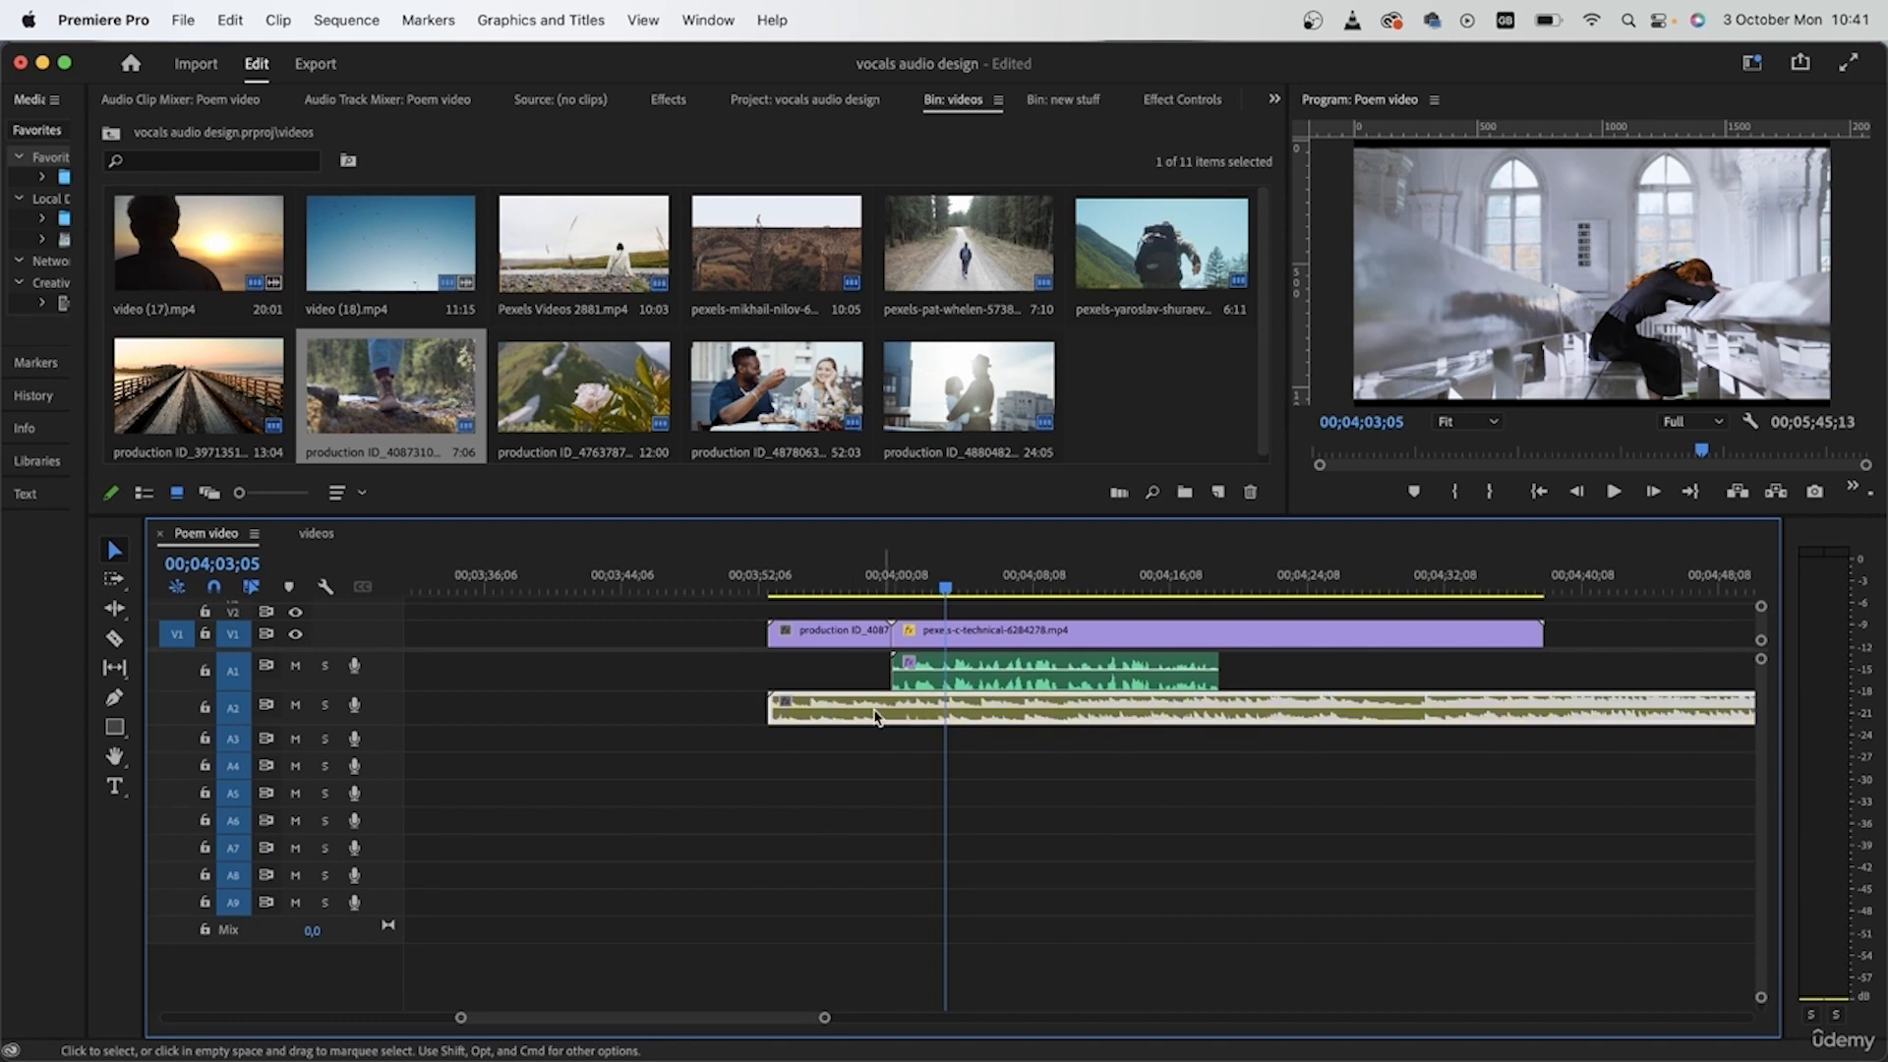
{"action": "left_click_drag", "start_coordinate": [951, 588], "coordinate": [823, 588]}
{"action": "left_click", "coordinate": [1033, 587]}
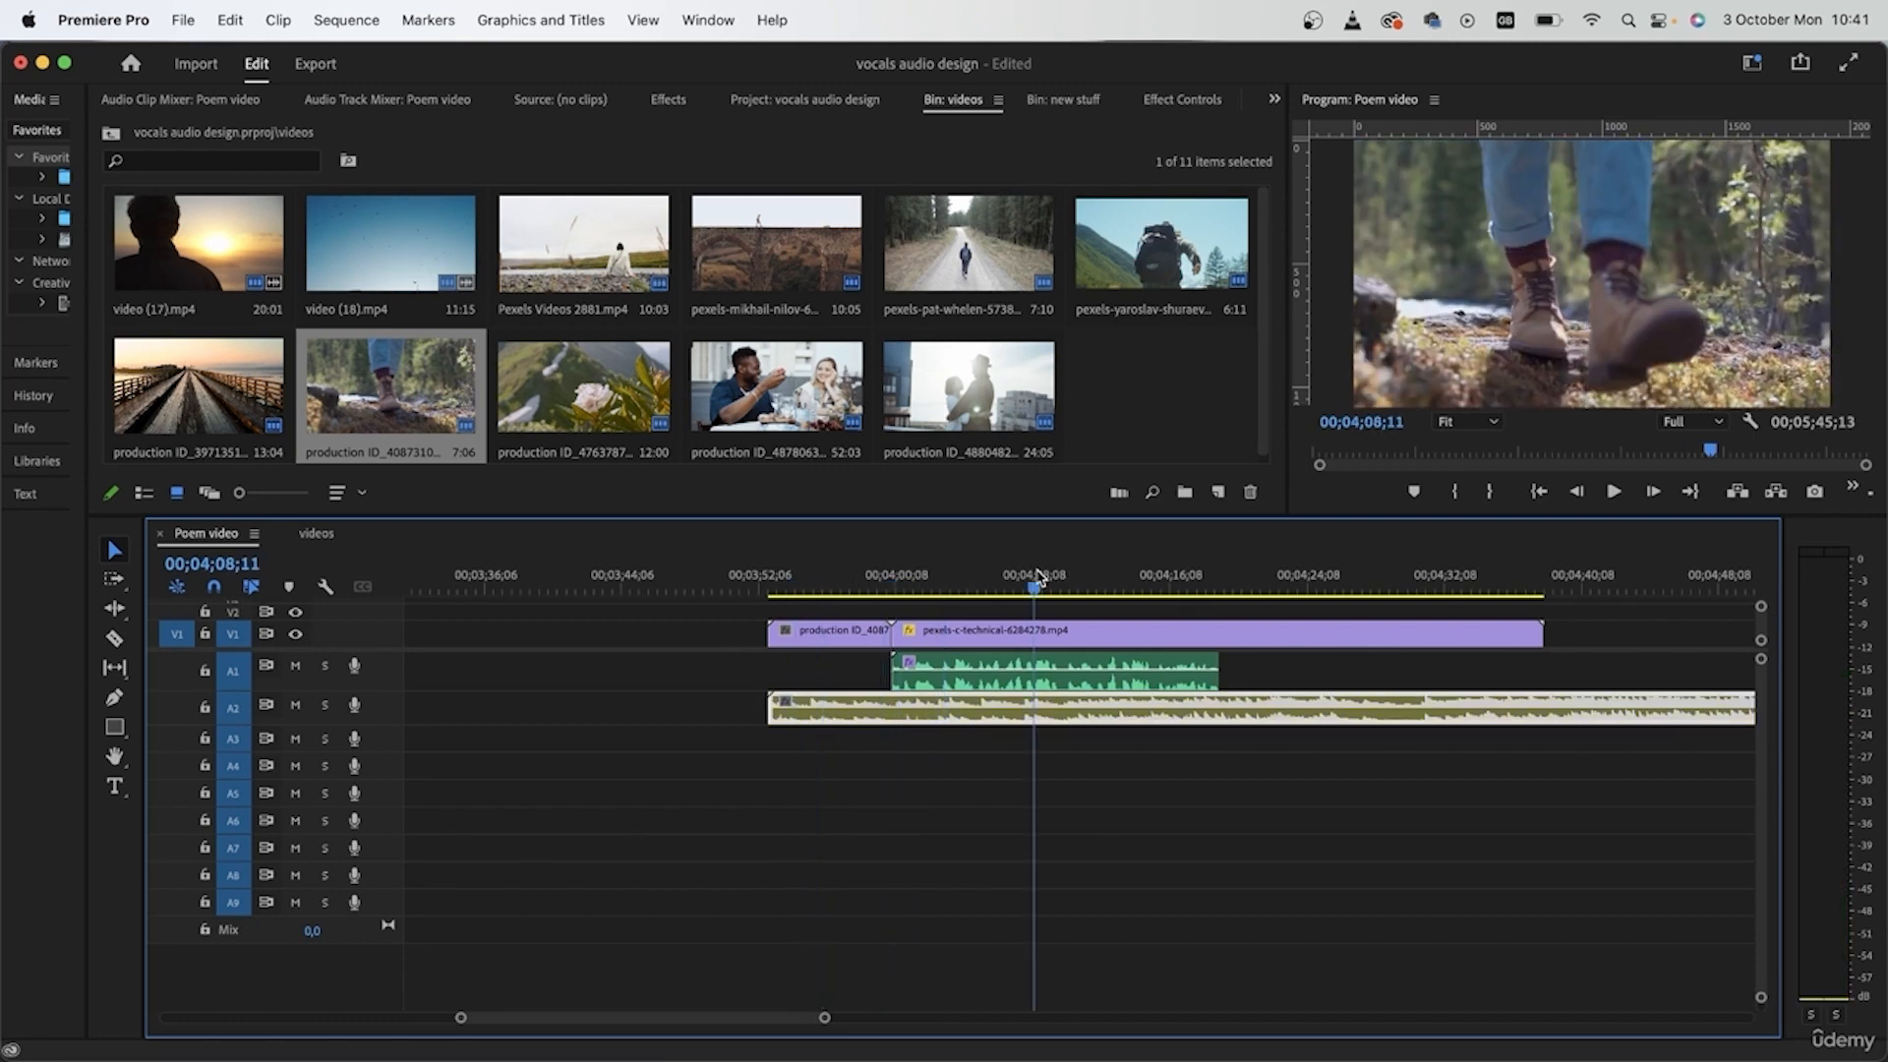
{"action": "left_click", "coordinate": [950, 791]}
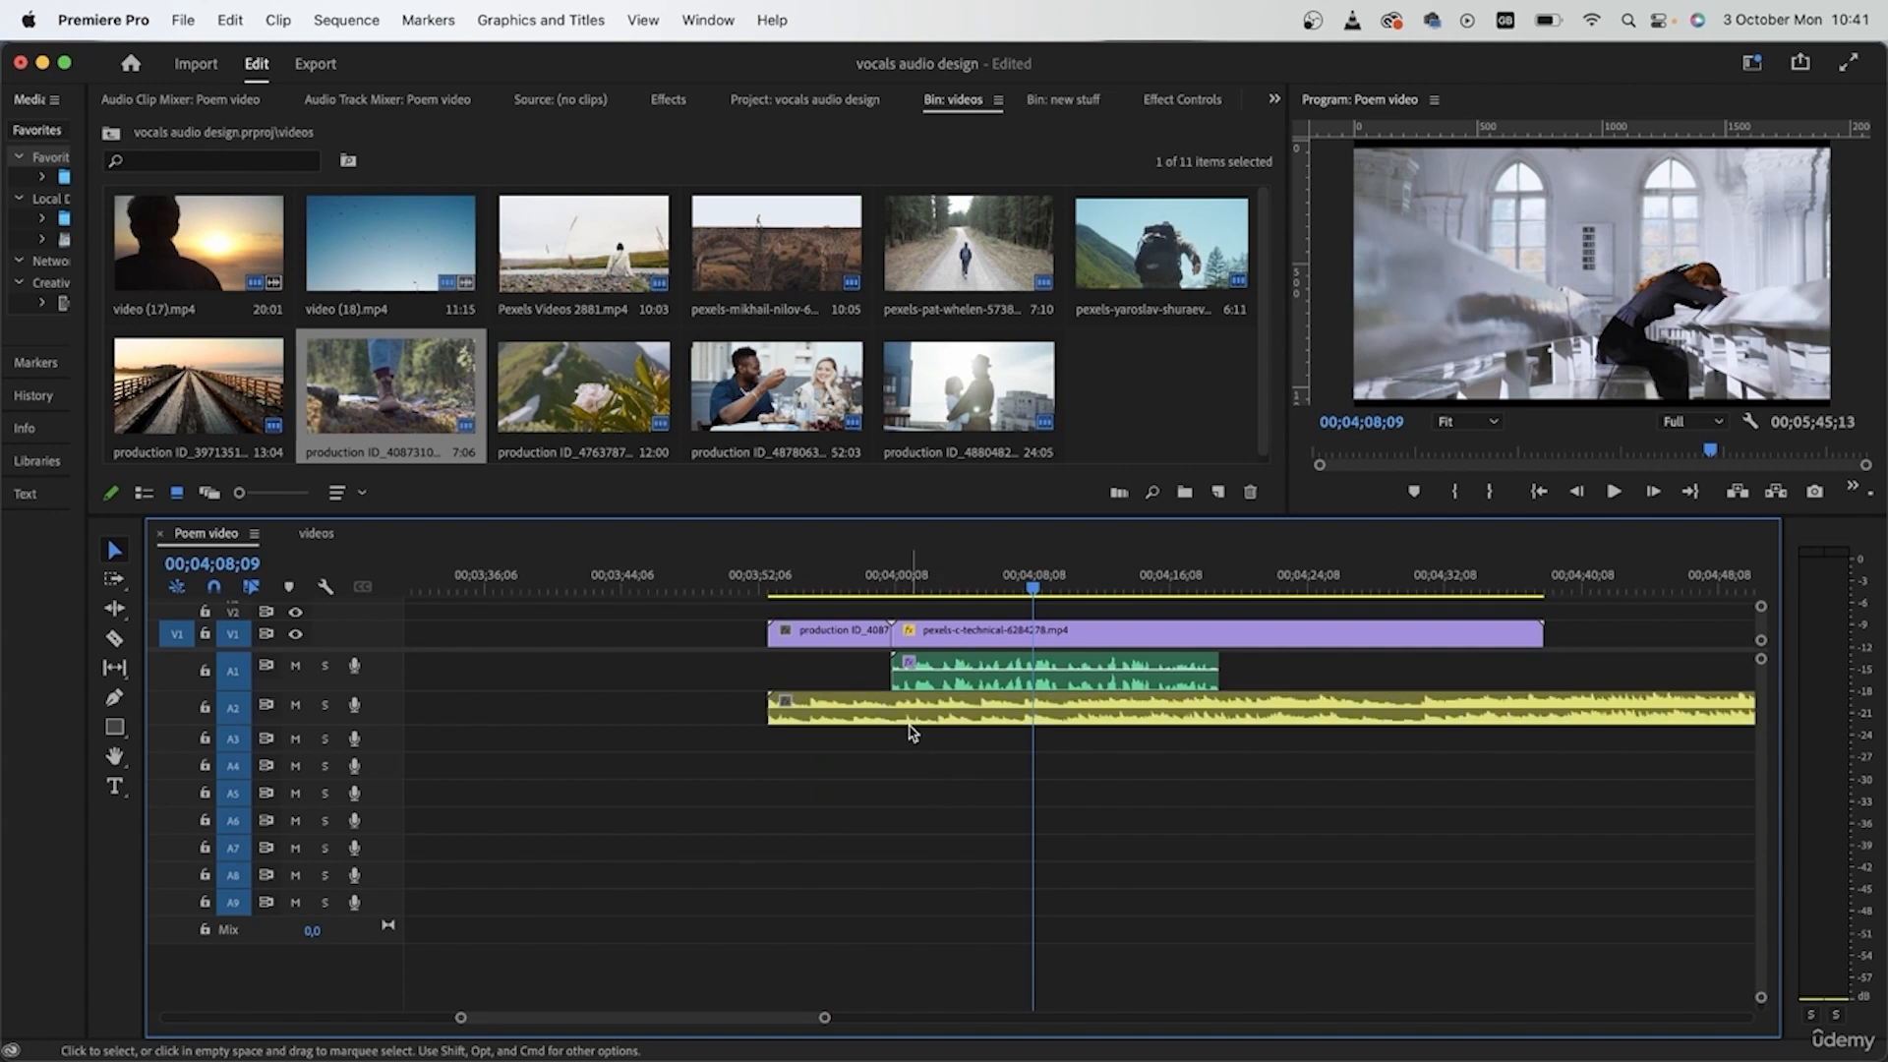
- Find the Lowpass audio effect, apply it to the piano music clip on A2, and open the clip's effect settings
{"action": "left_click", "coordinate": [668, 99]}
{"action": "double_click", "coordinate": [295, 129]}
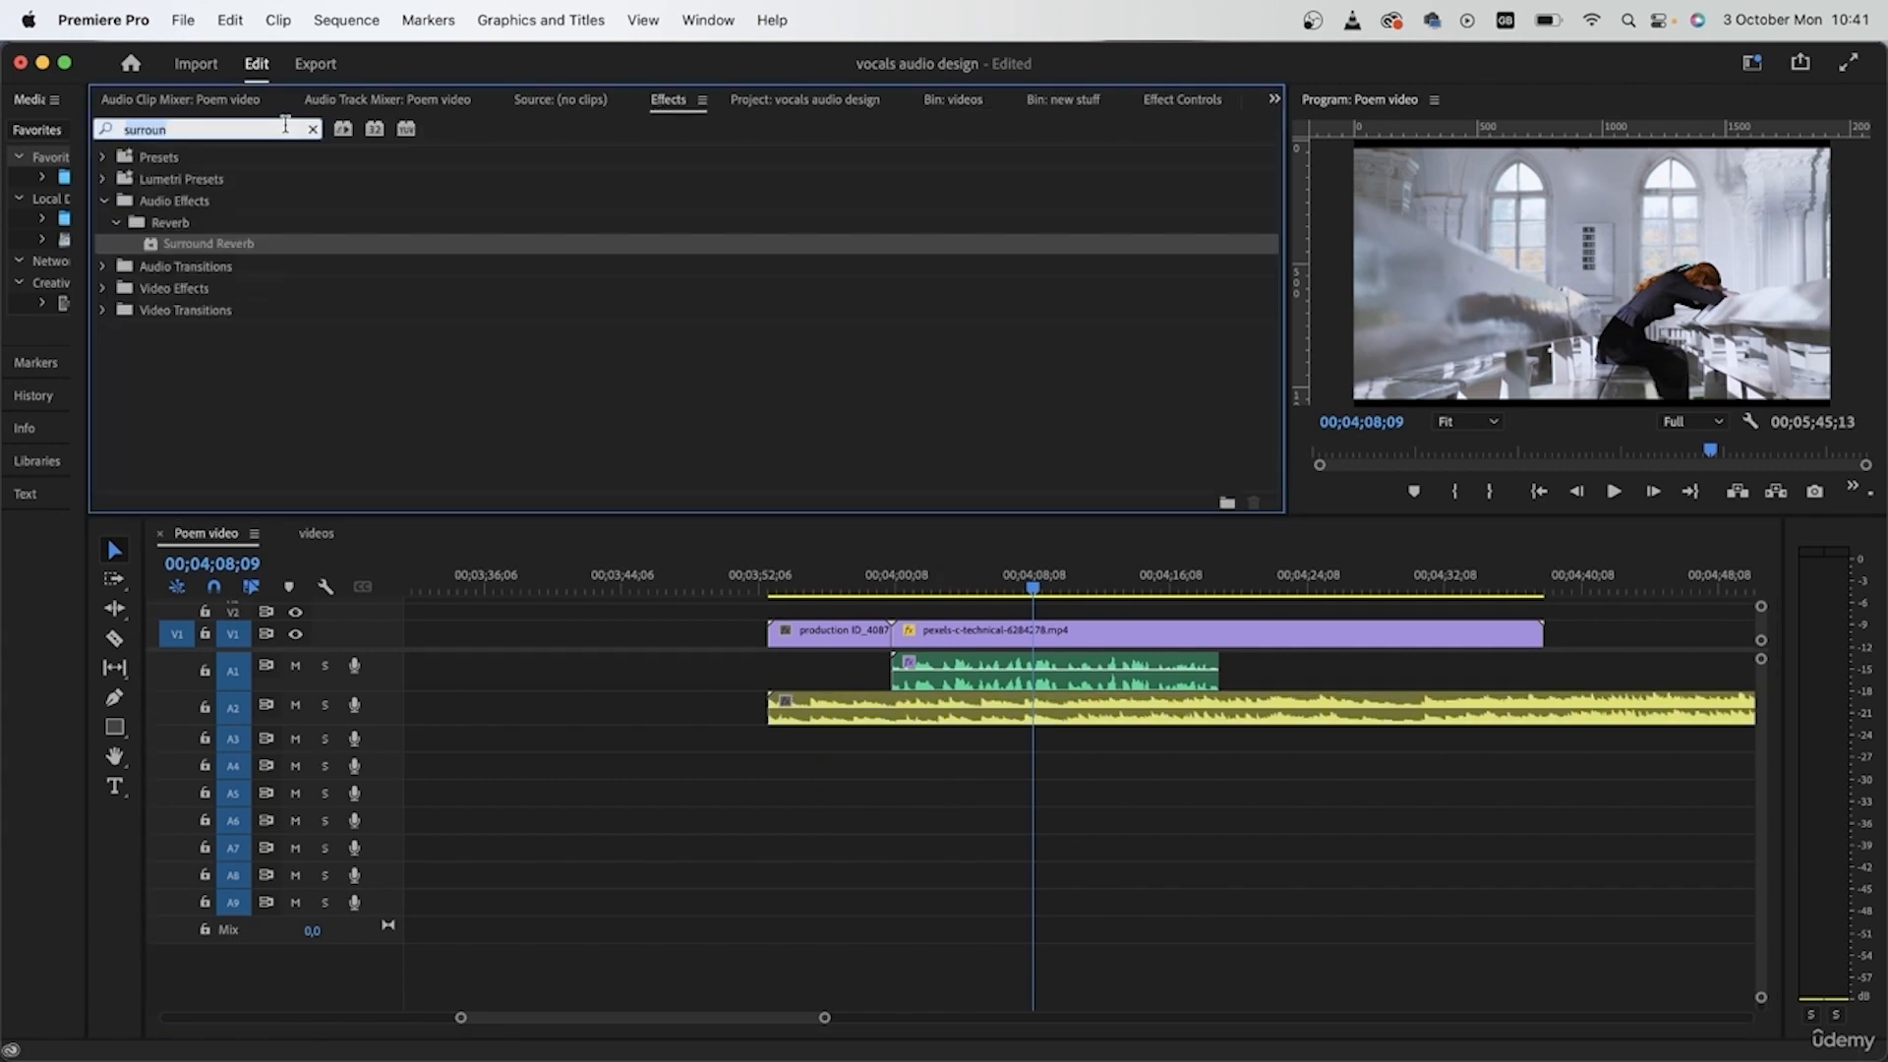
{"action": "type", "text": "low pa"}
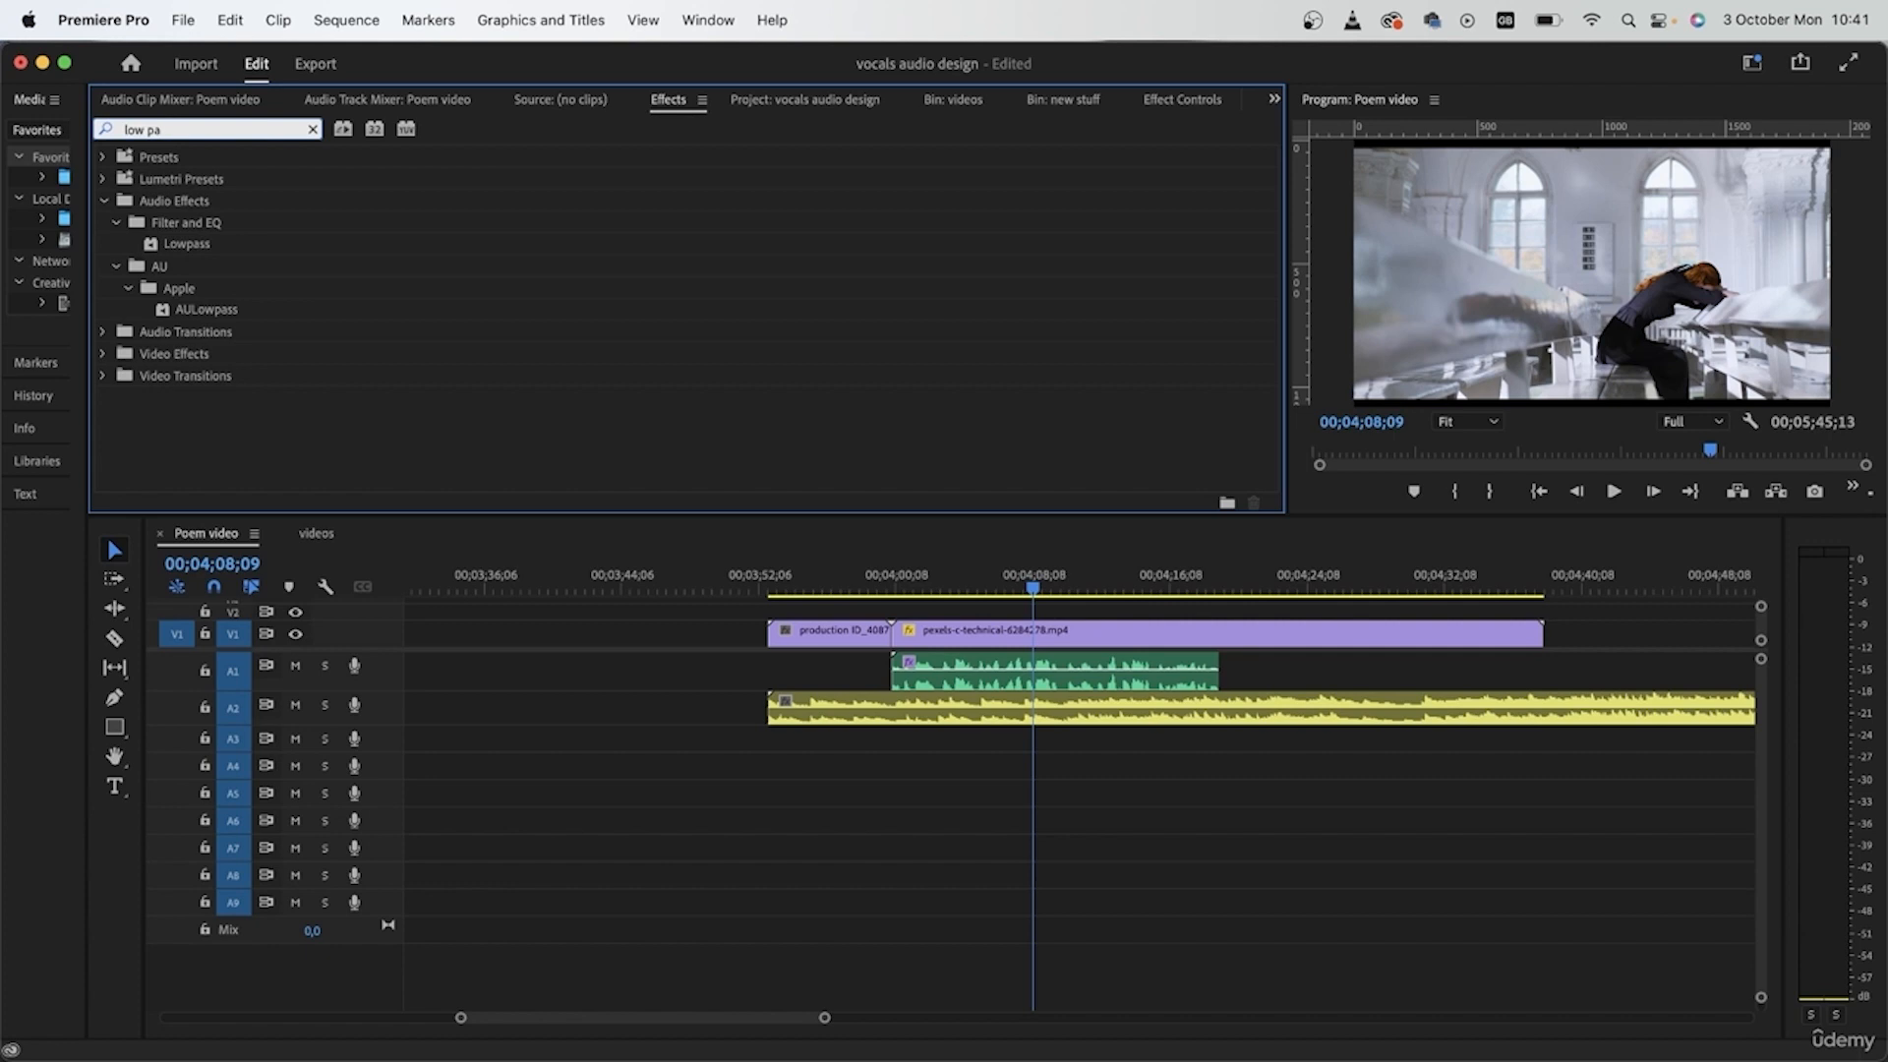
{"action": "left_click", "coordinate": [174, 251]}
{"action": "left_click_drag", "start_coordinate": [593, 493], "coordinate": [959, 721]}
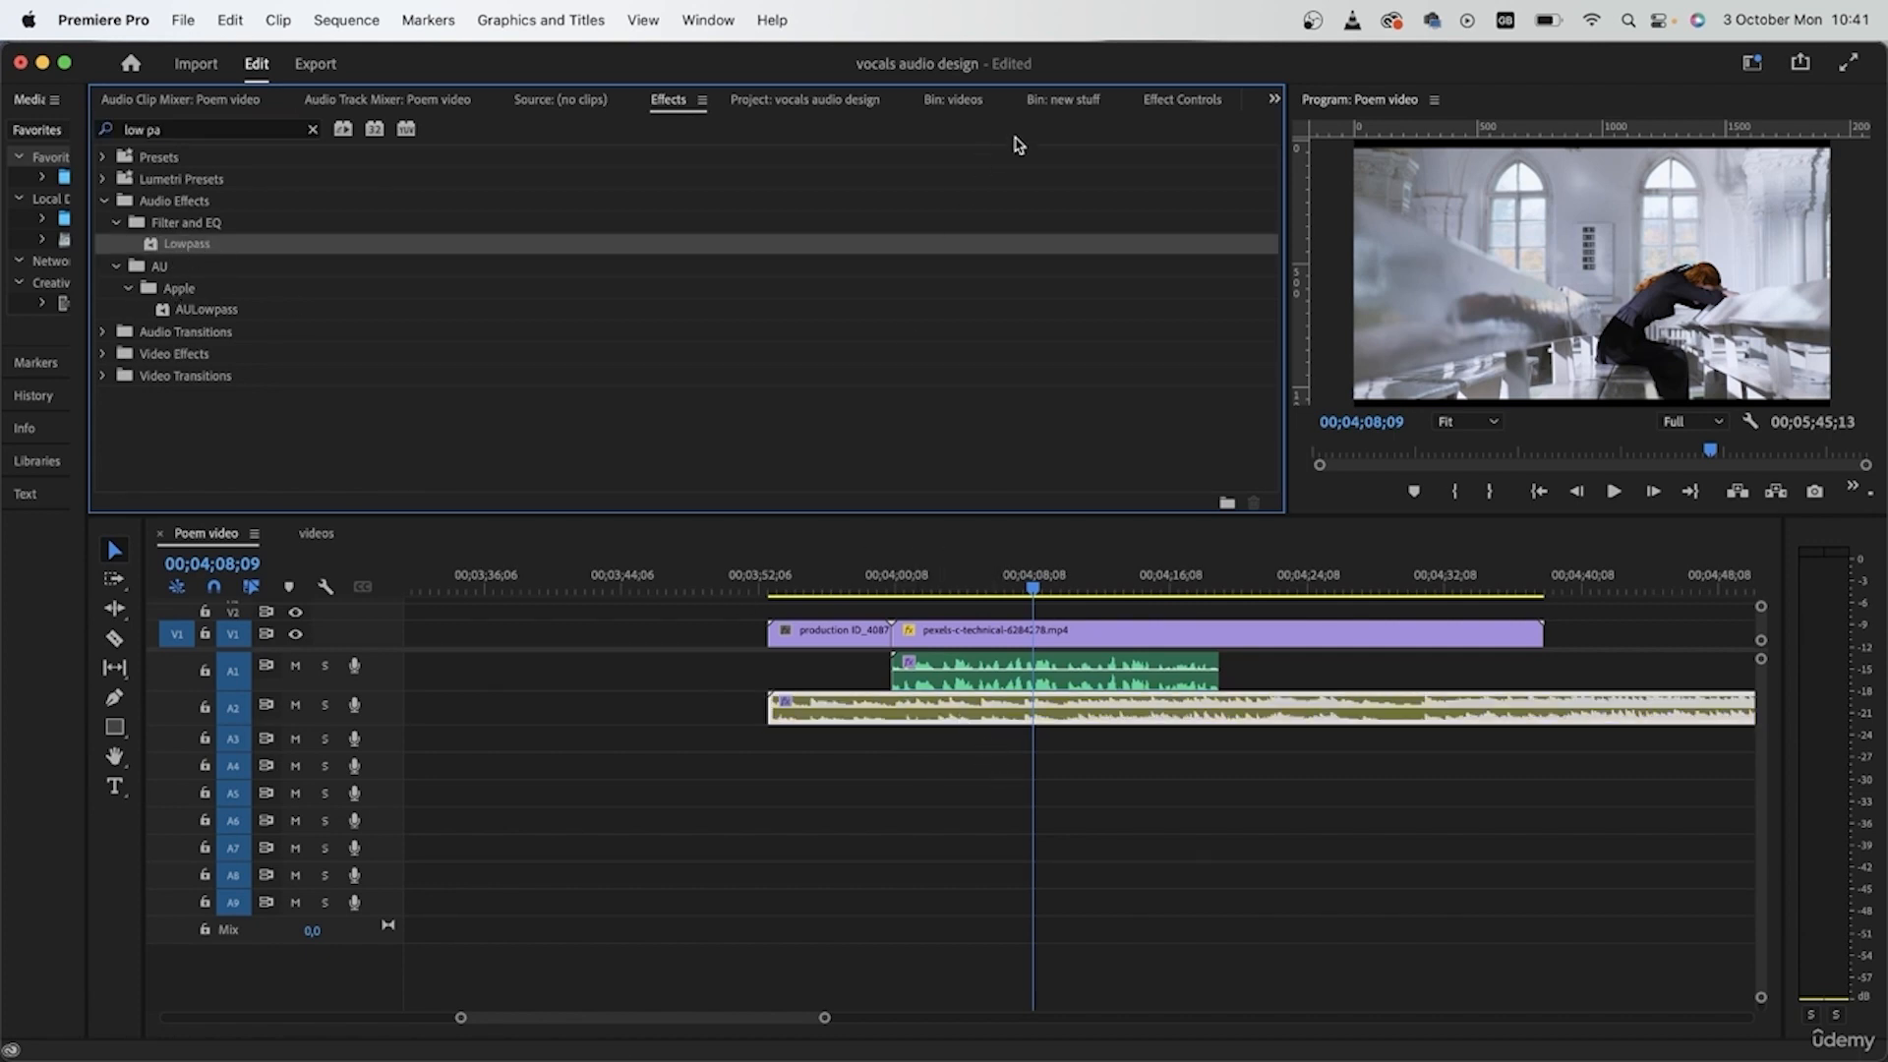
{"action": "left_click", "coordinate": [1184, 102]}
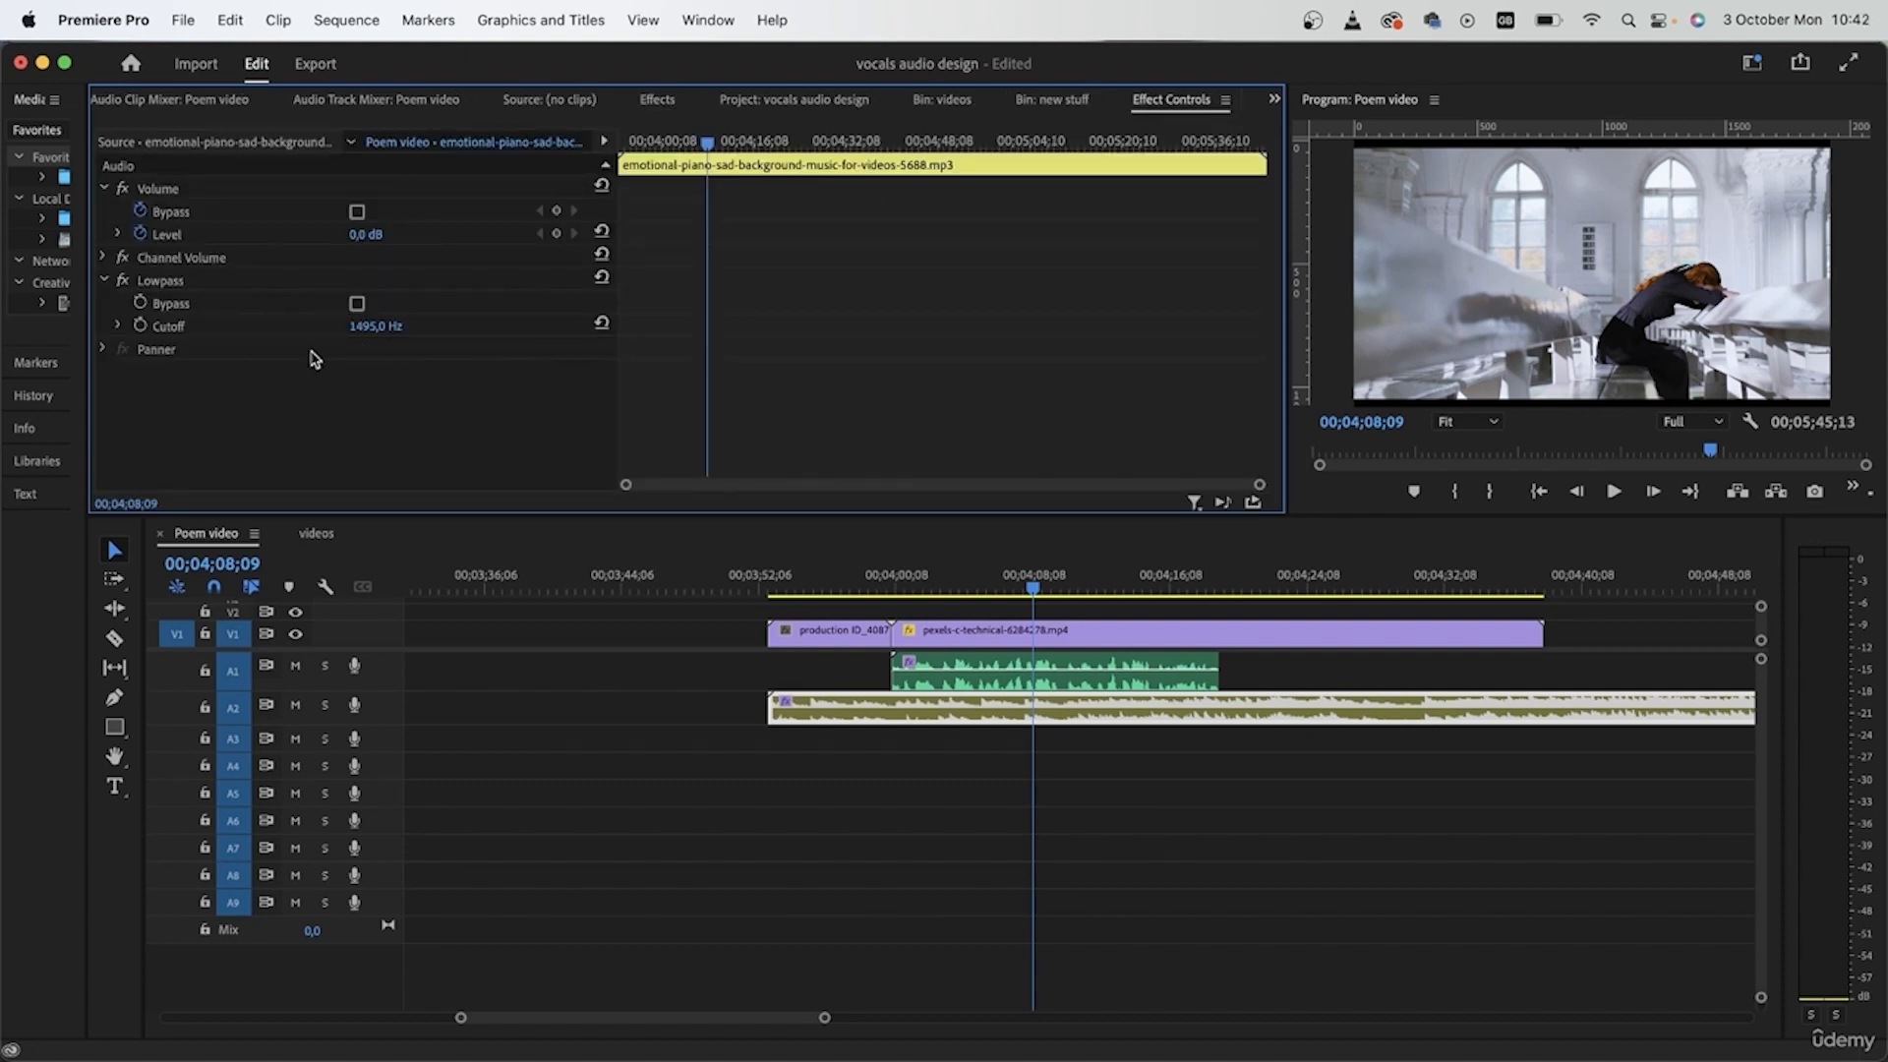
- Play the hiking scene with the Lowpass effect on the piano music, stopping at 00;03;56;14
{"action": "left_click", "coordinate": [837, 748]}
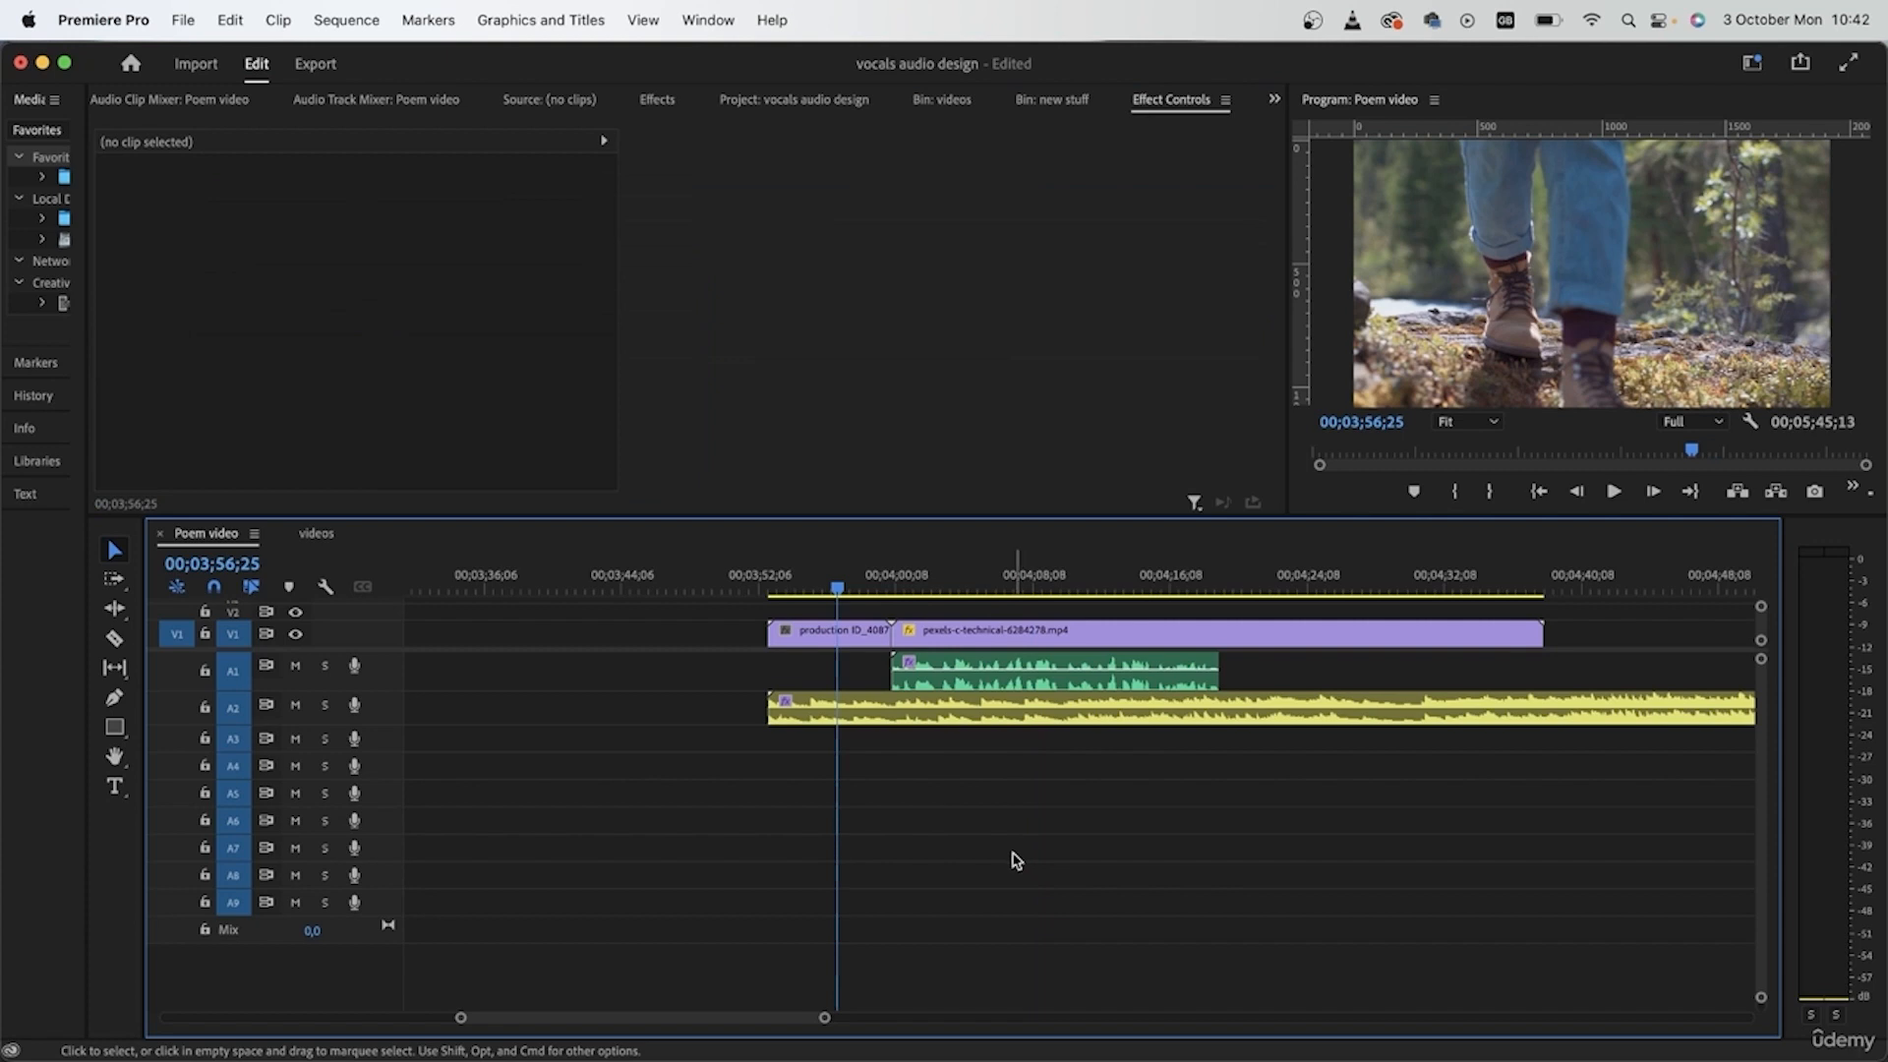
{"action": "left_click", "coordinate": [1092, 717]}
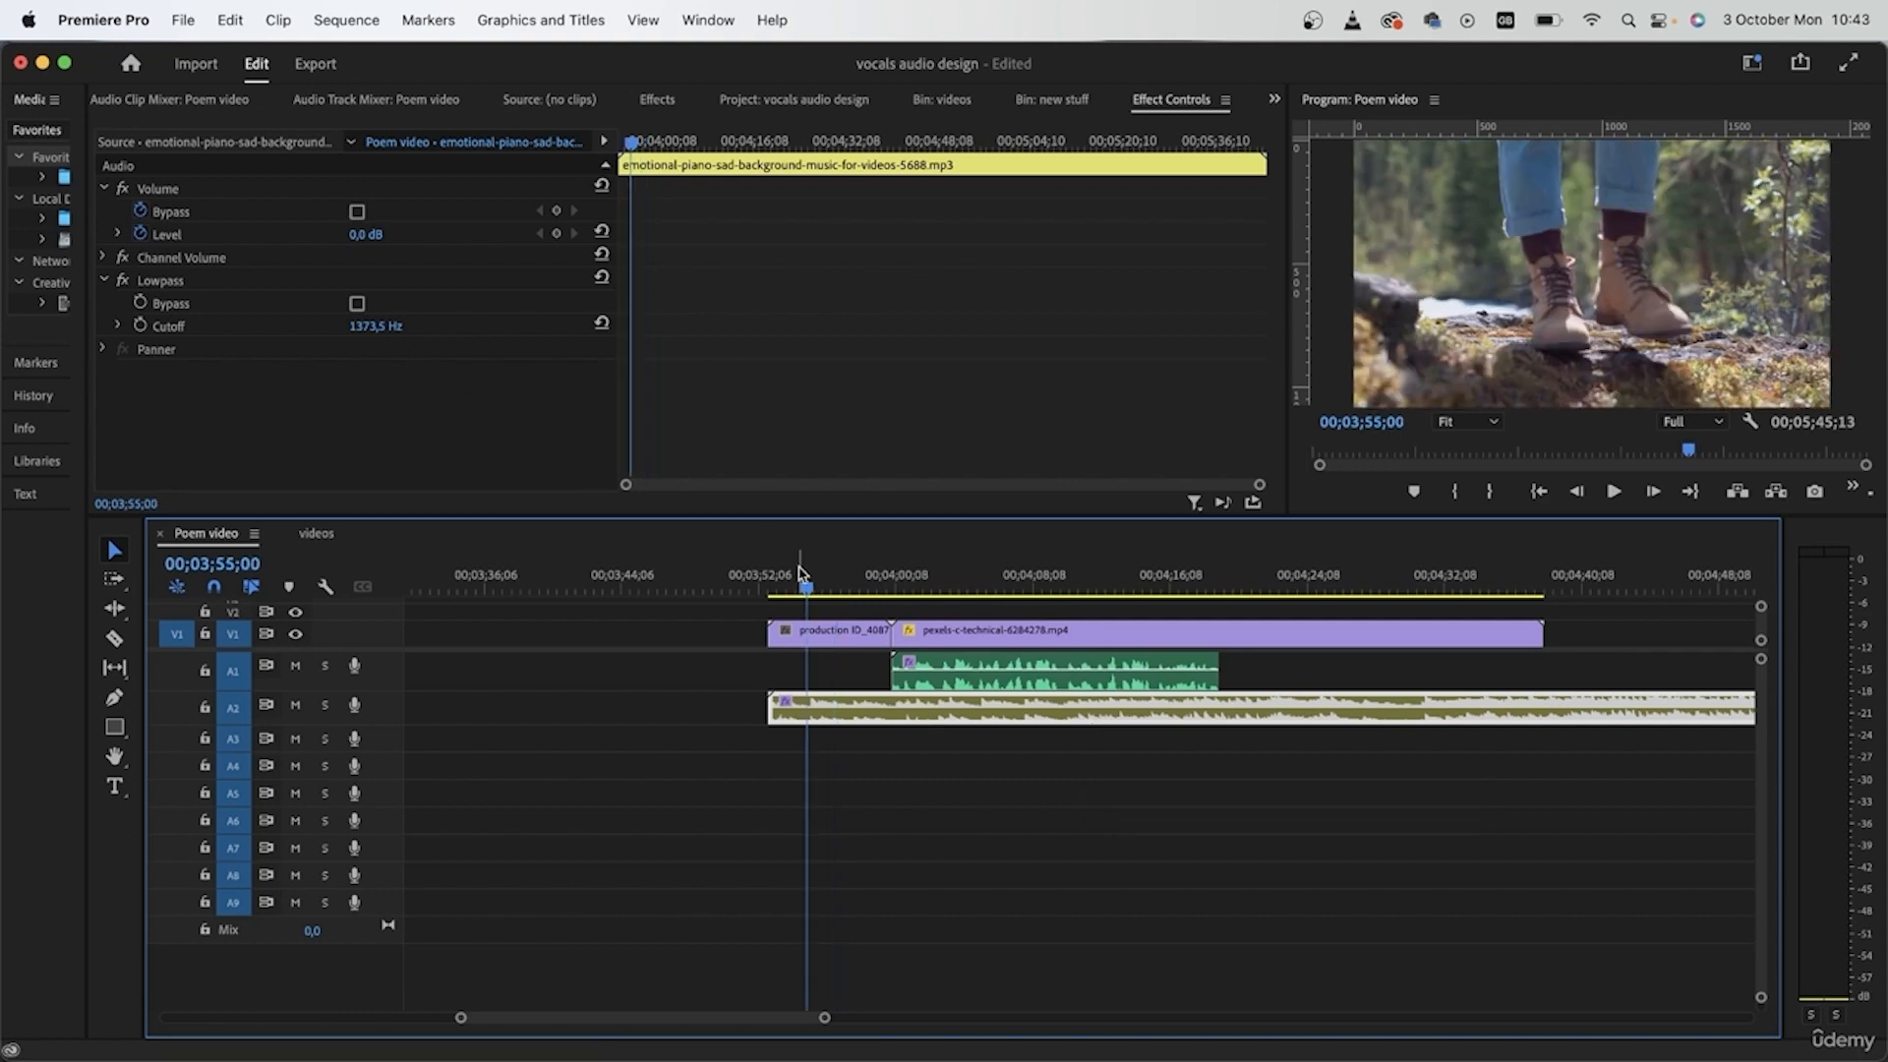
{"action": "key", "text": "space"}
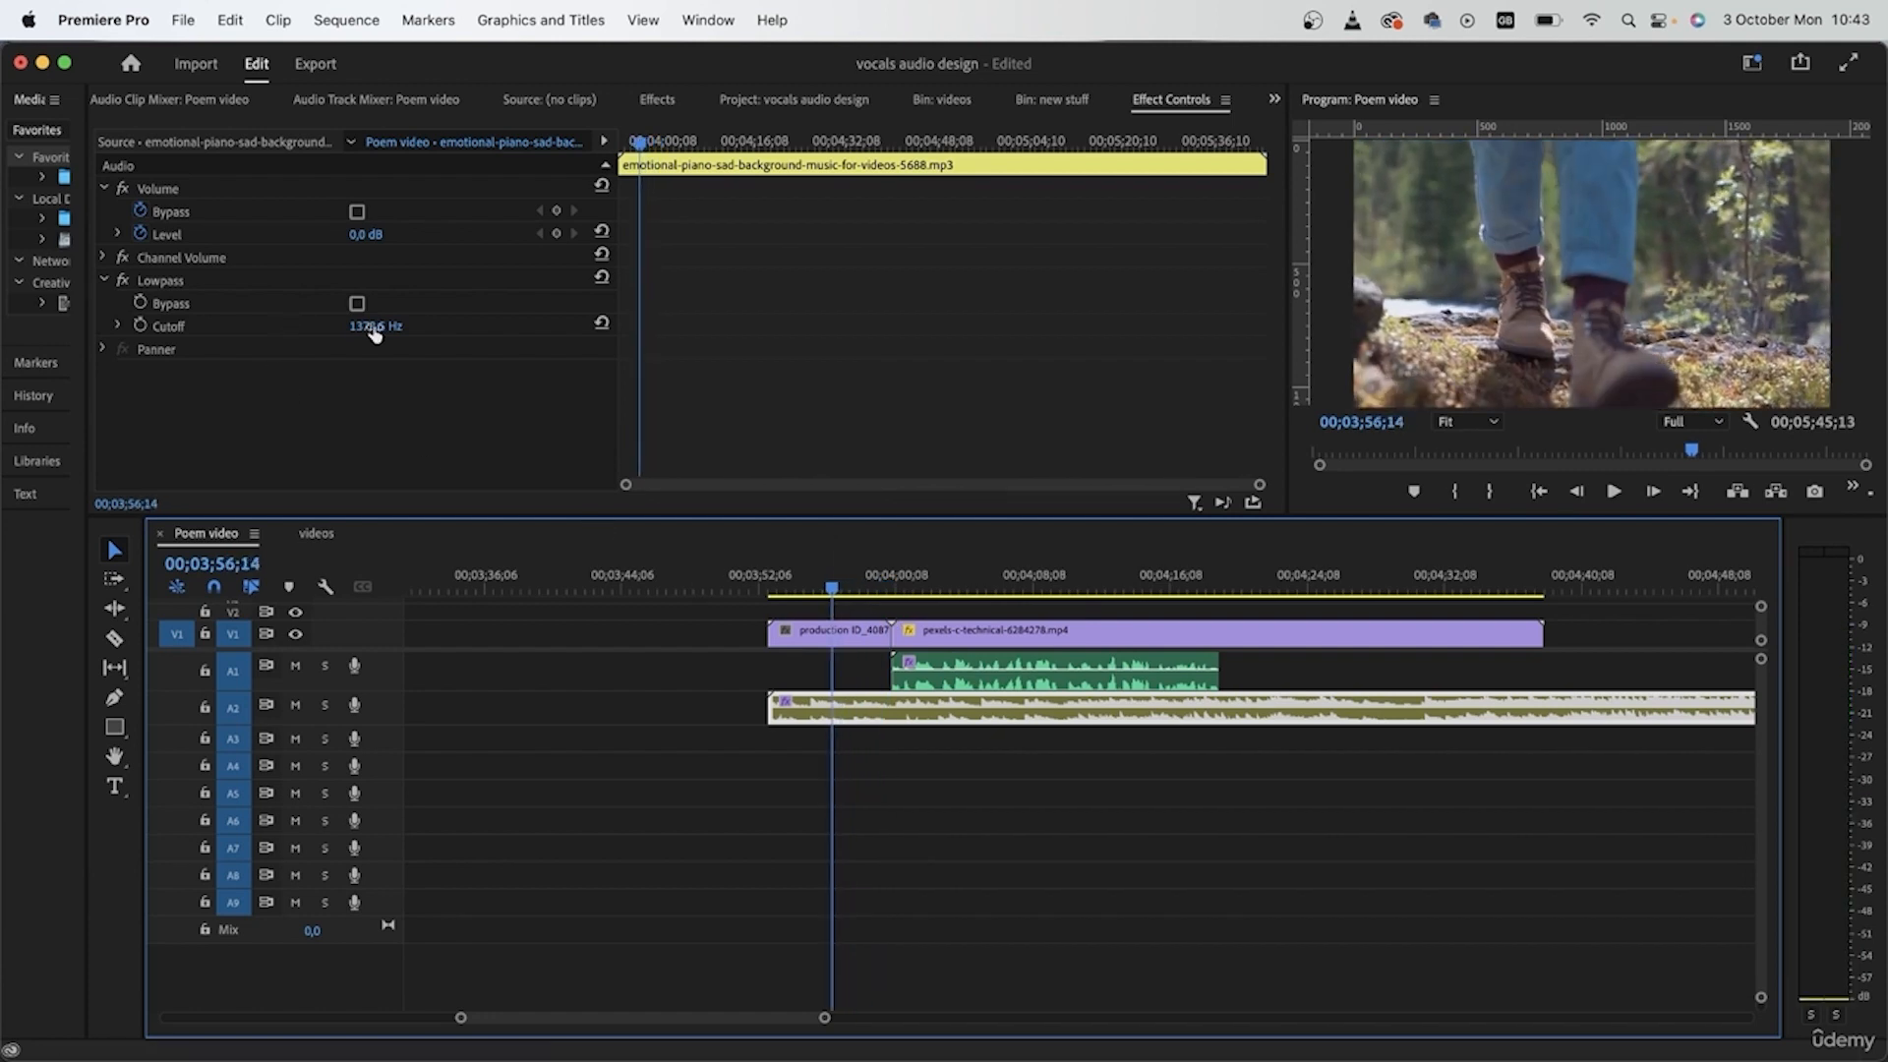
- Set the Lowpass cutoff of the piano music to 500 Hz and play the hiking scene, stopping at 00;03;56;26
{"action": "left_click_drag", "start_coordinate": [373, 328], "coordinate": [256, 328]}
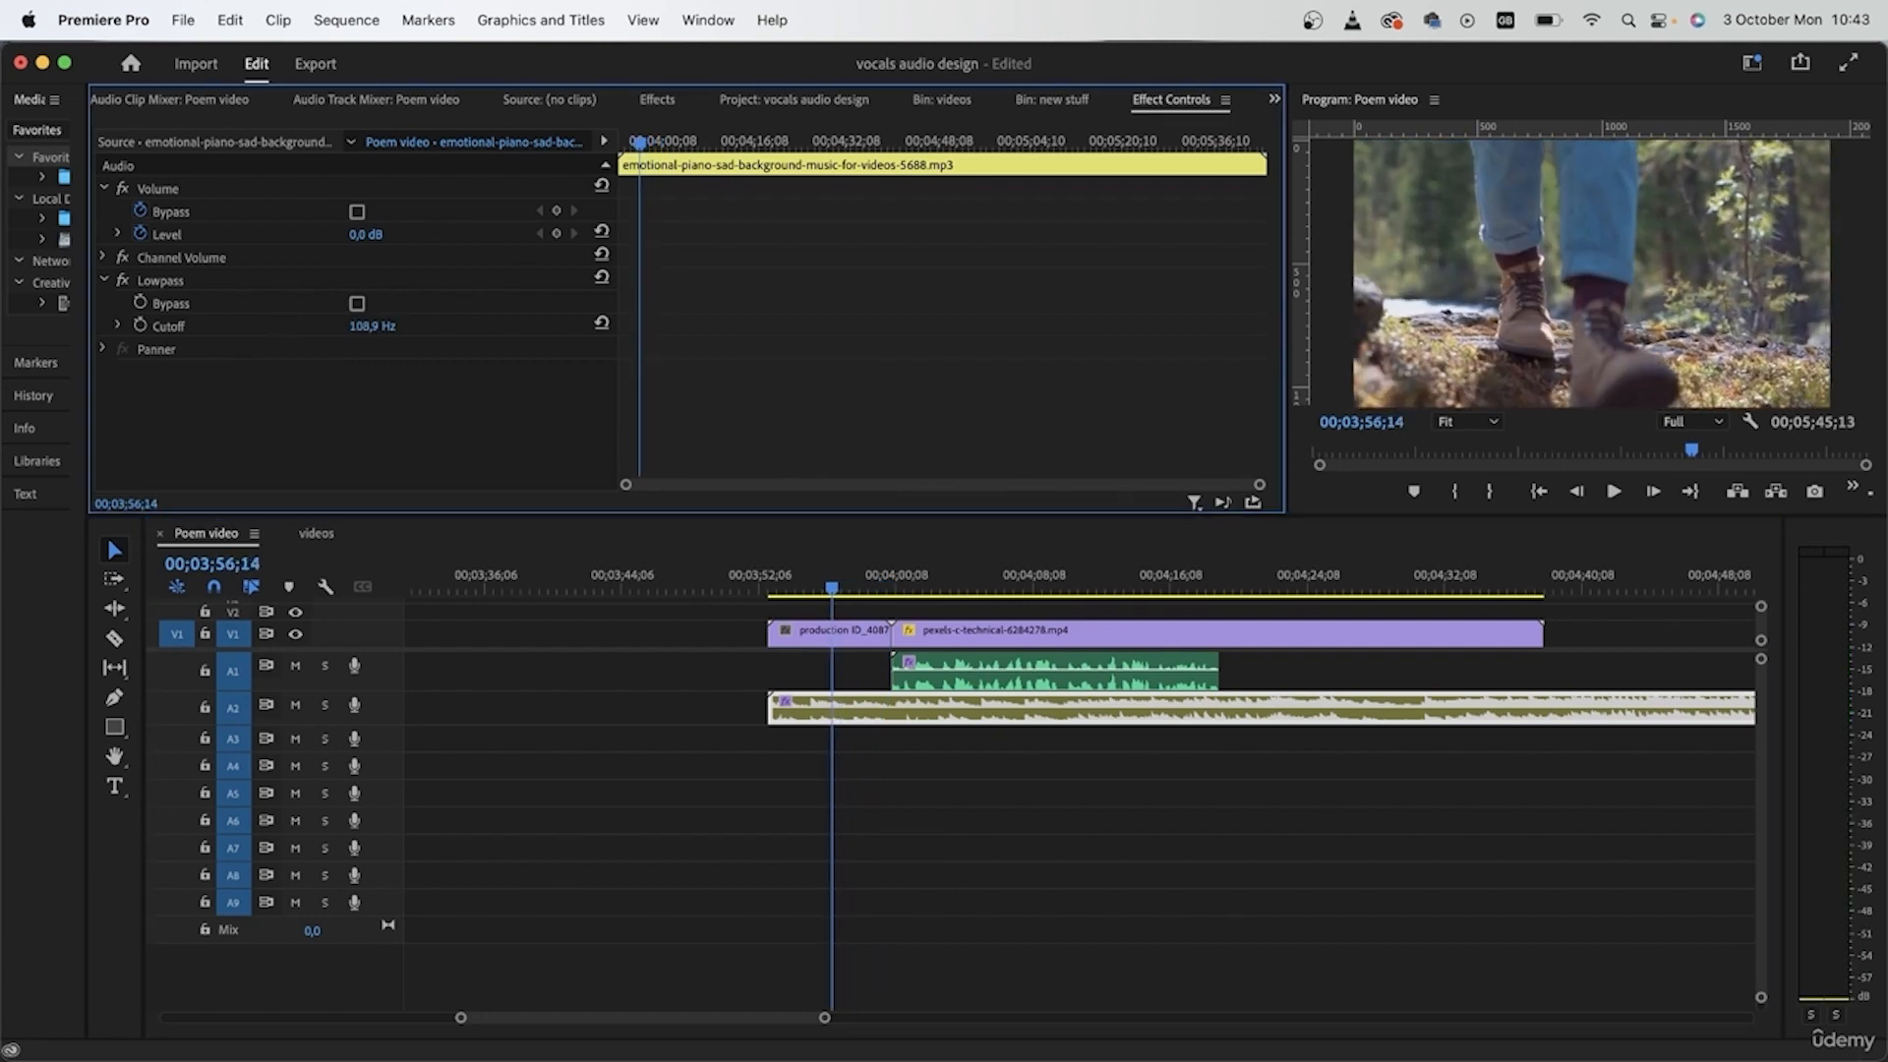
{"action": "left_click", "coordinate": [380, 325]}
{"action": "type", "text": "5"}
{"action": "key", "text": "Return"}
{"action": "left_click", "coordinate": [787, 581]}
{"action": "key", "text": "space"}
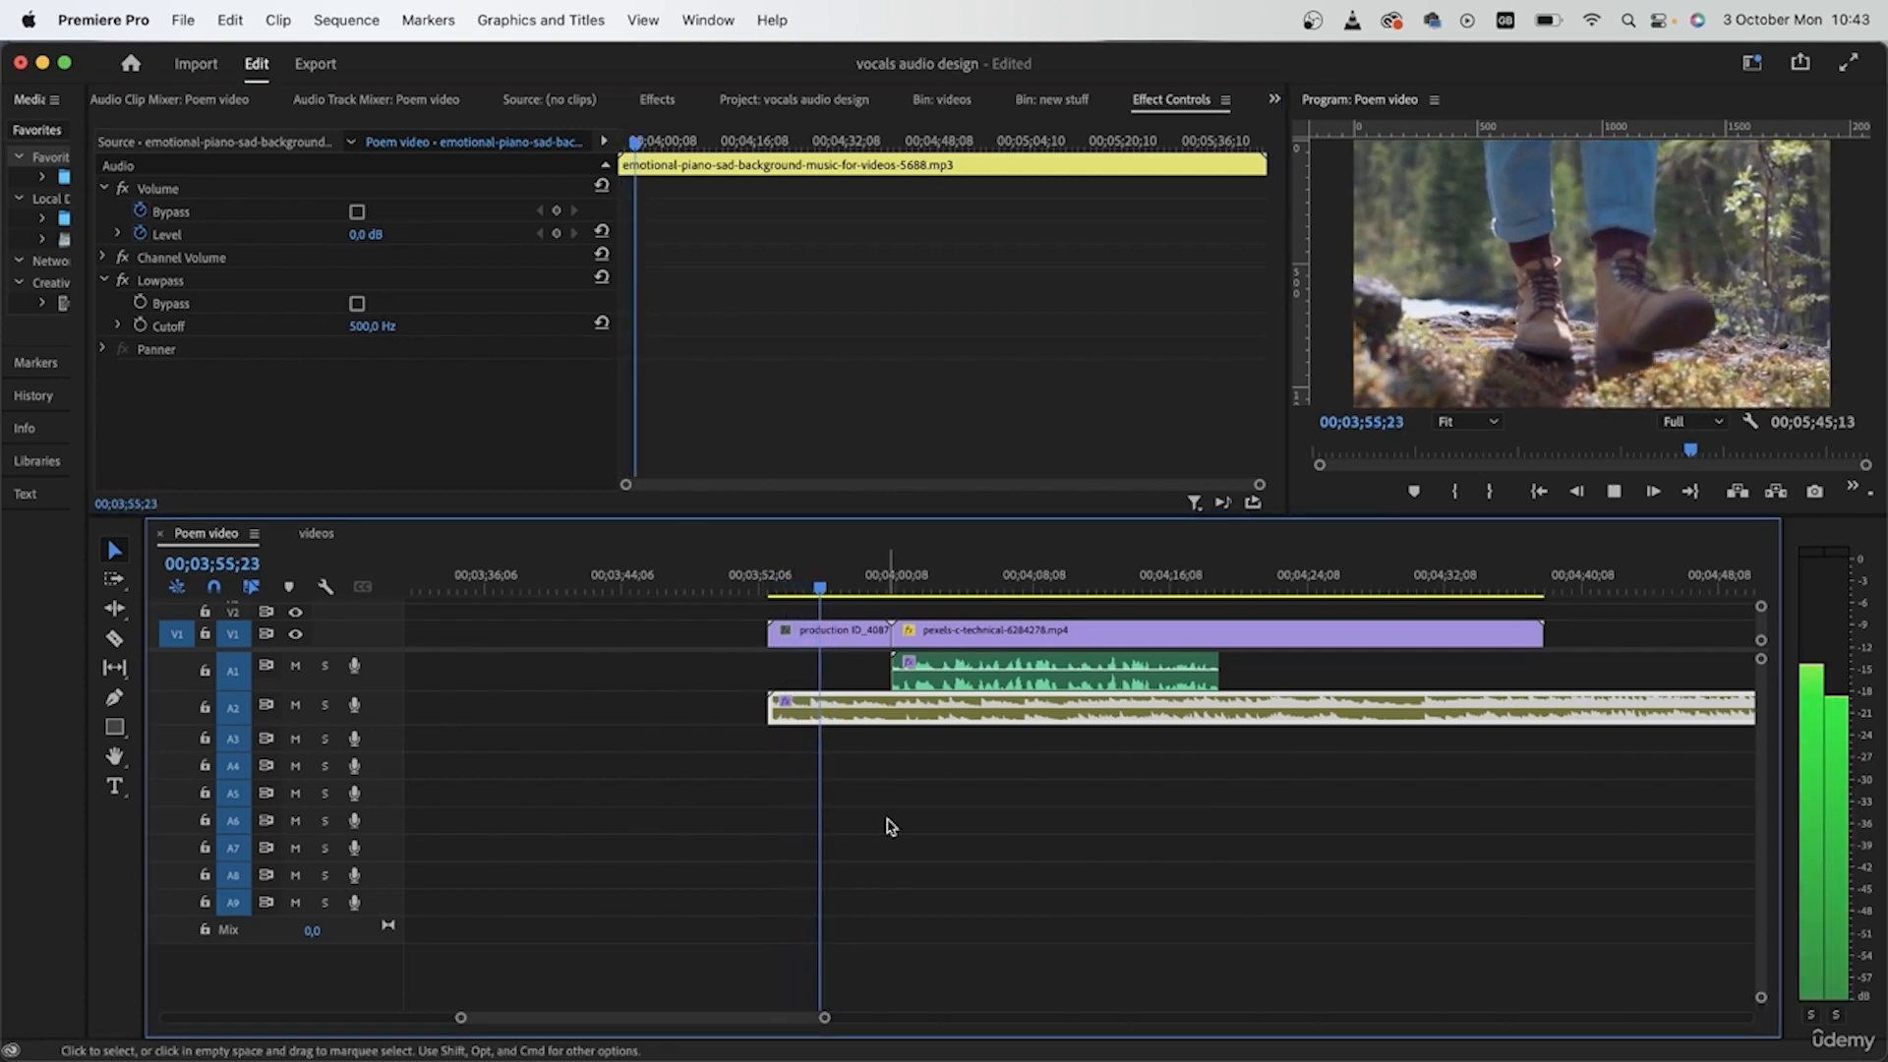
{"action": "key", "text": "space"}
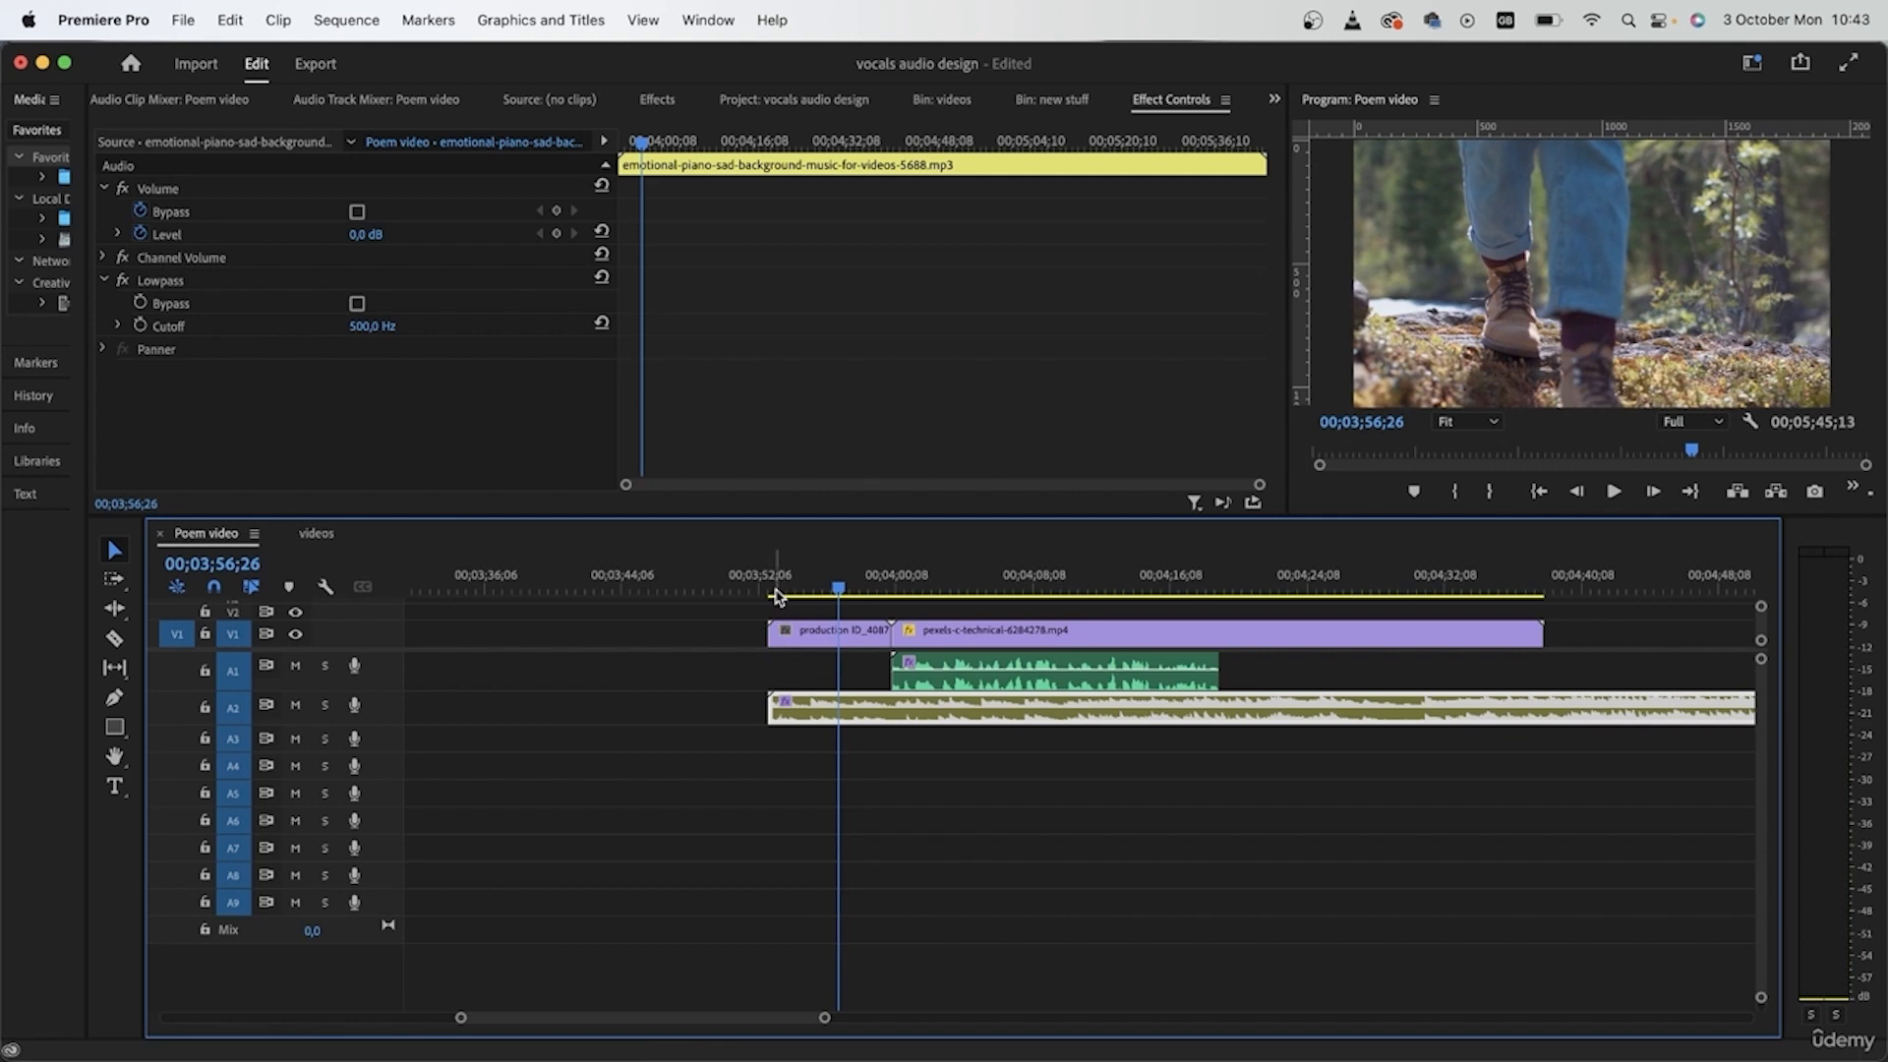
- Compare the piano music from the start of the hiking clip with Lowpass switched off, then switched back on
{"action": "left_click", "coordinate": [772, 588]}
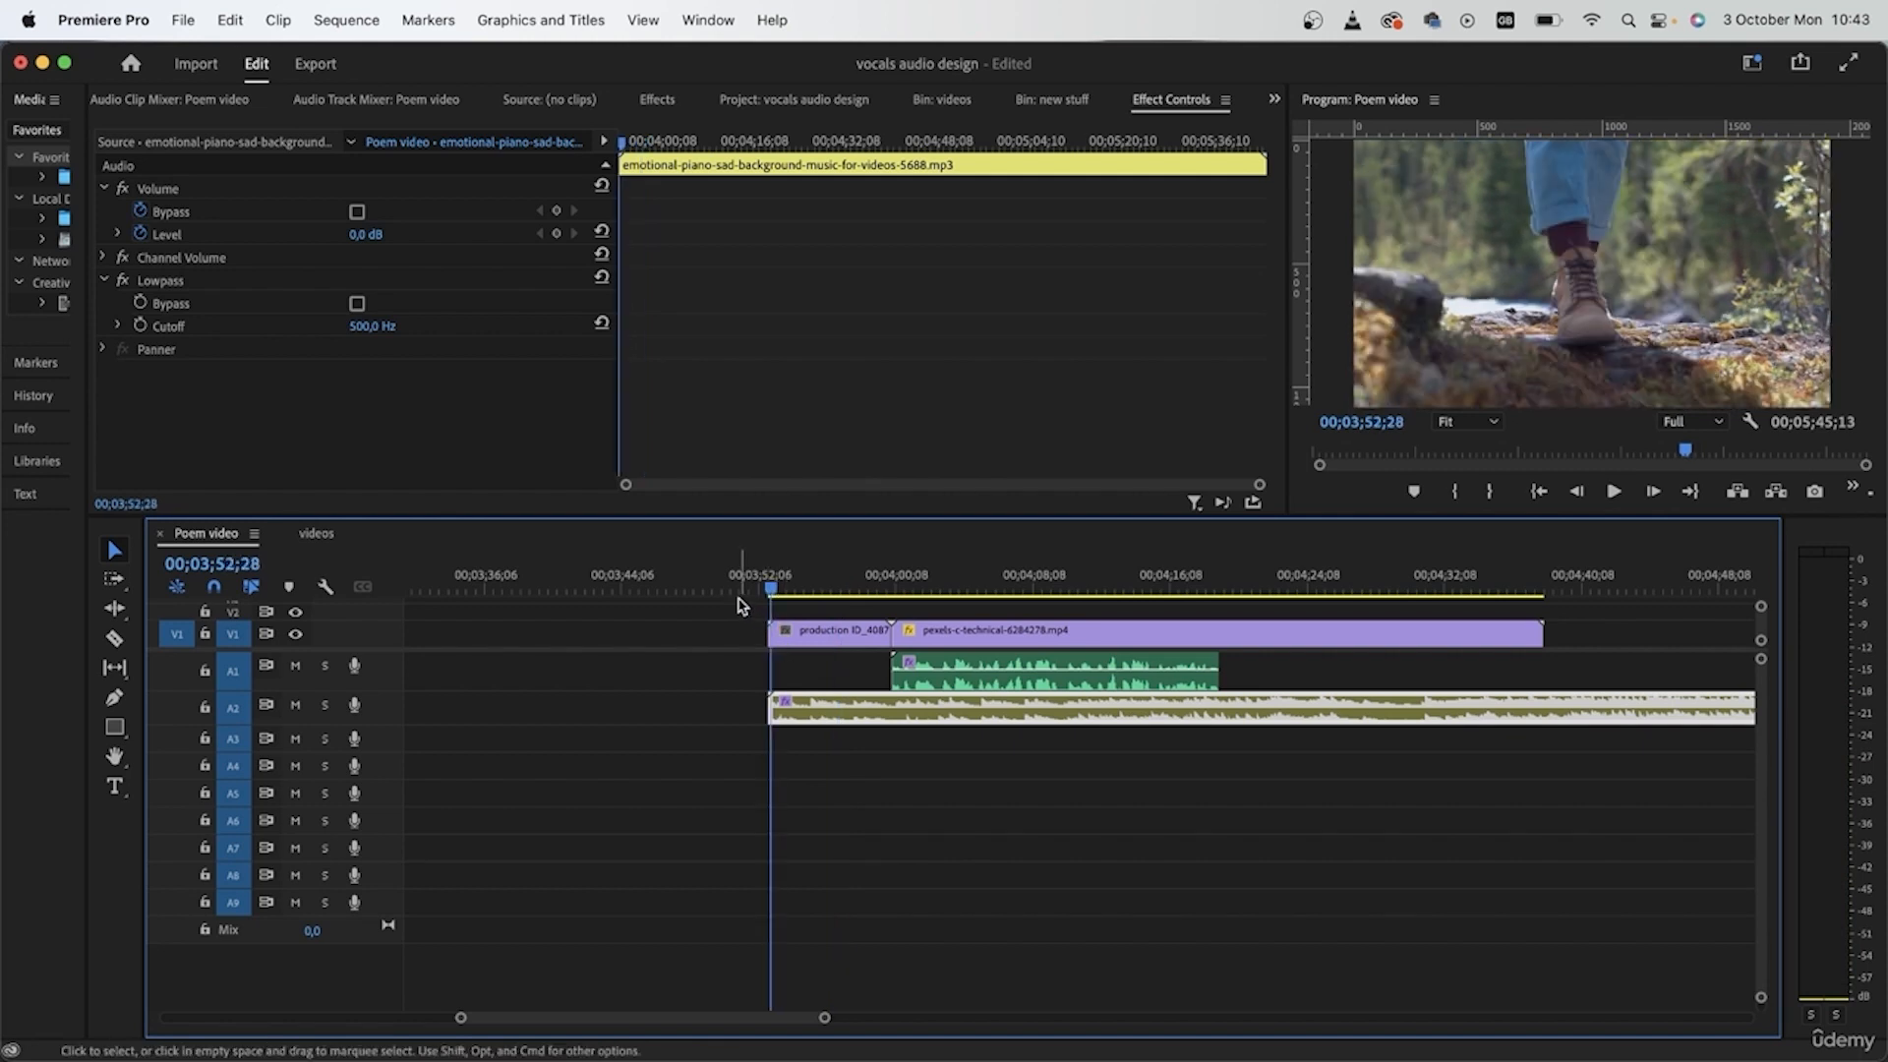
{"action": "left_click", "coordinate": [1084, 665]}
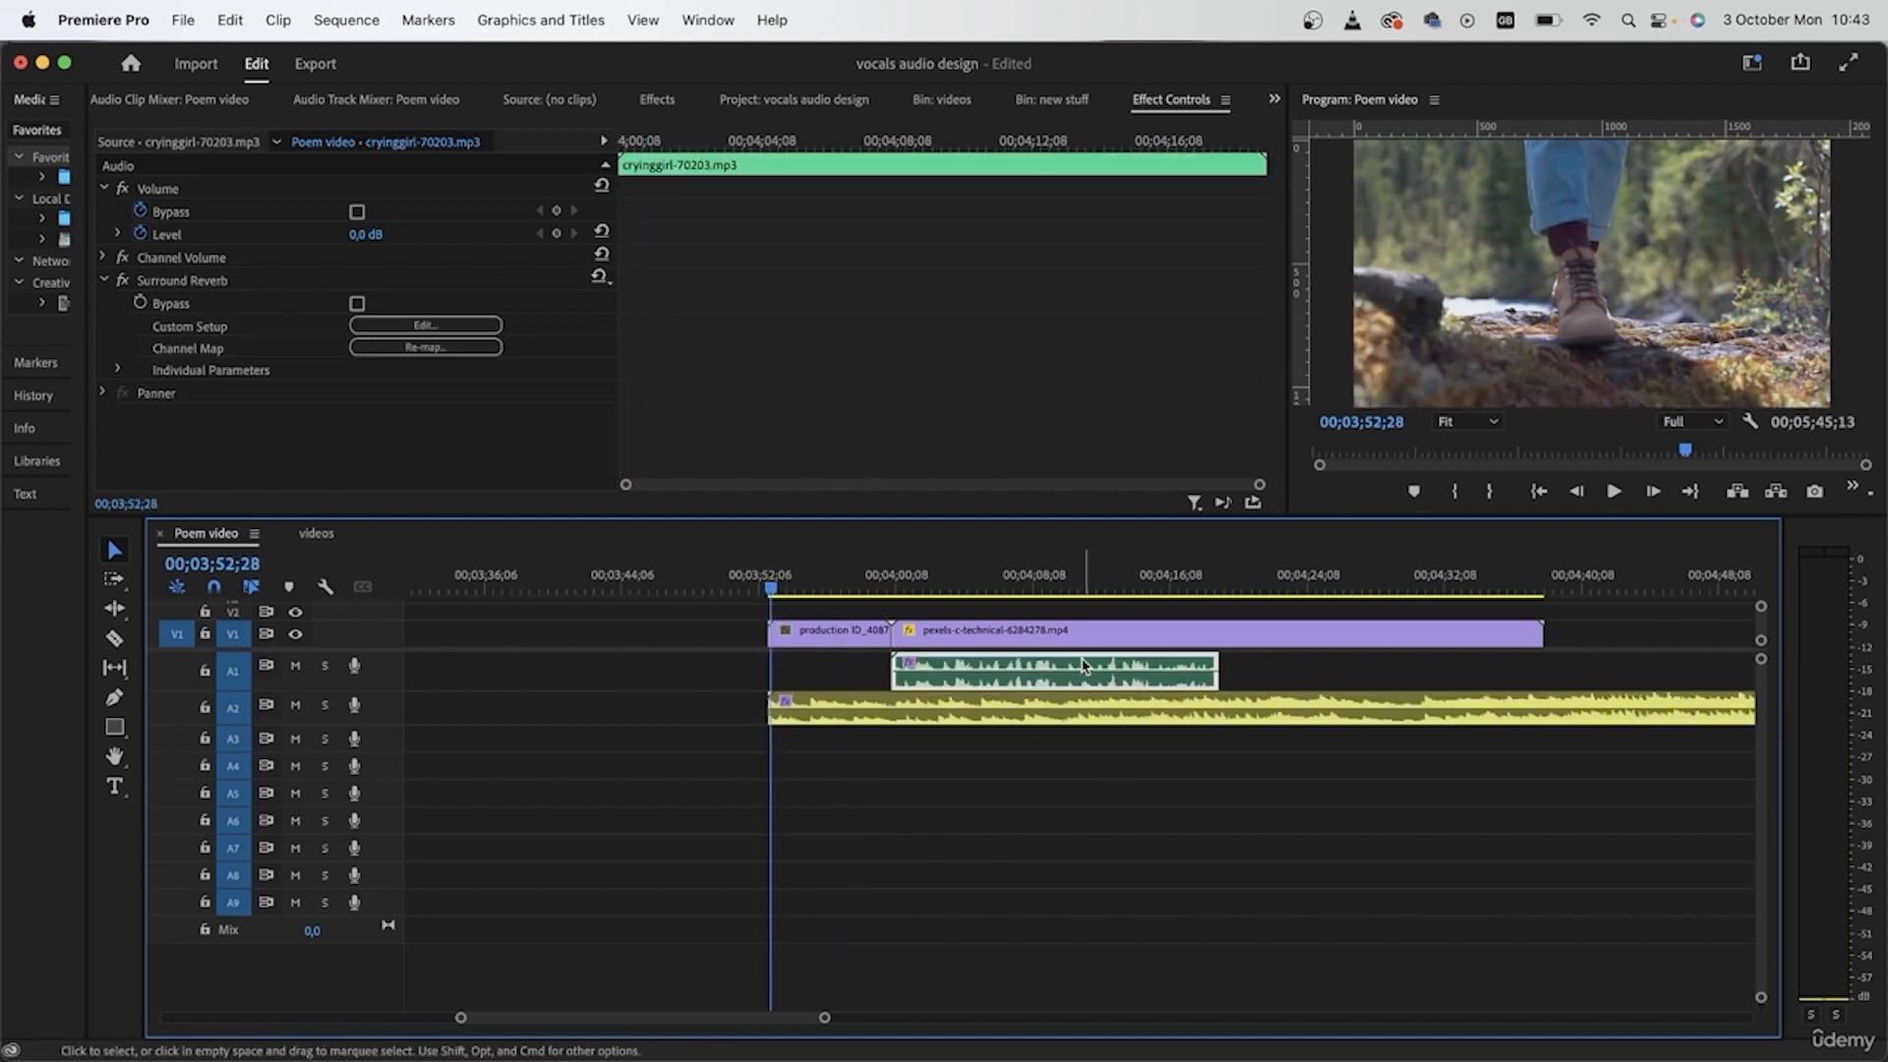
{"action": "left_click", "coordinate": [854, 729]}
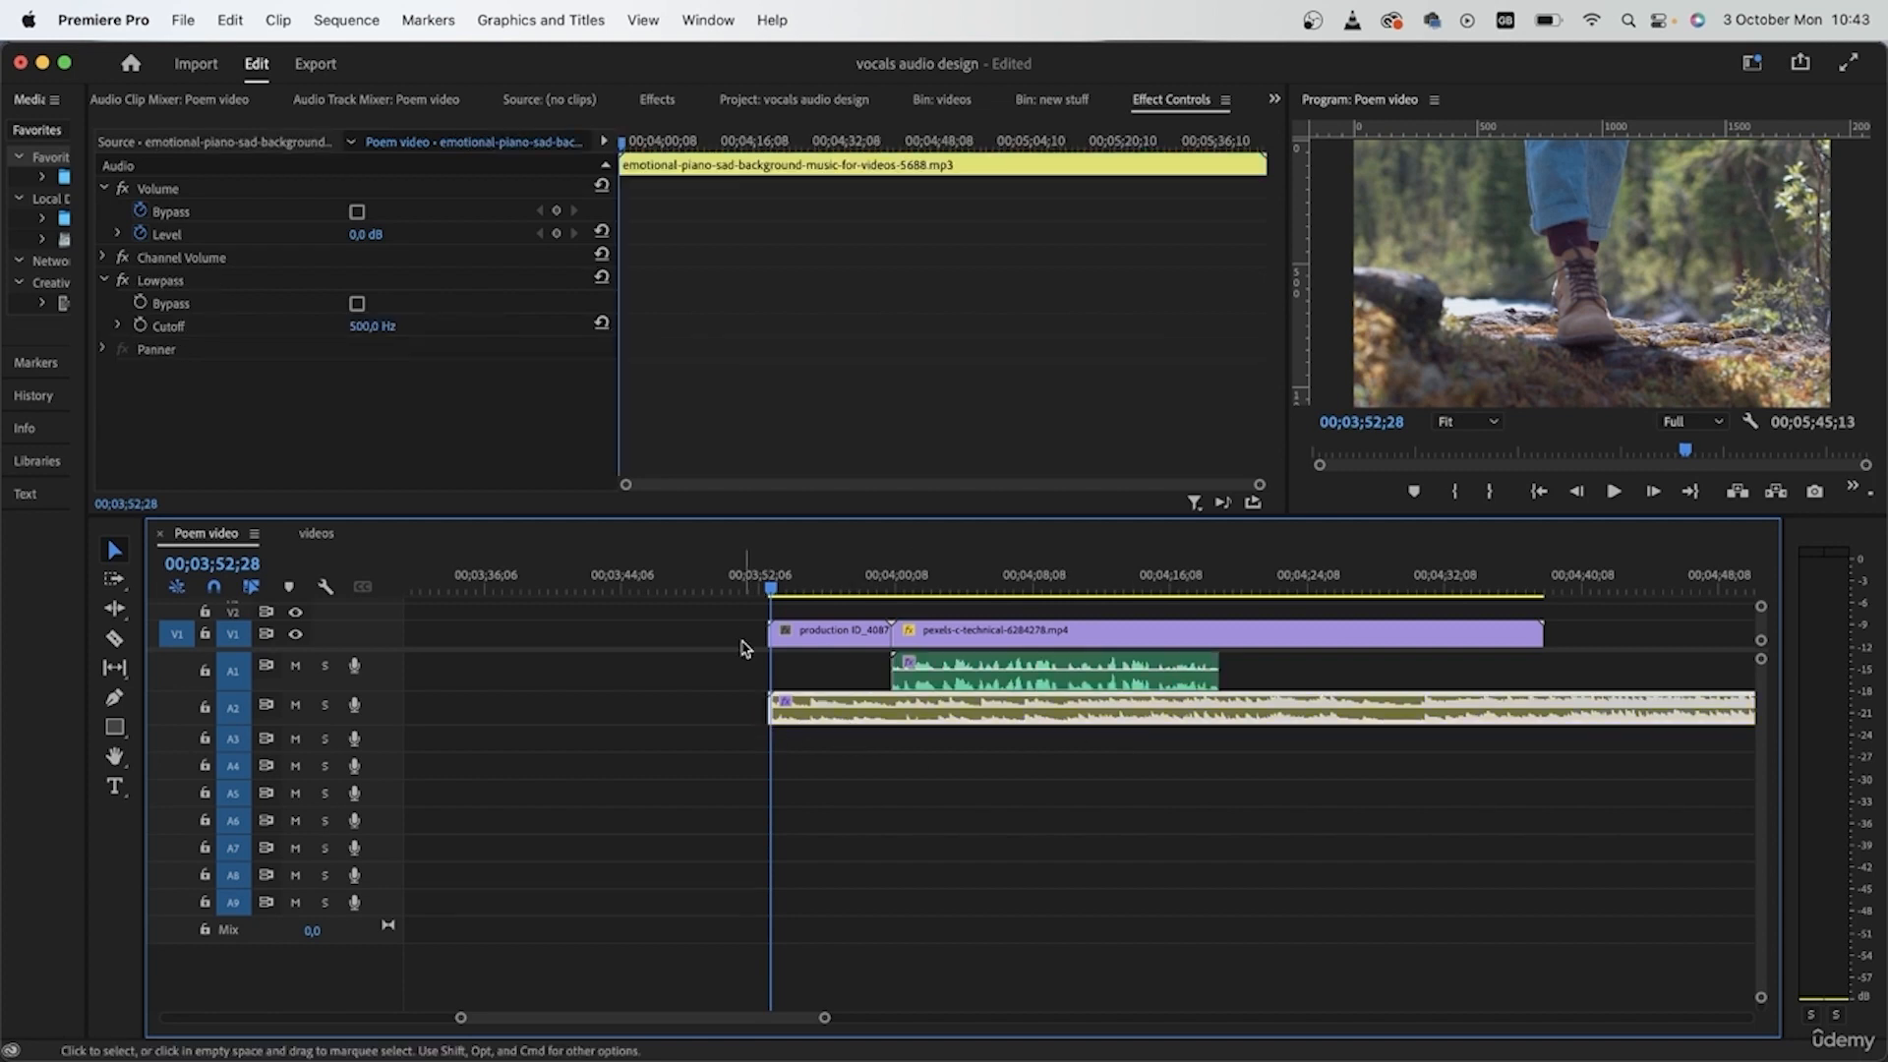
{"action": "left_click", "coordinate": [124, 285]}
{"action": "key", "text": "space"}
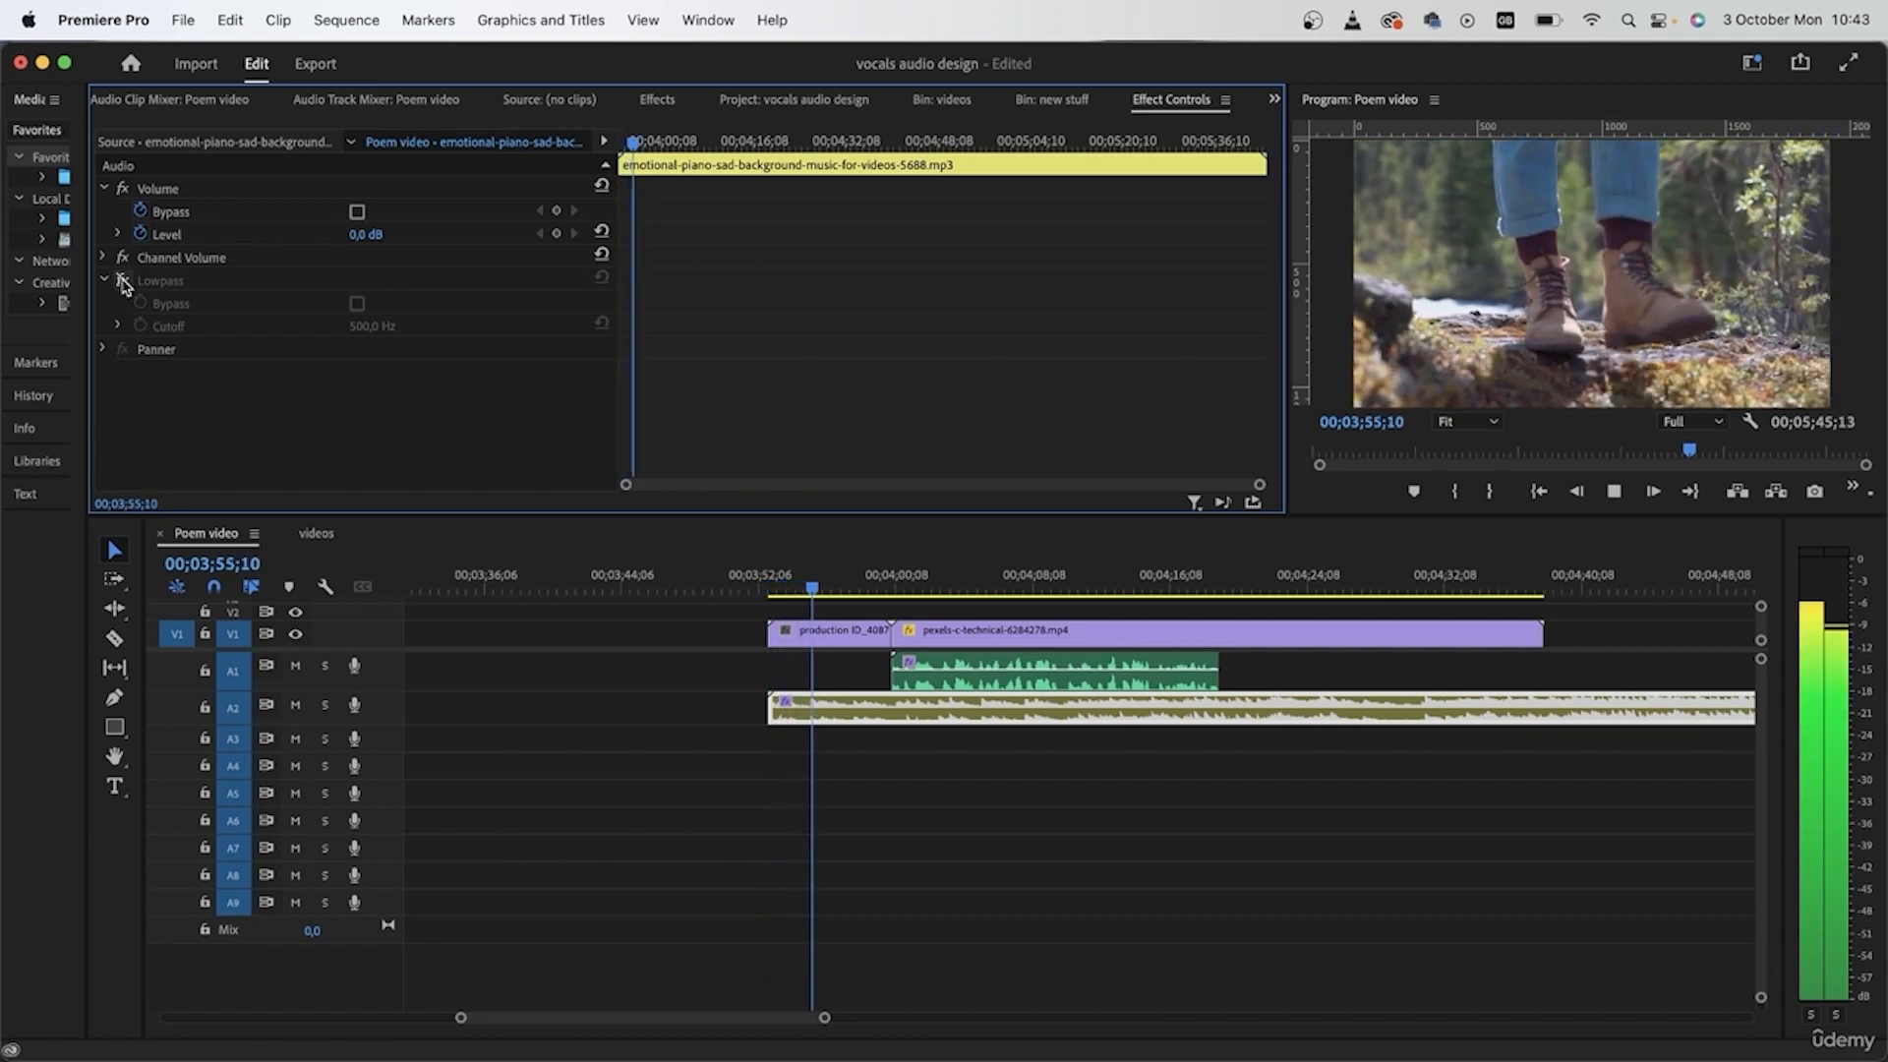
{"action": "left_click", "coordinate": [768, 586]}
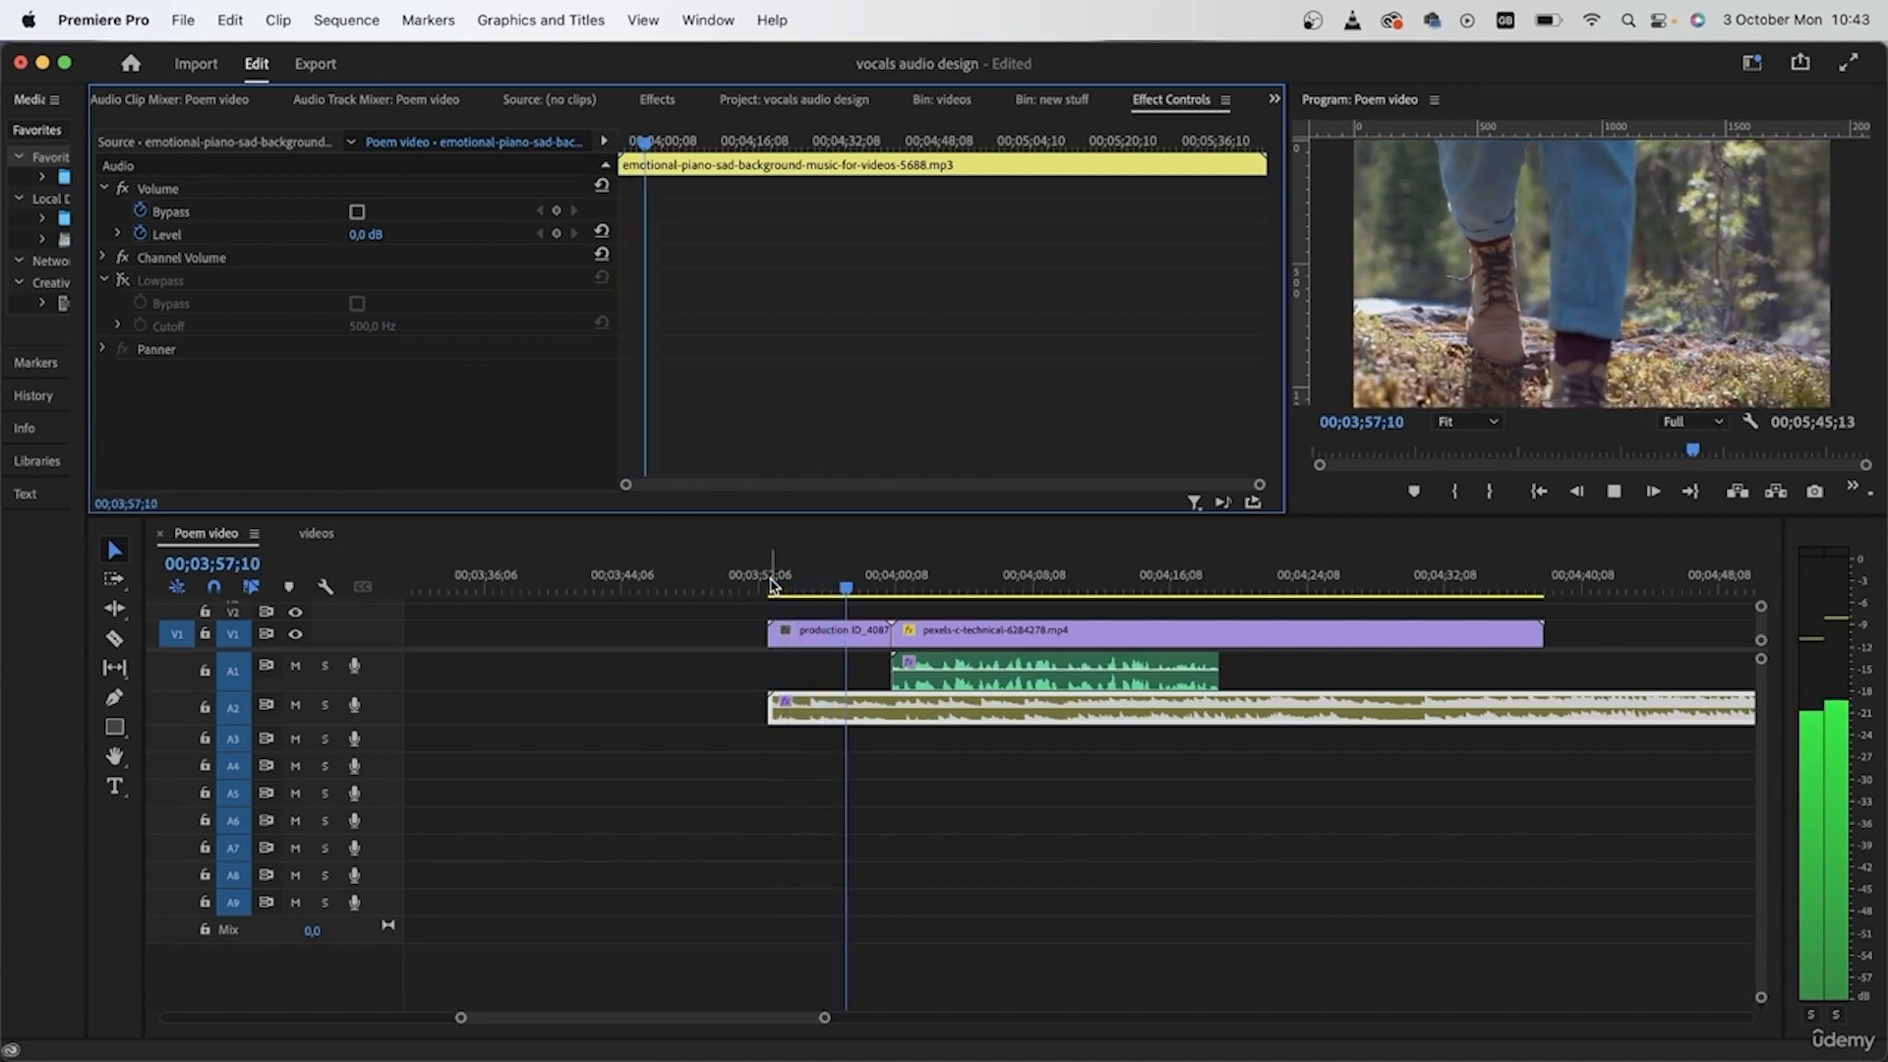
{"action": "left_click", "coordinate": [770, 582]}
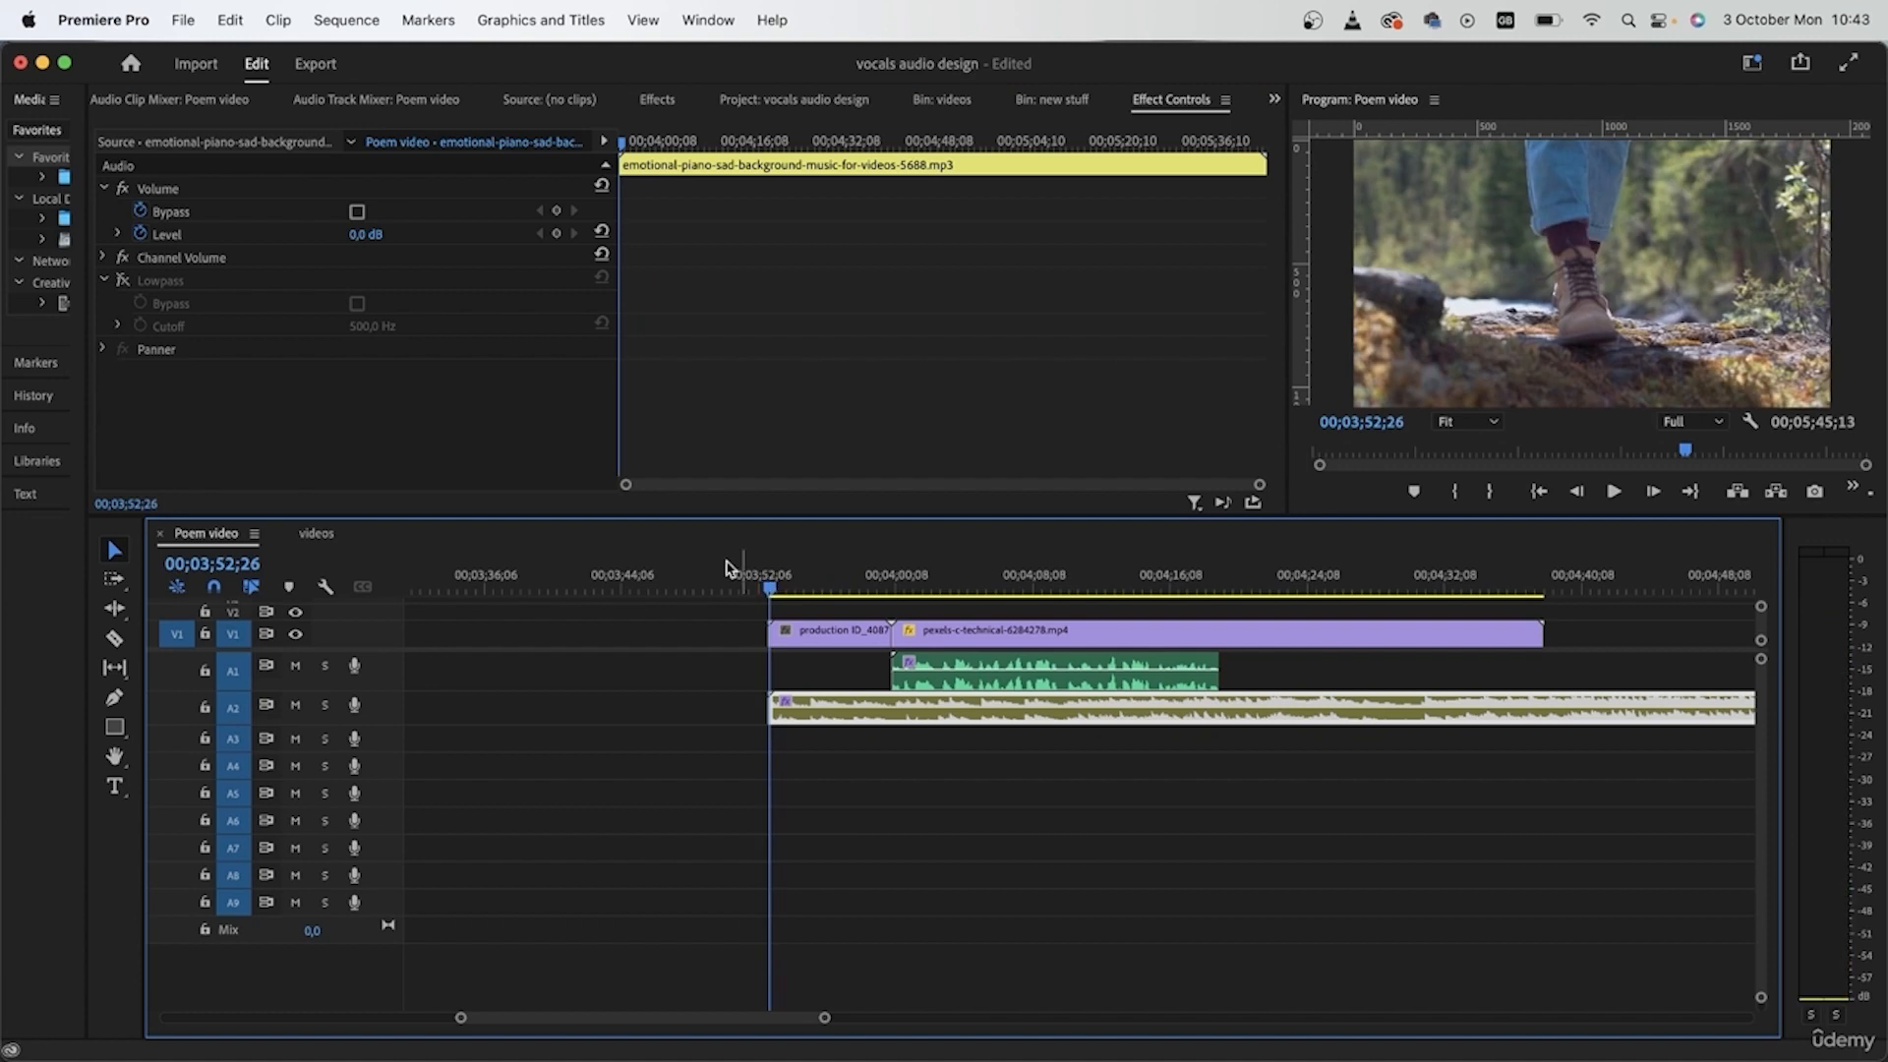
{"action": "left_click", "coordinate": [120, 284]}
{"action": "key", "text": "space"}
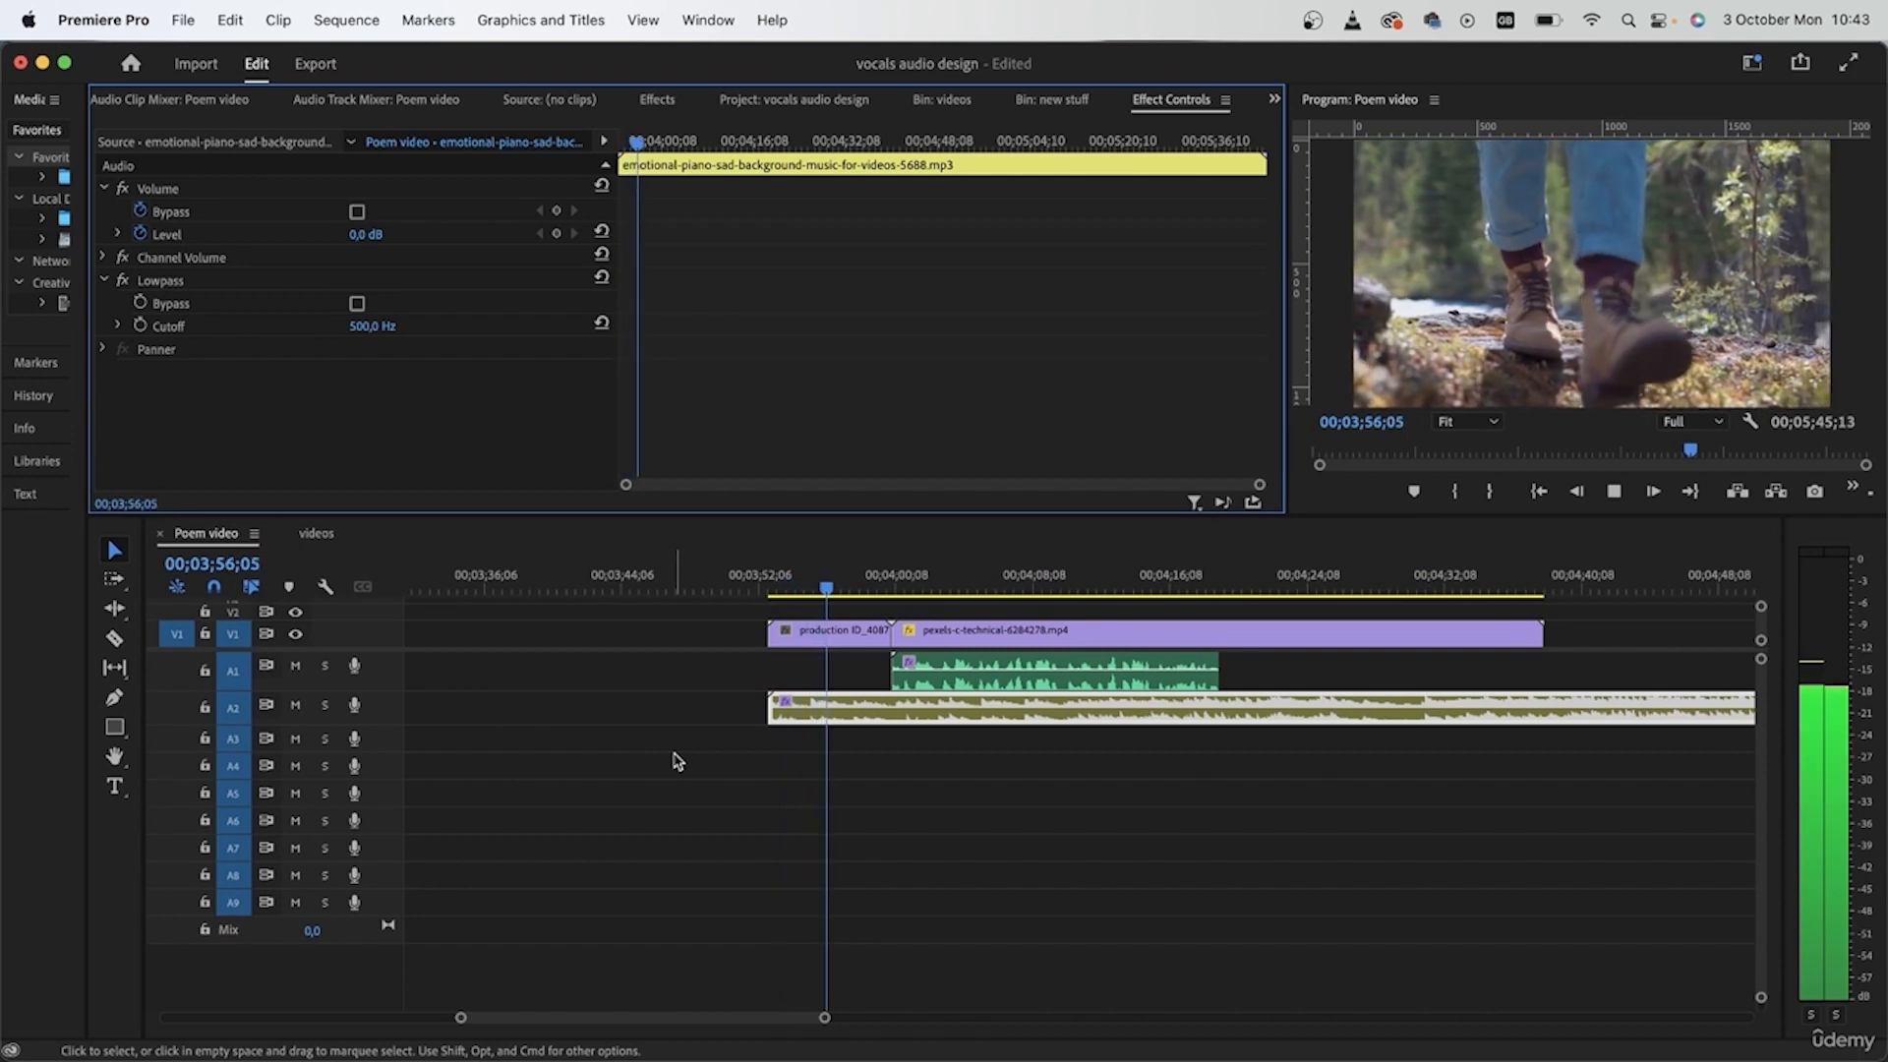
{"action": "key", "text": "space"}
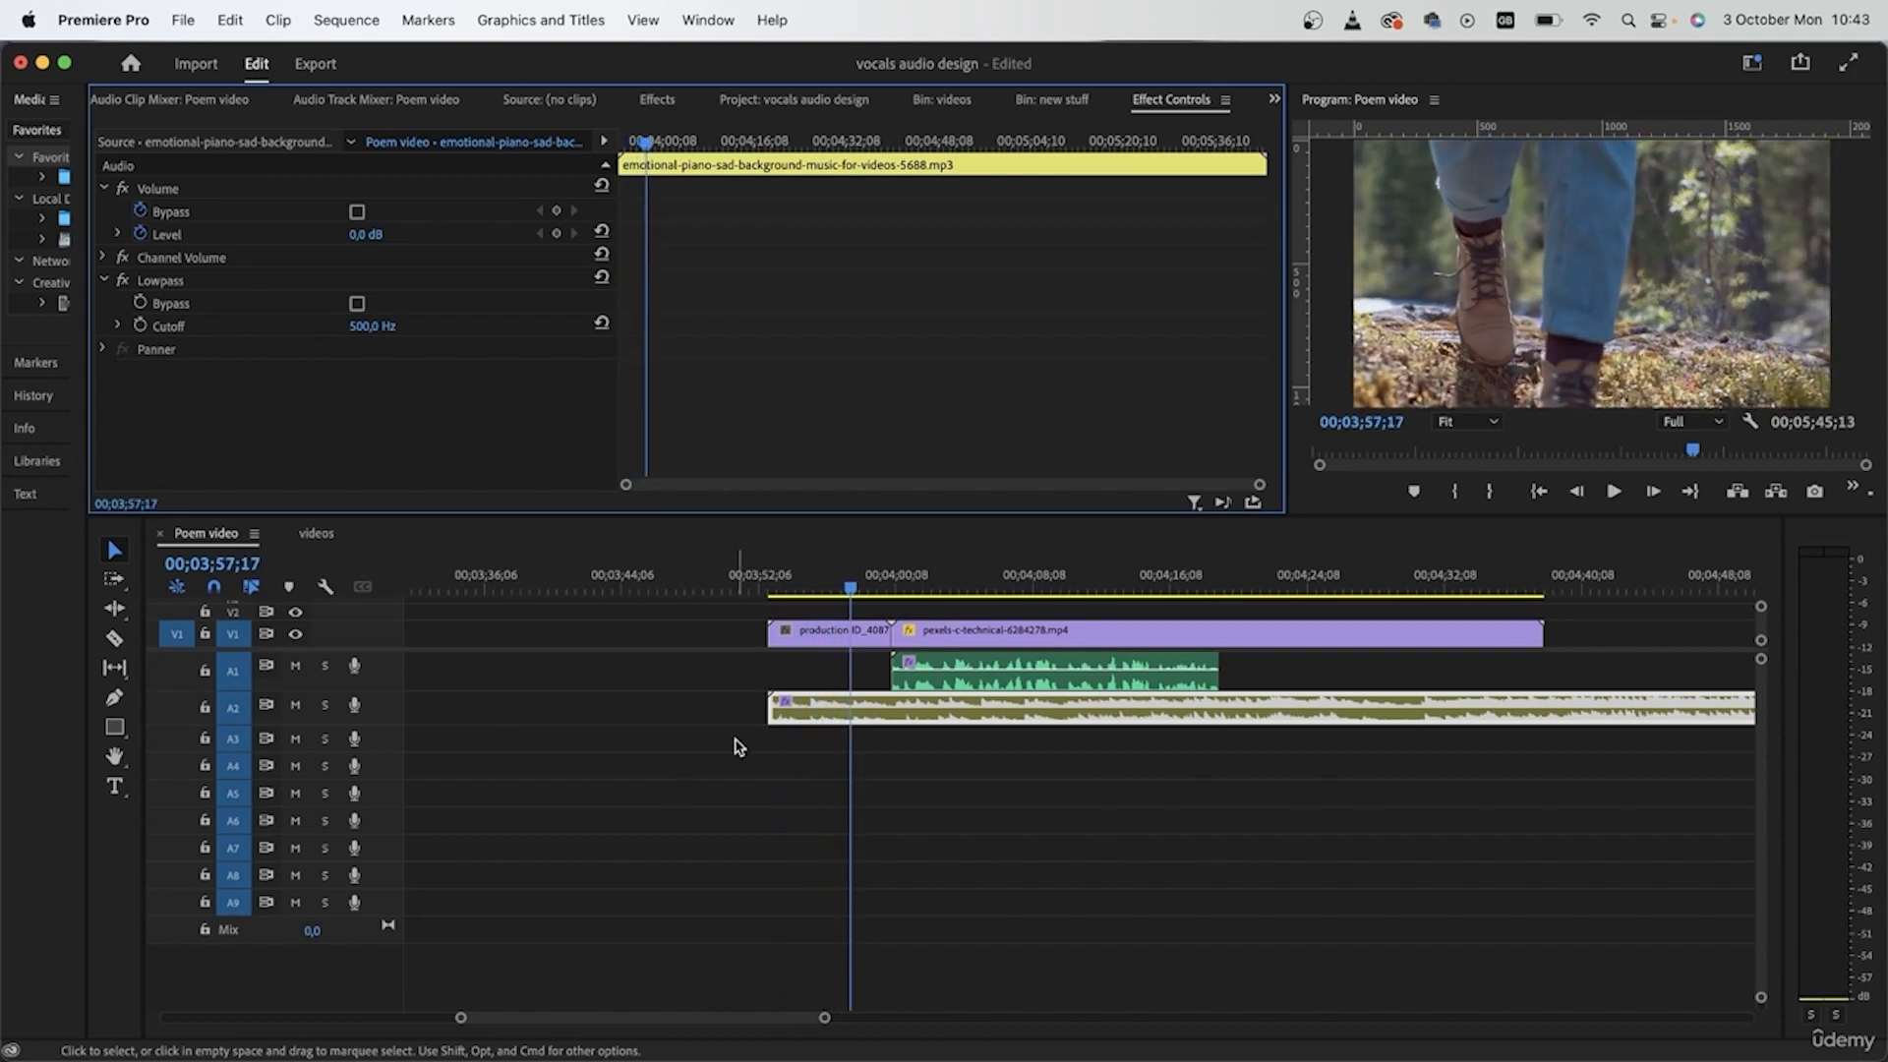
- Play the church scene with the crying sound and filtered music from 00;03;59;23, stopping at 00;04;05;21
{"action": "left_click", "coordinate": [838, 604]}
{"action": "mouse_move", "coordinate": [852, 588]}
{"action": "left_mouse_down"}
{"action": "mouse_move", "coordinate": [772, 588]}
{"action": "mouse_move", "coordinate": [888, 588]}
{"action": "left_mouse_up"}
{"action": "left_click", "coordinate": [1207, 659]}
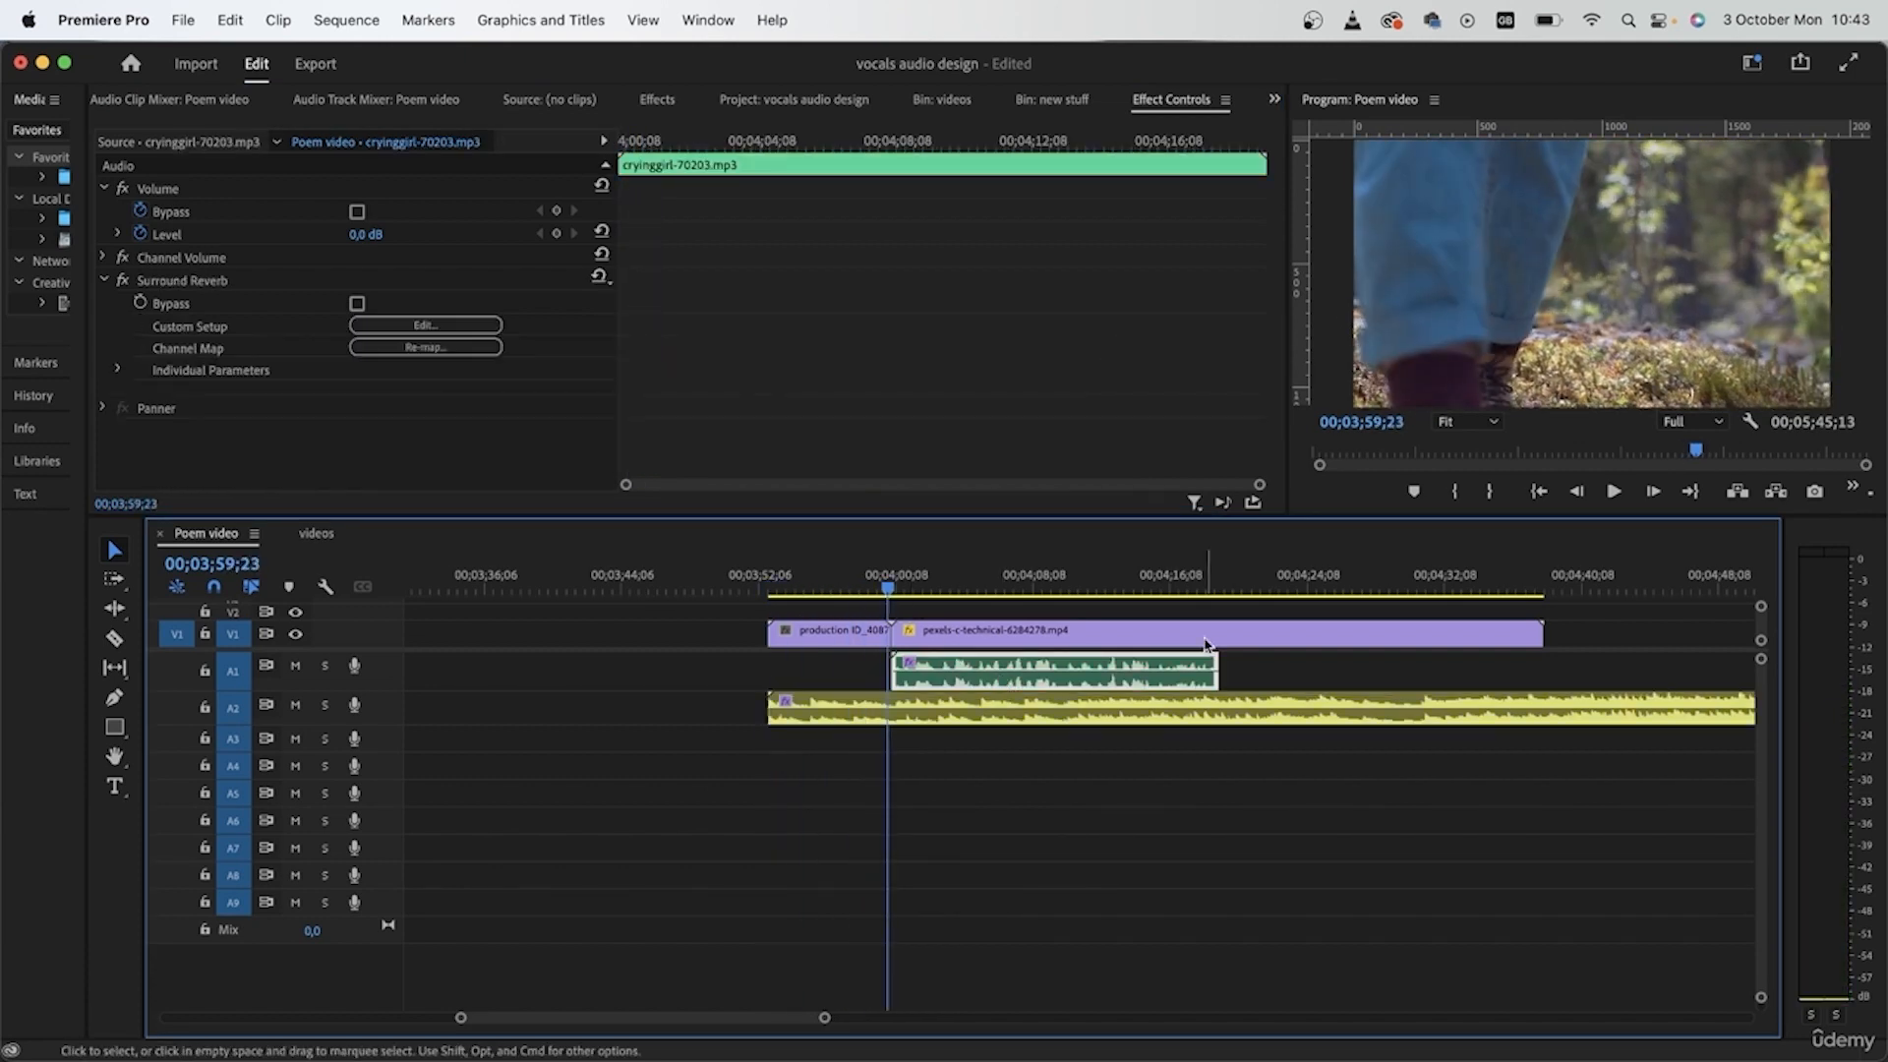
{"action": "left_click", "coordinate": [921, 740]}
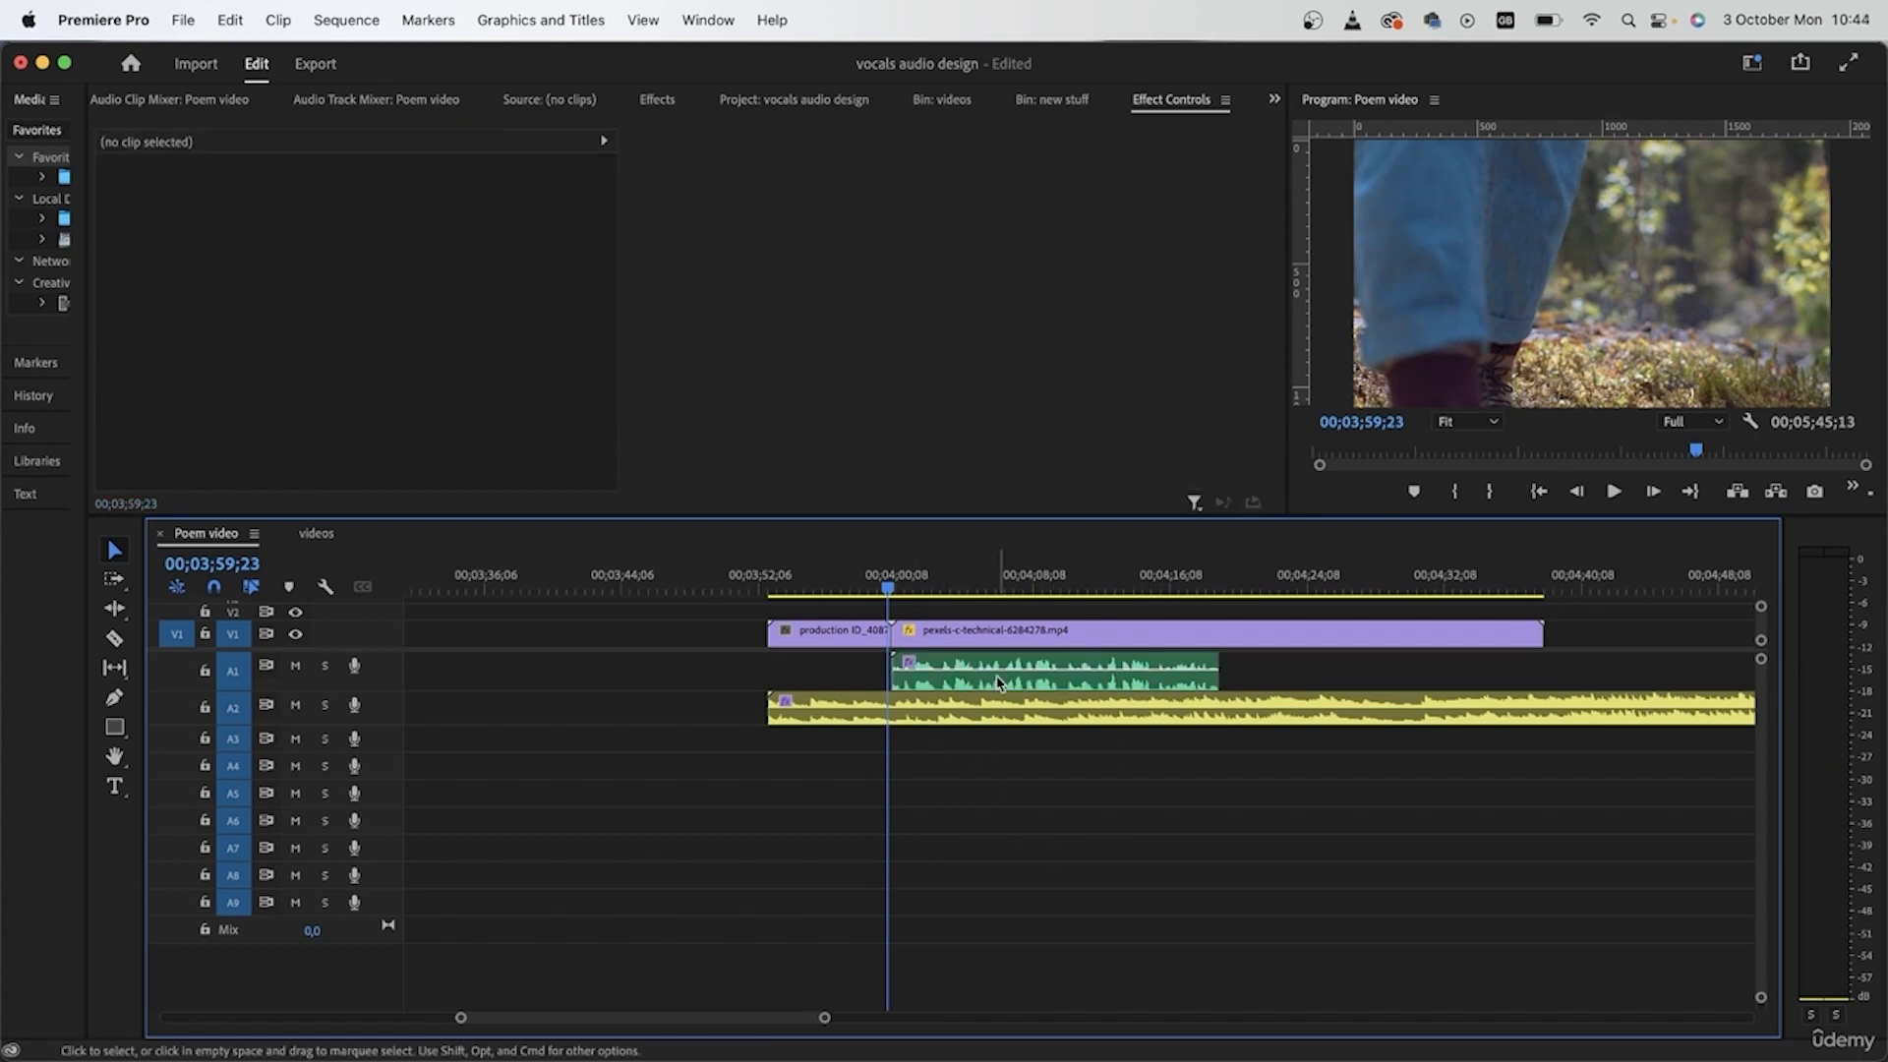
{"action": "left_click_drag", "start_coordinate": [1191, 883], "coordinate": [1038, 694]}
{"action": "left_click", "coordinate": [1127, 860]}
{"action": "key", "text": "space"}
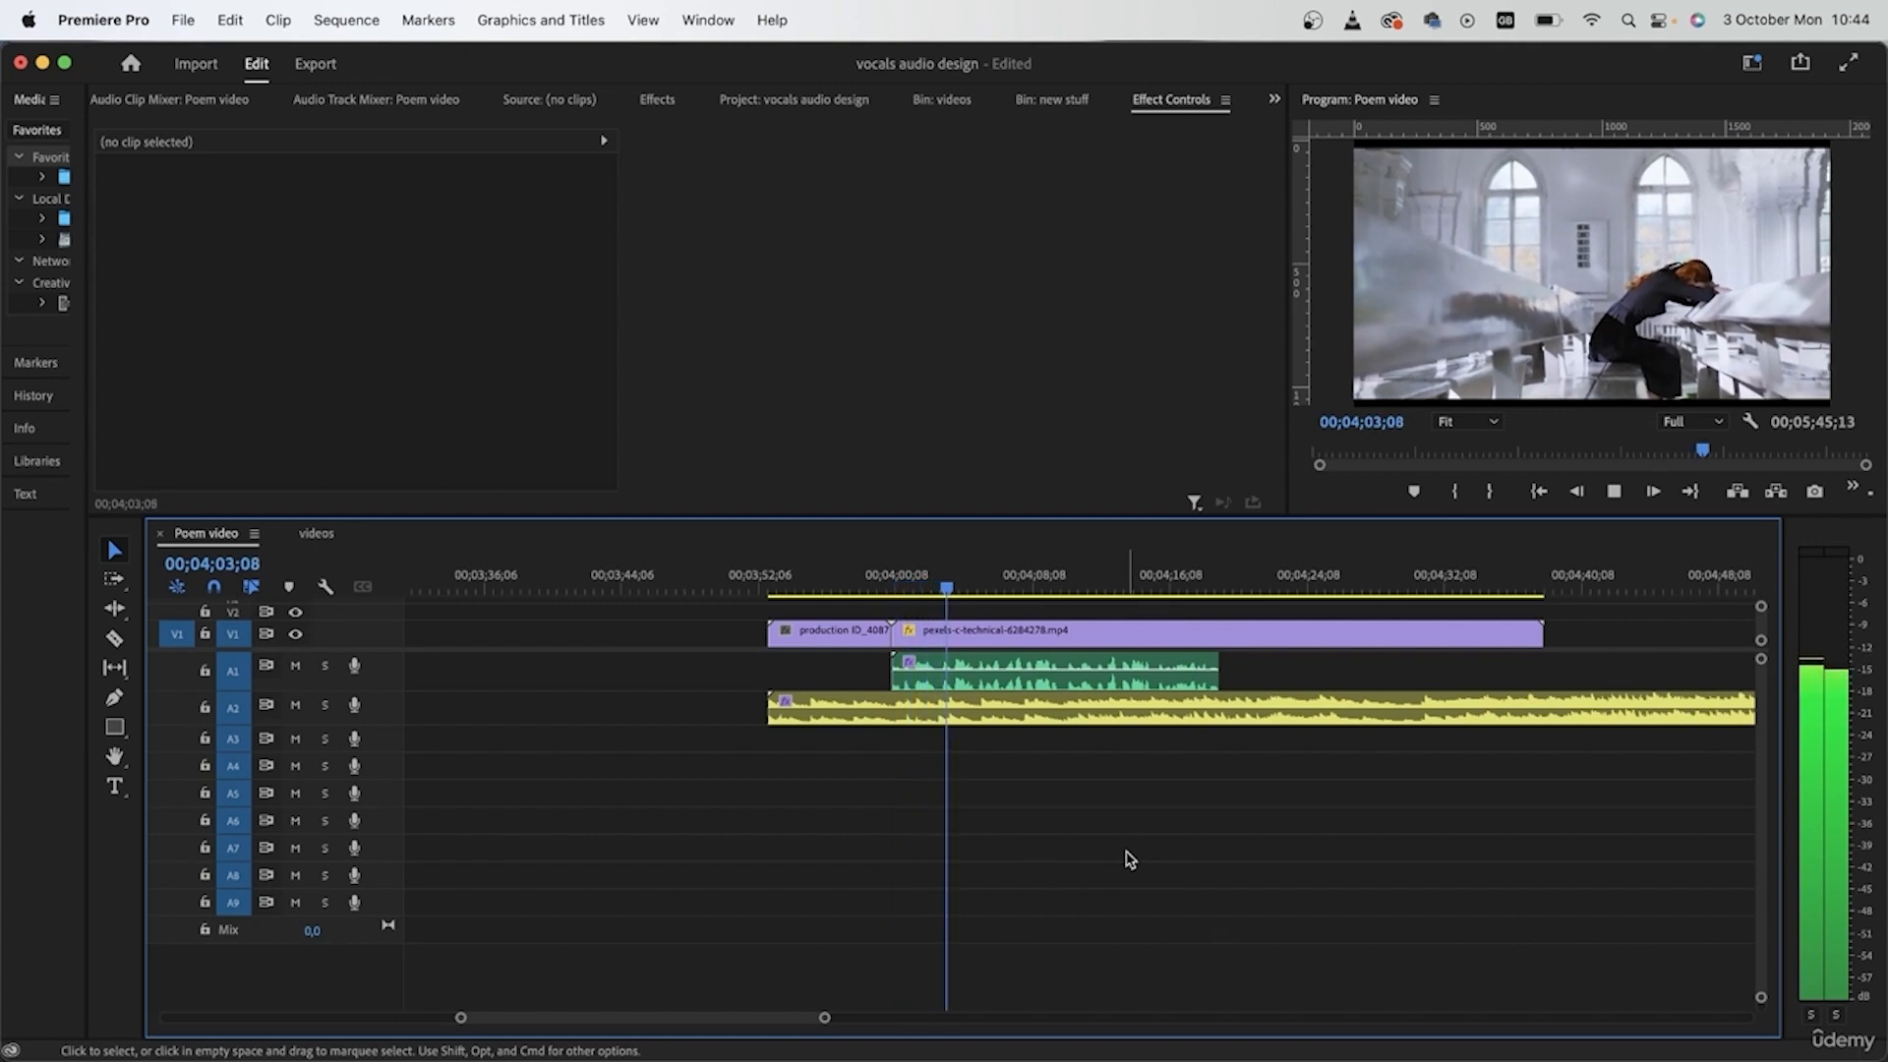
{"action": "key", "text": "space"}
- Set the Lowpass cutoff of the piano music clip on A2 to 700 Hz
{"action": "left_click", "coordinate": [913, 730]}
{"action": "left_click", "coordinate": [374, 325]}
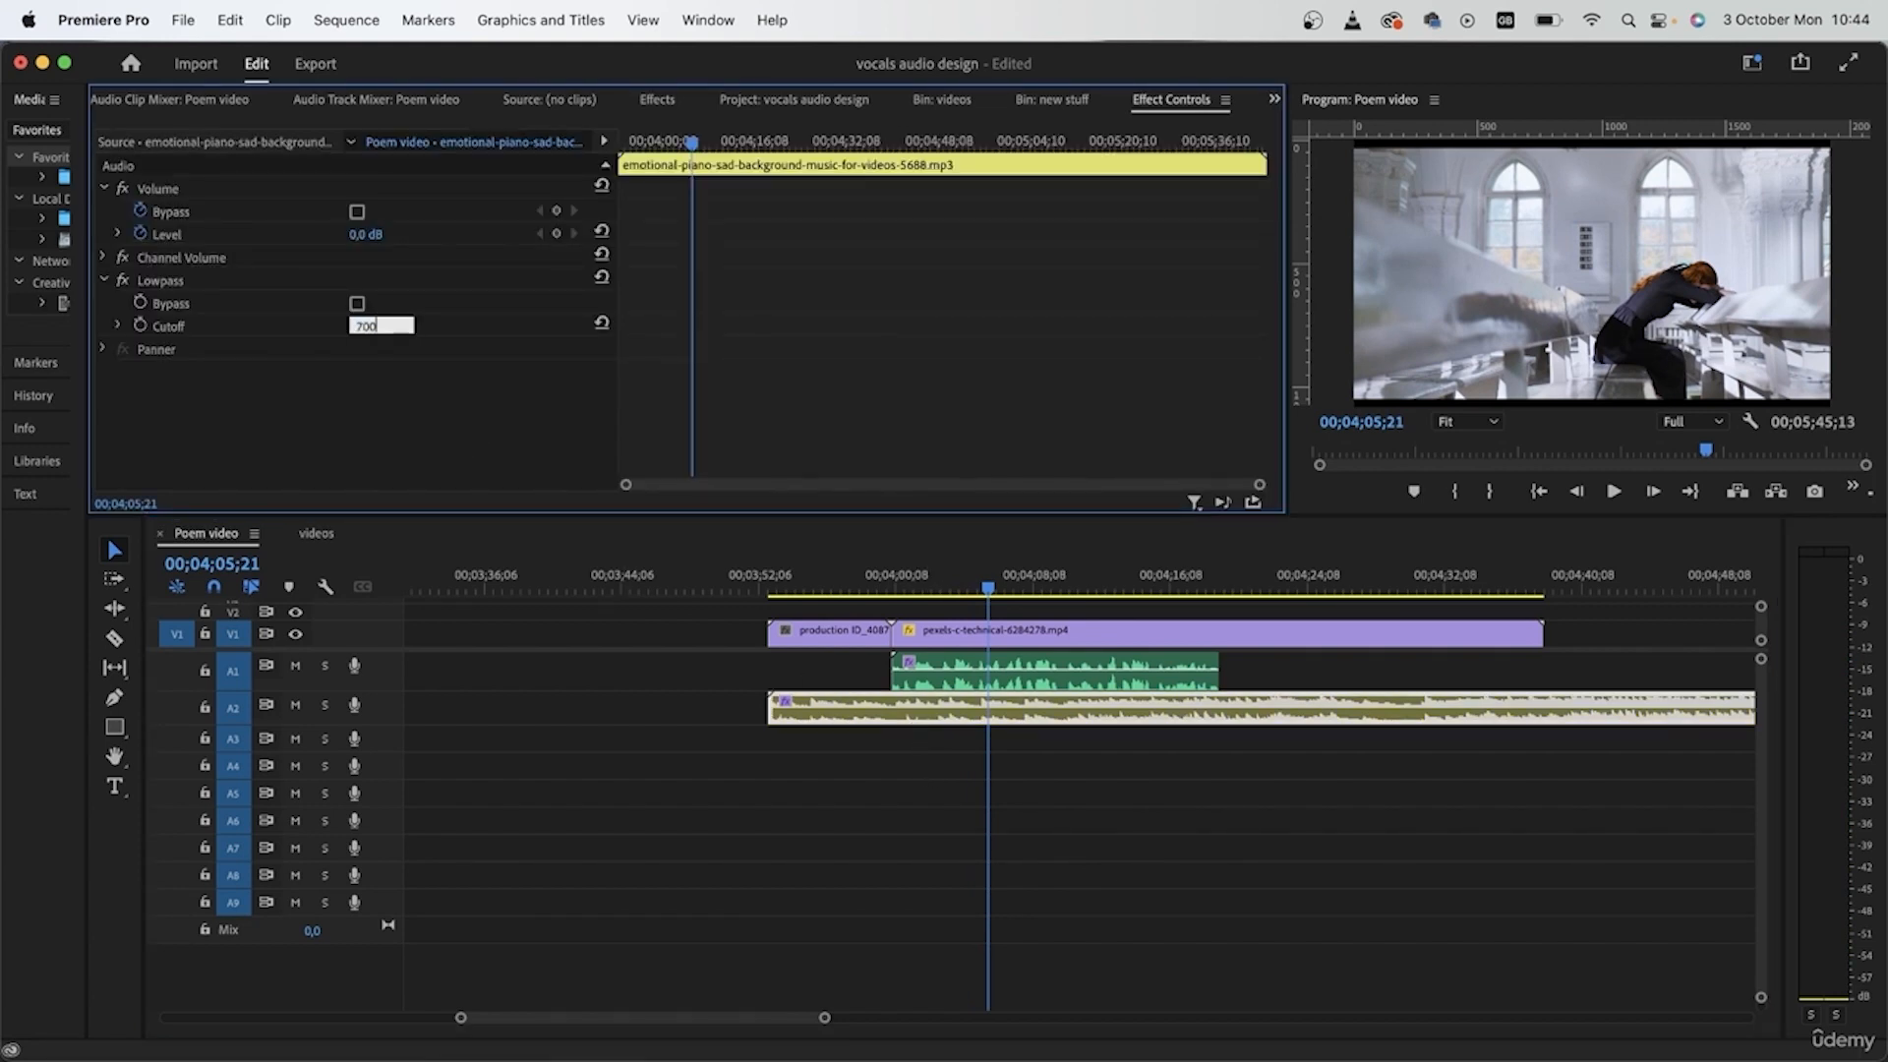
{"action": "key", "text": "Return"}
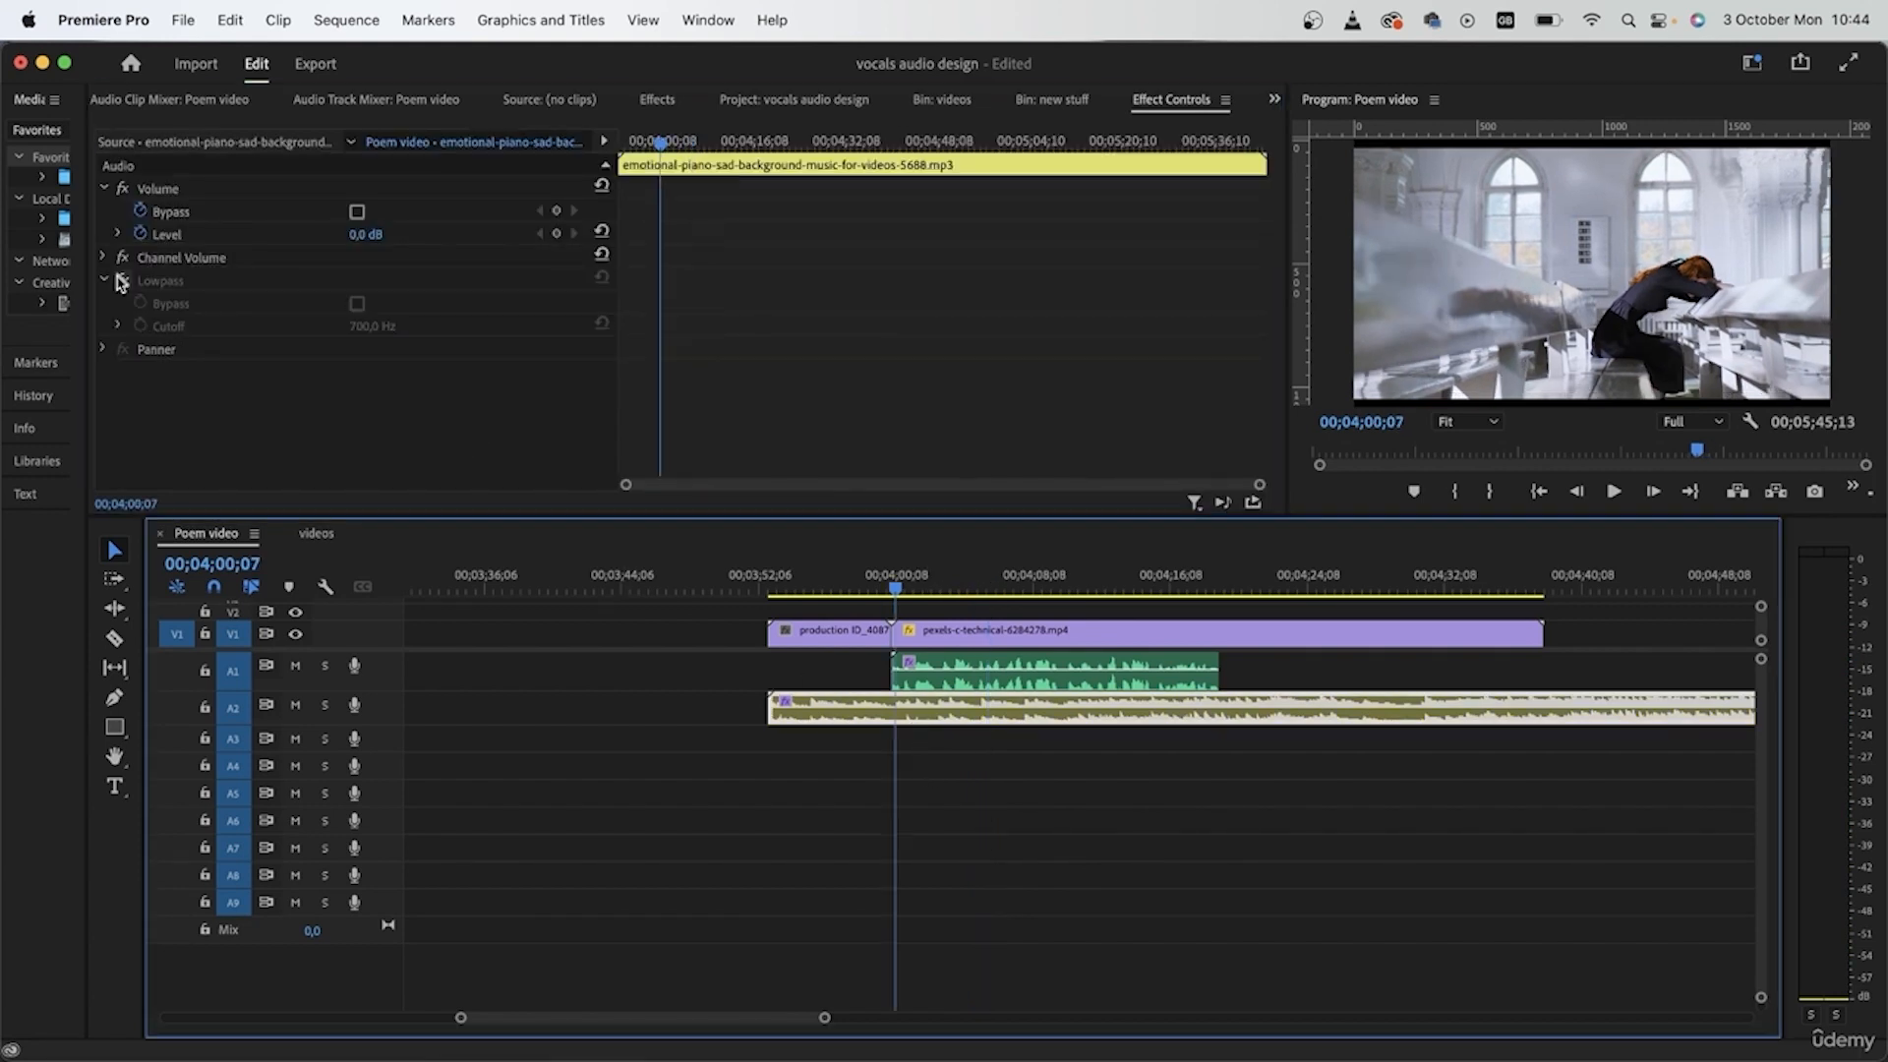
- Compare the church scene's piano music with Lowpass switched on and off, leaving the effect switched on
{"action": "left_click", "coordinate": [120, 279]}
{"action": "key", "text": "space"}
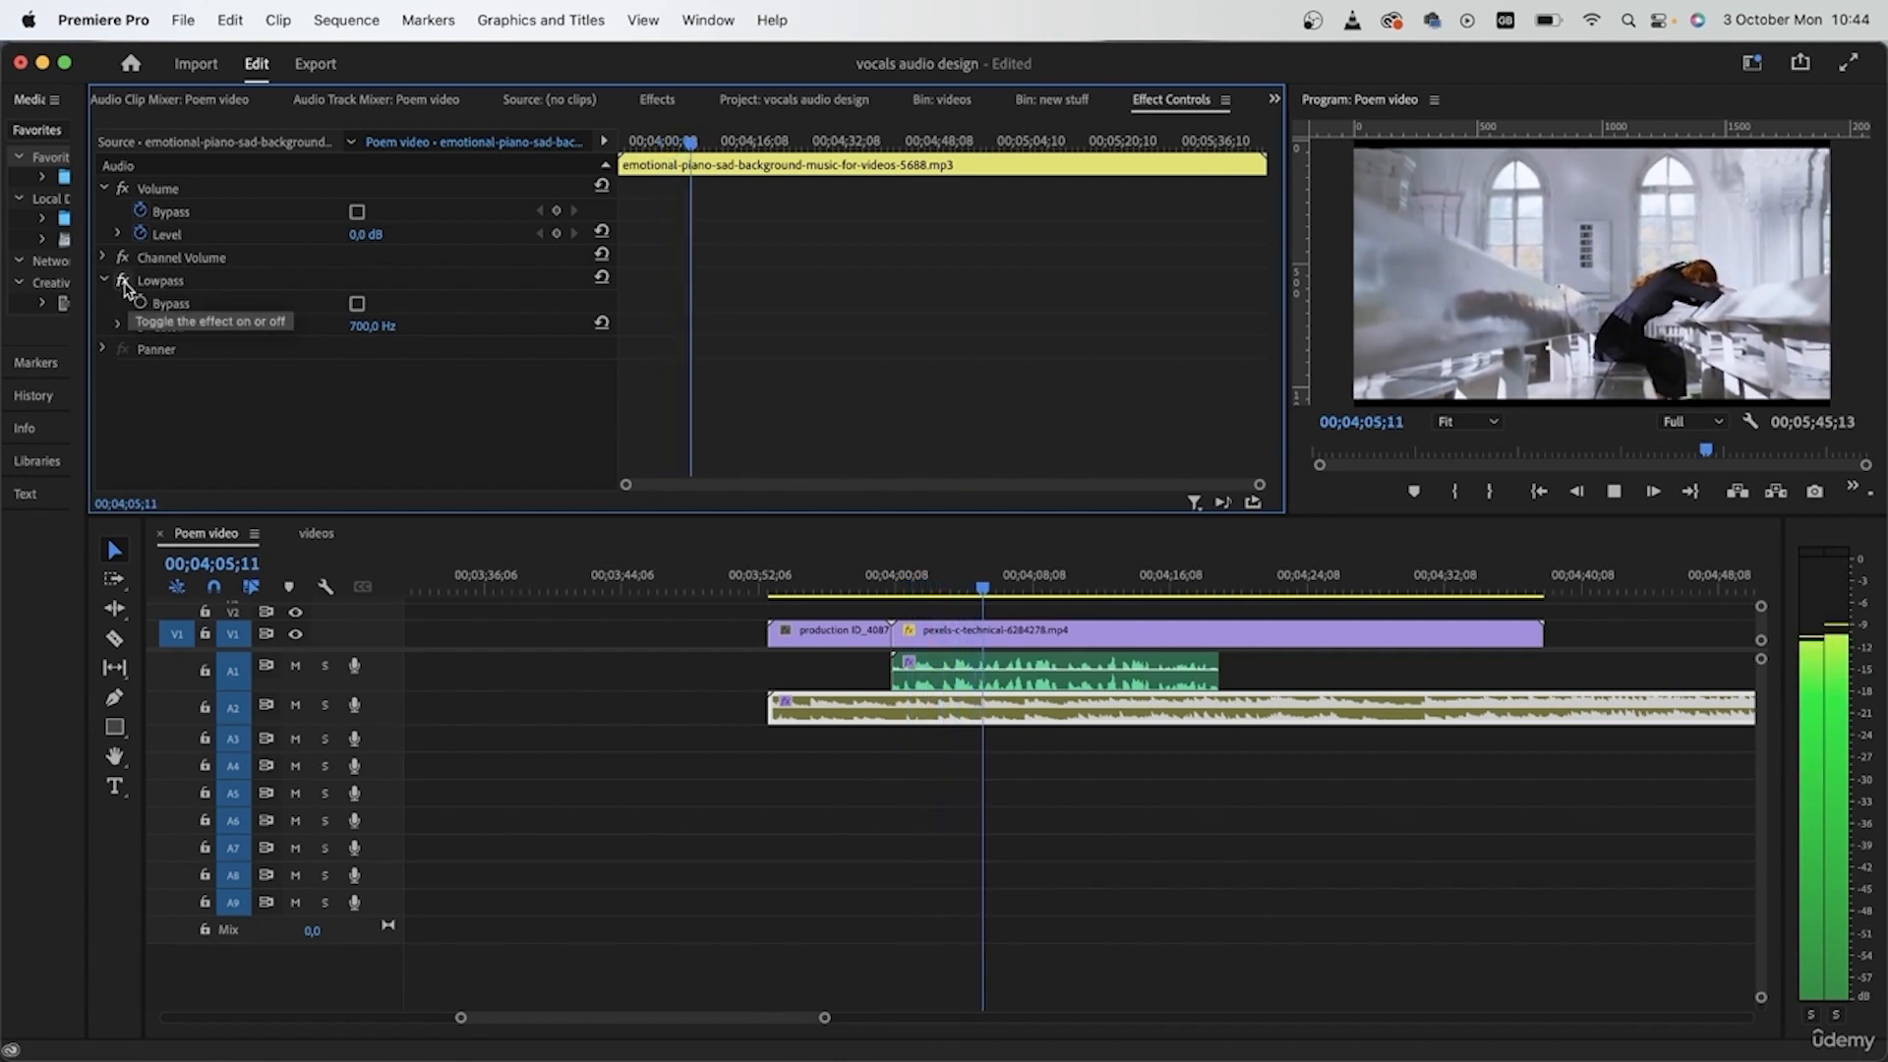
{"action": "key", "text": "space"}
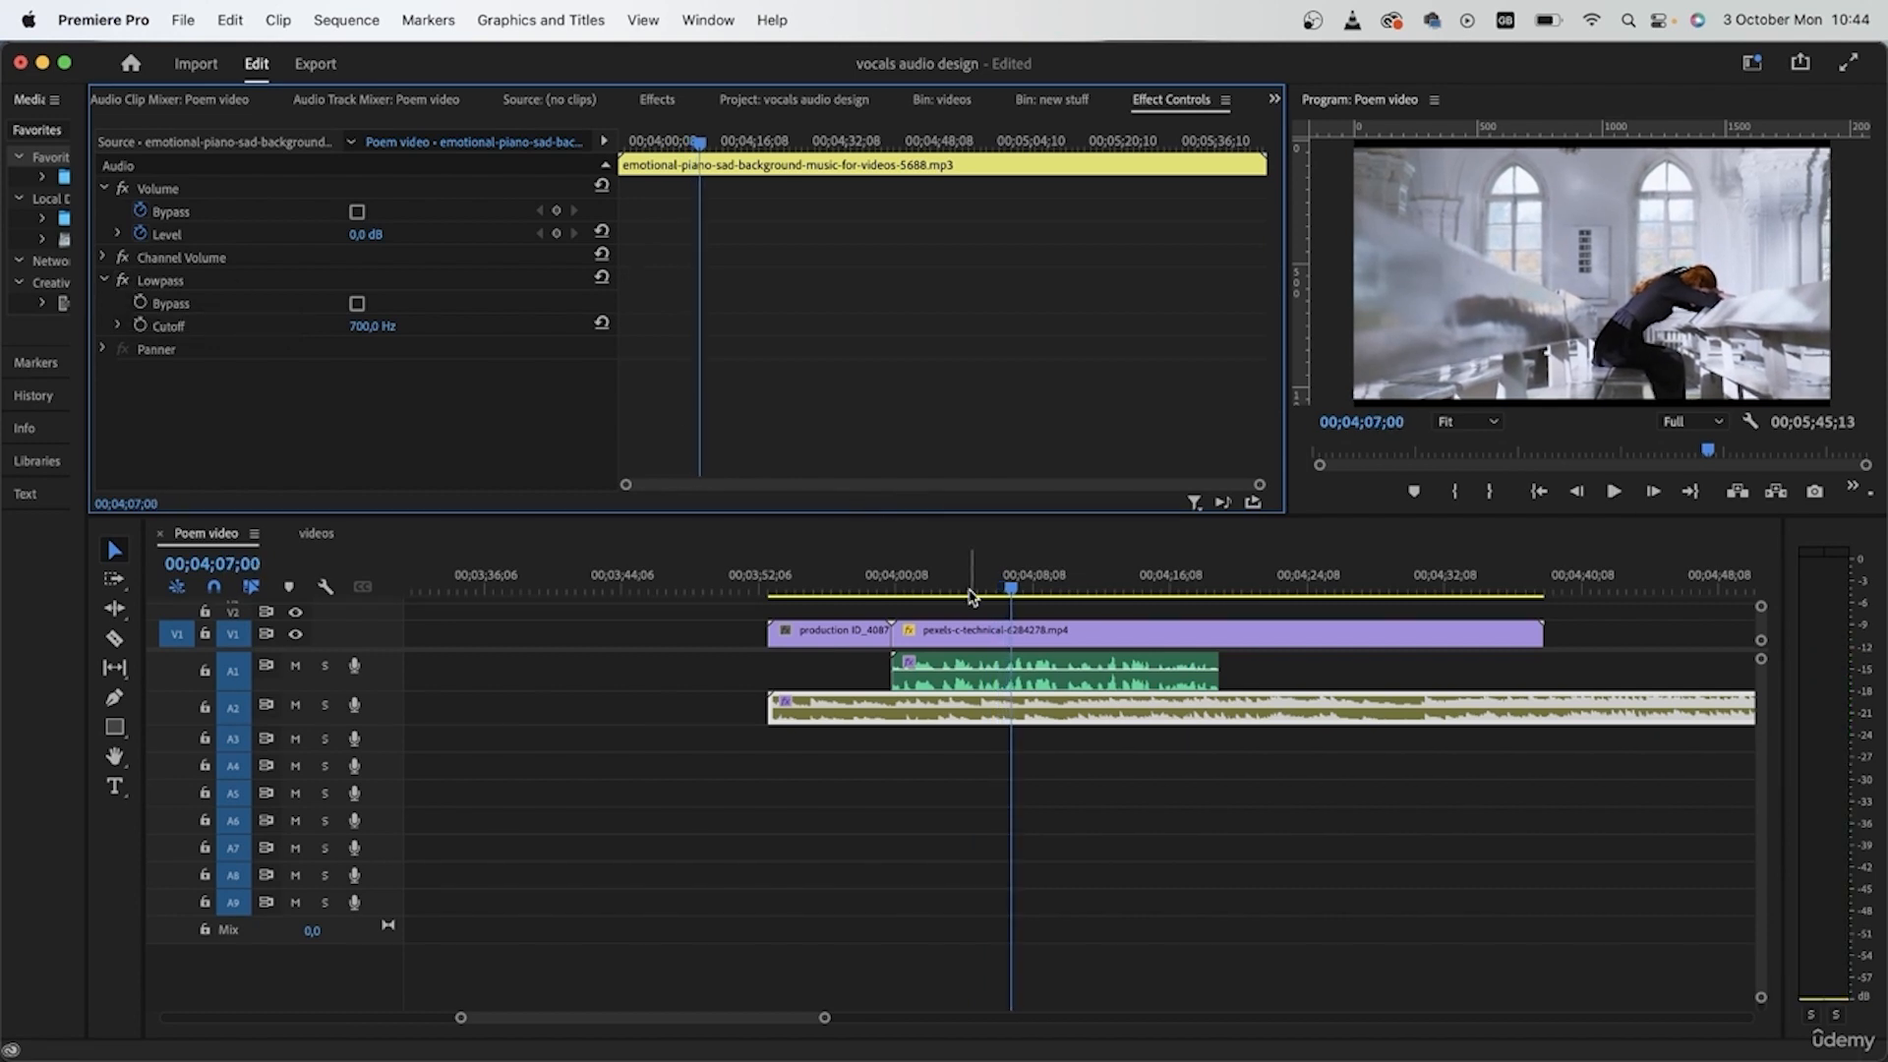
{"action": "left_click", "coordinate": [942, 584]}
{"action": "left_click", "coordinate": [123, 280]}
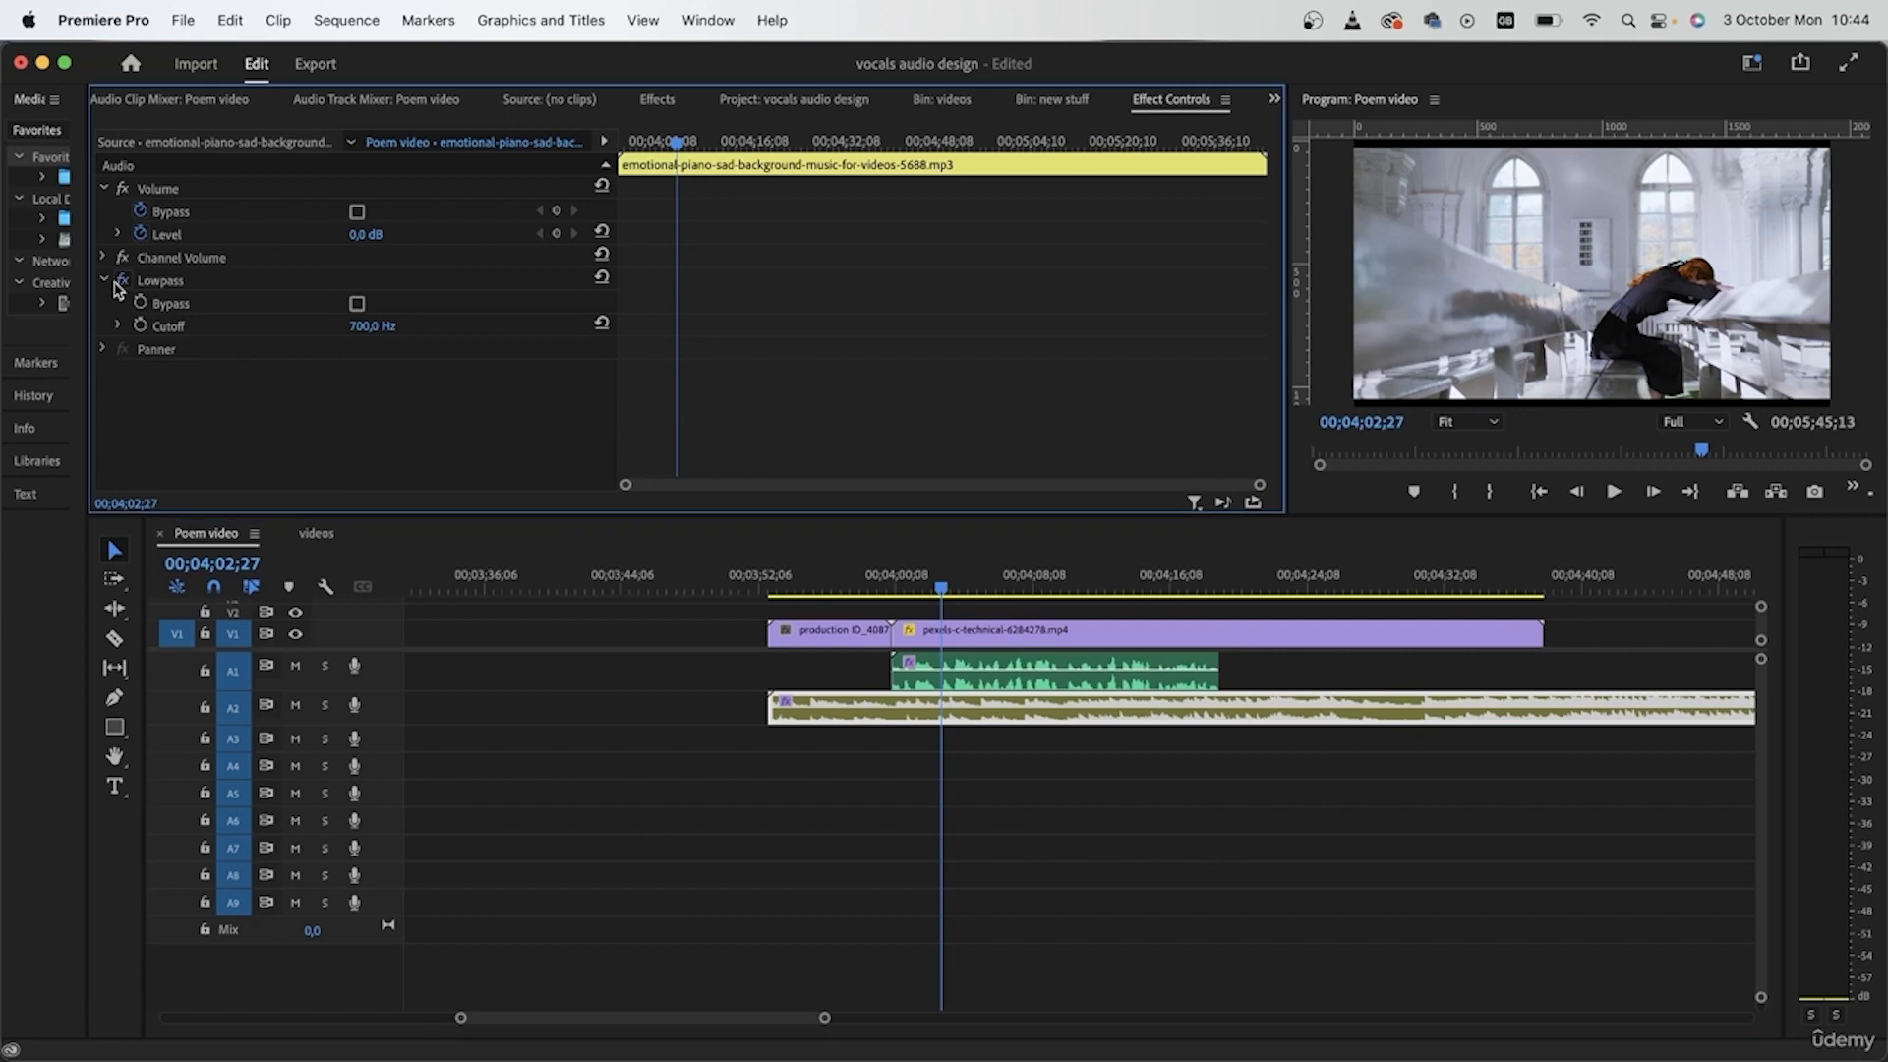
{"action": "key", "text": "space"}
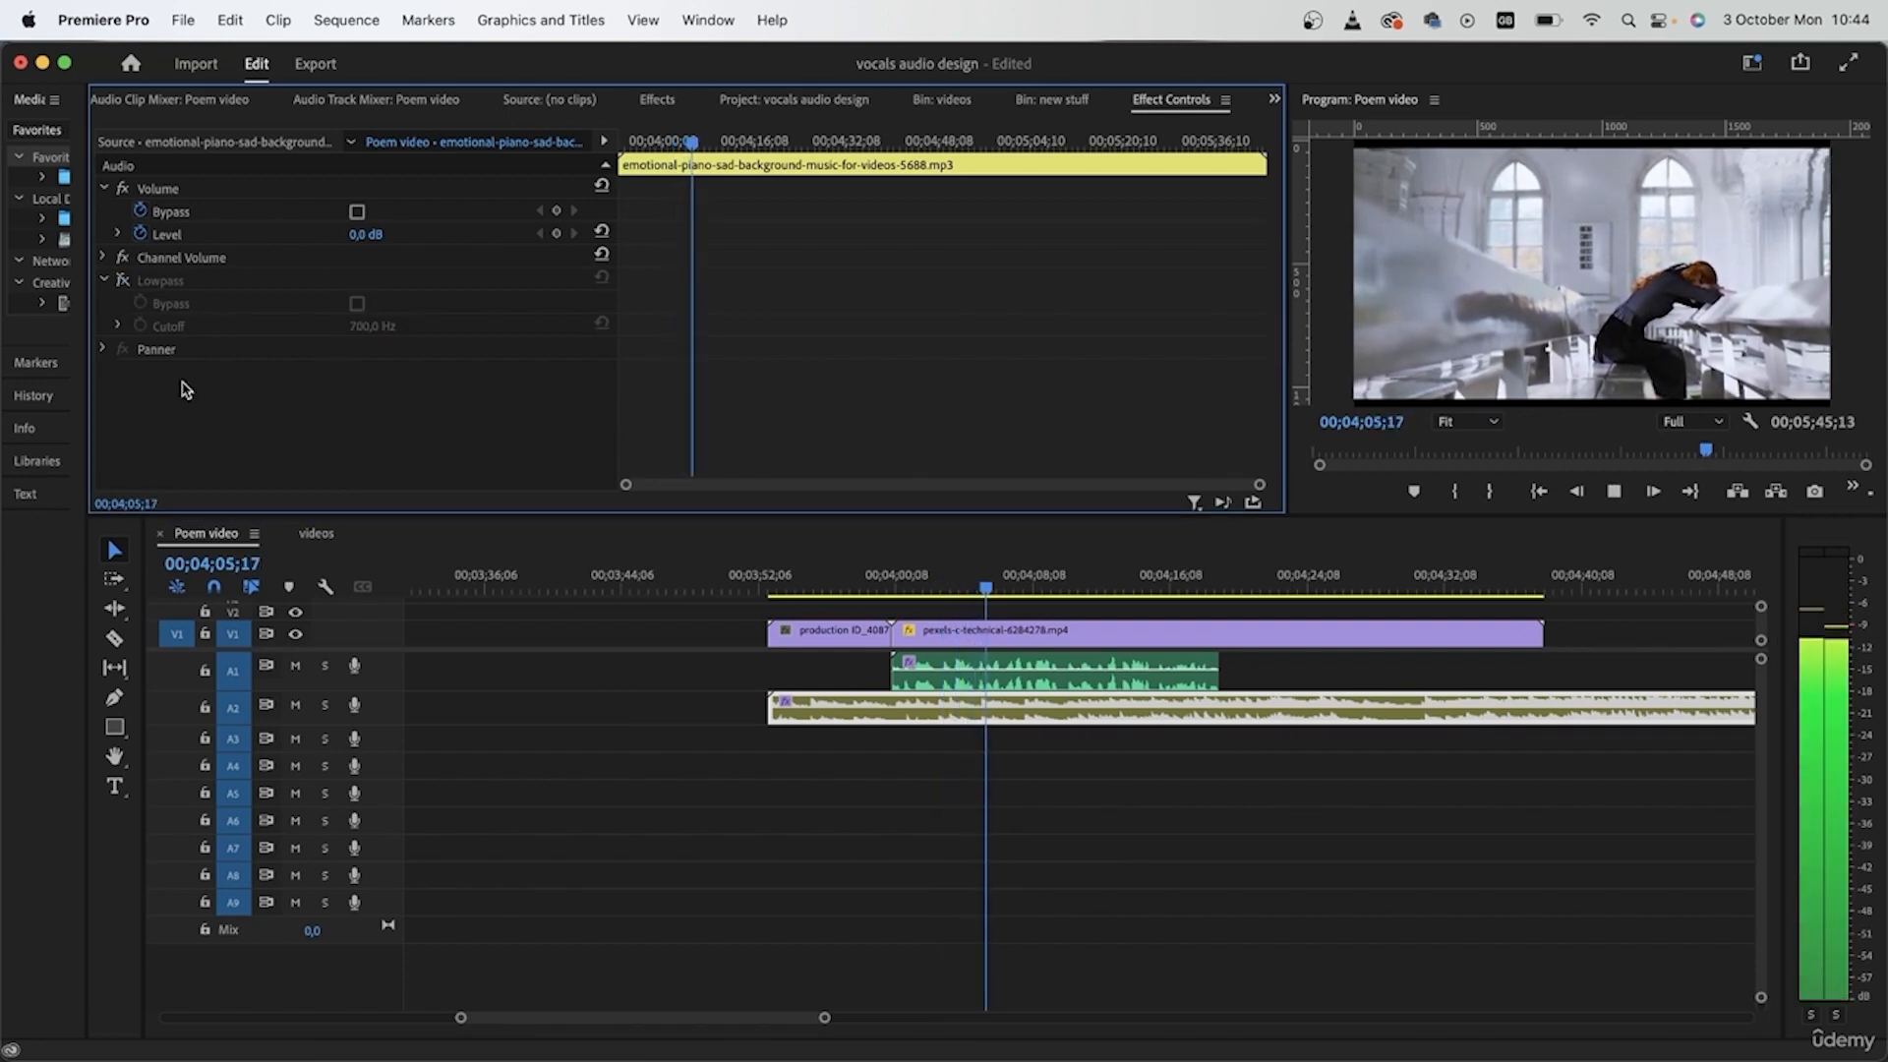
{"action": "key", "text": "space"}
{"action": "left_click", "coordinate": [122, 282]}
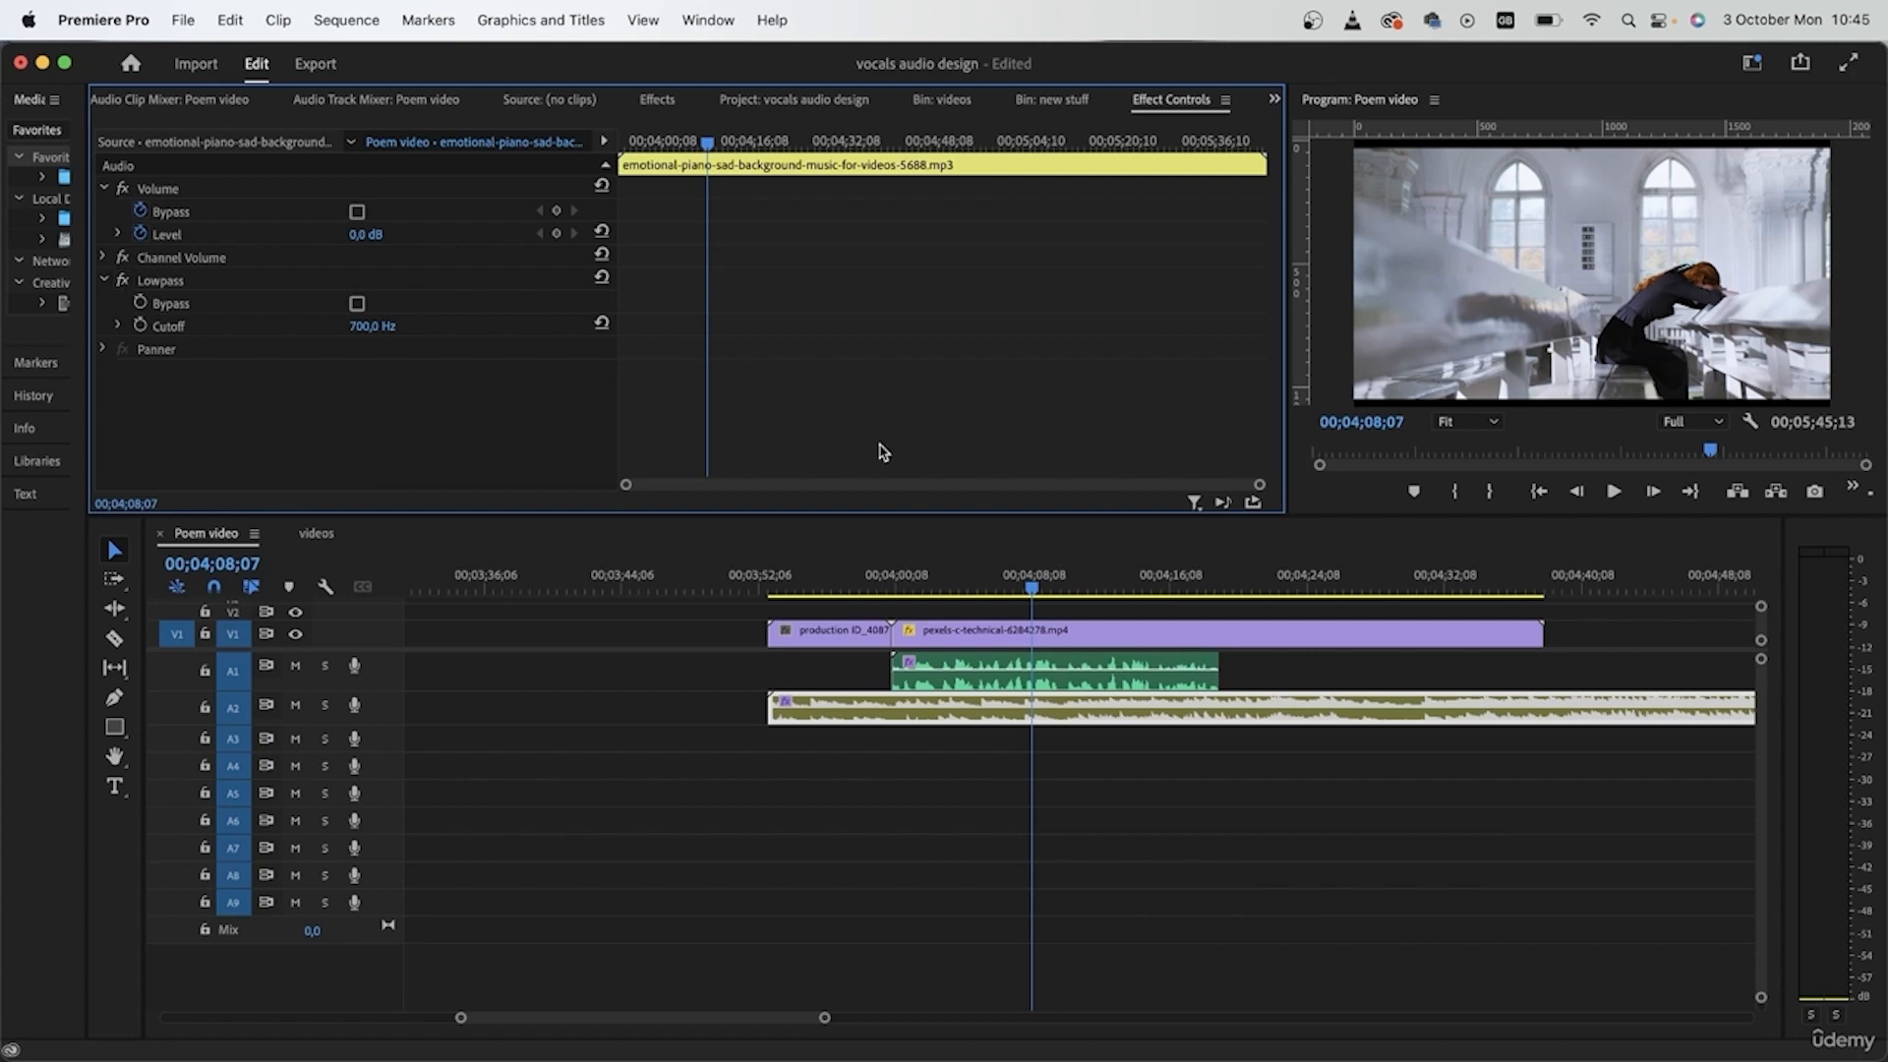
- Review the Surround Reverb settings on the crying clip and the Lowpass settings on the piano music clip
{"action": "left_click", "coordinate": [1029, 678]}
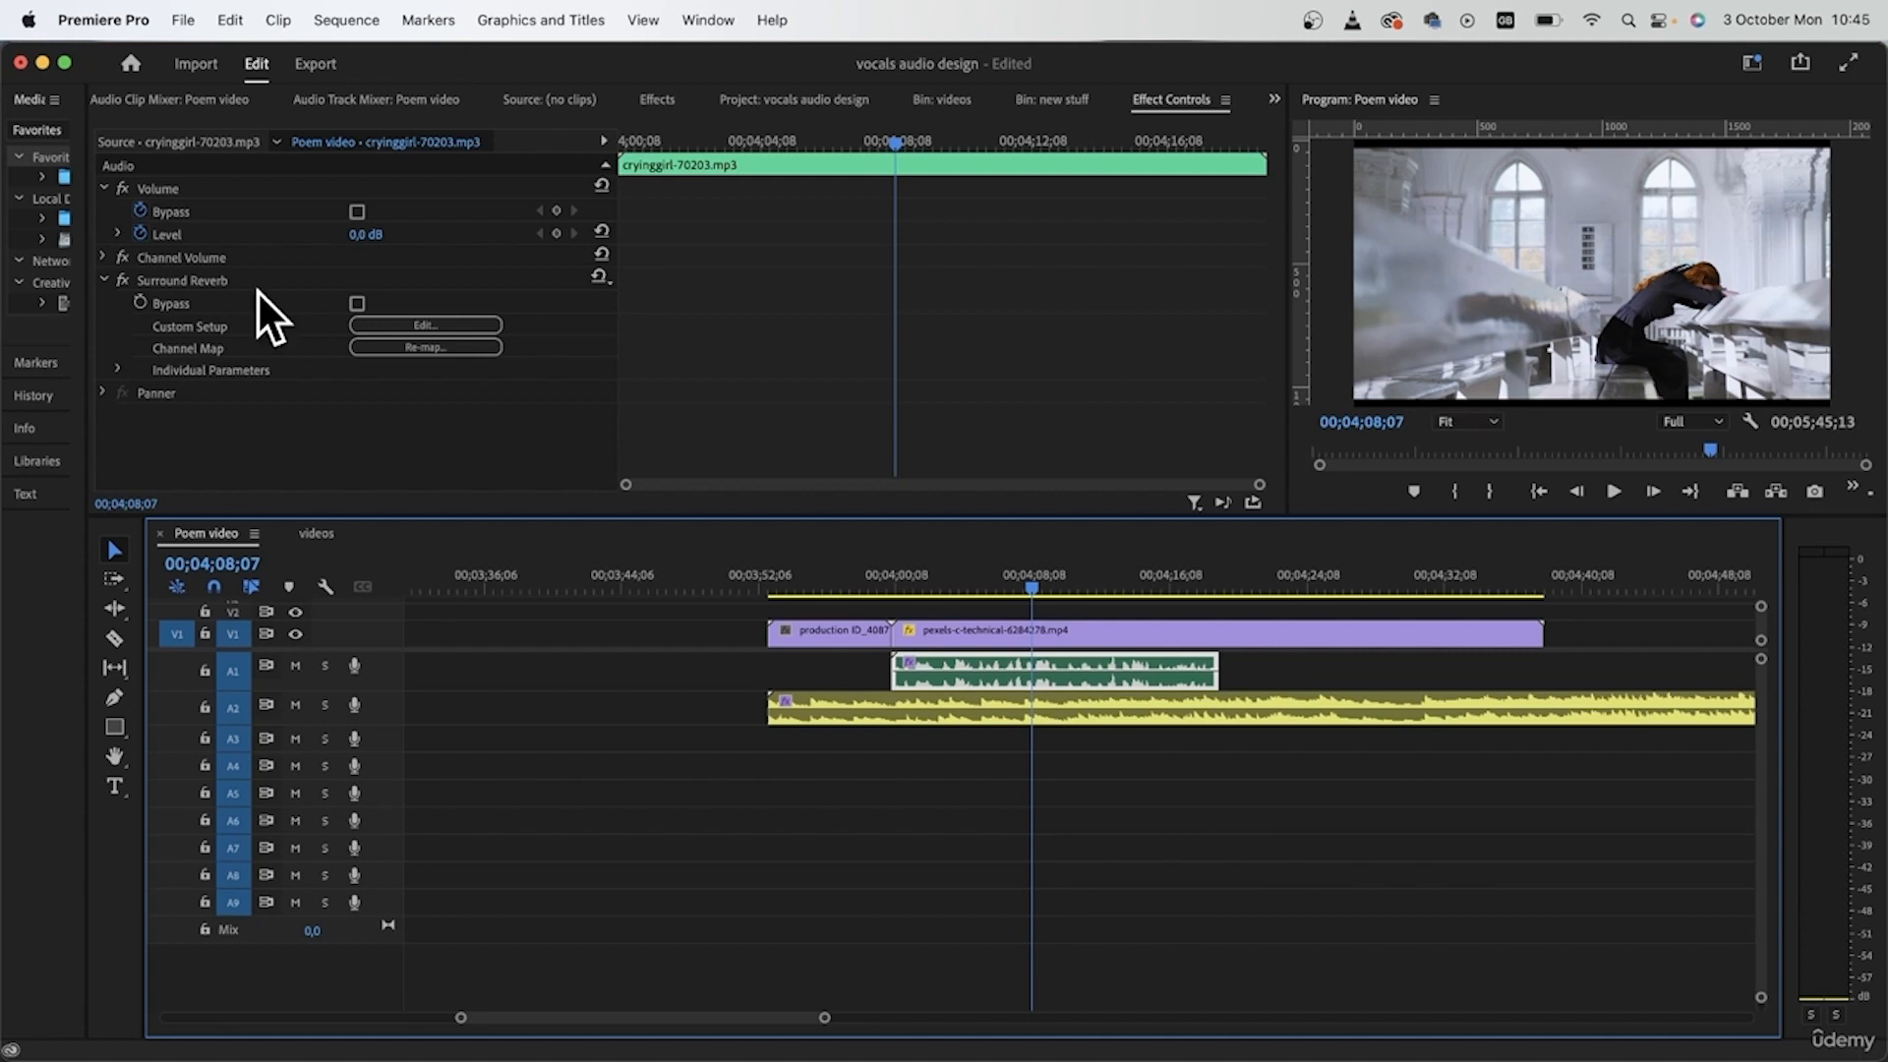
{"action": "left_click", "coordinate": [1025, 714]}
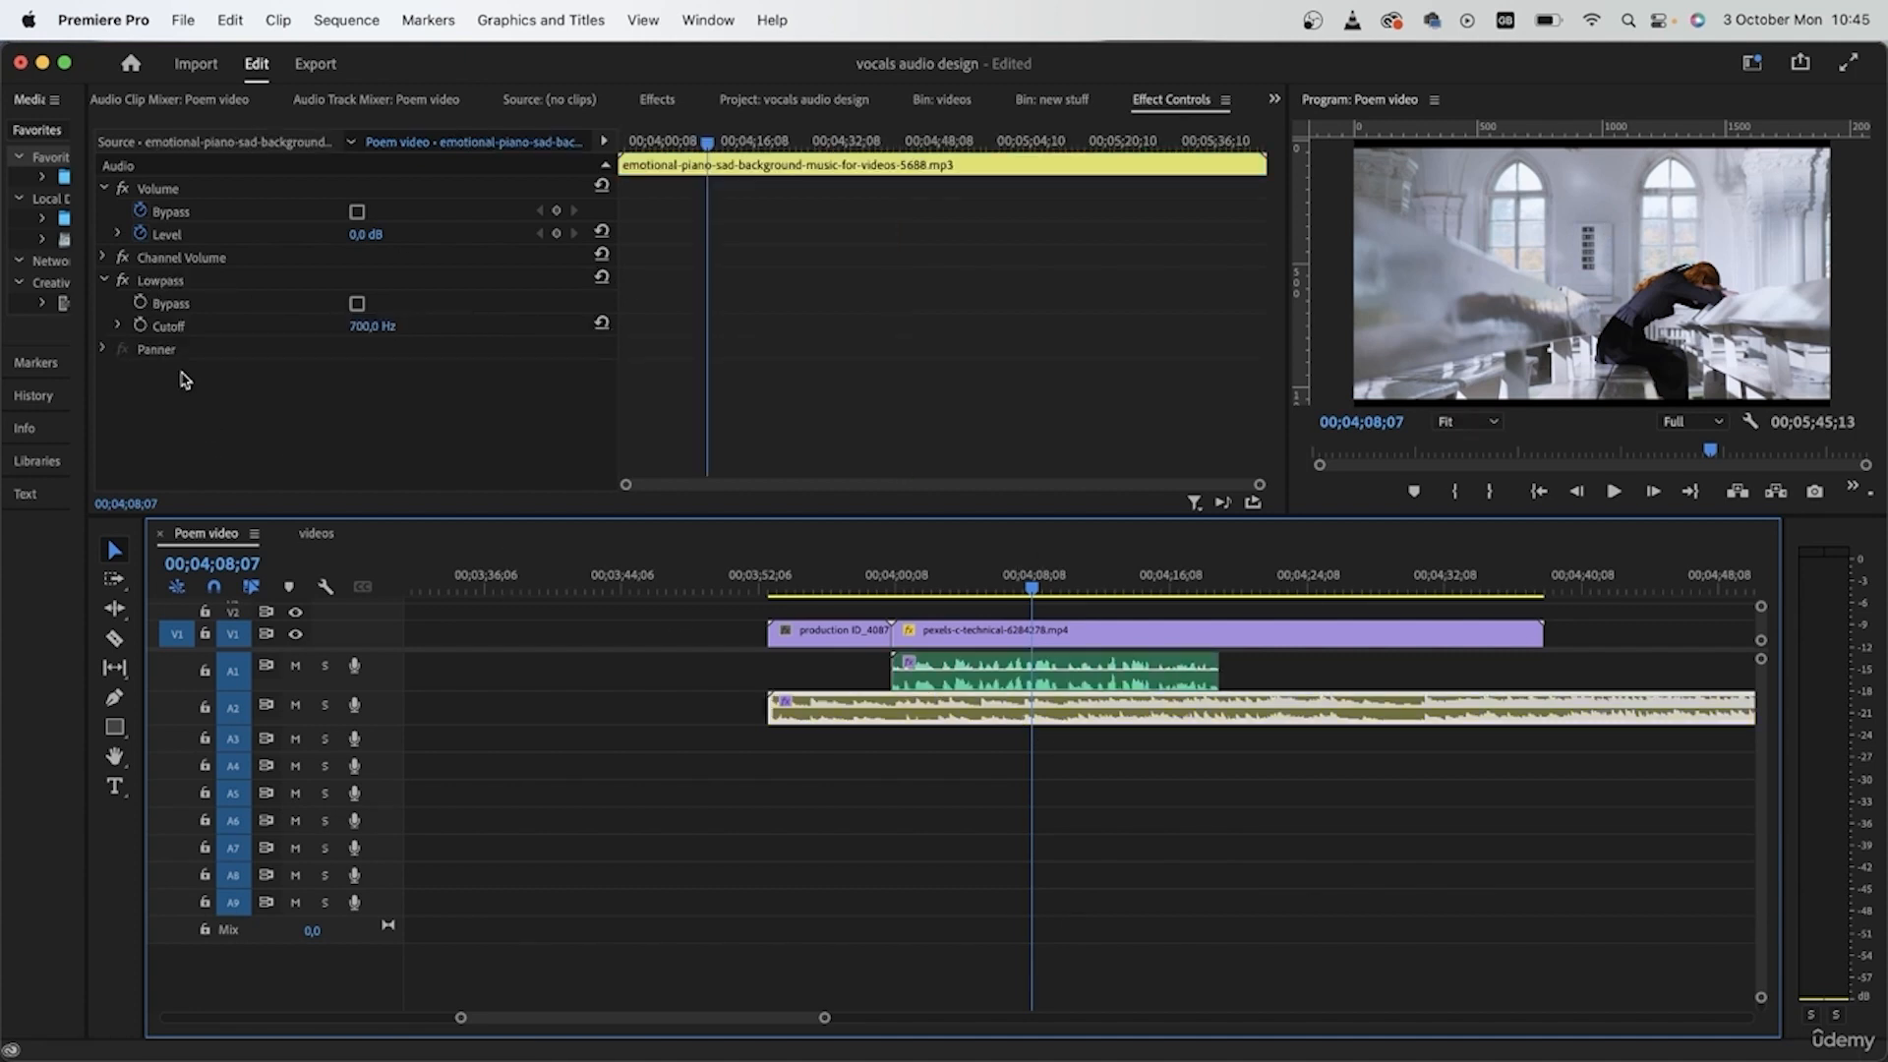
- Start keyframing the Lowpass cutoff of the piano music clip on A2 at 00;03;59;08, just before the church scene
{"action": "left_click_drag", "start_coordinate": [1033, 590], "coordinate": [868, 595]}
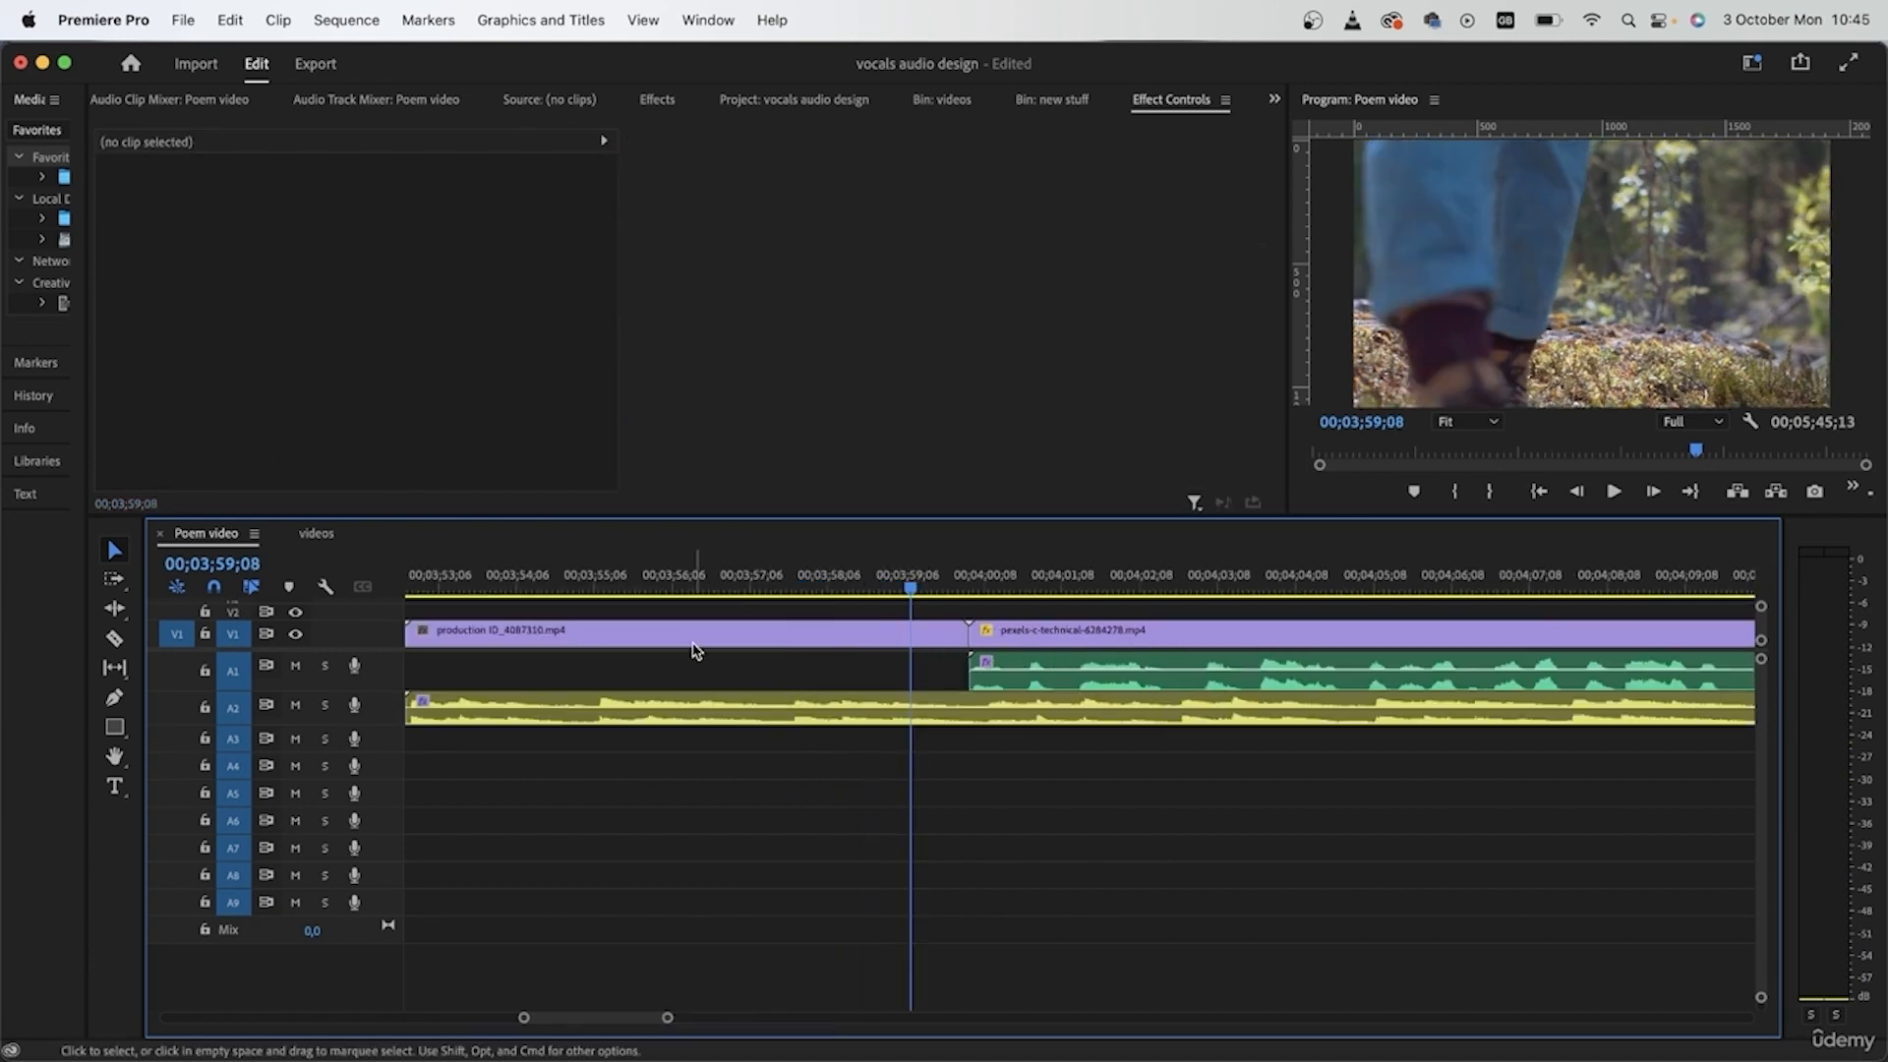
{"action": "scroll", "coordinate": [696, 651], "scroll_direction": "left", "scroll_amount": 3}
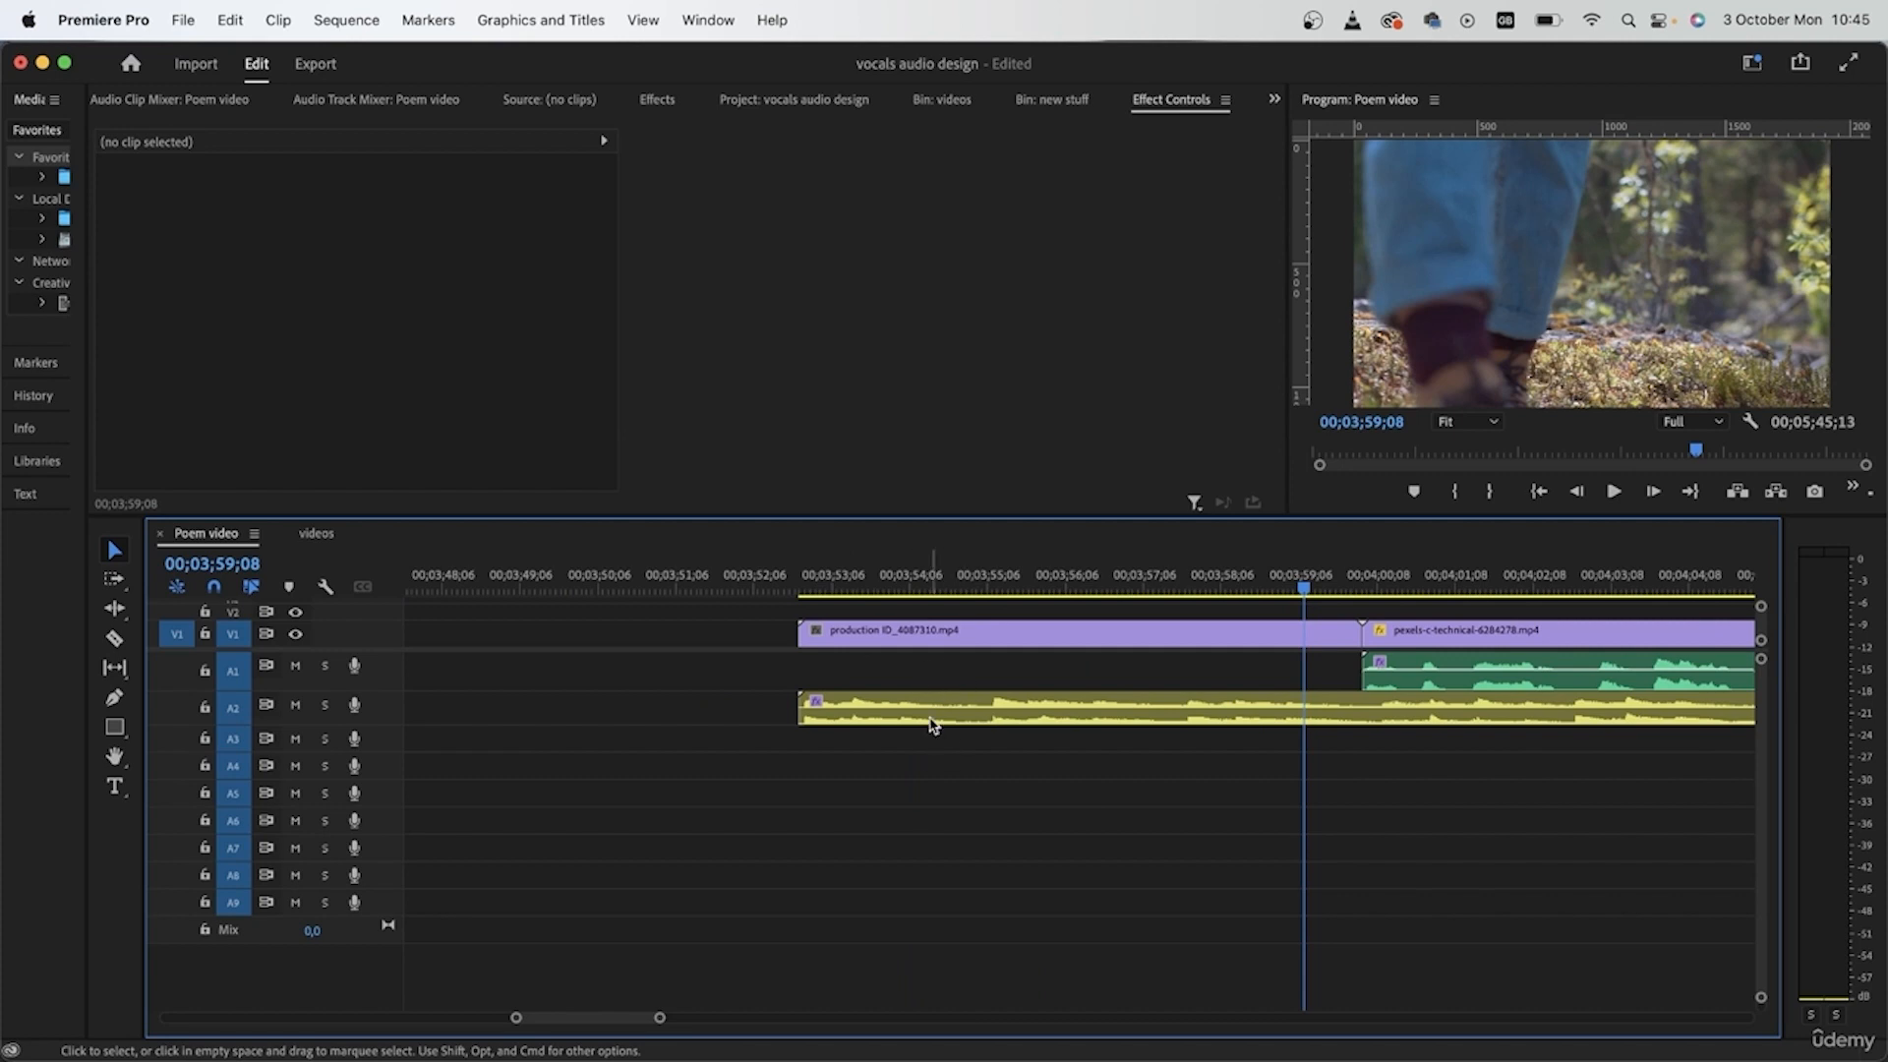
{"action": "scroll", "coordinate": [1101, 851], "scroll_direction": "right", "scroll_amount": 3}
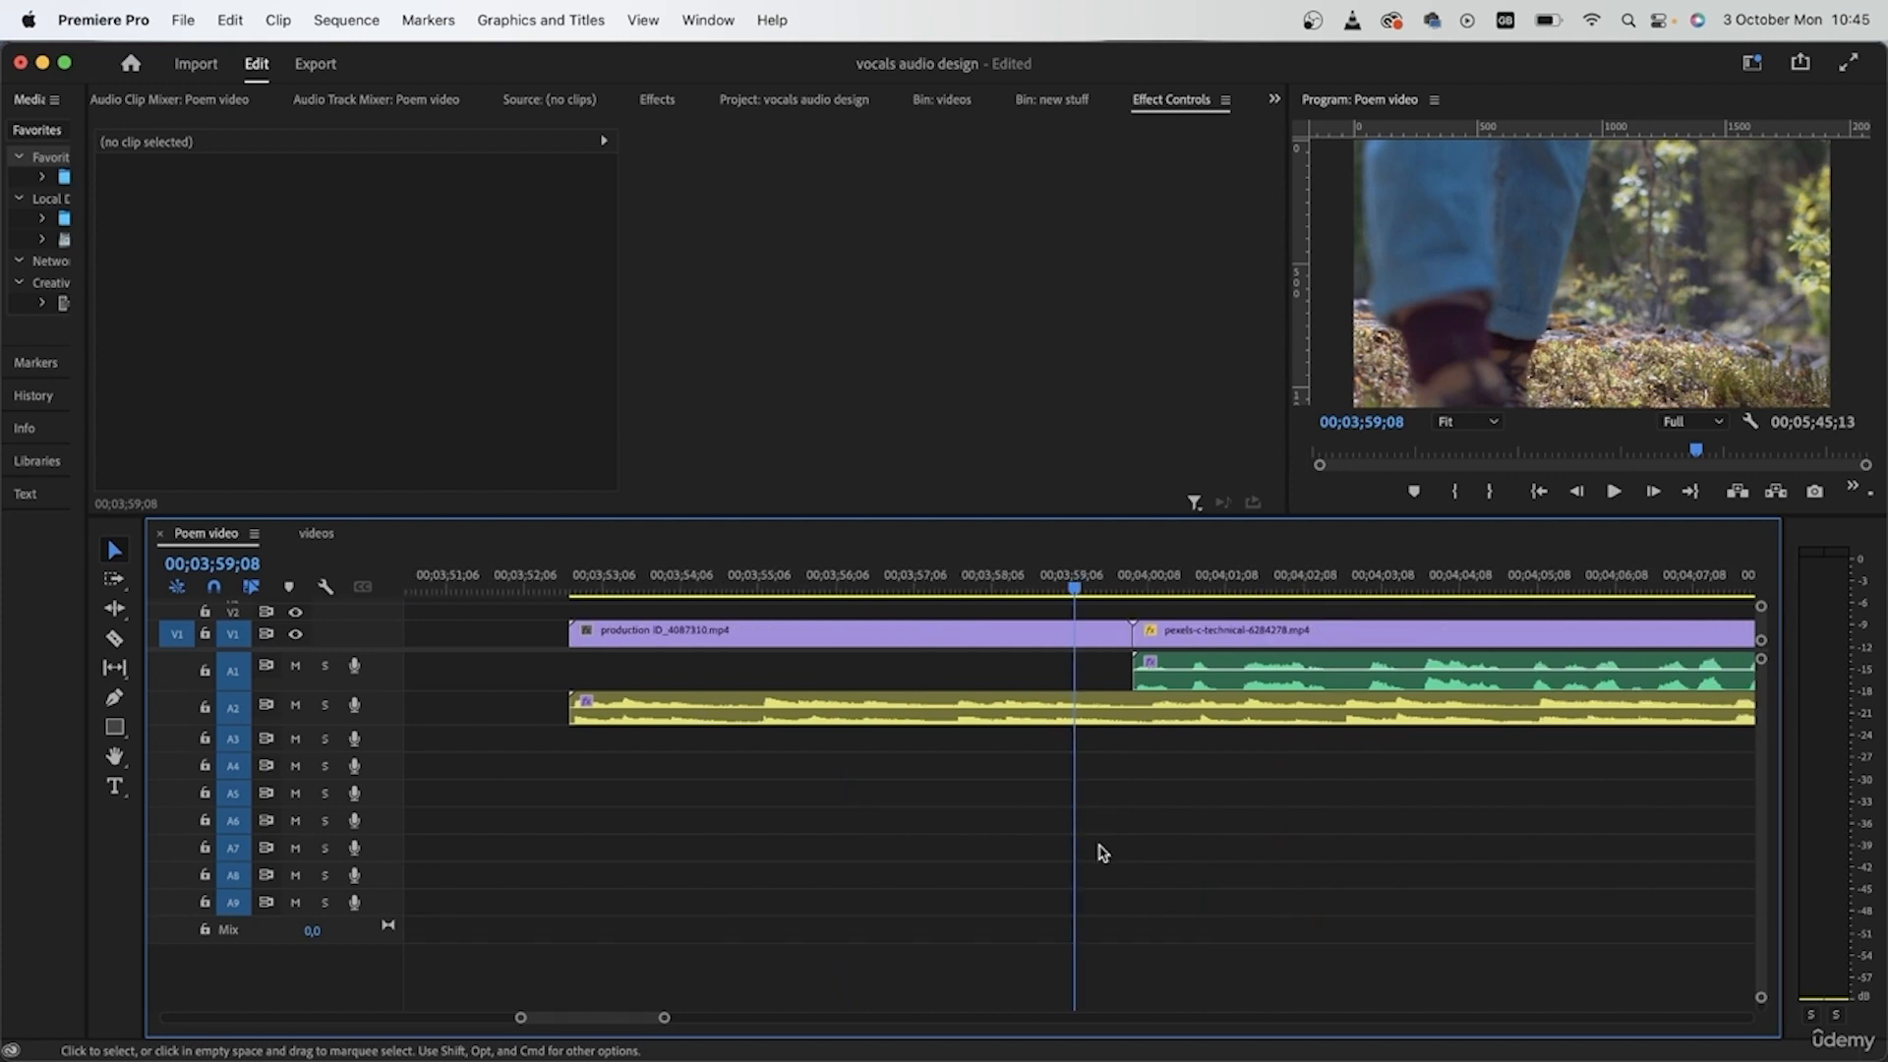
{"action": "left_click", "coordinate": [1062, 706]}
{"action": "left_click", "coordinate": [1193, 686]}
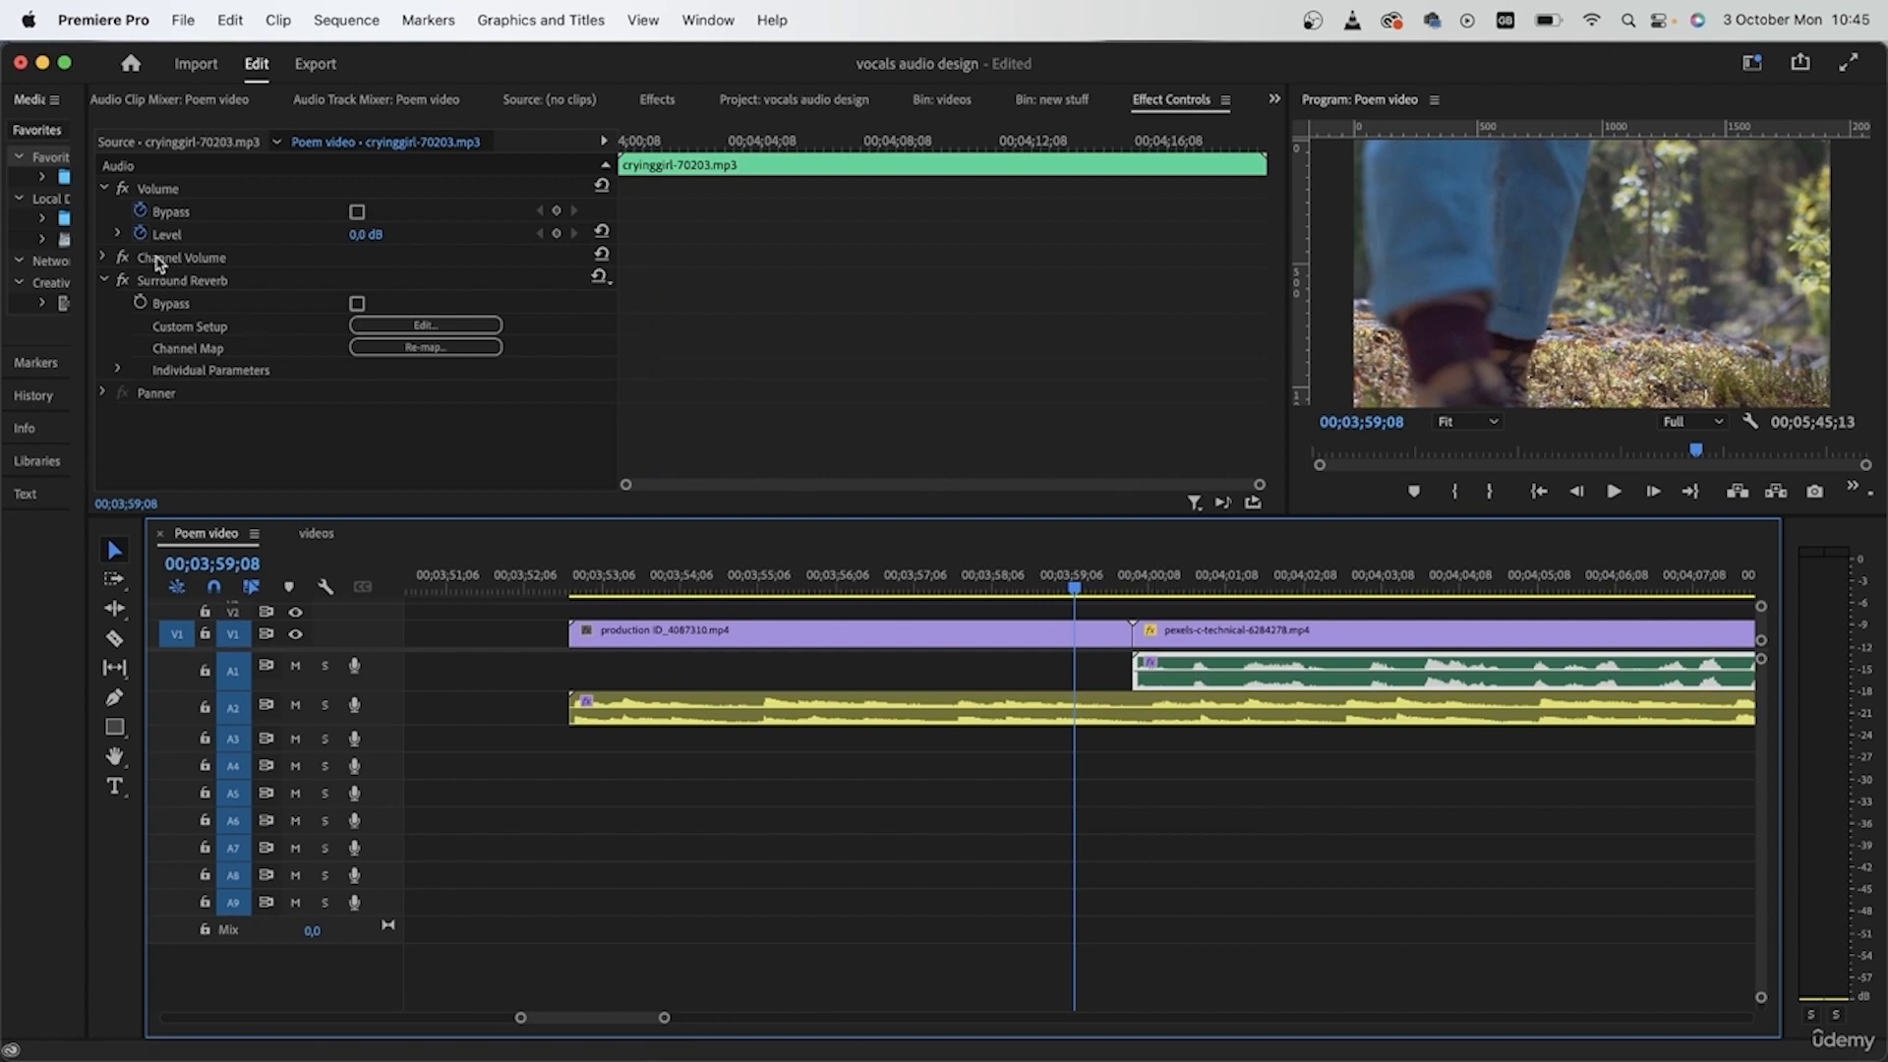
{"action": "left_click", "coordinate": [761, 723]}
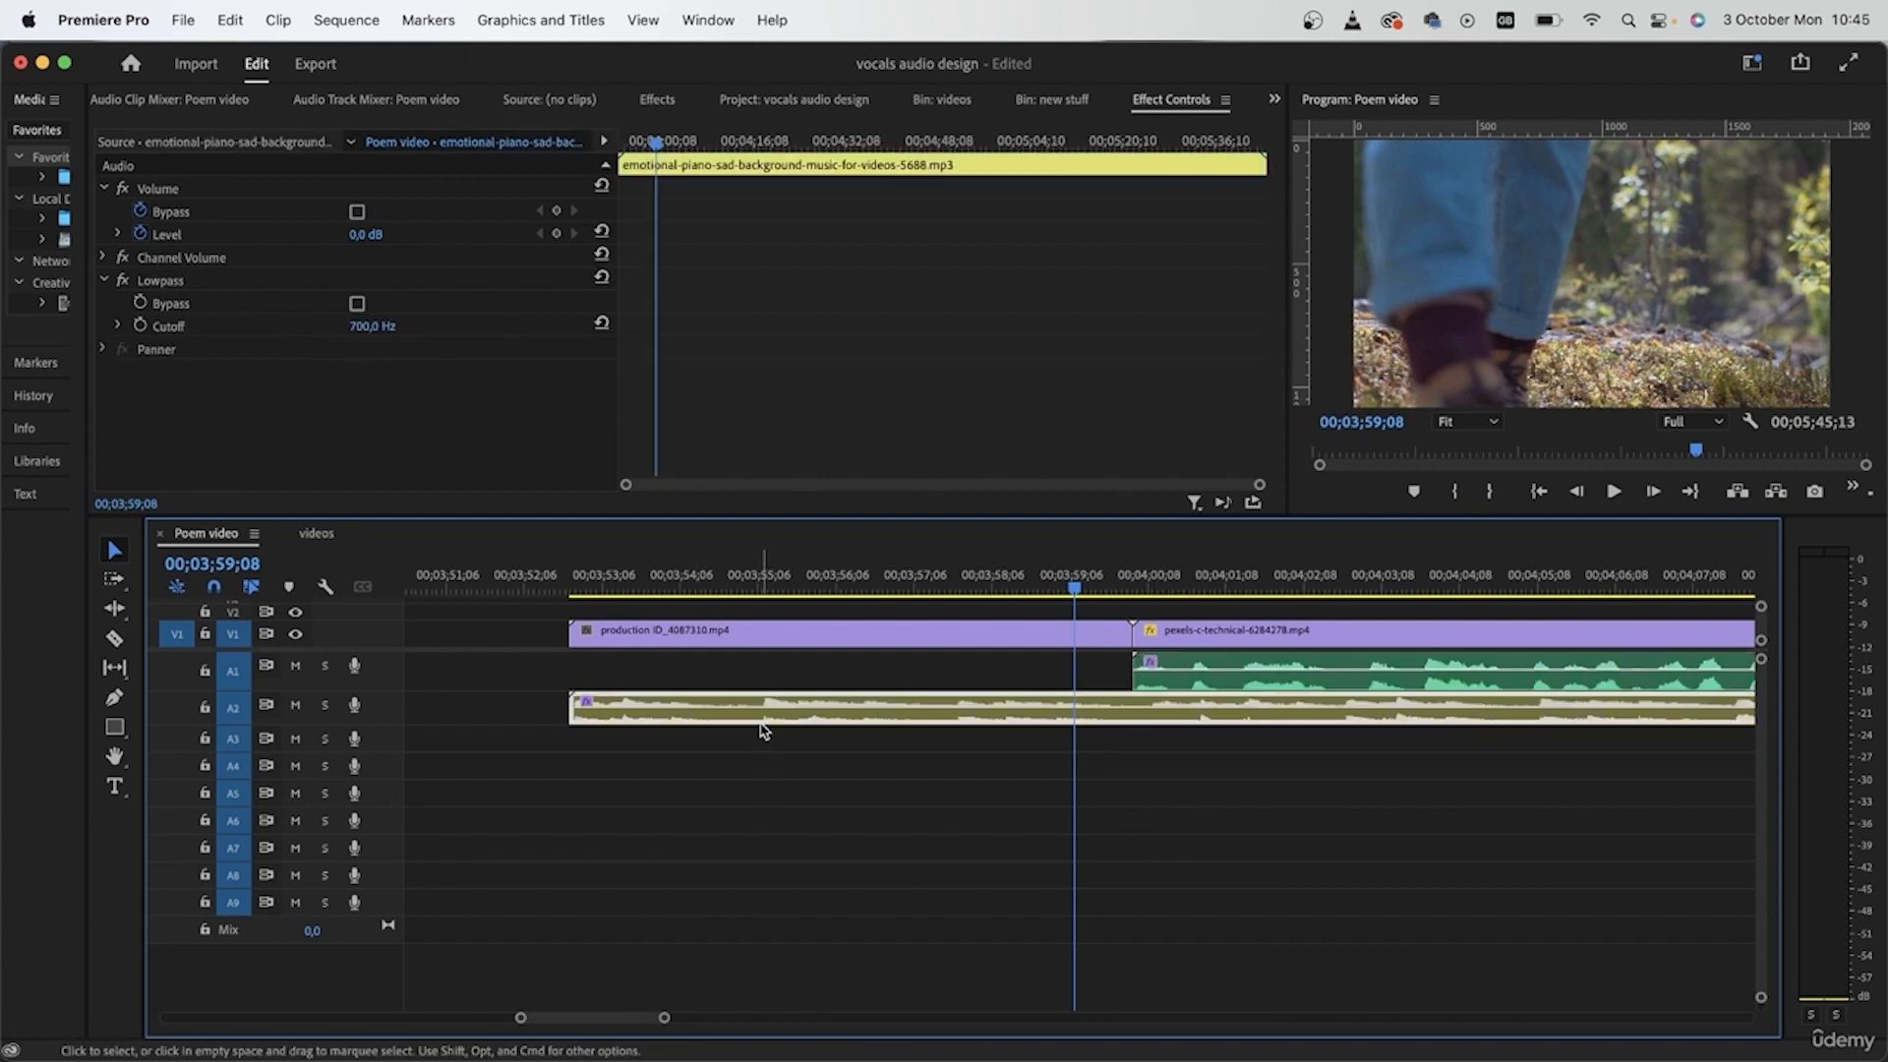
{"action": "left_click", "coordinate": [141, 325]}
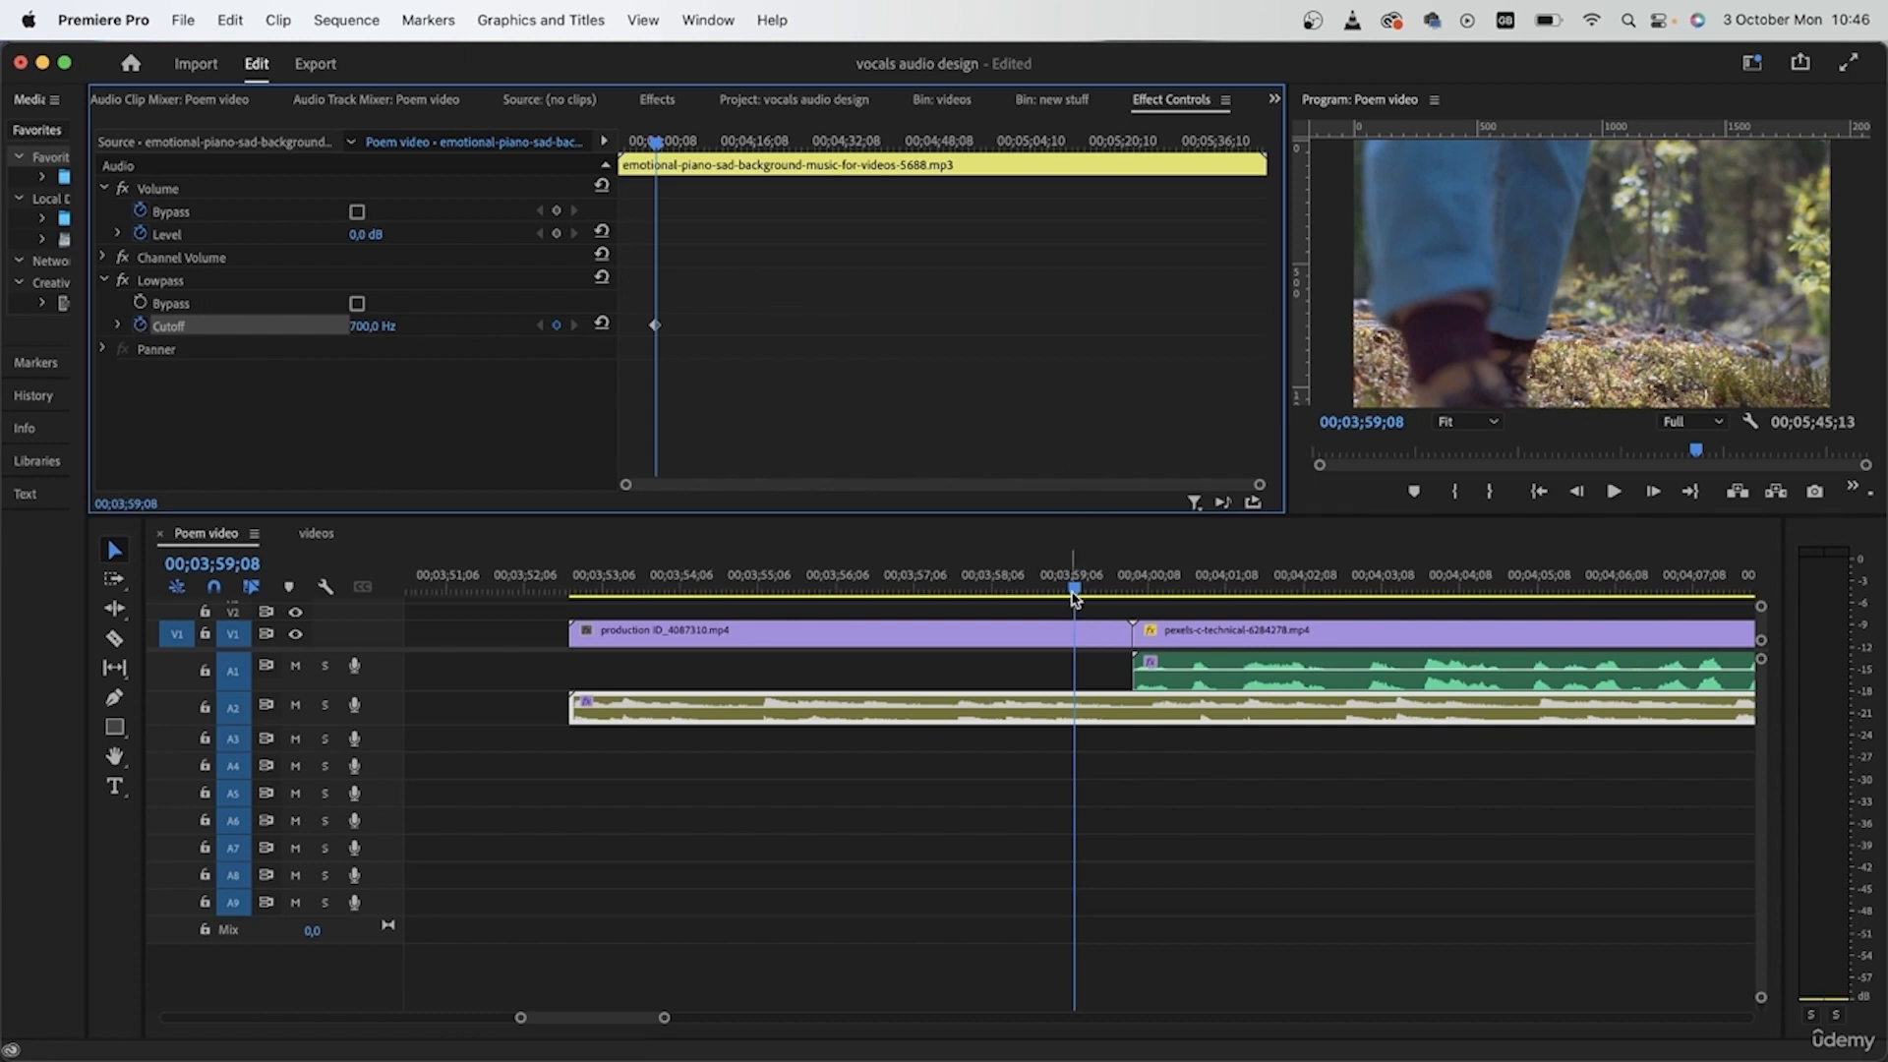
- Try a Lowpass cutoff keyframe of 13500 Hz at the music clip's start, moving it close to the 700 Hz keyframe
{"action": "left_click_drag", "start_coordinate": [1075, 590], "coordinate": [569, 587]}
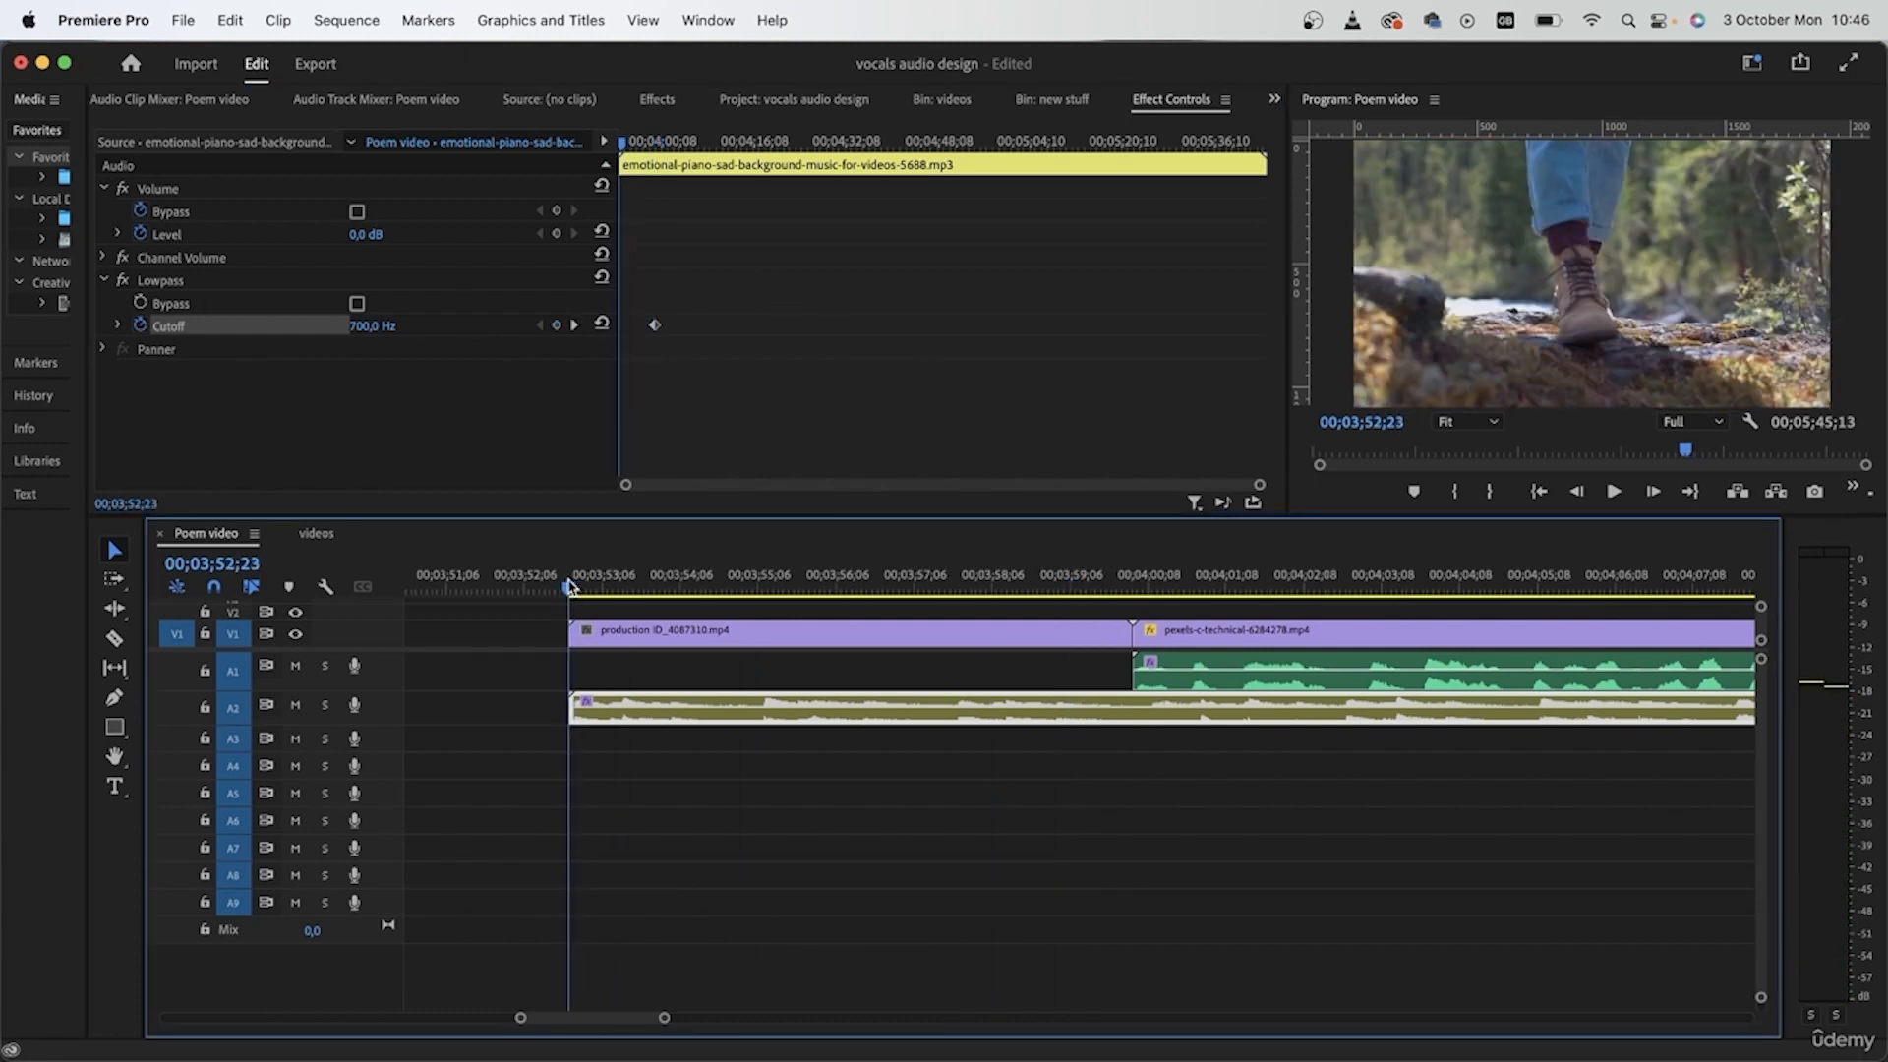
{"action": "left_click", "coordinate": [373, 325]}
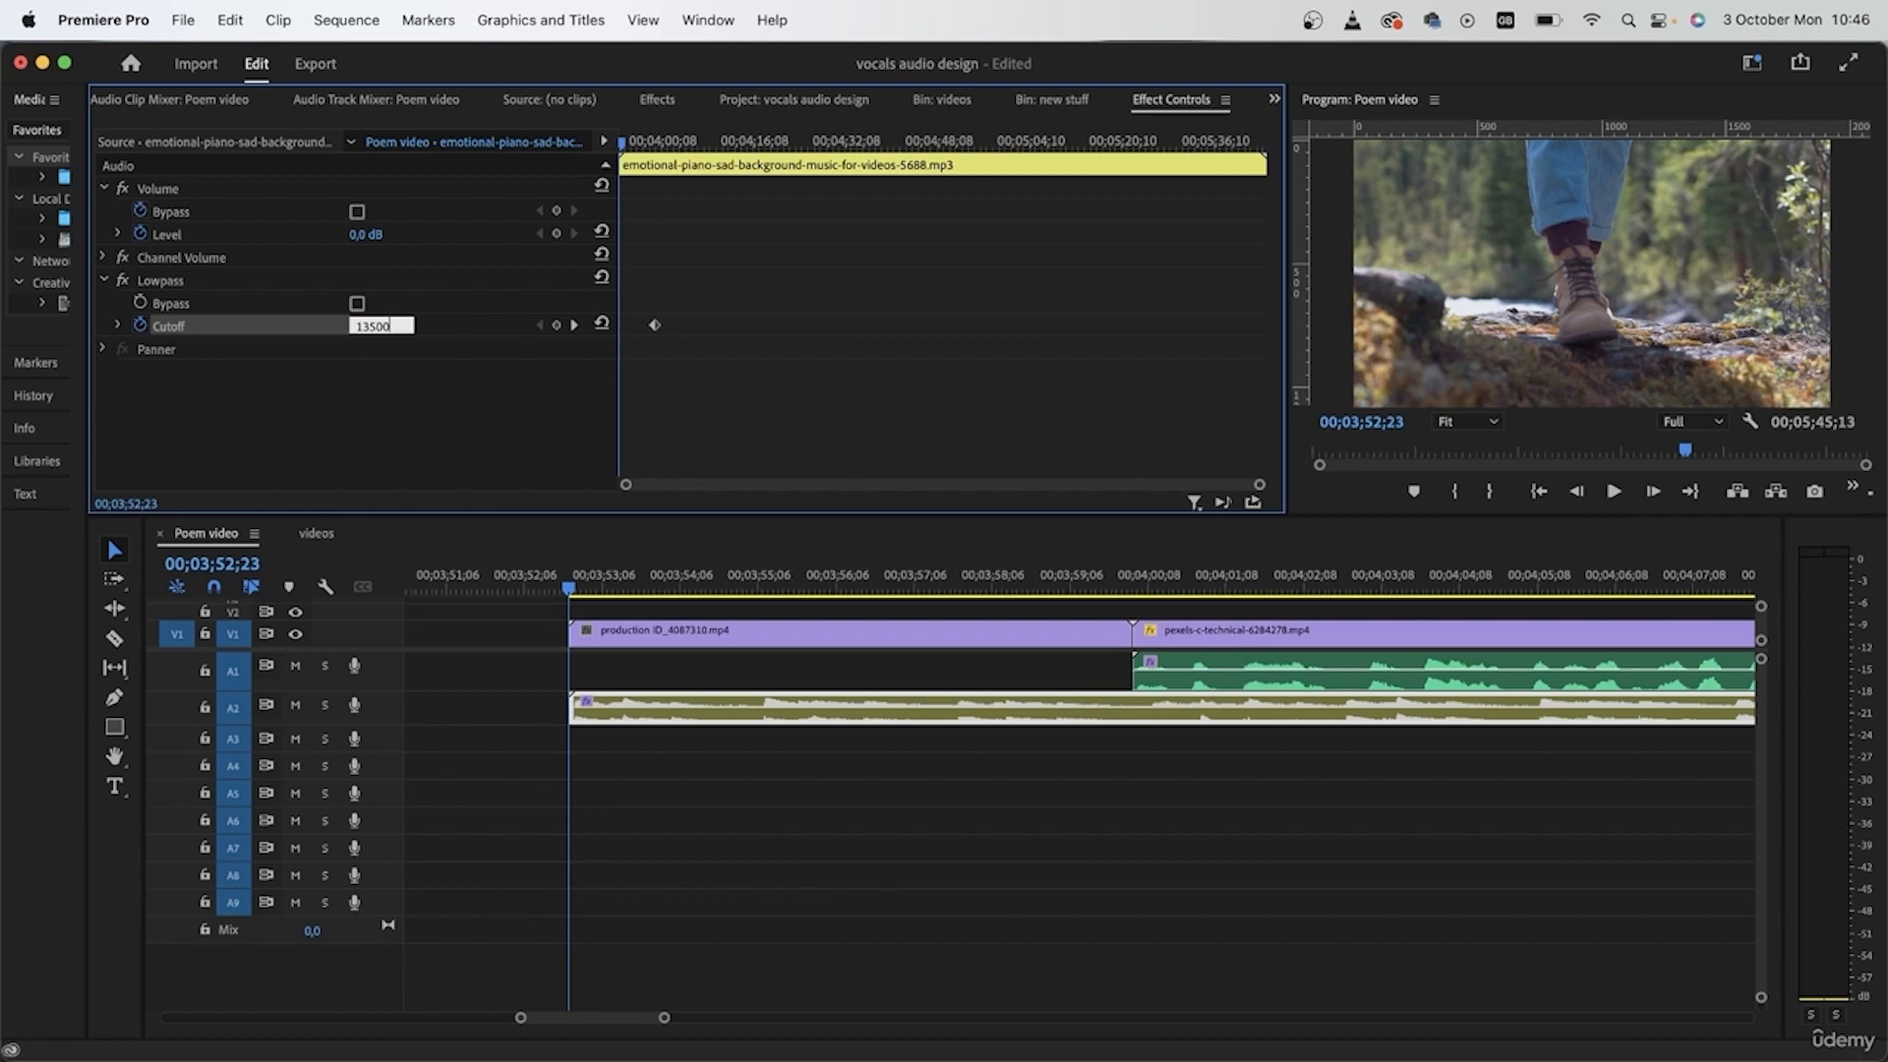
{"action": "key", "text": "Return"}
{"action": "left_click_drag", "start_coordinate": [1472, 586], "coordinate": [1044, 587]}
{"action": "left_click_drag", "start_coordinate": [621, 326], "coordinate": [644, 328]}
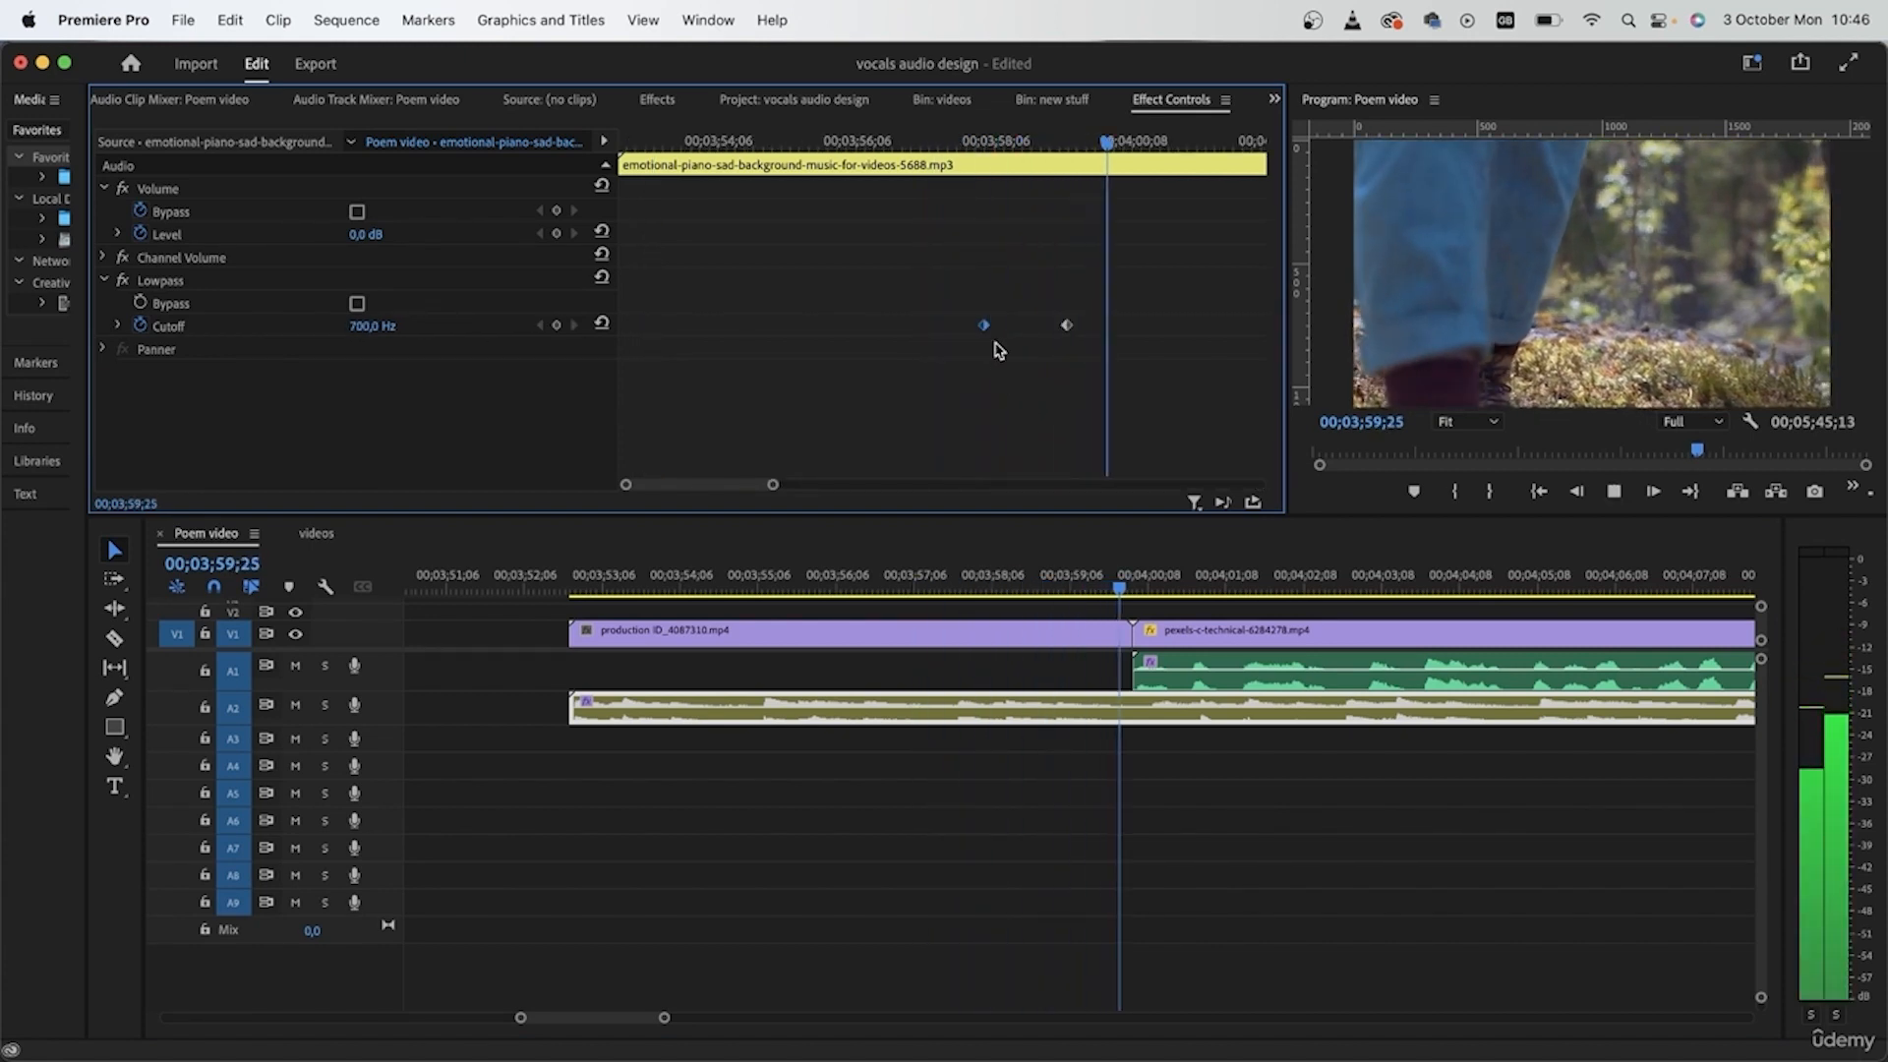
- Stop playback and check the Lowpass cutoff values at the two keyframes of the music clip
{"action": "key", "text": "space"}
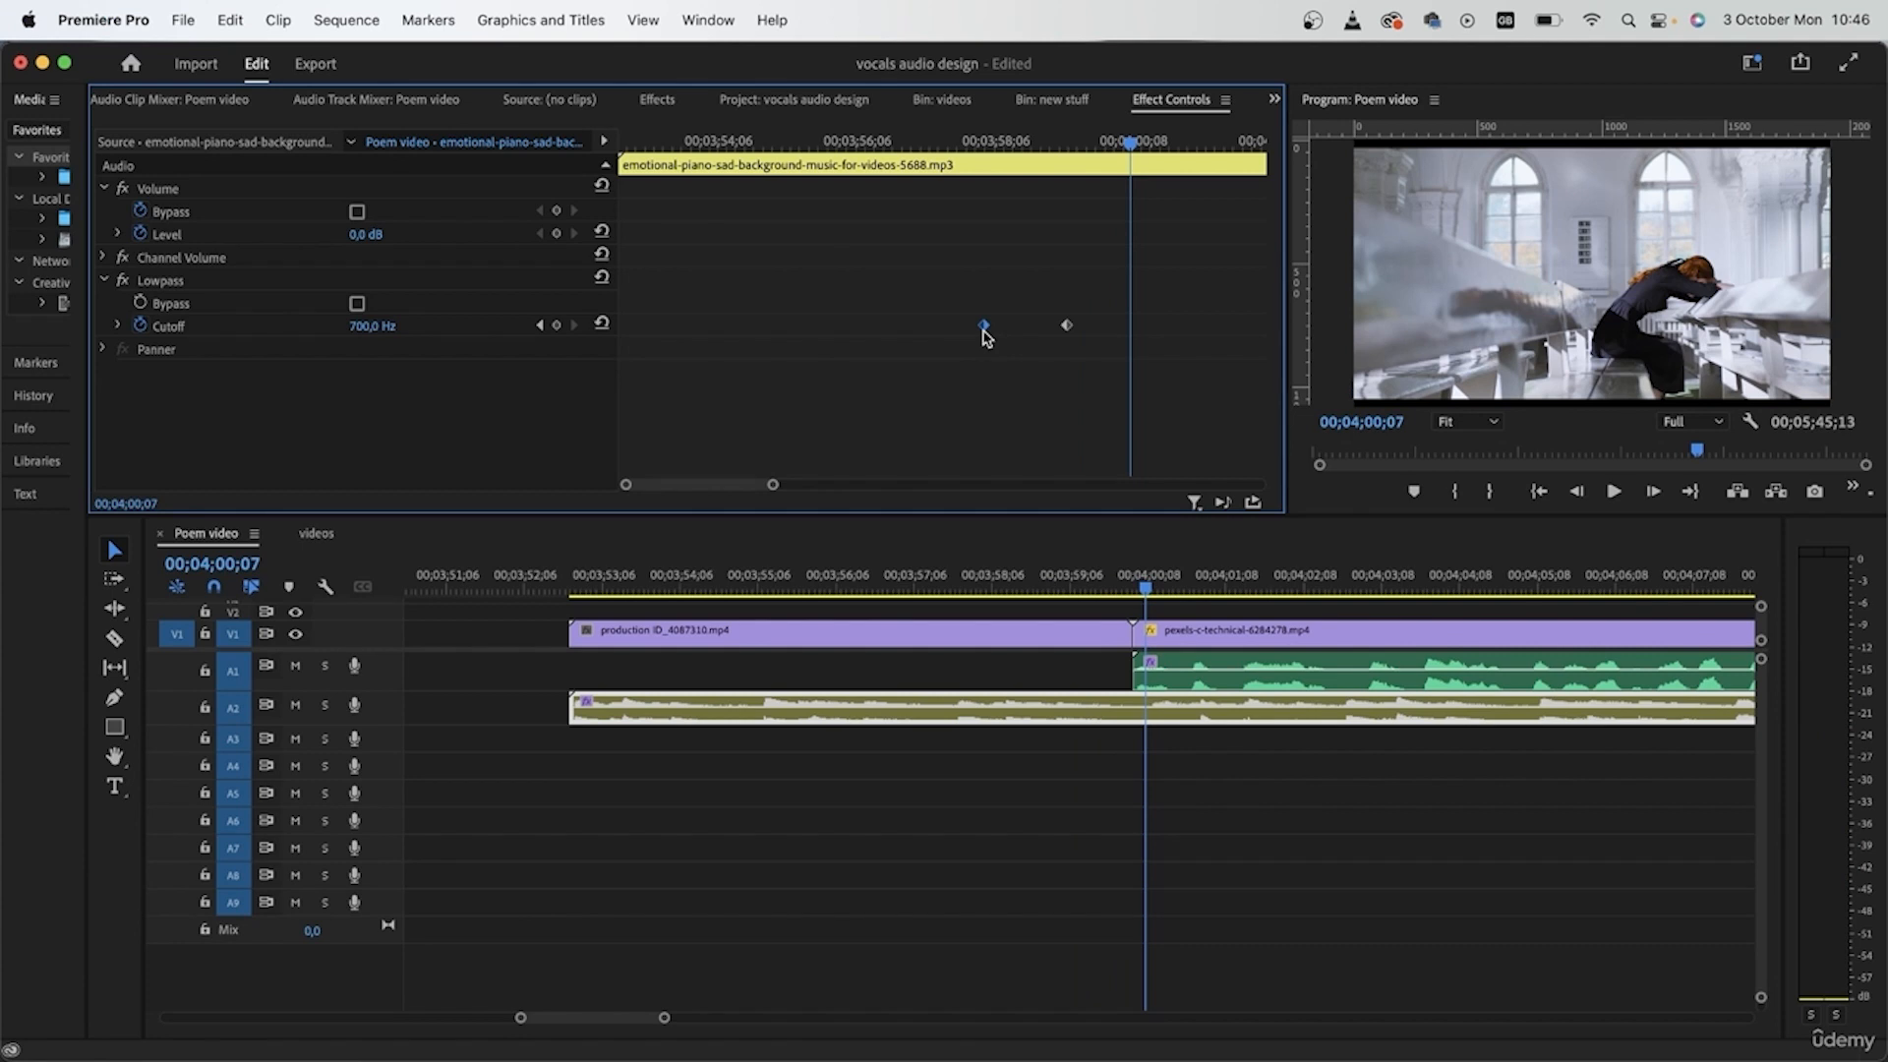
{"action": "mouse_move", "coordinate": [963, 138]}
{"action": "left_mouse_down"}
{"action": "mouse_move", "coordinate": [974, 122]}
{"action": "mouse_move", "coordinate": [986, 140]}
{"action": "left_mouse_up"}
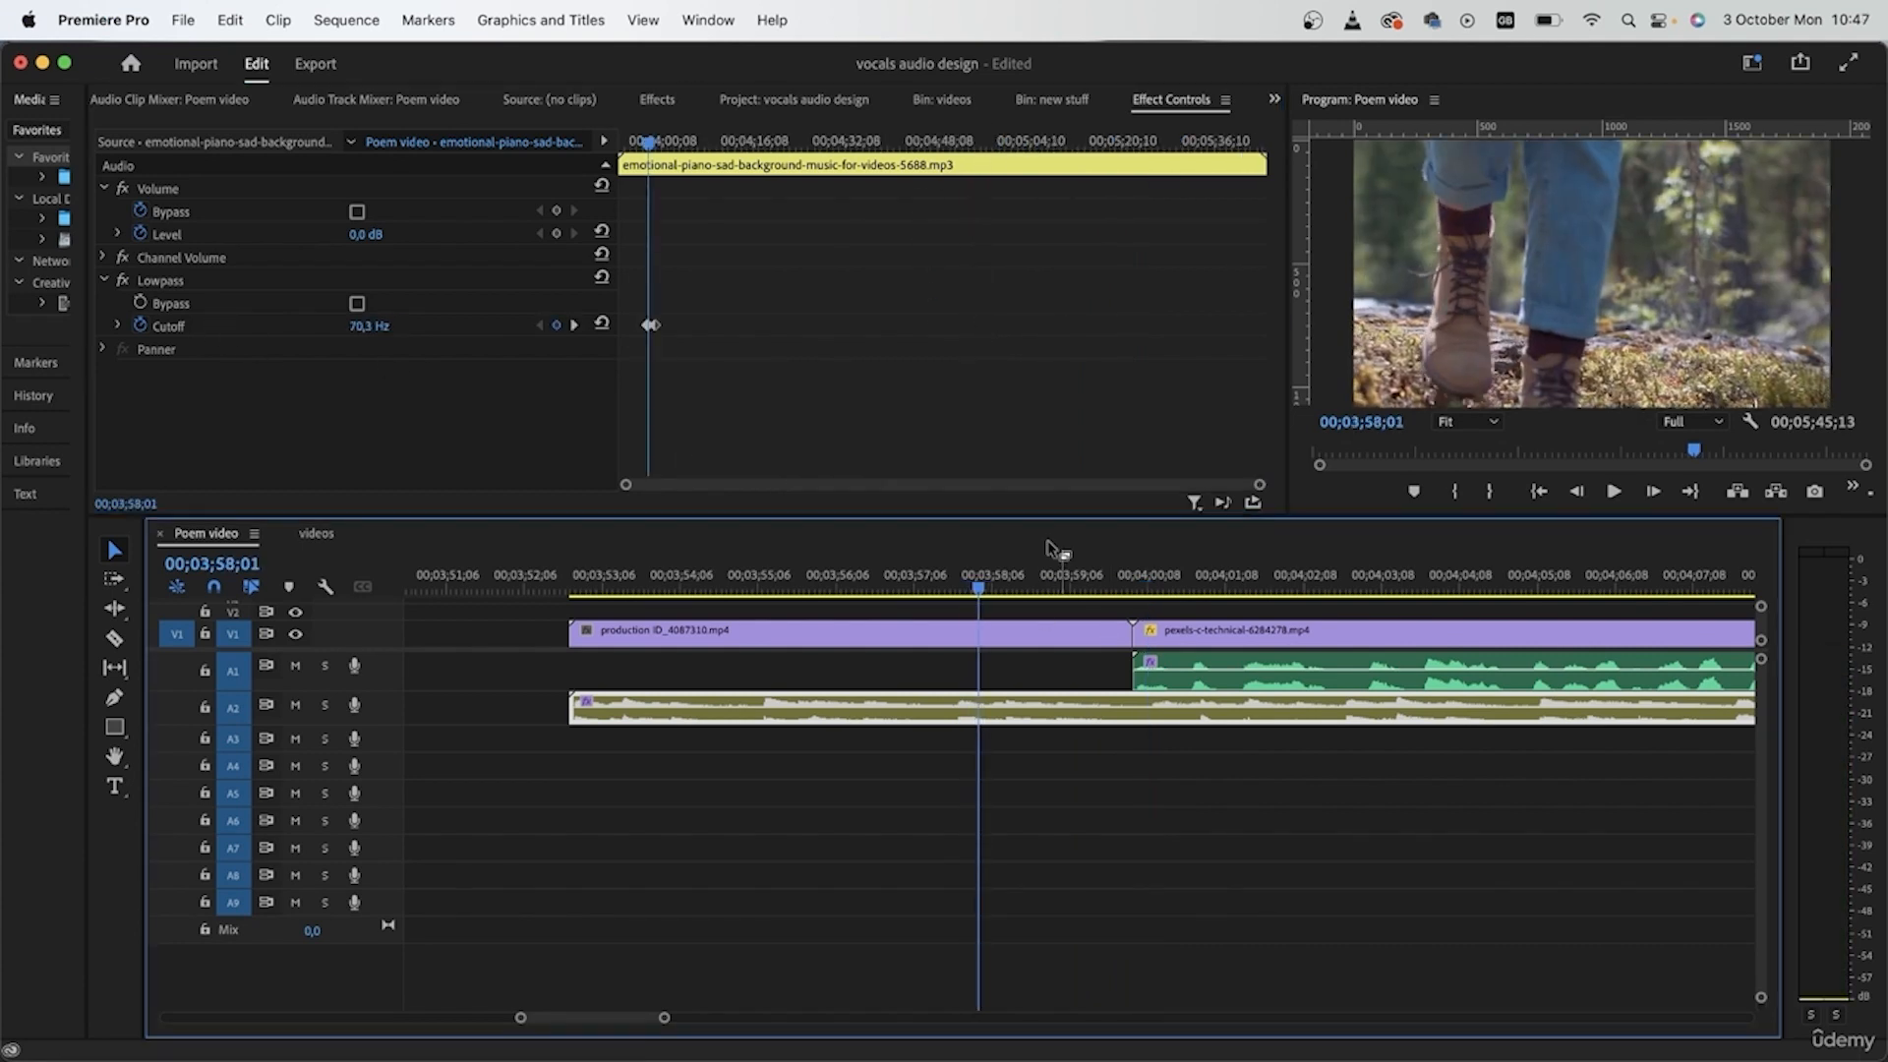
{"action": "left_click", "coordinate": [658, 335]}
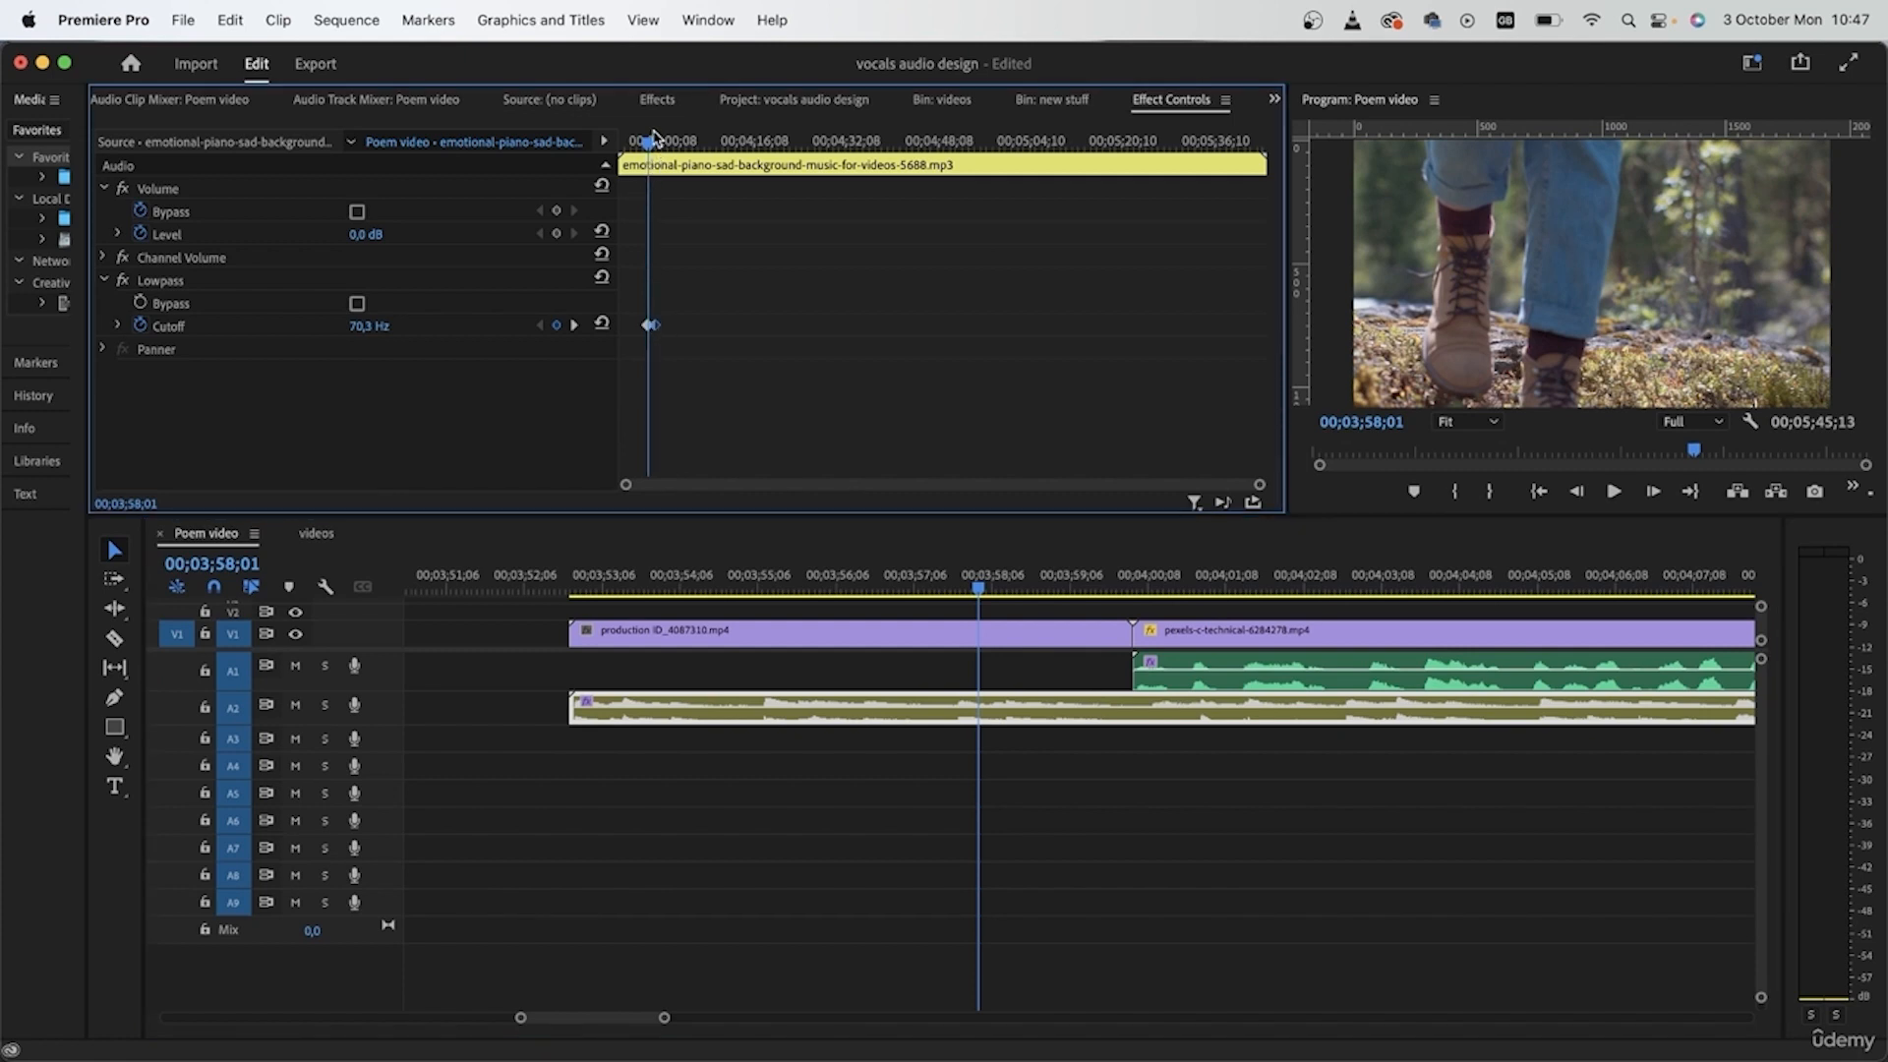
{"action": "left_click", "coordinate": [575, 325]}
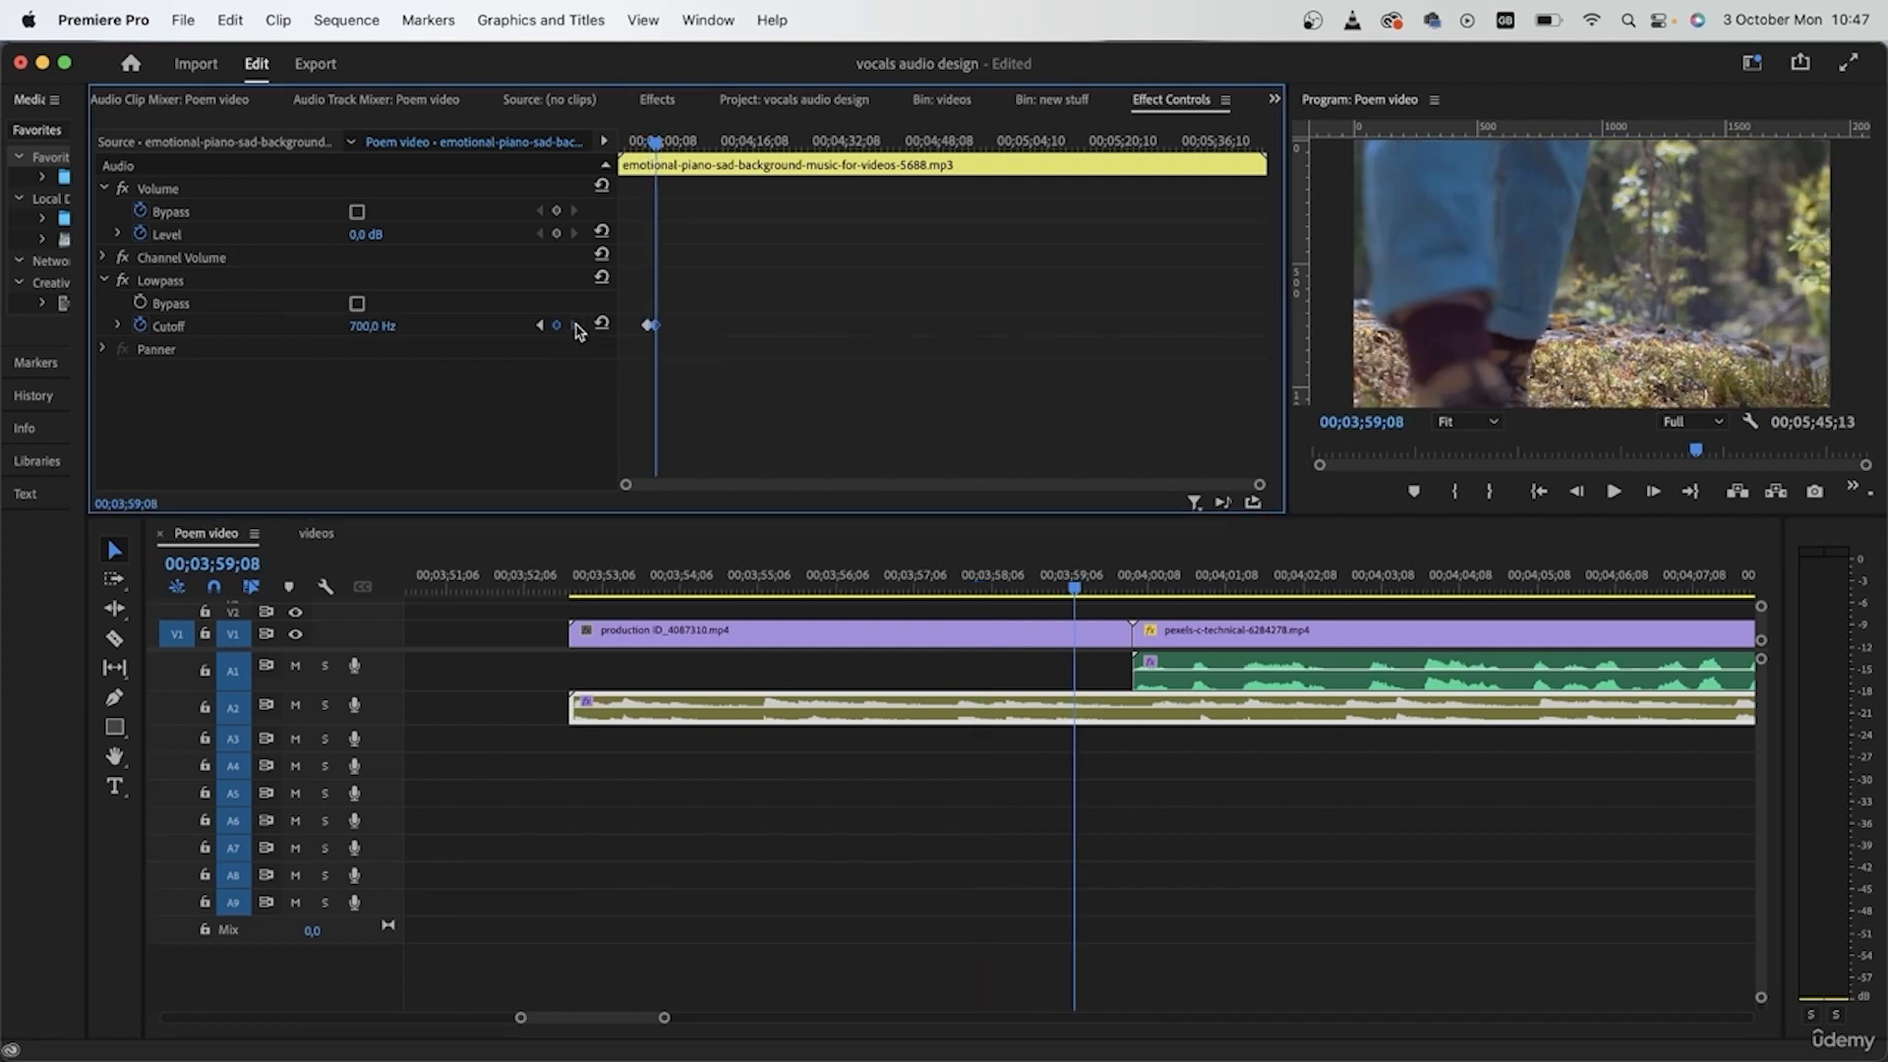
{"action": "left_click", "coordinate": [366, 327]}
{"action": "left_click", "coordinate": [777, 309]}
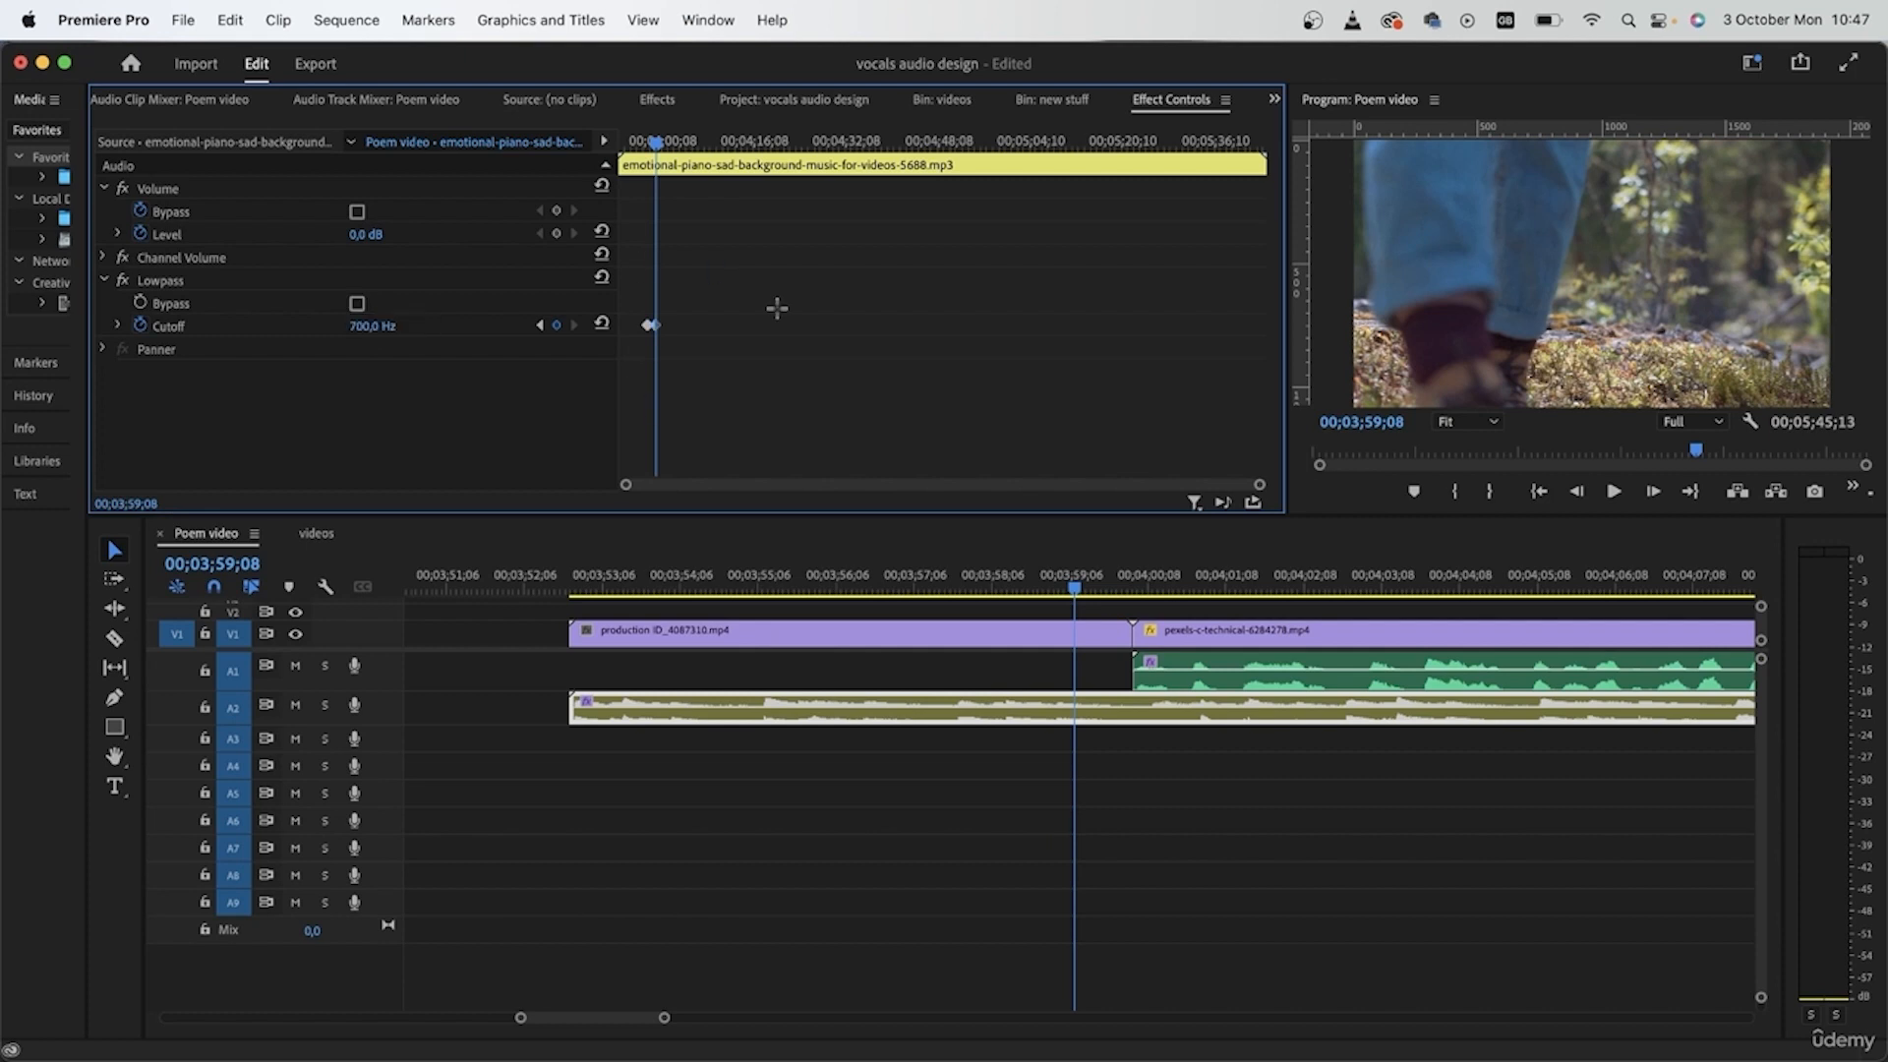
- Set the music's Lowpass cutoff to 1490 Hz with a keyframe at 00;03;58;02
{"action": "left_click", "coordinate": [539, 325]}
{"action": "left_click", "coordinate": [369, 326]}
{"action": "type", "text": "14"}
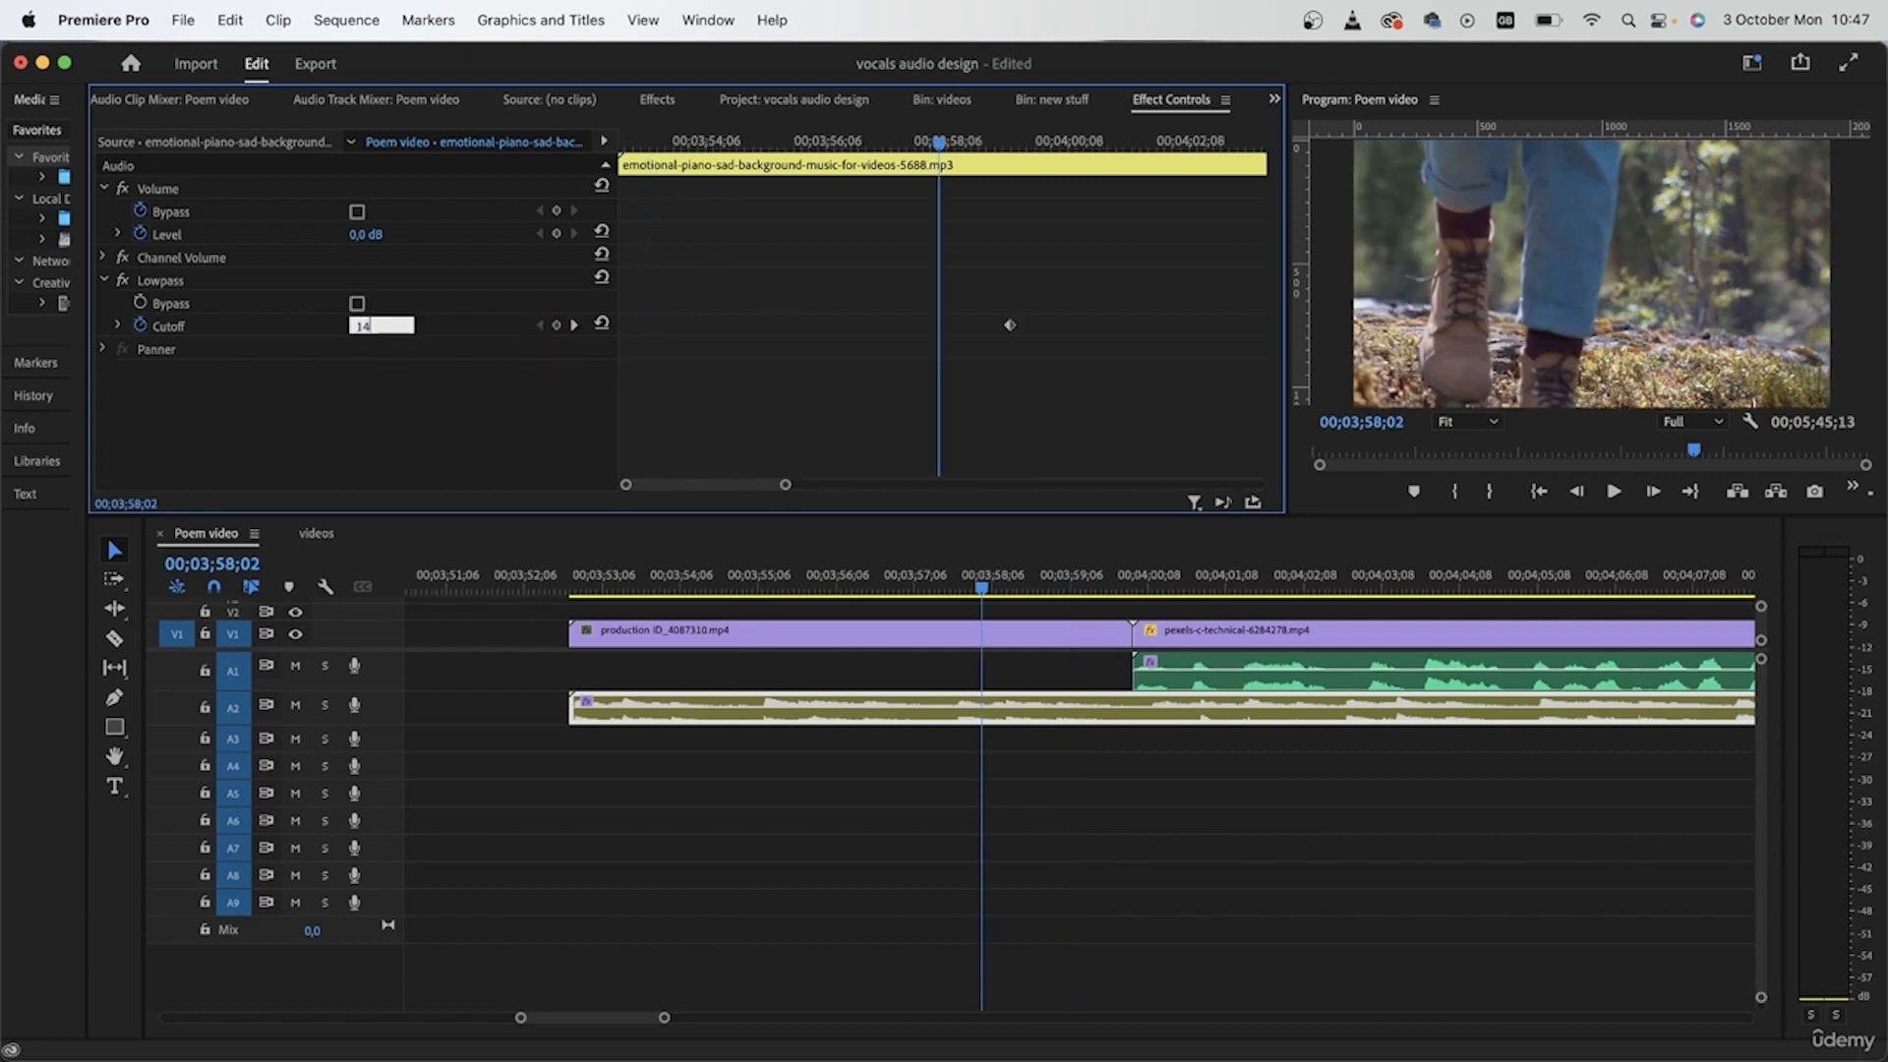
{"action": "type", "text": "90"}
{"action": "key", "text": "Return"}
- Play the transition from the hiking scene to the church scene from 00;03;54;03, stopping at 00;04;04;21
{"action": "left_click", "coordinate": [698, 142]}
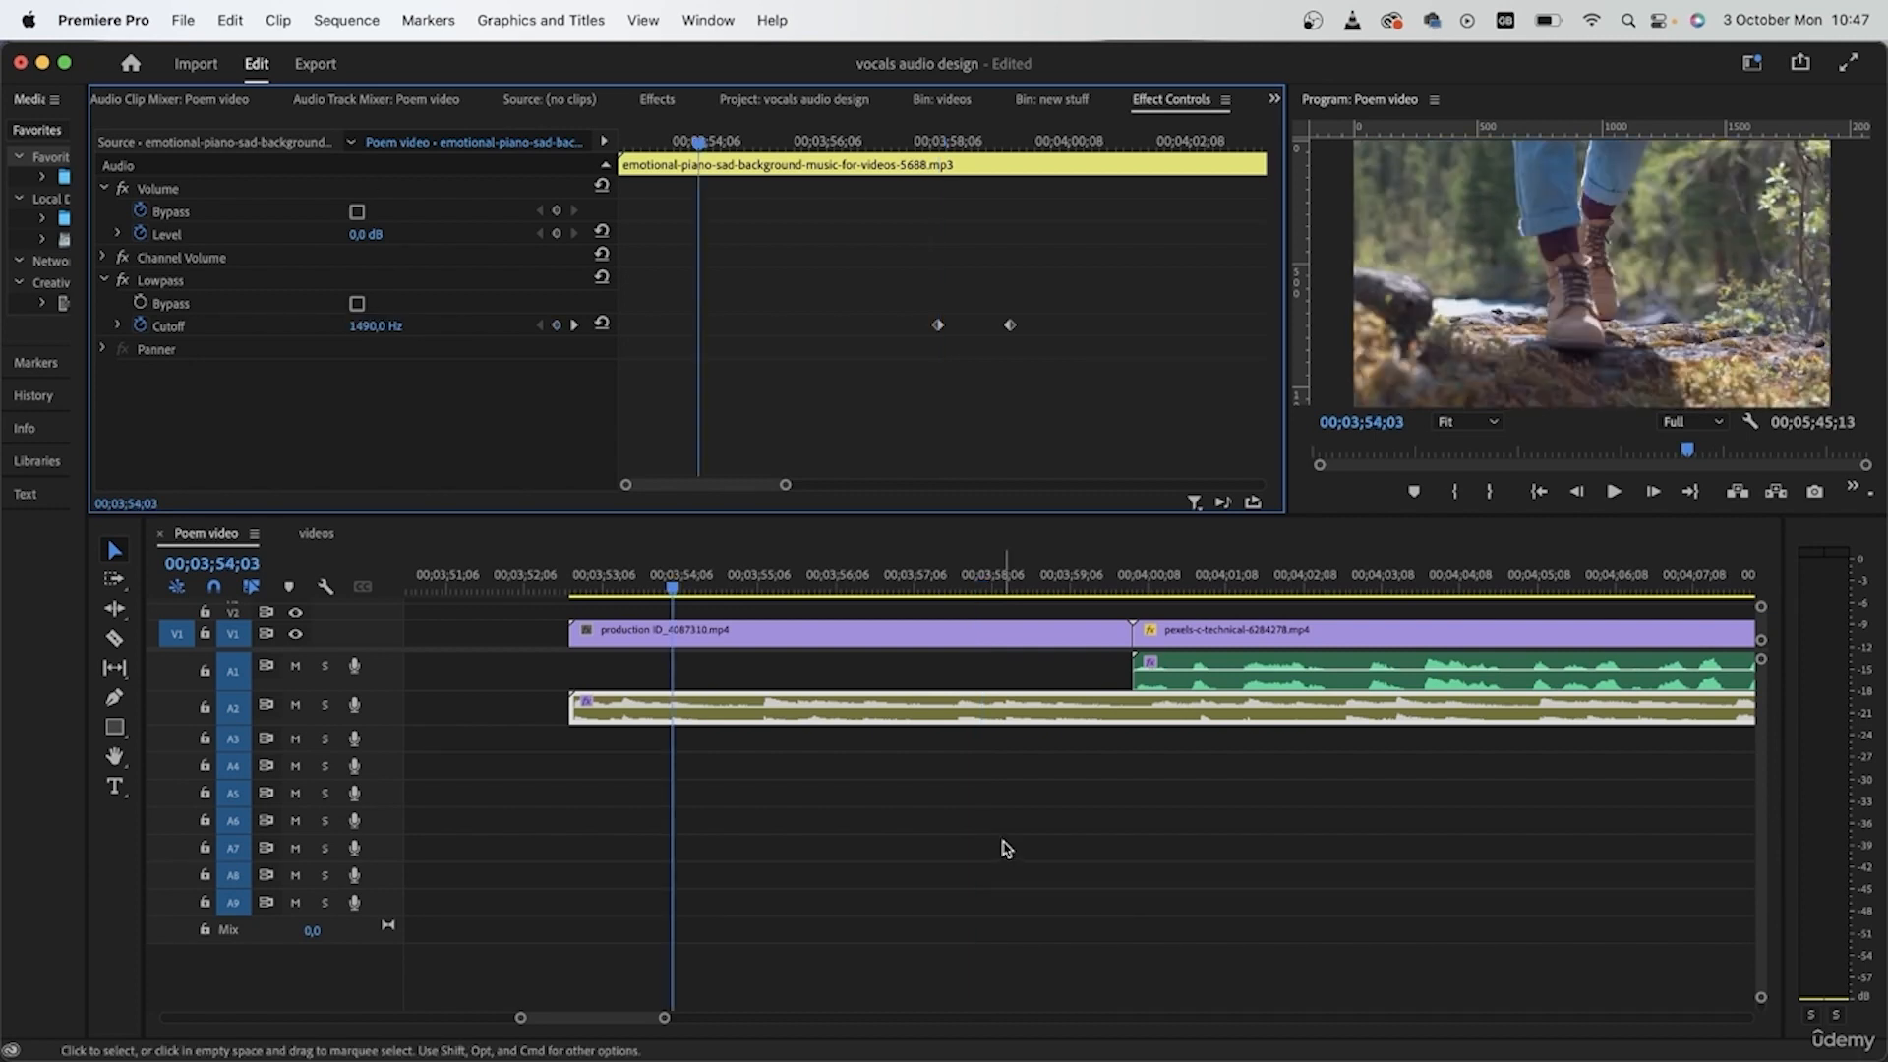
{"action": "key", "text": "space"}
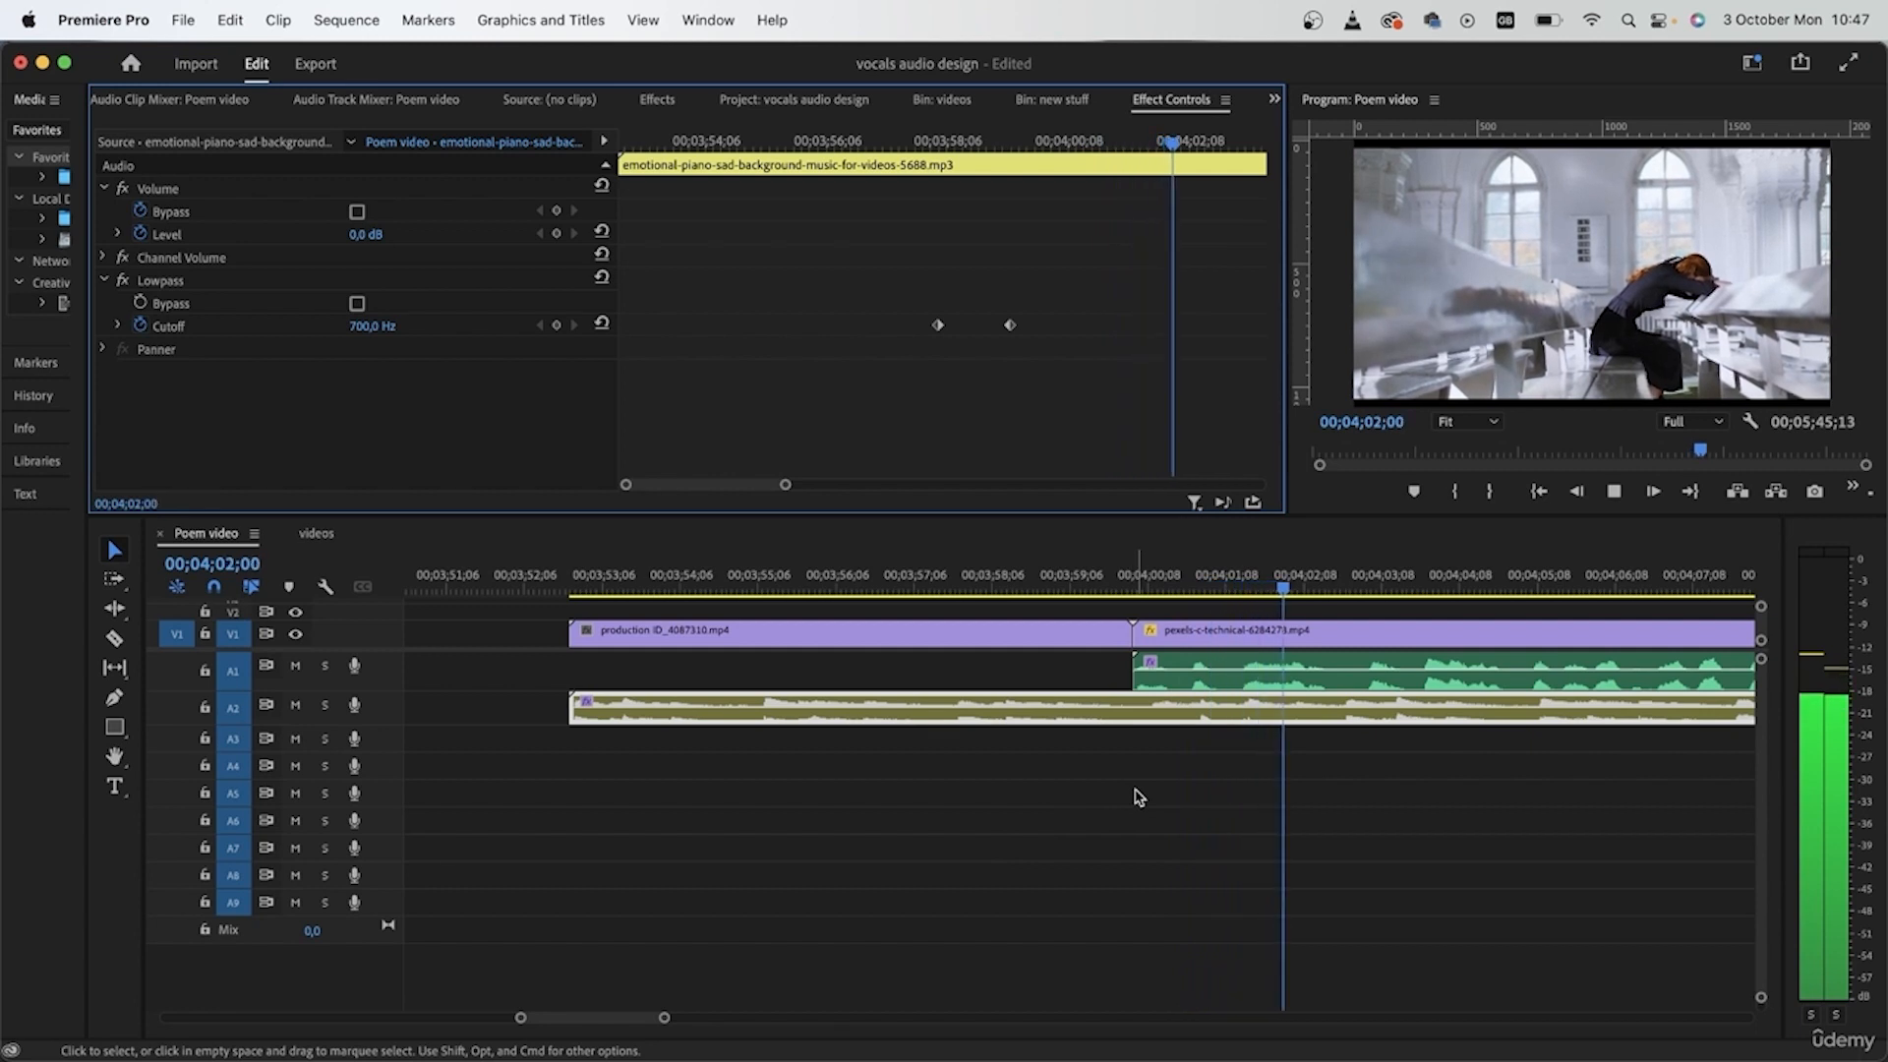
{"action": "scroll", "coordinate": [1135, 789], "scroll_direction": "right", "scroll_amount": 3}
{"action": "scroll", "coordinate": [1135, 790], "scroll_direction": "down", "scroll_amount": 5}
{"action": "scroll", "coordinate": [1334, 774], "scroll_direction": "right", "scroll_amount": 3}
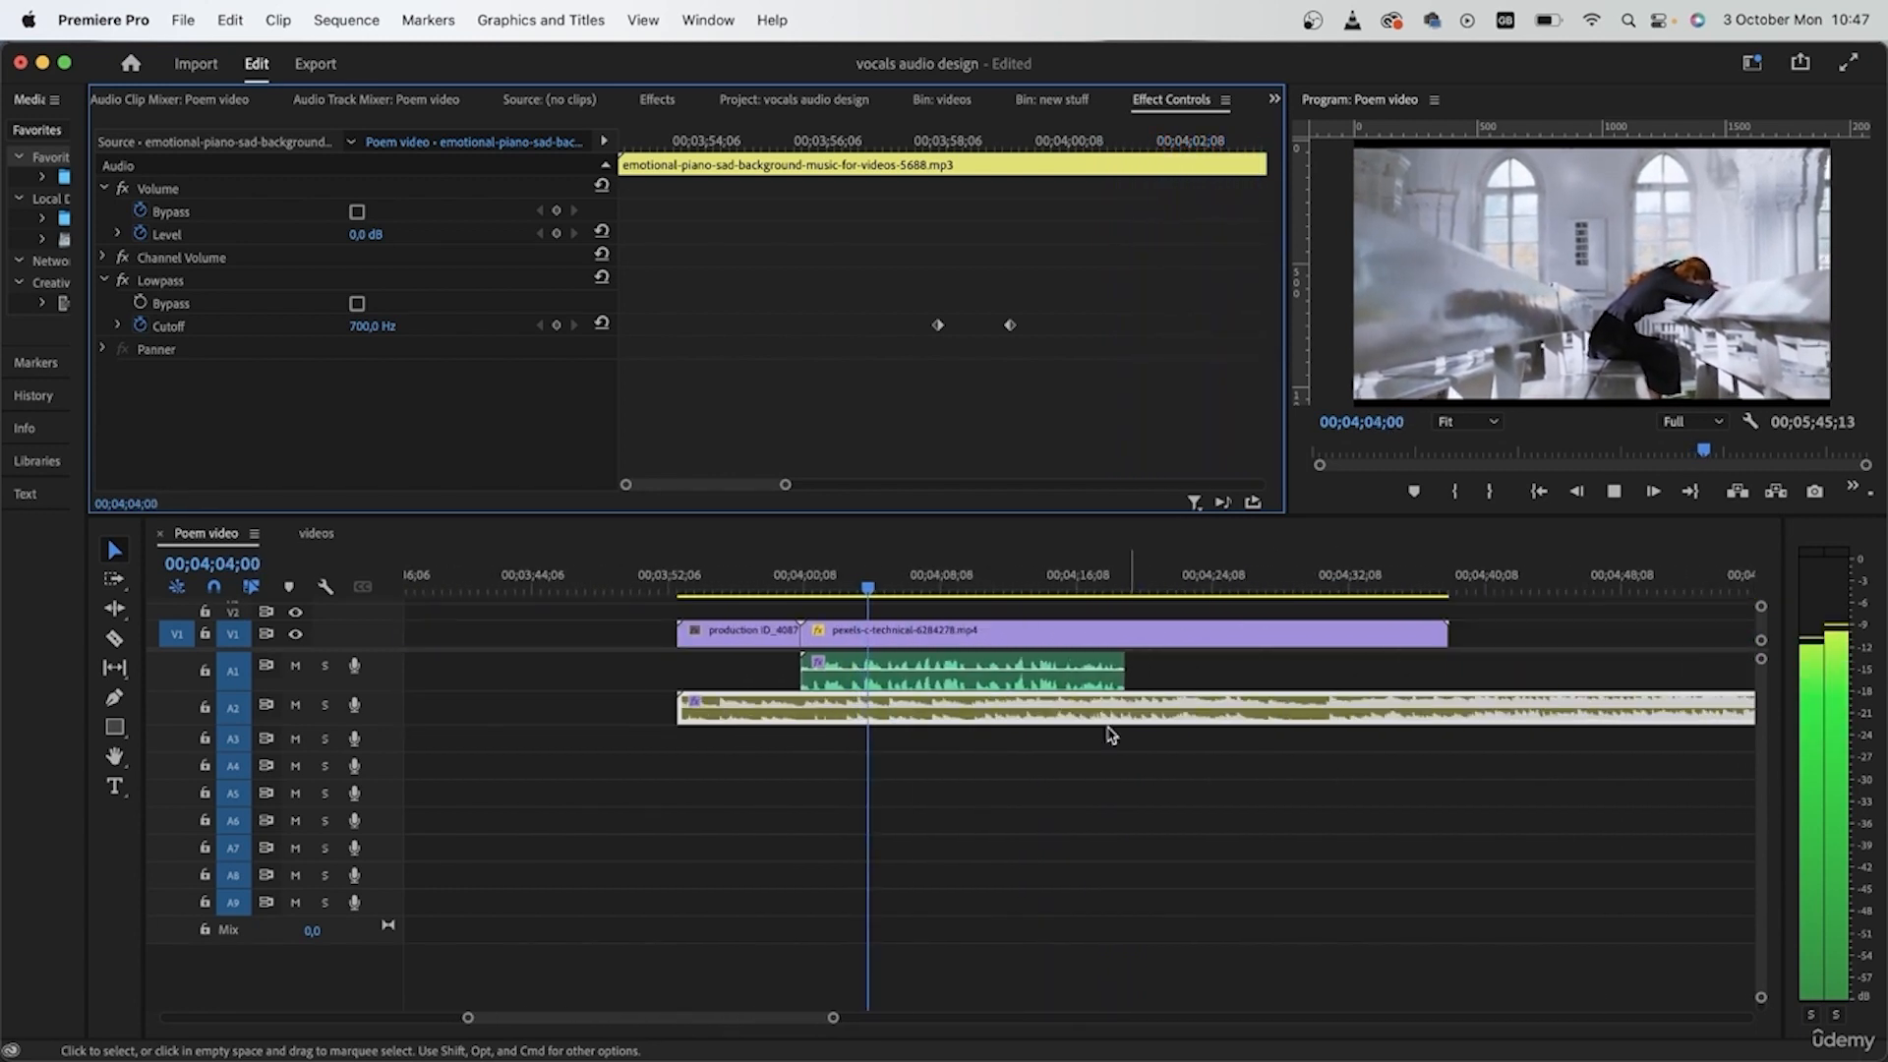
{"action": "key", "text": "space"}
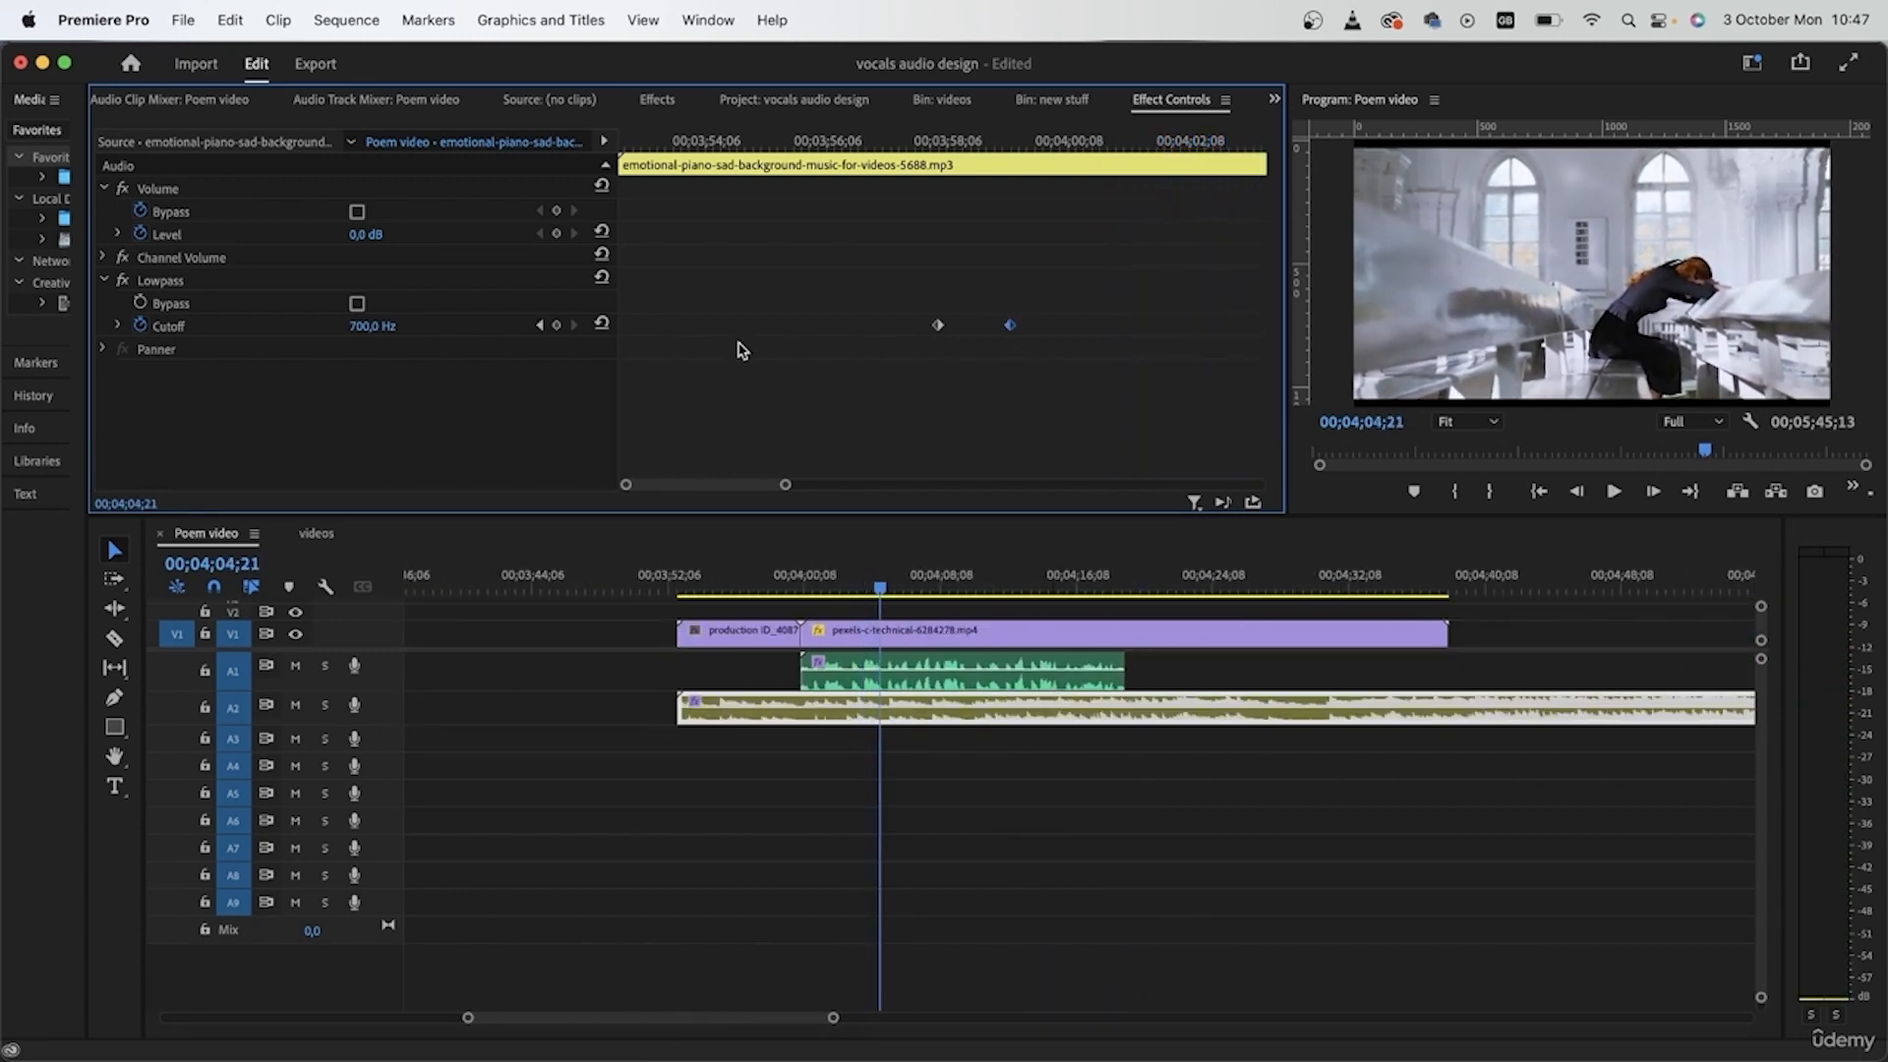
- Set the second Lowpass cutoff keyframe, at 00;03;59;08, to 500 Hz
{"action": "left_click", "coordinate": [539, 325]}
{"action": "left_click", "coordinate": [367, 328]}
{"action": "type", "text": "500"}
{"action": "key", "text": "Return"}
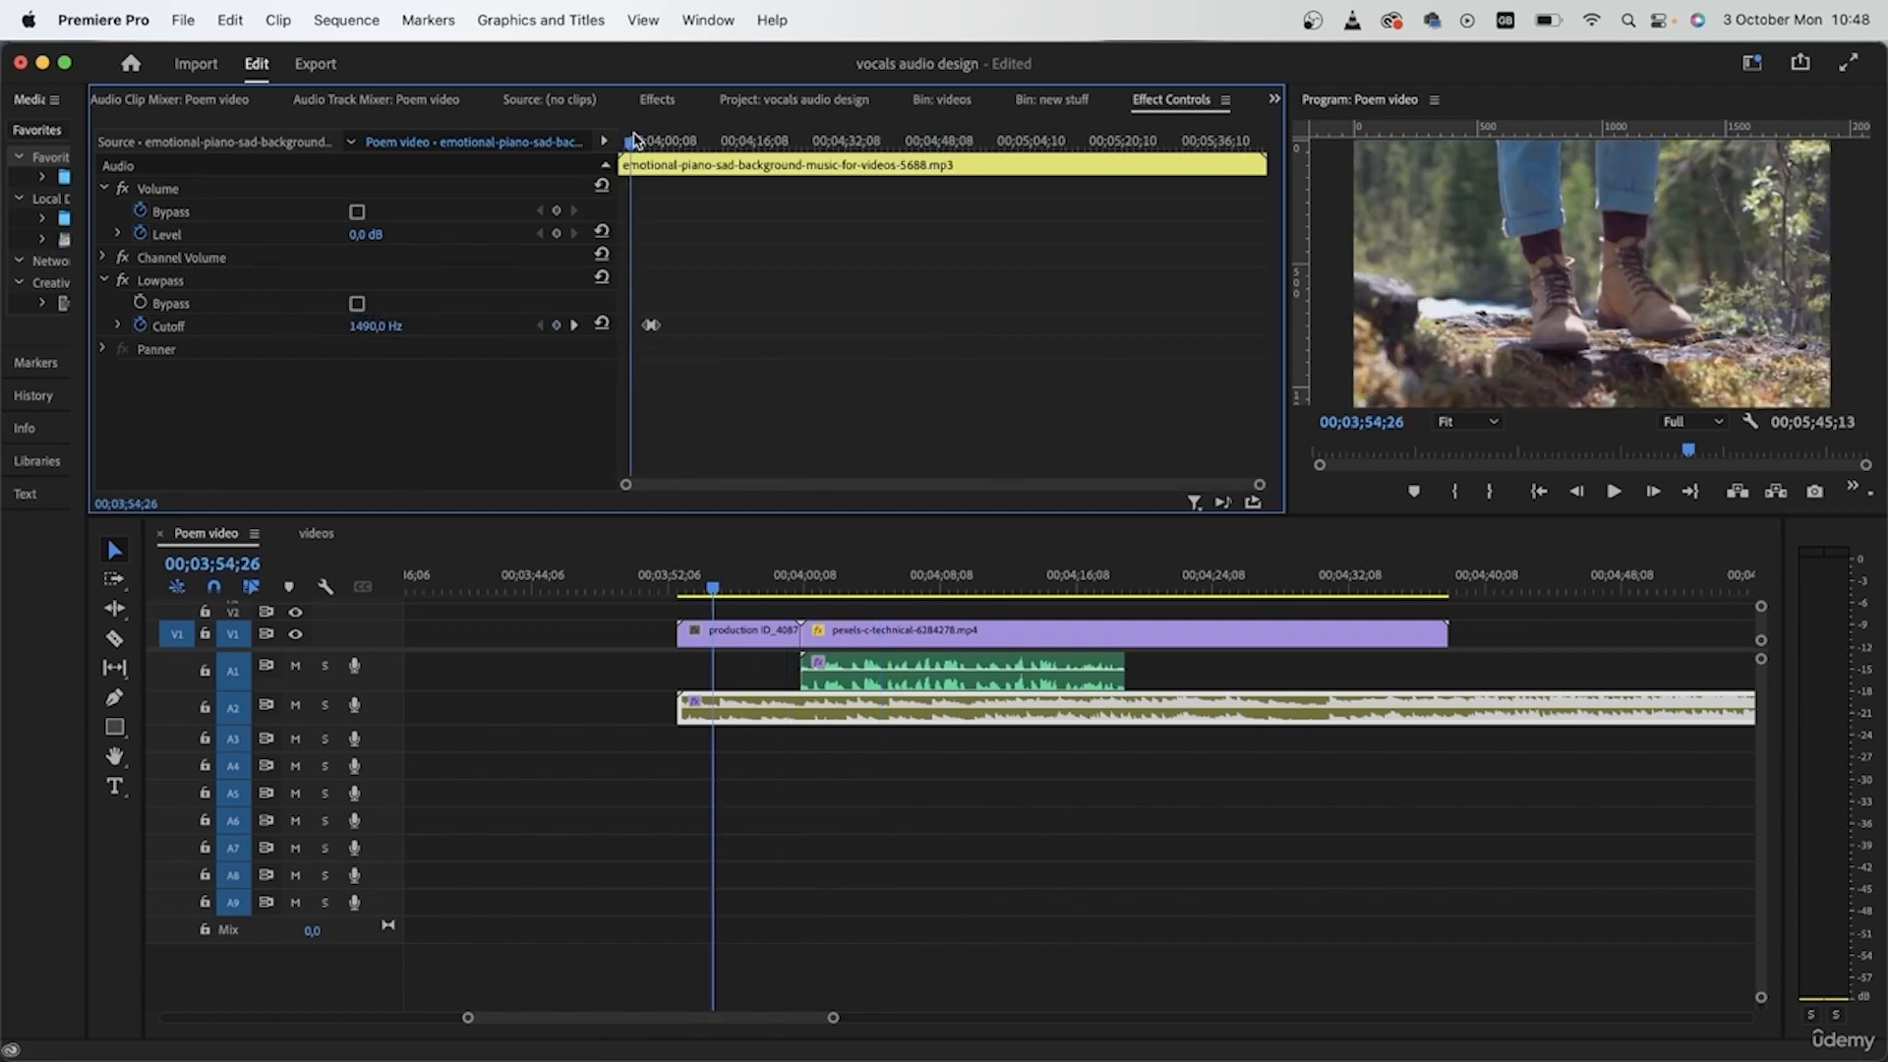
- Play the scene transition again from 00;03;54;26, stopping at 00;04;09;05
{"action": "key", "text": "space"}
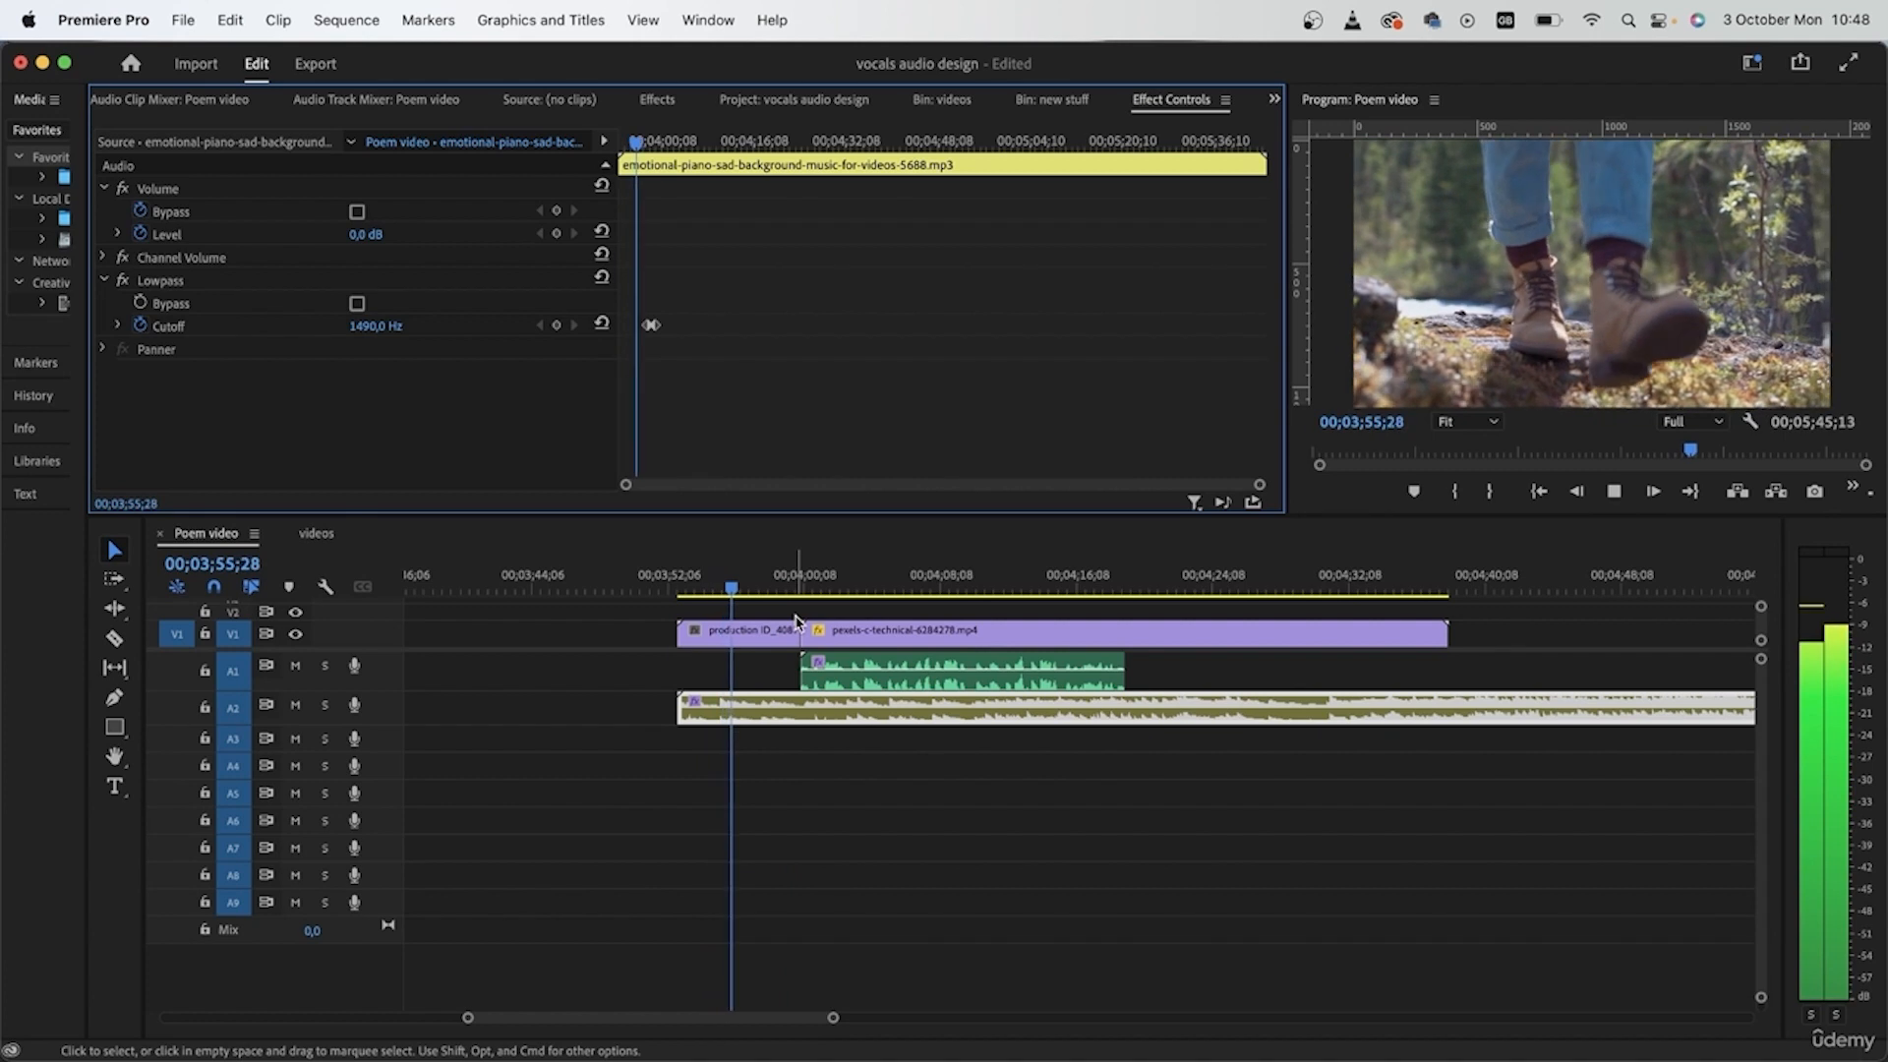
{"action": "left_click_drag", "start_coordinate": [1258, 486], "coordinate": [782, 485]}
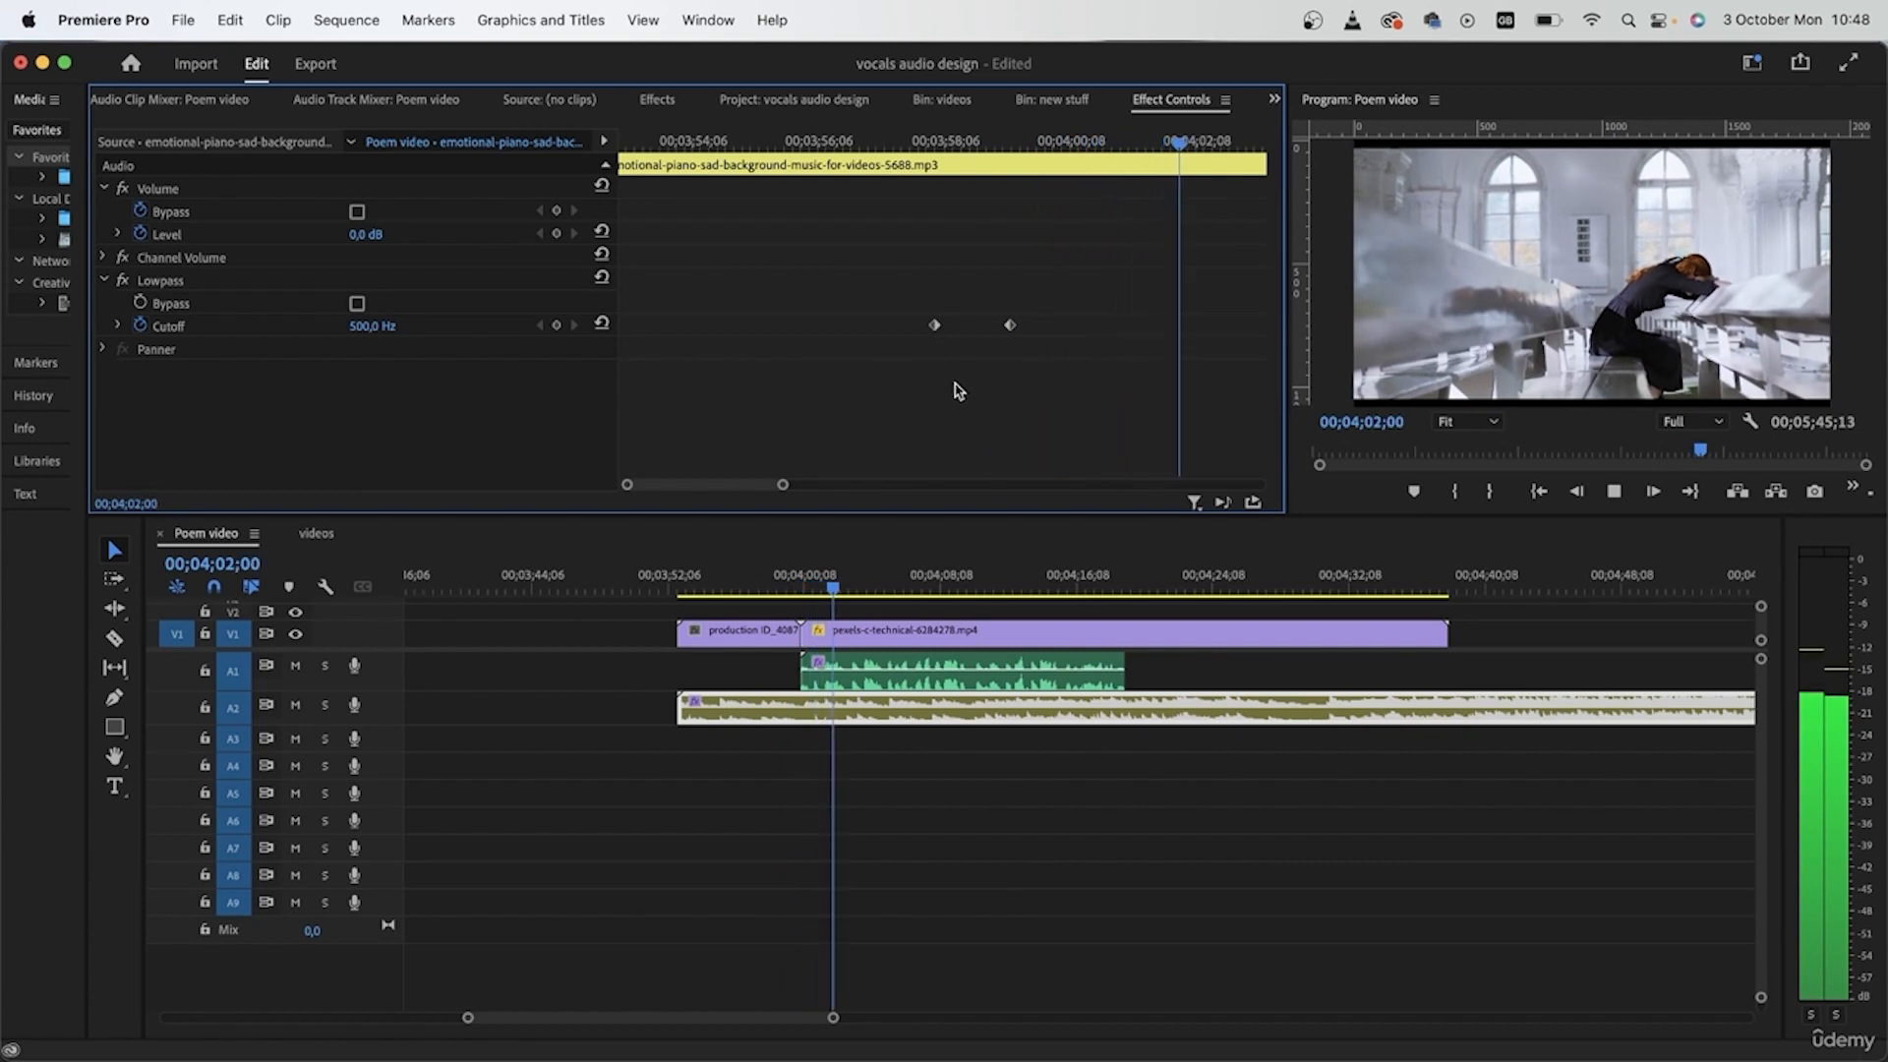
{"action": "left_click", "coordinate": [1069, 841]}
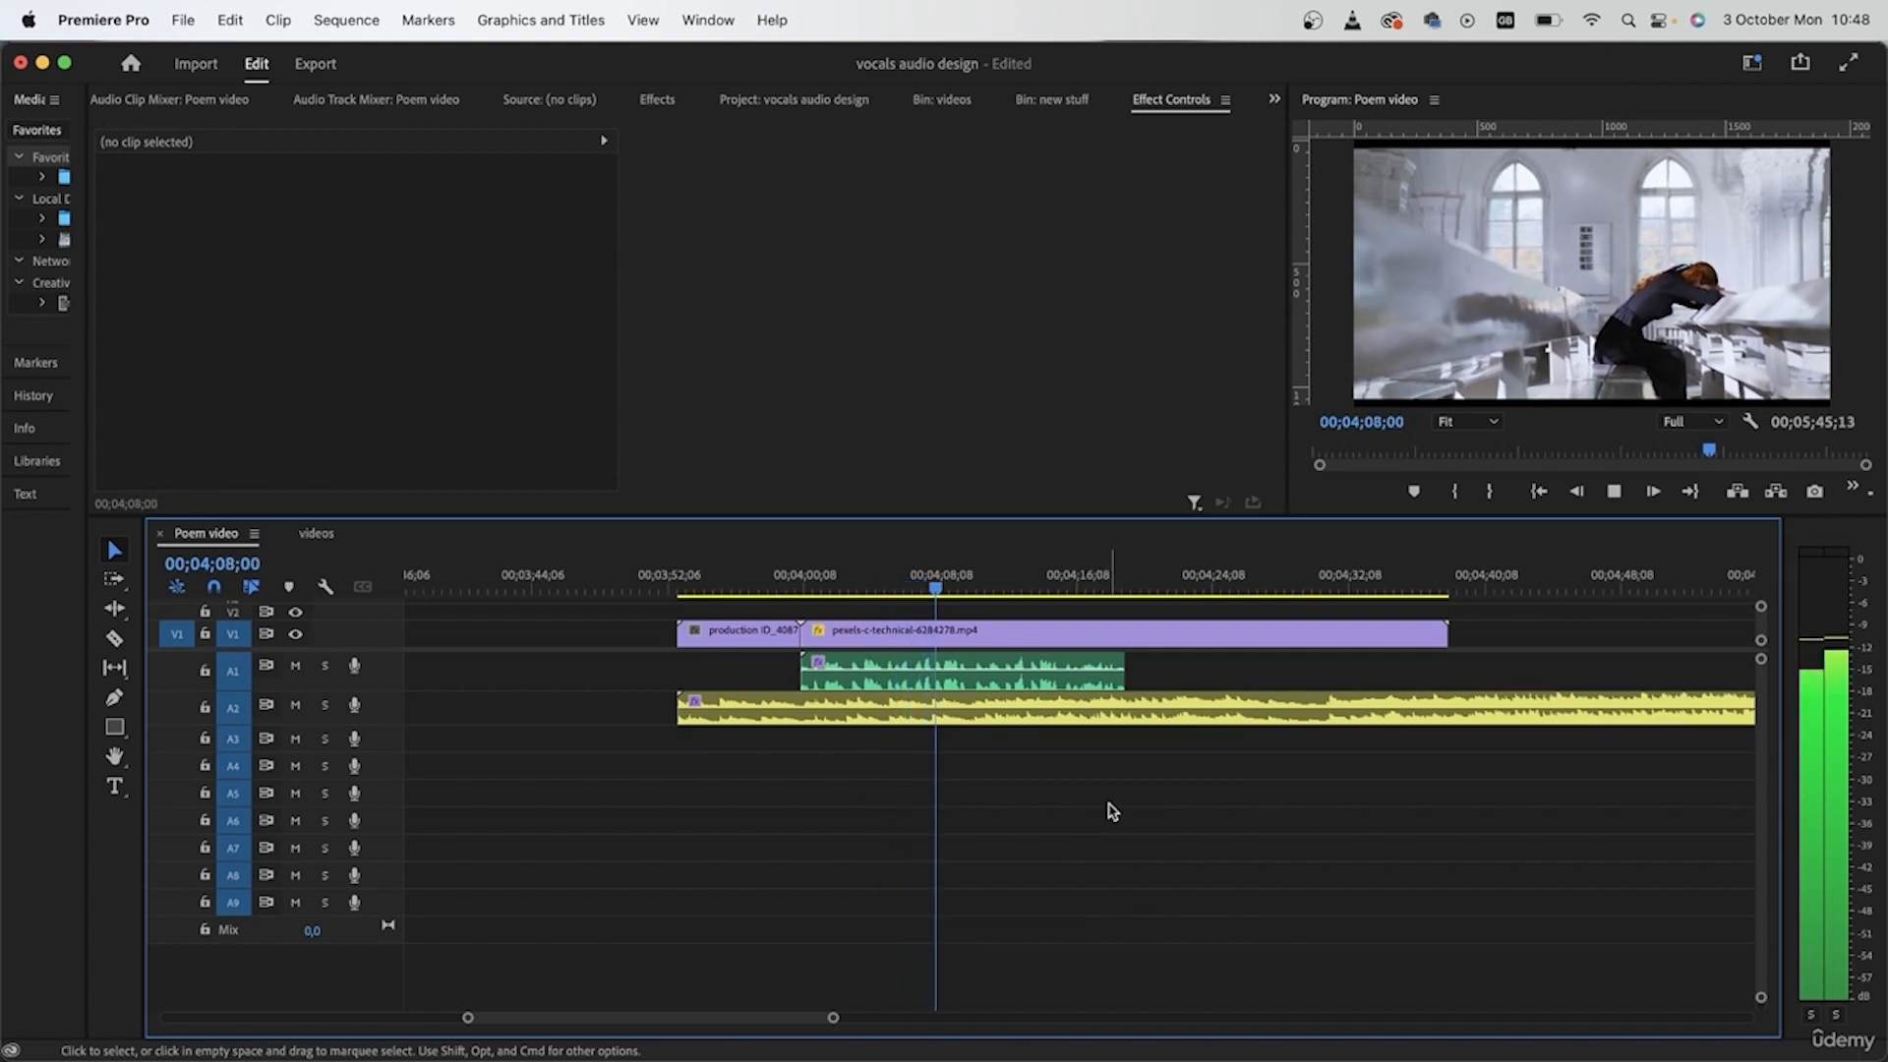
{"action": "key", "text": "space"}
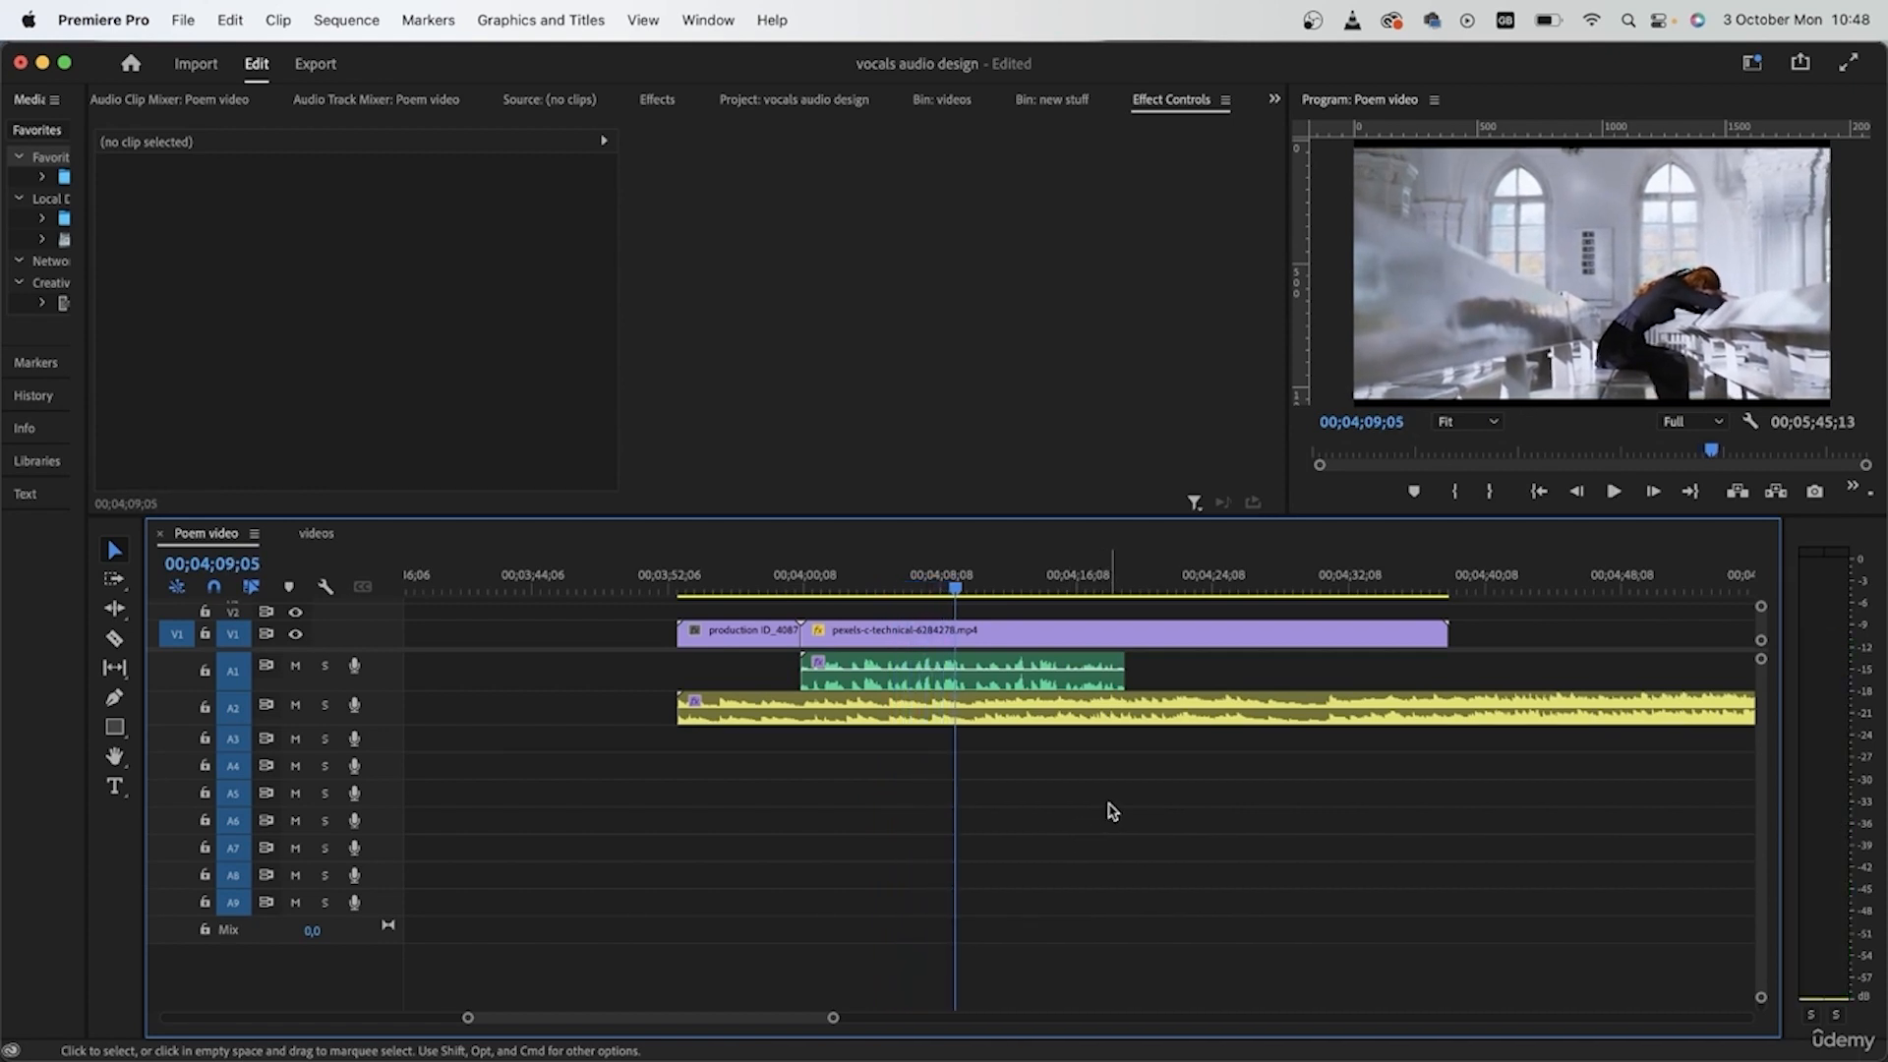
- Add a 500 Hz Lowpass cutoff keyframe to the music at 00;04;16;06 and move it to 00;04;17;20
{"action": "left_click", "coordinate": [1099, 573]}
{"action": "left_click", "coordinate": [1019, 687]}
{"action": "mouse_move", "coordinate": [1100, 588]}
{"action": "left_mouse_down"}
{"action": "mouse_move", "coordinate": [1131, 598]}
{"action": "mouse_move", "coordinate": [1076, 596]}
{"action": "left_mouse_up"}
{"action": "left_click", "coordinate": [1105, 717]}
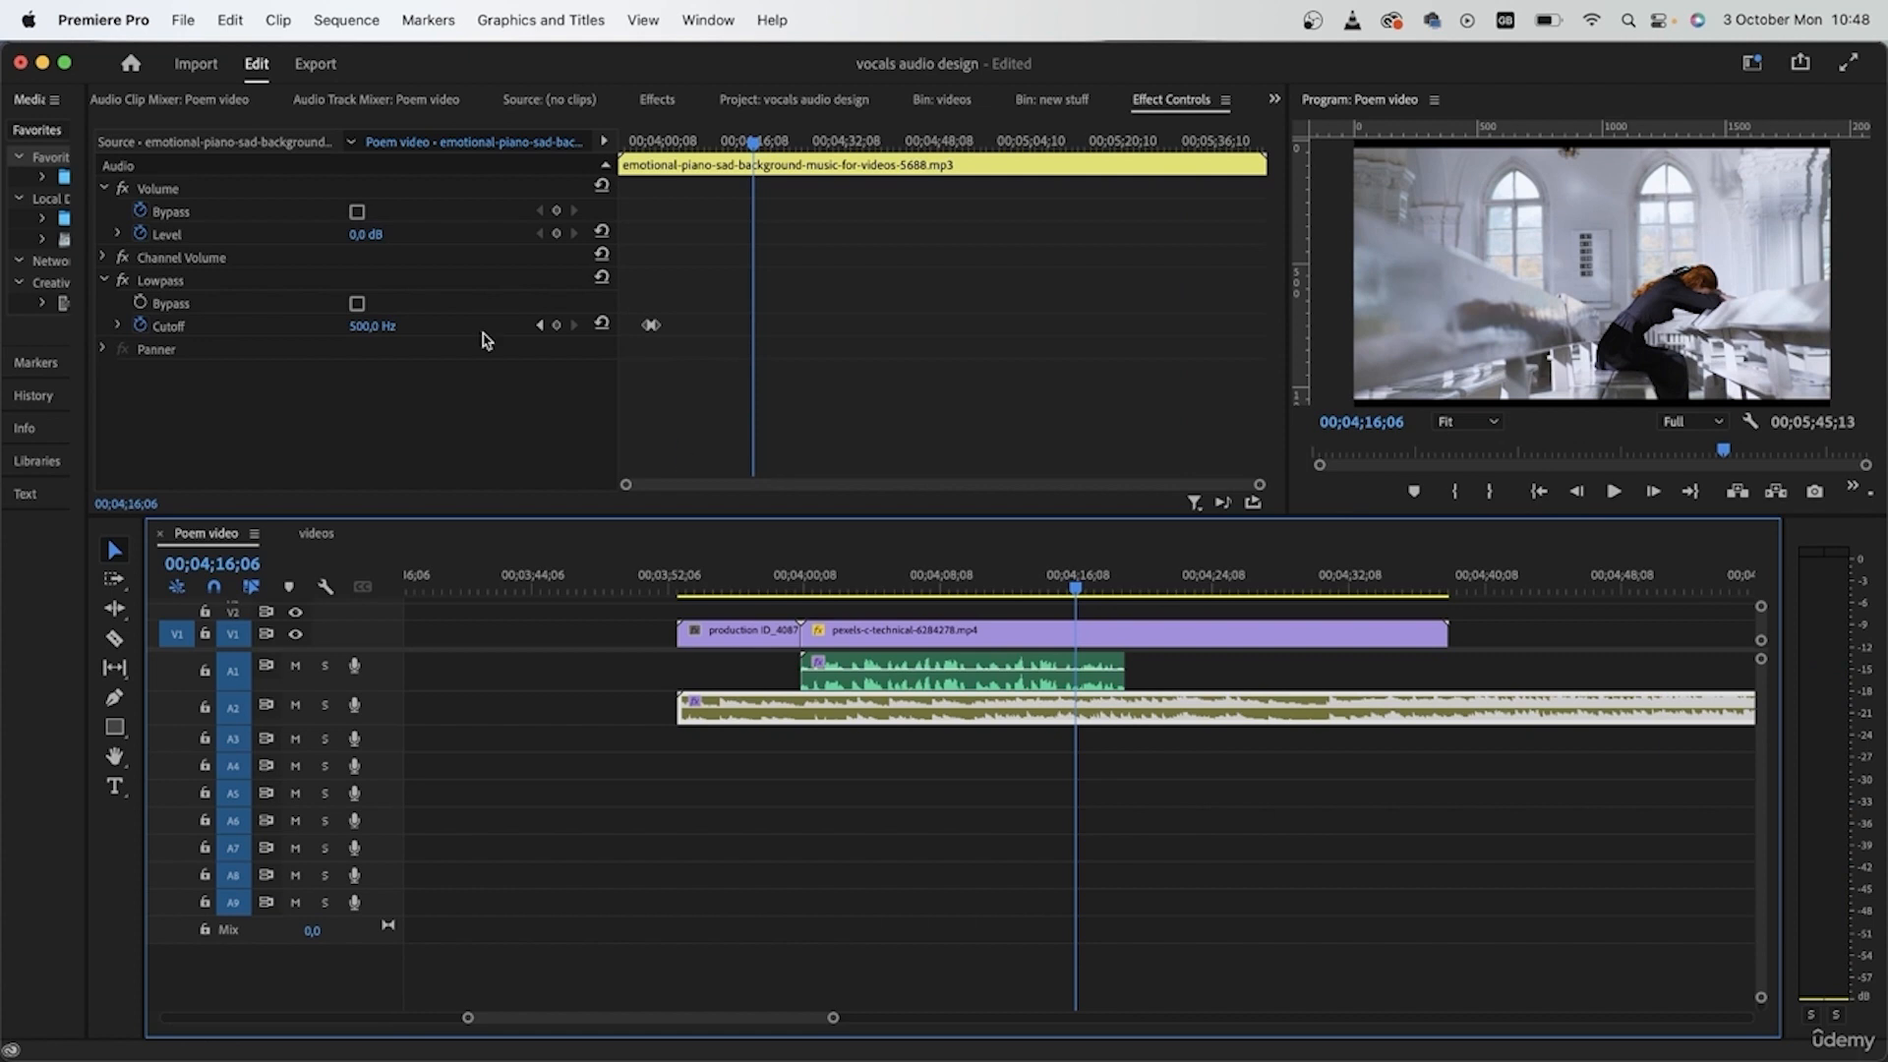
{"action": "left_click", "coordinate": [557, 325]}
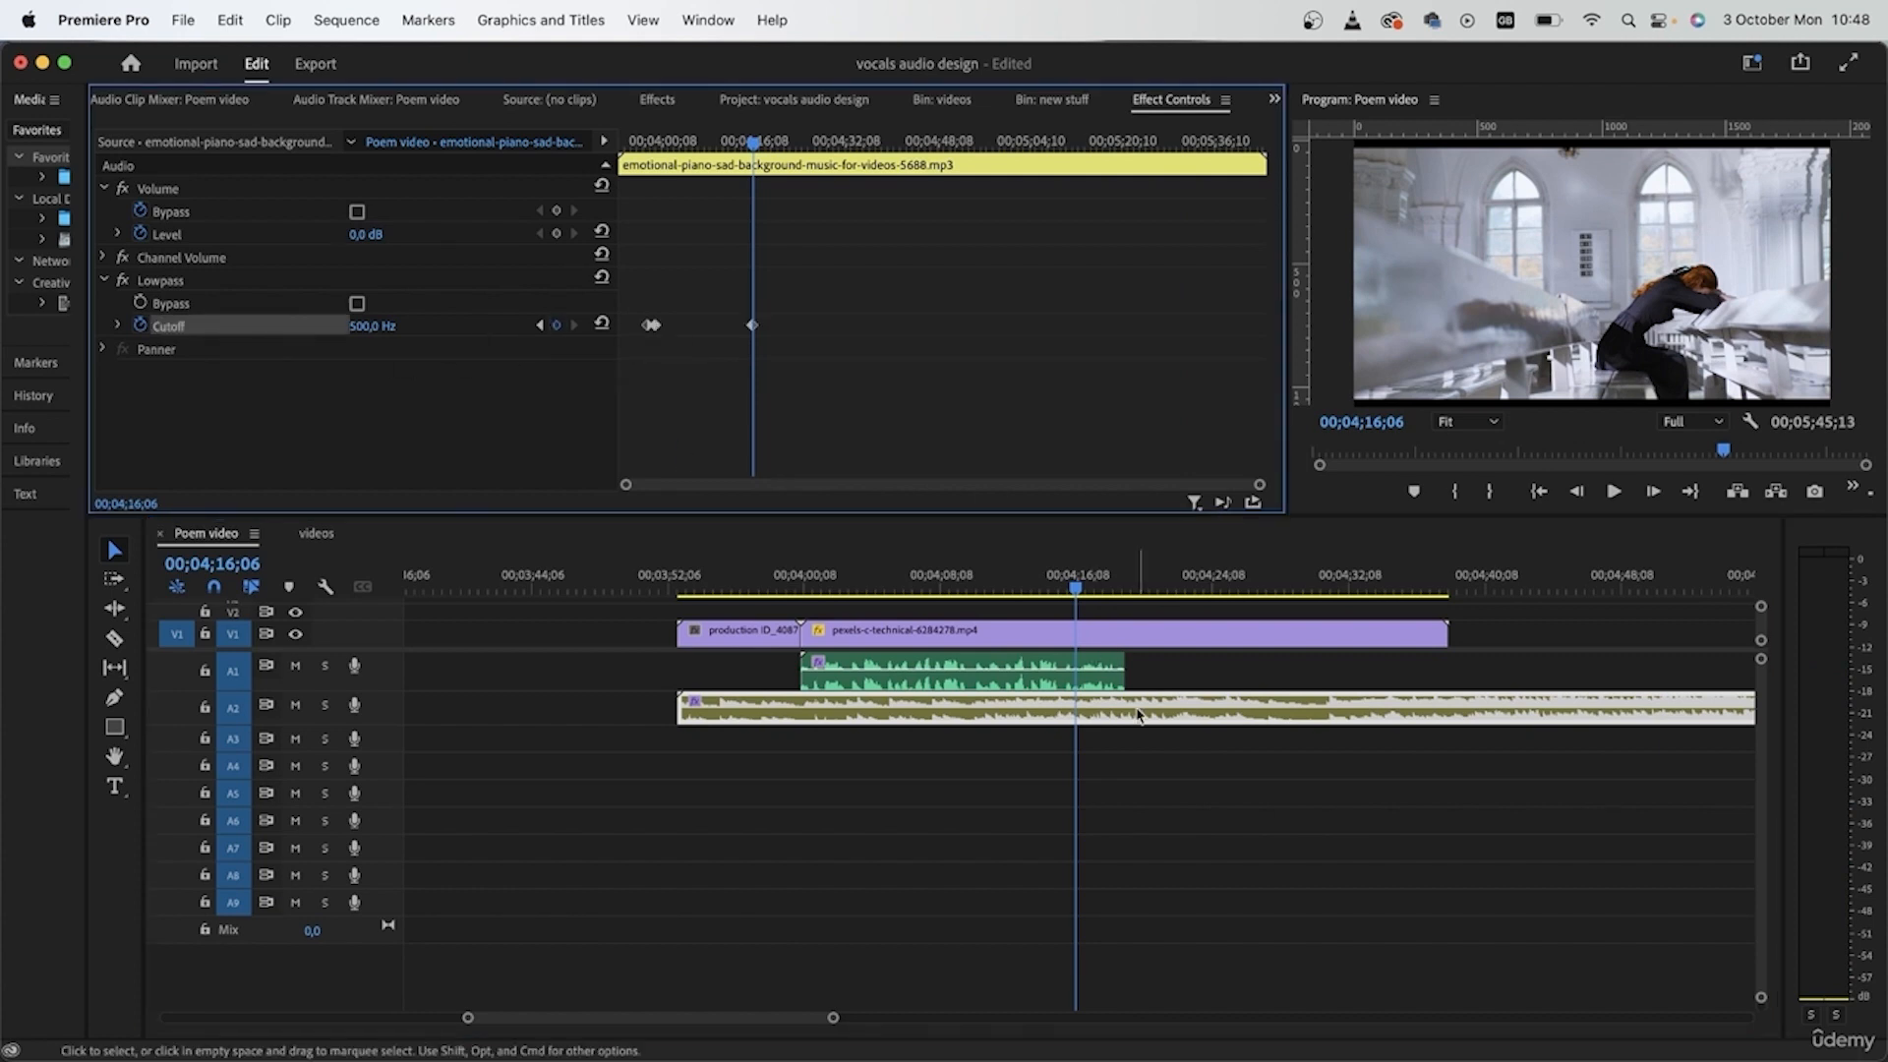
{"action": "left_click_drag", "start_coordinate": [1075, 588], "coordinate": [1102, 590]}
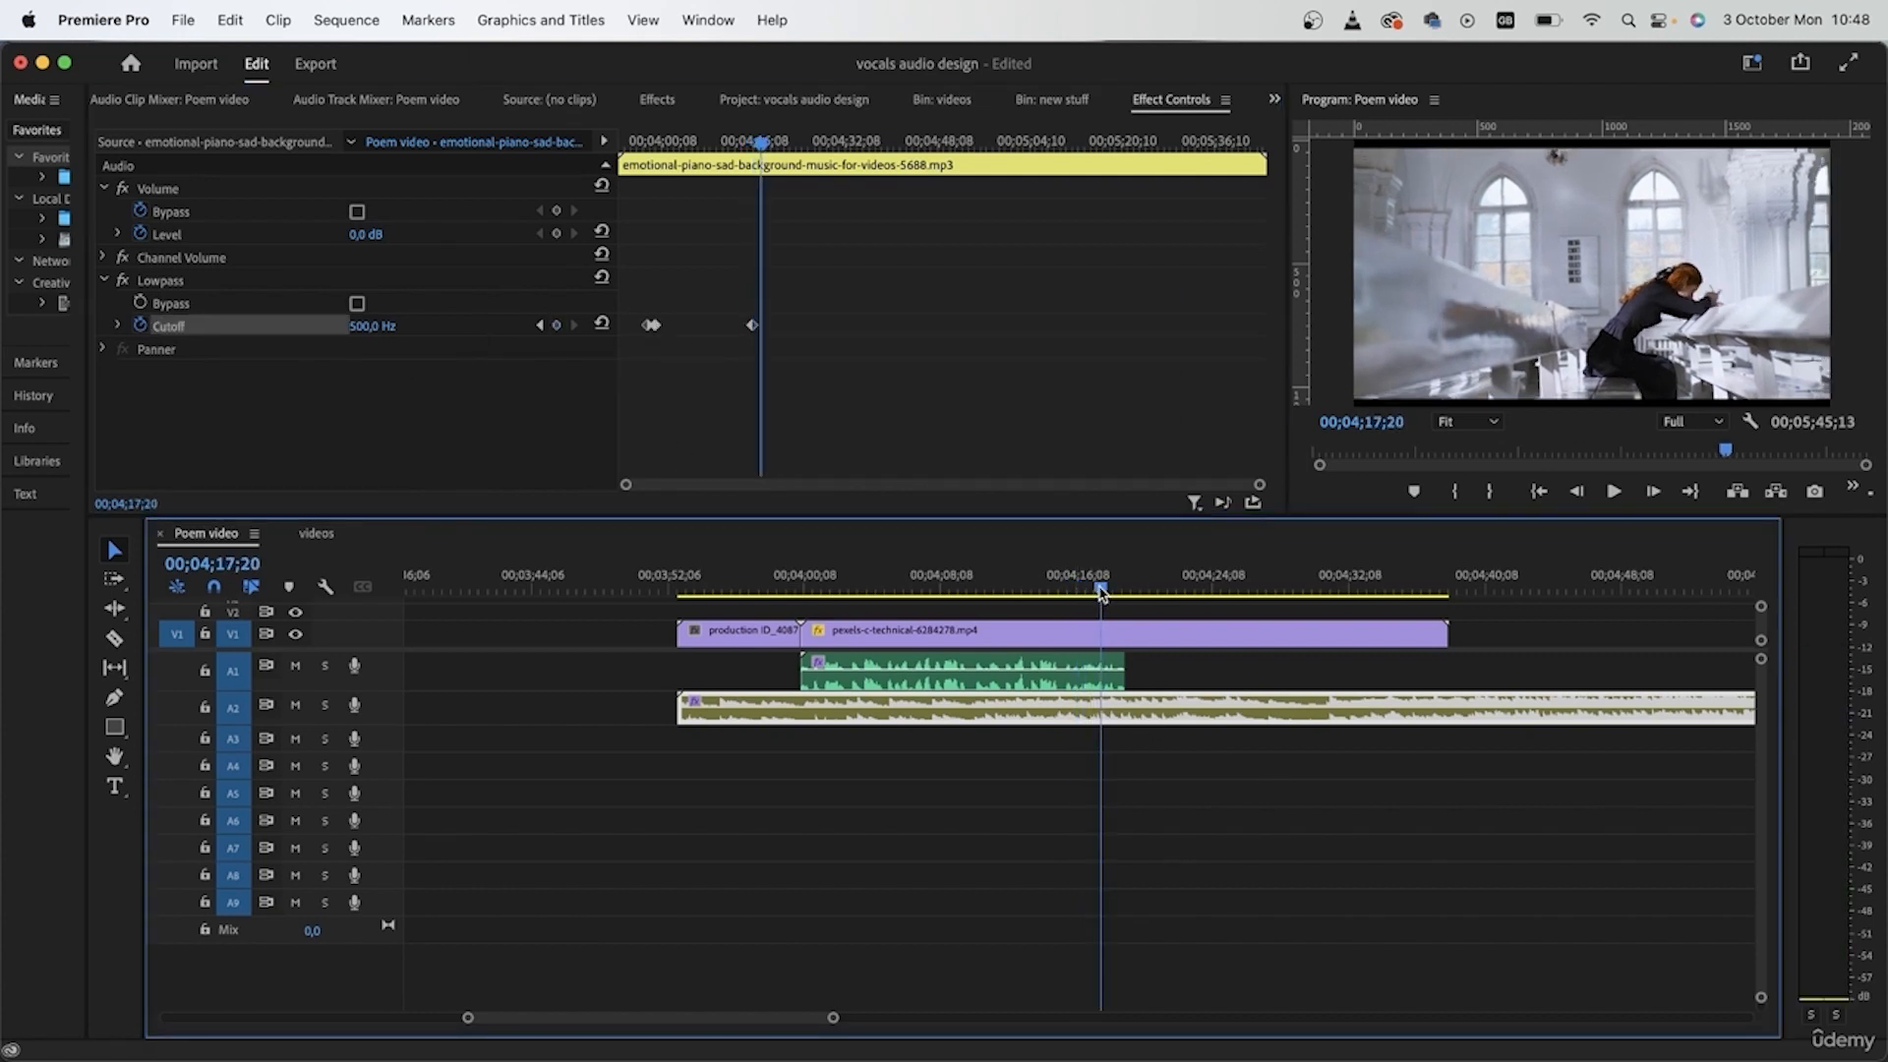
{"action": "left_click_drag", "start_coordinate": [756, 332], "coordinate": [760, 335]}
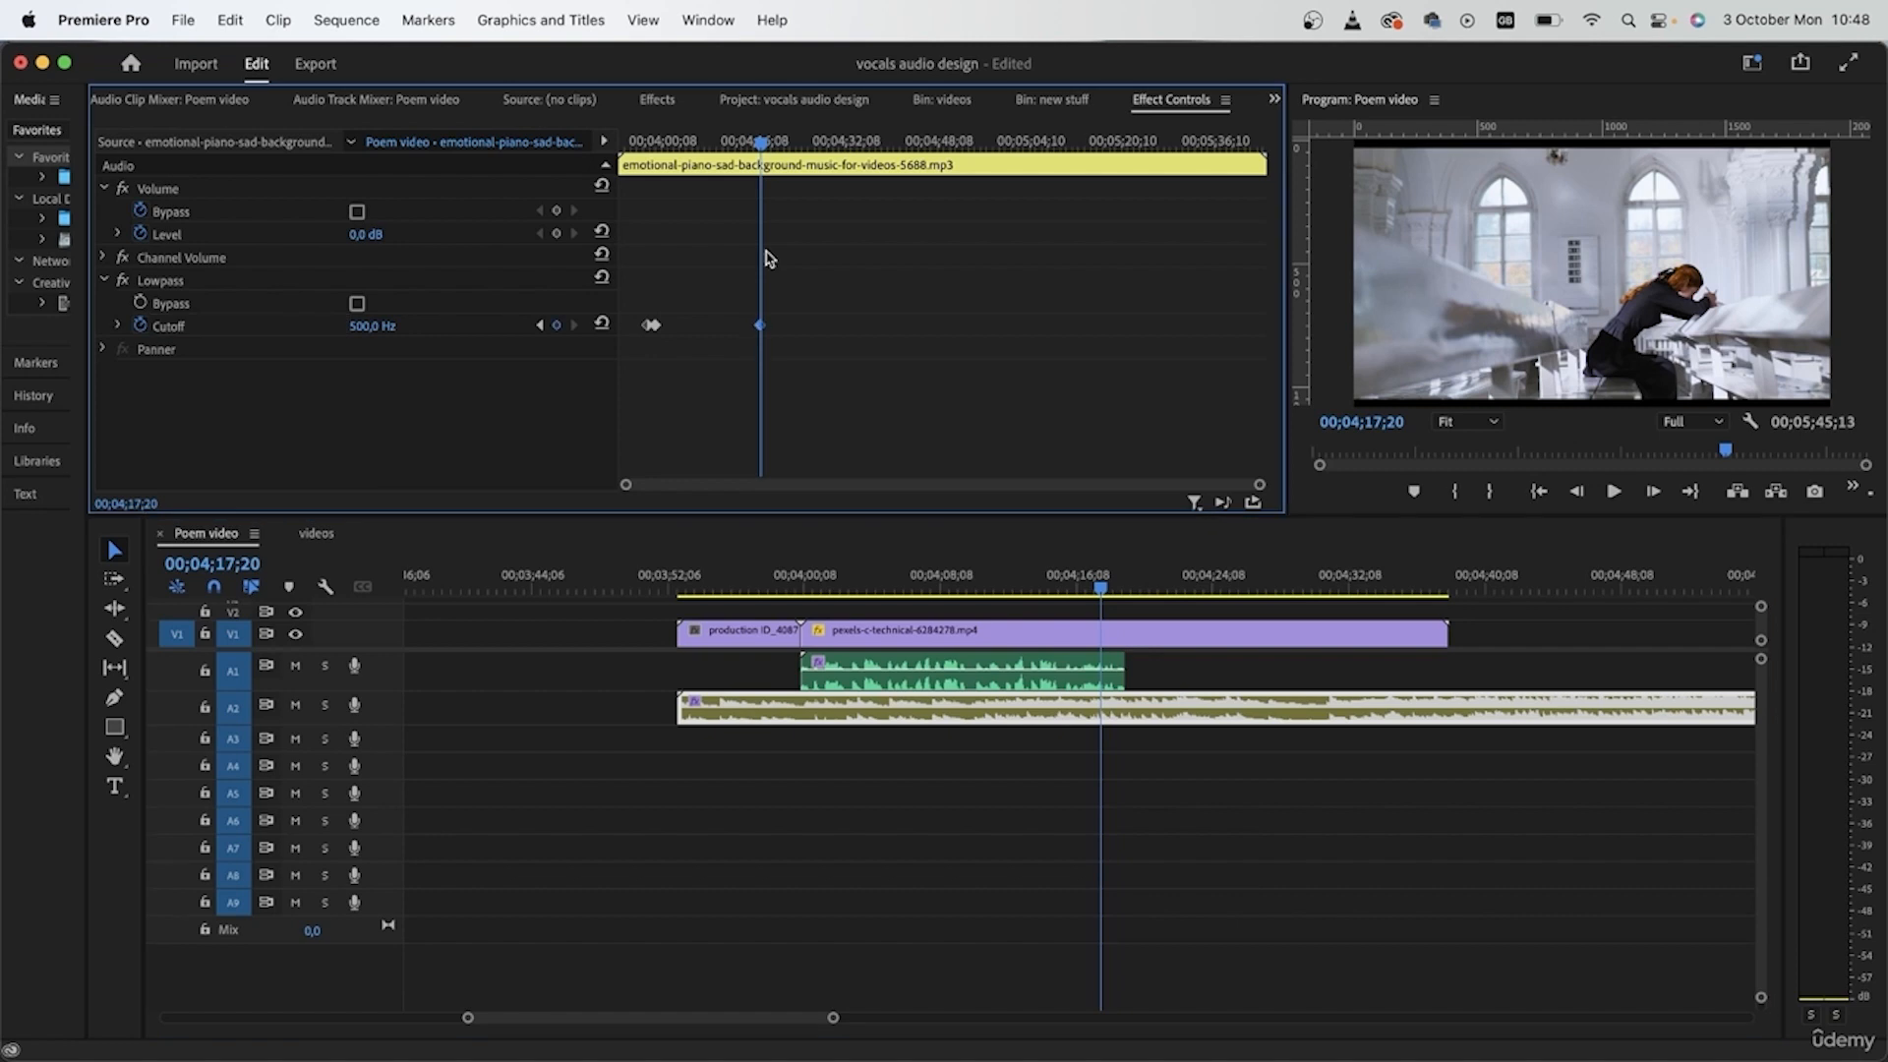
- Set the music's Lowpass cutoff to 1495 Hz with a keyframe at 00;04;19;12
{"action": "left_click_drag", "start_coordinate": [763, 145], "coordinate": [775, 148]}
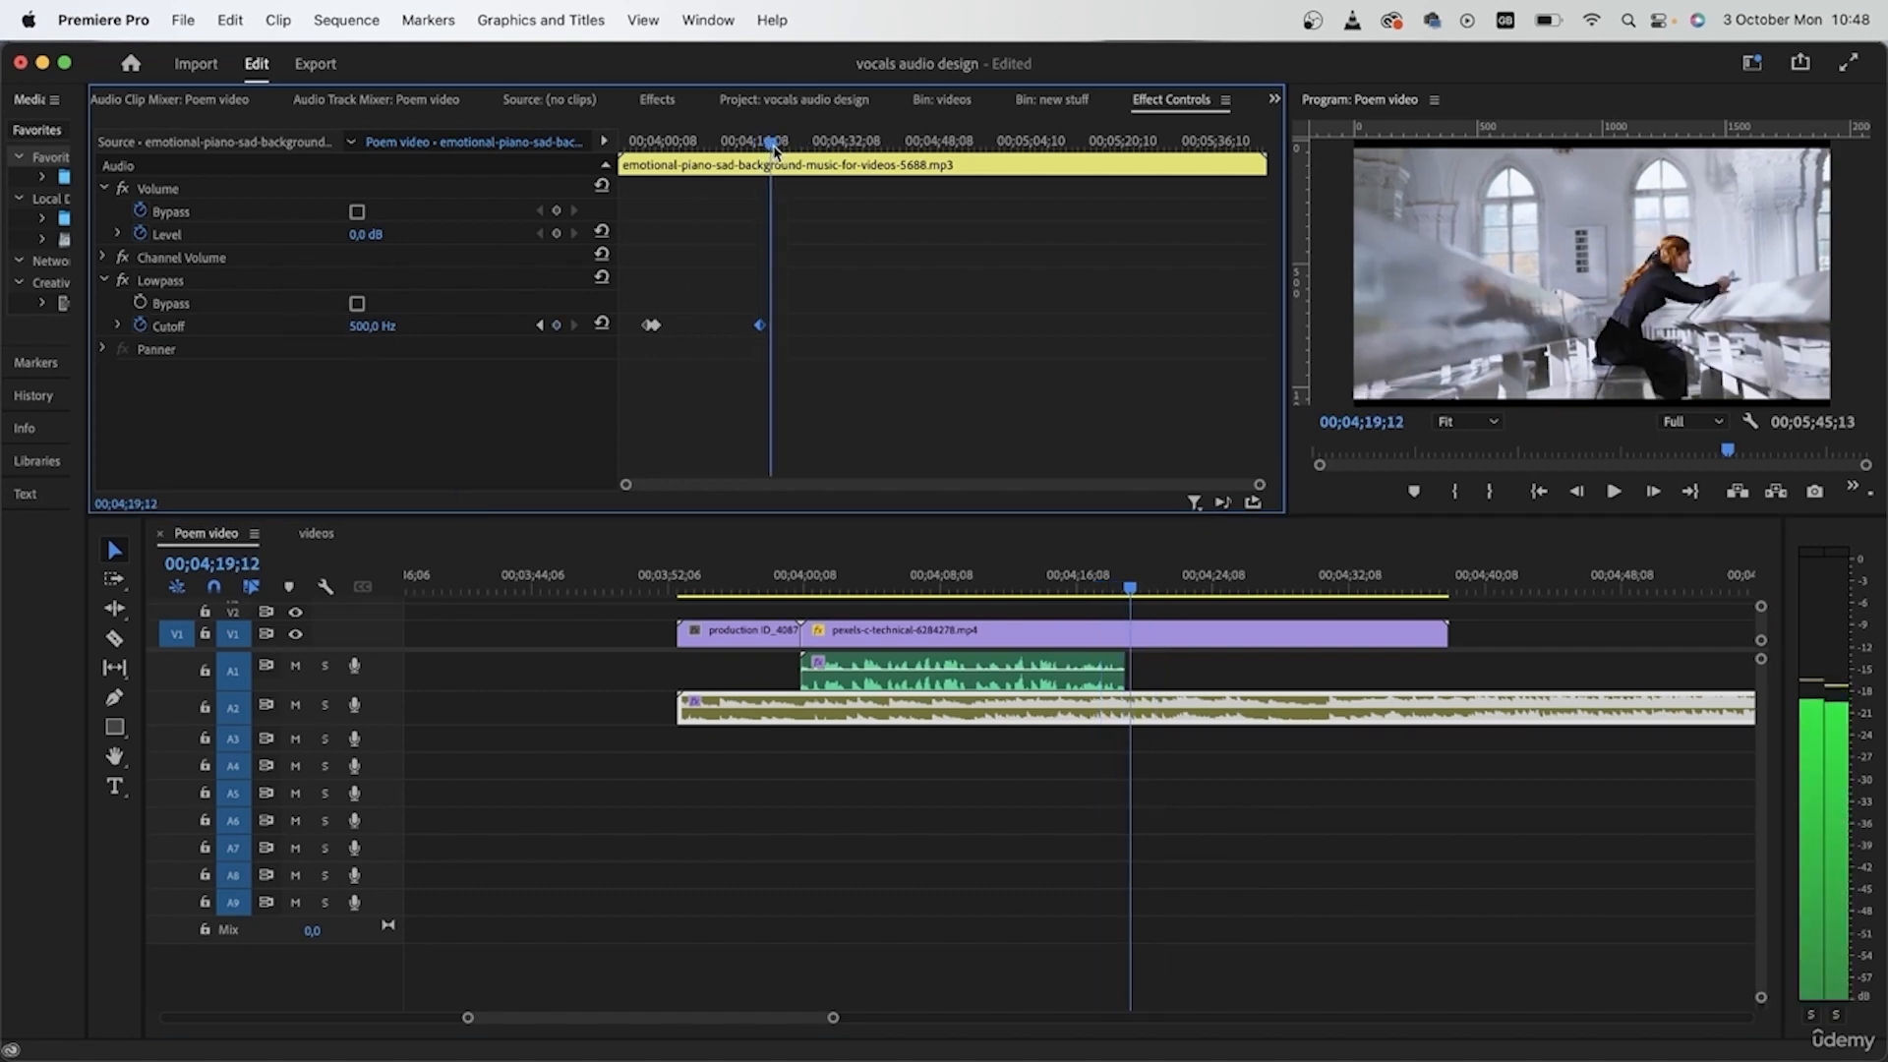
{"action": "left_click", "coordinate": [374, 327]}
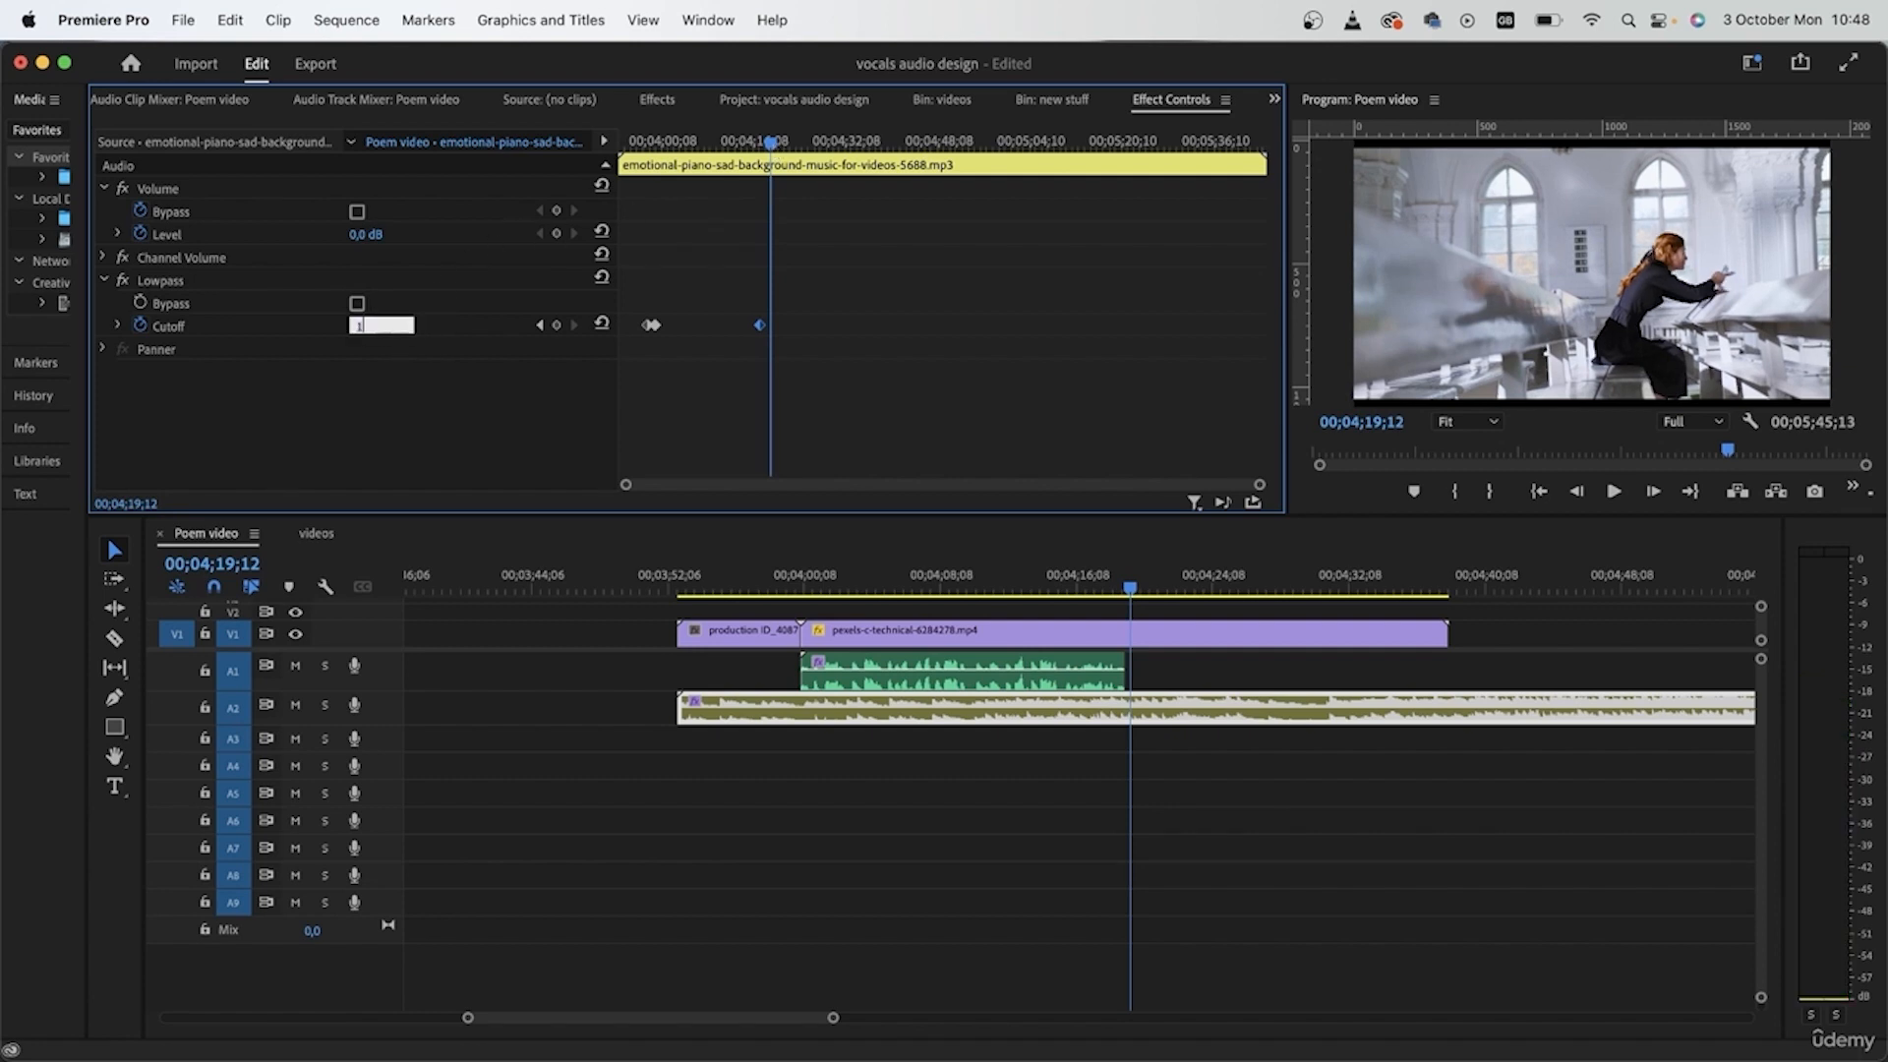
{"action": "type", "text": "500"}
{"action": "key", "text": "Return"}
- Play the end of the crying sound from 00;04;15;09 with the music clip's Lowpass keyframes displayed
{"action": "left_click", "coordinate": [1060, 583]}
{"action": "left_click", "coordinate": [1182, 927]}
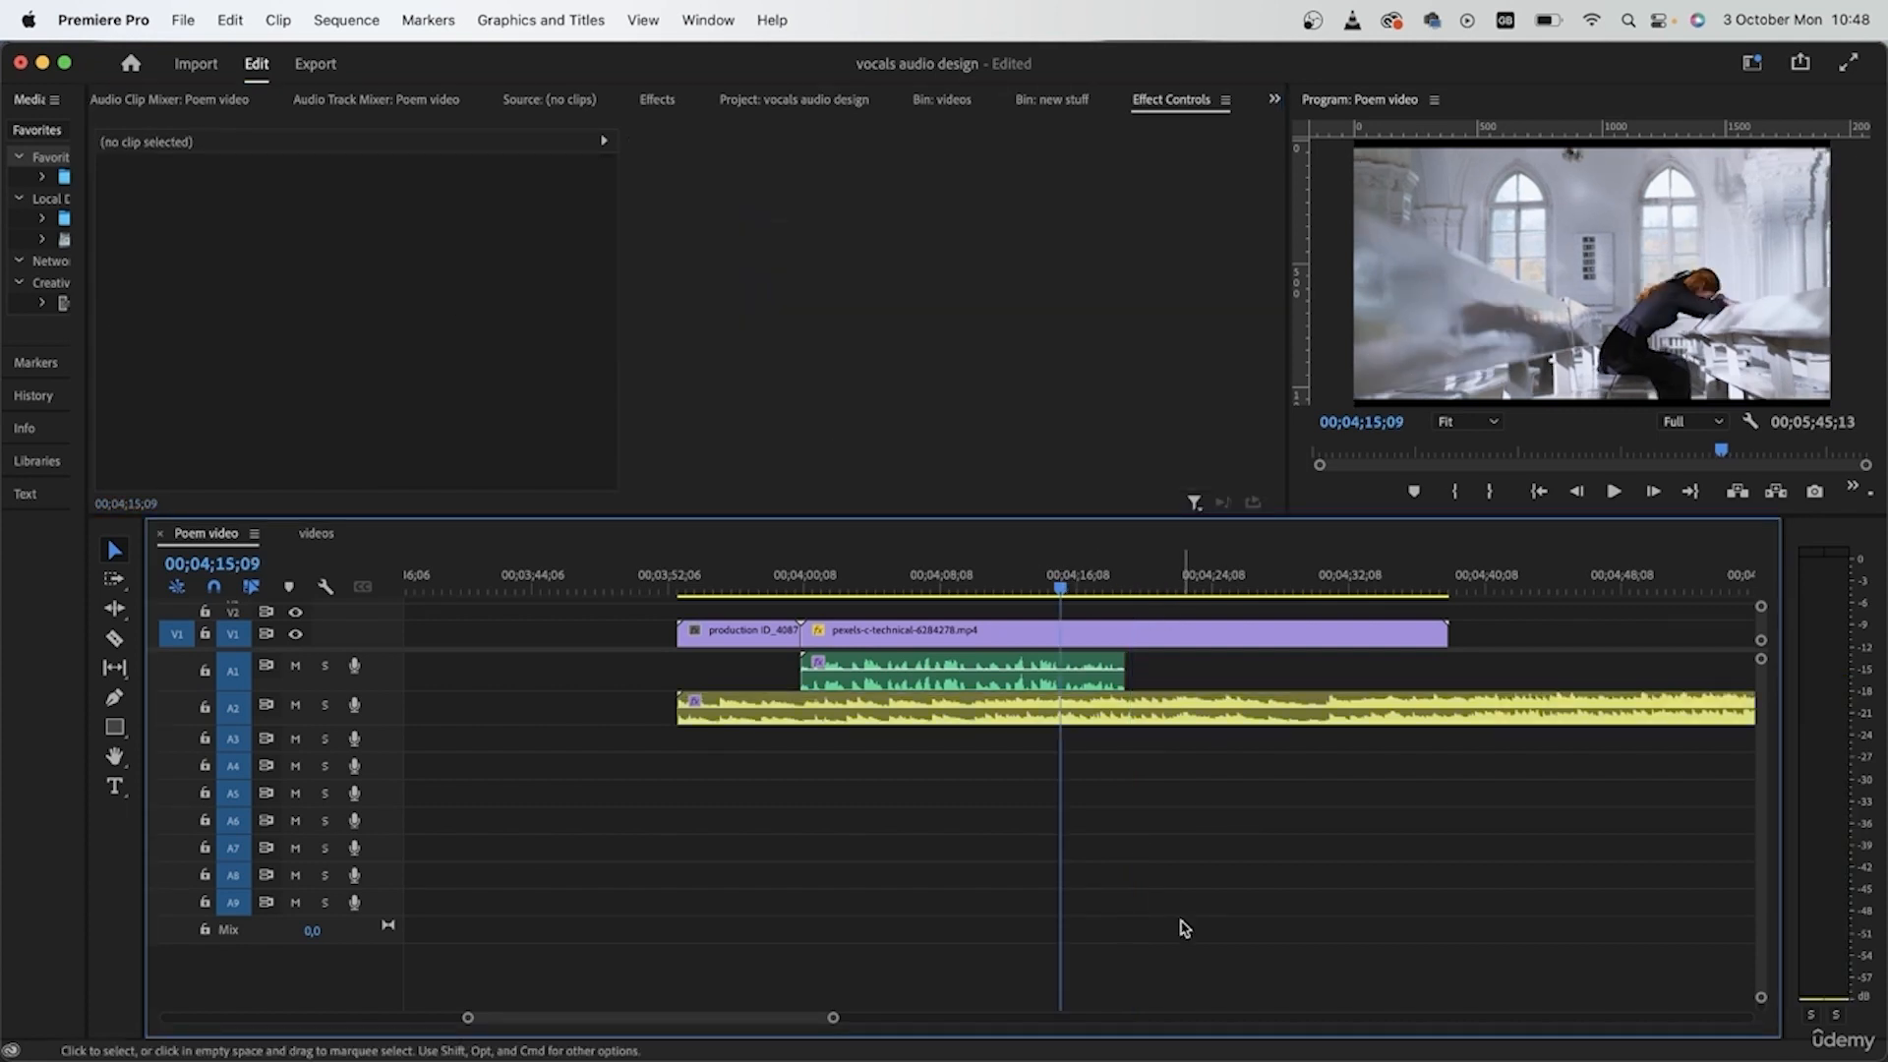
{"action": "key", "text": "space"}
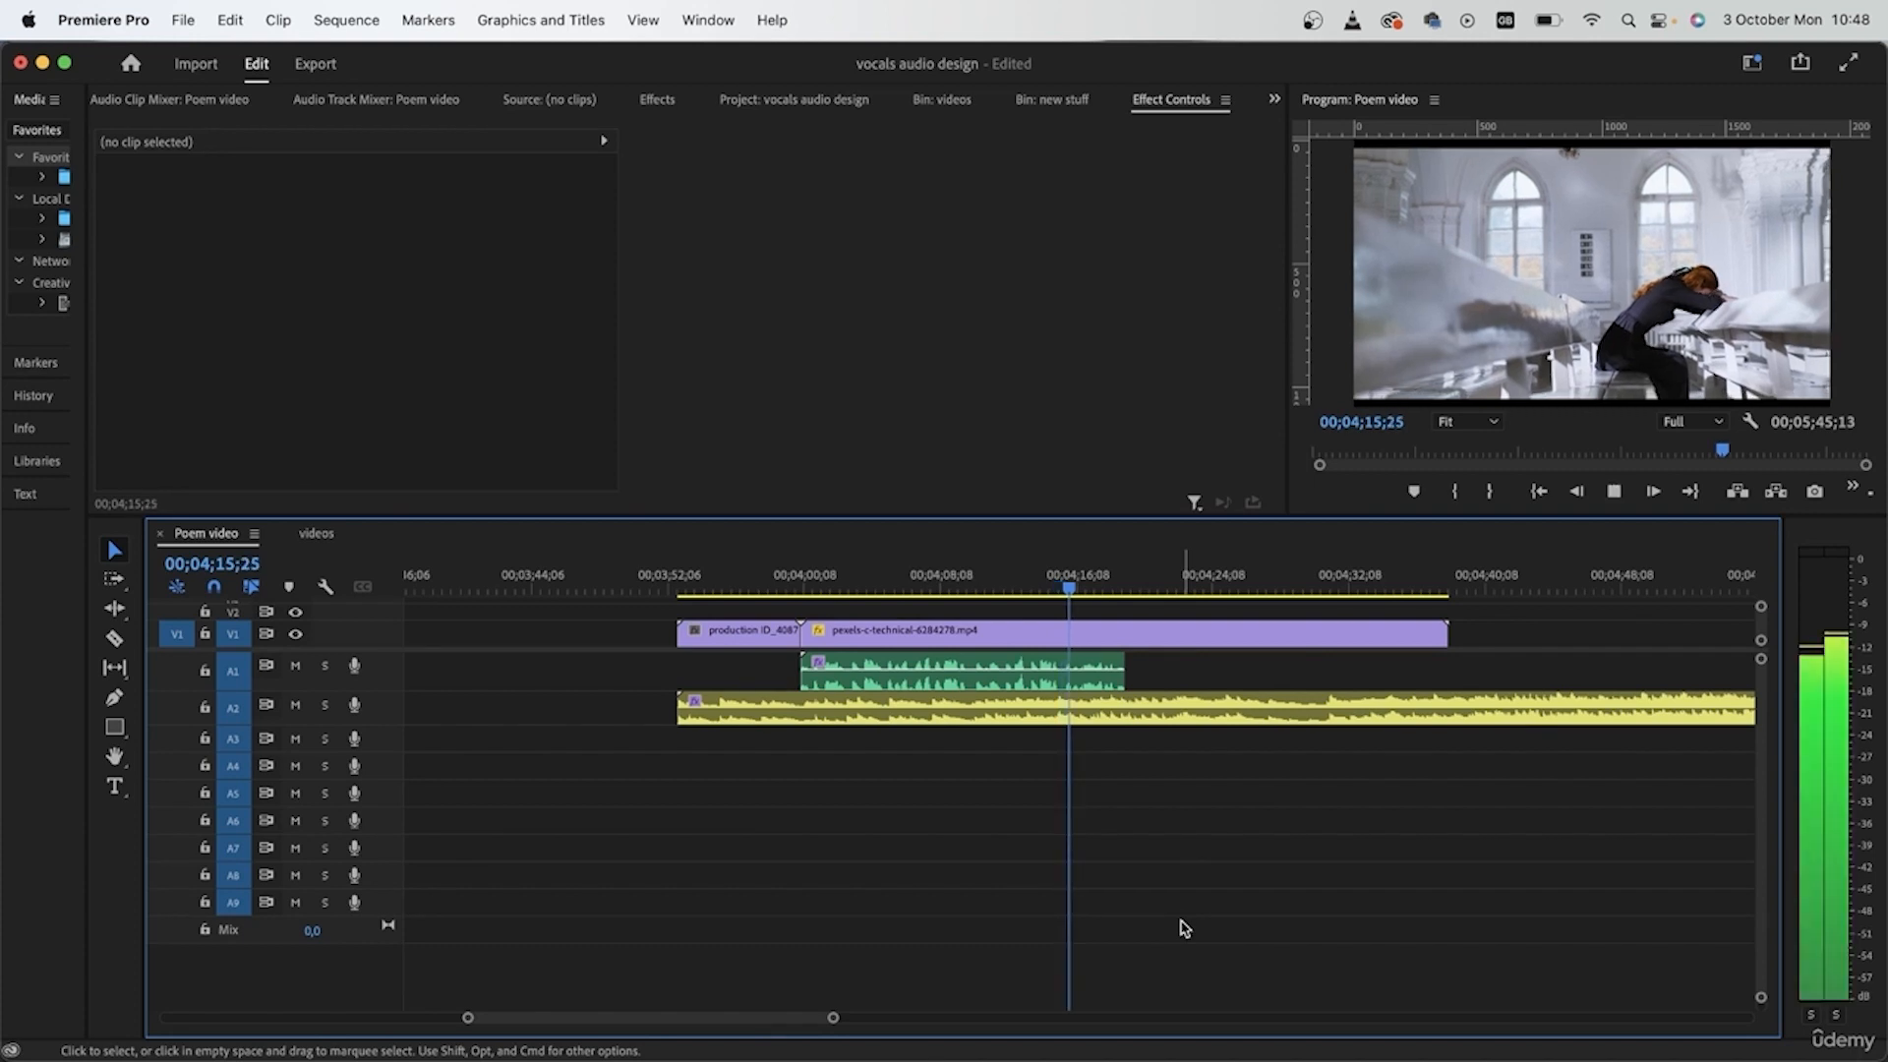
{"action": "left_click", "coordinate": [1081, 677]}
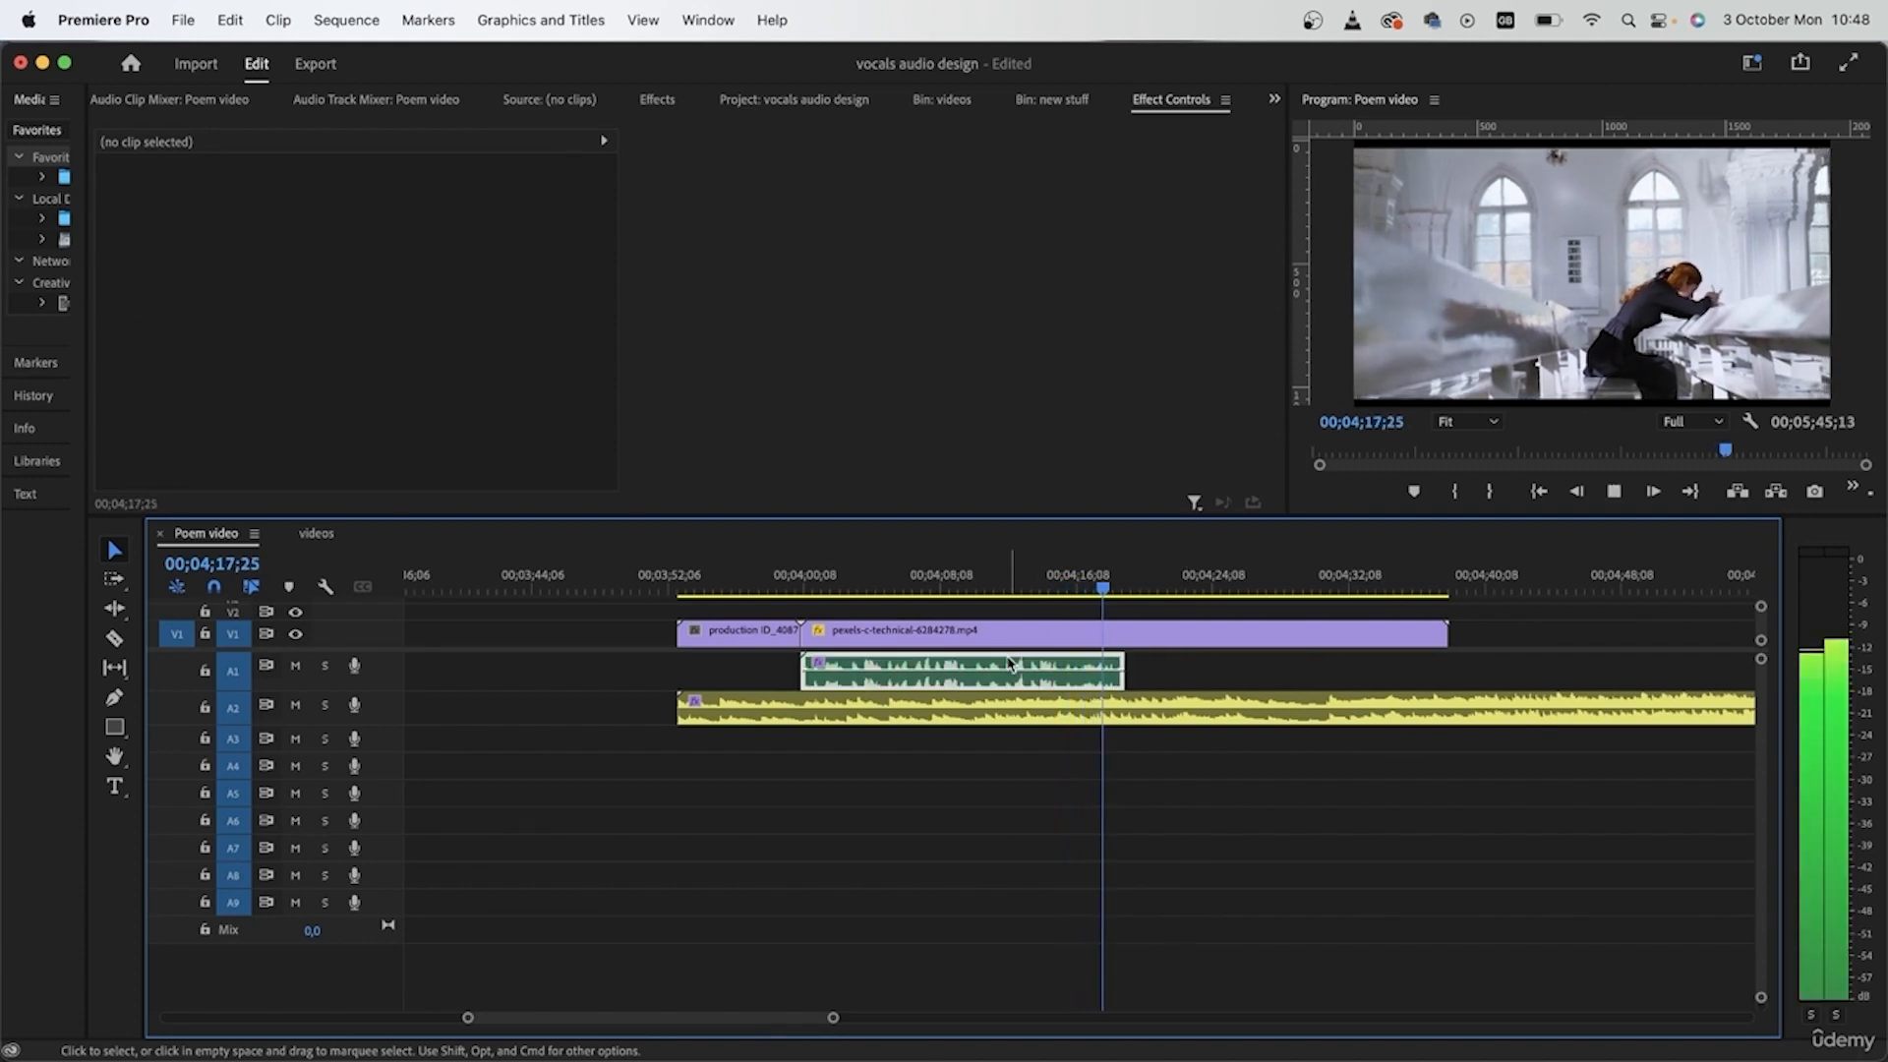
{"action": "left_click", "coordinate": [1022, 730]}
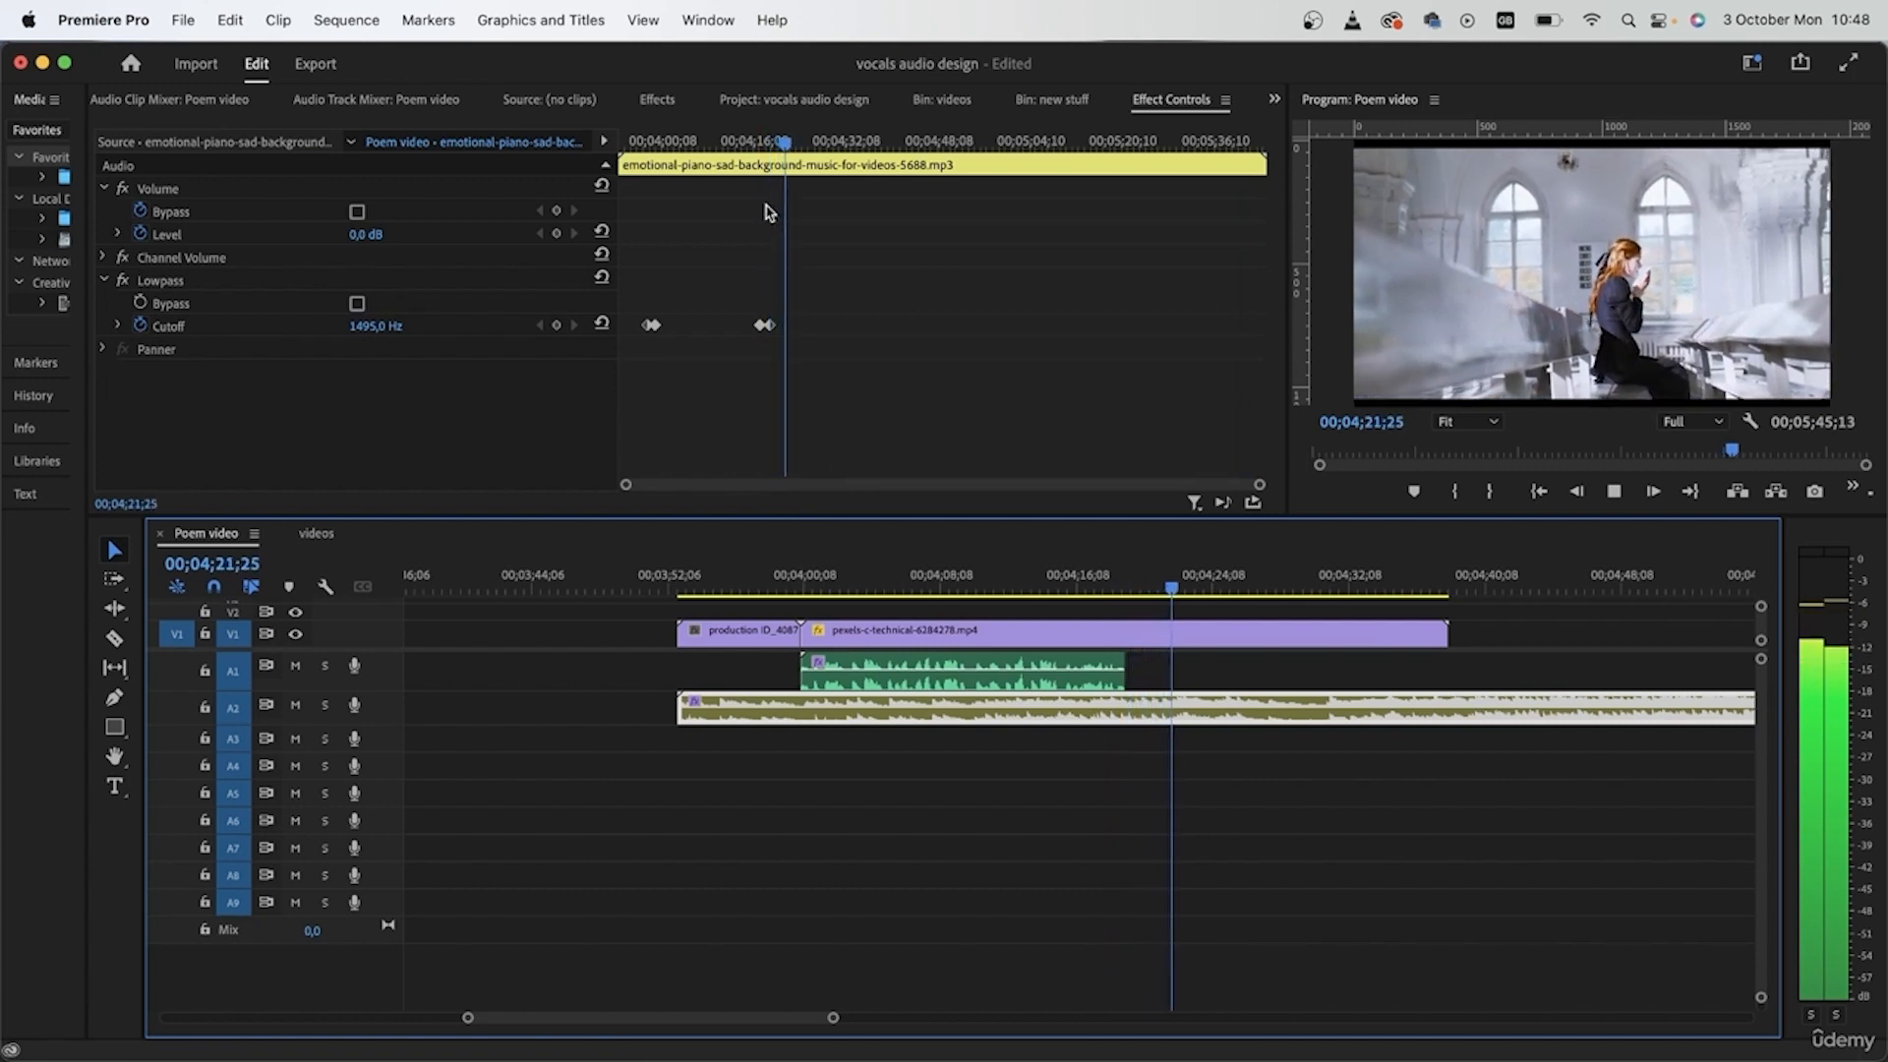
- Move the last two Lowpass cutoff keyframes together so the 500 Hz one sits at 00;04;22;12
{"action": "left_click", "coordinate": [760, 142]}
{"action": "left_click_drag", "start_coordinate": [852, 354], "coordinate": [717, 304]}
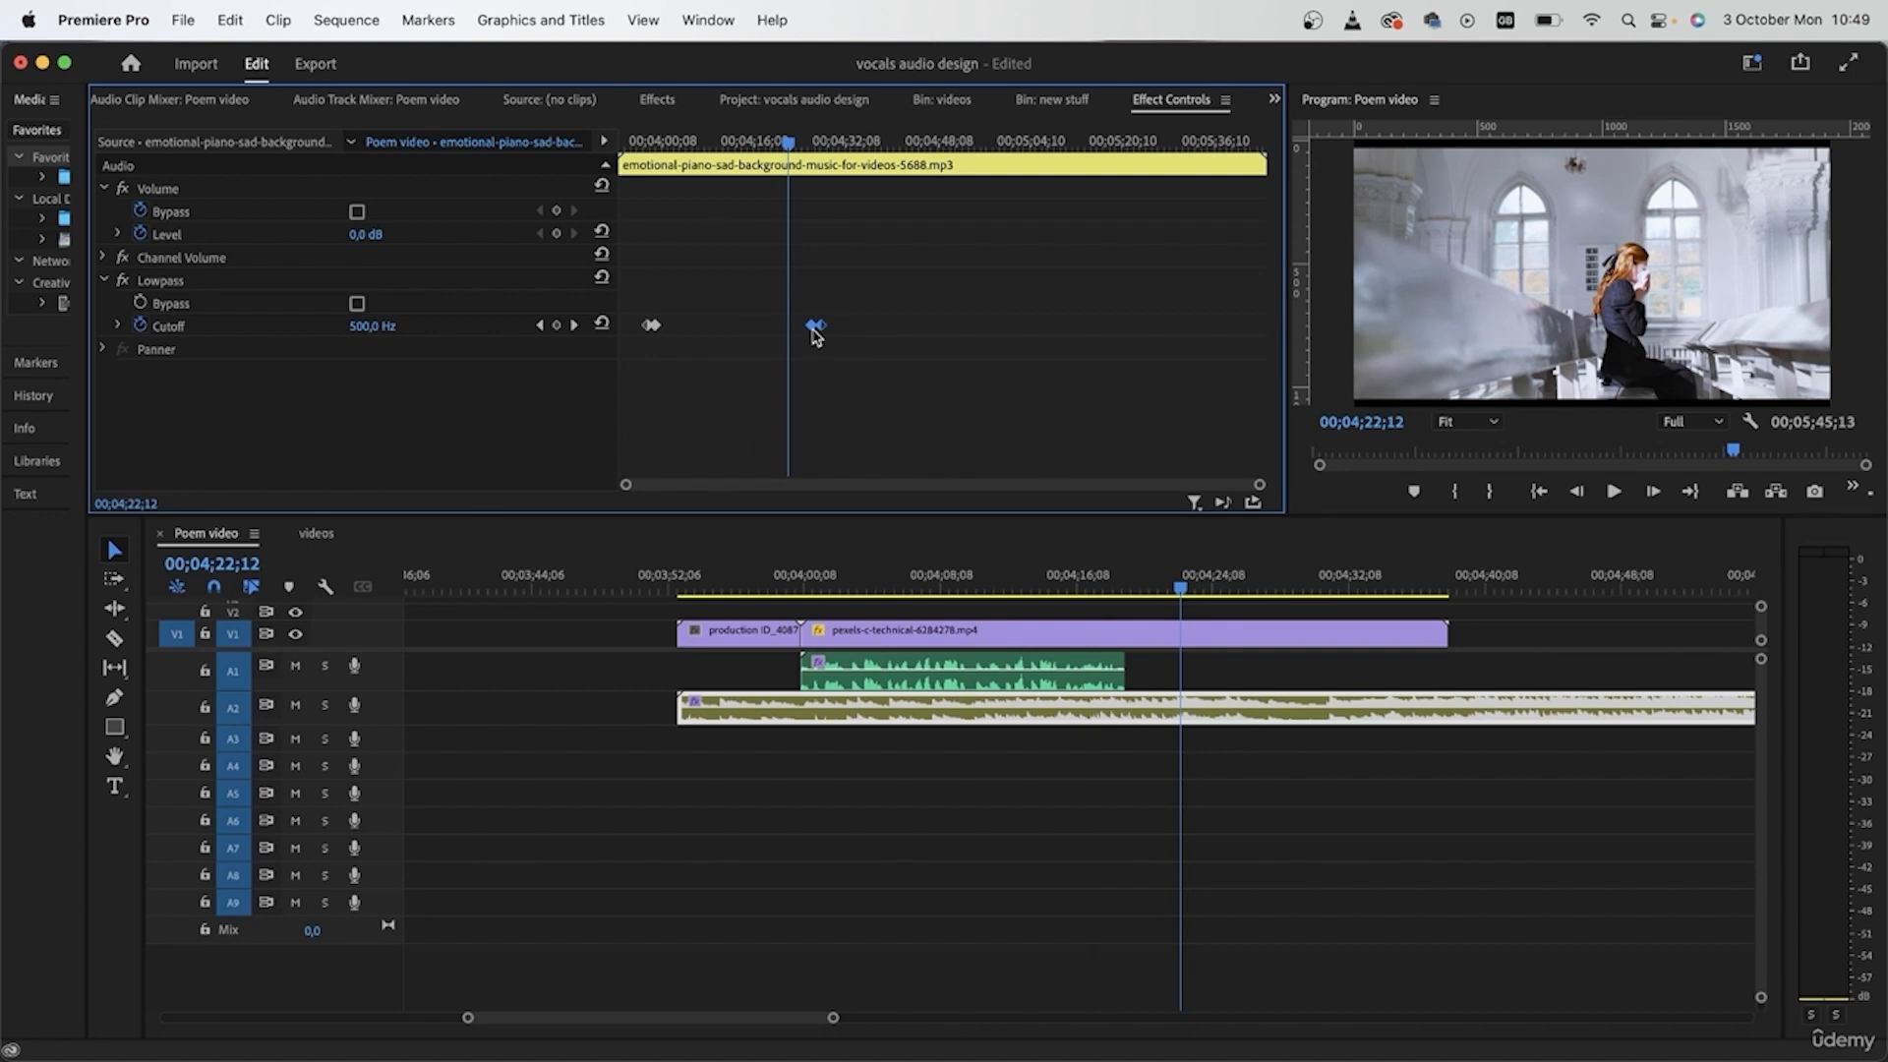
{"action": "left_click_drag", "start_coordinate": [815, 327], "coordinate": [792, 326]}
- Play the church scene from 00;04;21;03 across the last two cutoff keyframes and stop after them
{"action": "left_click_drag", "start_coordinate": [790, 148], "coordinate": [782, 145]}
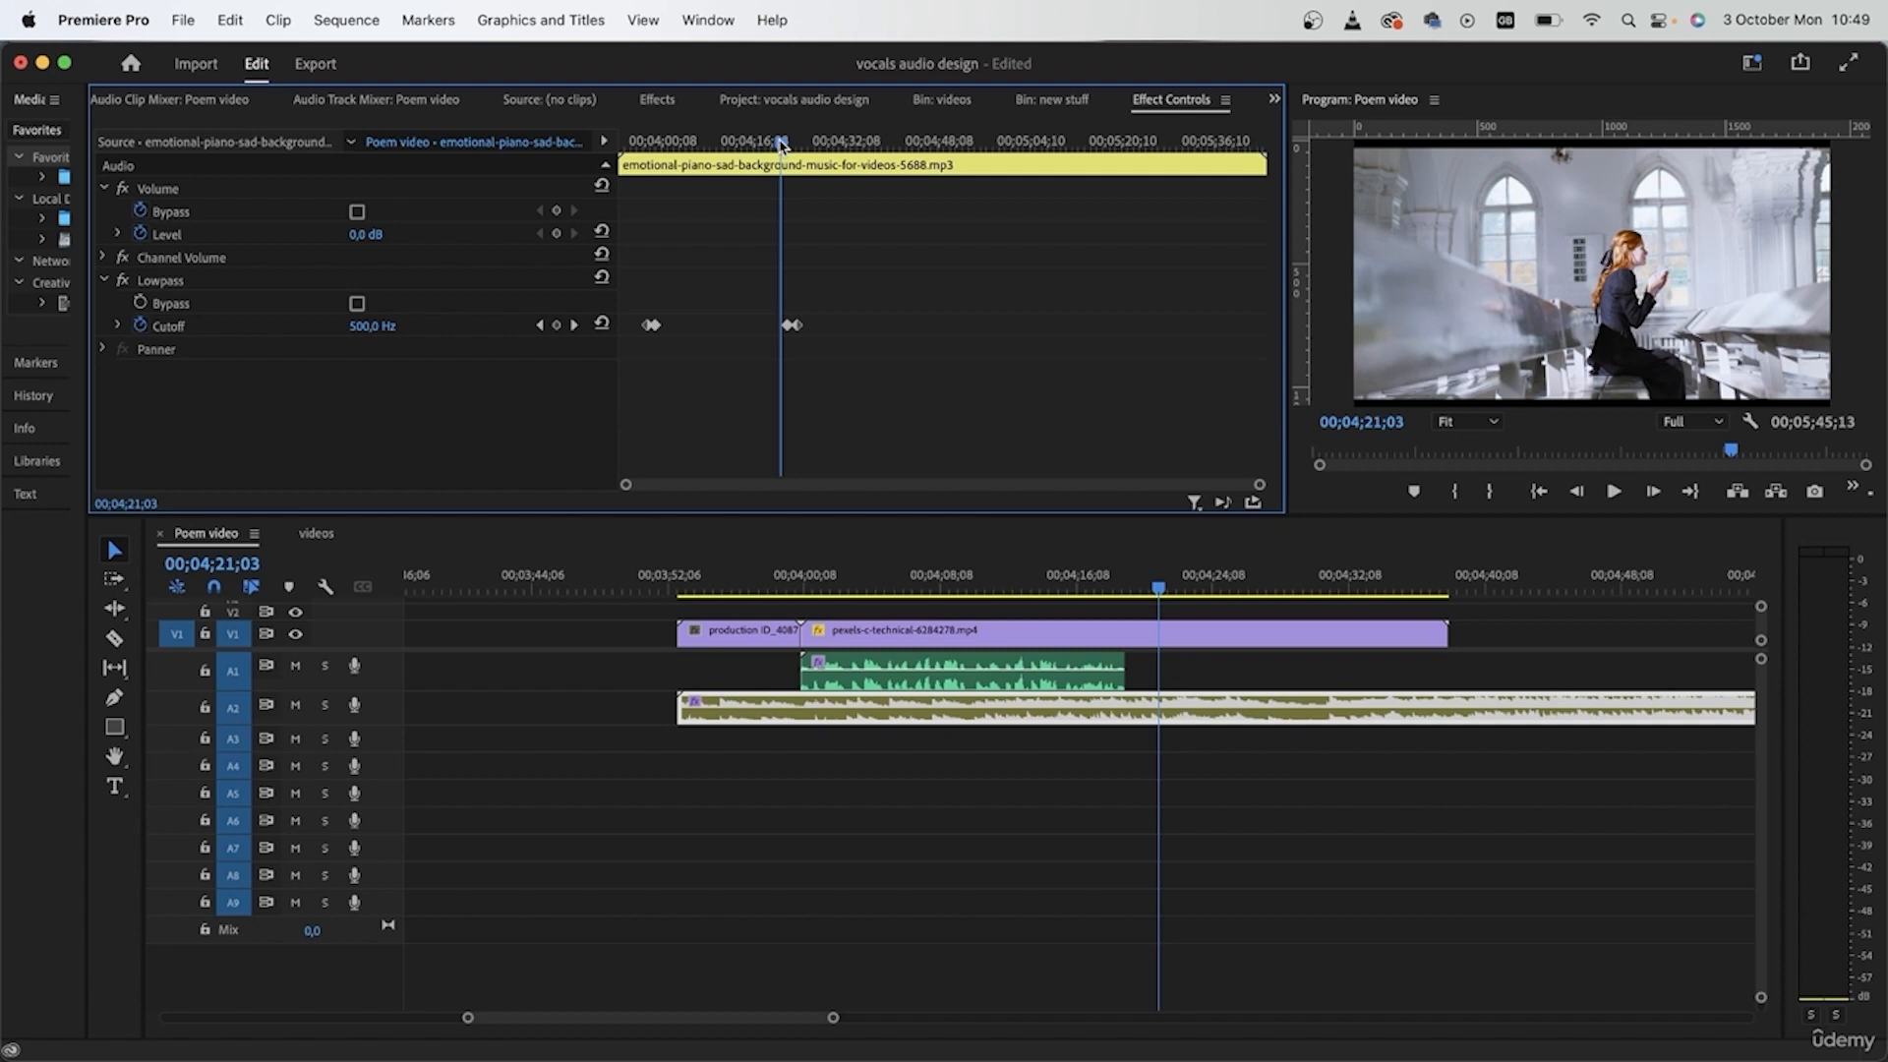
{"action": "key", "text": "space"}
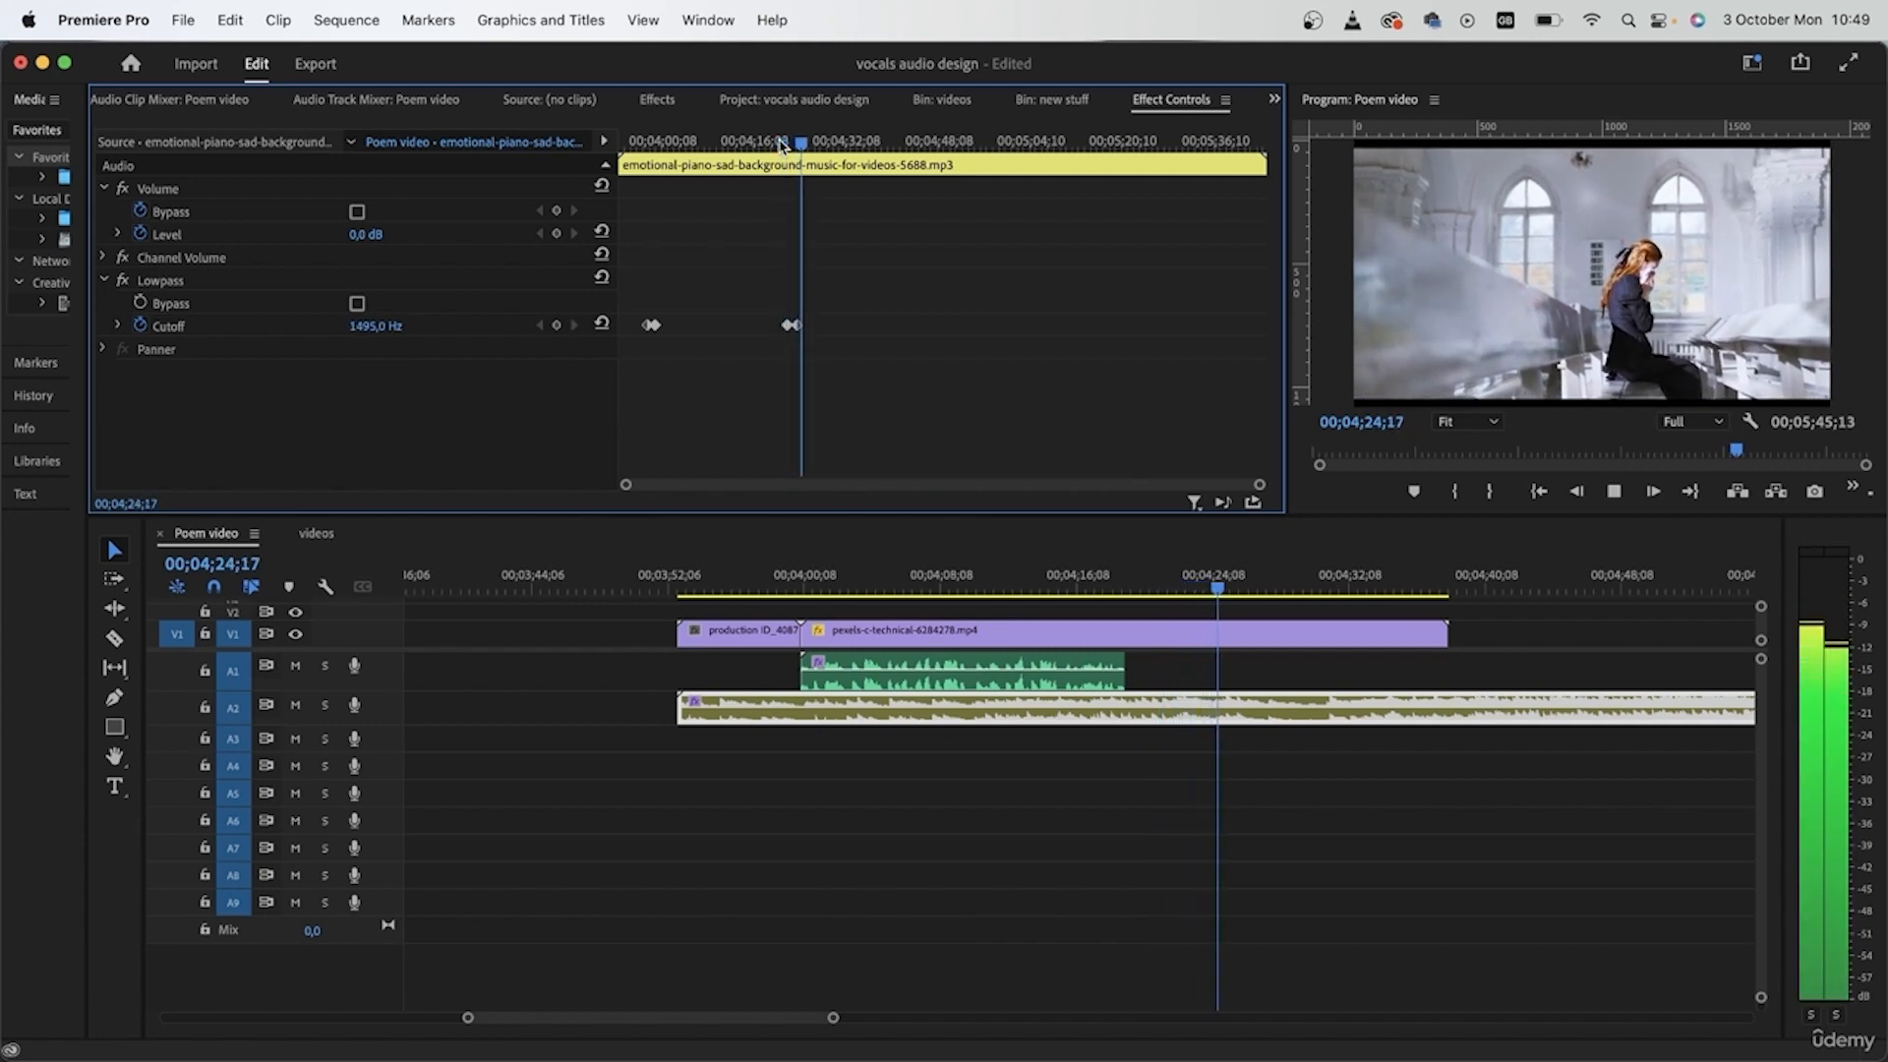
{"action": "key", "text": "space"}
- Move the last two Lowpass cutoff keyframes back together so the first one sits at 00;04;16;25
{"action": "left_click_drag", "start_coordinate": [1220, 594], "coordinate": [1086, 596]}
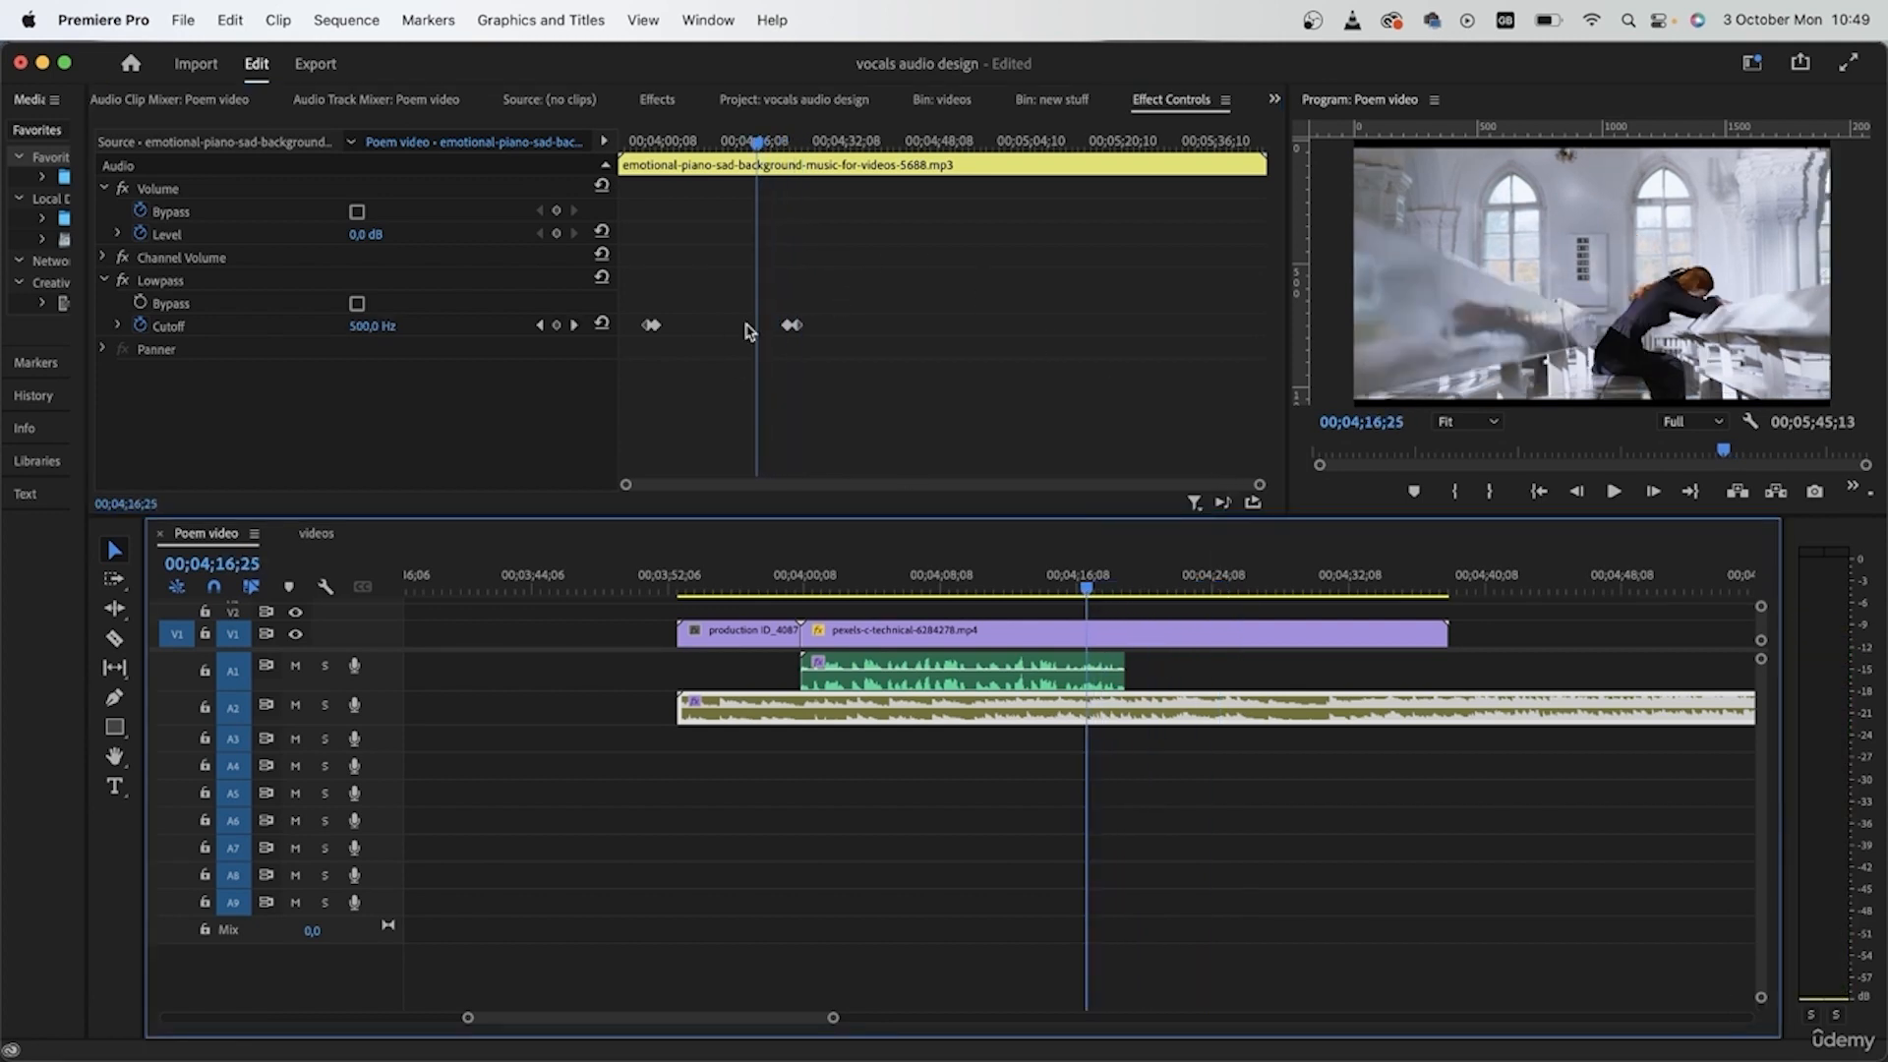
{"action": "left_click", "coordinate": [776, 290]}
{"action": "left_click_drag", "start_coordinate": [792, 325], "coordinate": [759, 326]}
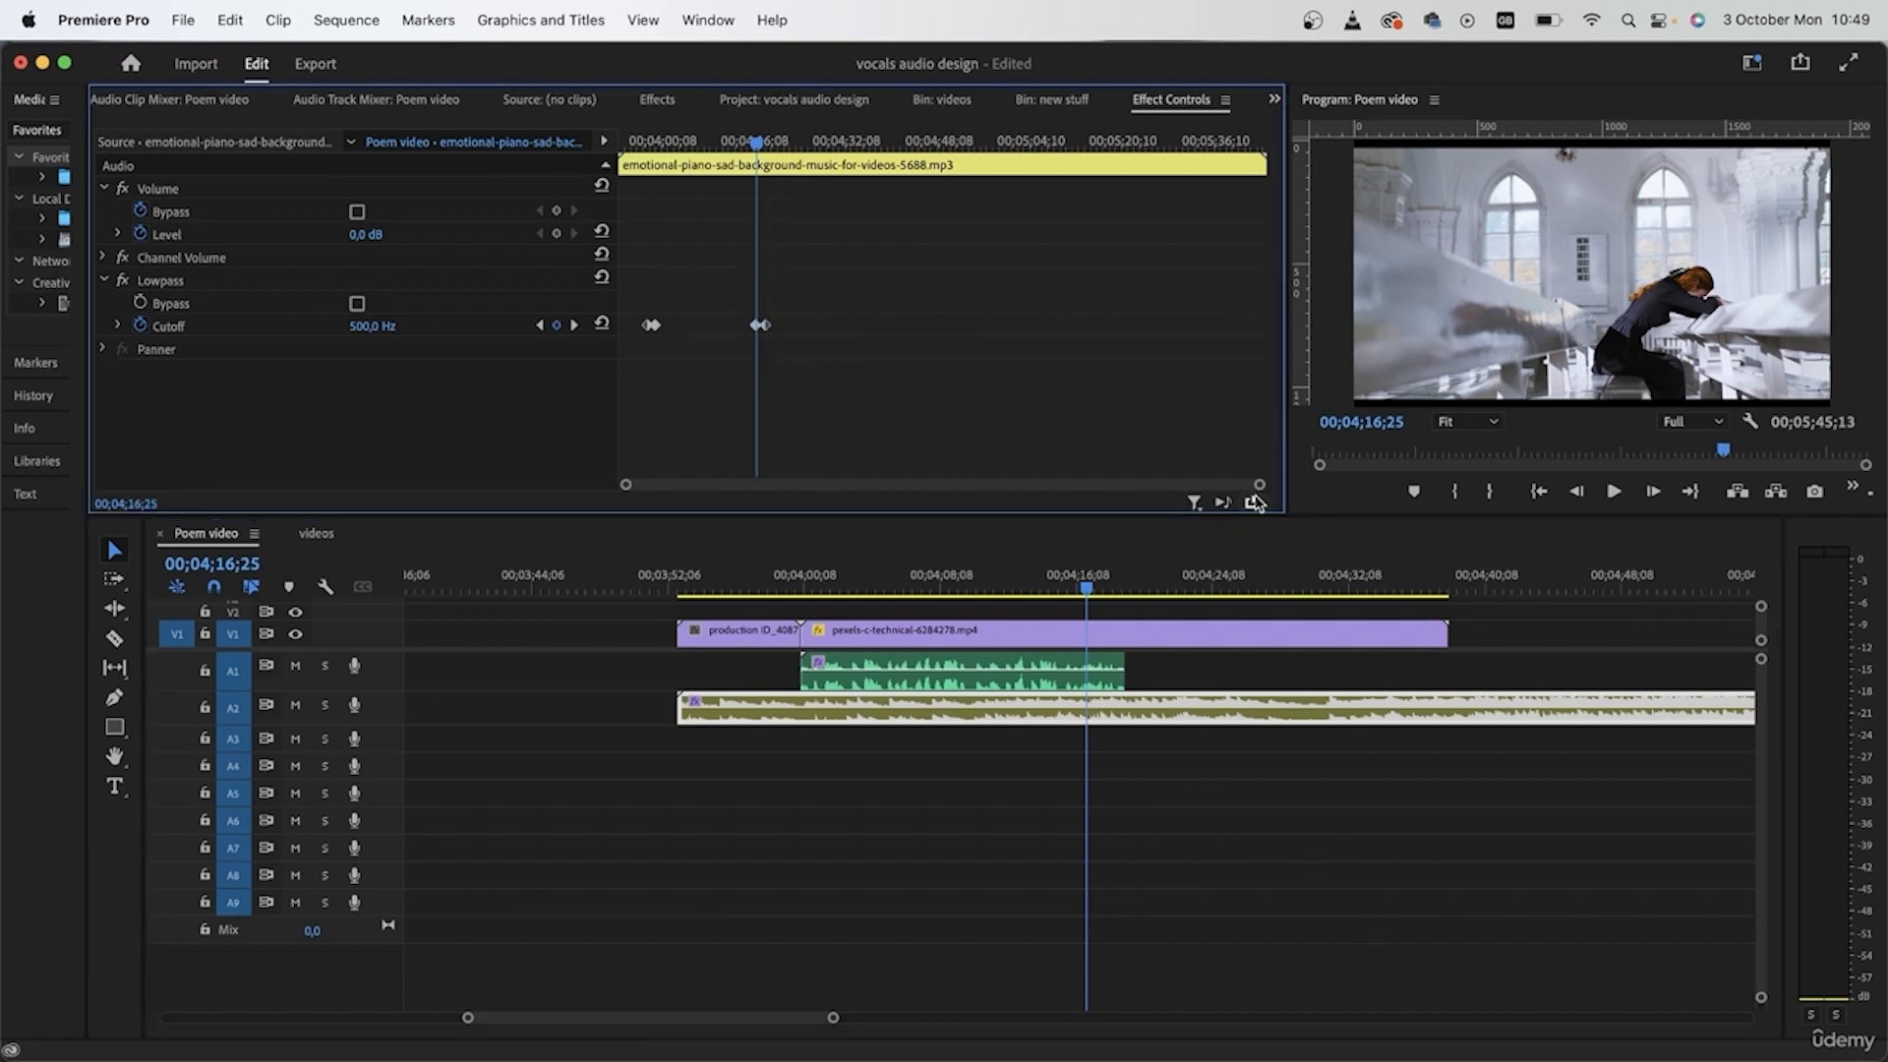